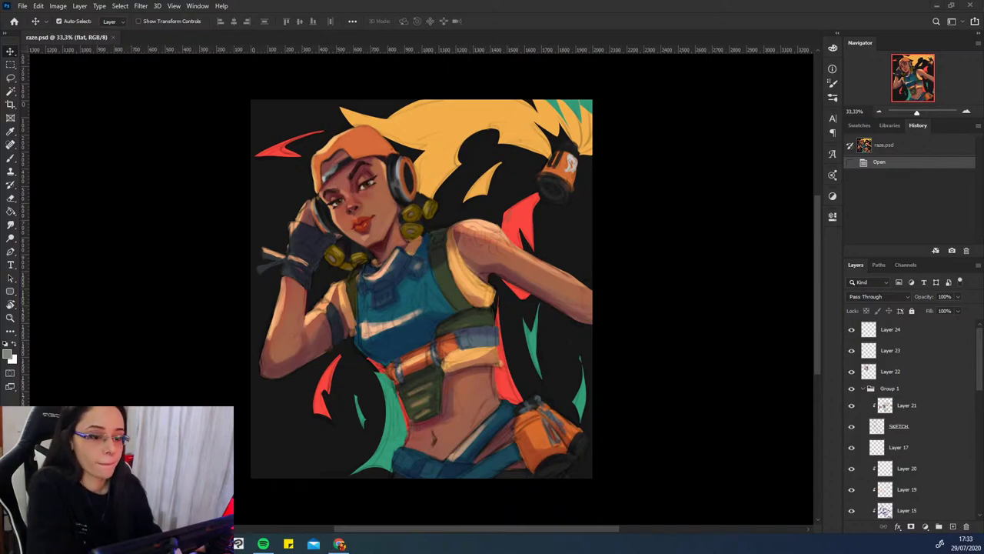
- Open the file explorer and move its window onto the second screen
key(super+e)
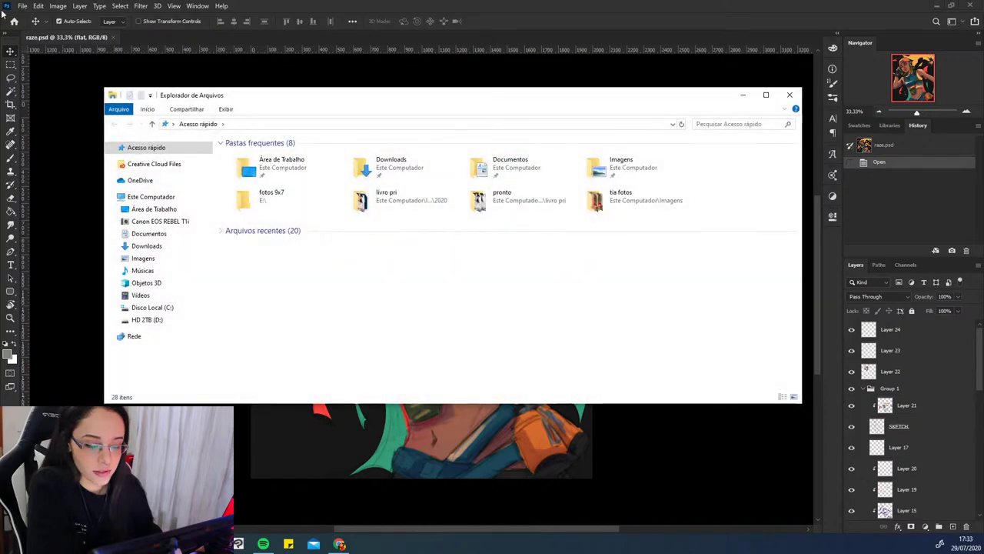
drag(433, 97, 983, 123)
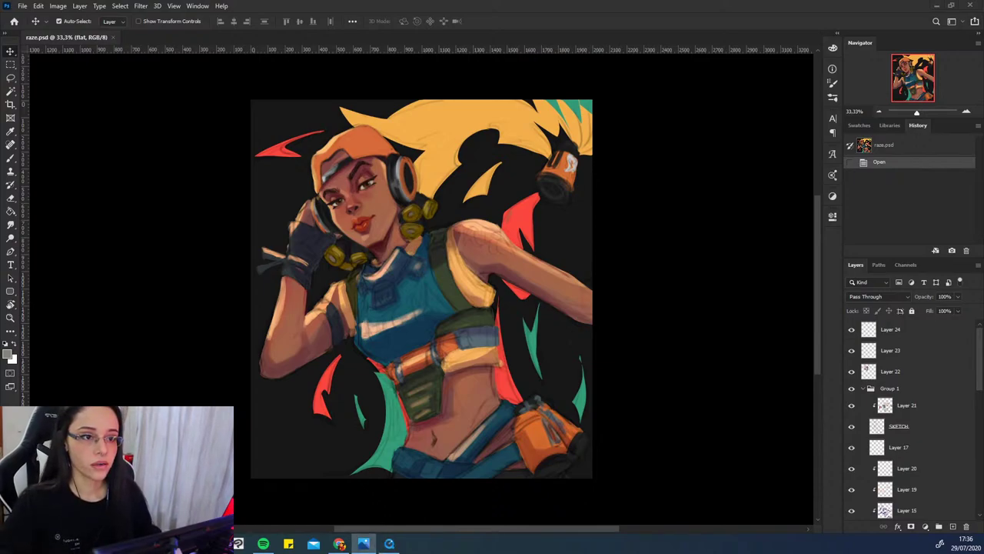
mouse_move(470, 375)
mouse_down()
mouse_move(503, 342)
mouse_move(512, 348)
mouse_up()
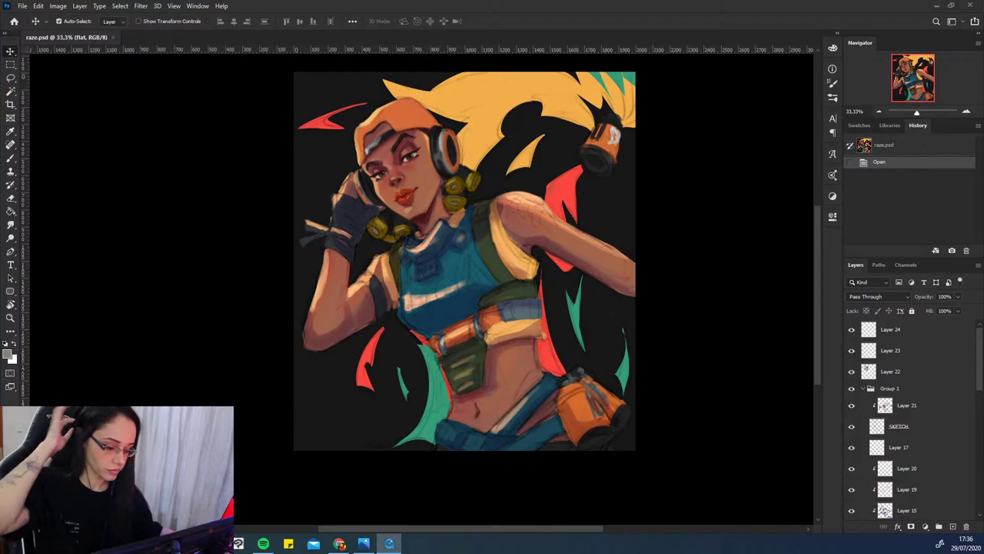
click(967, 113)
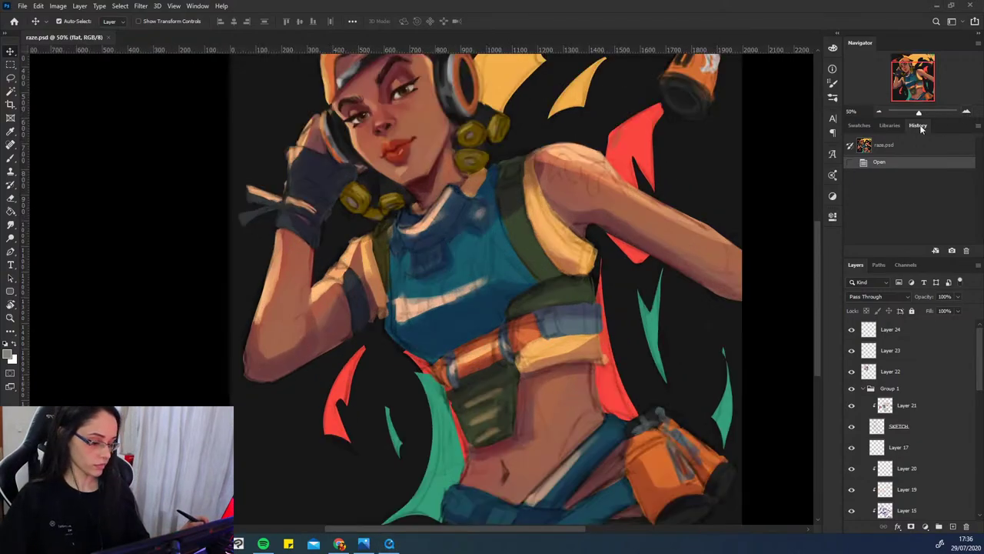
drag(592, 383, 549, 363)
drag(892, 112, 914, 113)
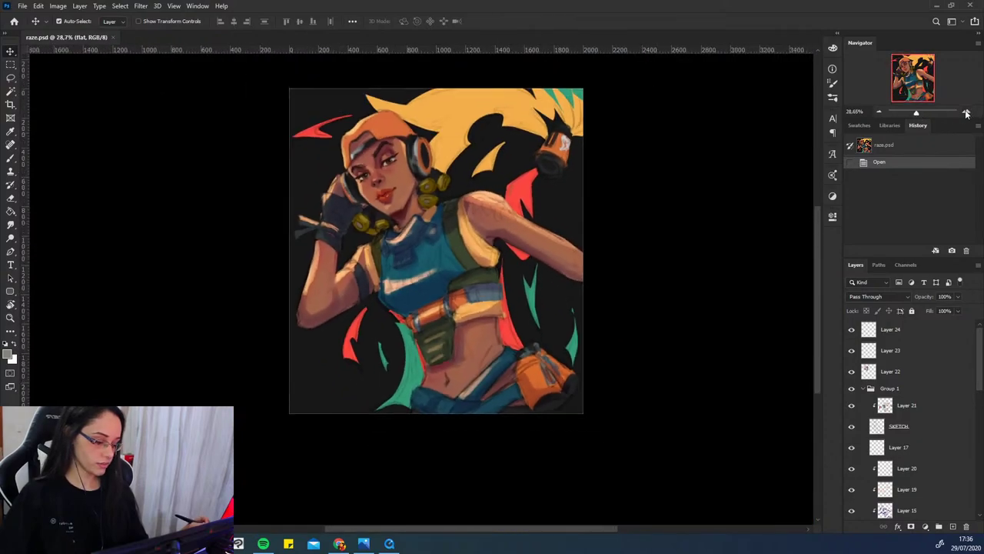
click(966, 113)
drag(514, 308, 523, 369)
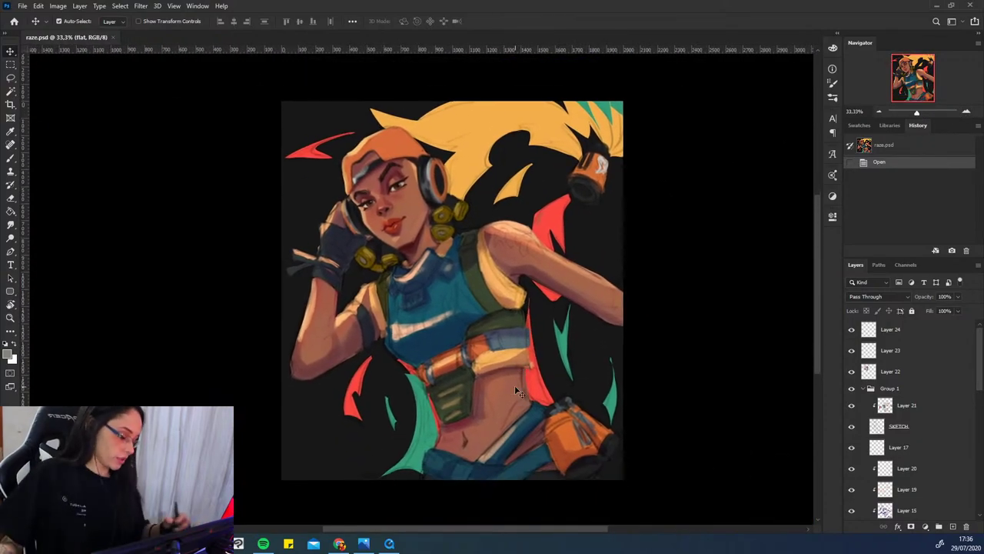
- Compare the character's face with and without Layer 22 by switching that layer's visibility repeatedly
click(852, 373)
click(852, 373)
click(852, 373)
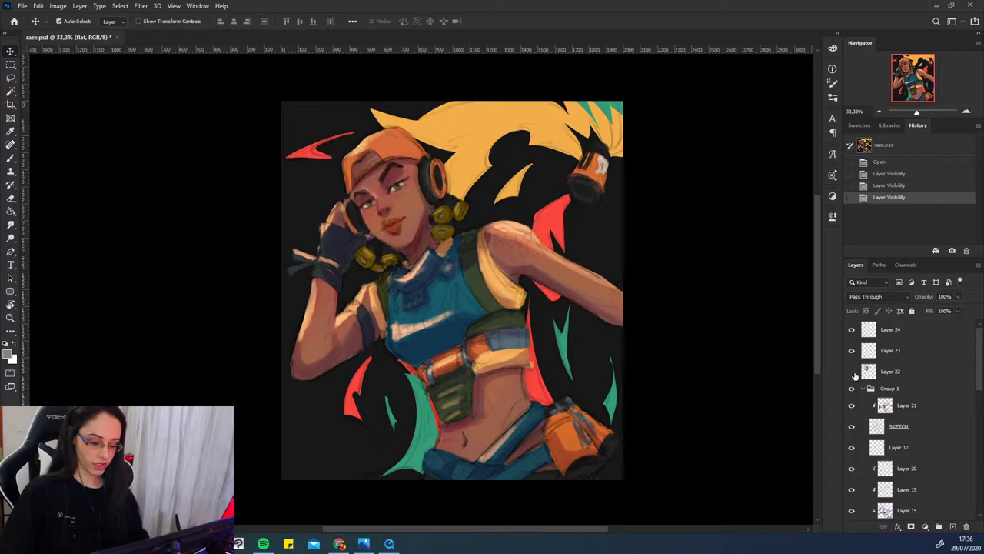
click(852, 373)
click(852, 374)
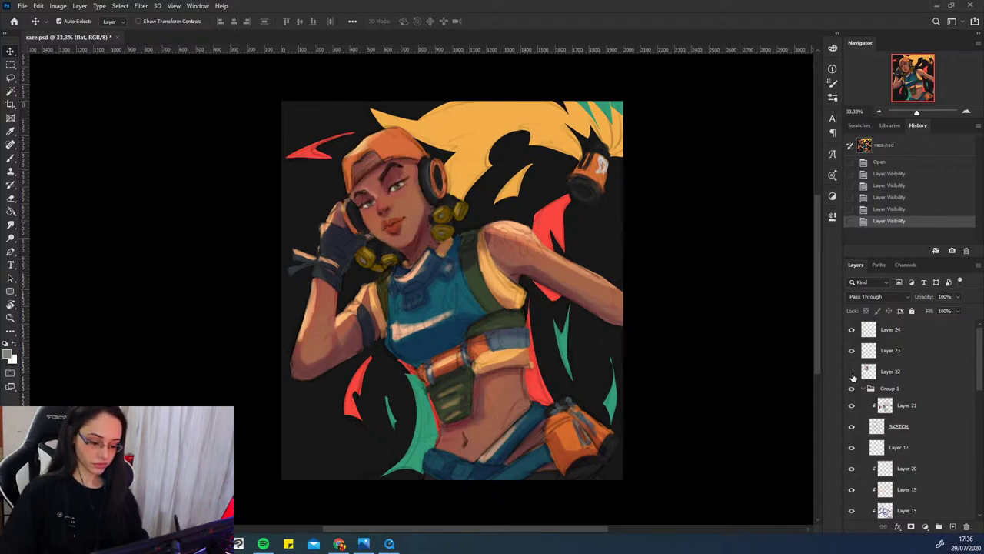
click(853, 376)
click(854, 378)
click(853, 373)
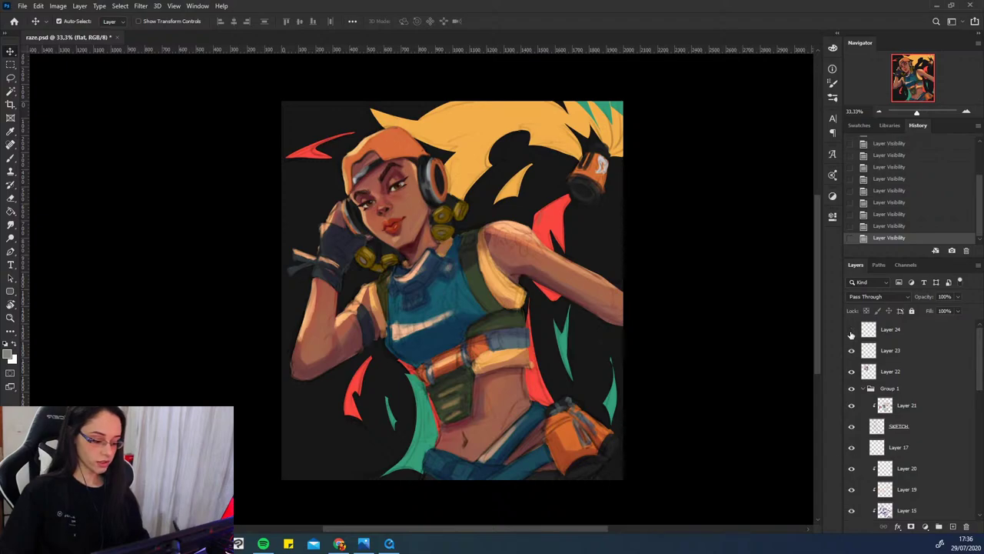
- Check what Group 1 and Layer 21 contribute to the painting by switching their visibility off and on
click(863, 402)
click(851, 389)
click(851, 388)
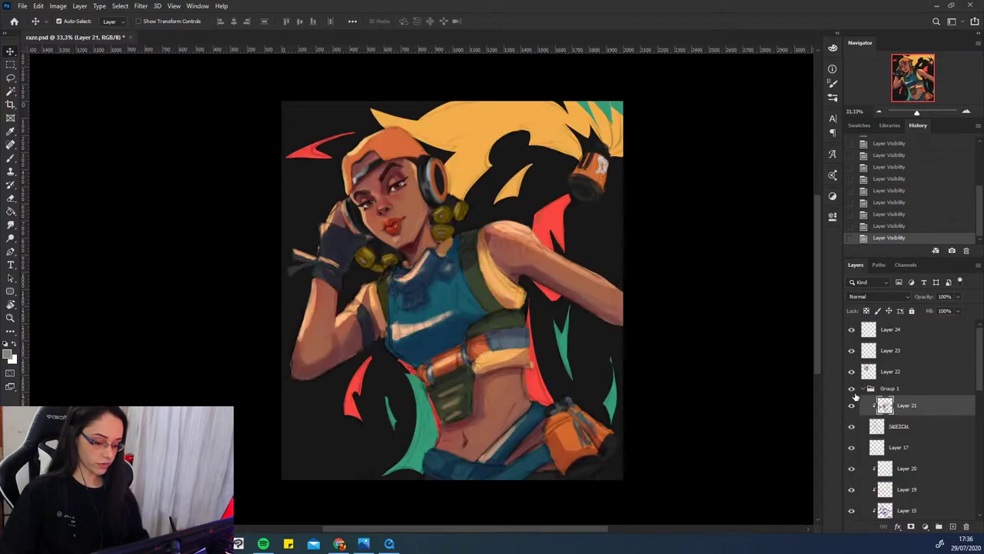
click(851, 406)
click(853, 407)
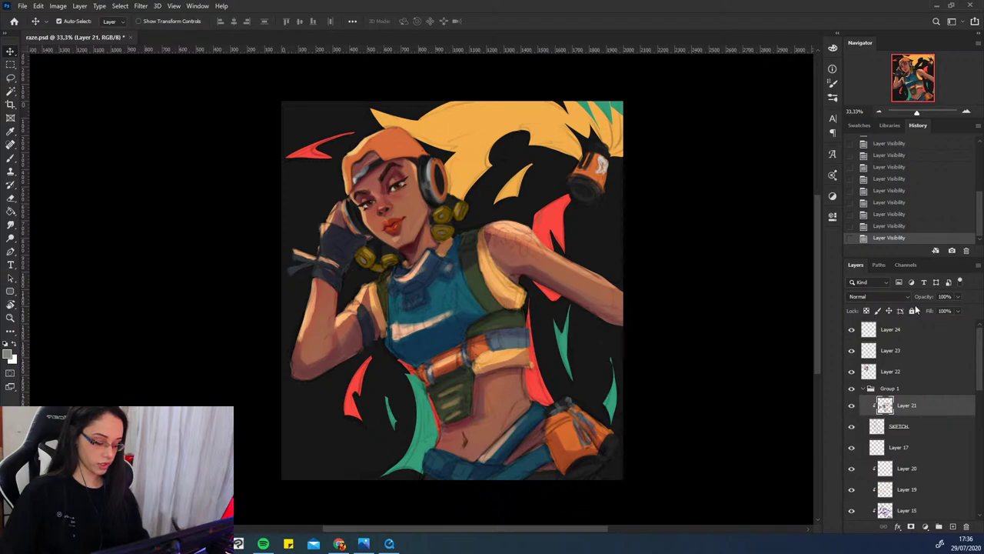
- Make Layer 22 active for painting with the Brush tool and display the Lab color sliders
click(907, 372)
click(907, 333)
click(906, 365)
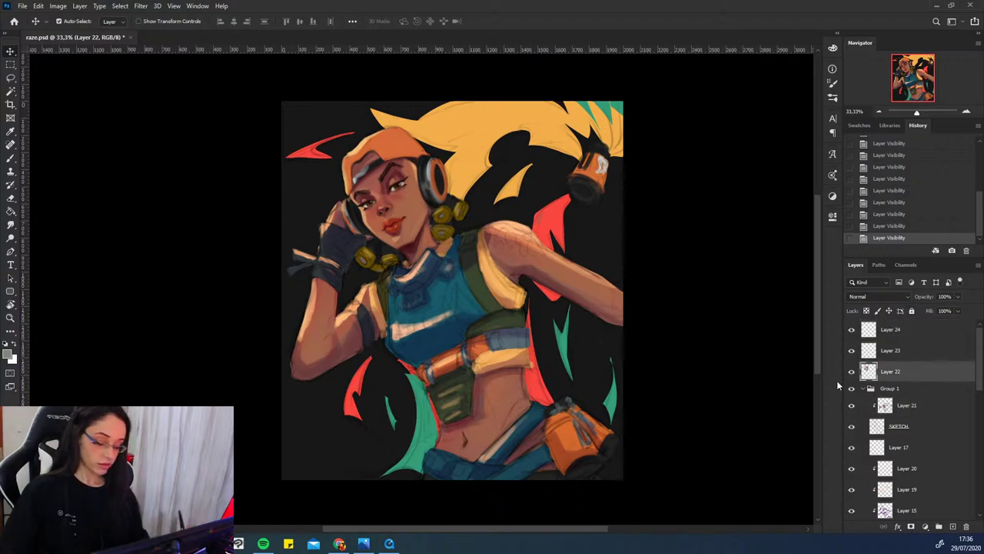
key(b)
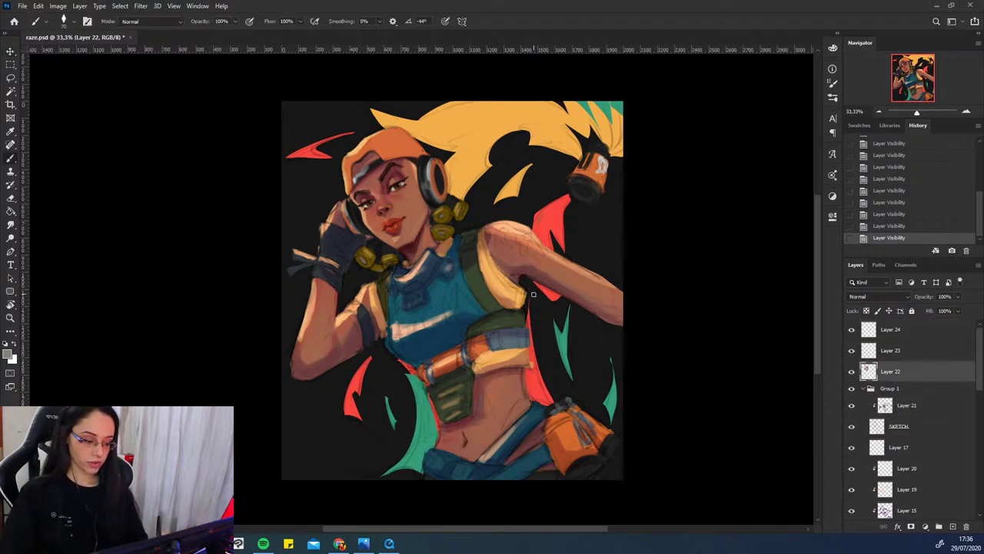
key(ctrl+plus)
right_click(501, 209)
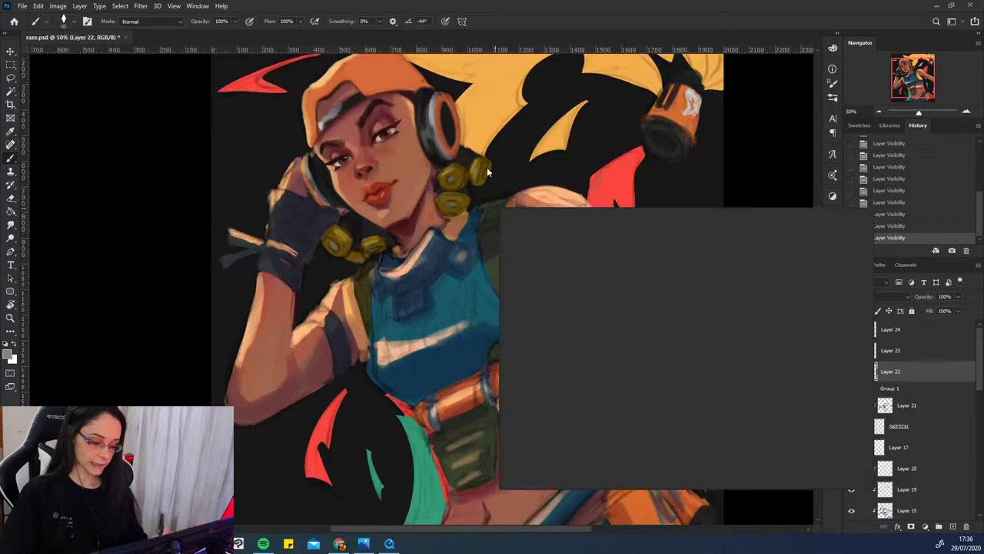
click(749, 108)
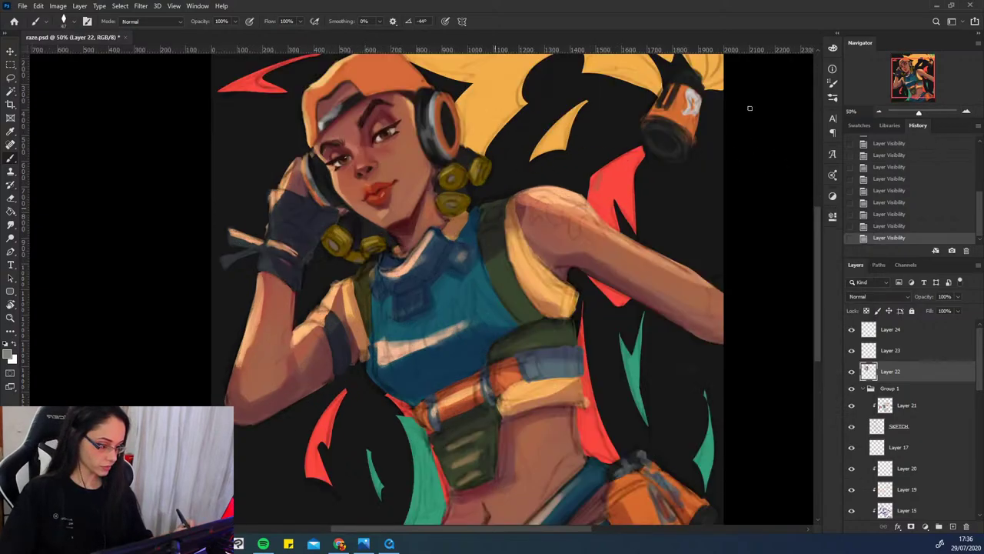
click(832, 47)
drag(605, 225, 558, 326)
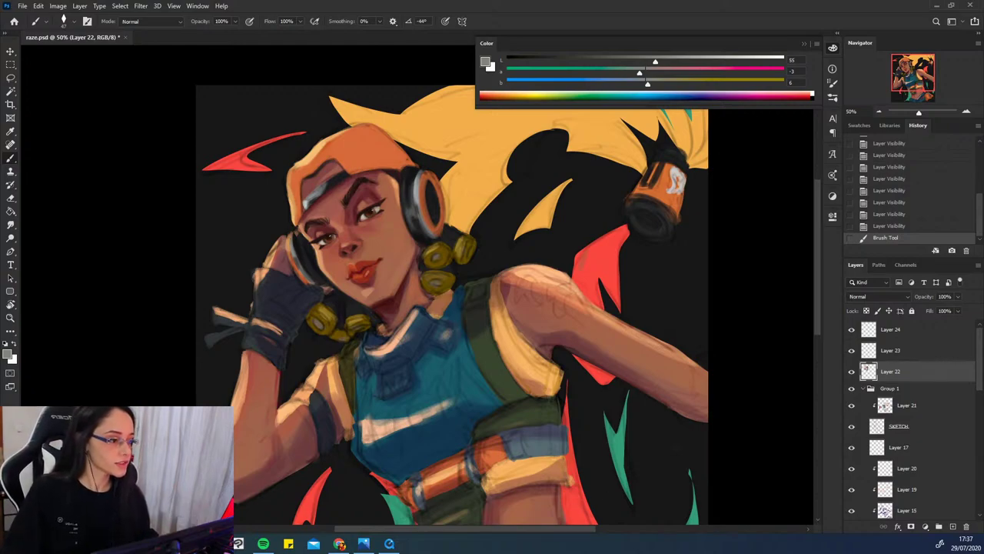
- Reset the foreground and background colors to the default black and white
click(637, 418)
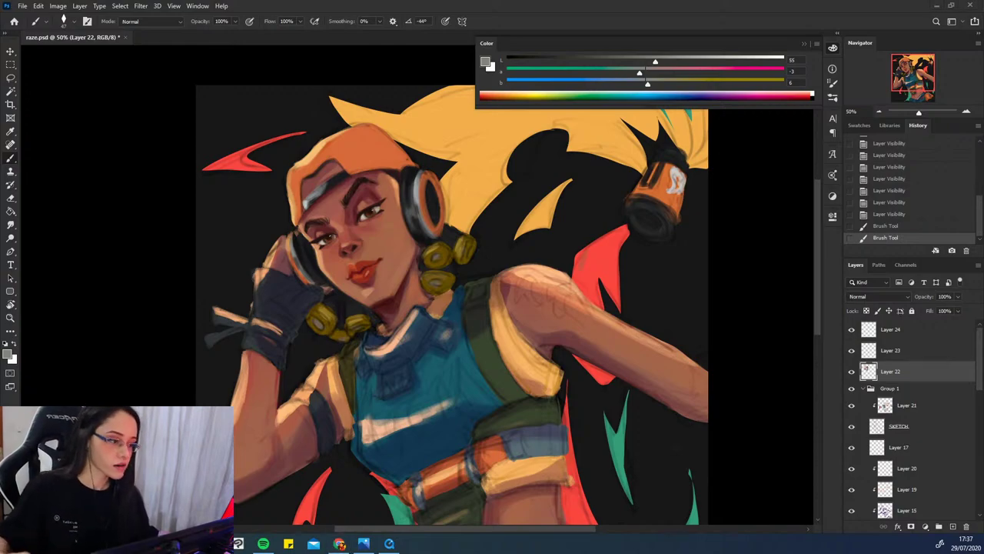
key(h)
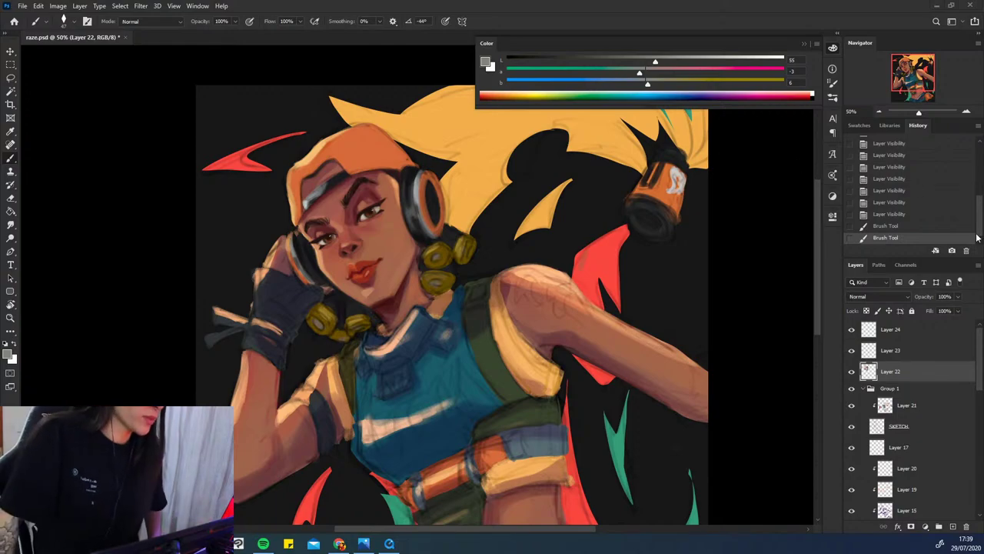
click(533, 289)
key(d)
click(582, 299)
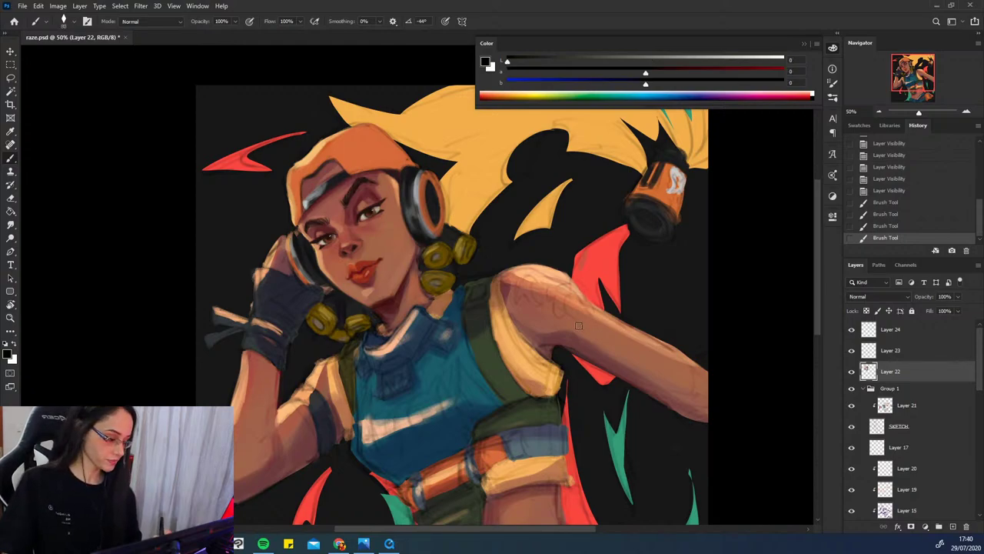
- Enlarge the brush to 125 px and undo a test stroke on the character's upper arm
key(])
key(])
key(])
key(])
key(])
drag(579, 309, 593, 343)
key(ctrl+z)
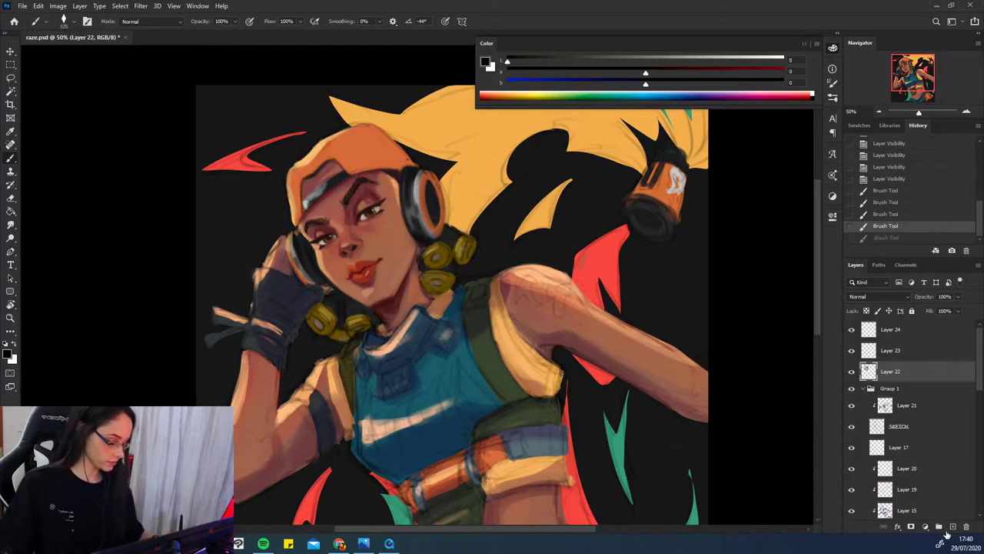
- Check Layer 24 and Layer 23 by switching their visibility, and delete Layer 23
click(851, 331)
click(852, 331)
click(852, 330)
click(851, 330)
click(852, 350)
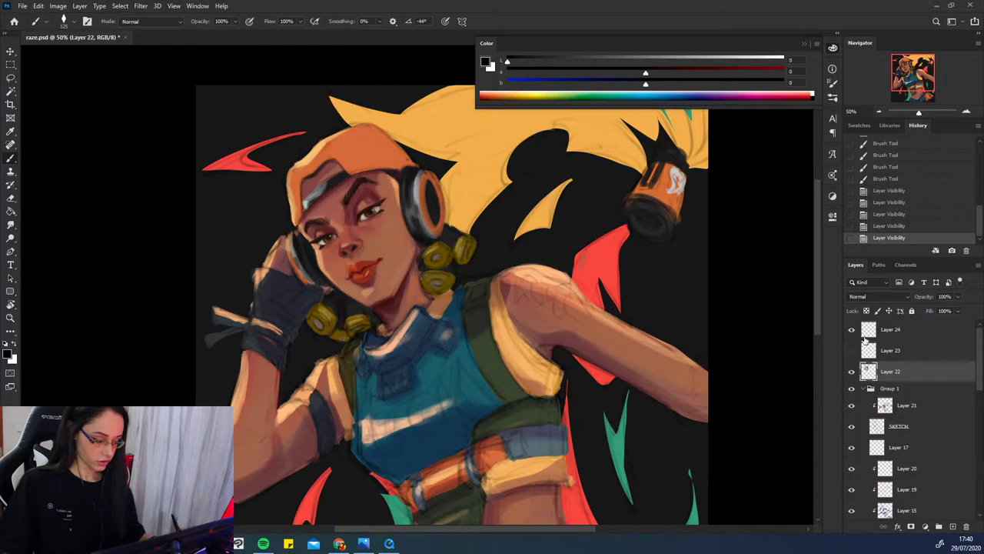
drag(892, 352, 967, 526)
click(893, 334)
- Hide Layer 24 and Layer 22 and collapse Group 1 in the layer stack
click(852, 351)
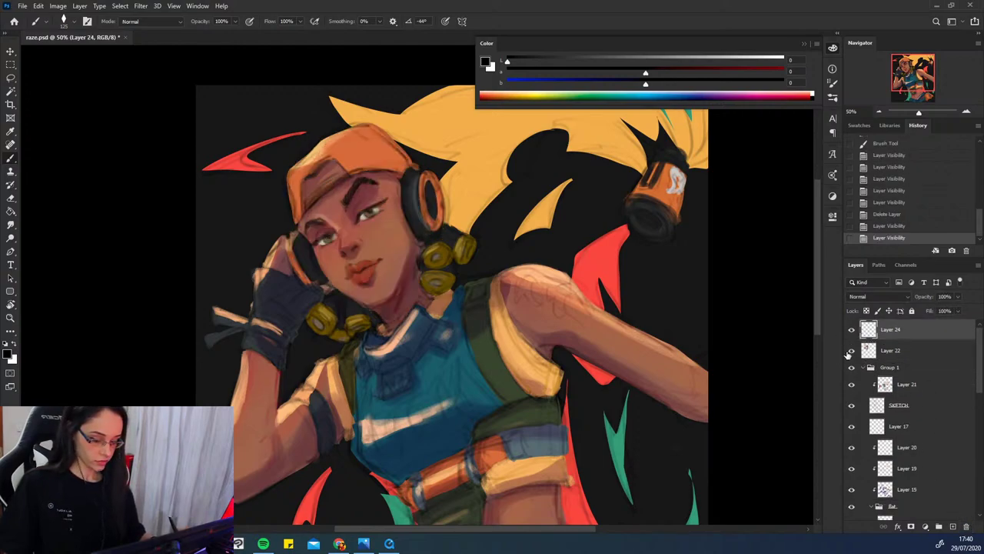
click(851, 350)
click(851, 330)
click(852, 350)
click(871, 367)
click(862, 368)
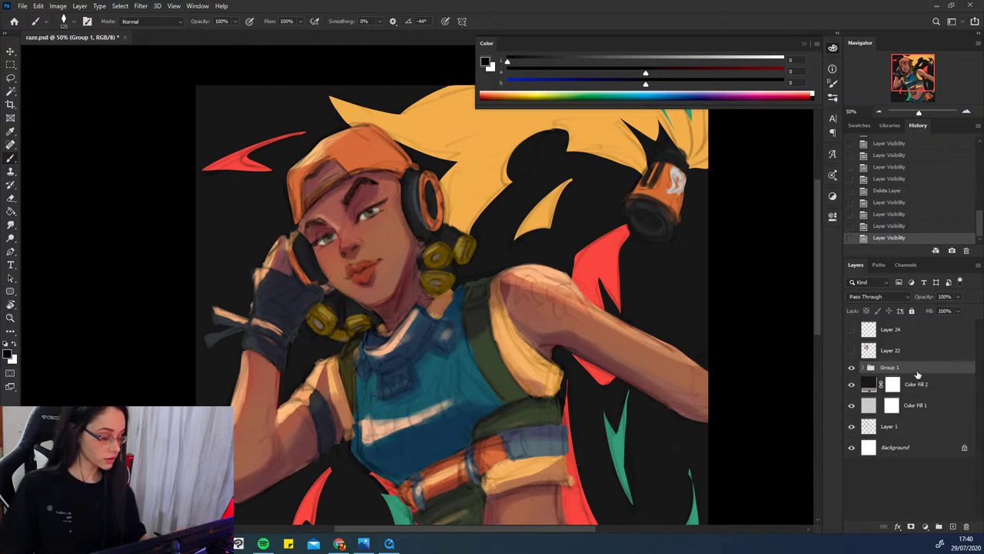
- Switch Group 1's visibility off and on to see what the group contains
click(852, 368)
click(852, 368)
click(851, 368)
click(852, 368)
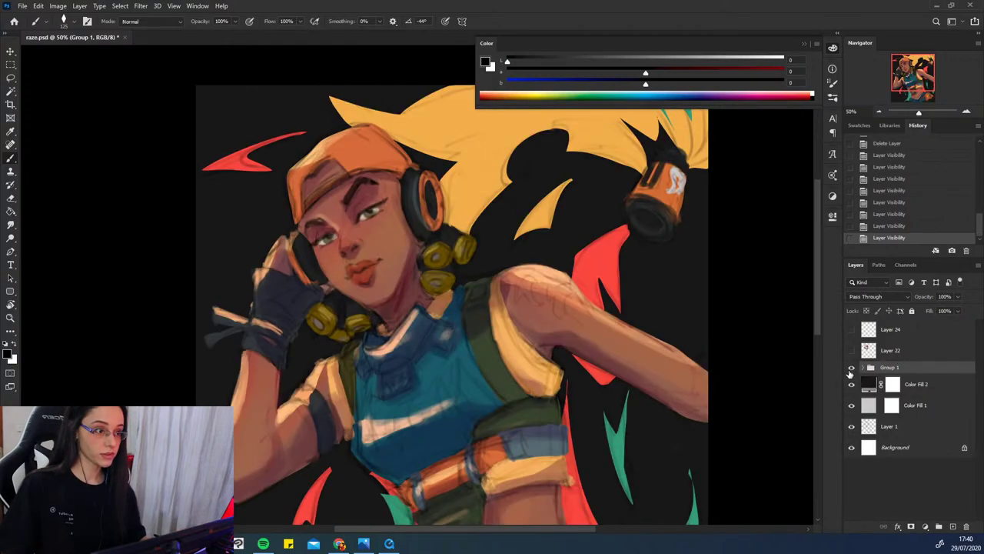
- Expand Group 1, collapse its flat subgroup and switch that subgroup's visibility off and on
click(863, 368)
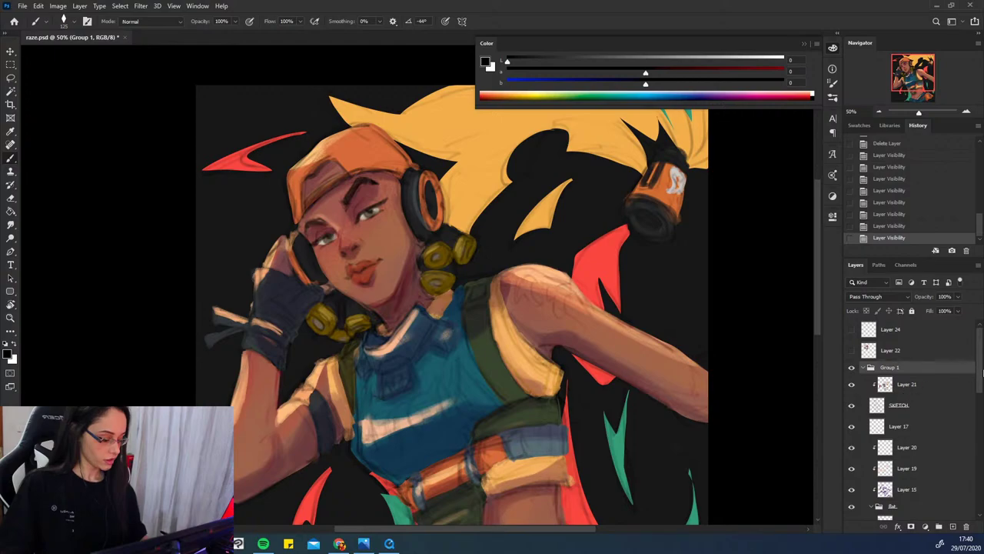
scroll(906, 394, down, 4)
click(872, 378)
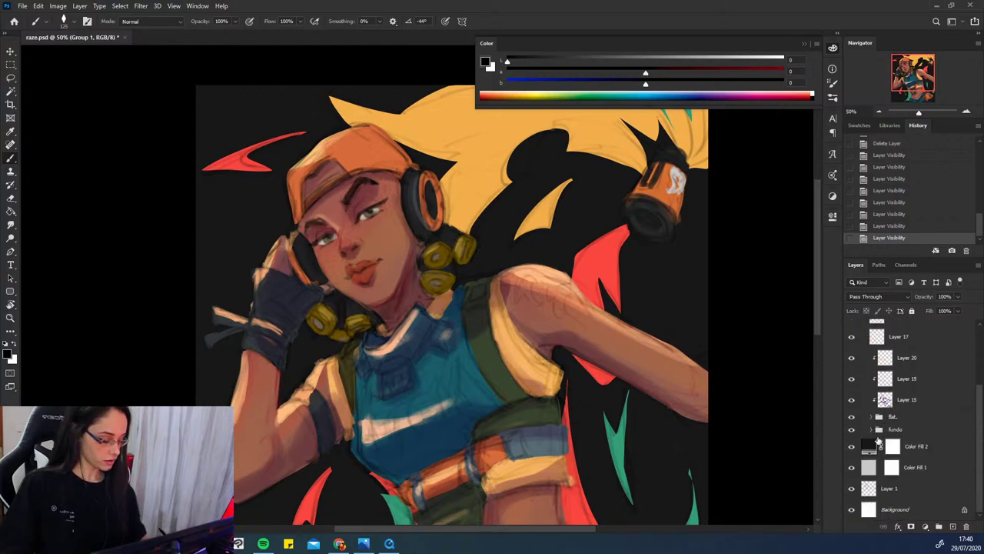
click(852, 418)
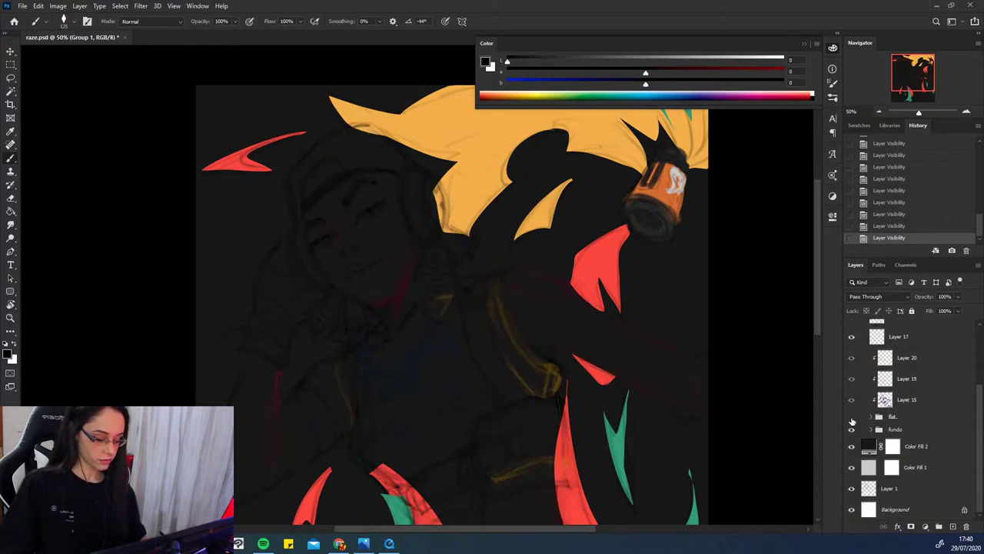
click(851, 417)
click(851, 417)
click(852, 417)
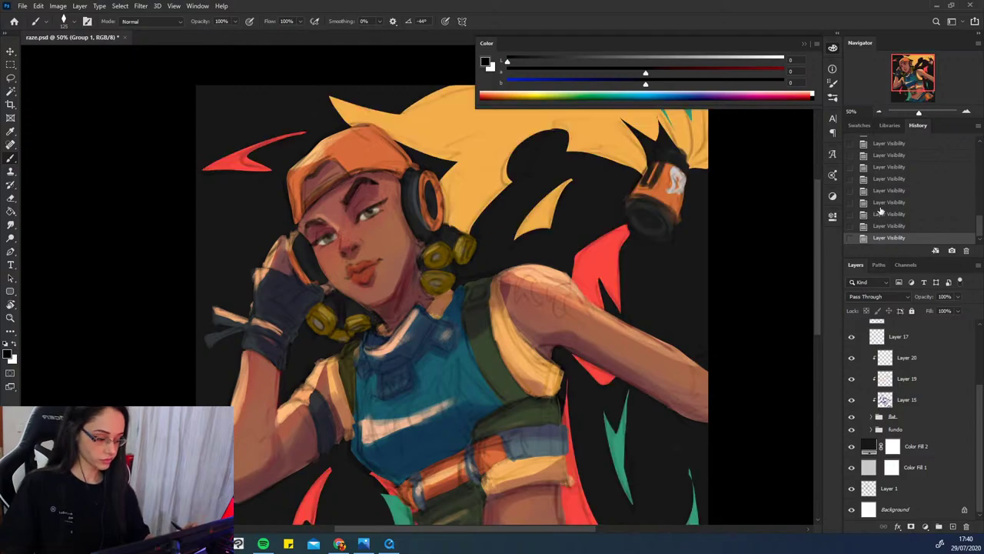
- View the whole illustration and switch the fundo group's visibility off and on to inspect the background shapes
click(879, 111)
drag(634, 455, 640, 403)
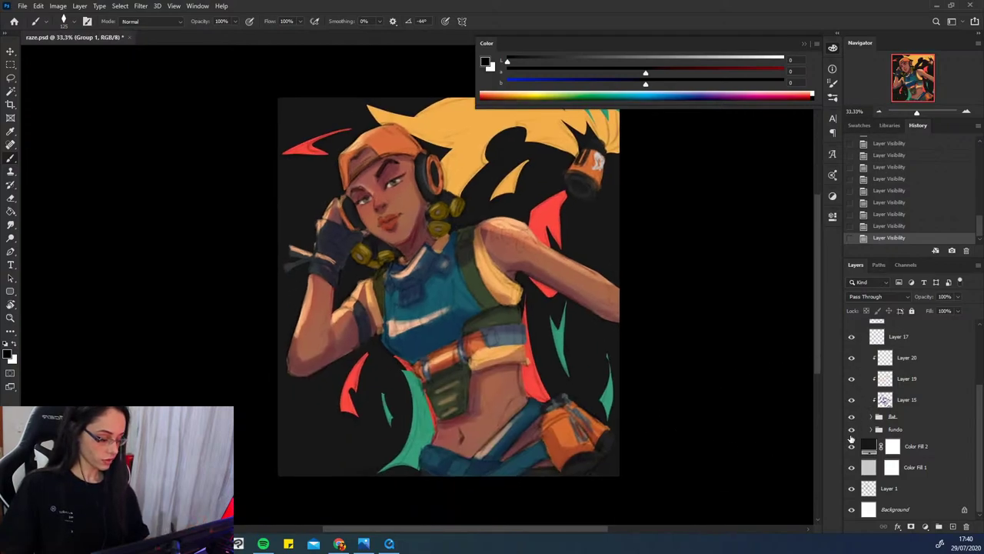
click(852, 431)
click(852, 431)
click(851, 431)
click(852, 431)
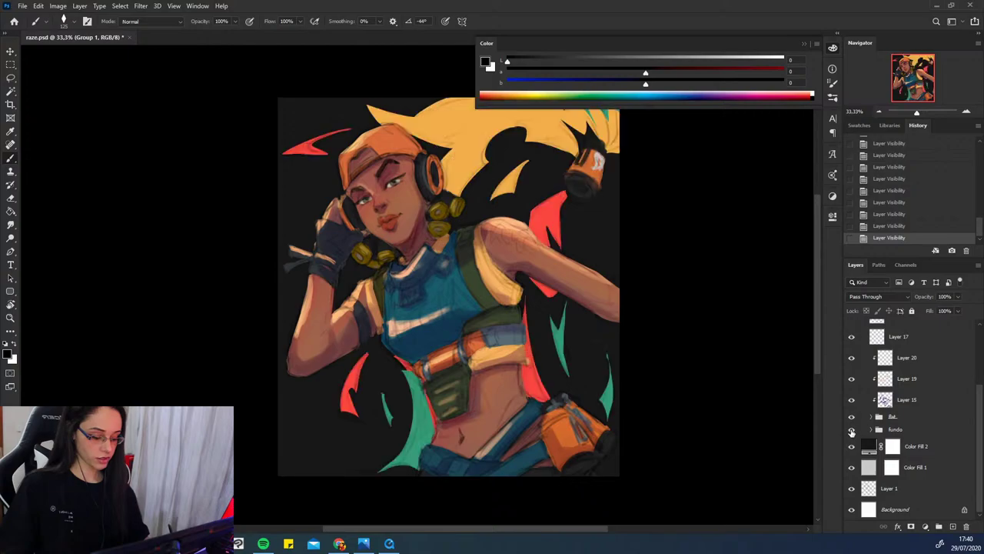
drag(555, 443, 548, 468)
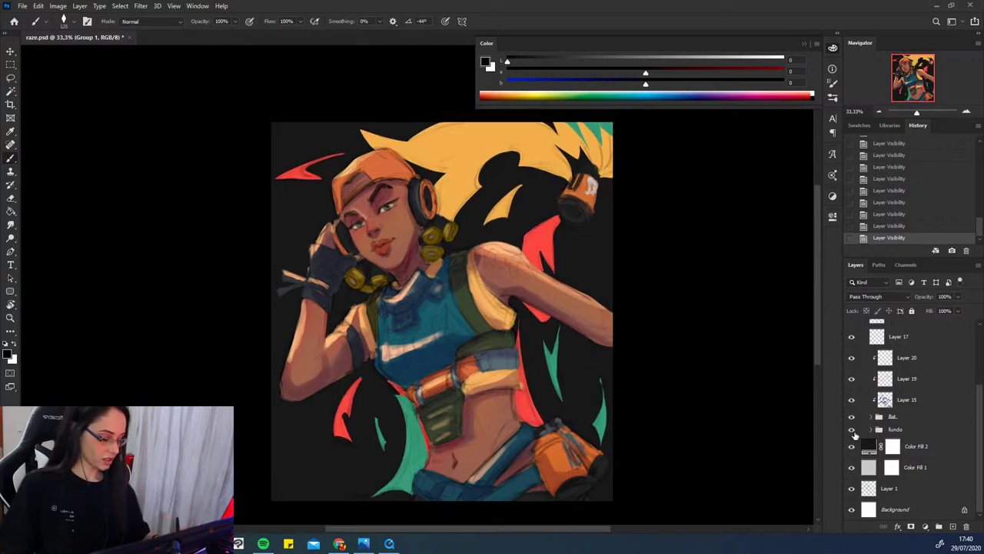
click(852, 431)
click(852, 431)
- Collapse Group 1 and make Layer 22 visible again
scroll(908, 415, up, 3)
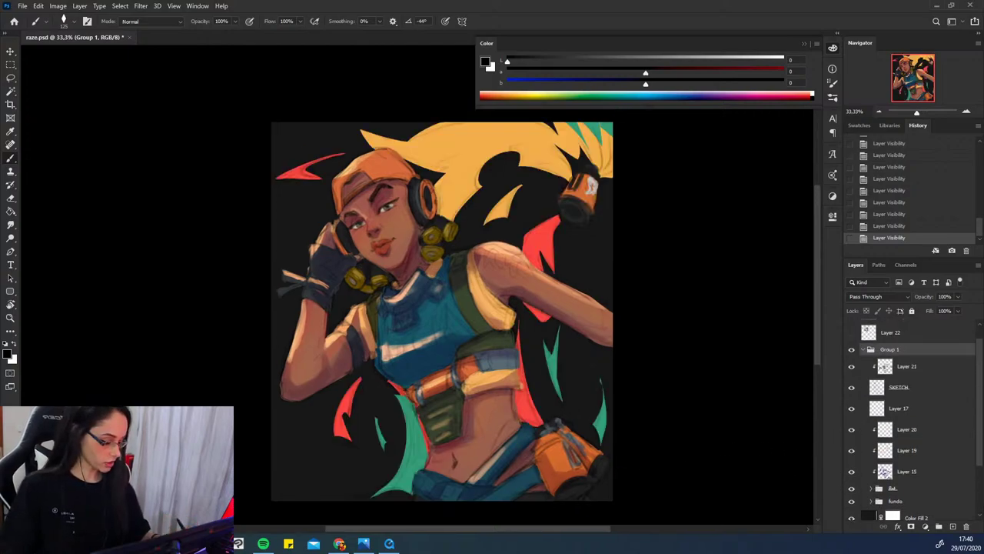
click(864, 365)
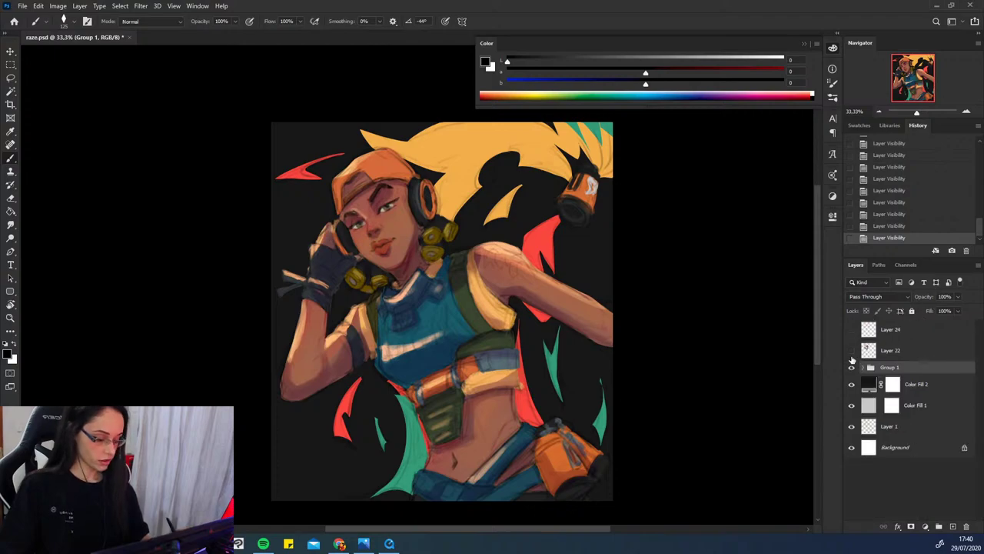
click(851, 351)
- Hide Group 1 to examine the face brushwork on Layer 22 by itself at 100% zoom
key(ctrl+plus)
key(ctrl+plus)
key(ctrl+plus)
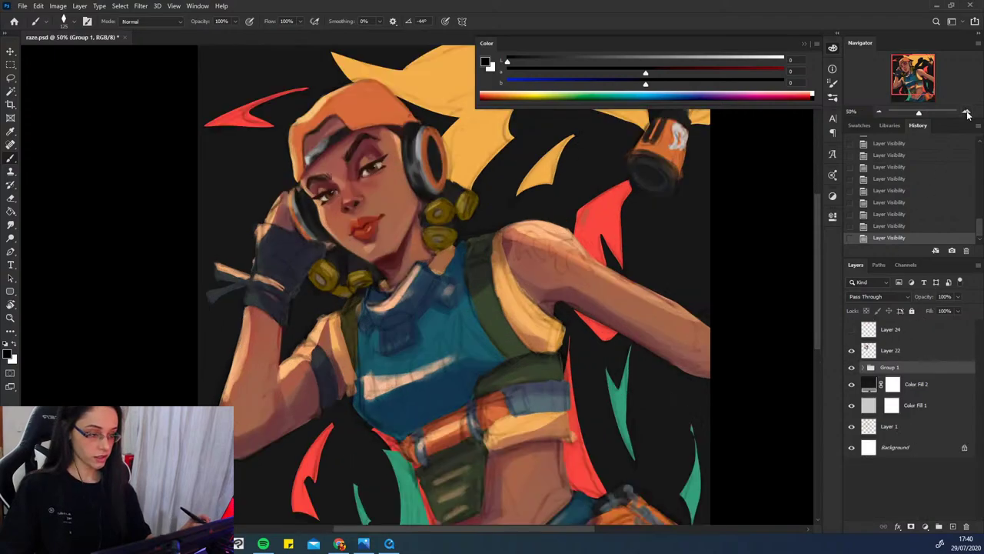
drag(529, 274, 662, 404)
click(852, 367)
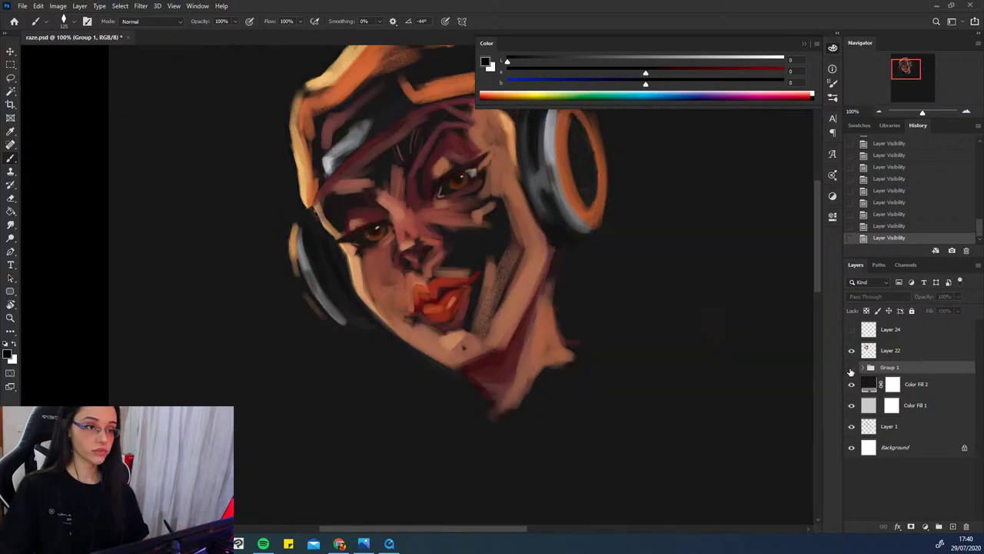
- Make Group 1 visible again and switch Layer 22 off and on repeatedly to compare the face with and without its rendering
click(852, 368)
click(851, 351)
click(852, 352)
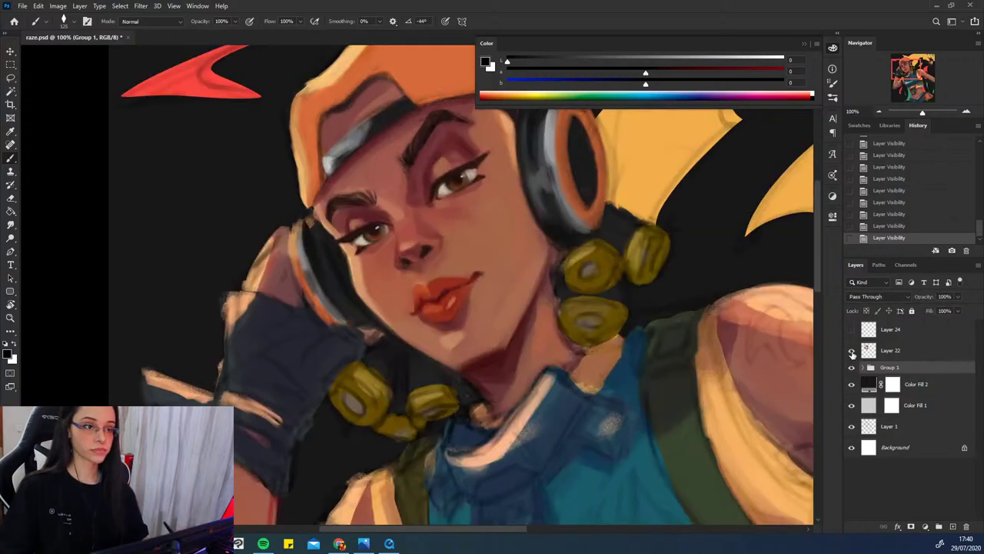
click(851, 351)
click(851, 352)
click(852, 351)
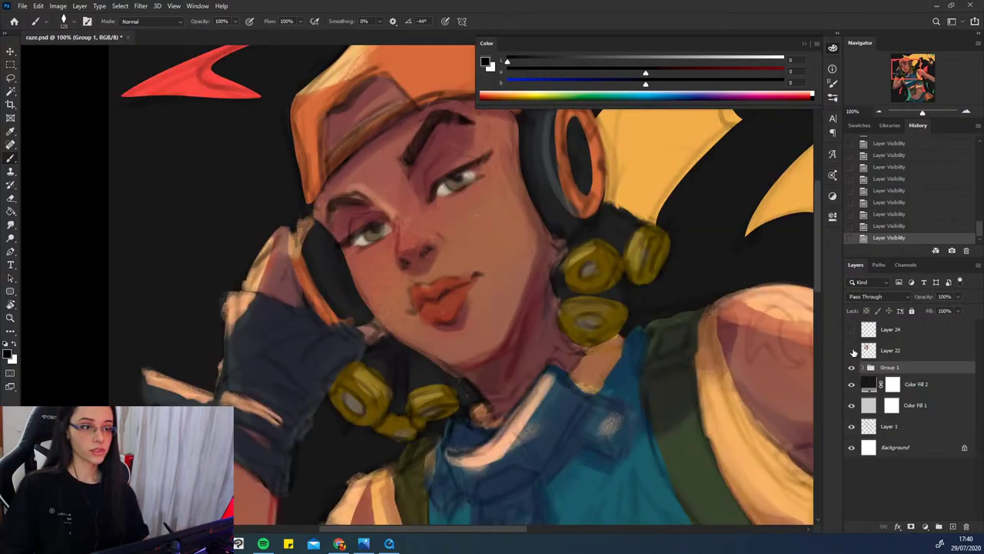
click(852, 351)
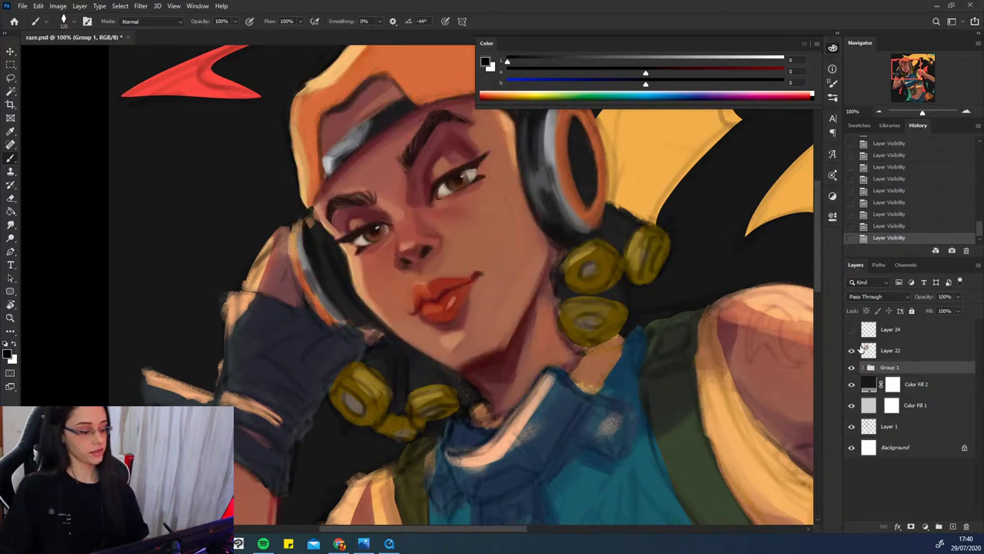
click(852, 351)
click(852, 352)
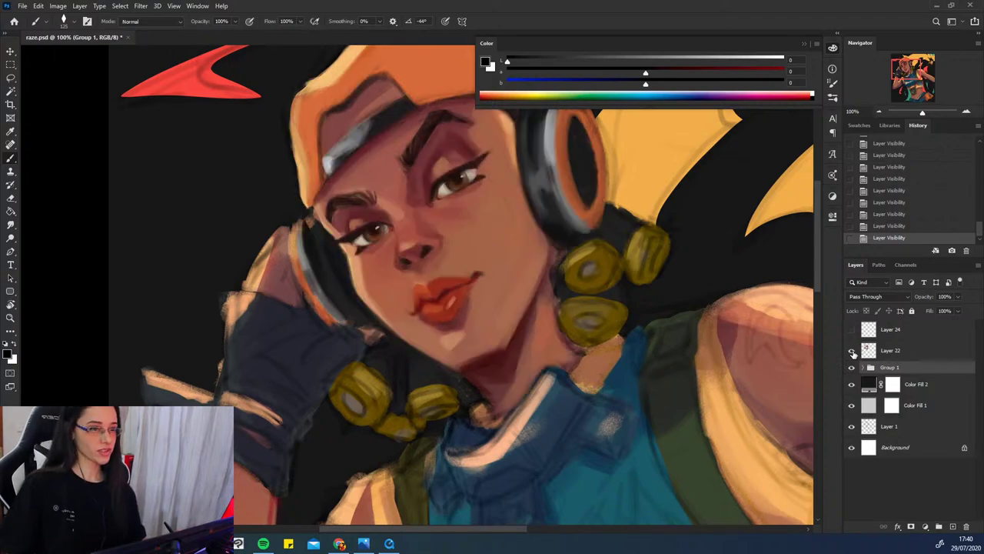
click(852, 351)
click(852, 352)
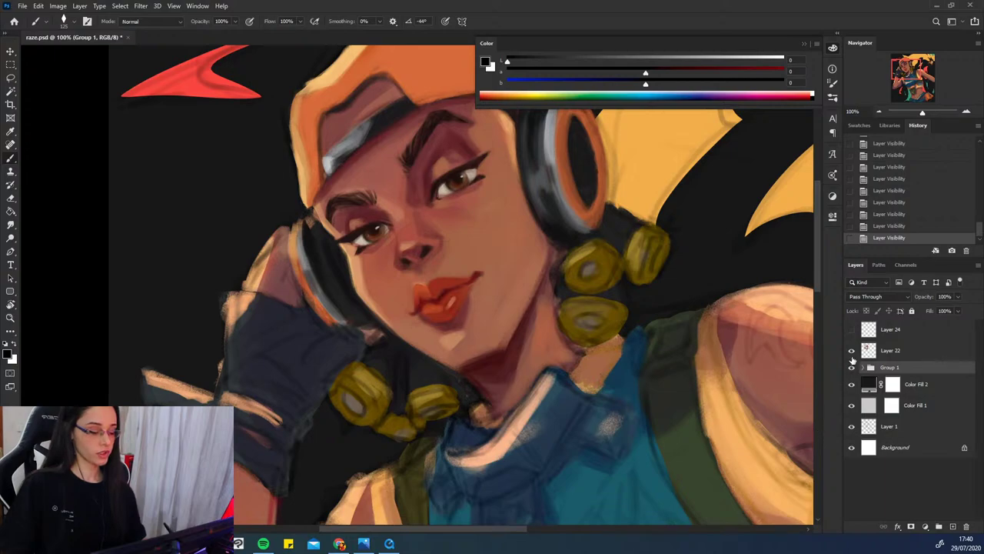
click(852, 353)
click(852, 352)
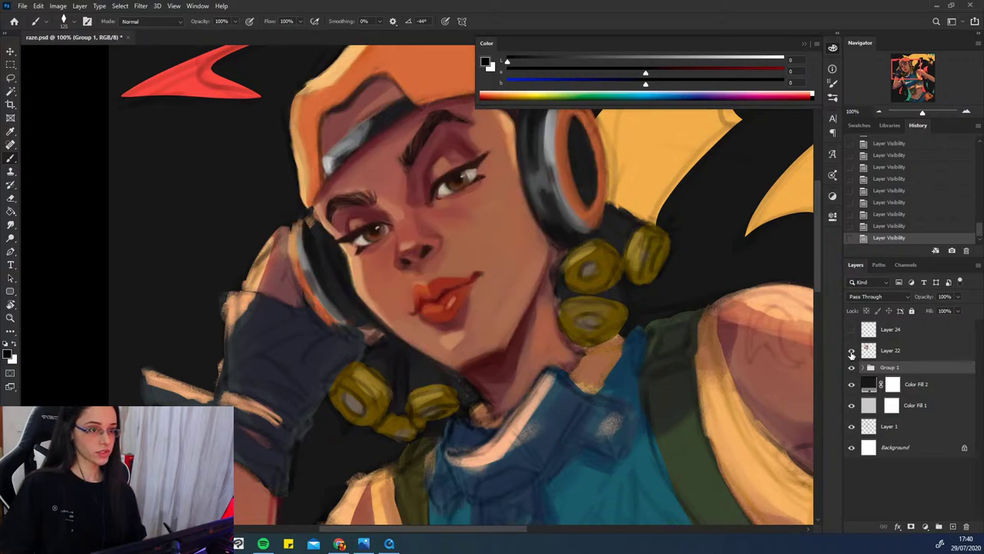
click(852, 351)
click(852, 351)
mouse_move(584, 477)
mouse_down()
mouse_move(606, 405)
mouse_move(604, 430)
mouse_move(651, 416)
mouse_move(633, 438)
mouse_move(664, 433)
mouse_move(661, 419)
mouse_move(633, 435)
mouse_move(659, 424)
mouse_move(638, 429)
mouse_move(649, 434)
mouse_move(636, 425)
mouse_move(619, 455)
mouse_move(606, 452)
mouse_move(636, 466)
mouse_move(628, 475)
mouse_move(612, 463)
mouse_move(621, 428)
mouse_up()
mouse_move(533, 357)
mouse_down()
mouse_move(480, 360)
mouse_move(507, 352)
mouse_up()
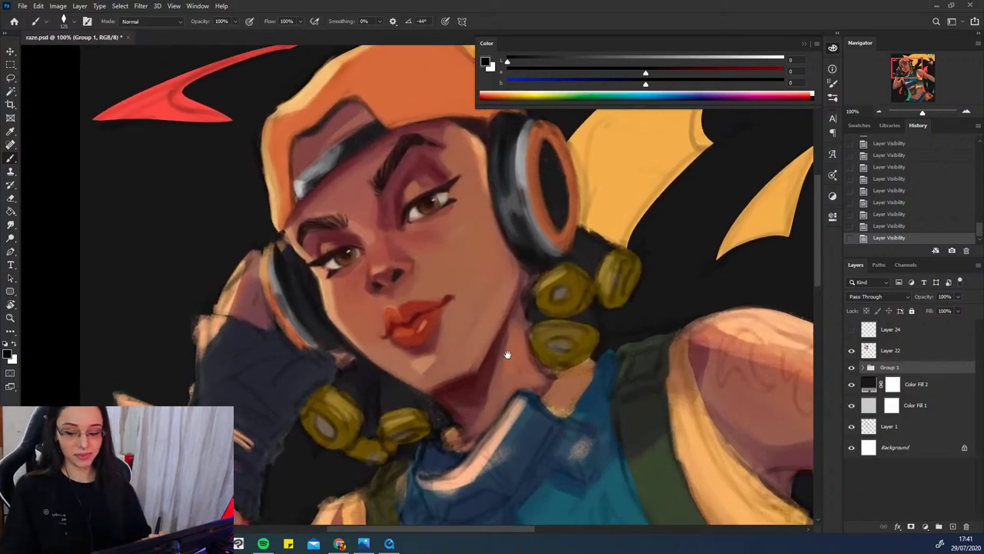
- Check what Layer 22 contributes to the head by toggling its visibility, and select Layer 24
click(861, 353)
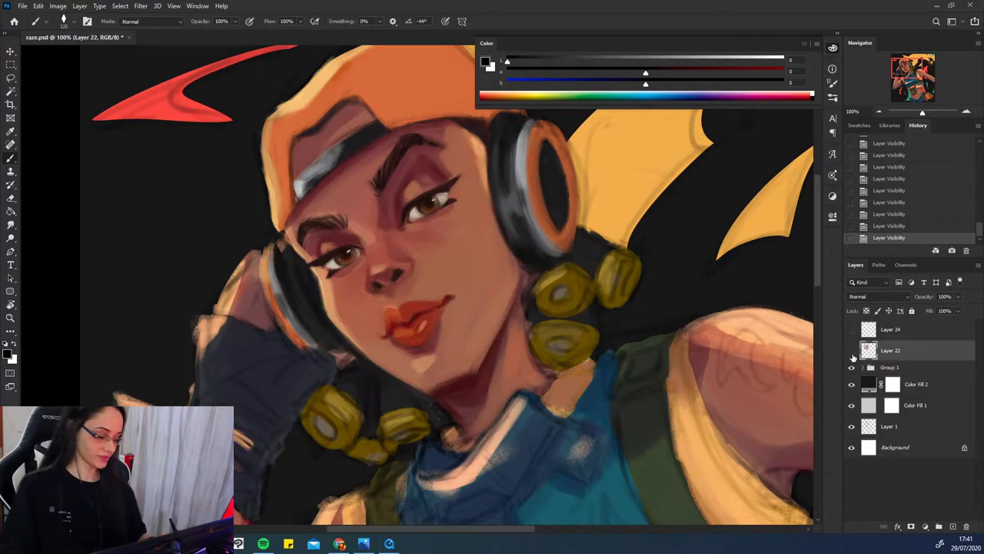
click(851, 351)
click(851, 350)
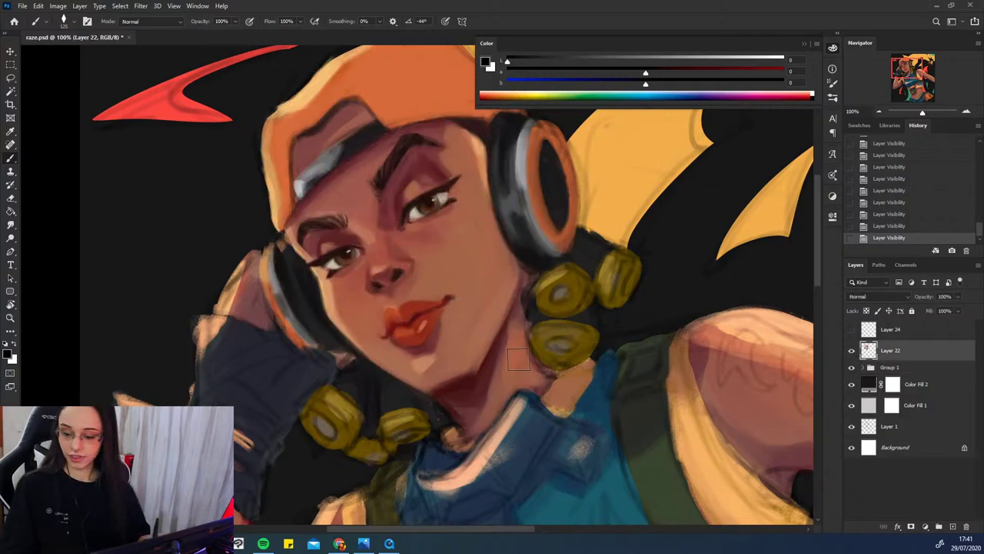
click(871, 331)
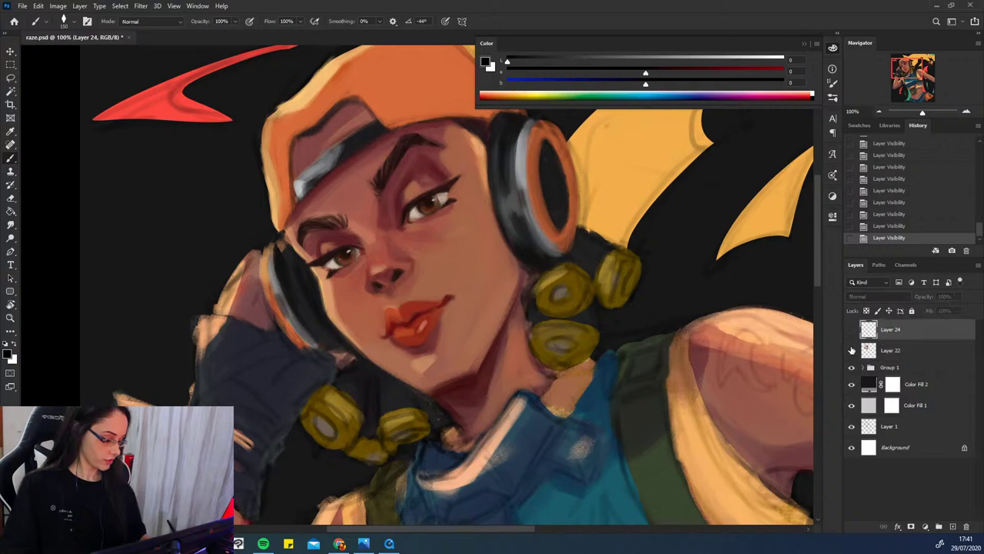
click(851, 351)
click(852, 351)
click(851, 351)
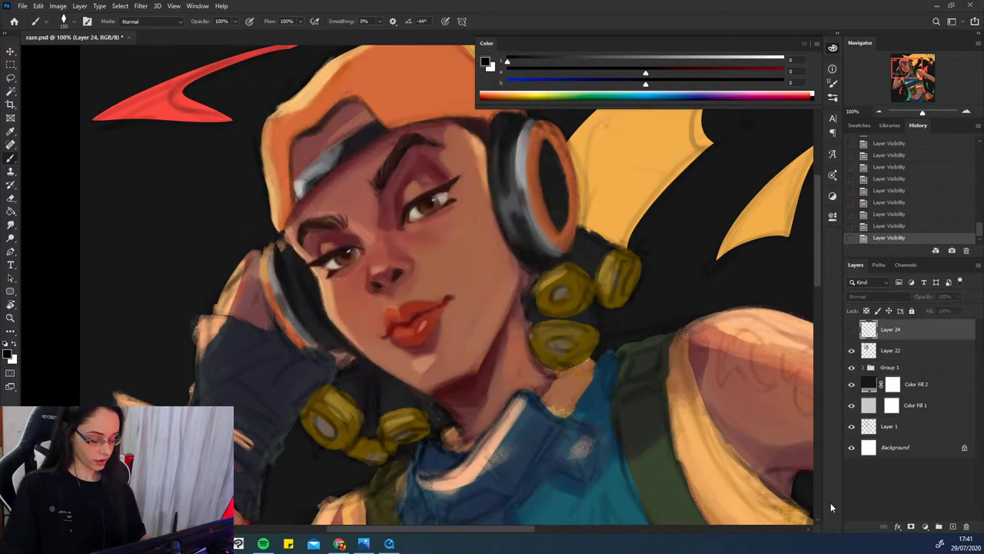
- Make Layer 24 visible, fully lock Layer 22, and make Layer 24 the active layer for painting
click(852, 330)
click(852, 330)
click(852, 330)
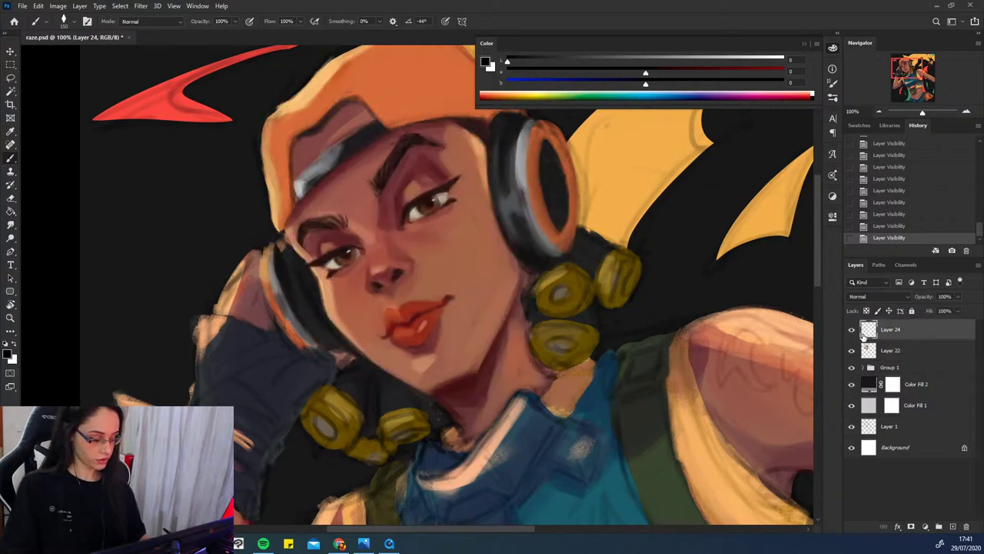
click(900, 350)
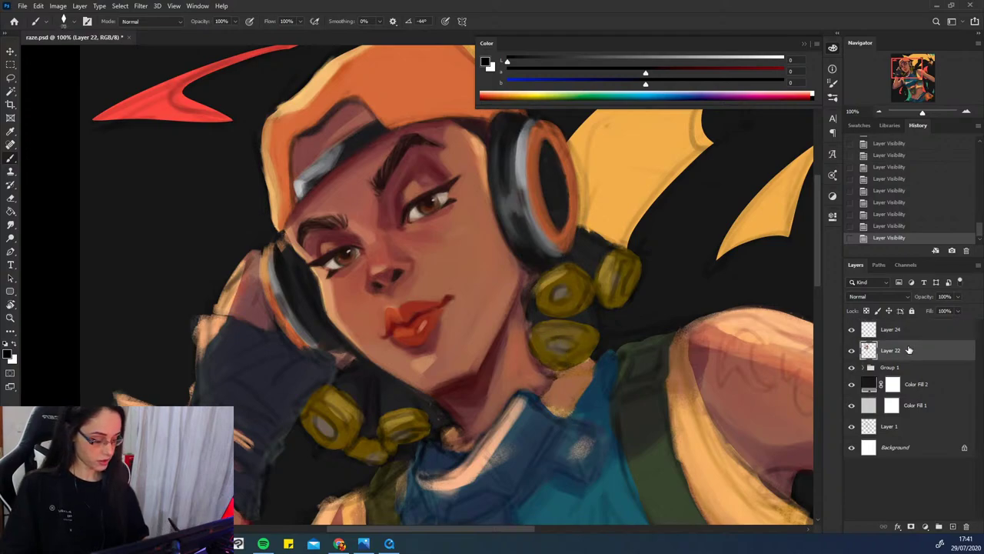
click(912, 311)
click(904, 334)
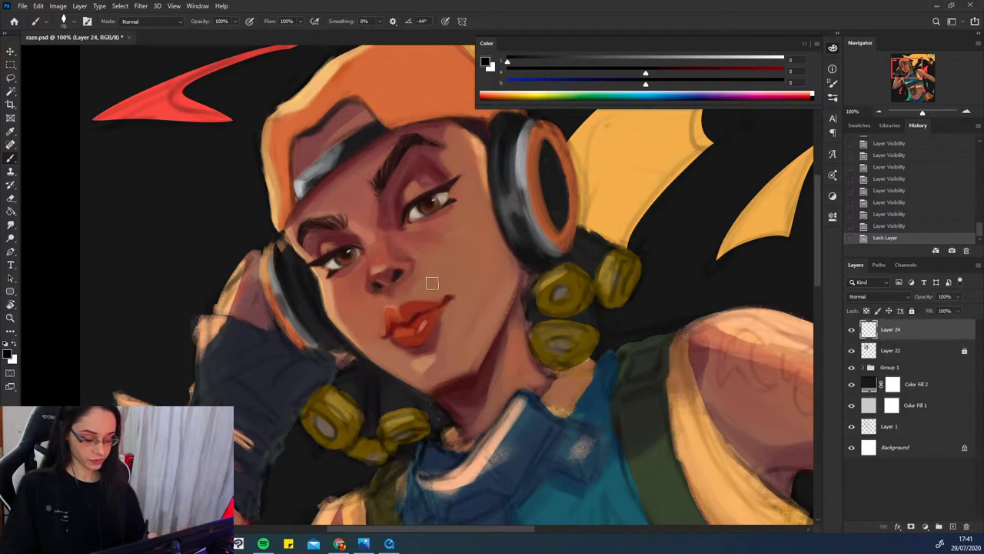
- Sample the cheek's skin tone, Lab 50, 24, 26, and brush it over the jawline and cheek on Layer 24
alt+click(487, 306)
drag(498, 287, 464, 364)
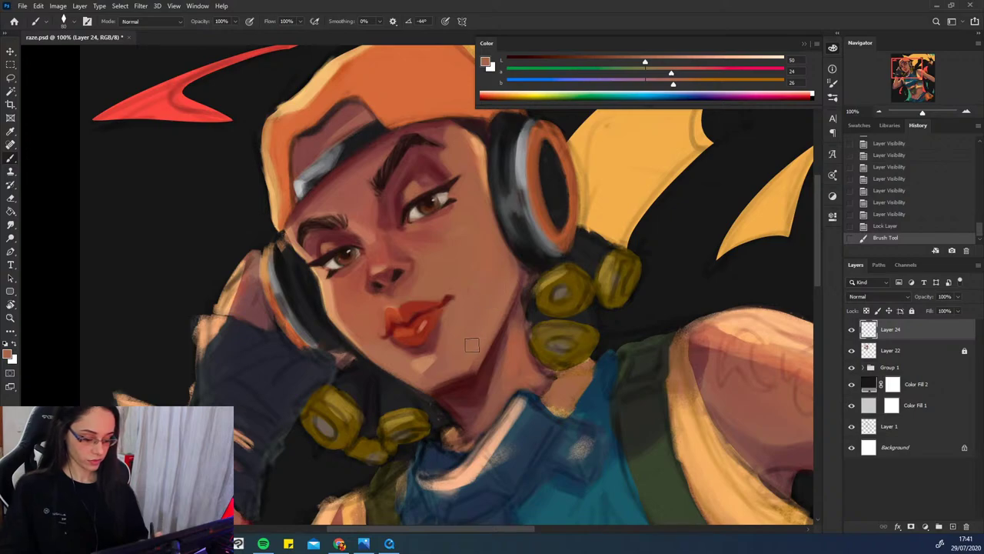
drag(492, 317, 450, 383)
drag(470, 361, 450, 383)
drag(482, 343, 465, 369)
drag(478, 241, 457, 288)
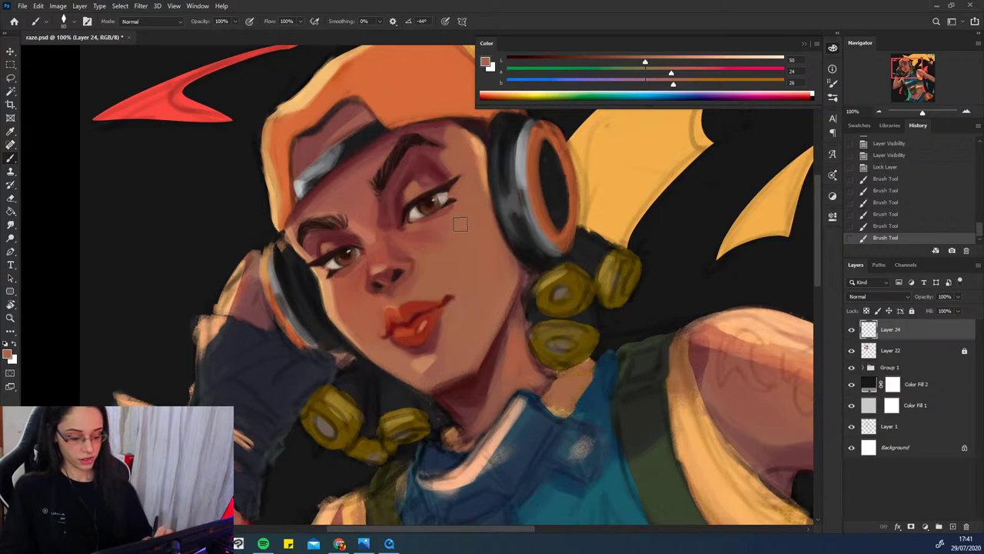
drag(461, 224, 455, 269)
- Sample the light skin tone near the larger headphone, reduce the brush size, and try highlight strokes on the forehead's edge, undoing the last two
alt+click(482, 148)
key(bracketleft)
key(bracketleft)
key(bracketleft)
mouse_move(463, 132)
mouse_down()
mouse_move(487, 191)
mouse_move(476, 158)
mouse_up()
key(ctrl+z)
key(ctrl+z)
click(408, 184)
- Brush light orange, Lab 70, 20, 38, along the outer edge of the cap
drag(347, 139, 358, 162)
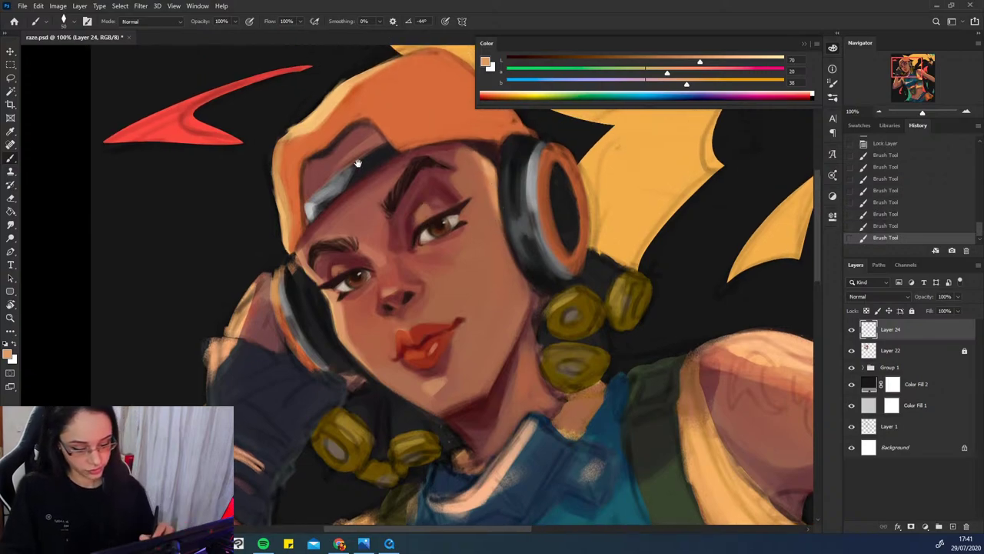
drag(289, 139, 280, 151)
drag(274, 192, 279, 144)
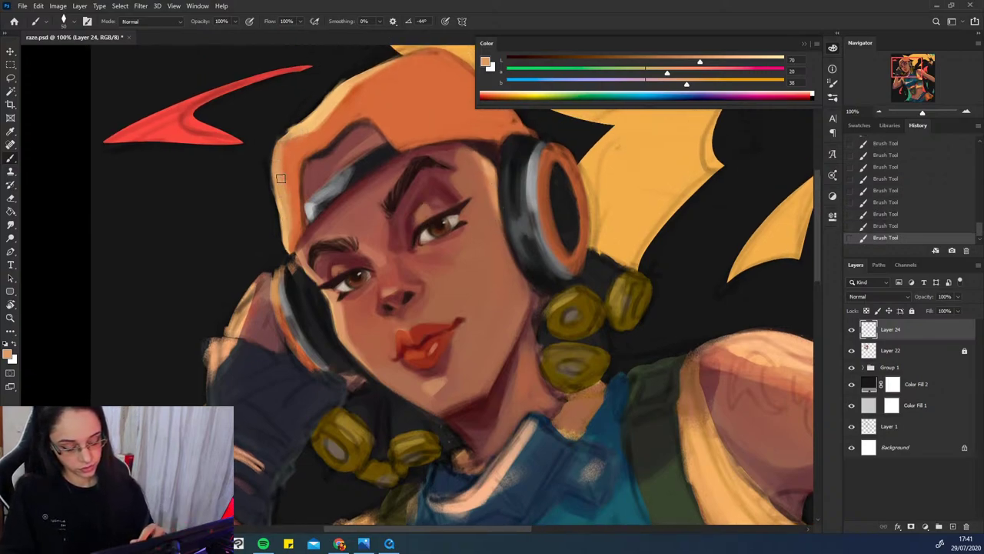
- Try a stroke in a sampled grey on the rim of the headphone beside the raised hand, and undo it
scroll(339, 390, down, 3)
scroll(344, 385, up, 1)
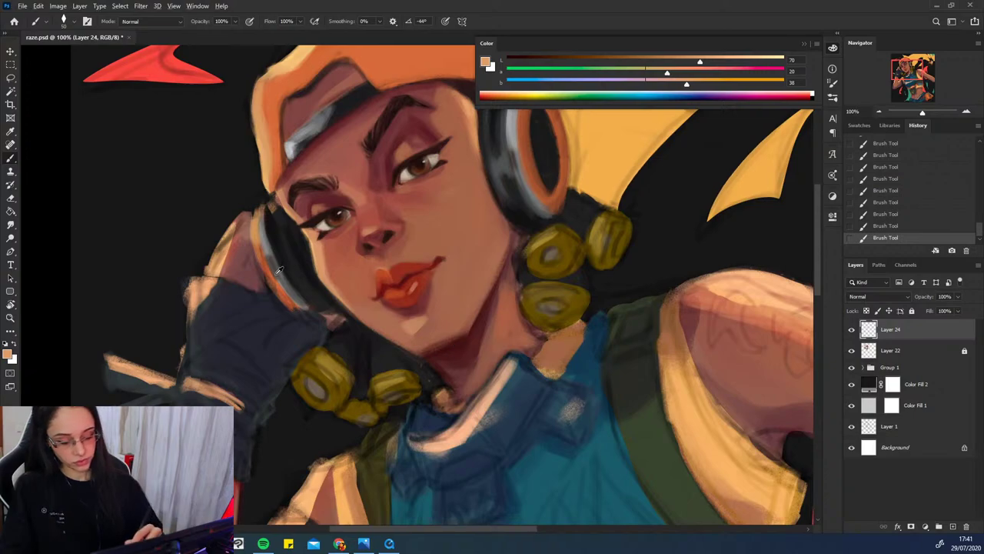
alt+click(289, 286)
alt+click(265, 250)
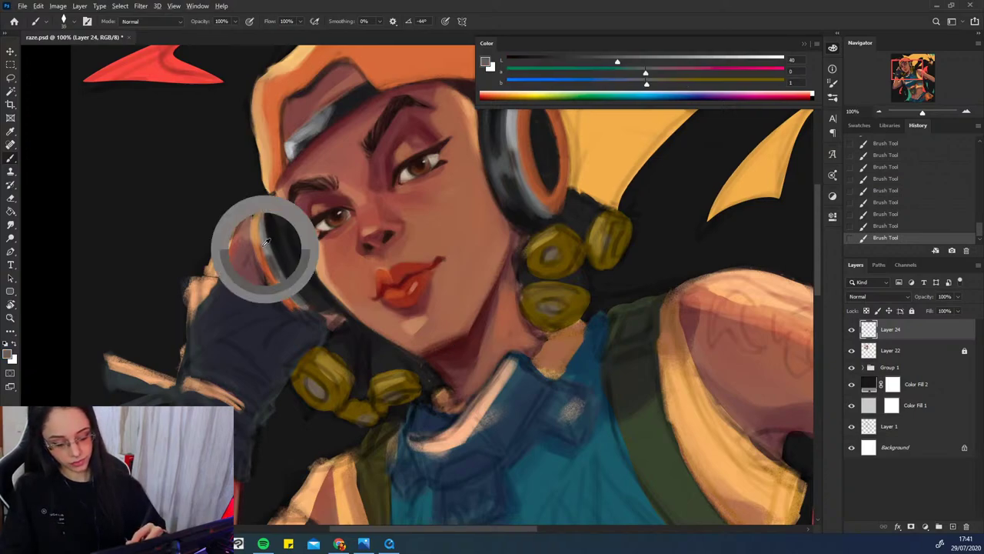
drag(260, 225, 264, 204)
key(ctrl+z)
- Sample a light grey from the larger headphone and repaint the lower part of its metallic rim, redoing unsatisfactory strokes
drag(535, 334, 525, 366)
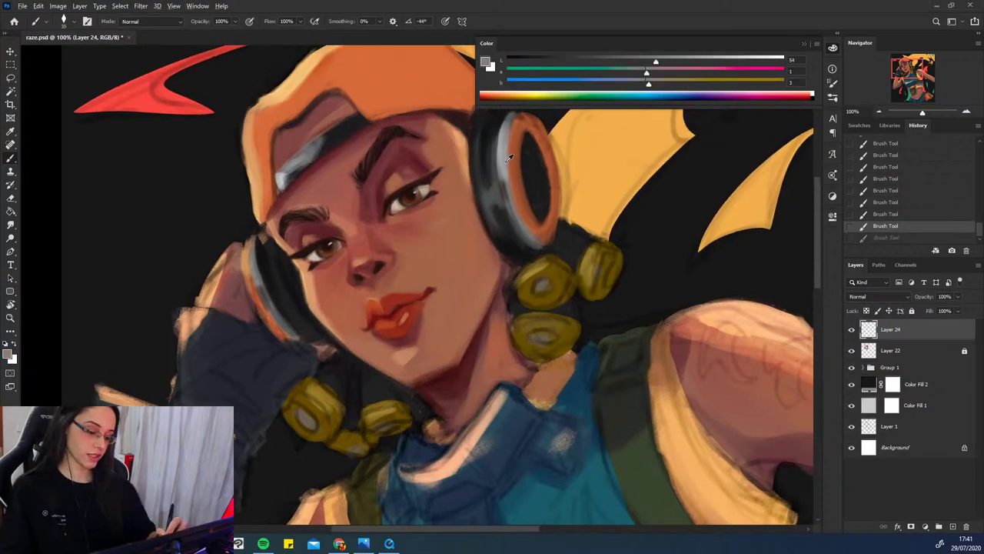
alt+click(510, 159)
mouse_move(509, 206)
mouse_down()
mouse_move(536, 247)
mouse_move(504, 201)
mouse_move(545, 250)
mouse_move(506, 205)
mouse_move(500, 175)
mouse_move(536, 246)
mouse_up()
key(ctrl+z)
key(ctrl+z)
key(ctrl+z)
drag(504, 185, 535, 246)
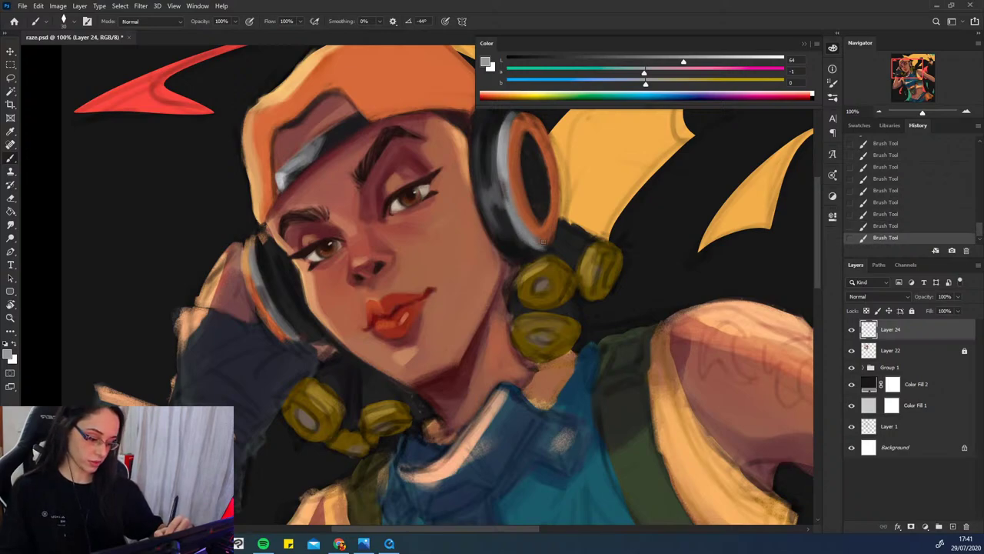
- Paint the round yellow hair ornament below the larger headphone with brown-yellow, Lab 34, 13, 43, and try a lighter sampled yellow around its hole
drag(550, 368, 583, 317)
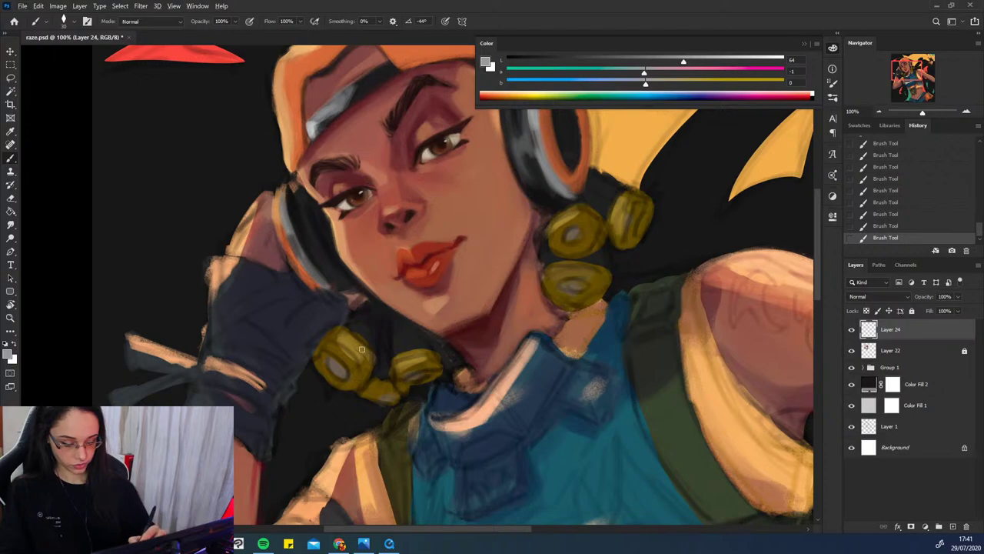
drag(422, 429, 356, 430)
alt+click(513, 210)
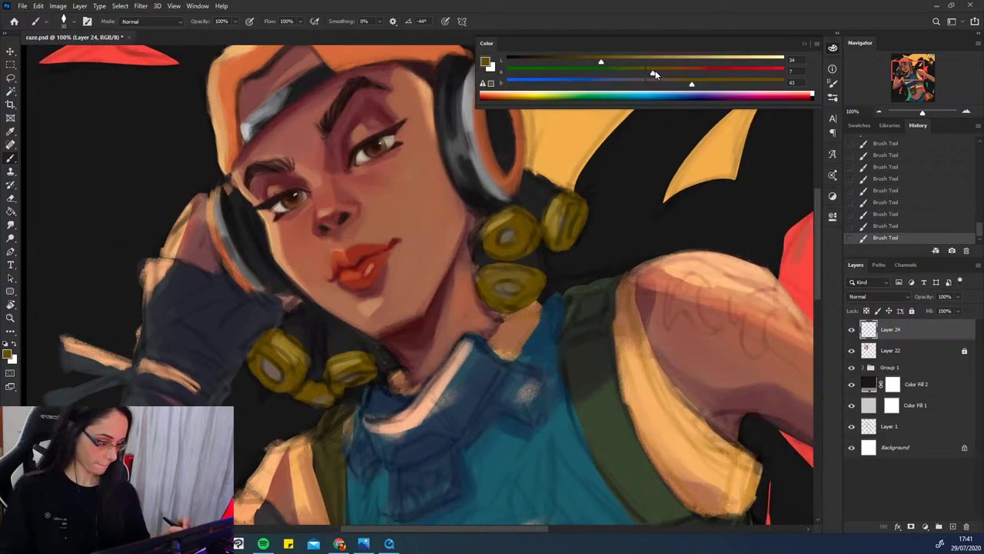
drag(507, 229, 509, 228)
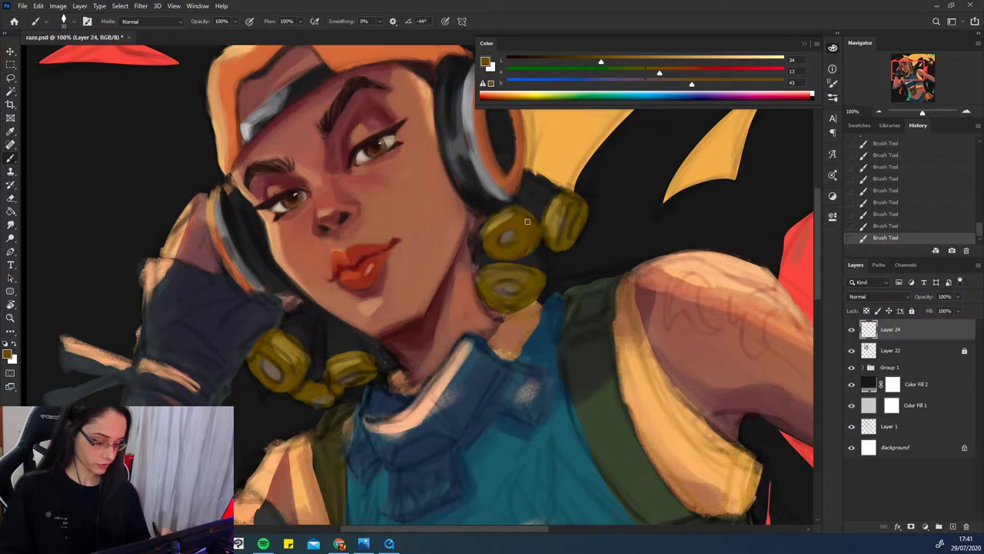
alt+click(502, 216)
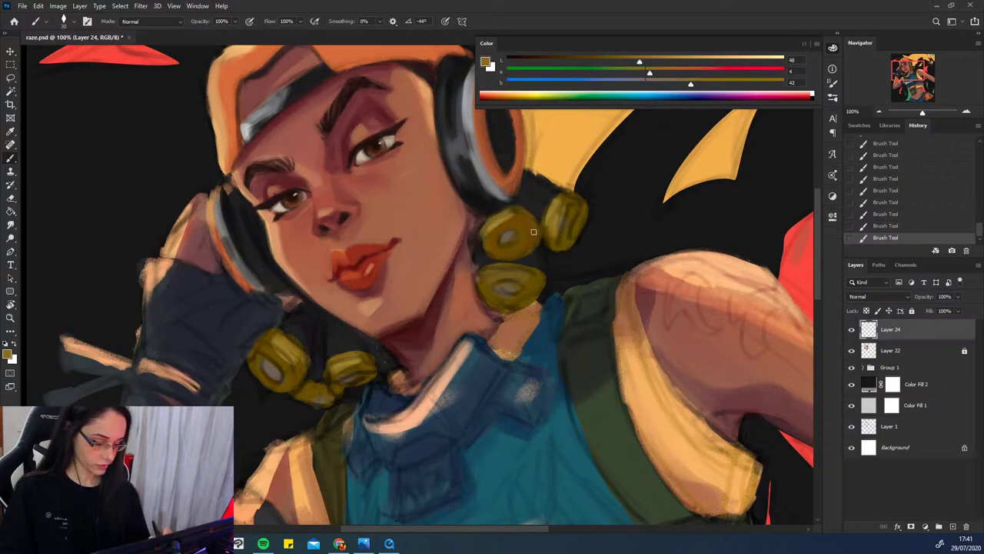
mouse_move(505, 233)
mouse_down()
mouse_move(515, 234)
mouse_move(503, 243)
mouse_move(507, 235)
mouse_up()
key(ctrl+z)
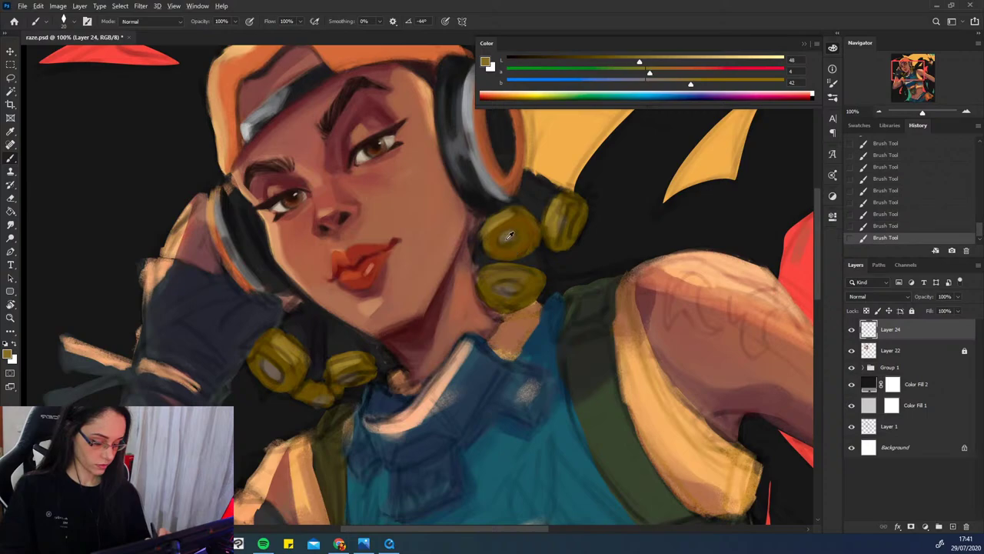
- Sample the colour of the ornament's central hole and darken it to Lab 25, 3, 8
alt+click(509, 239)
drag(618, 62, 601, 62)
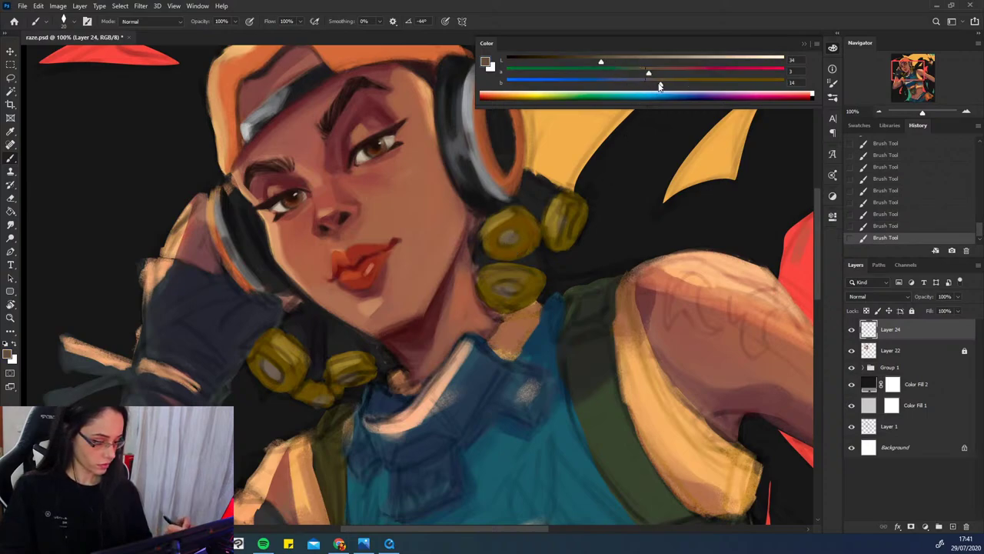
click(577, 60)
drag(659, 83, 654, 83)
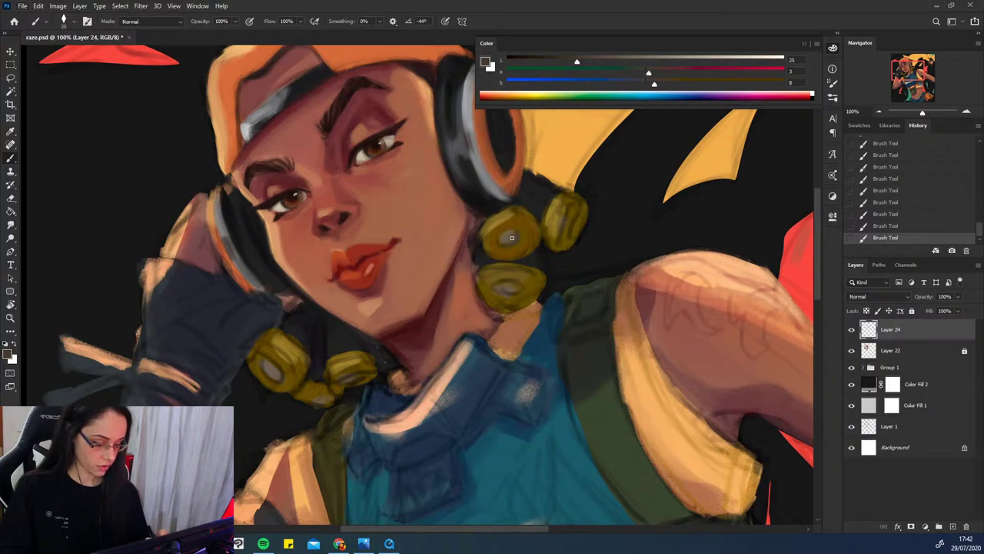
- Refine the ornament's rim with dark and light yellows sampled from it, undoing and repainting its lower edge
alt+click(497, 247)
alt+click(492, 244)
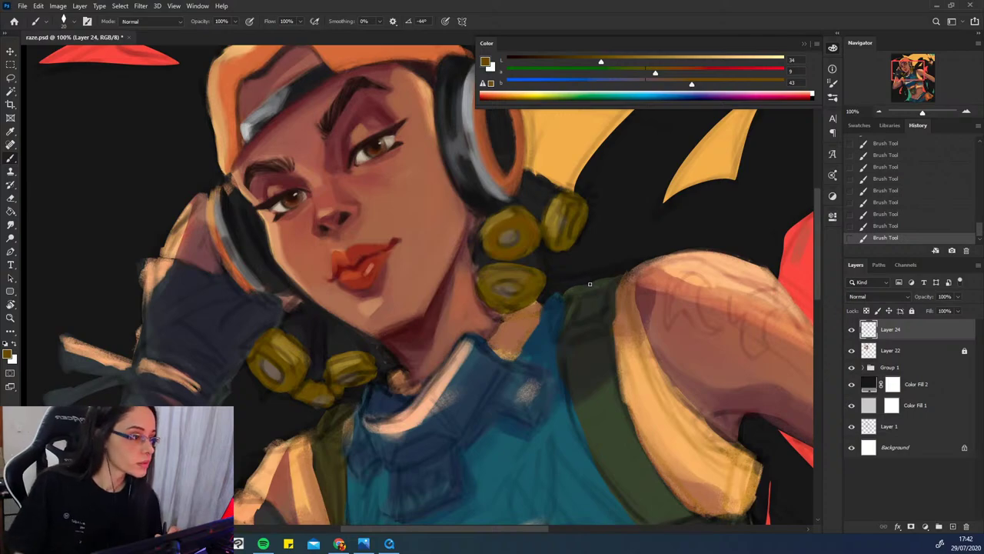
alt+click(514, 211)
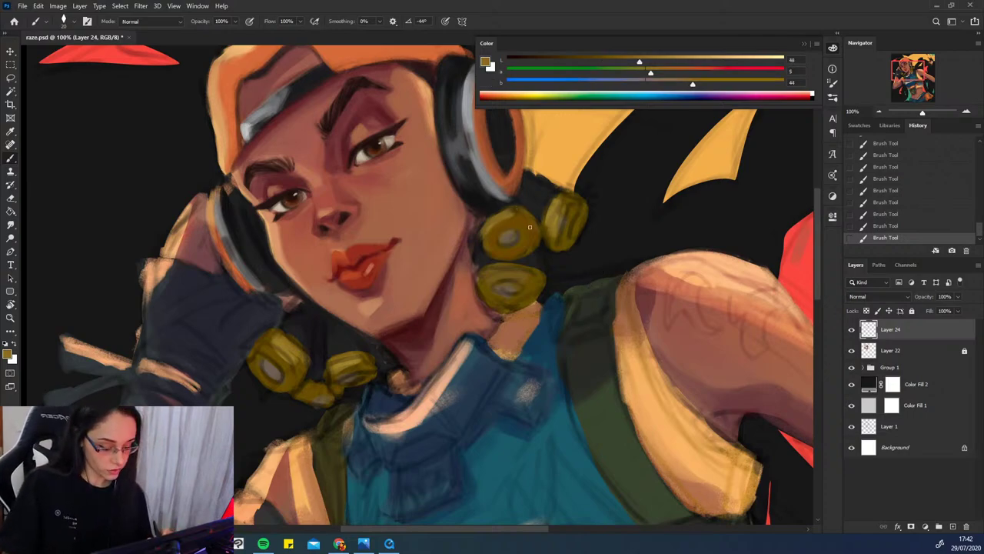
key(ctrl+z)
drag(532, 228, 525, 254)
key(ctrl+z)
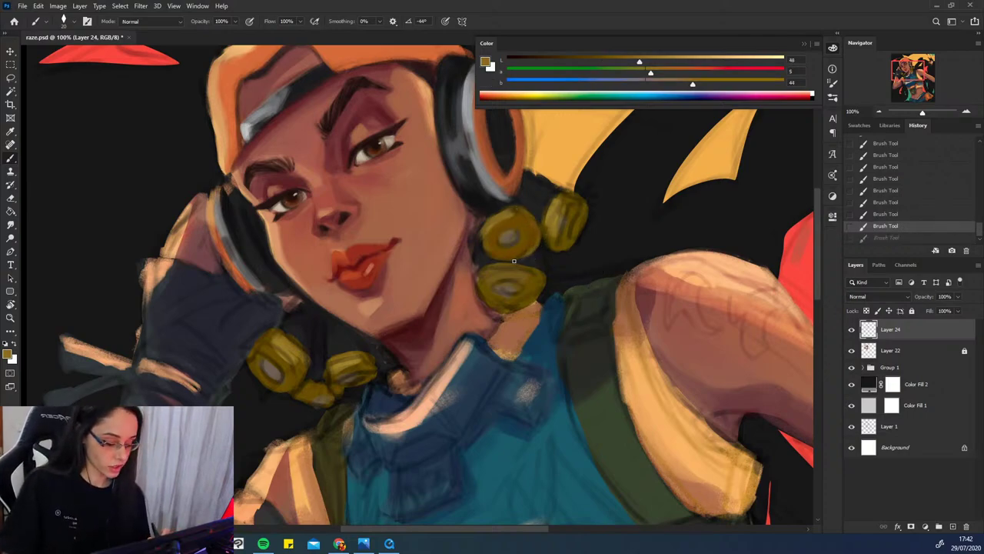
click(525, 255)
alt+click(514, 252)
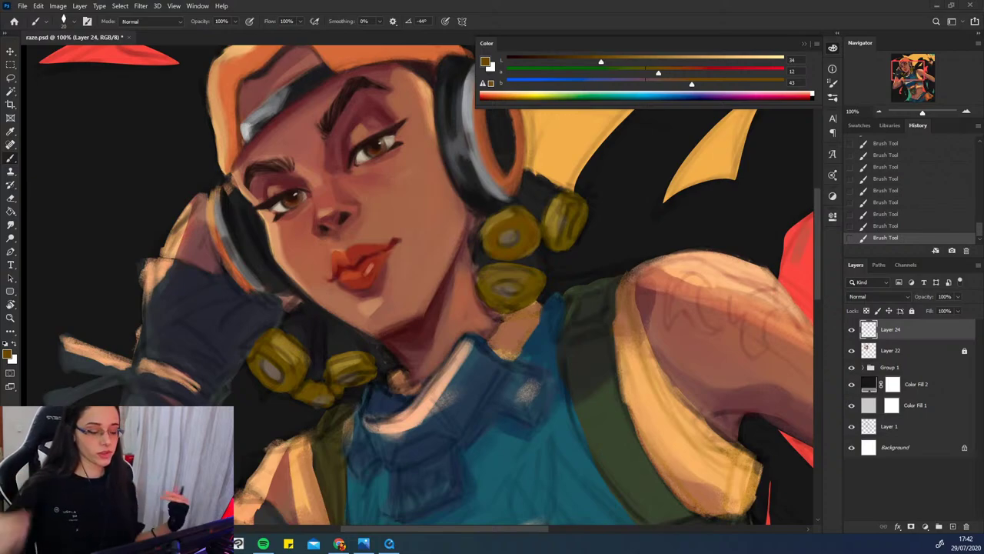
- Repaint the small oval yellow ornament below the chin with lighter and darker yellows sampled from it, undoing unsatisfactory strokes
click(879, 110)
drag(695, 179, 707, 140)
alt+click(384, 297)
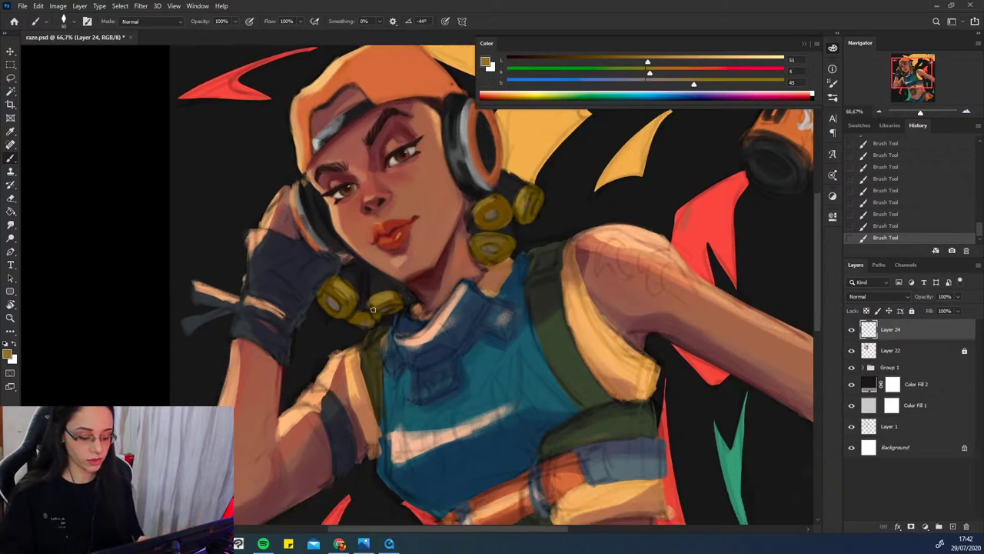
key(ctrl+z)
key(ctrl+z)
key(ctrl+shift+z)
alt+click(386, 306)
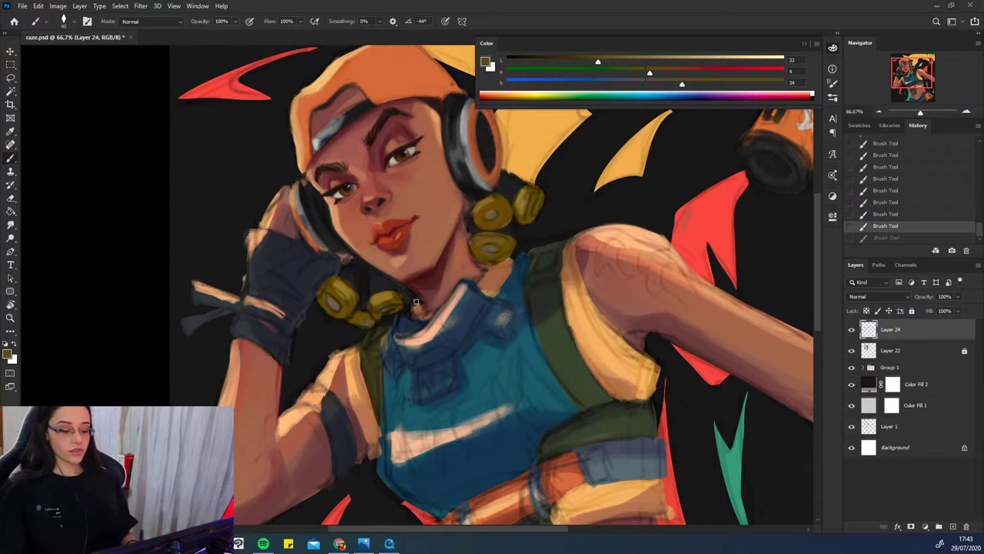
- Rework the small oval ornament's front face with sampled yellows, Lab 52, 4, 46 and 35, 4, 40, undoing unsatisfactory strokes
drag(427, 263, 451, 219)
key(ctrl+z)
mouse_move(386, 307)
mouse_down()
mouse_move(382, 298)
mouse_move(396, 297)
mouse_move(405, 310)
mouse_move(396, 295)
mouse_move(406, 310)
mouse_move(396, 296)
mouse_up()
key(ctrl+z)
alt+click(386, 297)
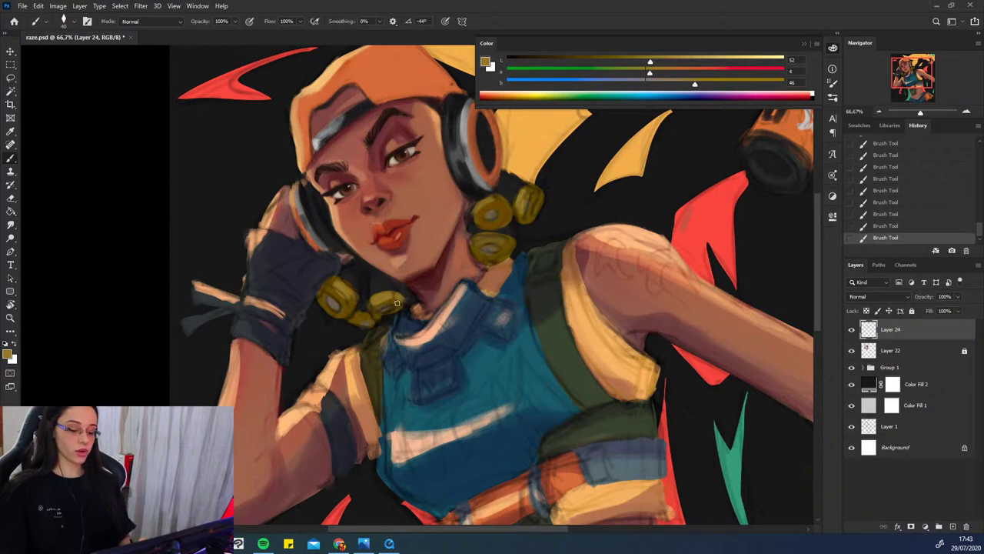
alt+click(391, 300)
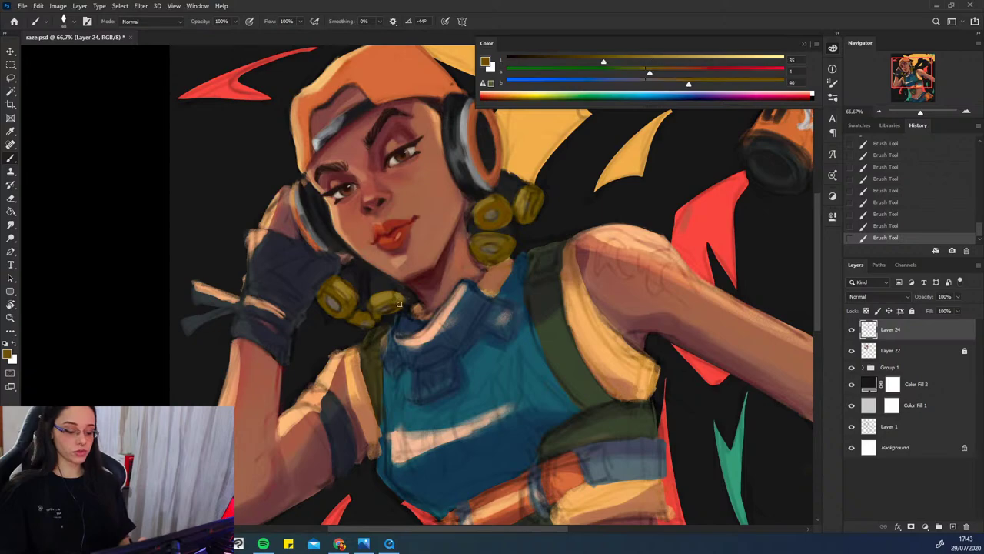
- Clean up the small oval ornament's outline with the sampled dark background colour, Lab 8, 0, 0, using a smaller brush
alt+click(465, 258)
alt+click(395, 307)
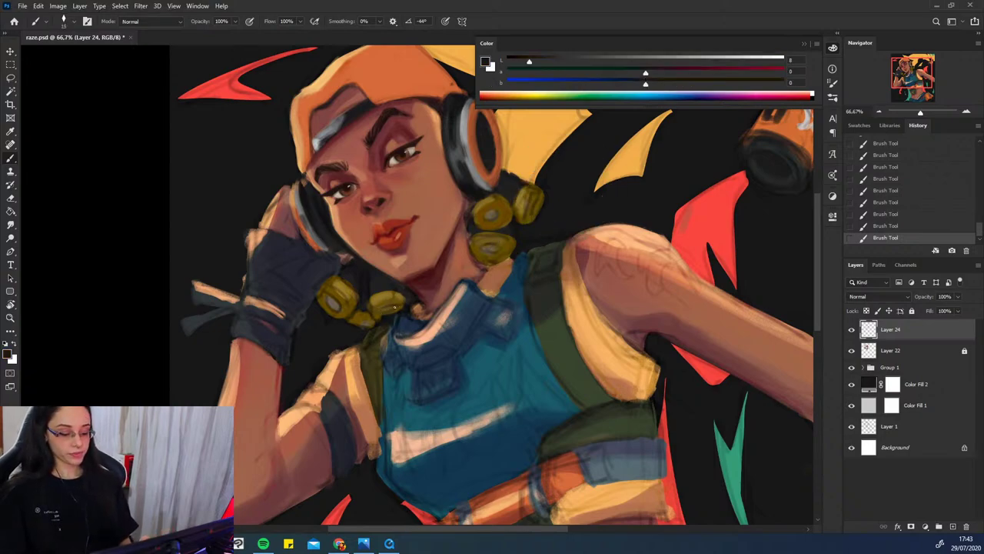
key(ctrl+z)
click(407, 308)
key(ctrl+z)
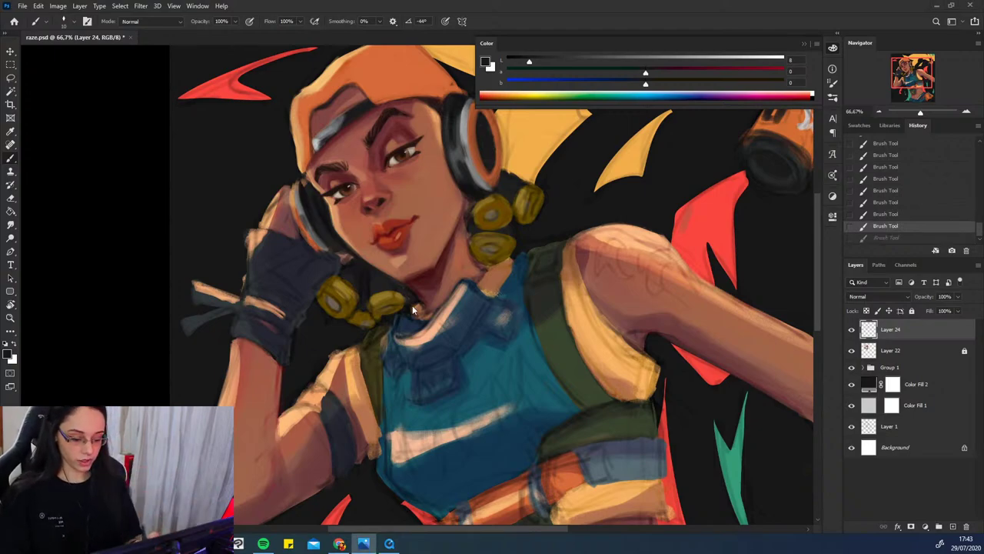
key(ctrl+shift+z)
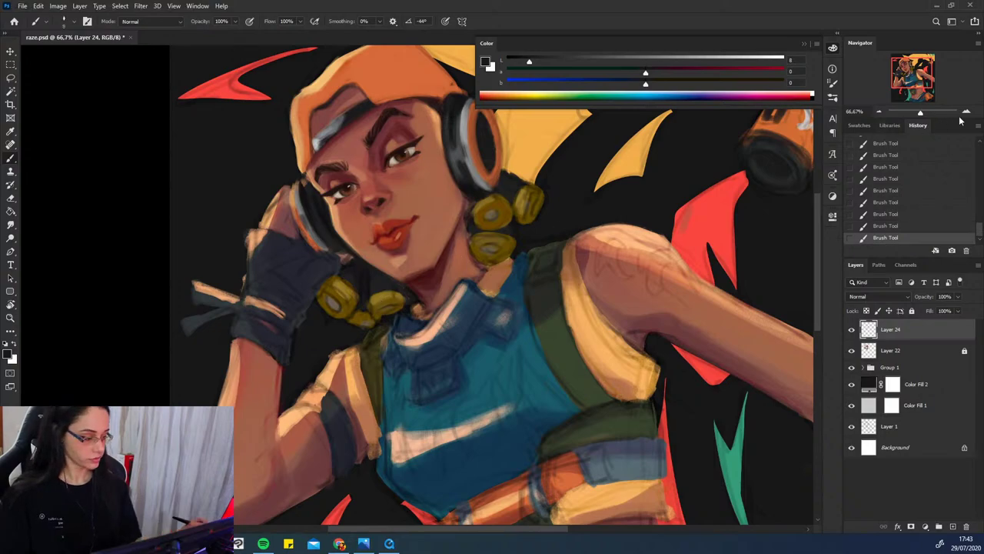
- Repaint the rim of the large round ornament beside the glove with sampled dark and light yellows, using a smaller brush for details
key(ctrl+plus)
drag(292, 295, 368, 344)
alt+click(369, 346)
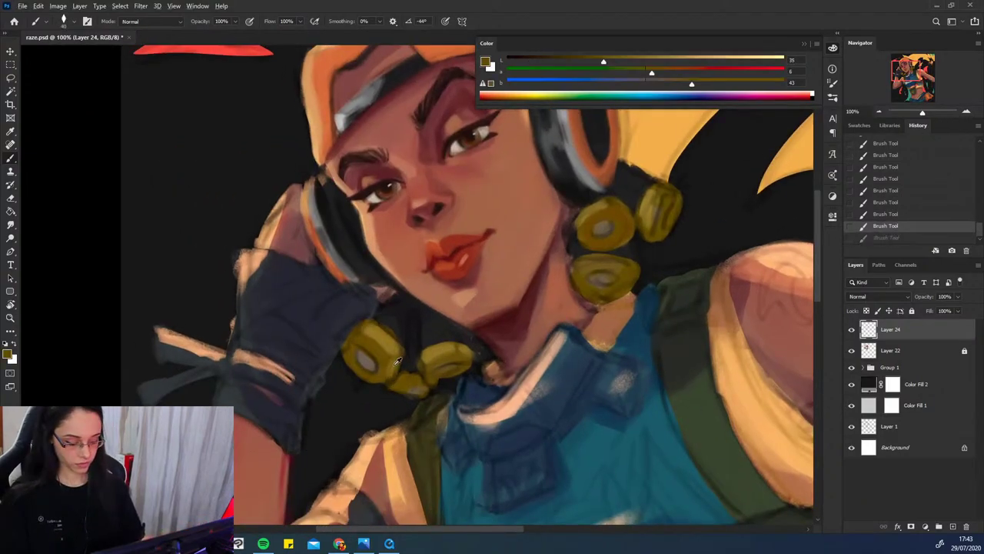
alt+click(386, 369)
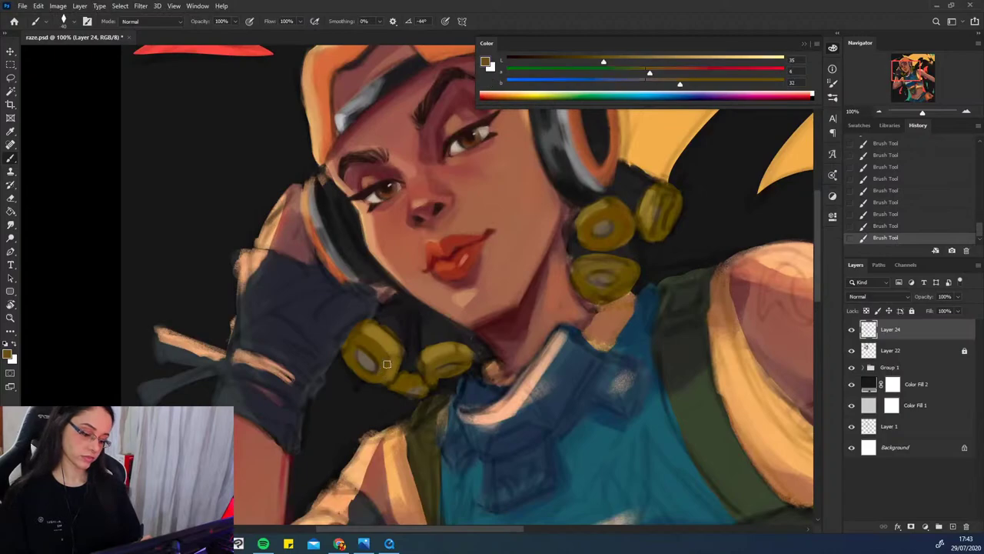
alt+click(397, 347)
key(bracketleft)
key(bracketleft)
key(bracketleft)
drag(356, 336, 345, 352)
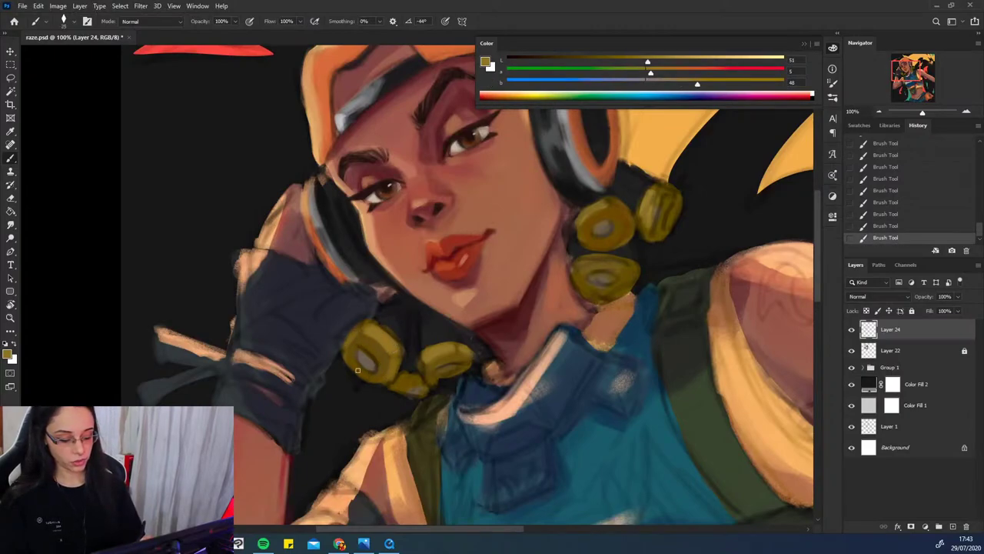
alt+click(352, 366)
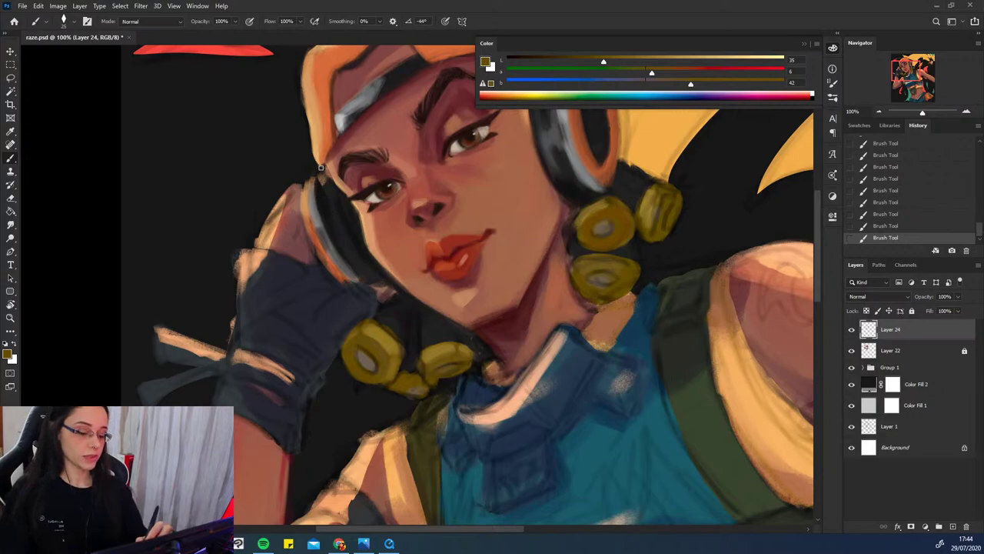
- Undo the last two strokes and darken the upper end of the smaller headphone with sampled near-black, Lab 7, 0, 0
key(ctrl+z)
key(ctrl+z)
alt+click(337, 211)
drag(325, 178, 322, 188)
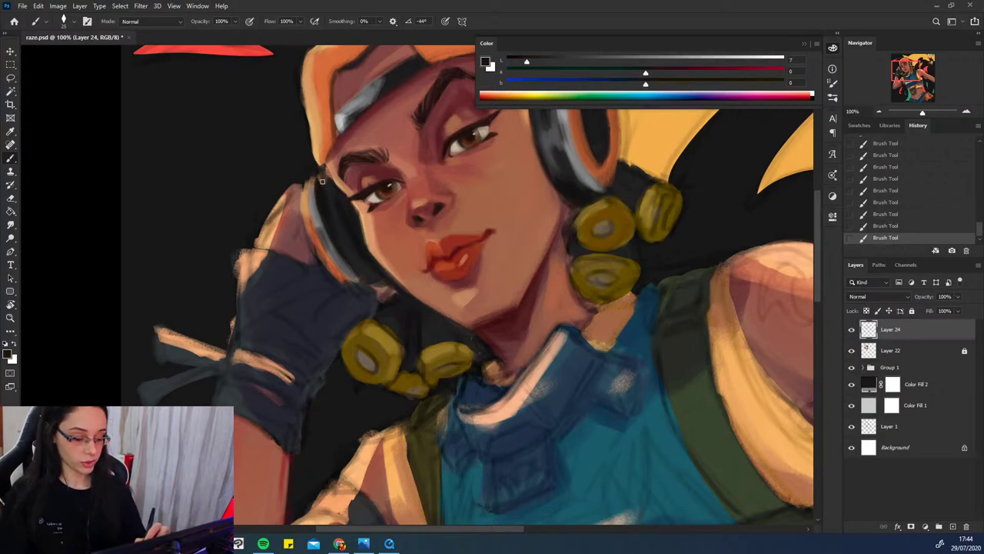
alt+click(352, 227)
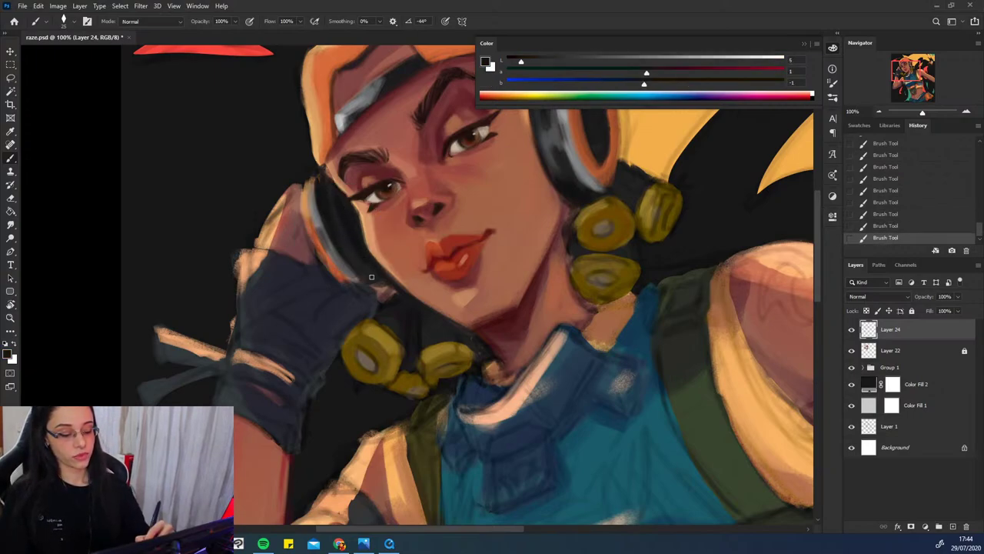
- Repaint the larger headphone's cushion edge along the cheek with sampled near-black, Lab 6, 1, -1
drag(563, 257, 559, 303)
alt+click(536, 135)
key(ctrl+z)
mouse_move(524, 137)
mouse_down()
mouse_move(536, 206)
mouse_move(558, 240)
mouse_up()
alt+click(344, 262)
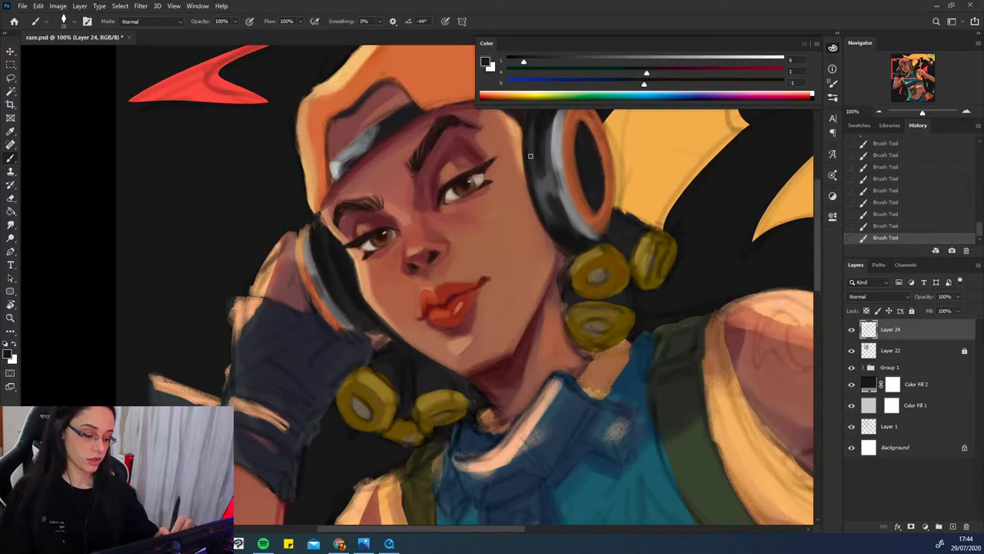
drag(533, 109, 539, 126)
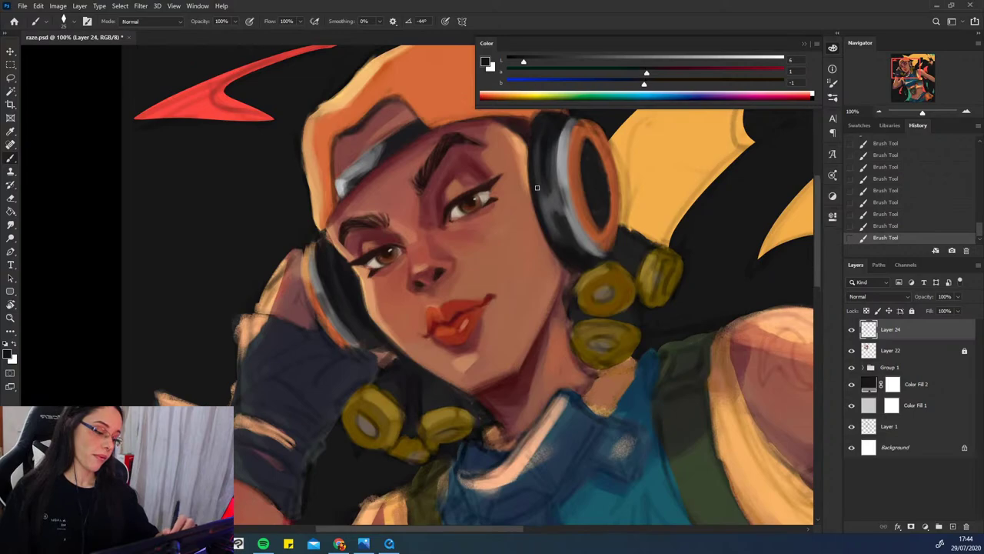
- Refine the smaller headphone's lower cushion and rim with sampled dark, grey and orange tones, redoing an unsatisfactory stroke
alt+click(344, 273)
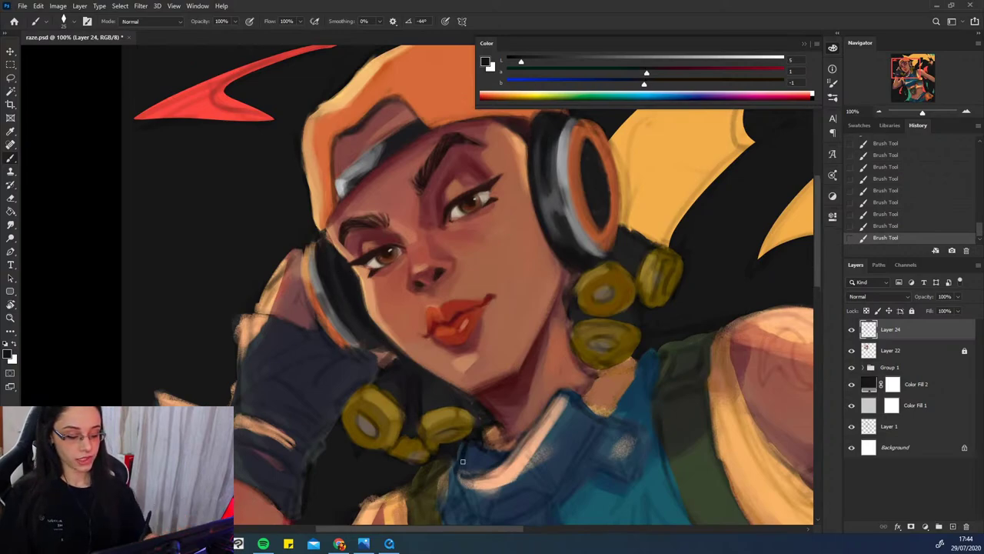
alt+click(358, 320)
key(ctrl+z)
mouse_move(373, 353)
mouse_down()
mouse_move(389, 356)
mouse_move(362, 356)
mouse_move(369, 361)
mouse_up()
alt+click(348, 316)
alt+click(333, 332)
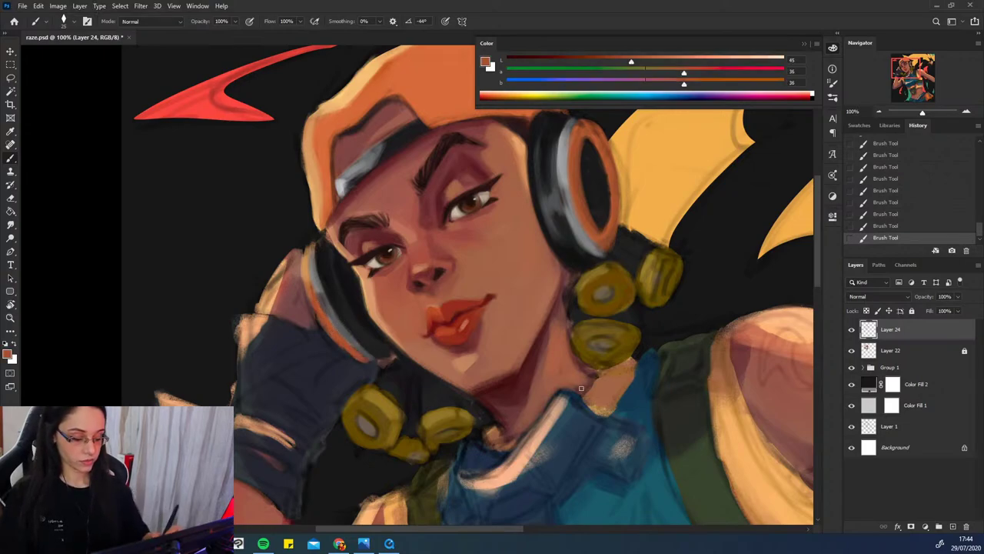
- Touch up the larger headphone's lower rim with sampled orange, Lab 47, 34, 36, and clean up beneath it with near-black, Lab 7, 0, 0
drag(581, 389, 579, 394)
alt+click(598, 240)
alt+click(594, 244)
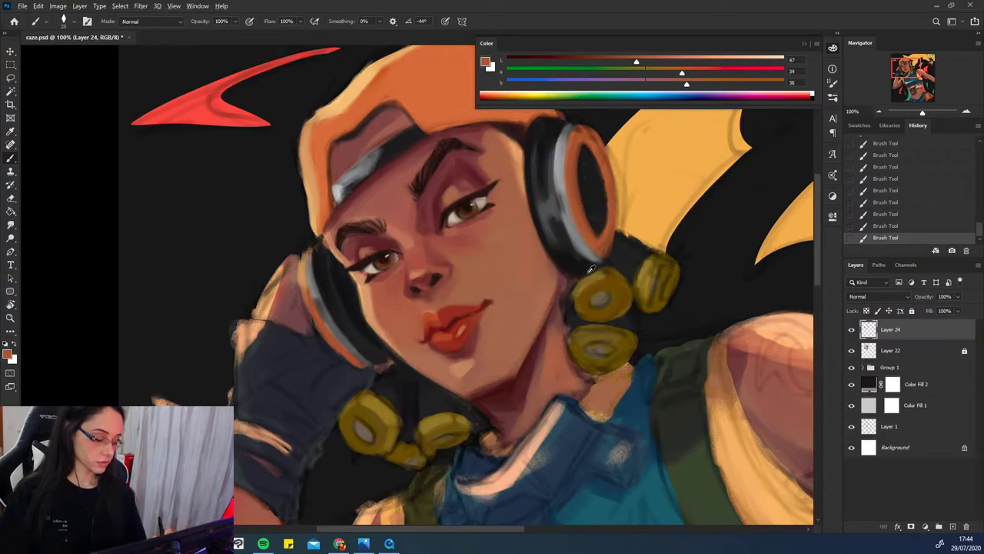
alt+click(590, 270)
key(ctrl+z)
key(ctrl+z)
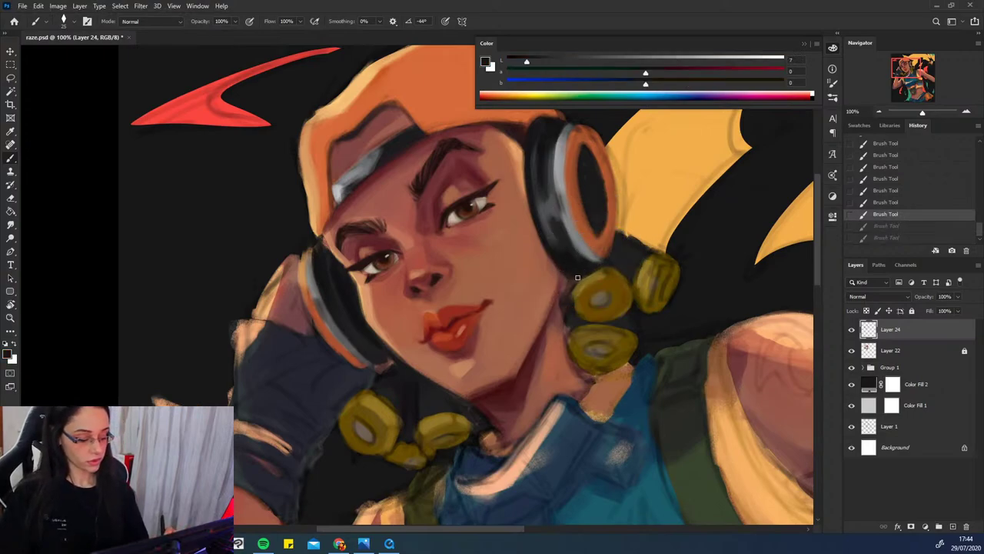
drag(578, 278, 585, 271)
- Lighten a yellow sampled from the ornament beside the glove to Lab 72, 5, 48 and paint highlights on it and the small oval ornament
drag(509, 395, 497, 350)
drag(569, 223, 576, 203)
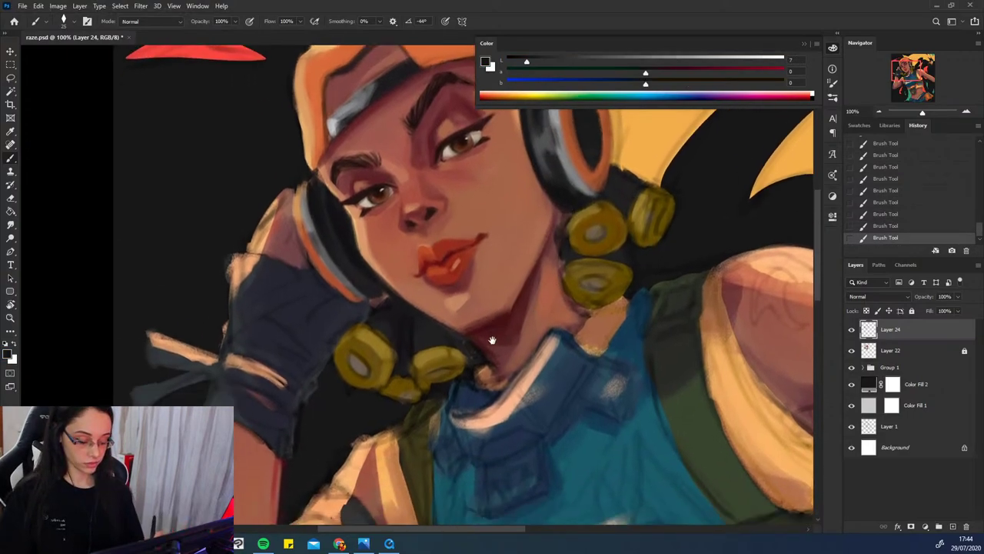
alt+click(354, 341)
mouse_move(375, 381)
mouse_down()
mouse_move(355, 384)
mouse_move(377, 385)
mouse_up()
alt+click(379, 336)
click(702, 59)
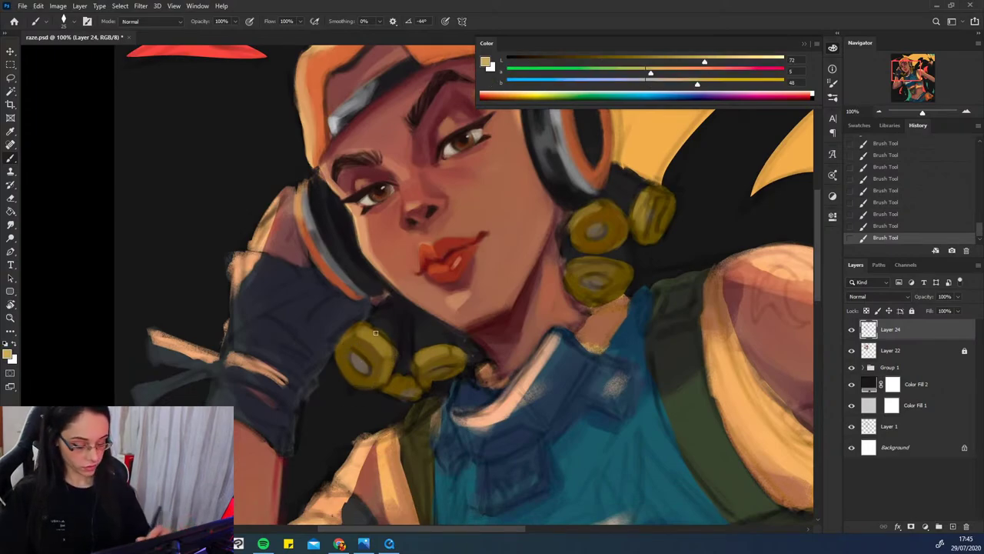
drag(385, 344, 391, 382)
drag(426, 349, 420, 378)
drag(438, 352, 448, 354)
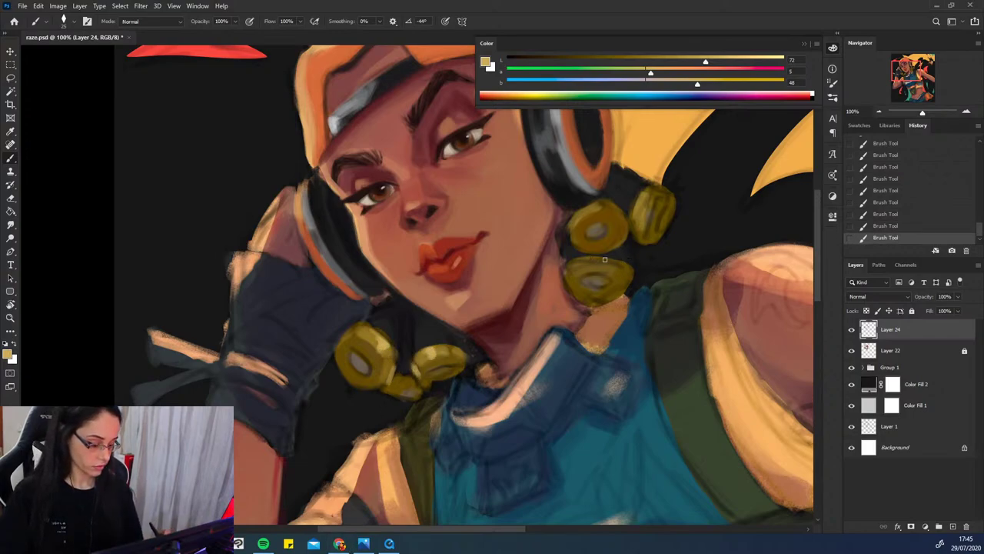
- Touch up the round ornament below the larger headphone and repaint the rim of the one beside the glove with sampled yellows
mouse_move(580, 213)
mouse_down()
mouse_move(571, 232)
mouse_move(586, 250)
mouse_up()
alt+click(589, 241)
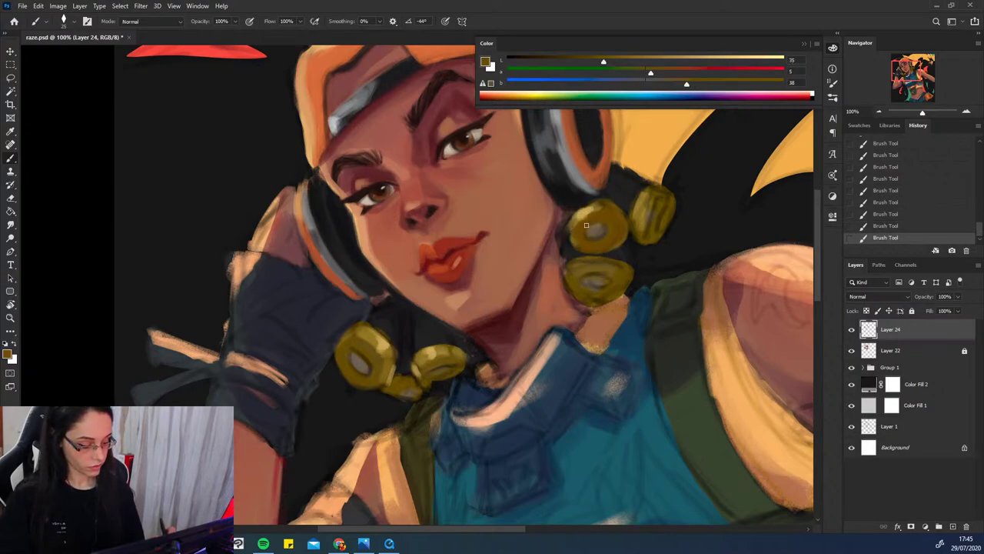
alt+click(584, 227)
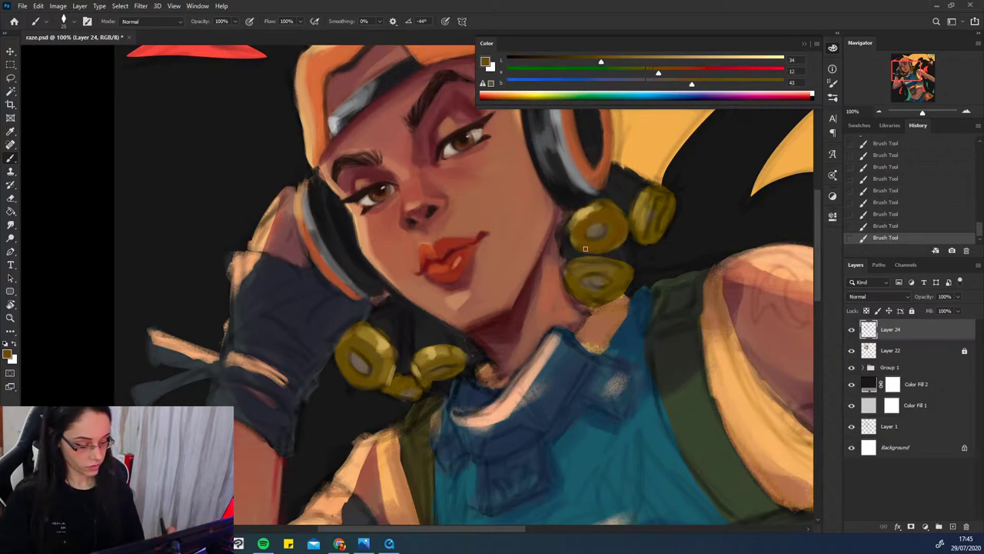
alt+click(361, 333)
key(ctrl+z)
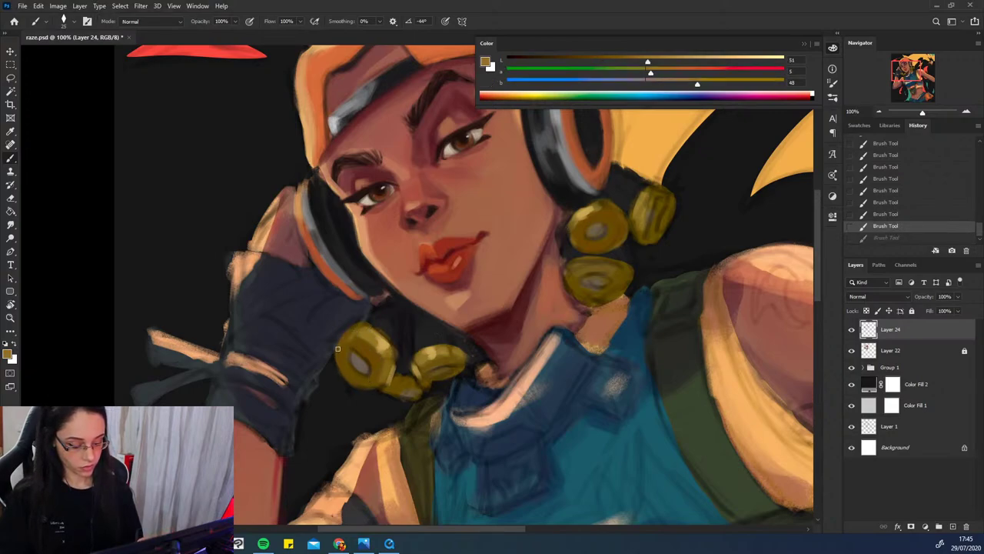
mouse_move(337, 348)
mouse_down()
mouse_move(351, 385)
mouse_move(386, 370)
mouse_up()
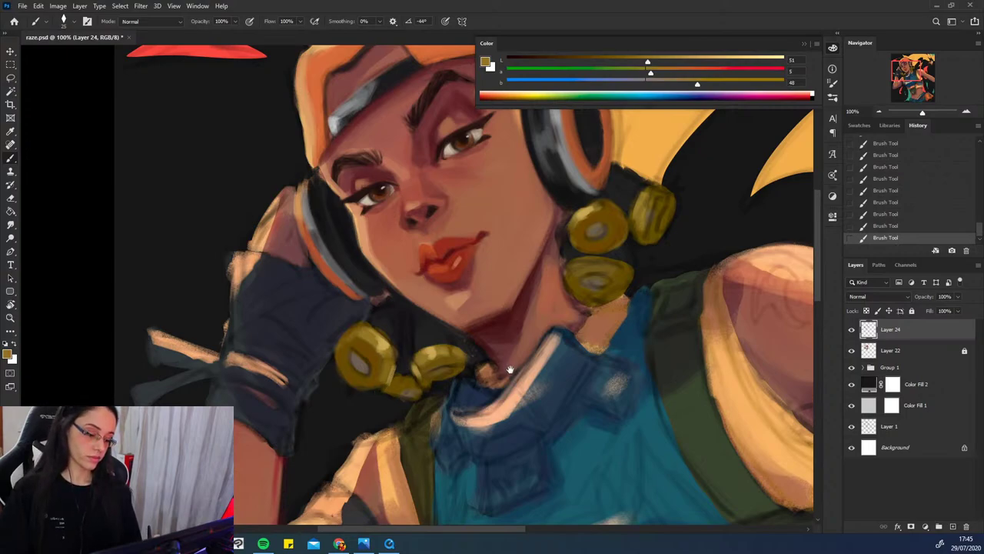
- Lighten the yellow to Lab 69, 5, 48, then work on the outermost ornament behind the larger headphone with it and sampled dark yellows
drag(511, 369, 466, 410)
click(697, 60)
drag(598, 250, 595, 242)
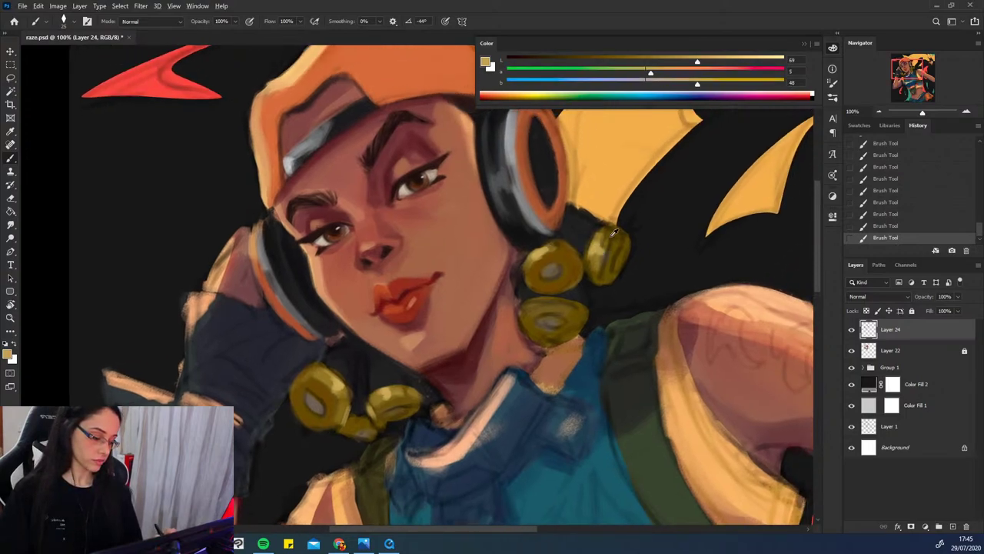
alt+click(600, 252)
alt+click(575, 265)
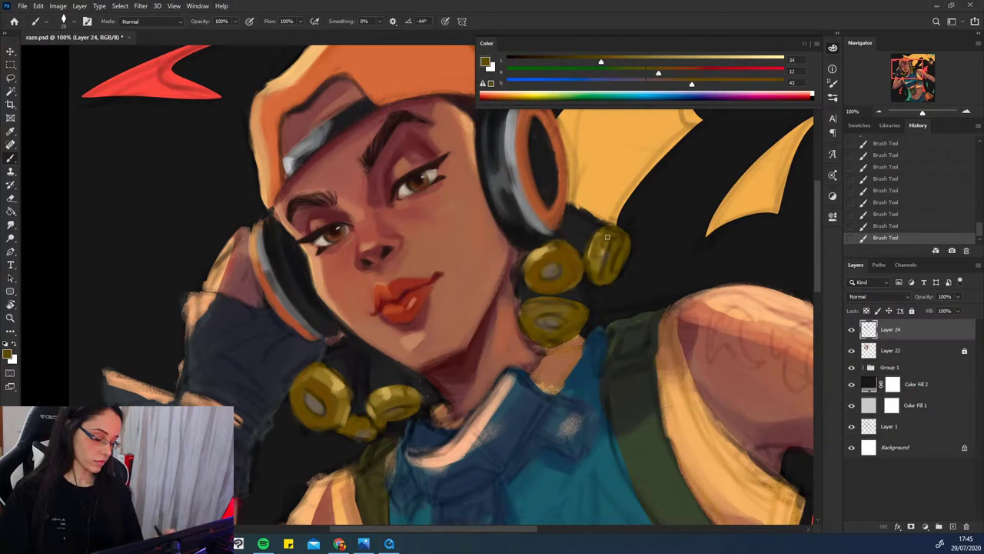
alt+click(560, 266)
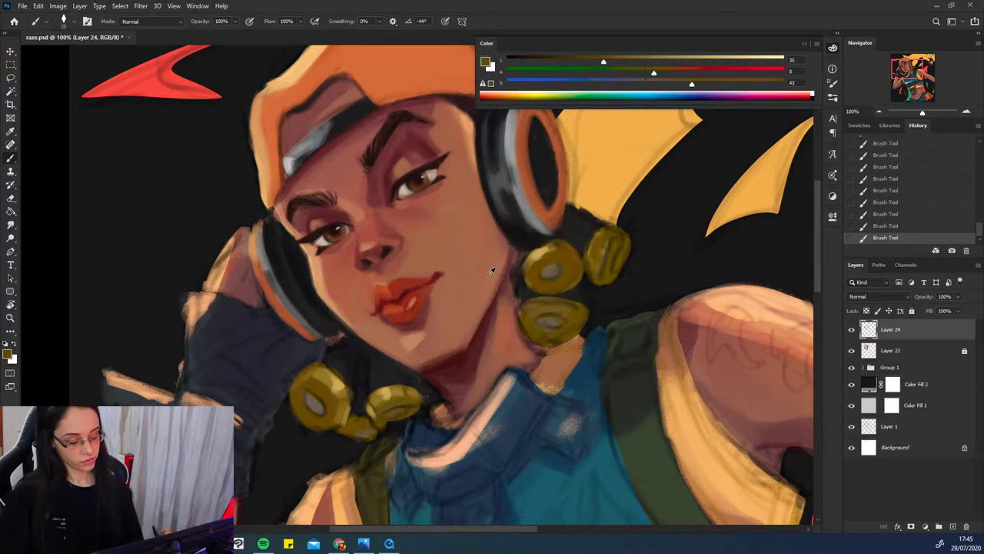
- Repaint the outermost ornament's front face with yellows sampled from the other ornaments, undoing and redoing unsatisfactory strokes
alt+click(334, 385)
alt+click(375, 397)
mouse_move(612, 250)
mouse_down()
mouse_move(614, 276)
mouse_move(622, 238)
mouse_move(609, 277)
mouse_move(616, 252)
mouse_up()
key(ctrl+z)
key(ctrl+z)
alt+click(619, 253)
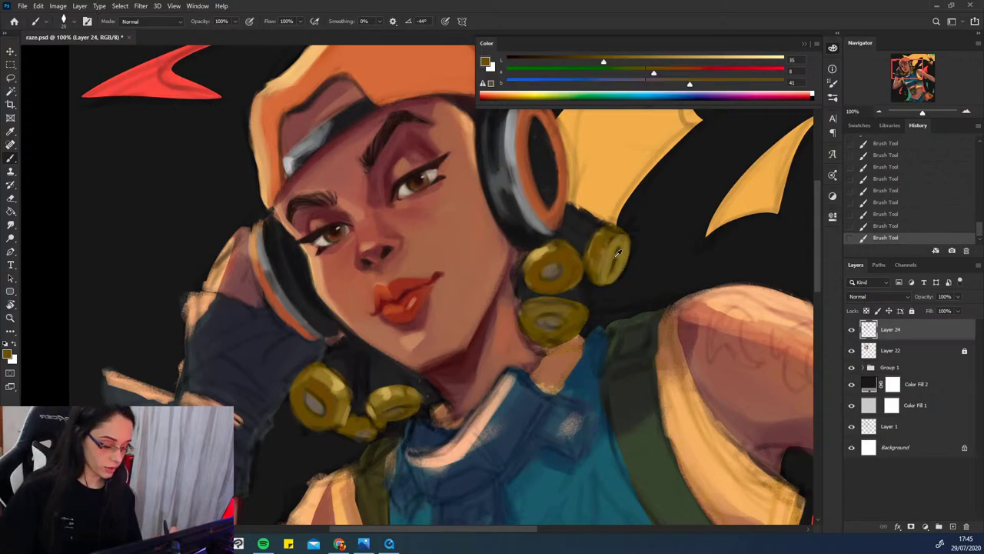
drag(619, 245, 611, 270)
- Paint the outermost ornament's central hole in sampled grey and tidy its outline with the dark background colour, Lab 8, 0, 0
alt+click(554, 319)
alt+click(631, 242)
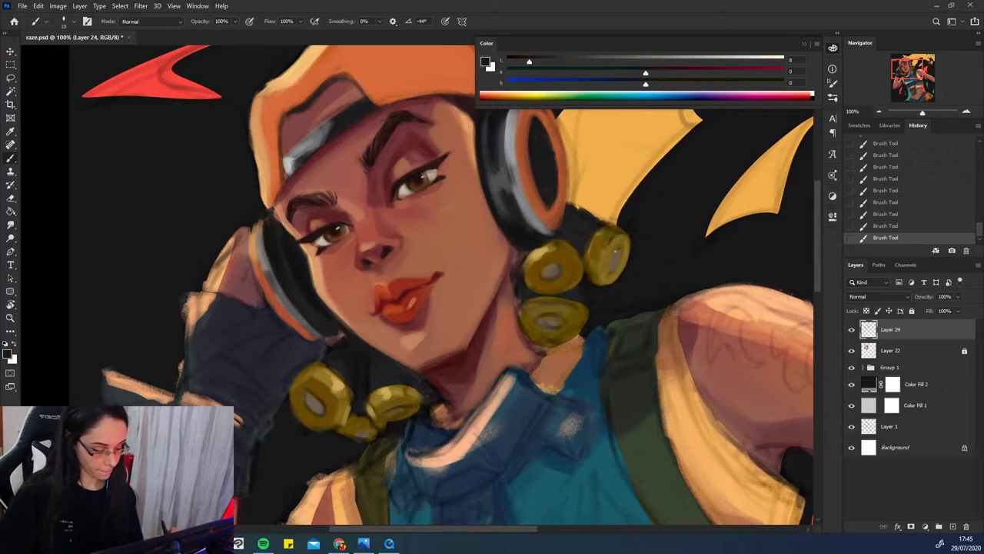
drag(614, 251, 616, 260)
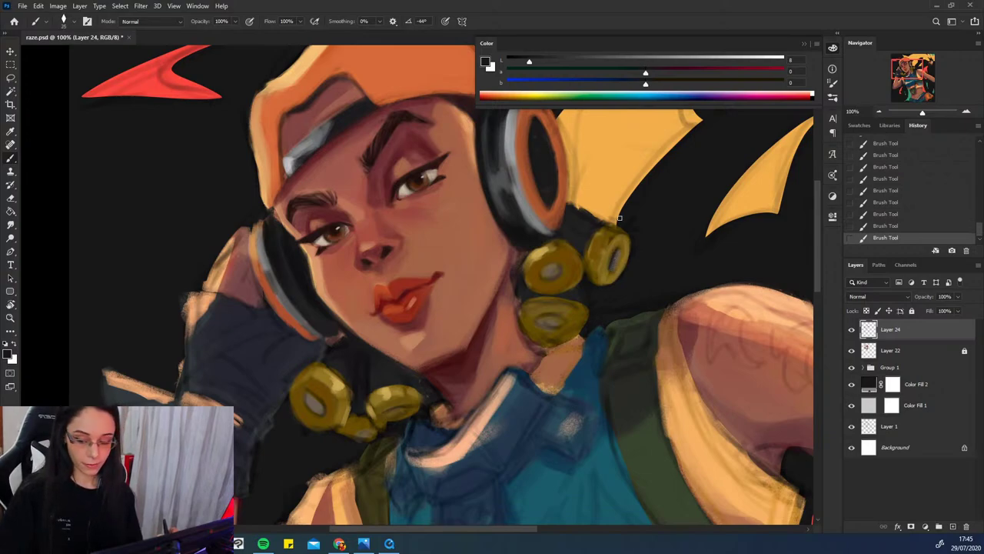
- Refine the outermost ornament's central hole with greys sampled from the neighbouring ornaments, setting the sampled grey's lightness to 41
alt+click(618, 250)
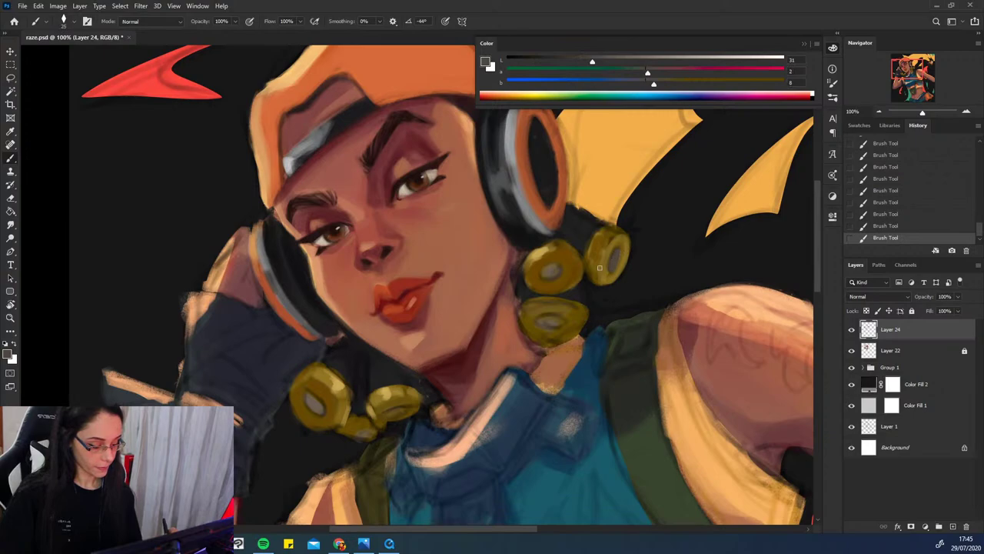
alt+click(542, 320)
alt+click(551, 273)
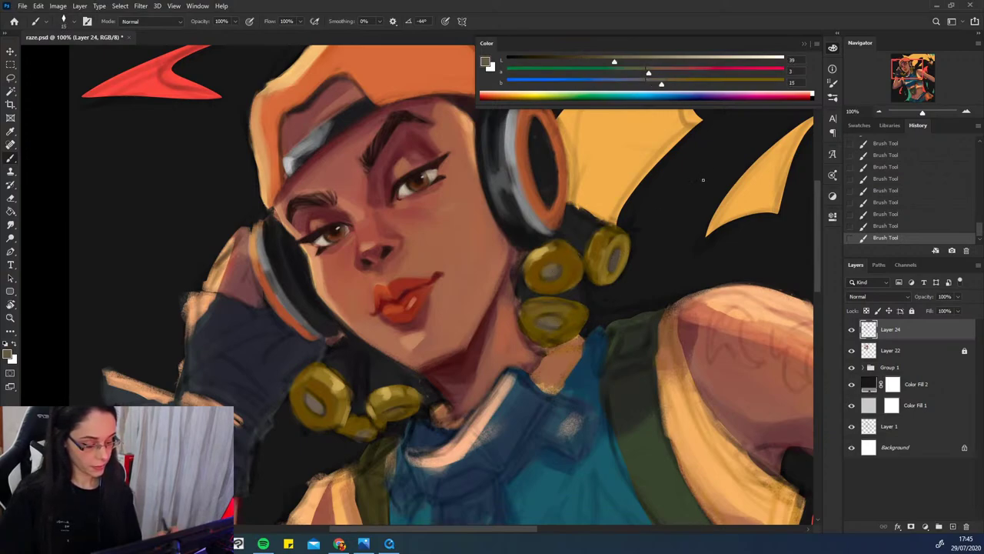
click(619, 61)
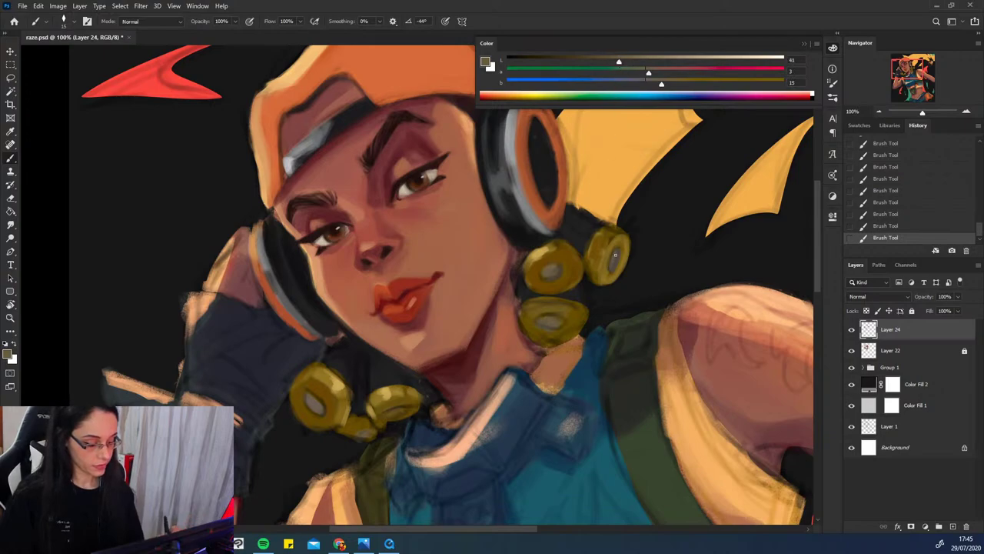
alt+click(613, 246)
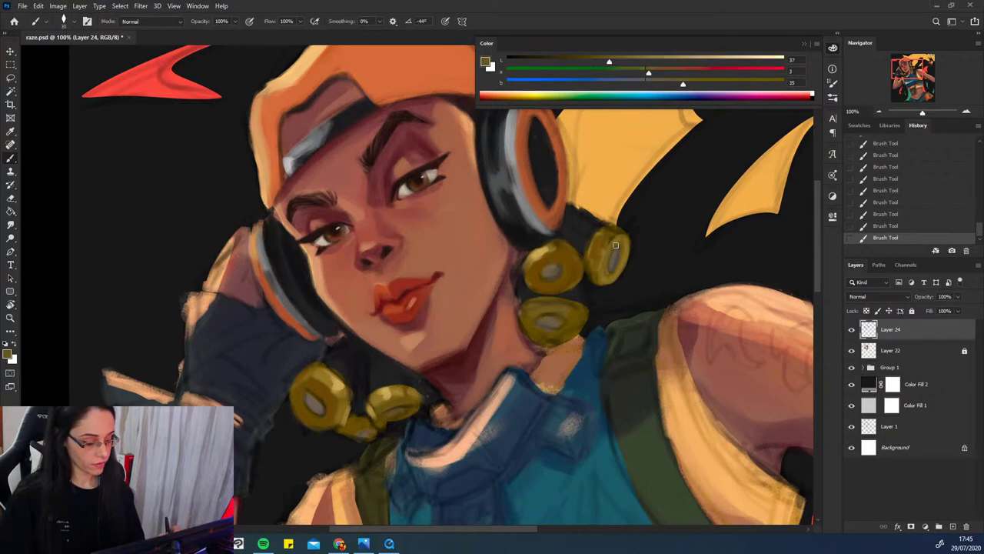
- Blend the outermost ornament's front face and rim with sampled dark yellows, including Lab 32, 4, 46 and 43, 5, 42
alt+click(603, 245)
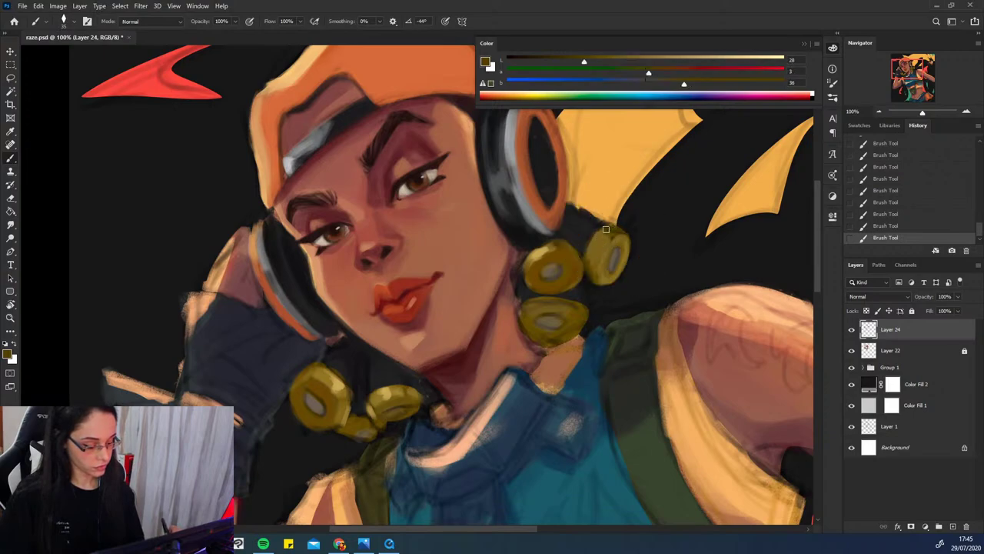
alt+click(608, 229)
alt+click(620, 240)
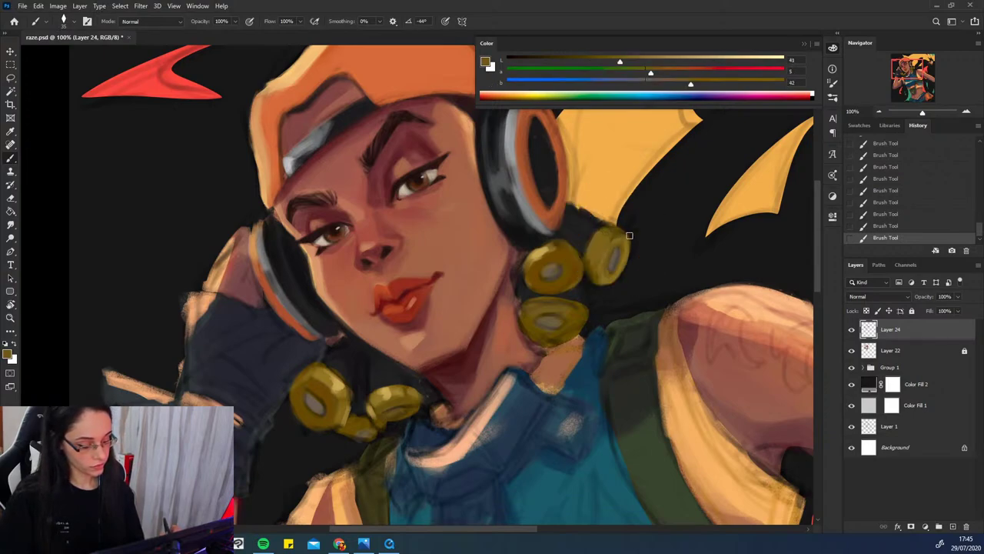
alt+click(592, 265)
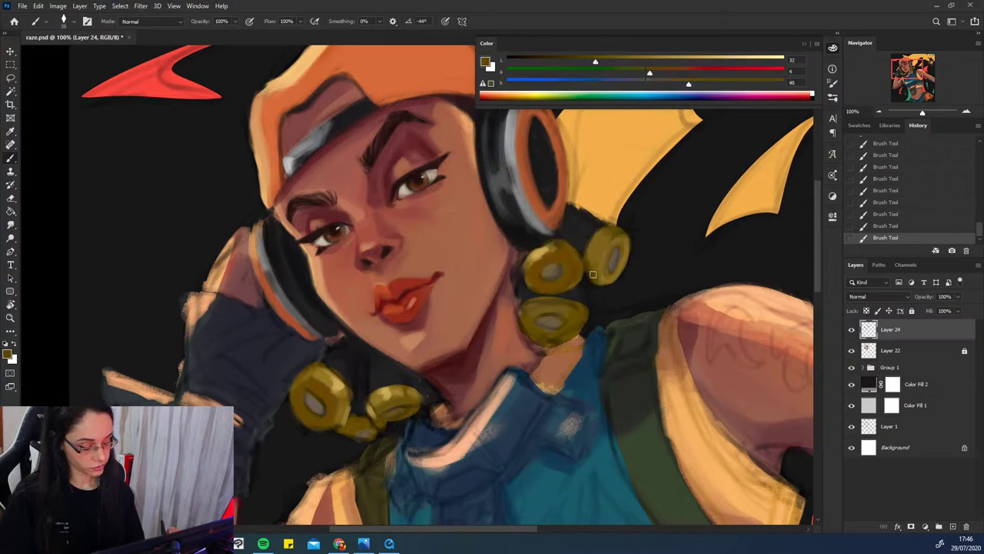
alt+click(590, 262)
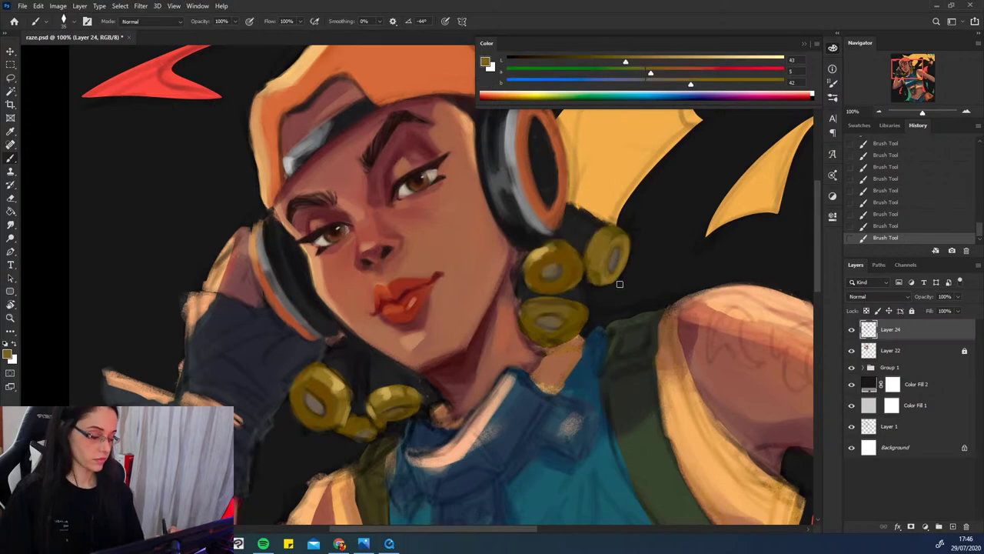
- Examine the character's head, ornaments and upper body at 66.67% and 100% zoom
mouse_move(575, 355)
mouse_down()
mouse_move(562, 390)
mouse_move(598, 384)
mouse_move(576, 408)
mouse_move(597, 410)
mouse_up()
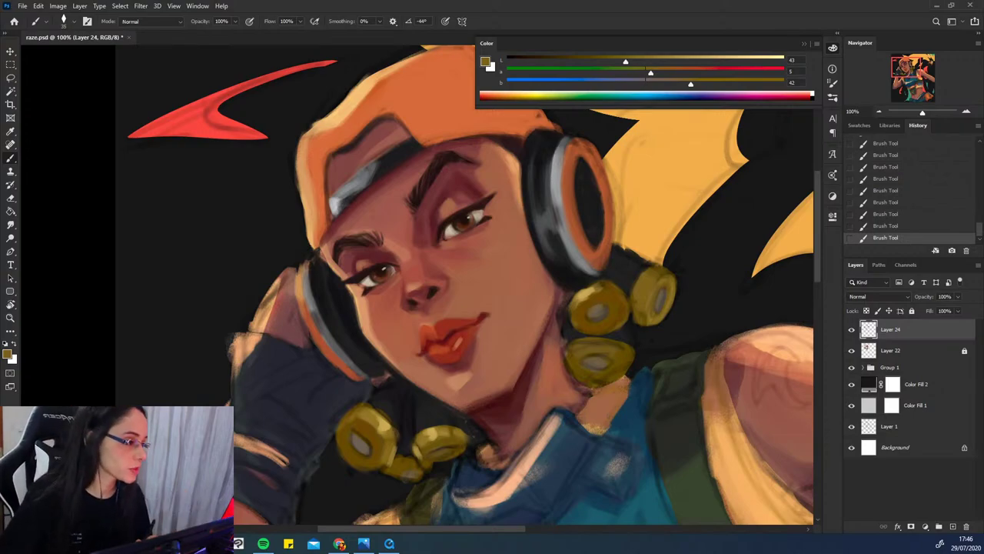
drag(514, 387, 457, 404)
drag(482, 439, 528, 426)
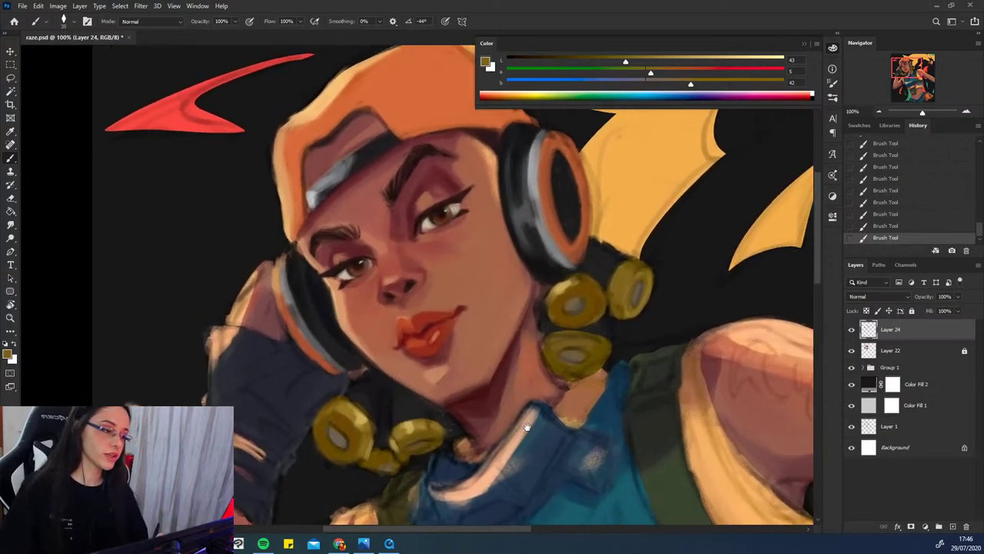
drag(526, 473, 494, 453)
scroll(654, 319, down, 3)
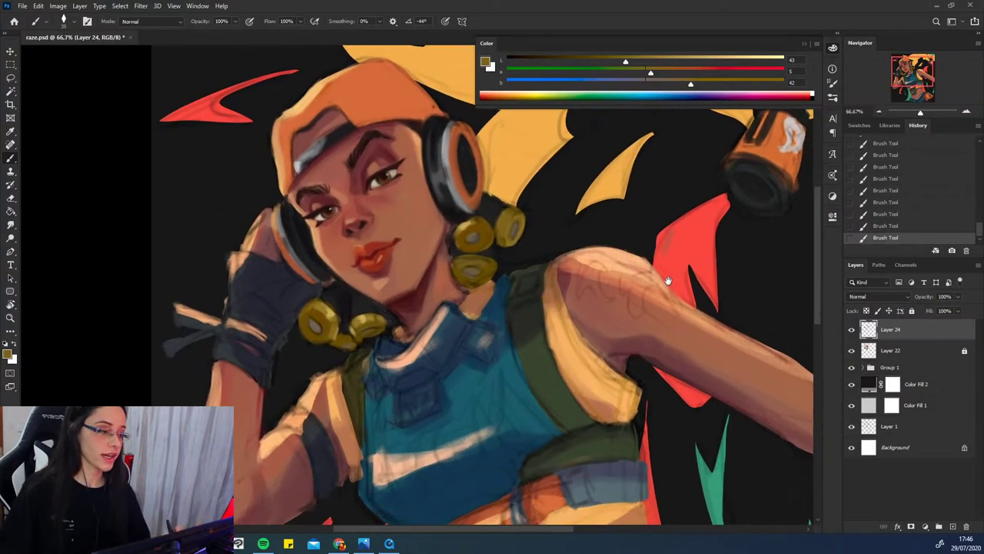
scroll(642, 344, up, 4)
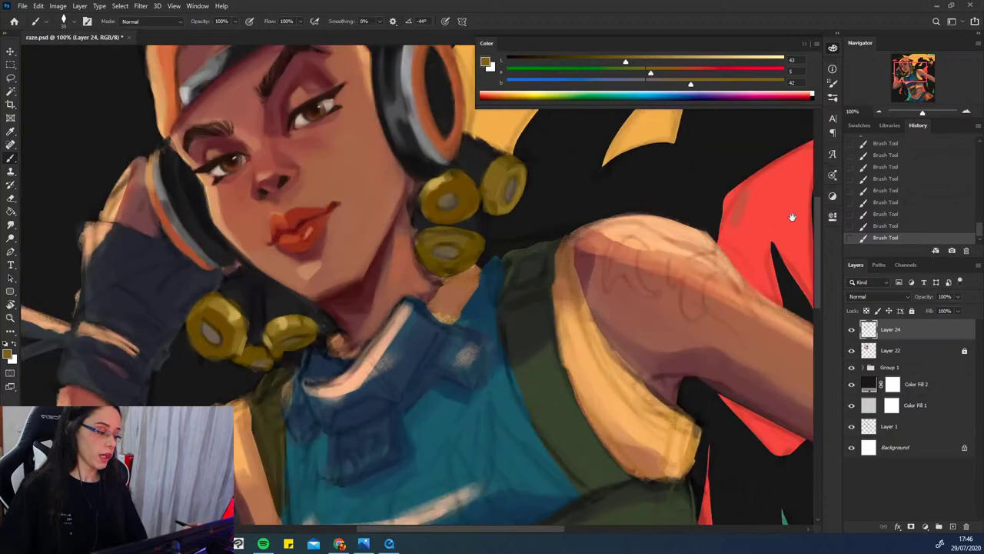
scroll(617, 315, down, 2)
scroll(660, 325, up, 2)
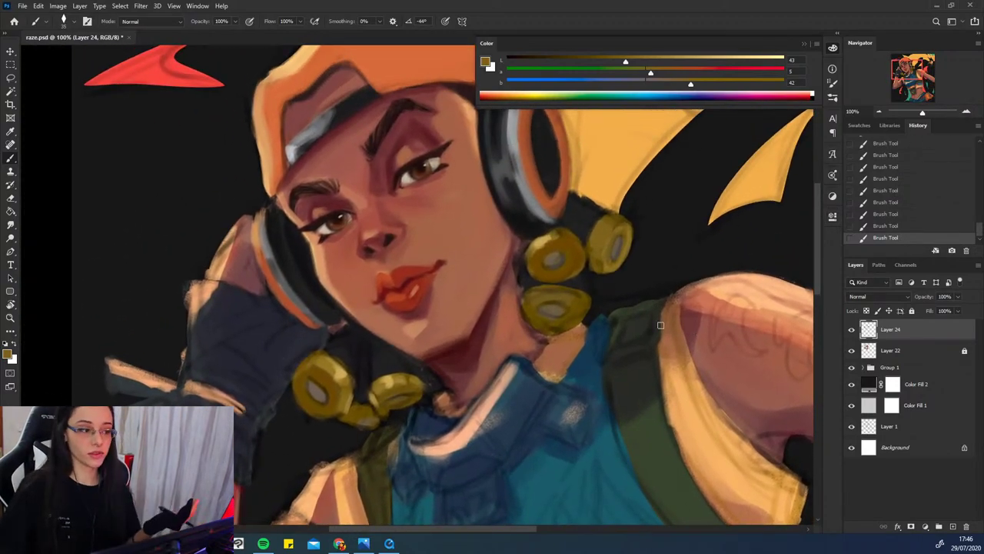
- Toggle Layer 24's visibility off and on to compare the head with and without the new paint
click(853, 330)
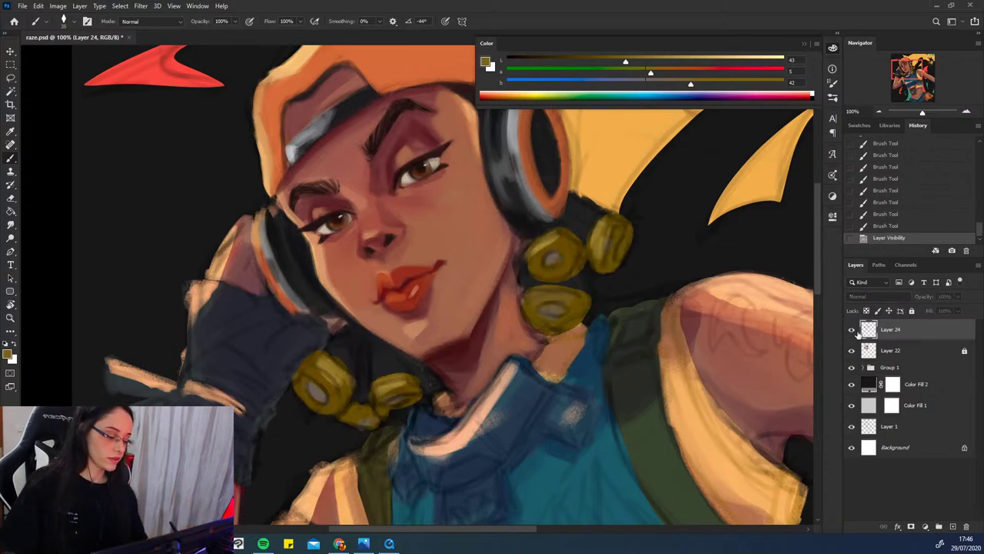
click(852, 330)
drag(651, 405, 651, 409)
click(852, 330)
click(853, 329)
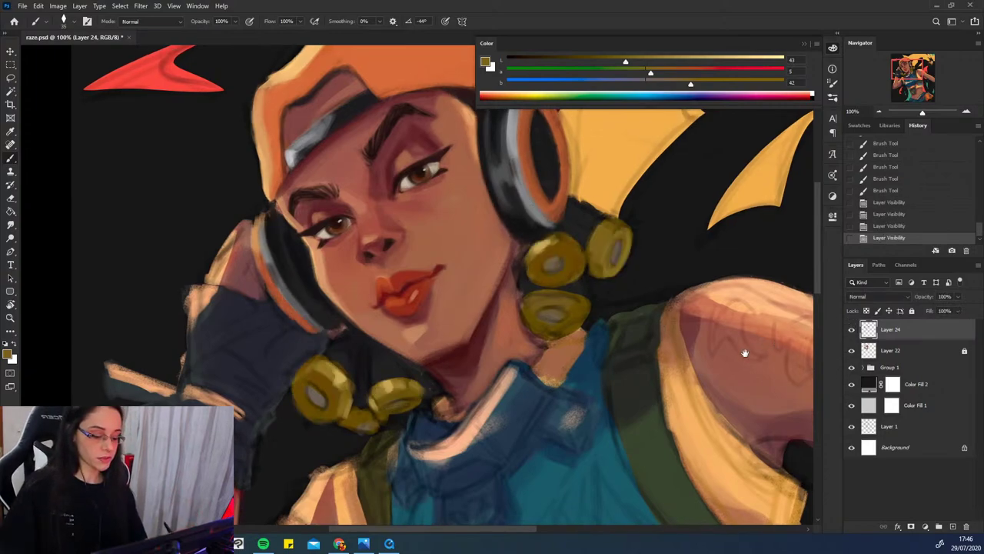
drag(744, 353, 758, 358)
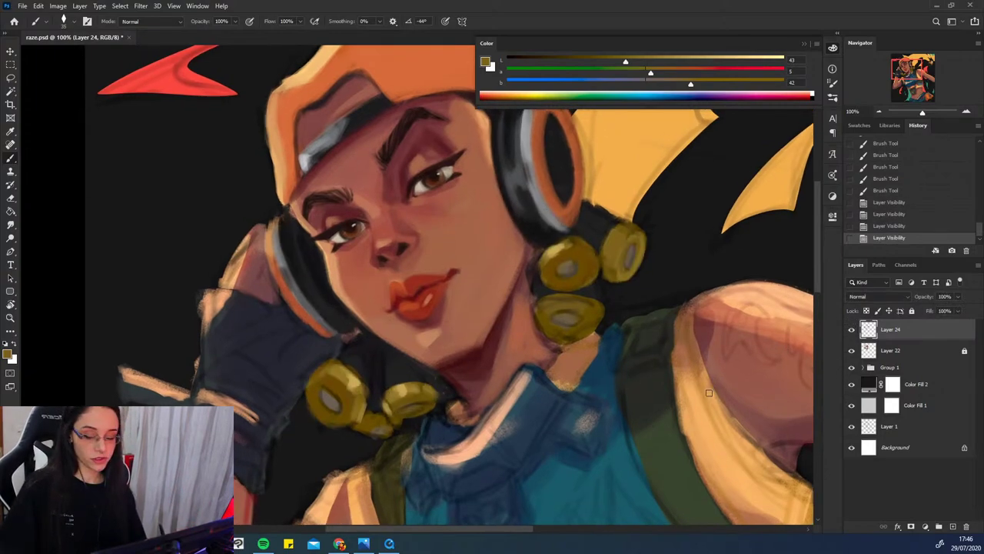
- Try reshaping the jaw and neck shadow edge below the larger headphone with sampled skin and shadow colours, undoing the strokes
alt+click(511, 268)
key(bracketright)
mouse_move(518, 256)
mouse_down()
mouse_move(482, 336)
mouse_move(499, 336)
mouse_move(517, 285)
mouse_up()
key(ctrl+z)
alt+click(491, 329)
key(ctrl+z)
alt+click(523, 265)
key(bracketleft)
key(bracketleft)
drag(524, 242, 508, 286)
drag(514, 273, 481, 351)
key(ctrl+z)
key(ctrl+z)
alt+click(479, 352)
drag(495, 310, 484, 336)
drag(504, 294, 486, 332)
key(ctrl+z)
key(ctrl+z)
key(ctrl+z)
- Paint the neck shadow under the jaw with sampled dark reds, undoing and redoing the latest strokes to compare
drag(514, 278, 507, 292)
drag(462, 379, 432, 425)
drag(499, 327, 466, 360)
mouse_move(466, 360)
mouse_down()
mouse_move(463, 377)
mouse_move(503, 329)
mouse_up()
click(503, 330)
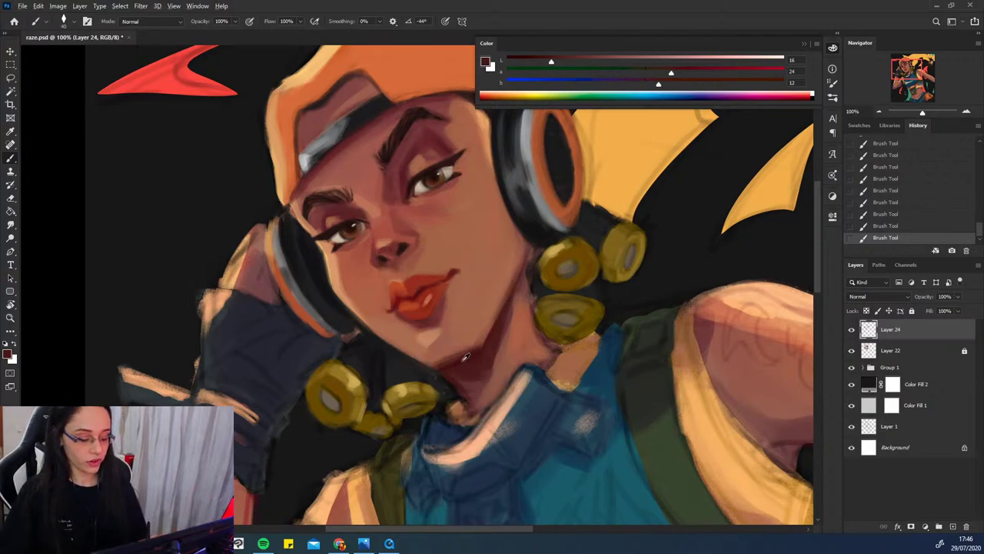
alt+click(462, 359)
drag(484, 343, 486, 332)
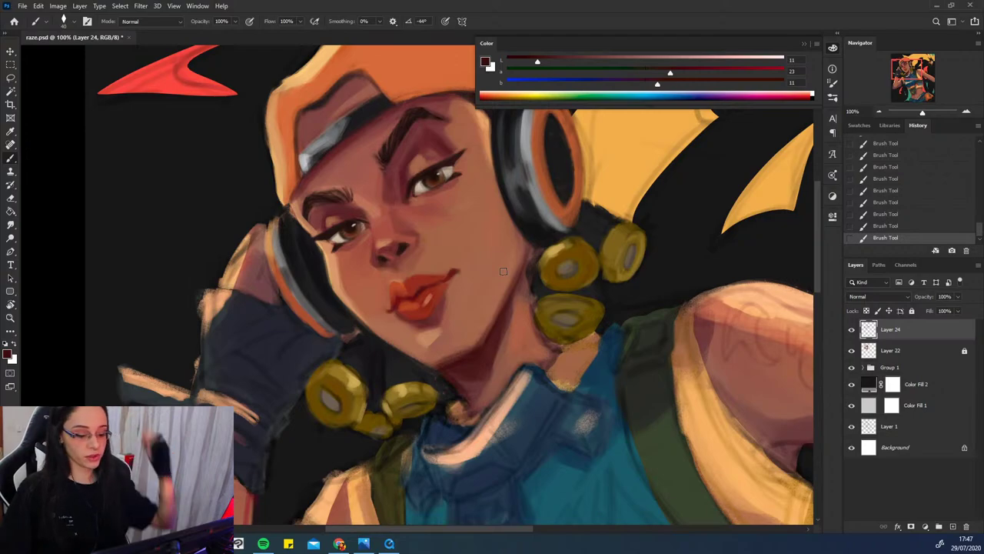
key(ctrl+z)
key(ctrl+z)
key(ctrl+z)
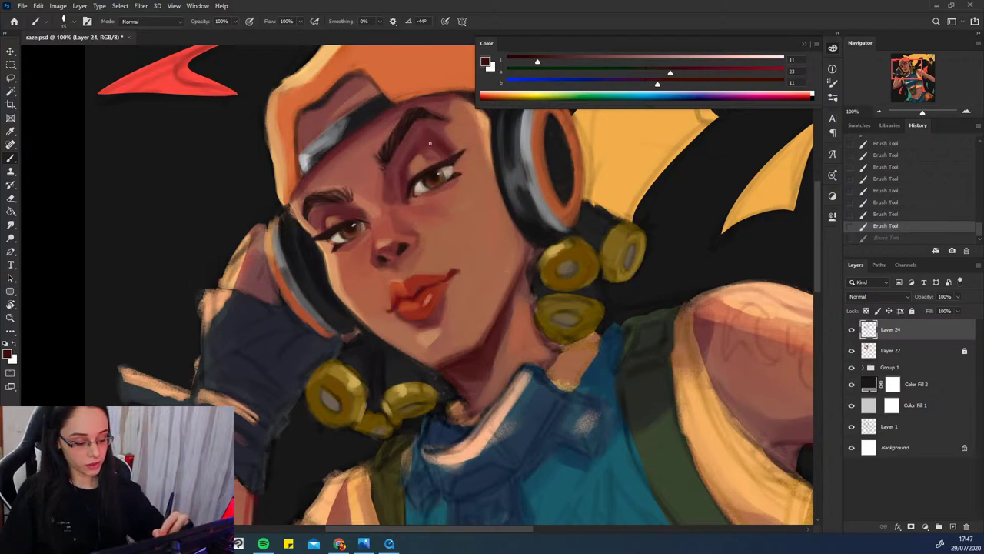
key(ctrl+shift+z)
key(ctrl+shift+z)
key(ctrl+shift+z)
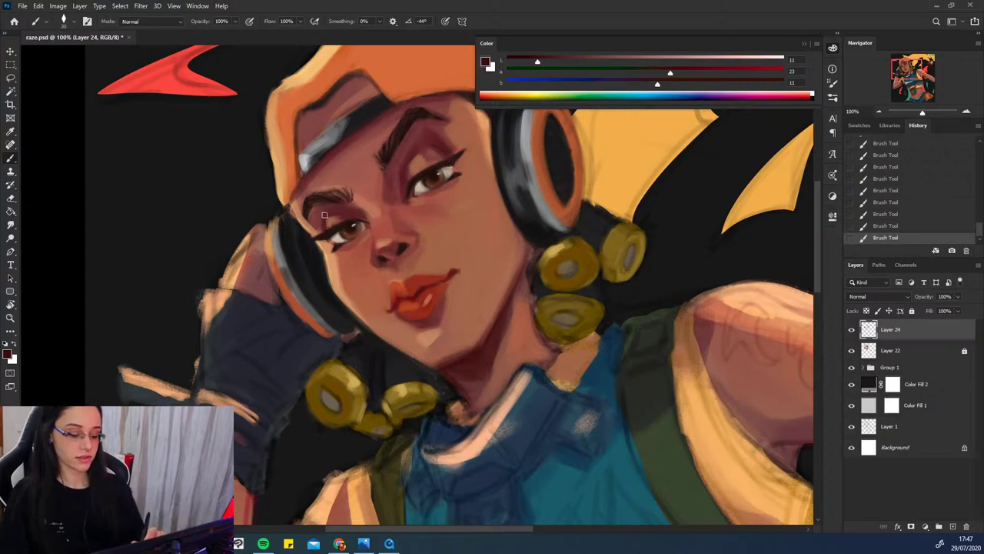
- Repaint the smaller headphone's rim with the cap's orange, Lab 58, 41, 47, comparing by undoing and redoing strokes
alt+click(298, 302)
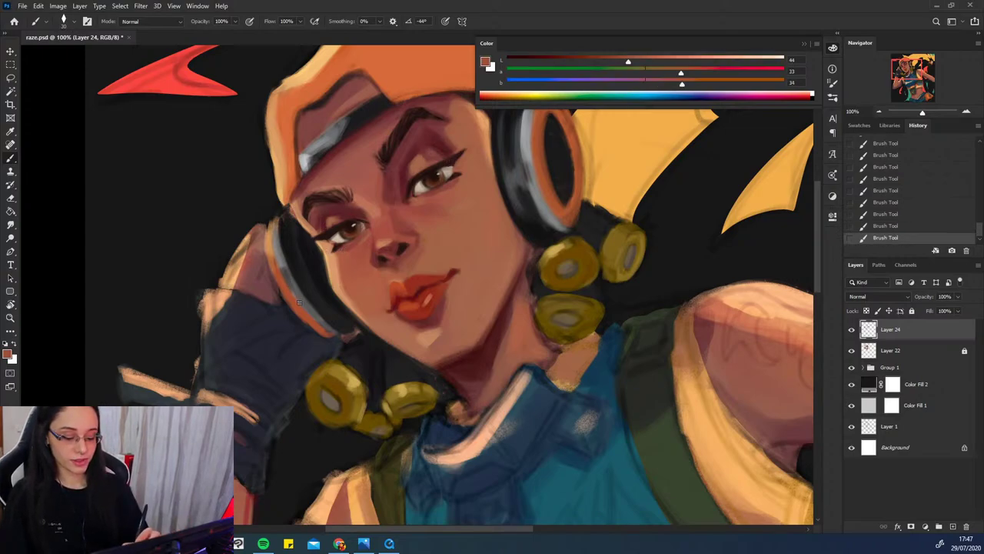
alt+click(395, 78)
key(bracketright)
key(bracketright)
drag(279, 274, 309, 318)
key(ctrl+z)
key(ctrl+z)
key(ctrl+z)
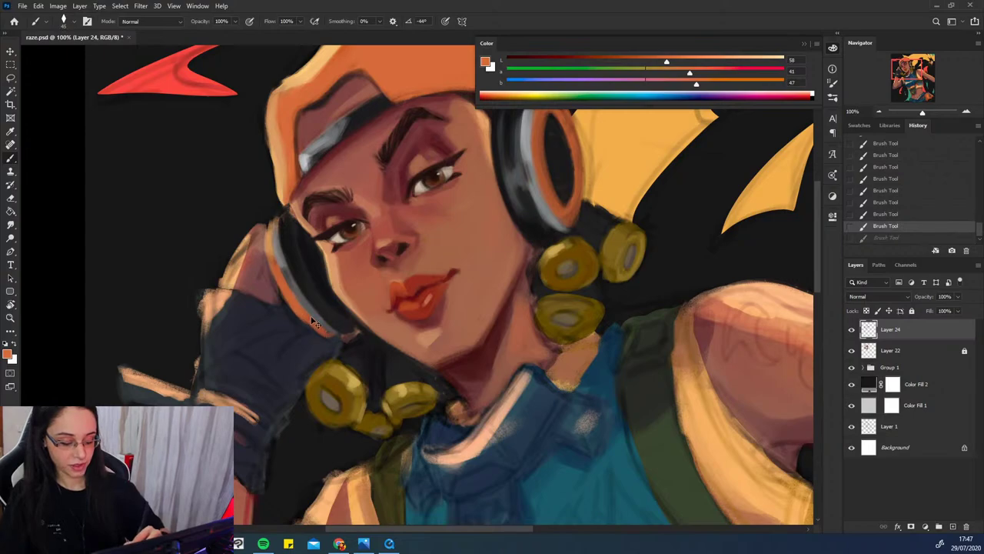
key(ctrl+shift+z)
key(ctrl+shift+z)
key(ctrl+shift+z)
- Refine the smaller headphone's rim with sampled light and mid oranges, and undo a test stroke on the larger headphone
alt+click(270, 237)
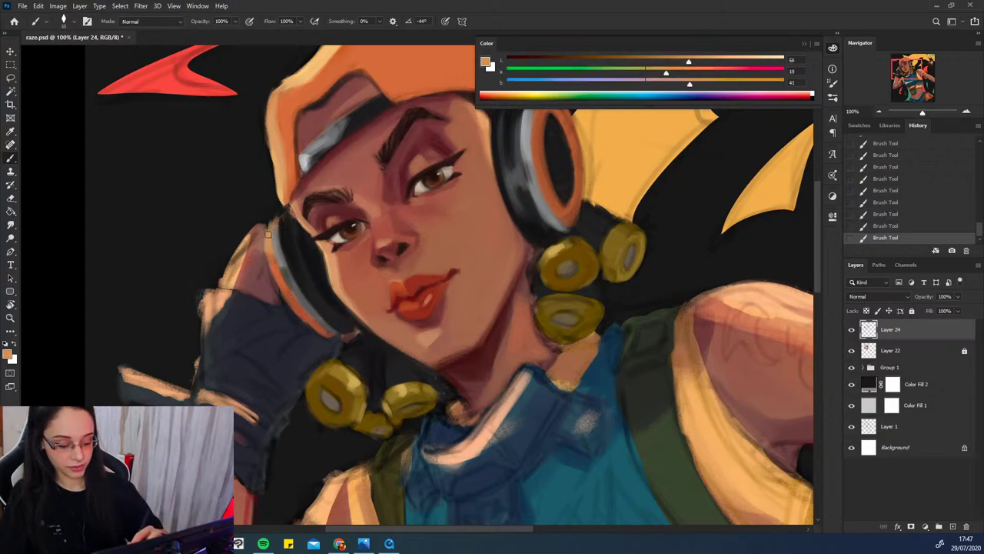
alt+click(283, 276)
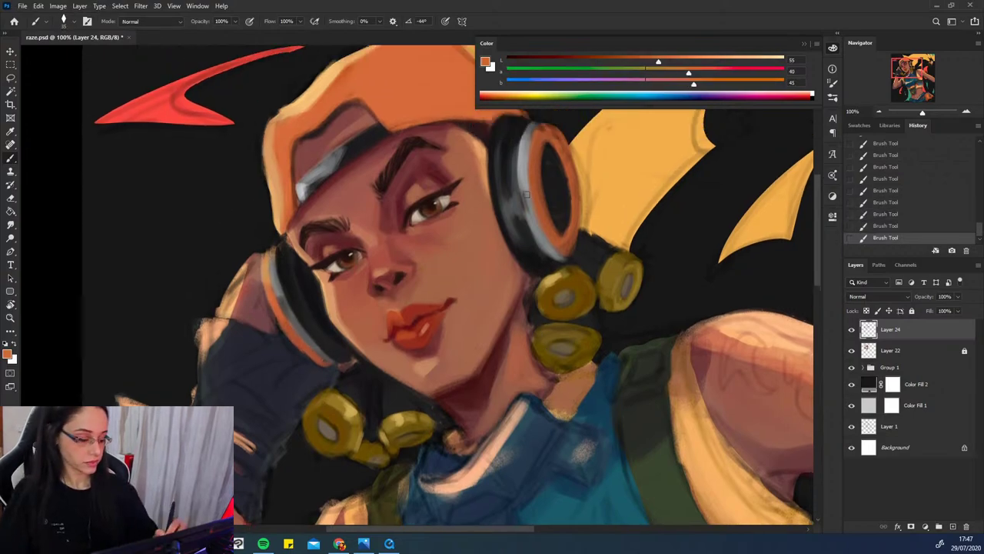
scroll(294, 273, up, 1)
alt+click(270, 291)
mouse_move(529, 163)
mouse_down()
mouse_move(536, 185)
mouse_move(538, 150)
mouse_move(536, 181)
mouse_up()
key(ctrl+z)
drag(566, 313, 563, 328)
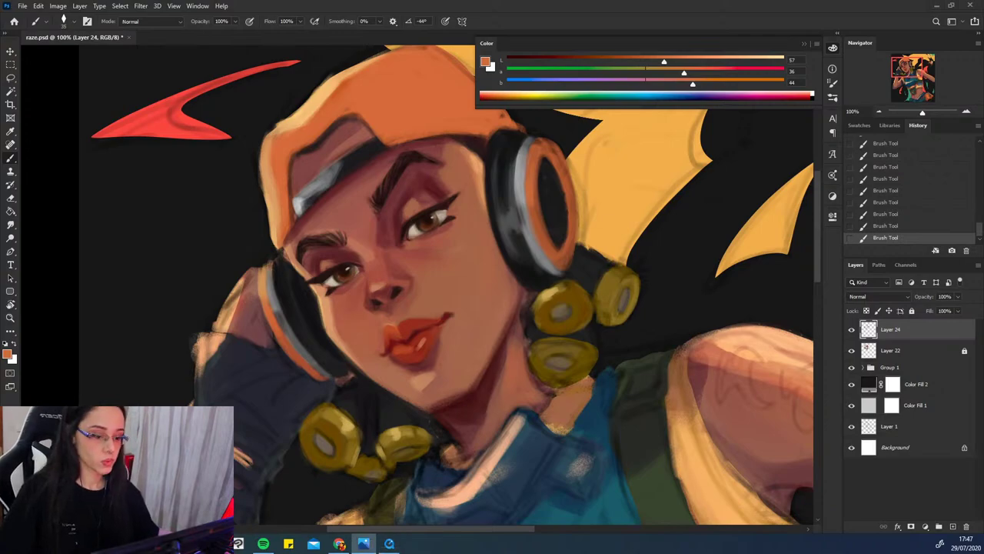
- Paint a thin light grey edge highlight, Lab 65, -1, 0, on the larger headphone beside the face, undoing poor strokes
alt+click(502, 139)
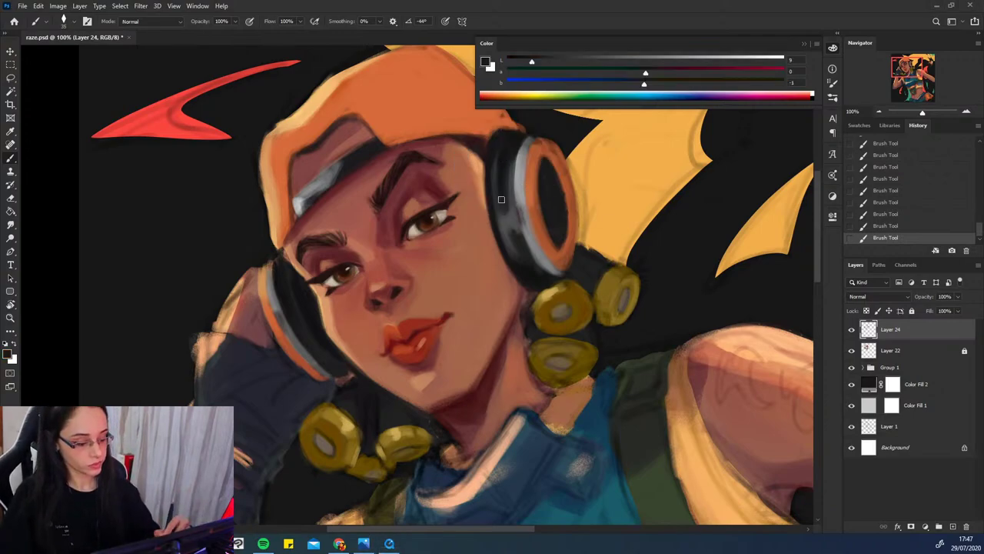
alt+click(523, 162)
key(bracketleft)
drag(493, 132, 485, 163)
key(ctrl+z)
key(bracketleft)
key(bracketleft)
mouse_move(498, 129)
mouse_down()
mouse_move(484, 178)
mouse_move(488, 217)
mouse_up()
key(ctrl+z)
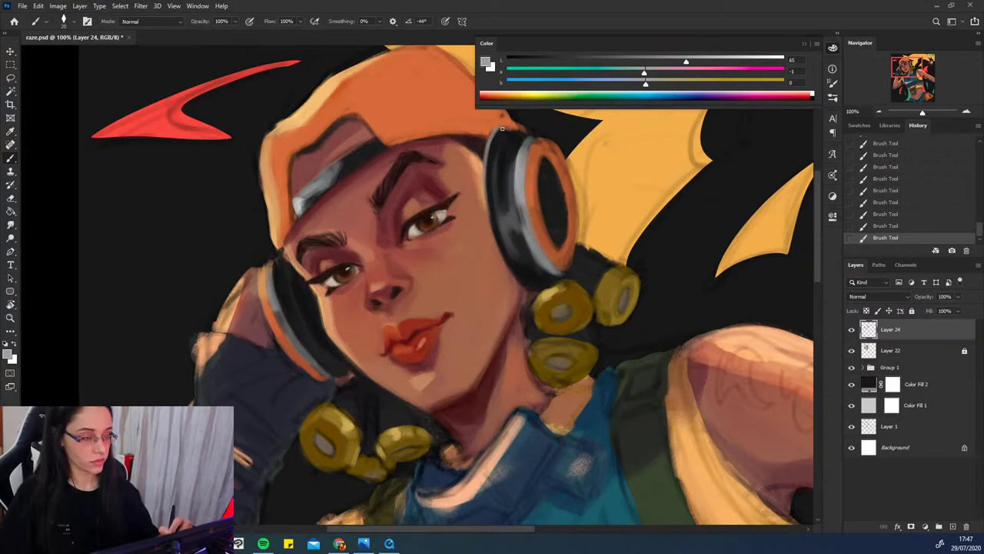
key(ctrl+z)
- Outline the larger headphone's dark centre with a thin inner rim in the sampled yellow, Lab 77, 18, 60, undoing unsatisfactory strokes
alt+click(557, 157)
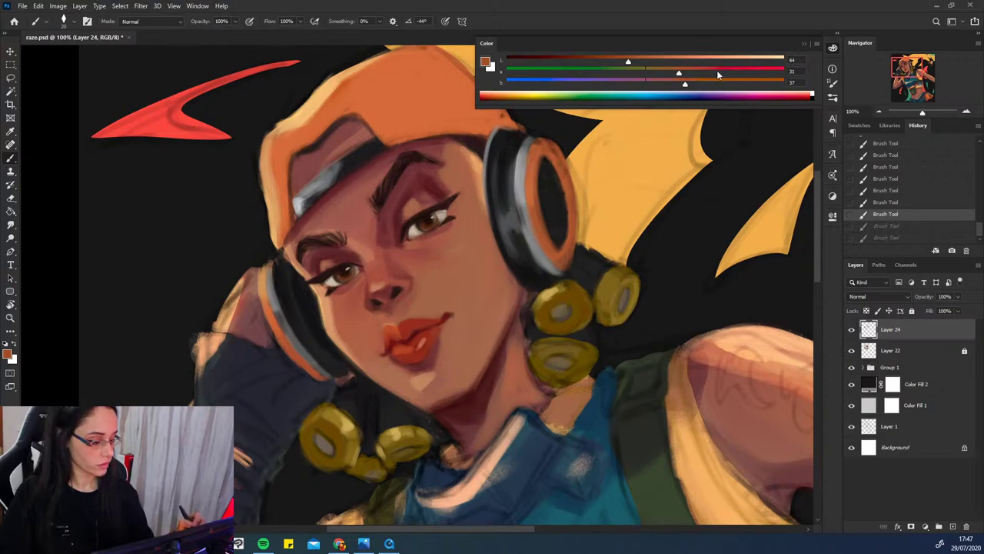
alt+click(637, 144)
drag(543, 174, 540, 219)
key(ctrl+z)
drag(538, 168, 547, 239)
key(ctrl+z)
key(ctrl+z)
mouse_move(538, 189)
mouse_down()
mouse_move(550, 250)
mouse_move(570, 244)
mouse_up()
drag(566, 173, 564, 219)
mouse_move(560, 154)
mouse_down()
mouse_move(540, 192)
mouse_move(540, 226)
mouse_up()
drag(548, 160, 568, 219)
mouse_move(545, 158)
mouse_down()
mouse_move(541, 227)
mouse_move(563, 197)
mouse_up()
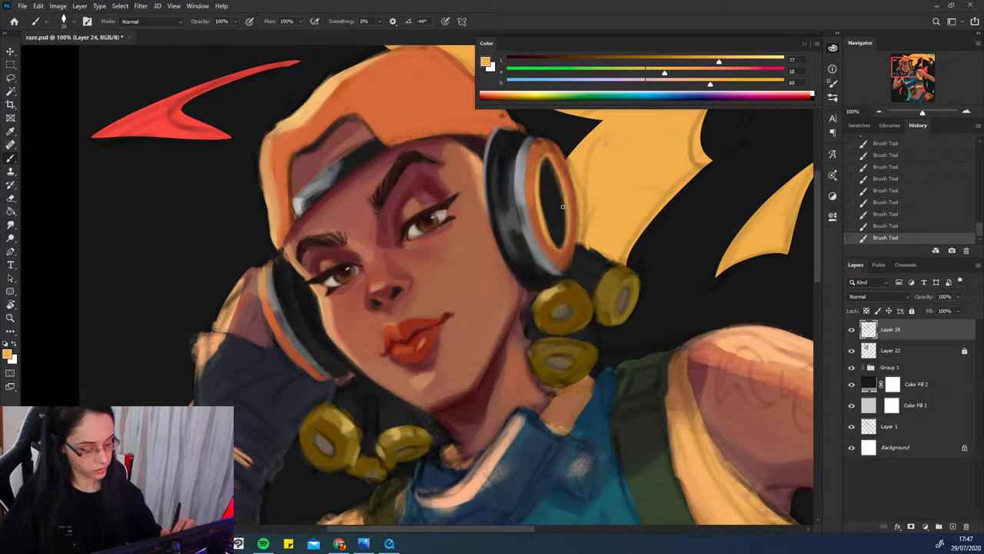
- Shade the larger headphone's orange ring with brown-orange Lab 48, 34, 40, touch up its inner rim, and repaint the dark centre
alt+click(539, 143)
key(bracketright)
key(bracketright)
mouse_move(543, 145)
mouse_down()
mouse_move(535, 157)
mouse_move(545, 150)
mouse_move(571, 222)
mouse_move(566, 260)
mouse_up()
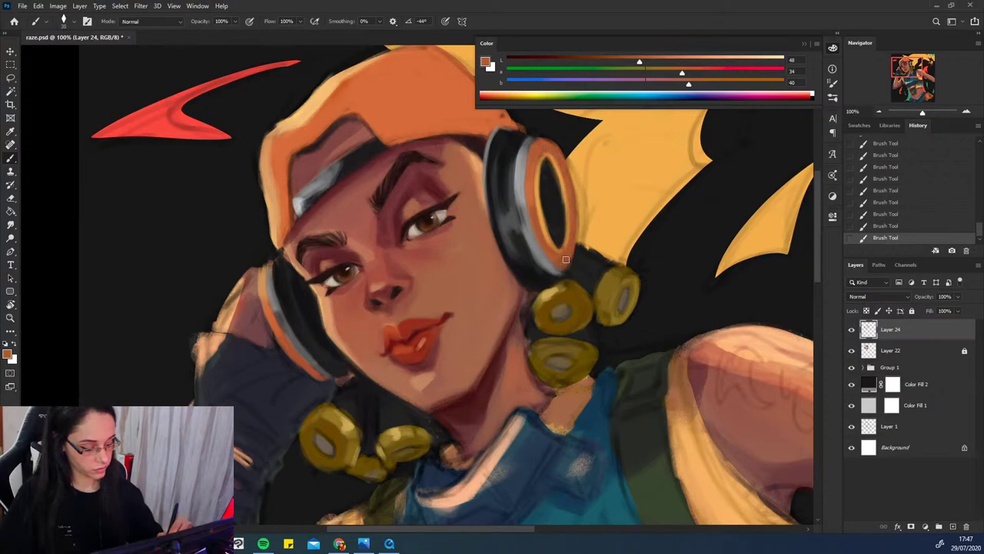
alt+click(545, 178)
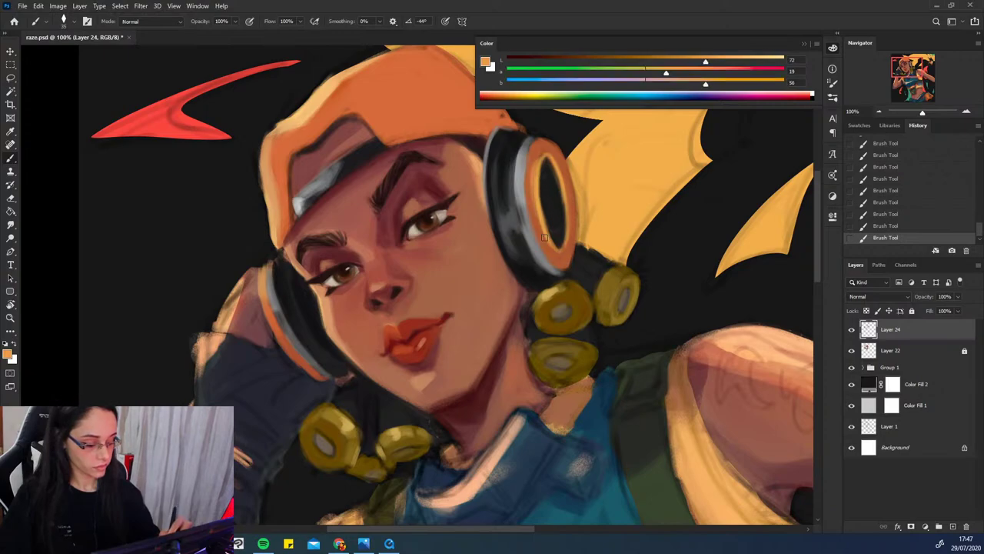
alt+click(551, 193)
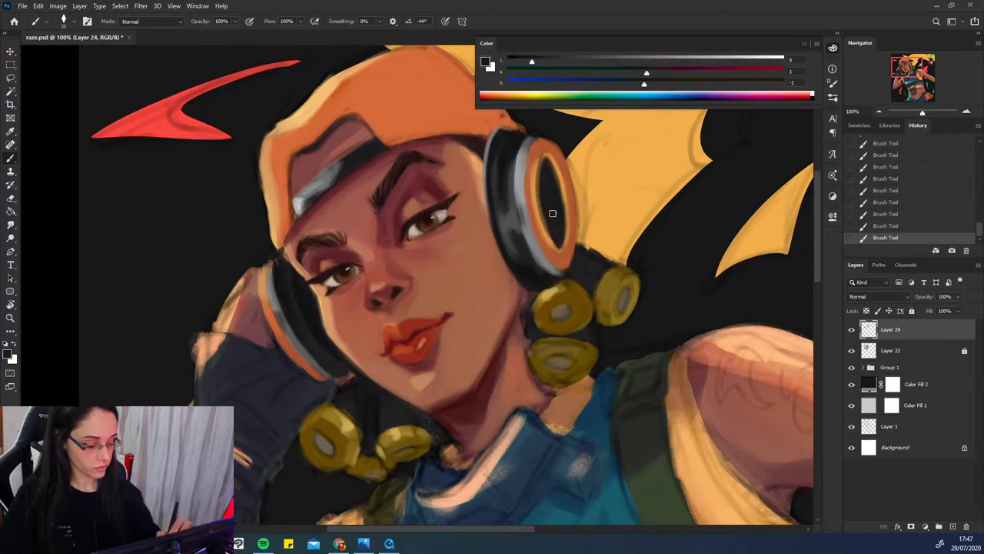
drag(546, 163, 556, 246)
- Repaint the thin inner rim around the larger headphone's dark centre in the recently used yellow, undoing unsatisfactory strokes
alt+click(535, 173)
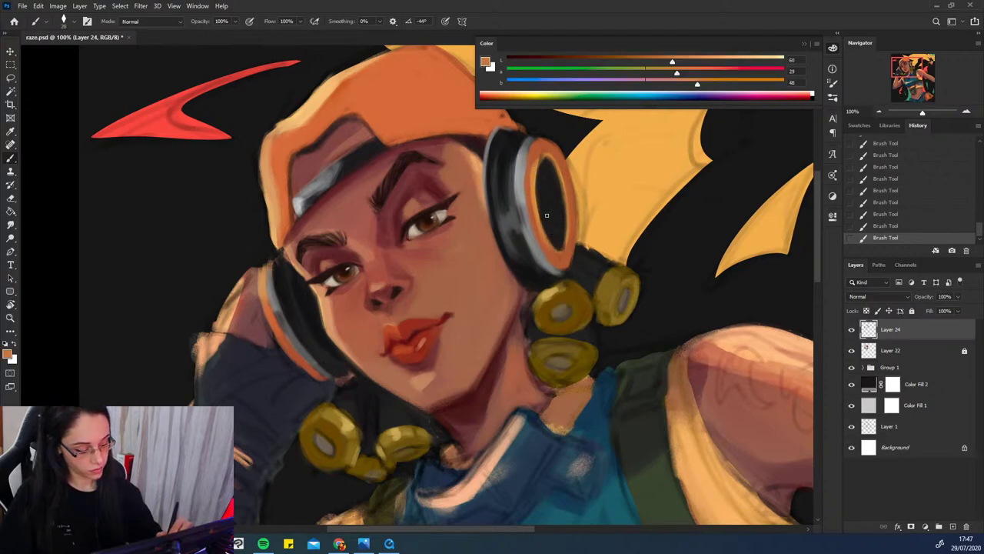
key(ctrl+z)
key(ctrl+z)
click(863, 125)
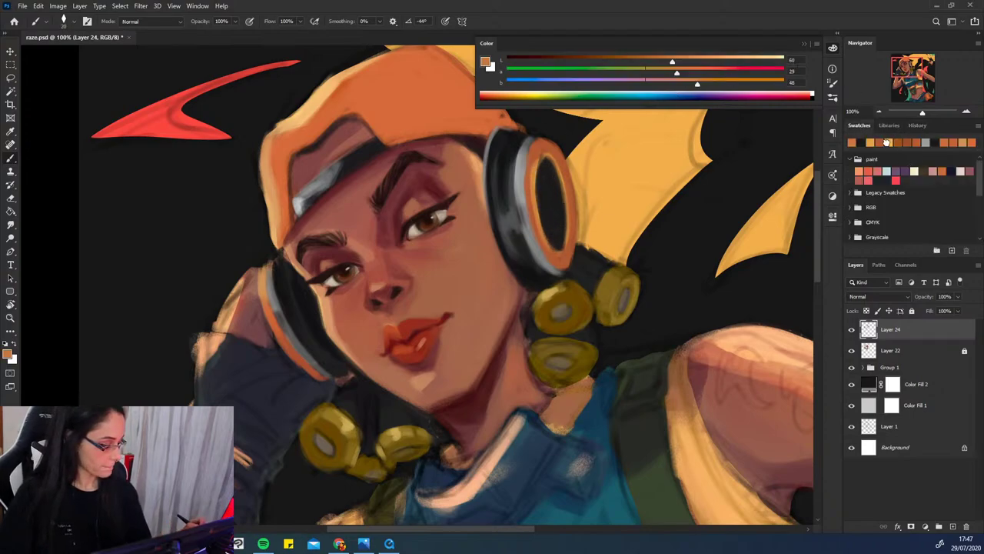
click(879, 142)
mouse_move(535, 208)
mouse_down()
mouse_move(540, 244)
mouse_move(545, 234)
mouse_move(560, 250)
mouse_move(561, 183)
mouse_move(538, 204)
mouse_up()
key(ctrl+z)
key(ctrl+z)
mouse_move(539, 169)
mouse_down()
mouse_move(542, 222)
mouse_move(542, 153)
mouse_move(536, 169)
mouse_move(550, 162)
mouse_move(538, 199)
mouse_move(564, 185)
mouse_move(533, 170)
mouse_up()
key(ctrl+z)
key(ctrl+z)
- Touch up the larger headphone's orange ring and inner rim with sampled brown-oranges, including Lab 48, 34, 40, and lighter Lab 60, 27, 48
alt+click(544, 148)
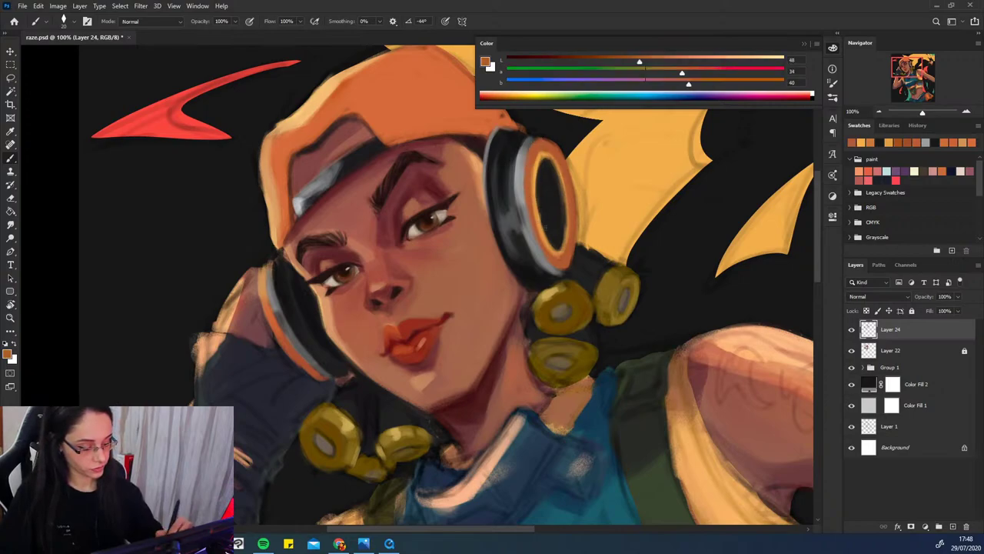
alt+click(526, 182)
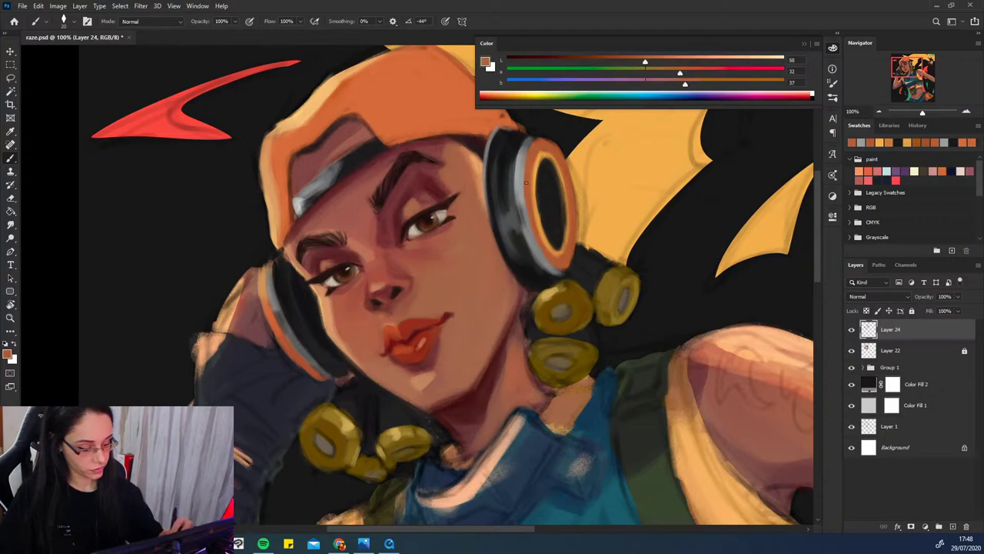
alt+click(535, 262)
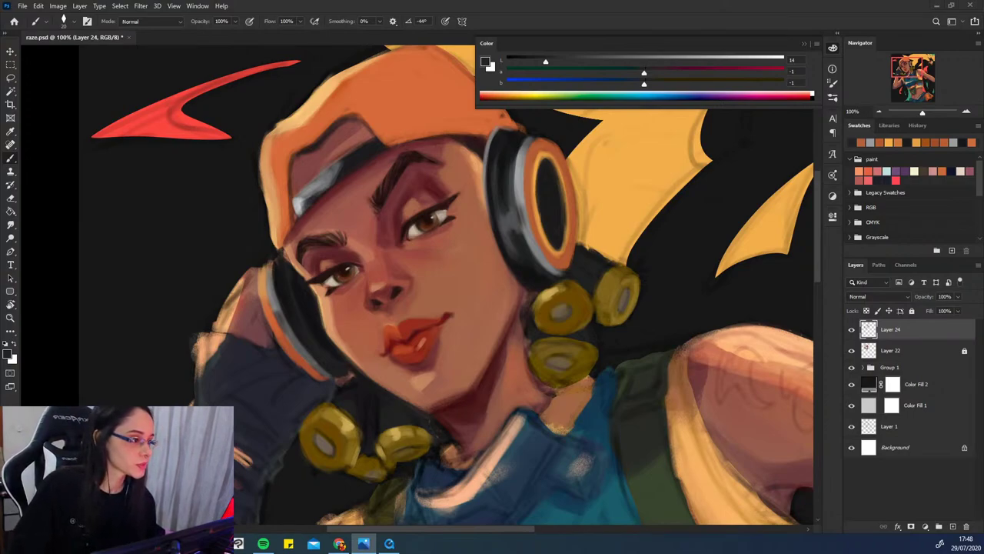
alt+click(539, 157)
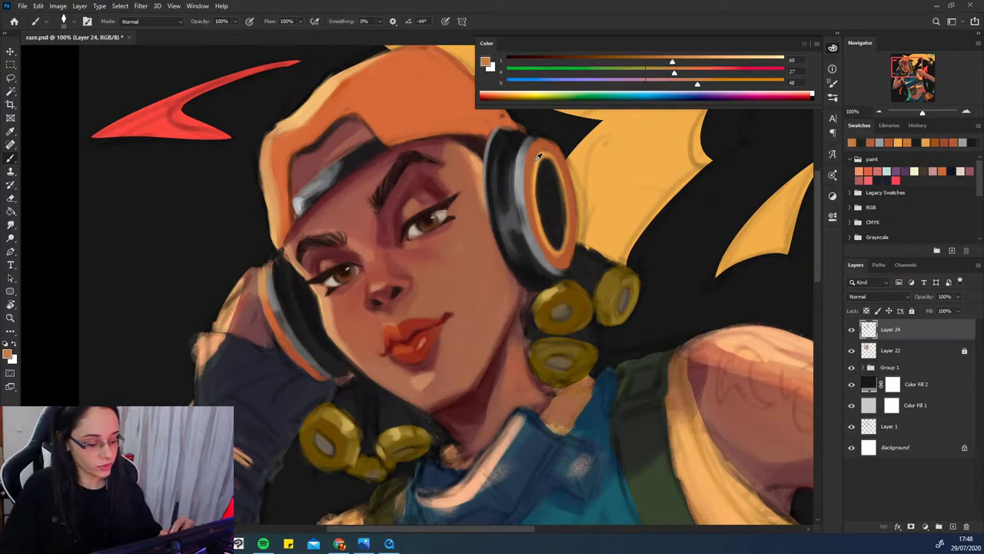
alt+click(526, 194)
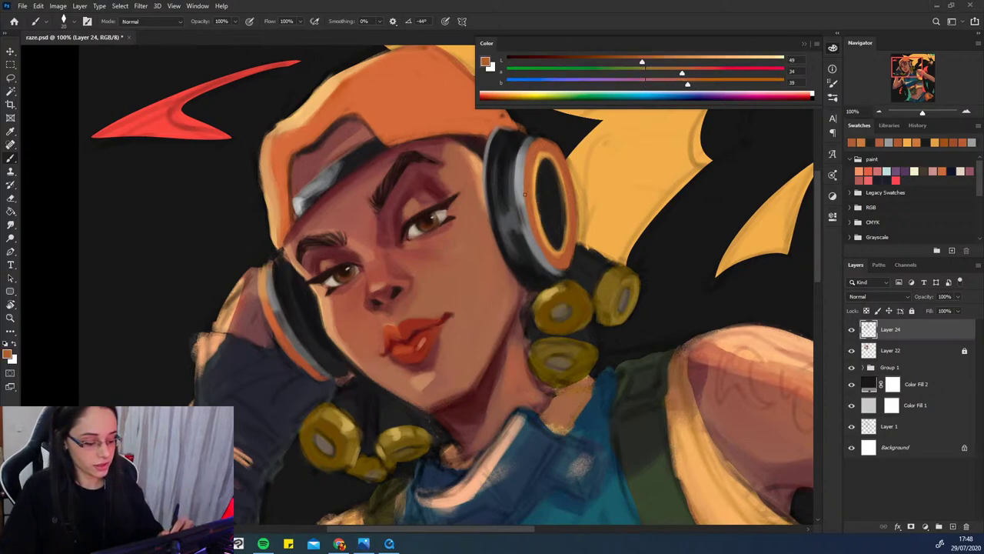
- Mix a lighter muted orange, Lab 69, 18, 51, for the larger headphone's inner rim
alt+click(550, 157)
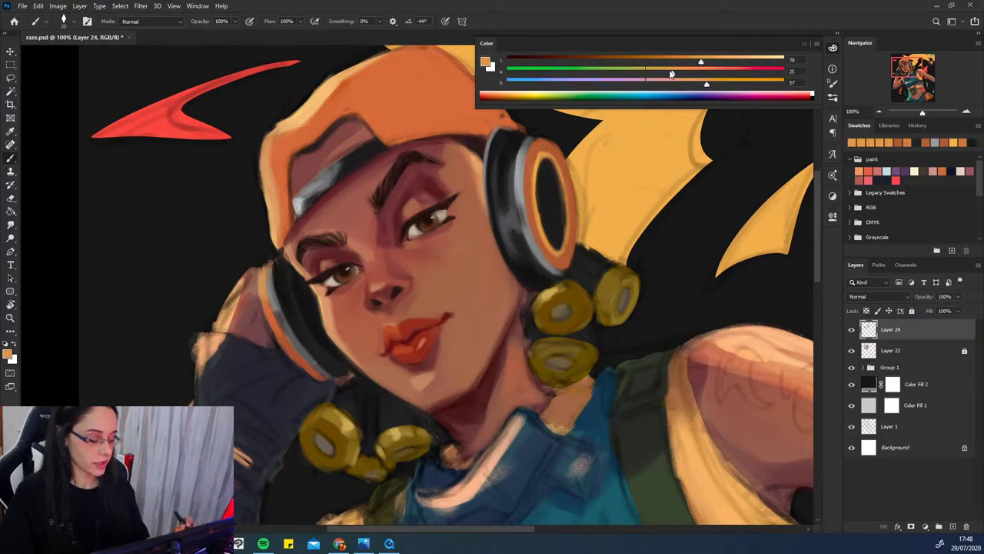
alt+click(545, 235)
click(665, 72)
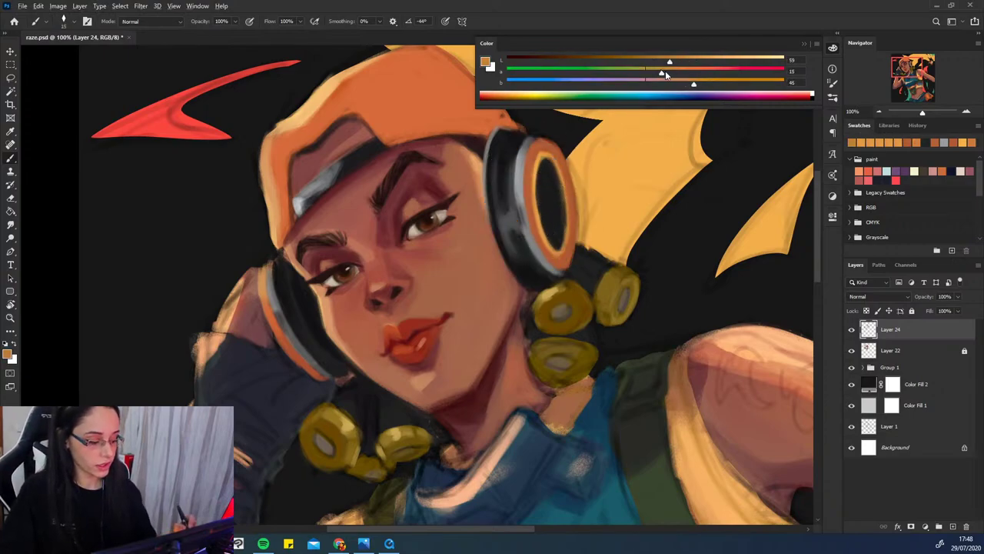
drag(670, 62, 697, 61)
click(700, 83)
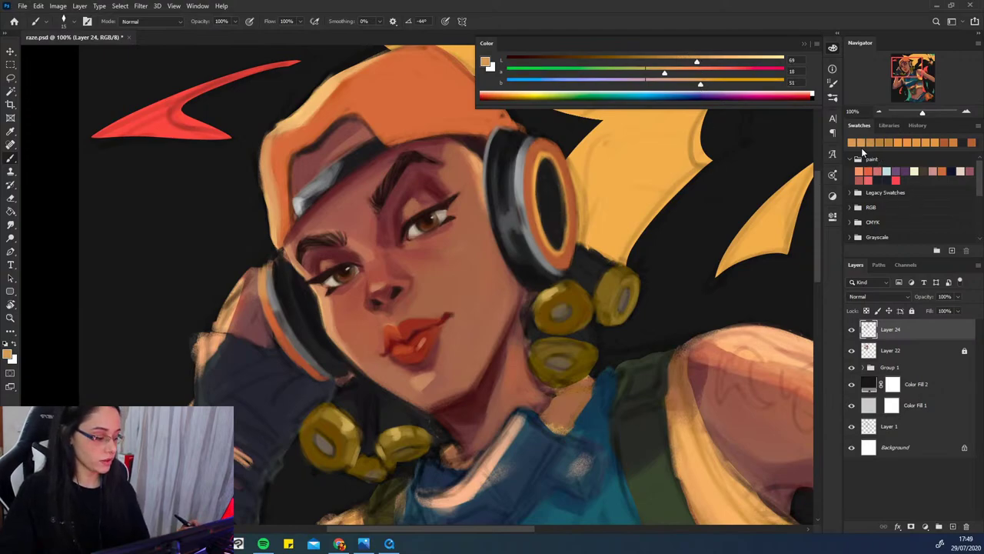
- Brighten the larger headphone's inner rim with background yellow Lab 77, 18, 60, undoing poor strokes
alt+click(636, 171)
drag(536, 185, 539, 218)
key(ctrl+z)
mouse_move(537, 178)
mouse_down()
mouse_move(548, 167)
mouse_move(536, 203)
mouse_move(551, 246)
mouse_up()
key(ctrl+z)
drag(537, 189, 537, 209)
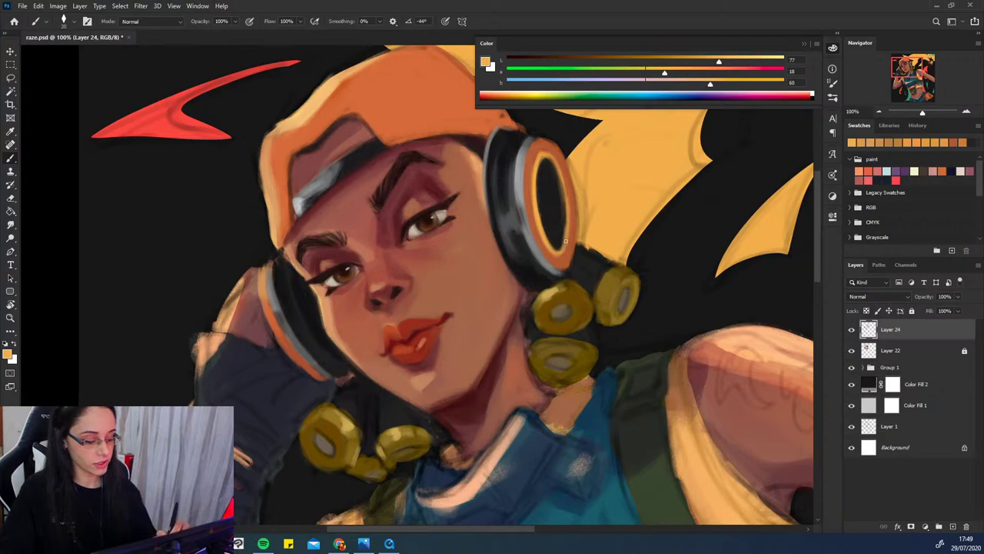
- Tidy the larger headphone's dark centre with Lab 9, 0, -1 and its orange ring with Lab 48, 34, 40
alt+click(561, 192)
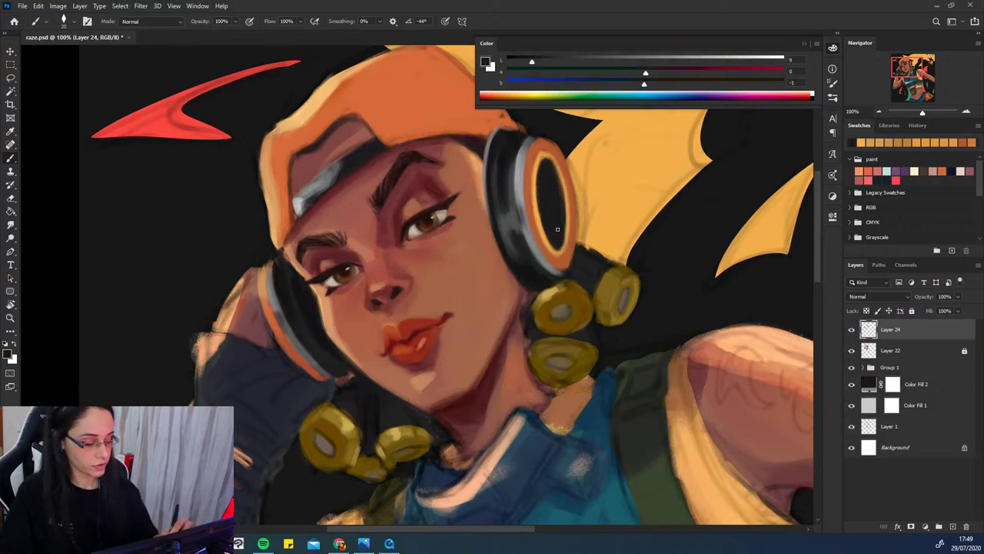
alt+click(546, 144)
drag(524, 161, 525, 208)
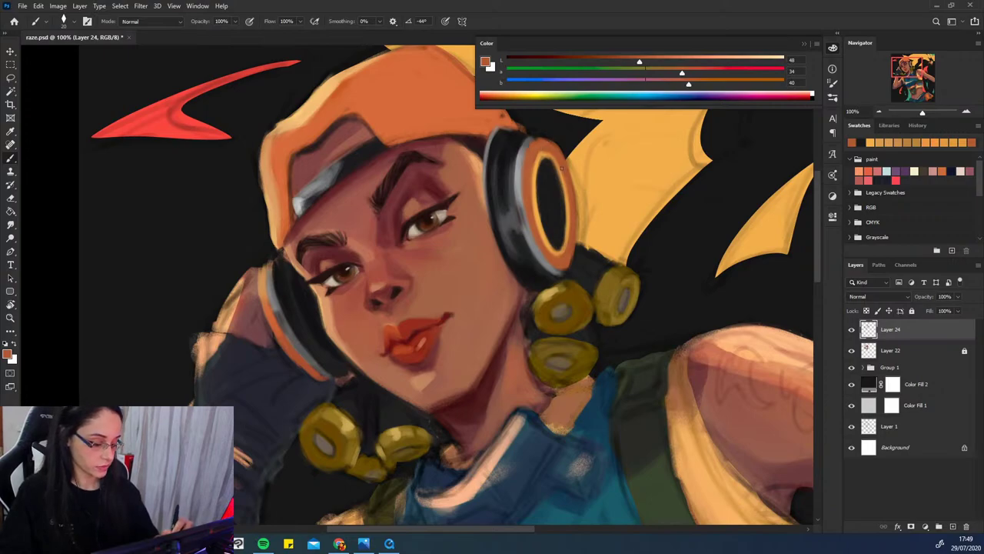
mouse_move(573, 257)
mouse_down()
mouse_move(561, 273)
mouse_move(570, 242)
mouse_up()
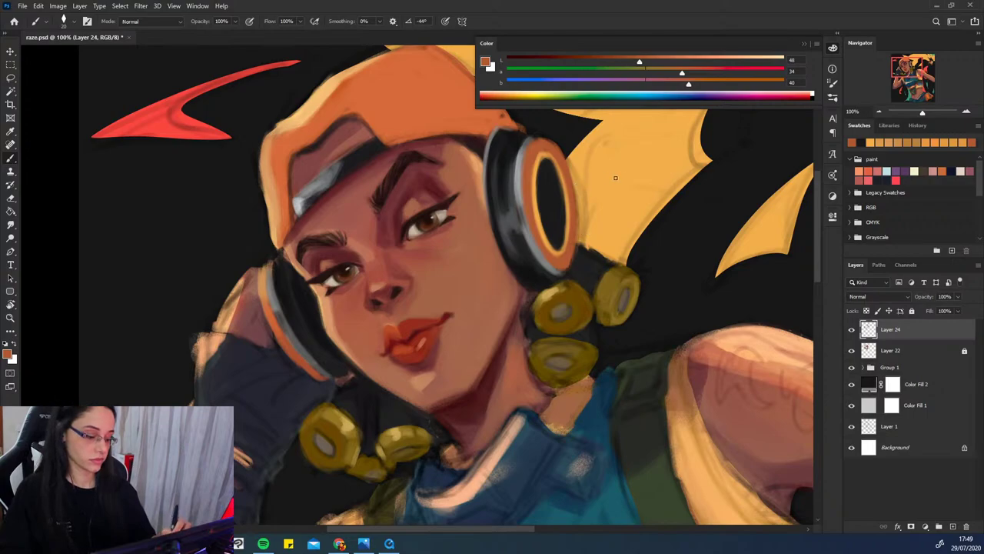
- Recolour the larger headphone's dark centre muted brown, using sampled Lab 53, 16, 40 and Lab 38, 11, 28
key(ctrl+minus)
key(ctrl+minus)
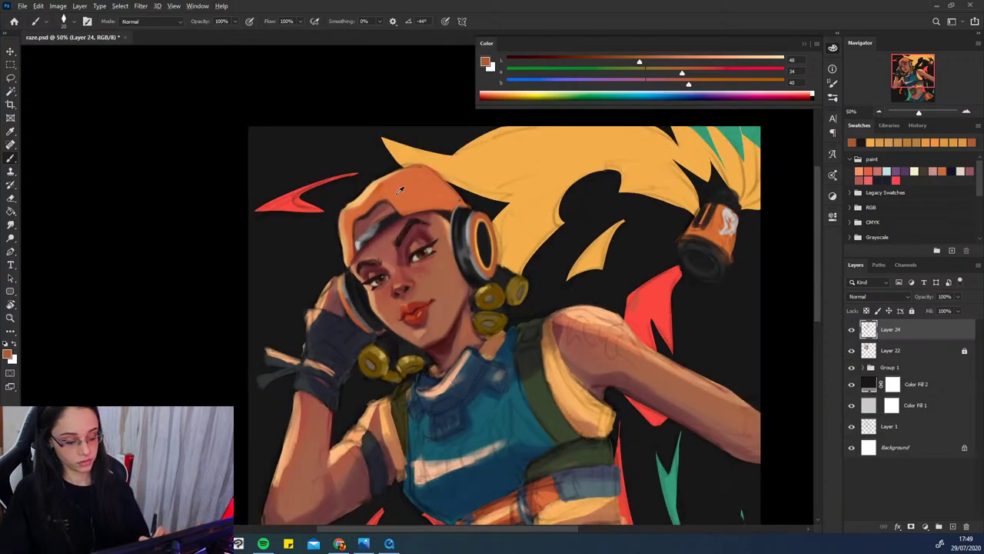
alt+click(480, 238)
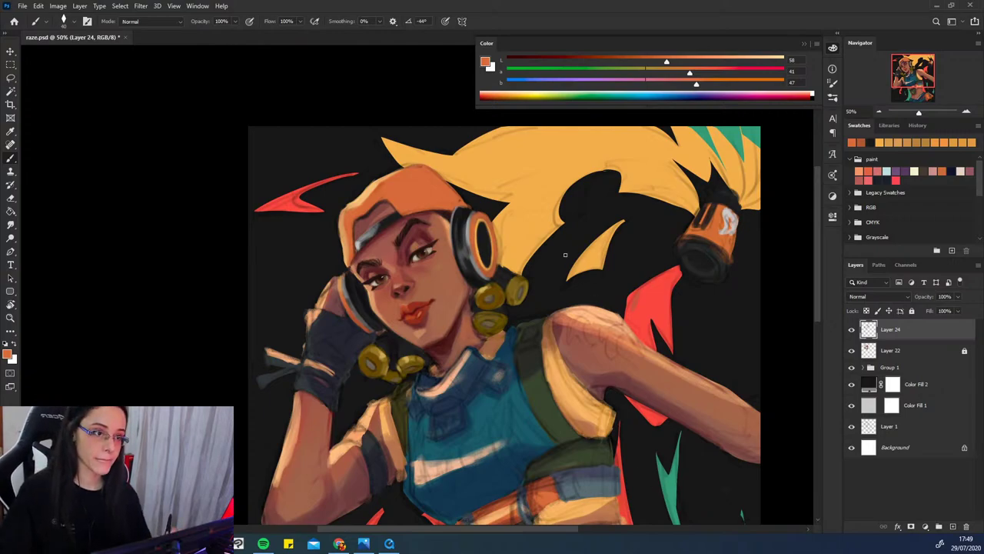
alt+click(483, 221)
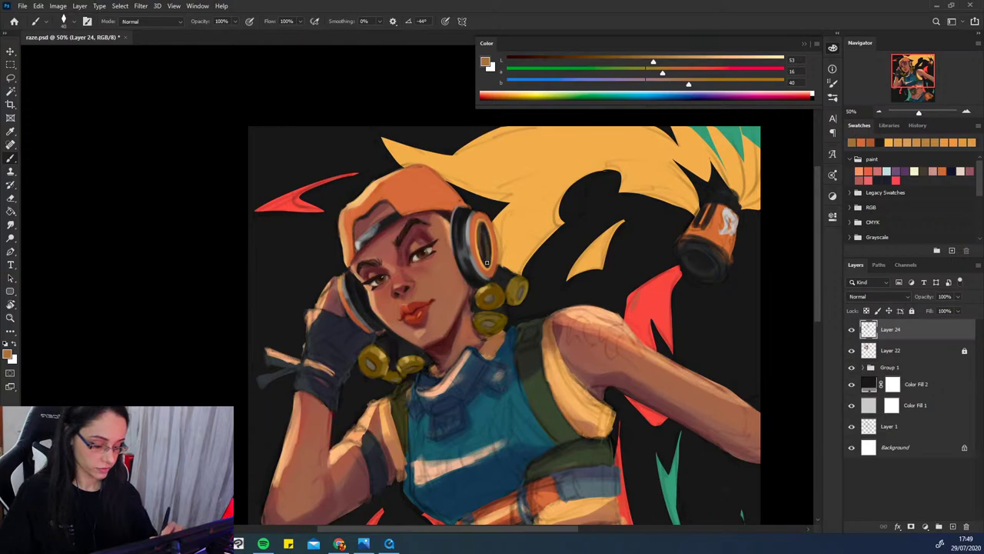
alt+click(481, 231)
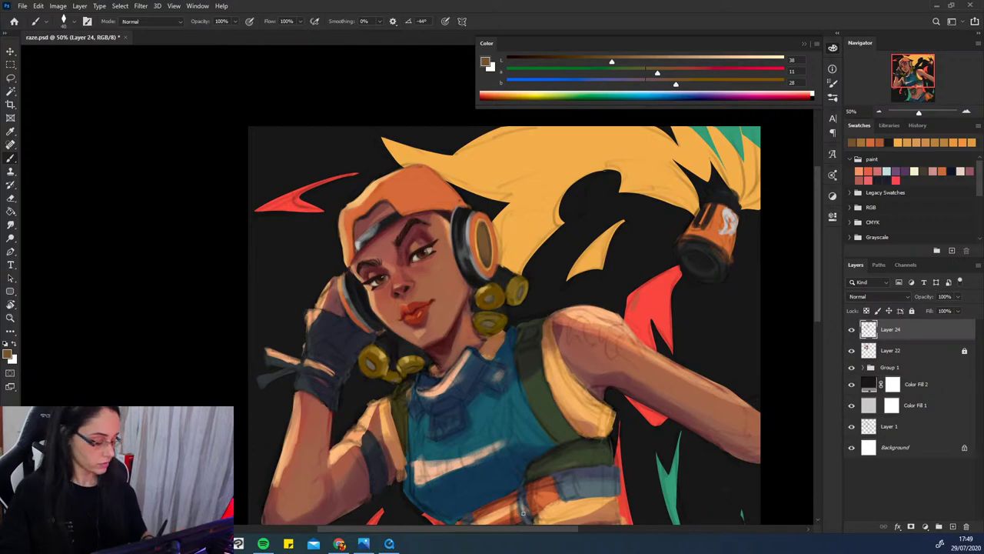
- On a new layer, paint a cream cross, Lab 95, -5, 19, inside the larger headphone's brown centre, undoing poor strokes
click(953, 527)
click(966, 112)
drag(699, 237, 702, 251)
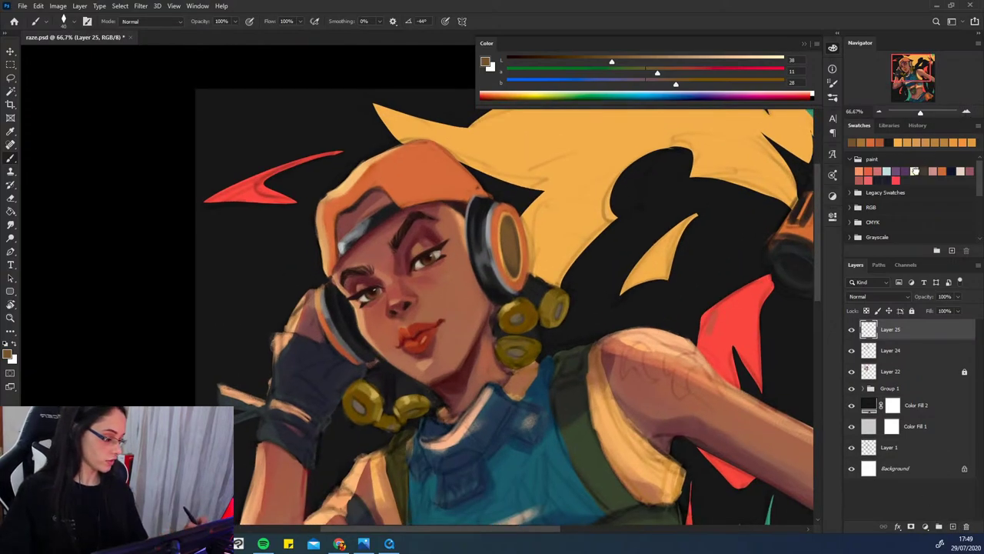
click(914, 172)
click(966, 111)
drag(536, 320, 527, 346)
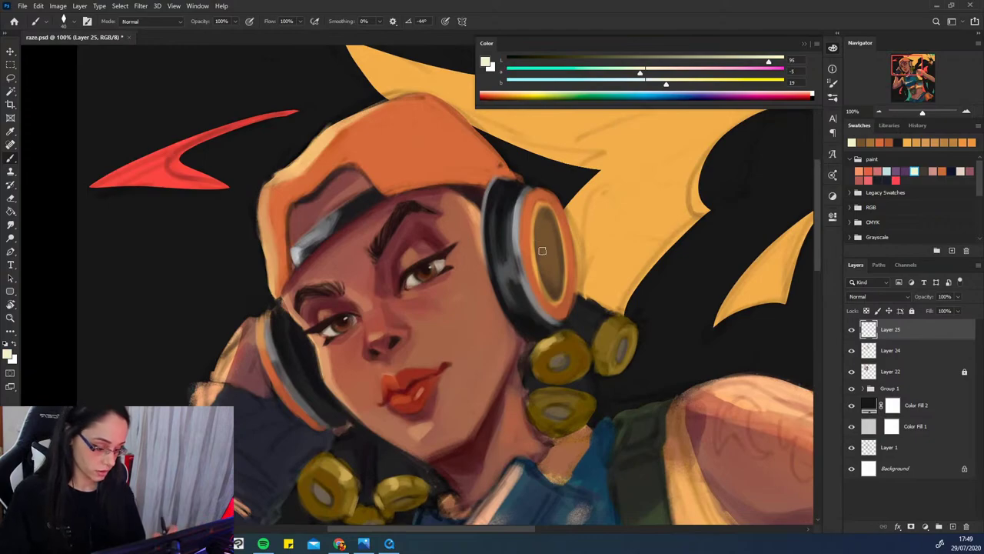
drag(553, 236, 546, 269)
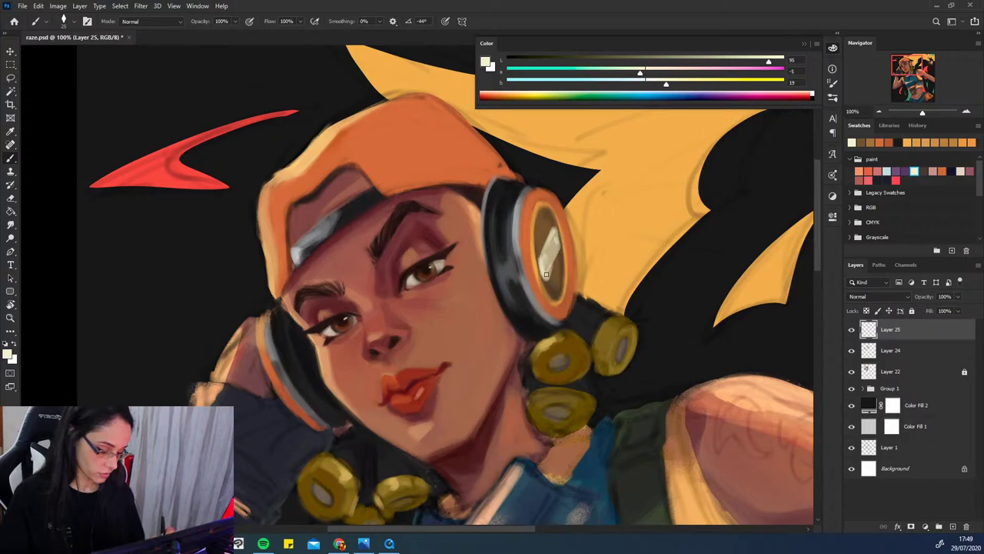
mouse_move(550, 243)
mouse_down()
mouse_move(557, 233)
mouse_move(553, 277)
mouse_move(542, 241)
mouse_move(557, 280)
mouse_move(543, 221)
mouse_move(540, 240)
mouse_move(546, 218)
mouse_move(541, 231)
mouse_up()
key(ctrl+z)
key(ctrl+z)
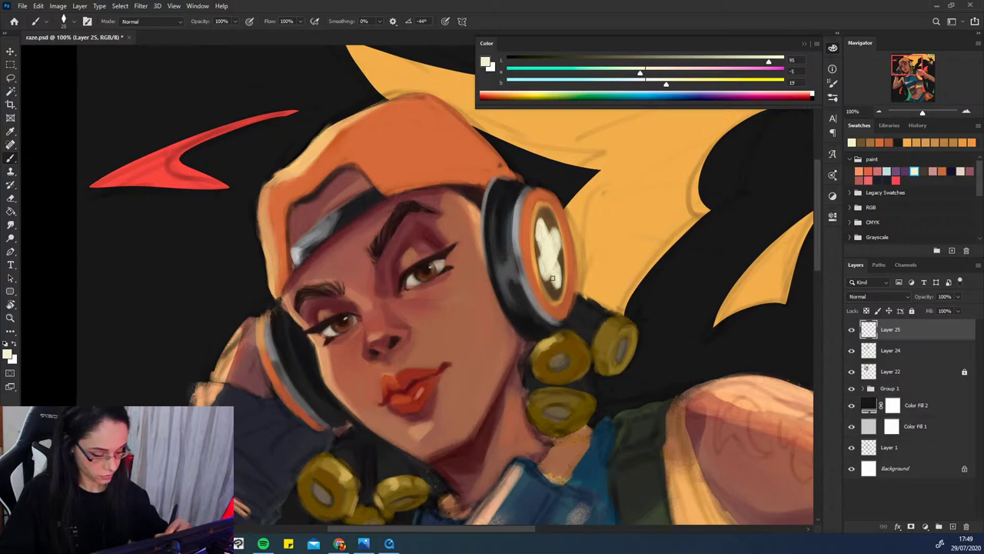
drag(544, 273, 537, 257)
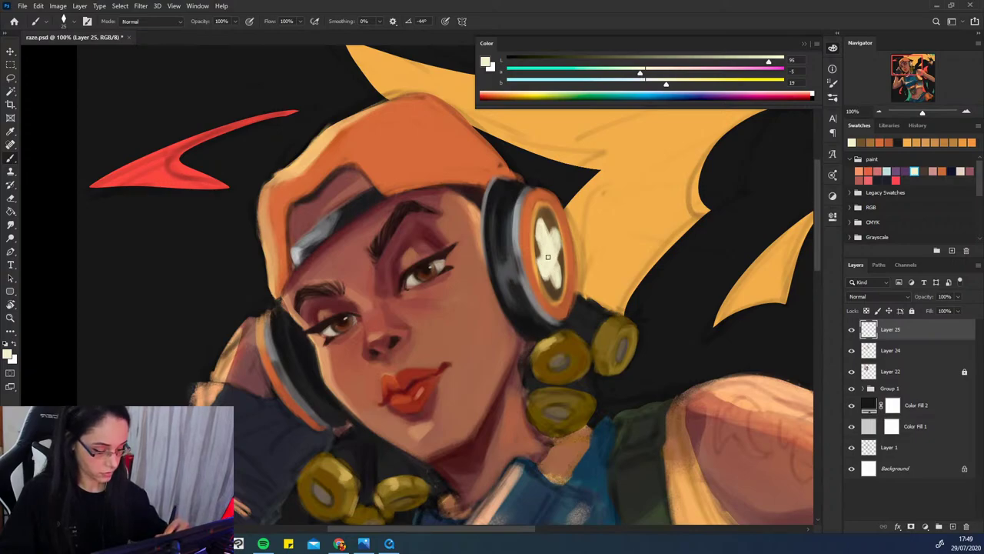
- Sharpen the cream cross's arms with sampled dark brown Lab 25, 6, 16 and cream Lab 94, -4, 20
alt+click(551, 292)
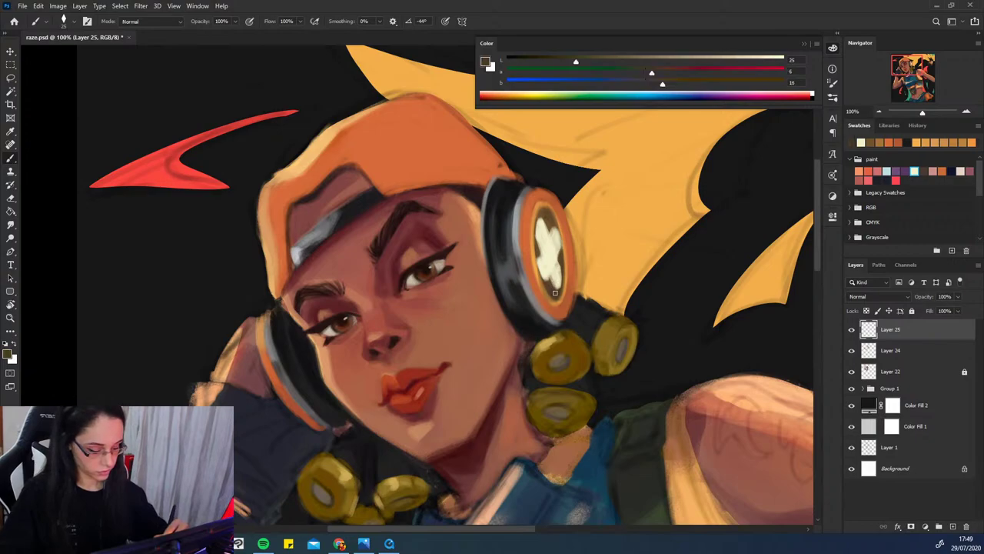
drag(549, 281, 550, 277)
drag(536, 244, 539, 248)
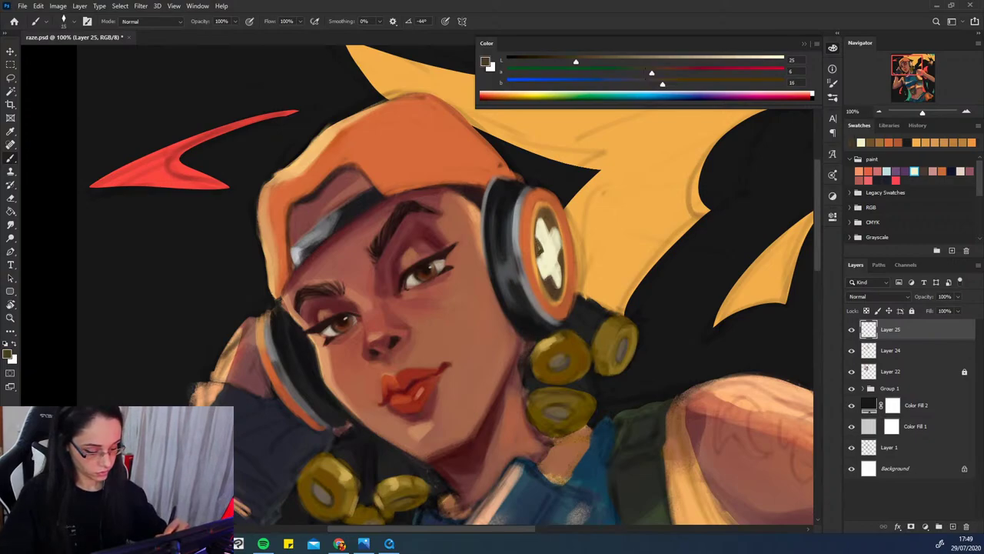
alt+click(542, 257)
alt+click(548, 250)
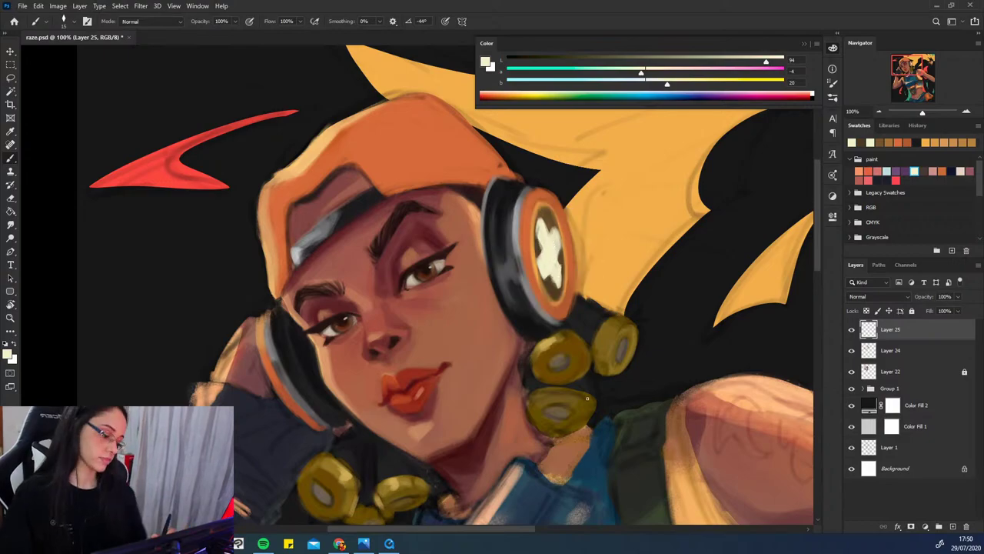
- Copy the lassoed cream cross to a new layer and transform it to 109.16% width, 101.67% height and 12.64° rotation
click(11, 80)
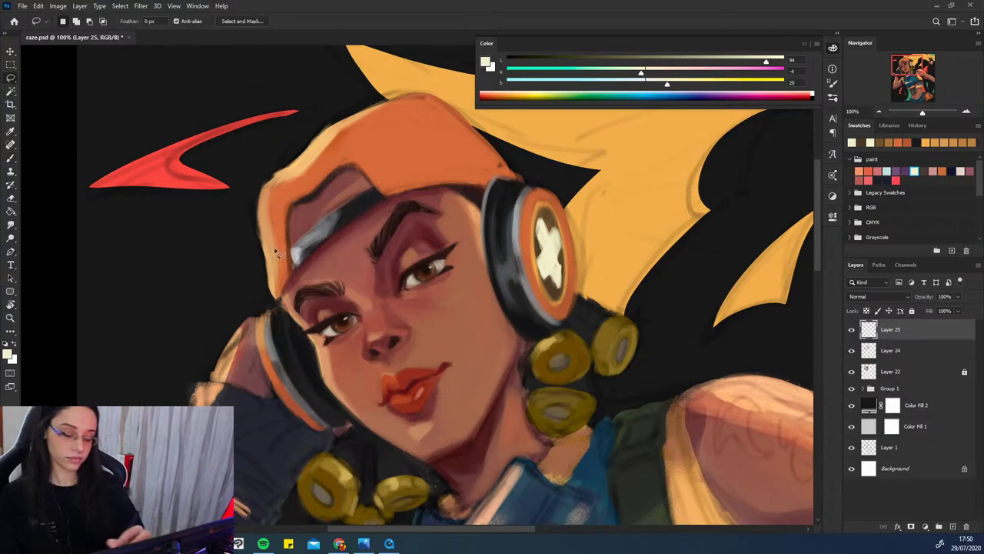
mouse_move(541, 260)
mouse_down()
mouse_move(561, 298)
mouse_move(563, 246)
mouse_move(552, 219)
mouse_move(622, 278)
mouse_move(538, 214)
mouse_move(564, 218)
mouse_move(584, 253)
mouse_up()
key(ctrl+j)
key(ctrl+t)
key(Return)
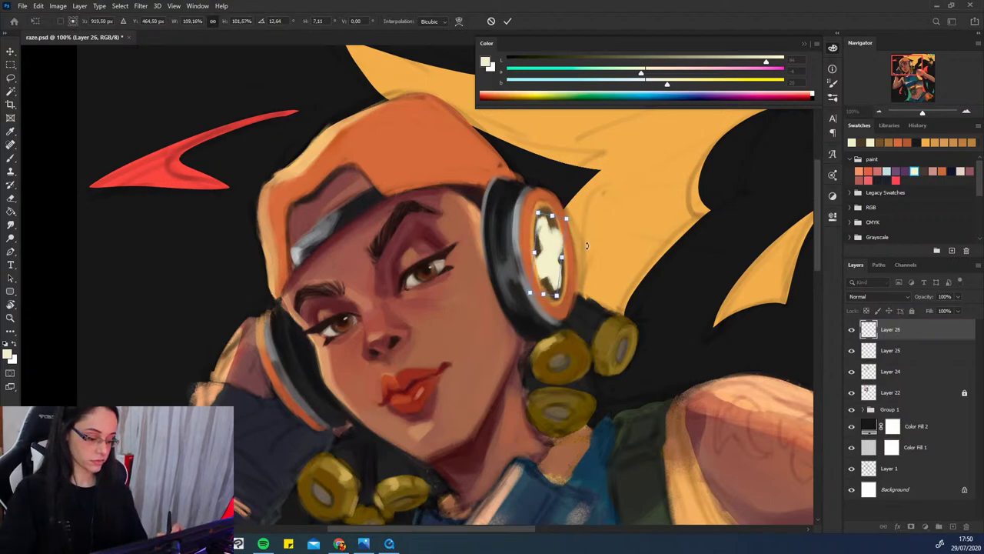
key(e)
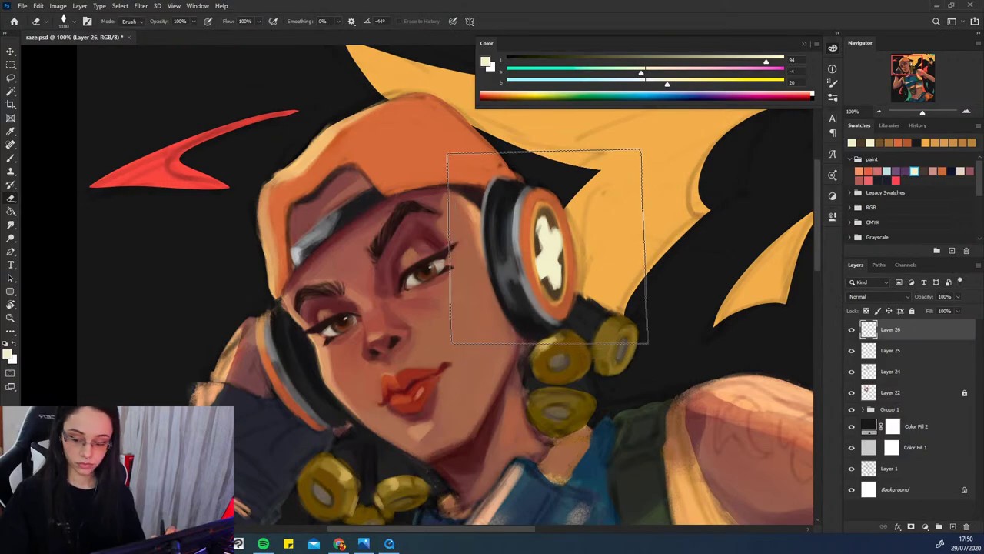
key(bracketleft)
key(bracketleft)
key(bracketleft)
key(bracketleft)
key(bracketleft)
key(bracketleft)
key(bracketleft)
key(bracketleft)
key(bracketleft)
key(bracketleft)
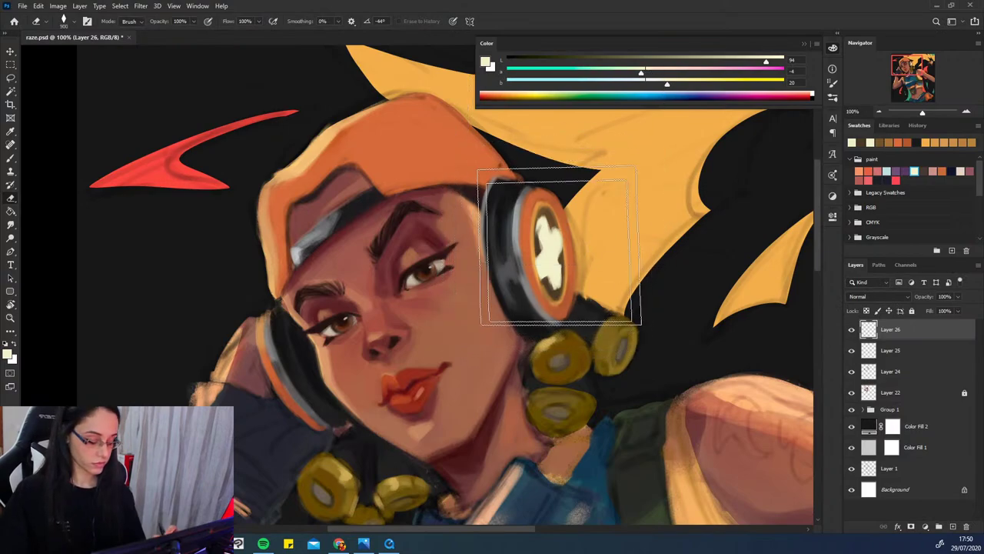
- Reshape the lower arms of the headphone's cross with sampled dark brown and cream Lab 94, -4, 20
key(b)
alt+click(547, 282)
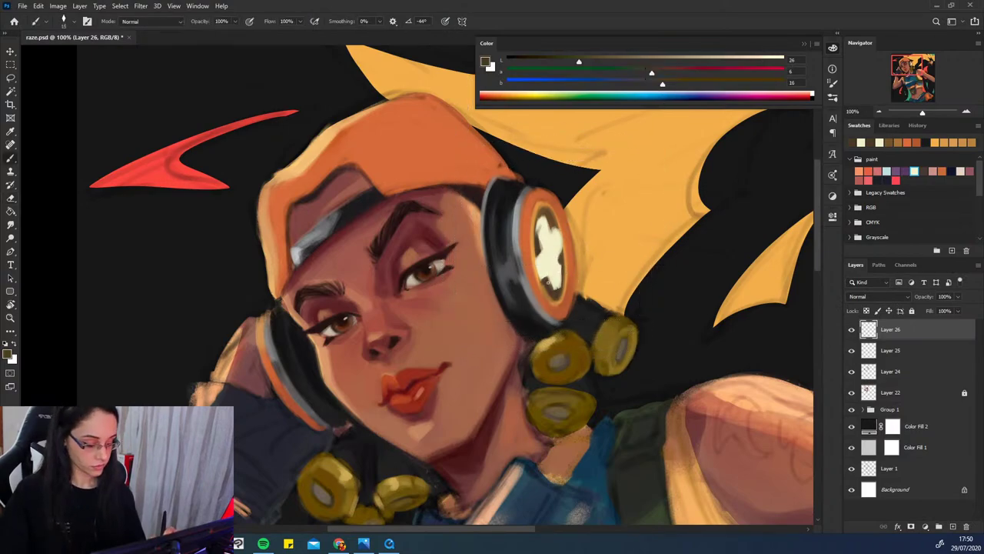
alt+click(559, 267)
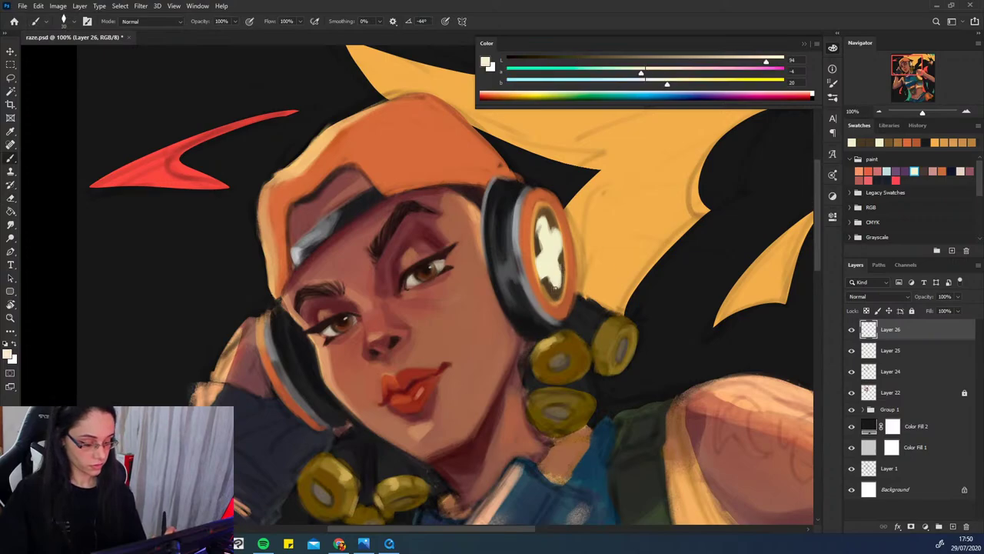
drag(559, 266, 559, 276)
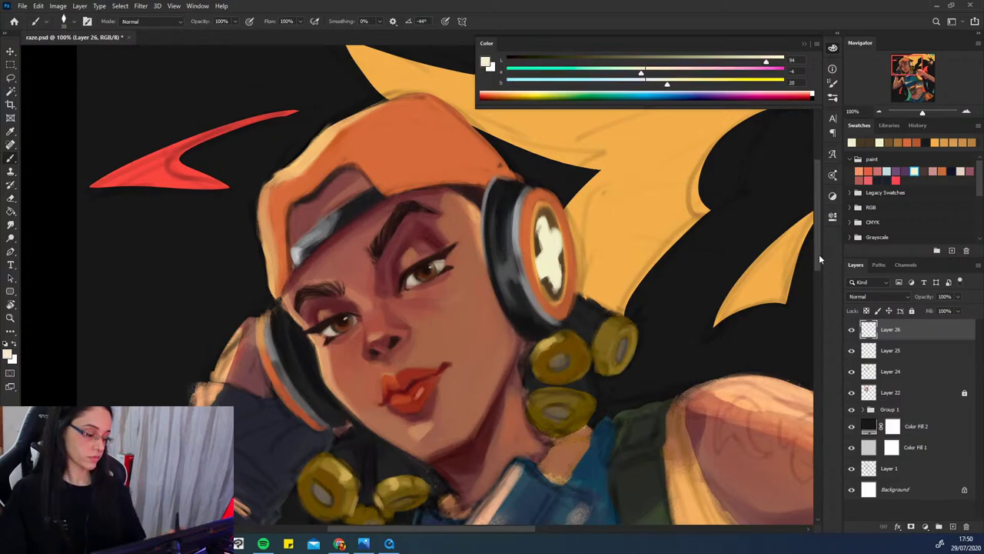
- Trim the edges of the headphone's cream cross with sampled dark brown Lab 32, 5, 16
click(881, 110)
click(881, 110)
click(882, 110)
drag(715, 226, 809, 170)
click(967, 111)
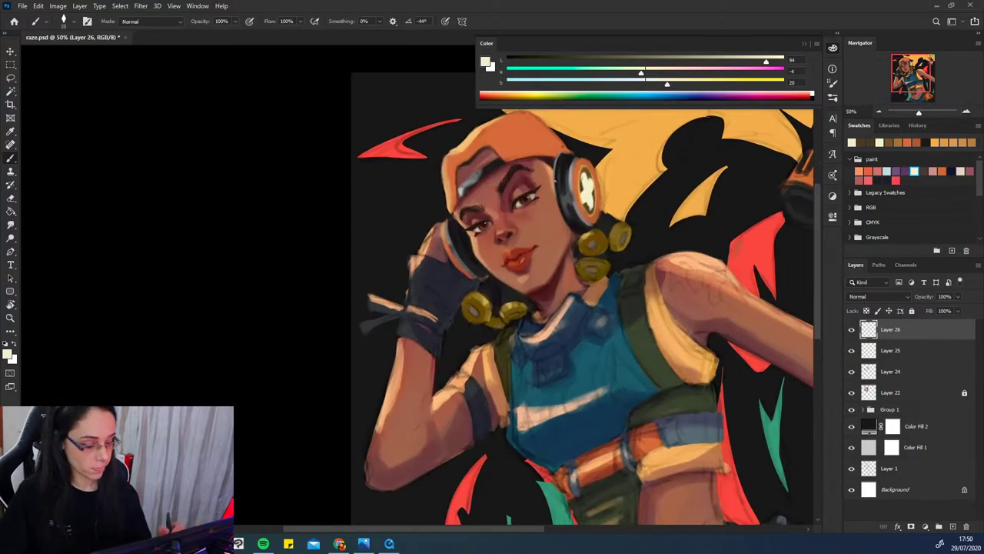
alt+click(590, 202)
drag(594, 213, 584, 203)
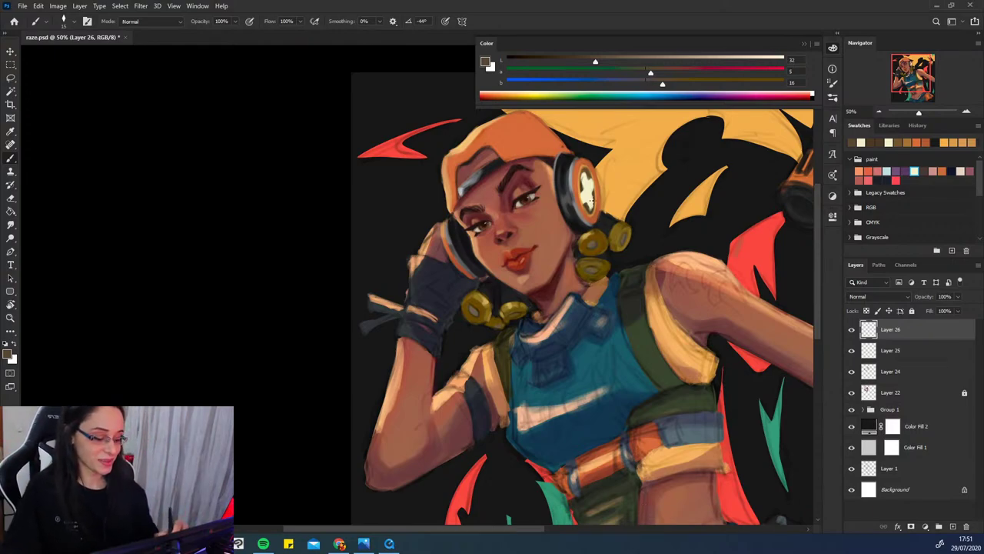
- Touch up the headphone's cross and orange rim with sampled cream Lab 94, -4, 20, brown Lab 32, 8, 22 and orange Lab 66, 25, 70
key(])
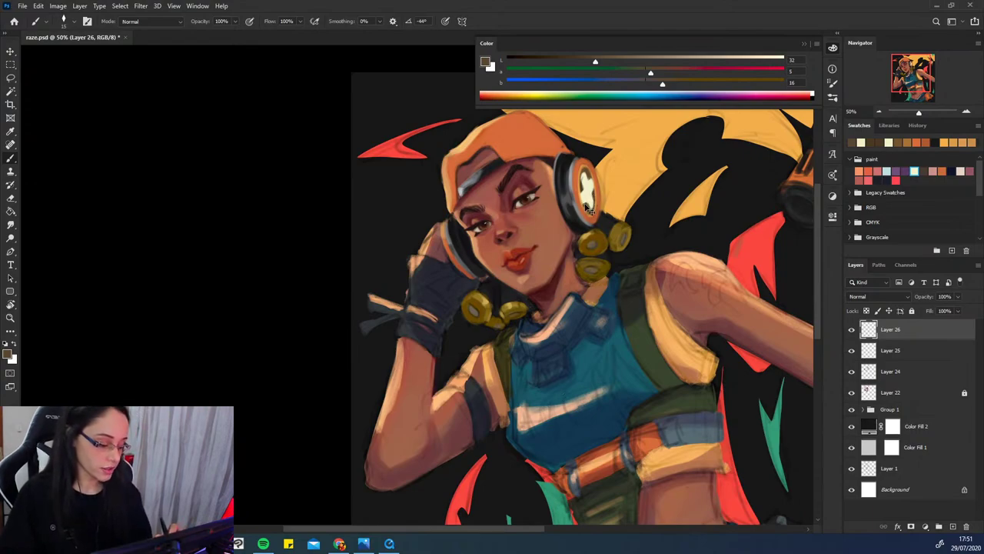
alt+click(588, 206)
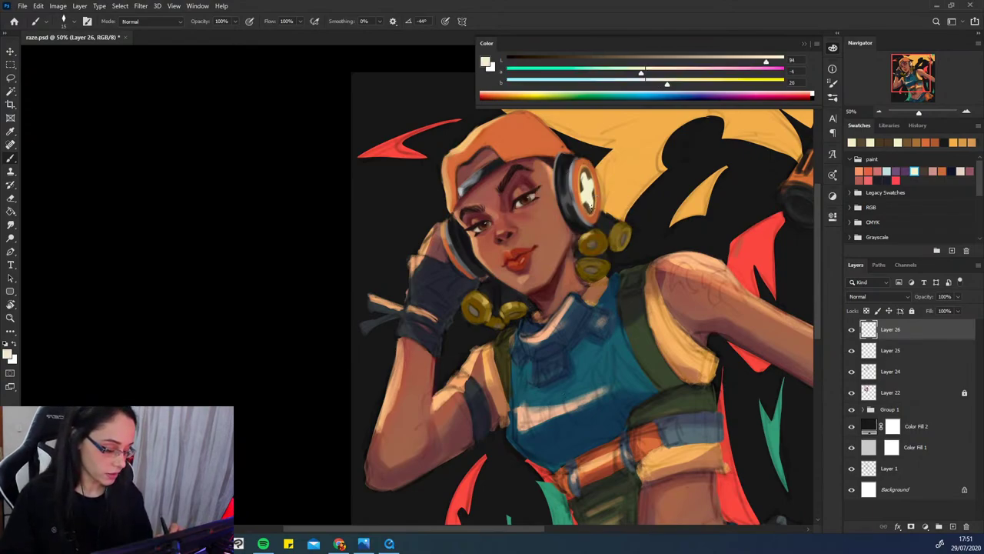
alt+click(594, 187)
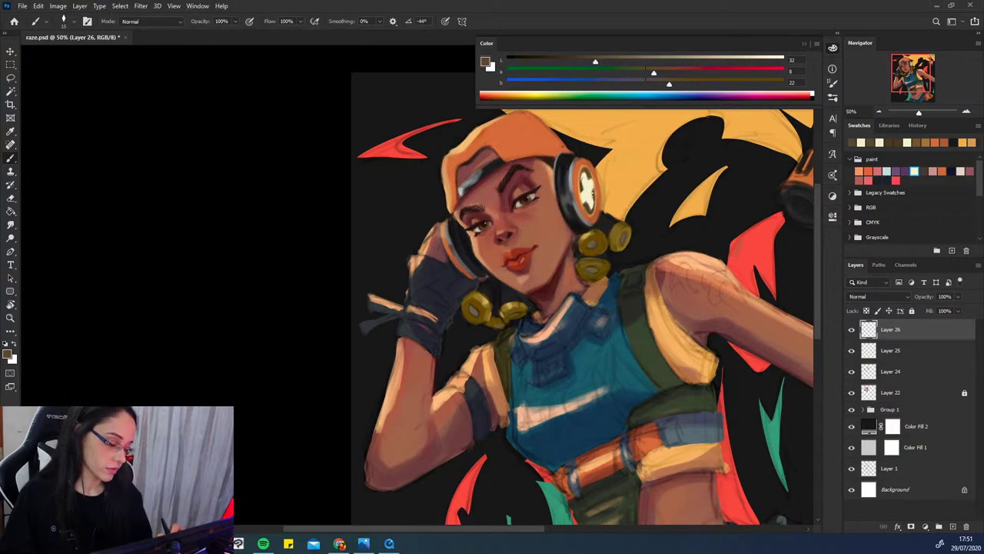
alt+click(583, 167)
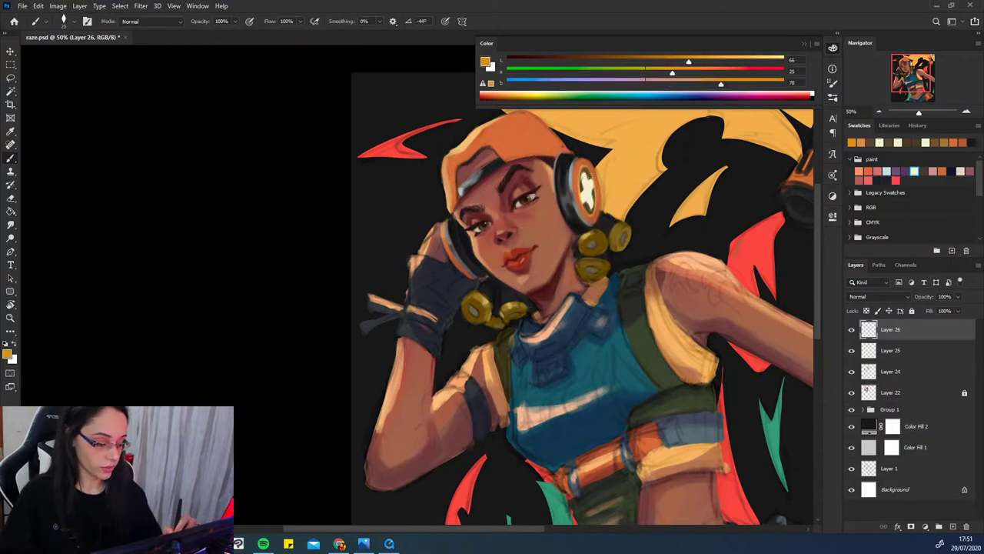
drag(581, 196, 589, 177)
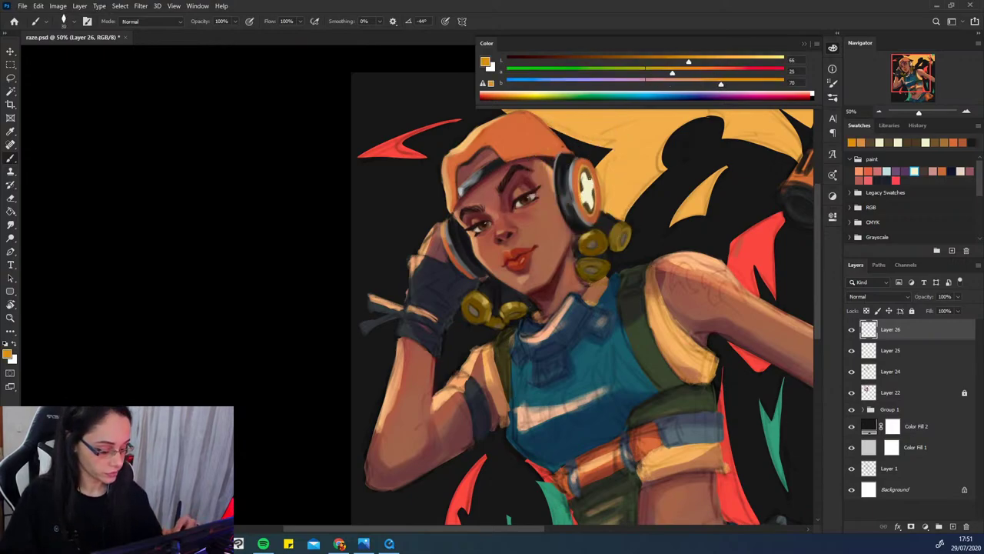
- Refine the cross's arms and inner corners with sampled dark brown and cream Lab 94, -4, 20
alt+click(591, 203)
alt+click(587, 188)
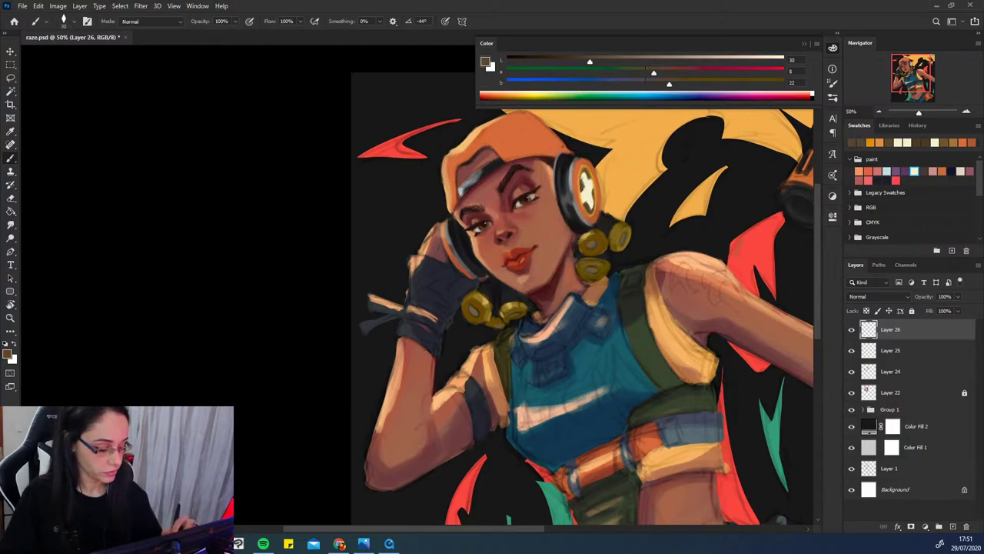
alt+click(586, 184)
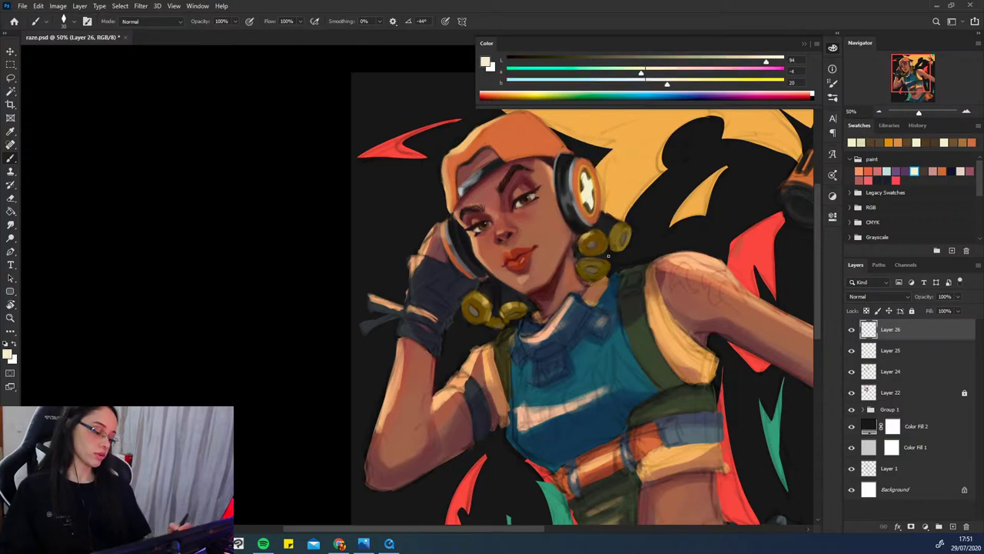
- Paint over the headphone's cream cross with a larger brush in sampled dark brown Lab 30, 5, 16
alt+click(593, 200)
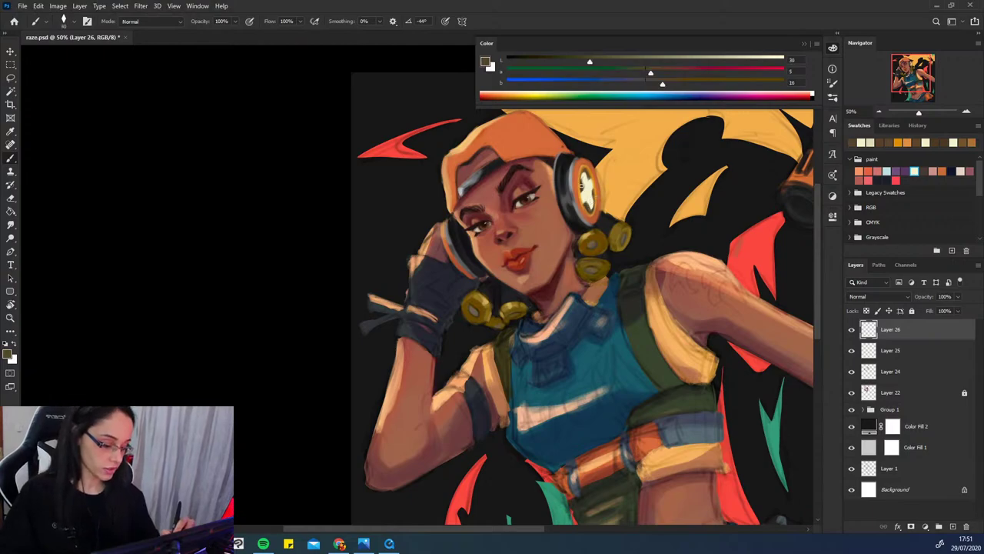
key(bracketright)
key(bracketright)
key(bracketright)
mouse_move(582, 184)
mouse_down()
mouse_move(586, 177)
mouse_move(584, 206)
mouse_move(591, 197)
mouse_up()
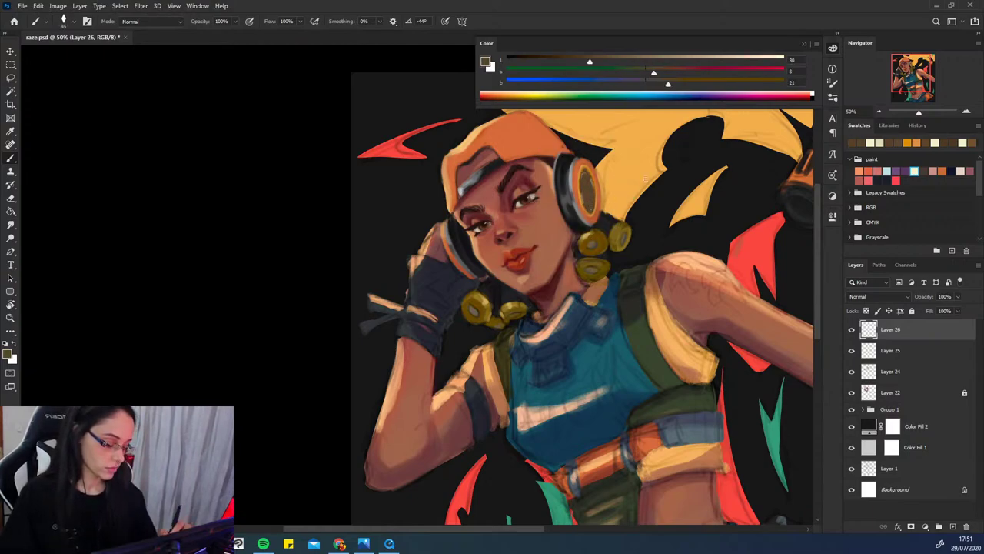
- Create a new layer and paint a fresh cross on it with the cream swatch Lab 95, -5, 19
click(763, 62)
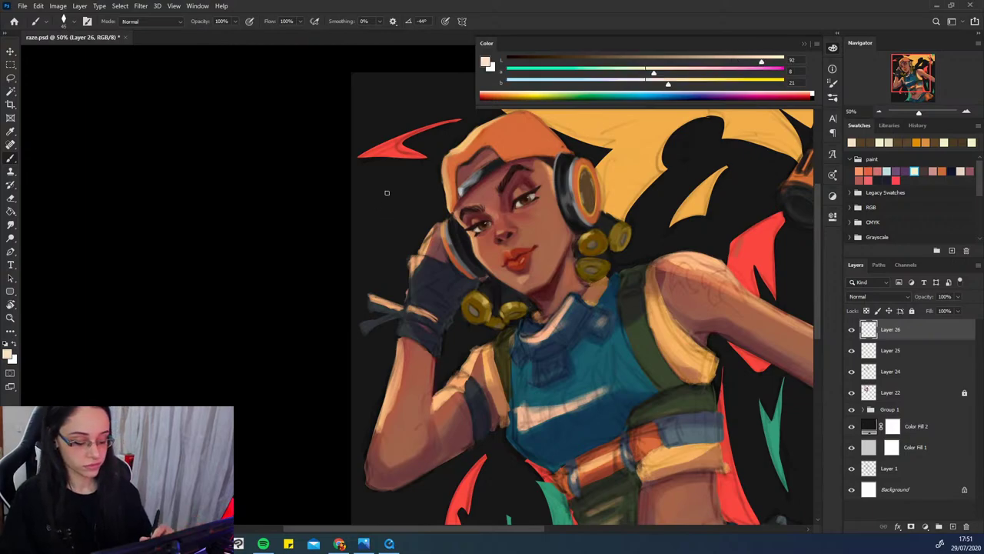
click(952, 526)
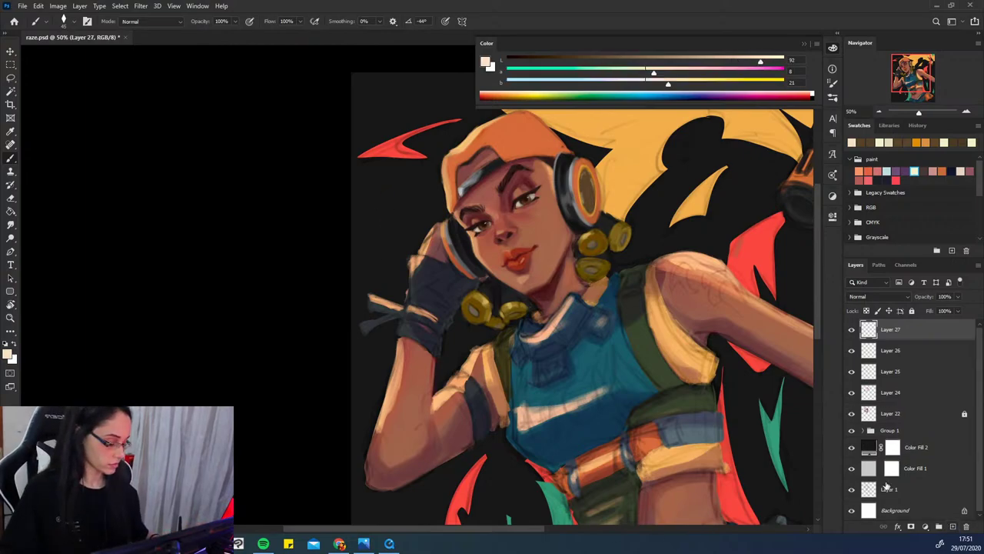
click(915, 172)
mouse_move(387, 193)
mouse_down()
mouse_move(386, 216)
mouse_move(400, 200)
mouse_move(377, 200)
mouse_move(403, 203)
mouse_move(377, 205)
mouse_move(399, 206)
mouse_move(388, 217)
mouse_move(599, 192)
mouse_move(592, 208)
mouse_up()
- Fit the new cross to the headphone's disc with 90.88% width, 87.81% height, -52.10° rotation and -31.79° horizontal skew
key(ctrl+t)
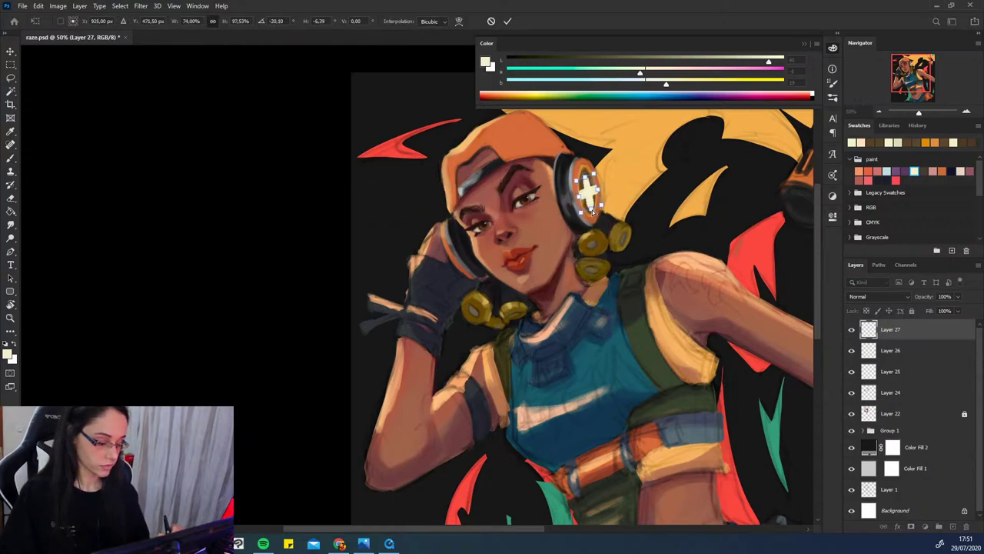
mouse_move(601, 167)
mouse_down()
mouse_move(593, 175)
mouse_move(590, 166)
mouse_move(600, 193)
mouse_move(589, 214)
mouse_move(602, 194)
mouse_move(590, 162)
mouse_up()
mouse_move(586, 203)
mouse_down()
mouse_move(583, 216)
mouse_move(591, 199)
mouse_up()
- Warp the cream cross so its arms follow the curvature of the headphone's disc
right_click(589, 190)
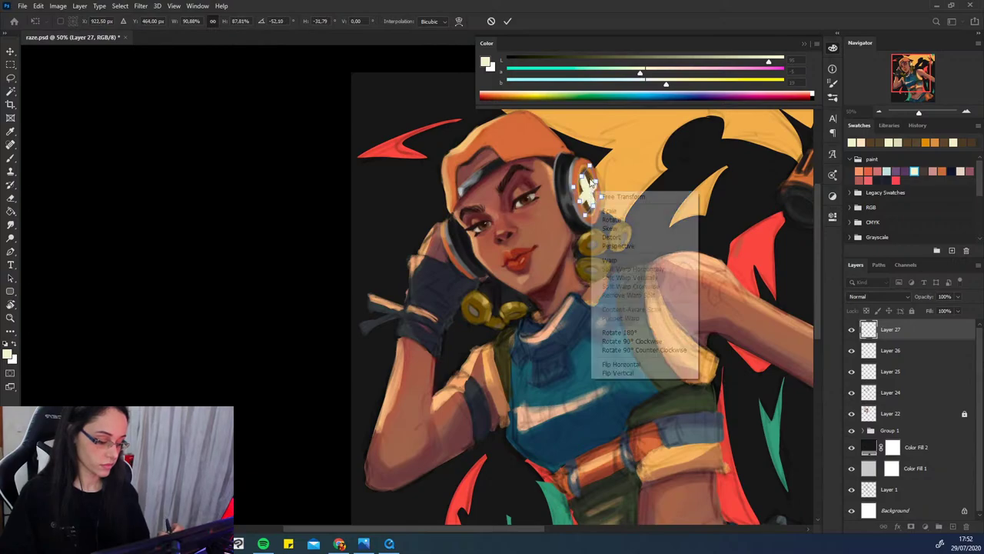
click(616, 259)
drag(584, 204, 586, 213)
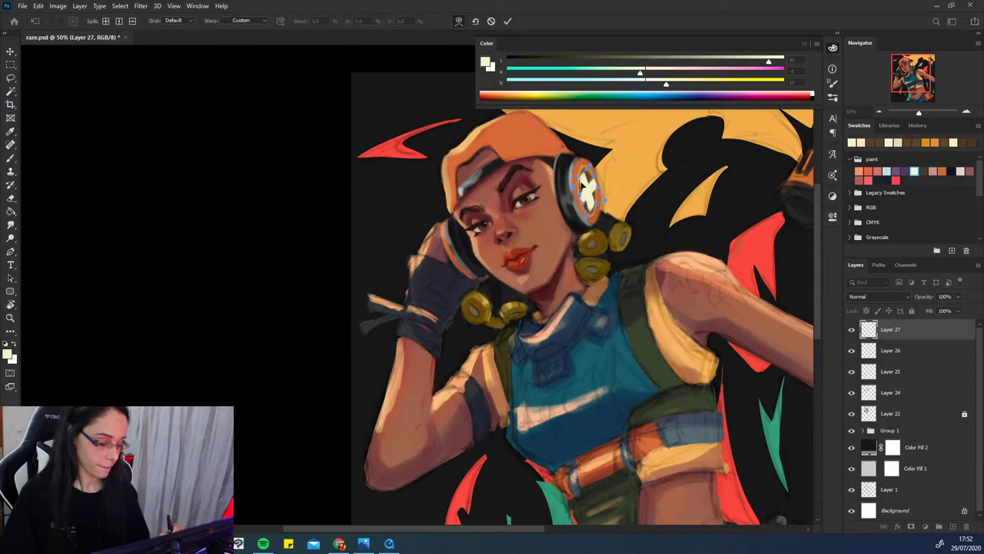
mouse_move(582, 191)
mouse_down()
mouse_move(597, 182)
mouse_move(597, 192)
mouse_up()
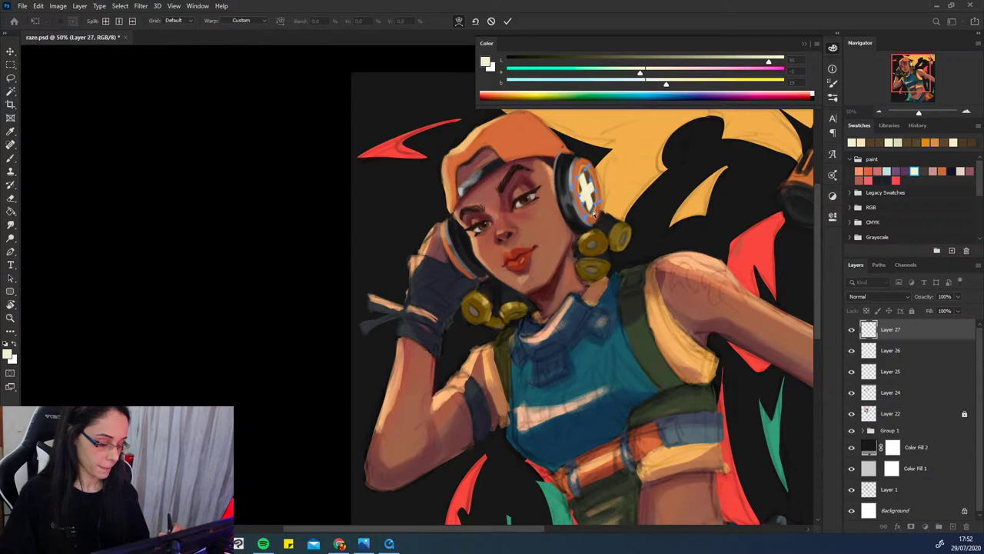
drag(591, 200, 593, 199)
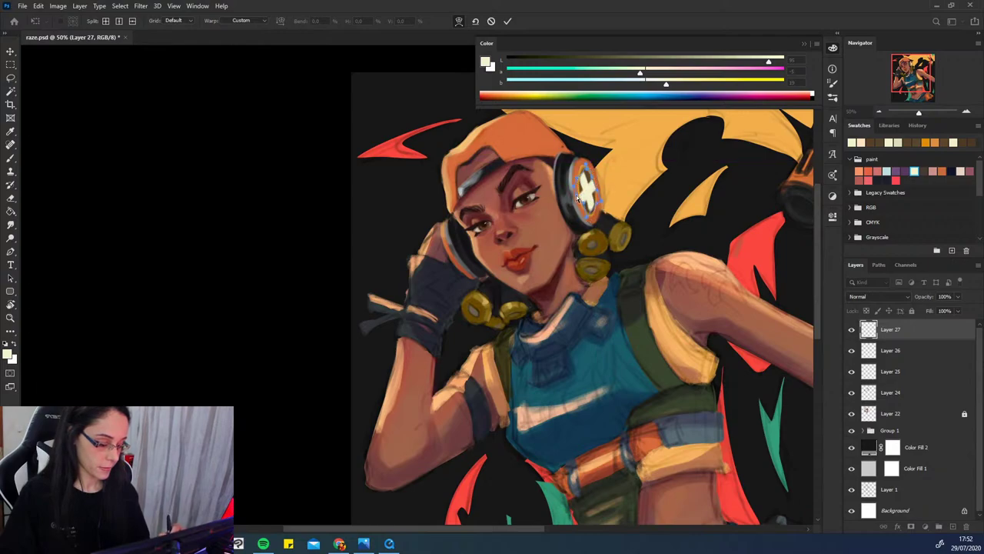
mouse_move(582, 194)
mouse_down()
mouse_move(589, 203)
mouse_move(596, 190)
mouse_move(588, 175)
mouse_move(597, 193)
mouse_up()
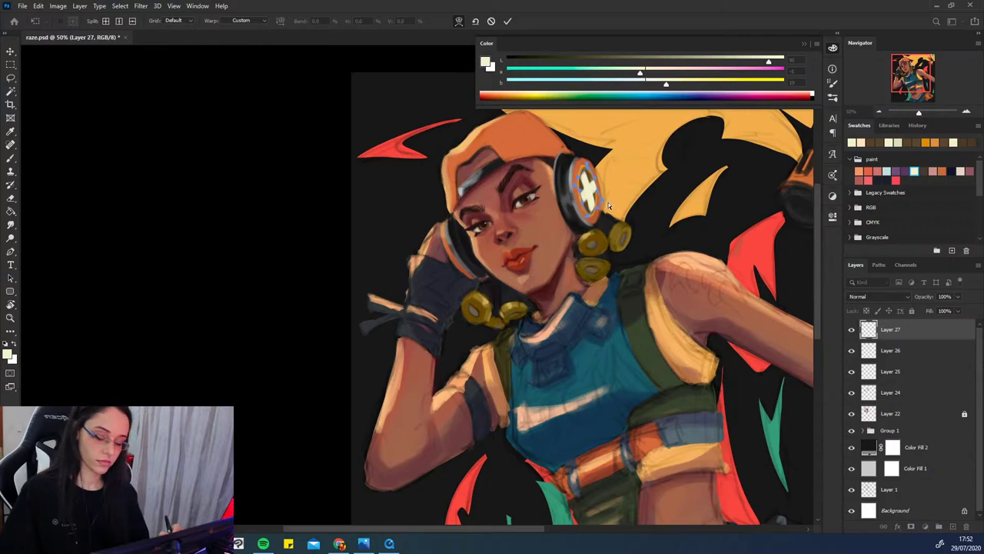
- Adjust the warped cross to -52.28° rotation and -36.06° horizontal skew, and apply the transform
key(ctrl+t)
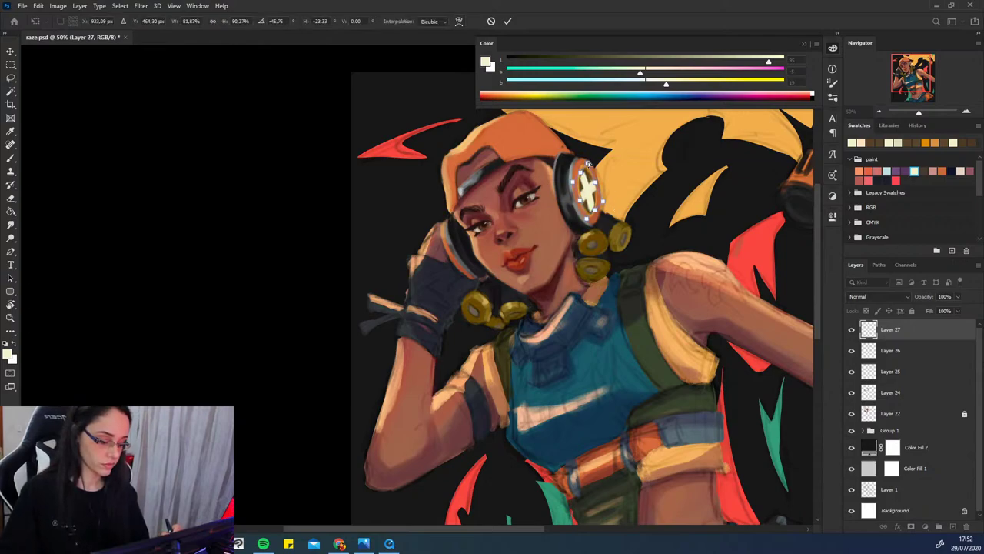
drag(588, 162, 591, 219)
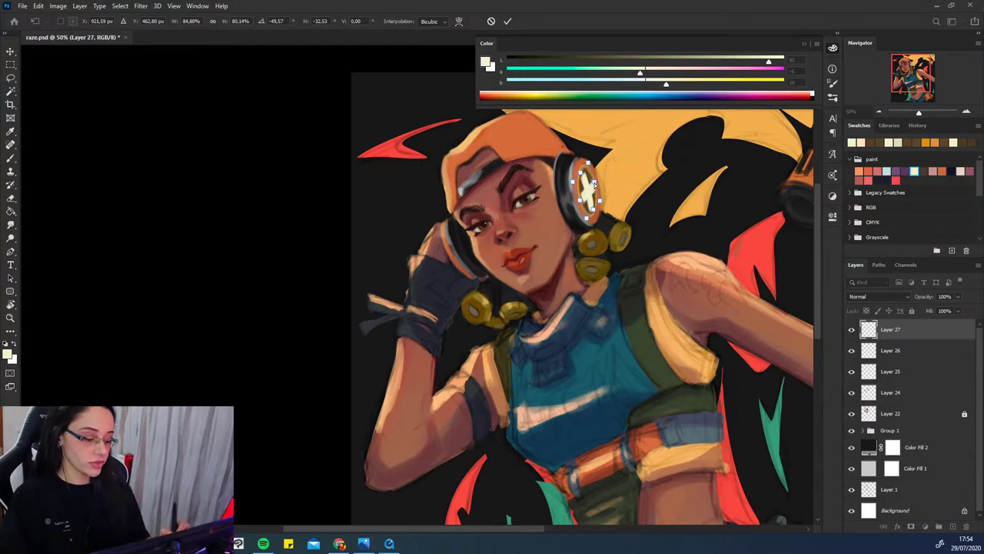
drag(595, 183, 614, 193)
key(Return)
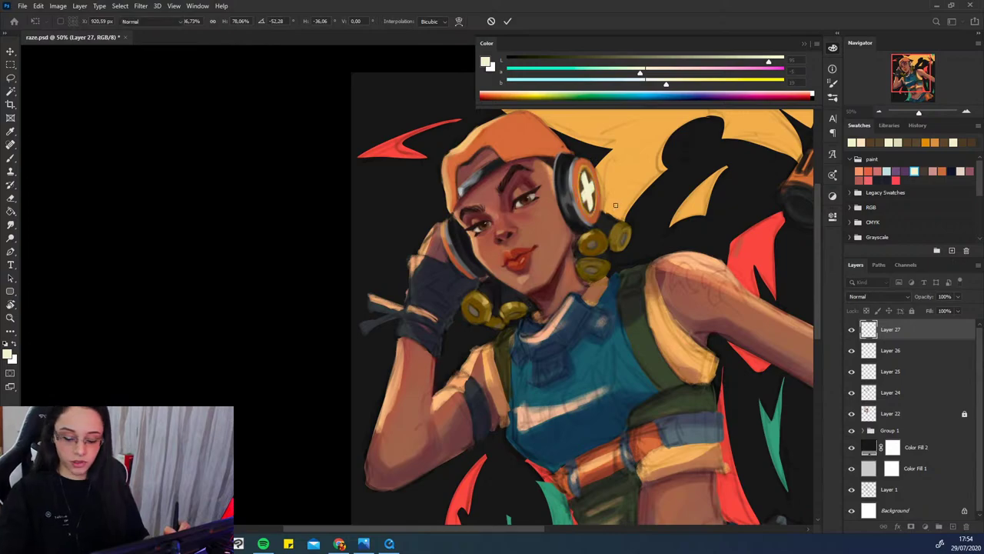
- Lower the fill of the cross layer, Layer 27, to 89%
click(959, 311)
drag(961, 322, 953, 323)
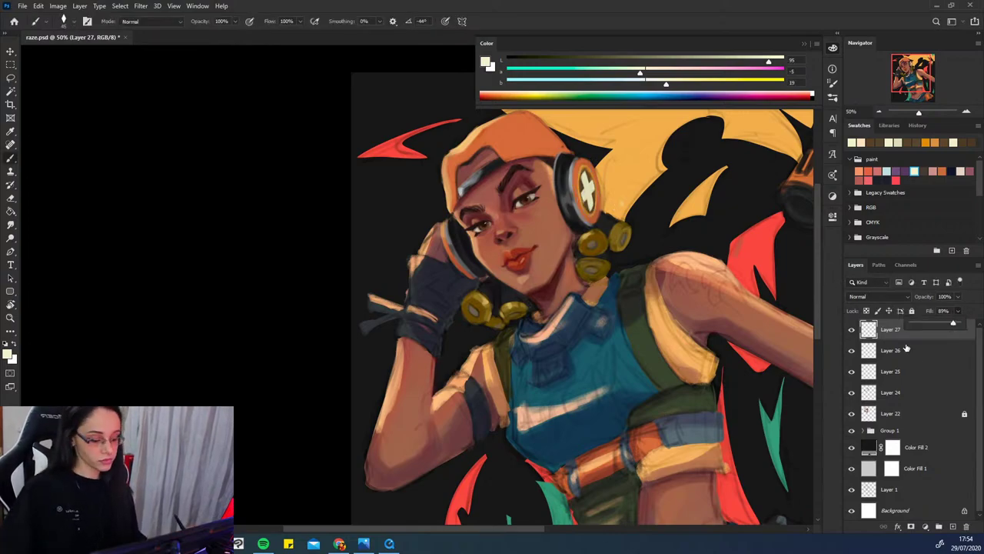
key(ctrl+minus)
key(ctrl+minus)
key(ctrl+minus)
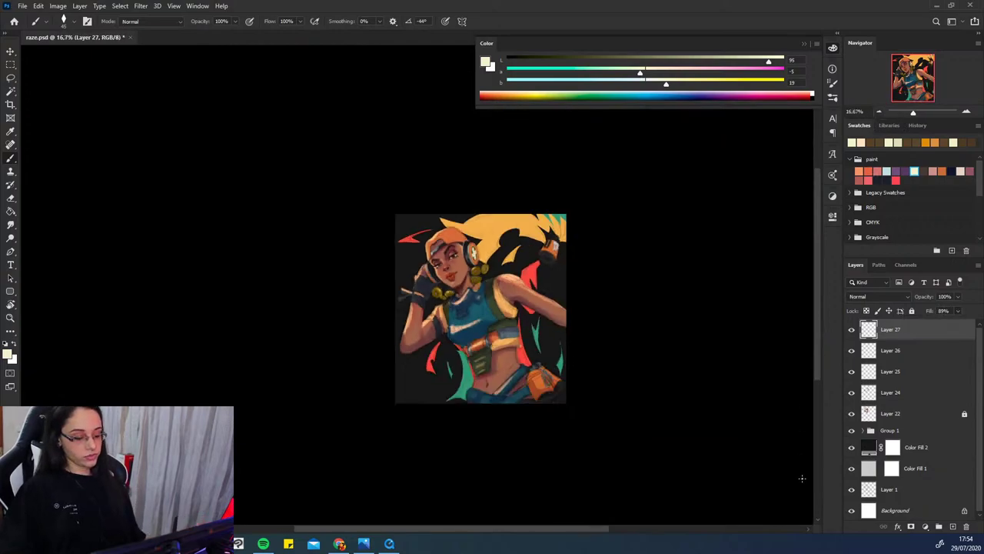
click(968, 112)
click(968, 112)
click(968, 113)
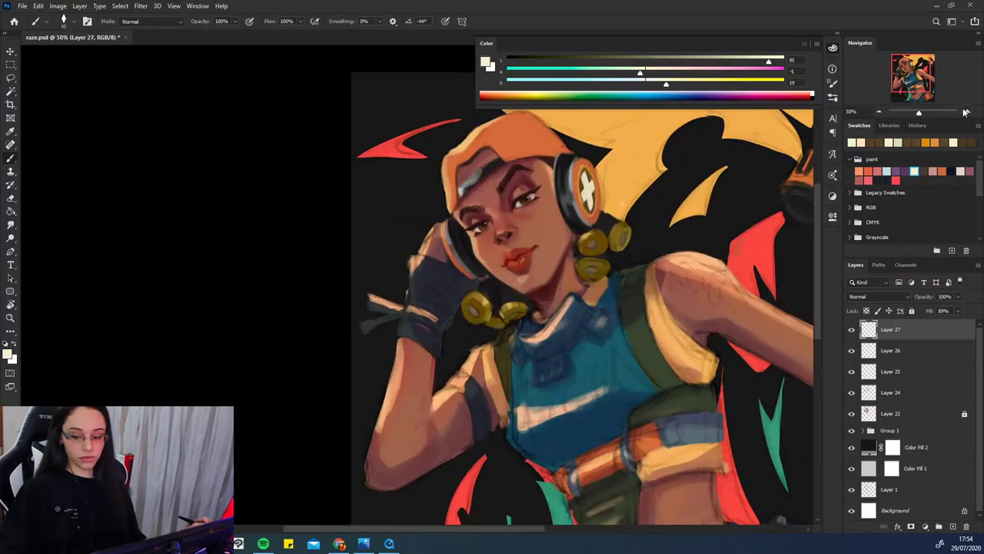
- Warp the cross's outer corners slightly once more and apply the result
key(ctrl+t)
right_click(587, 197)
click(625, 263)
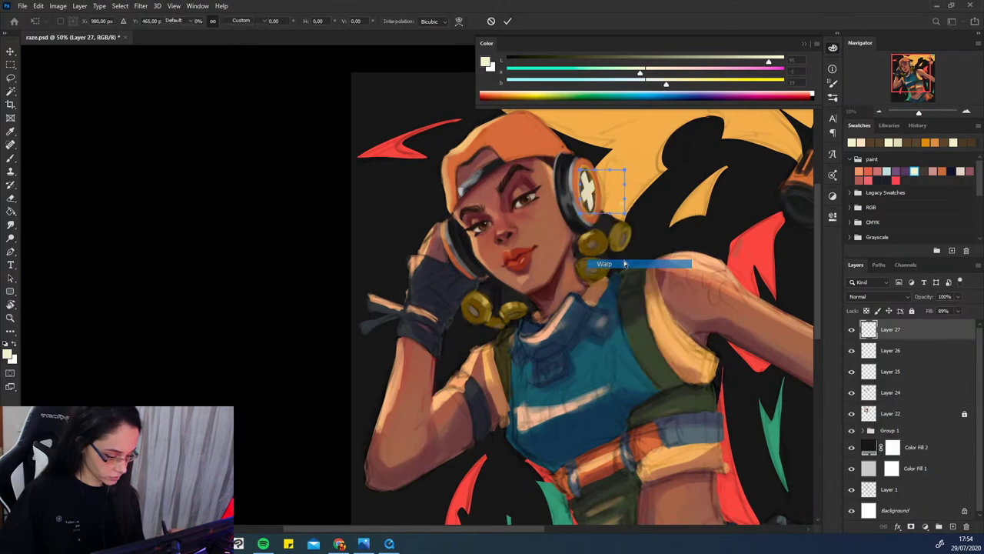
drag(607, 213, 628, 216)
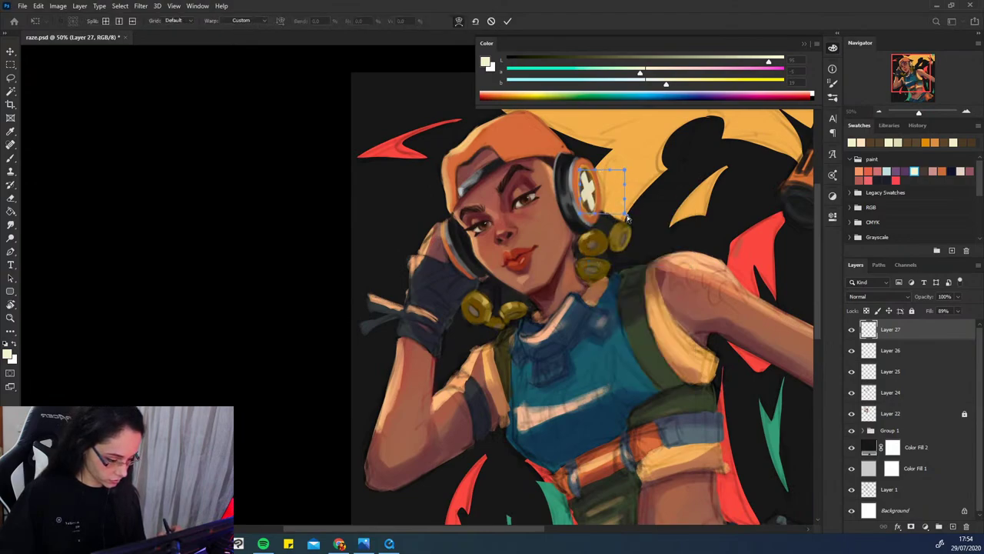
drag(579, 168, 580, 167)
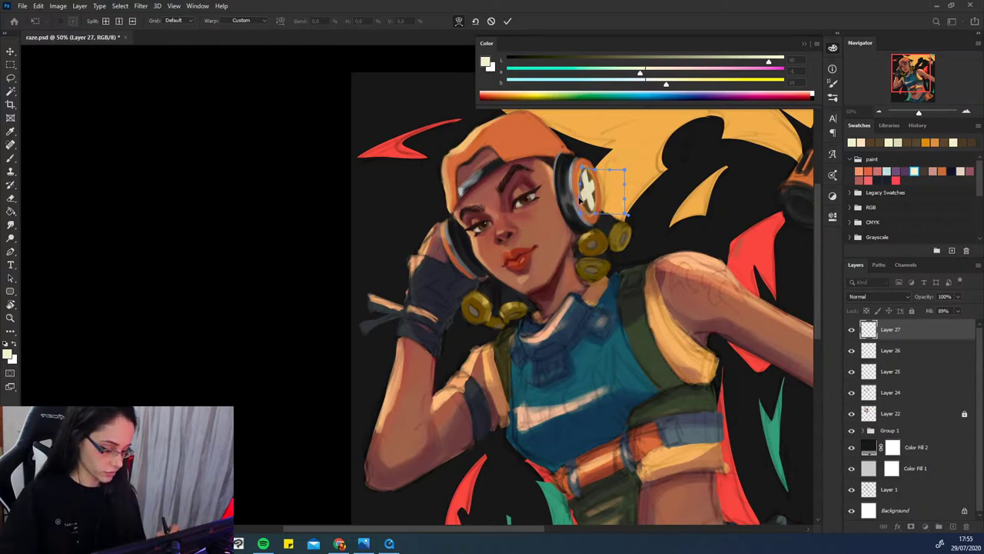
key(Return)
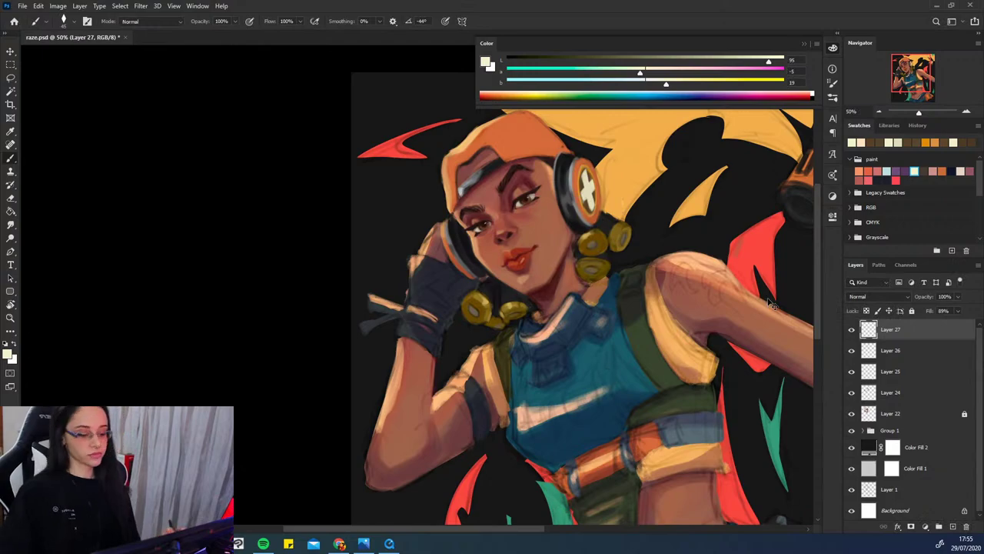
- Check the mirrored canvas, merge Layers 27, 26 and 25 down into Layer 24, and compare the painting with that layer hidden and shown
key(ctrl+shift+h)
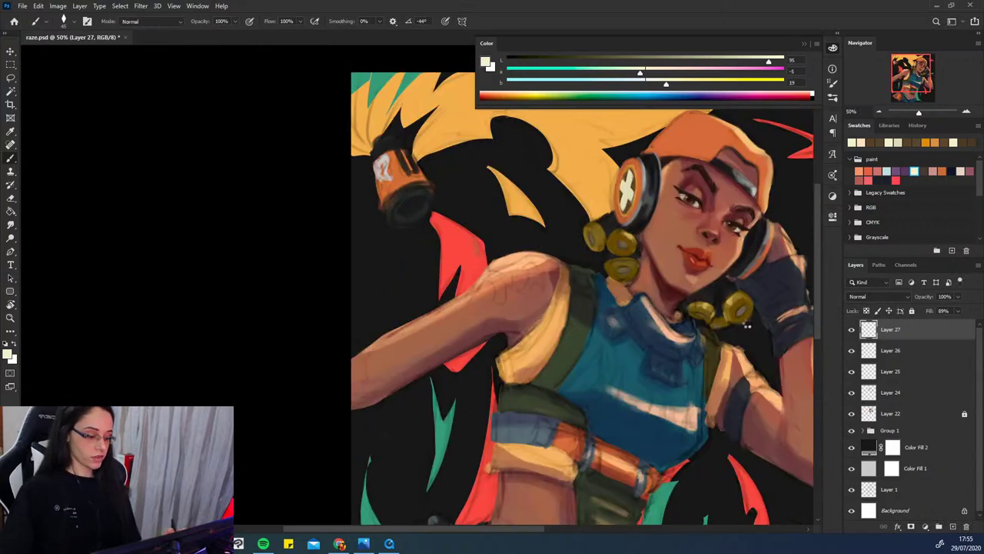
key(ctrl+shift+h)
key(ctrl+e)
key(ctrl+e)
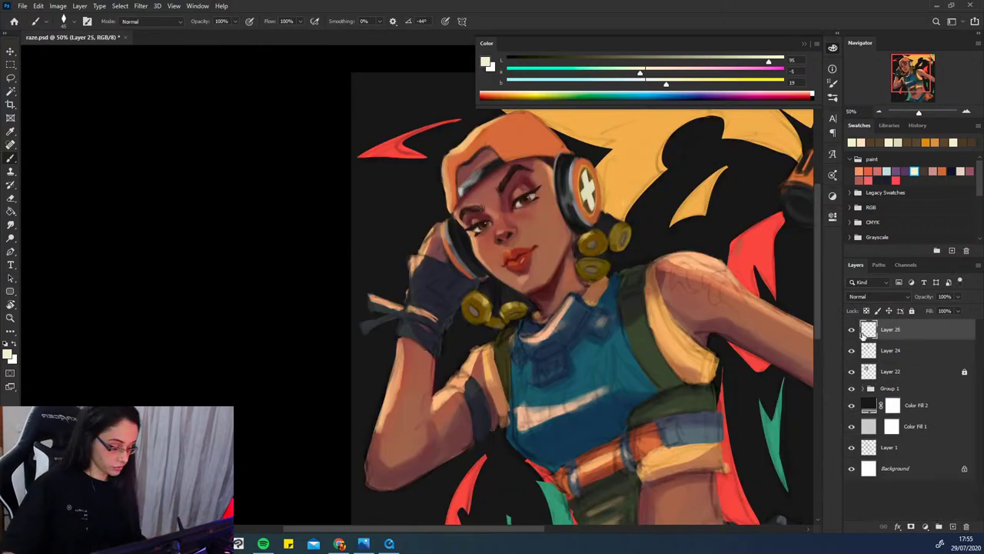
key(ctrl+e)
click(852, 329)
click(852, 329)
click(852, 329)
click(853, 330)
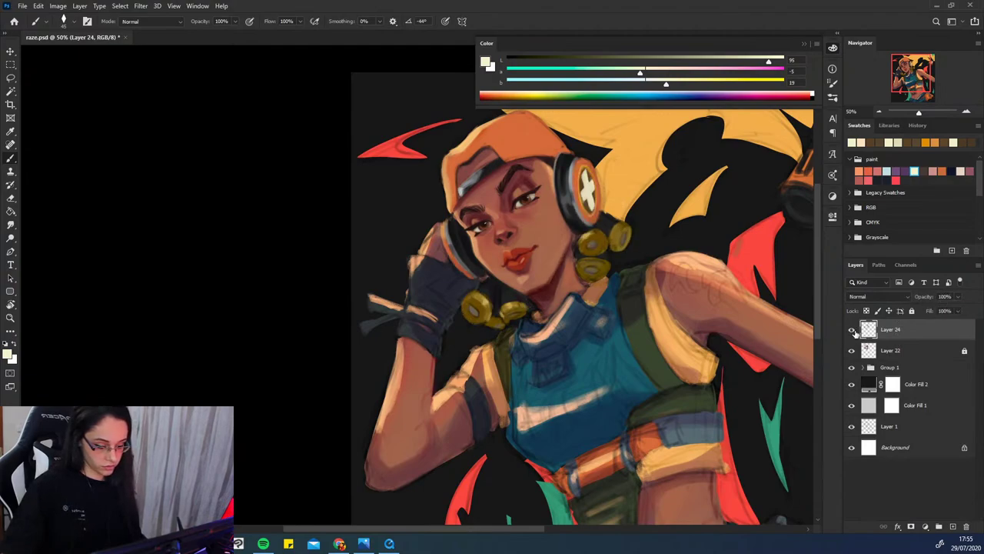
- Refine the outermost gold ornament beneath the headphone with sampled light gold and dark brown tones
drag(616, 380, 629, 380)
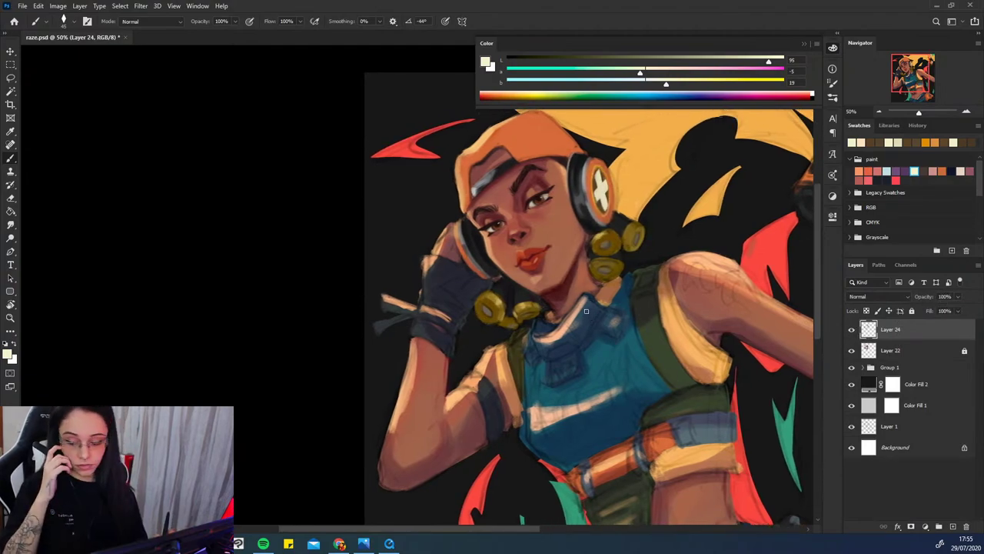
alt+click(528, 301)
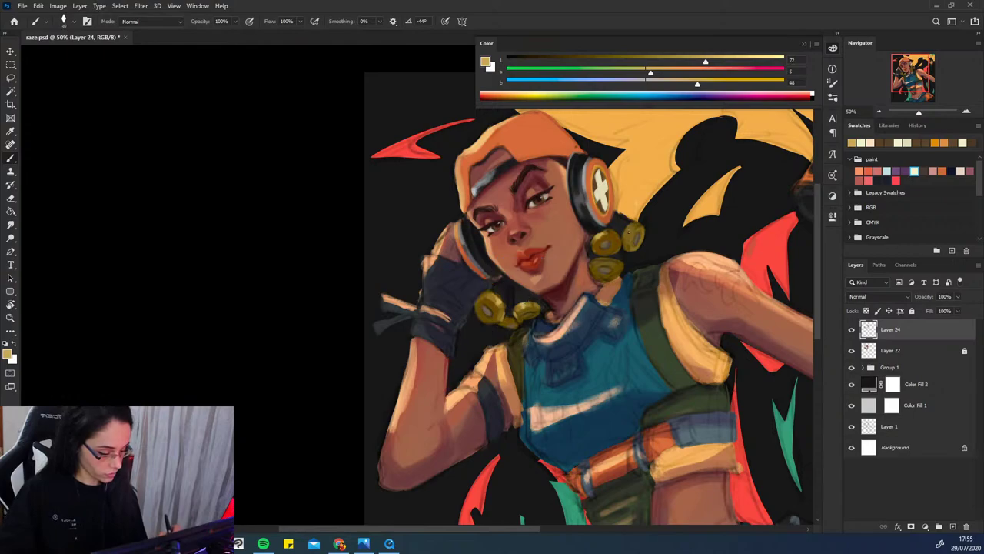
alt+click(617, 241)
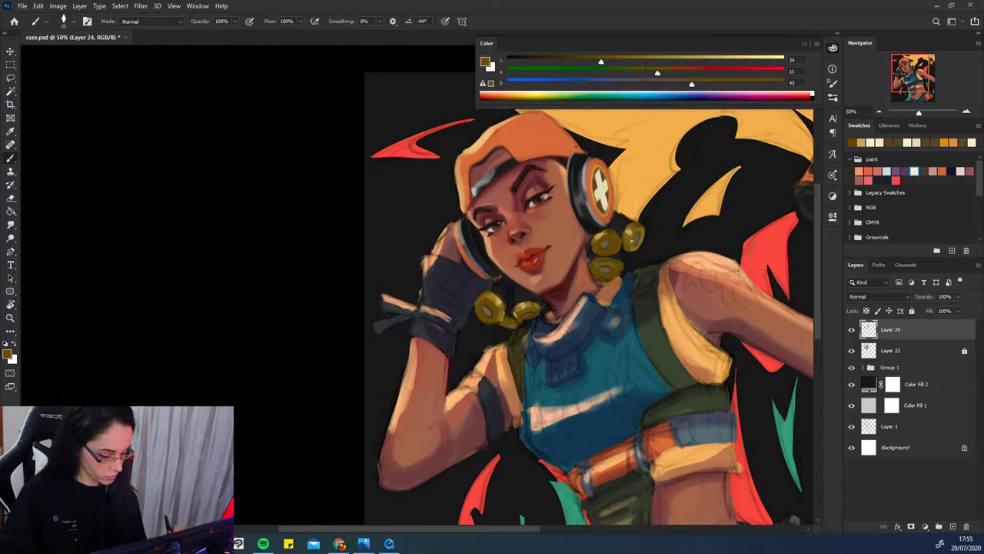
alt+click(633, 230)
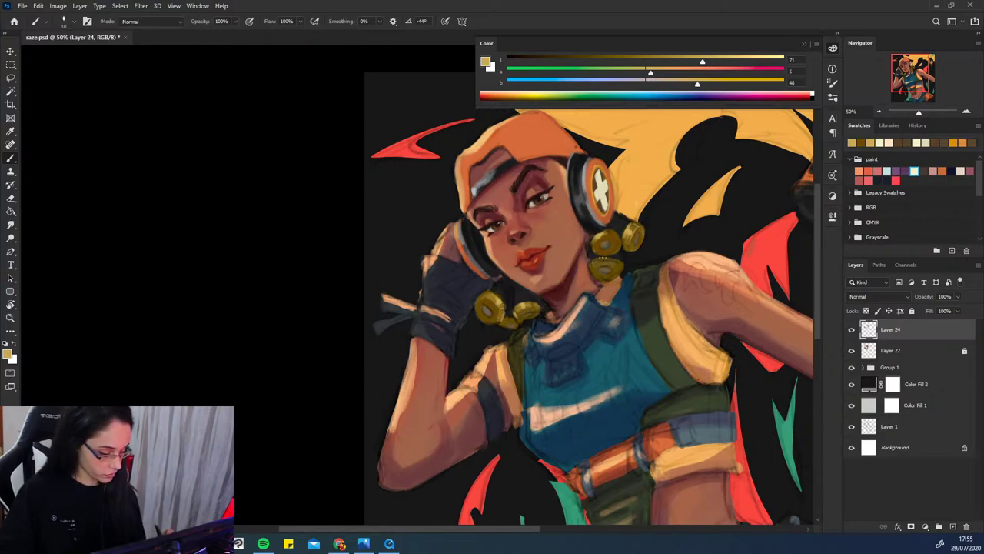
- Reselect Layer 24 and refine the lowest gold ornament beside the neck with sampled light gold, dark gold and background tones
key(ctrl+d)
key(])
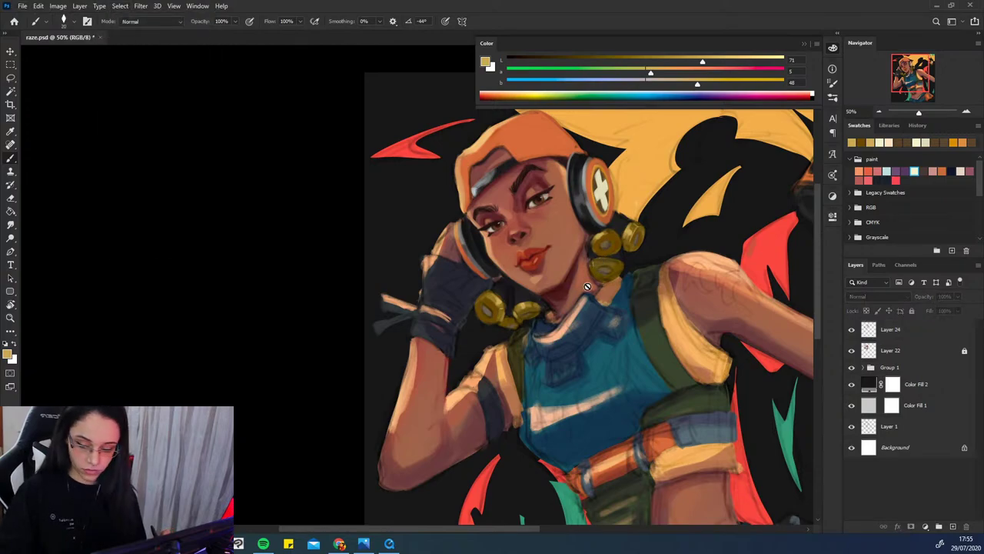
click(912, 352)
click(896, 330)
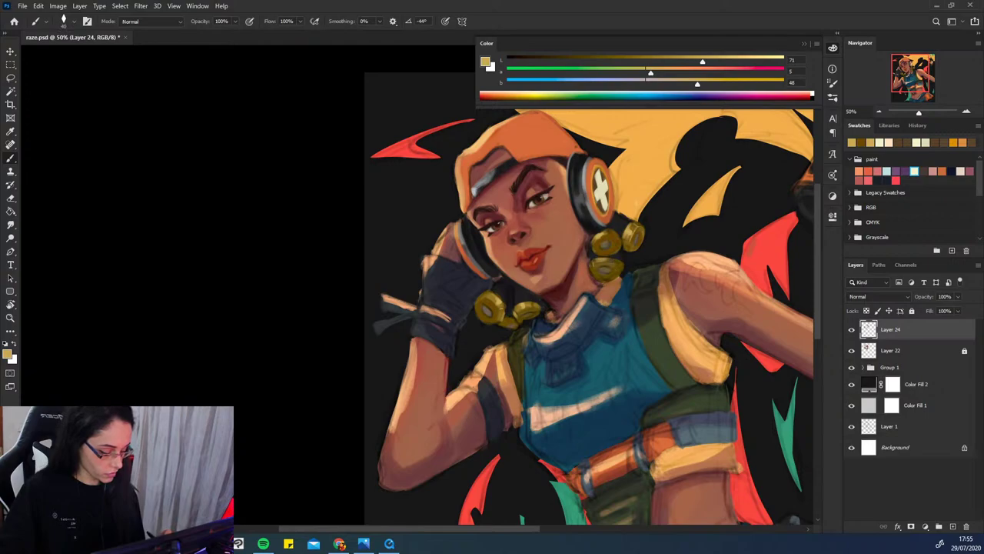
alt+click(605, 261)
alt+click(619, 269)
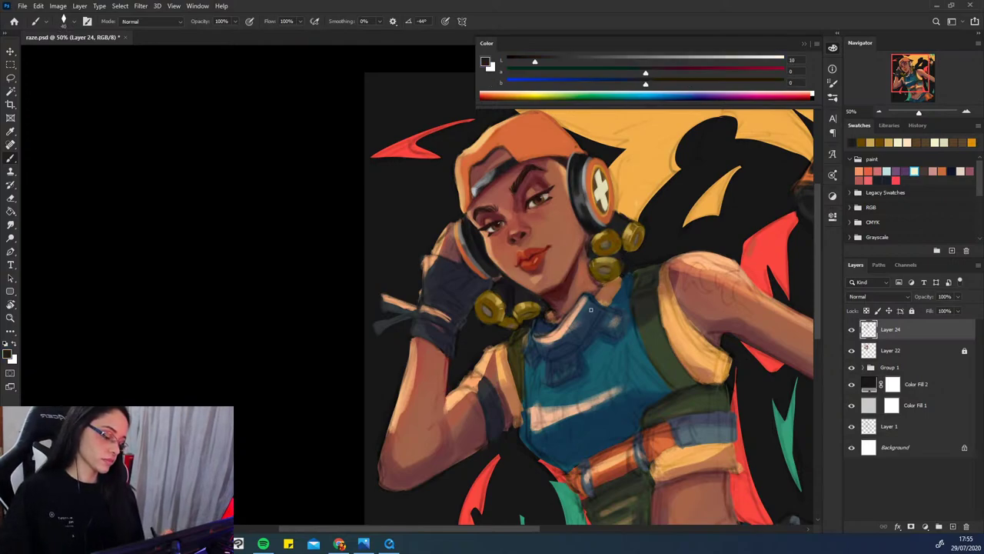
alt+click(614, 256)
alt+click(595, 270)
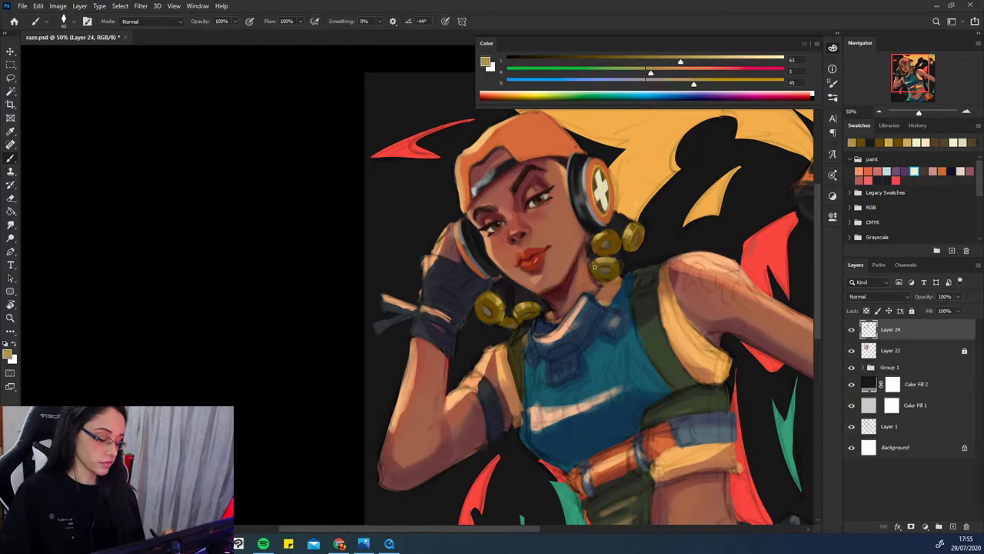
alt+click(593, 263)
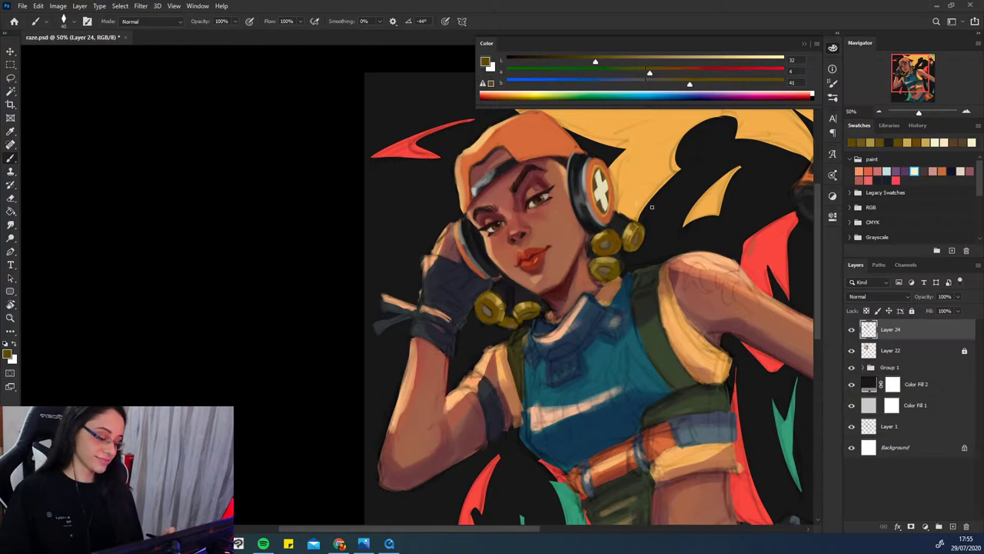
- Paint the hole of the gold ornament beside the gloved hand with a muted grey-purple of L 34, a 4, b -4, darkened to L 19
alt+click(497, 312)
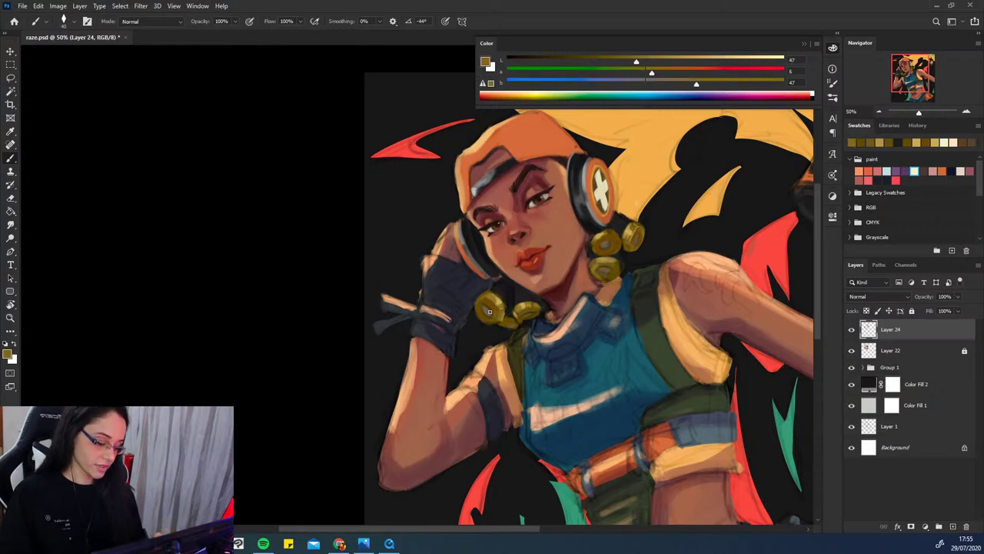
alt+click(488, 308)
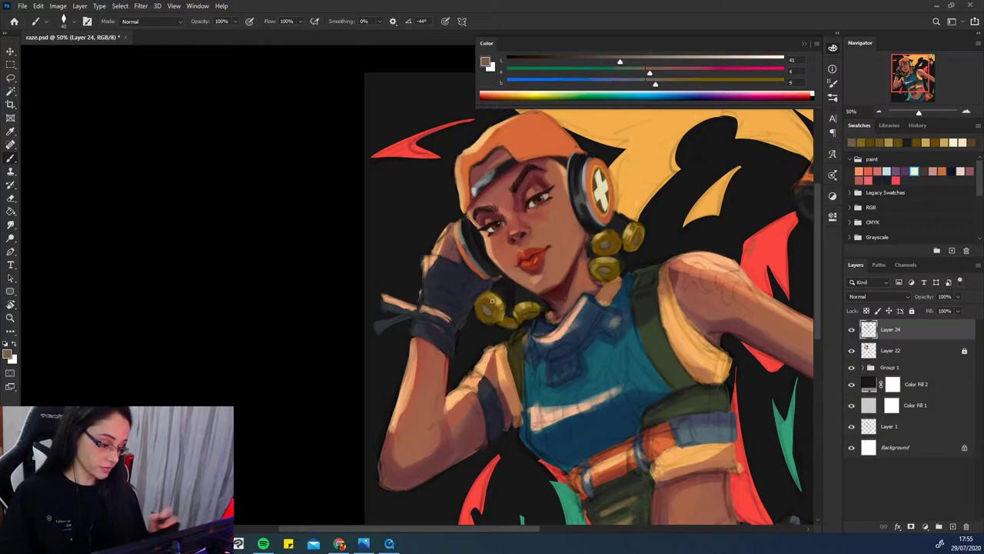
alt+click(487, 314)
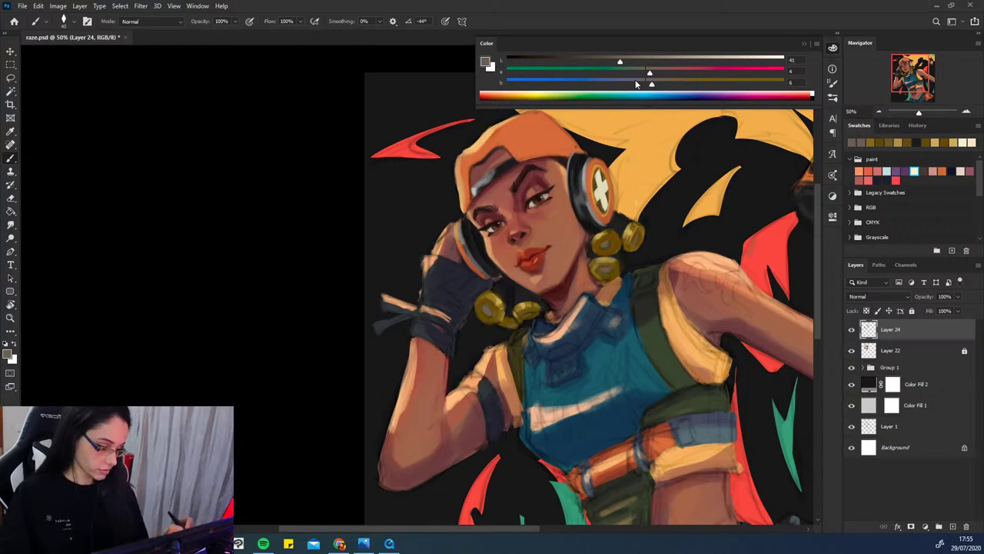
click(641, 82)
click(602, 60)
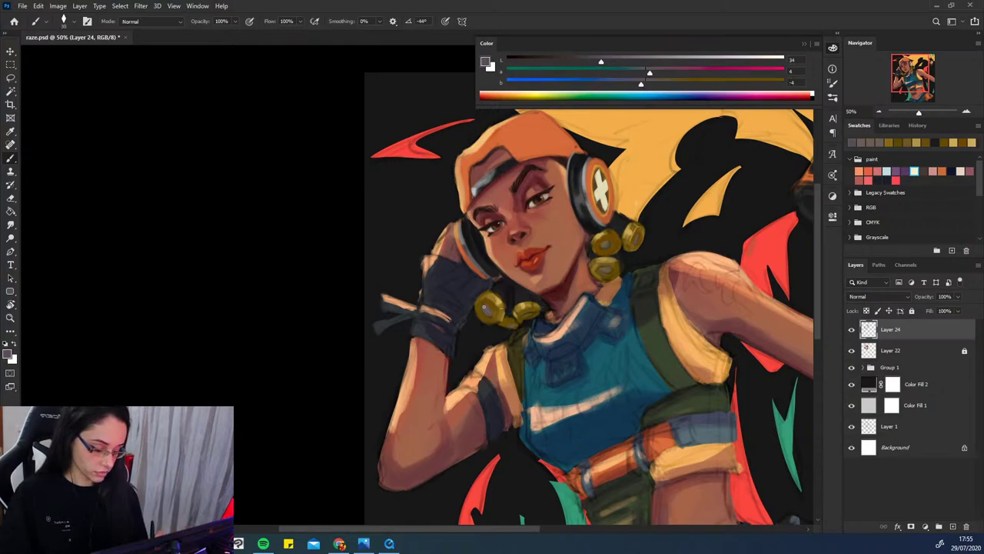
click(560, 61)
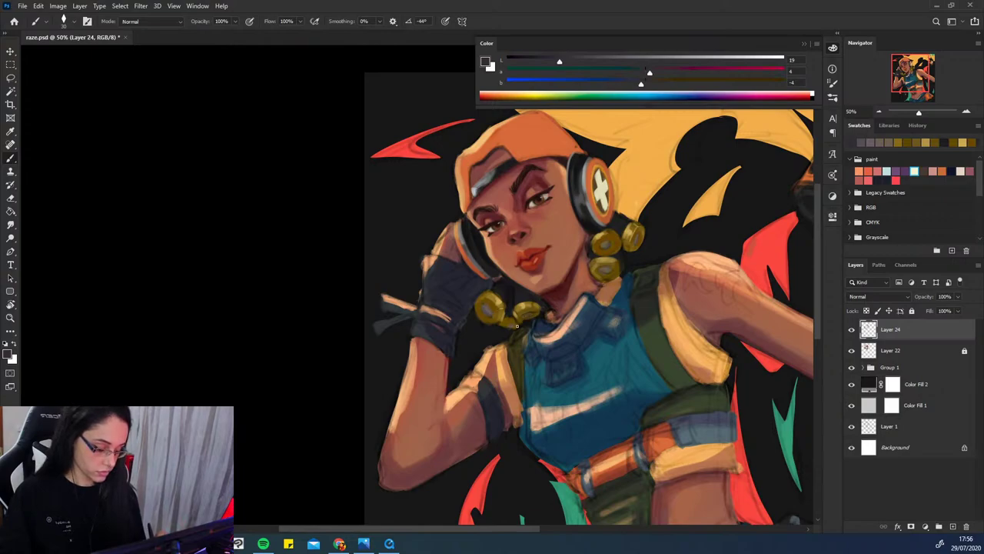
- Touch up the gold ornaments on both sides of the neck with mid, dark and light golds sampled from them
alt+click(506, 322)
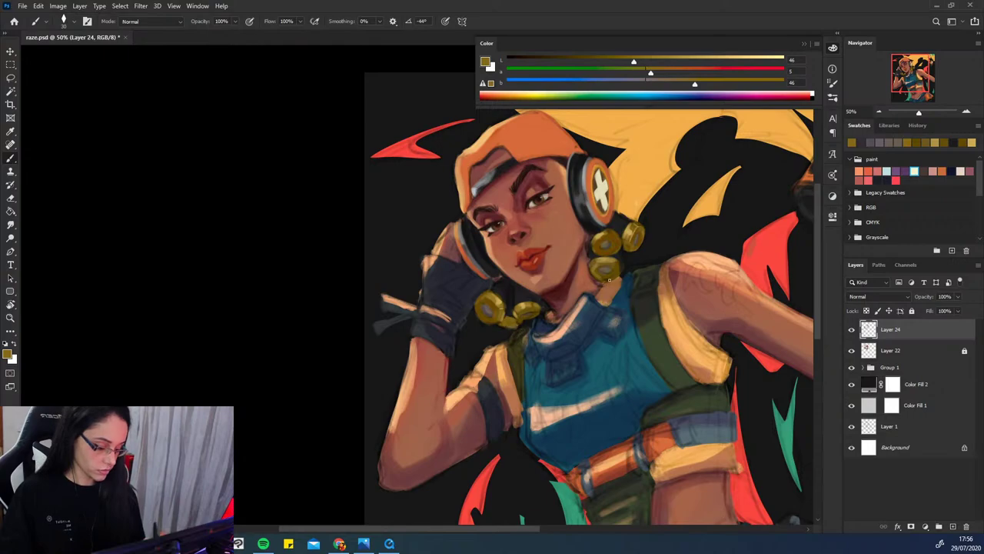
alt+click(638, 230)
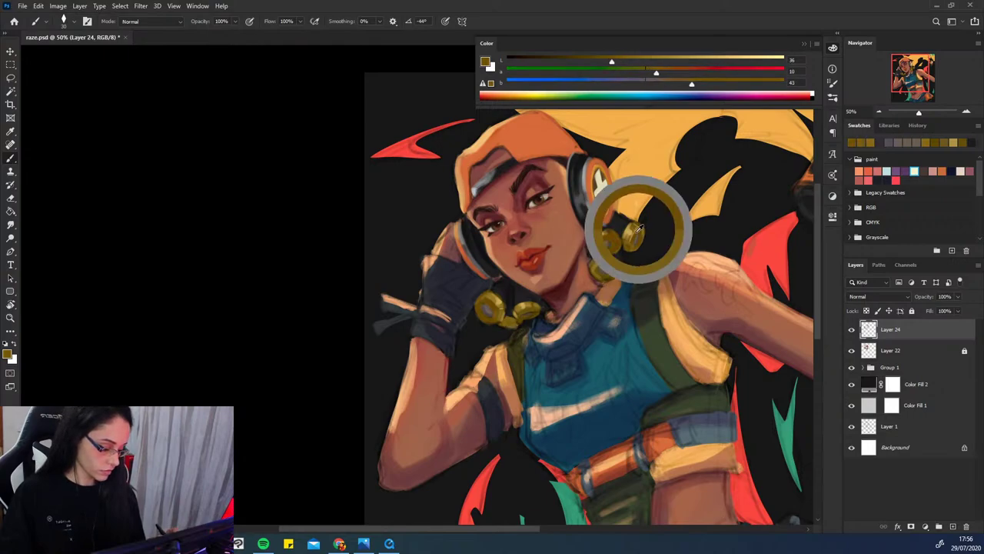
alt+click(601, 260)
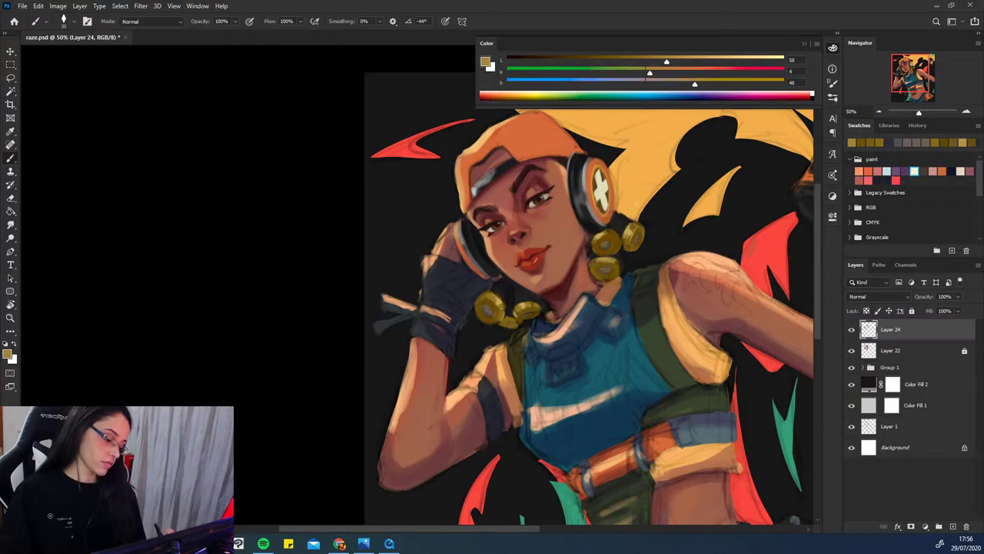
alt+click(608, 256)
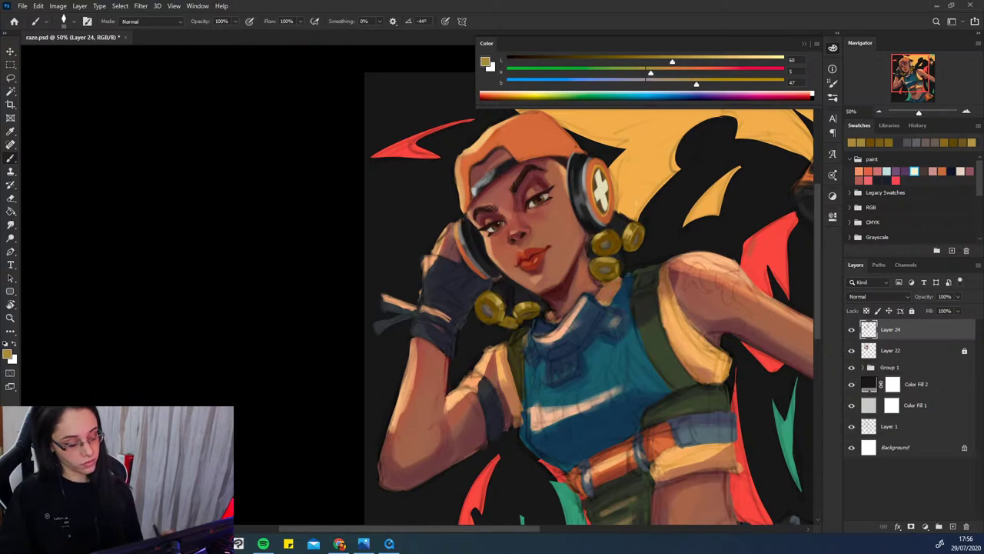
- Mix a dark reddish brown of L 17, a 16, b 14 and adjust the brush size for the ornament details
mouse_move(587, 323)
mouse_down()
mouse_move(580, 334)
mouse_move(578, 289)
mouse_move(580, 351)
mouse_move(580, 330)
mouse_up()
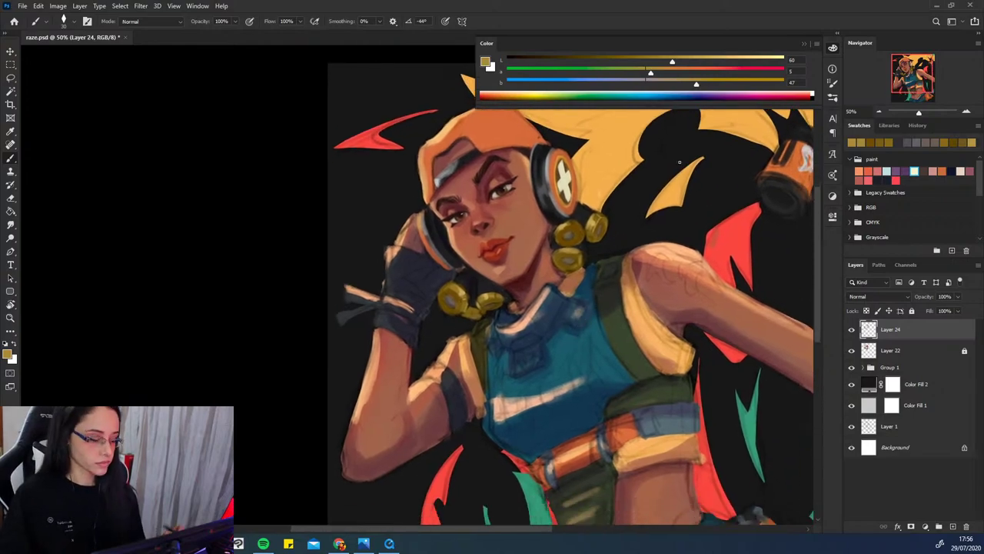
drag(696, 83, 633, 83)
drag(650, 73, 555, 60)
click(660, 83)
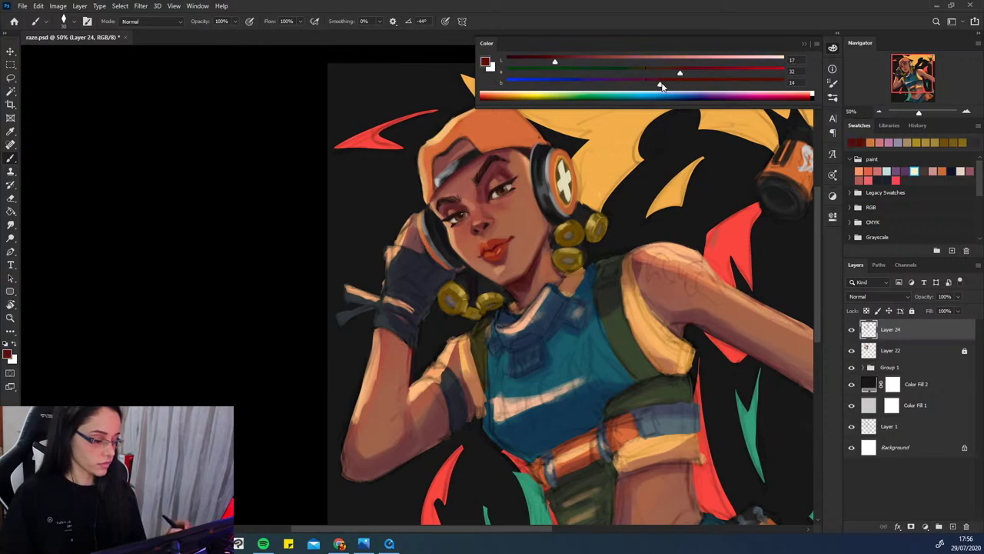
click(662, 72)
key(bracketleft)
key(bracketleft)
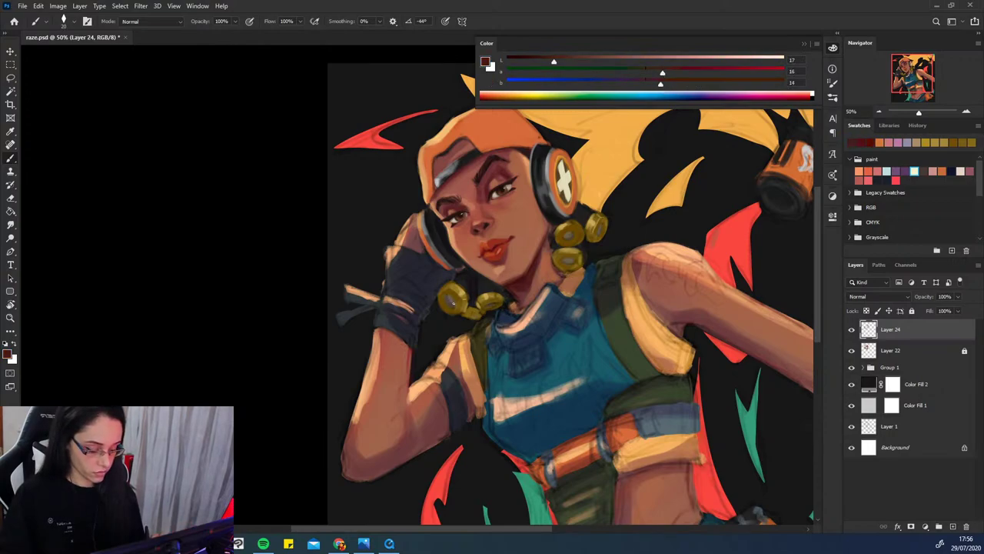
key(bracketright)
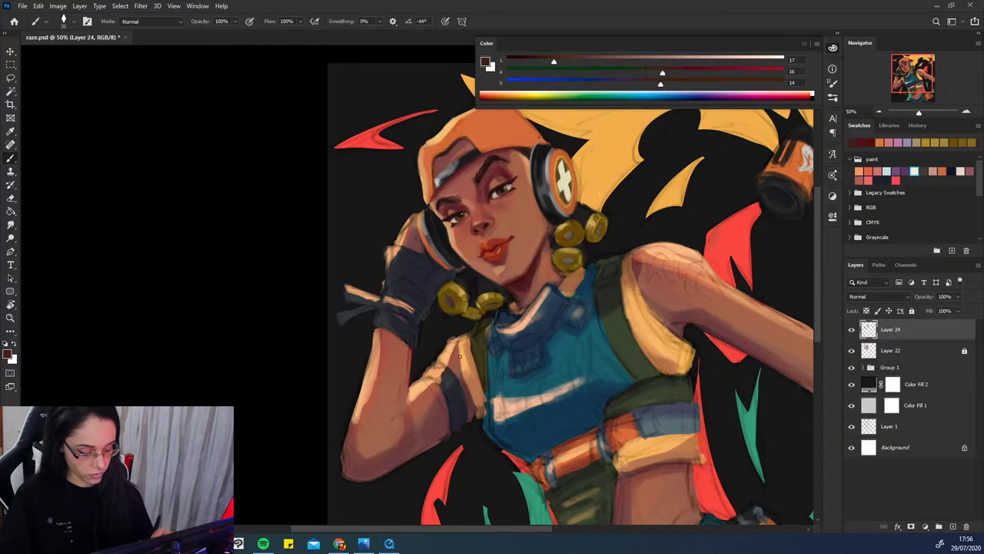
- Paint the holes of the gold ornaments on both sides of the neck with the dark reddish brown
mouse_move(569, 258)
mouse_down()
mouse_move(581, 229)
mouse_move(565, 235)
mouse_move(598, 230)
mouse_up()
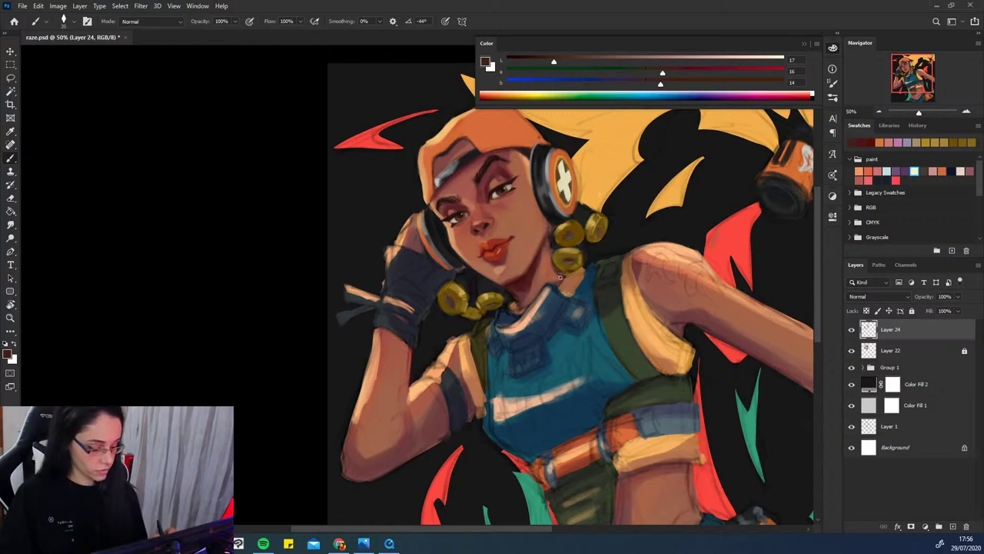
drag(448, 297, 451, 300)
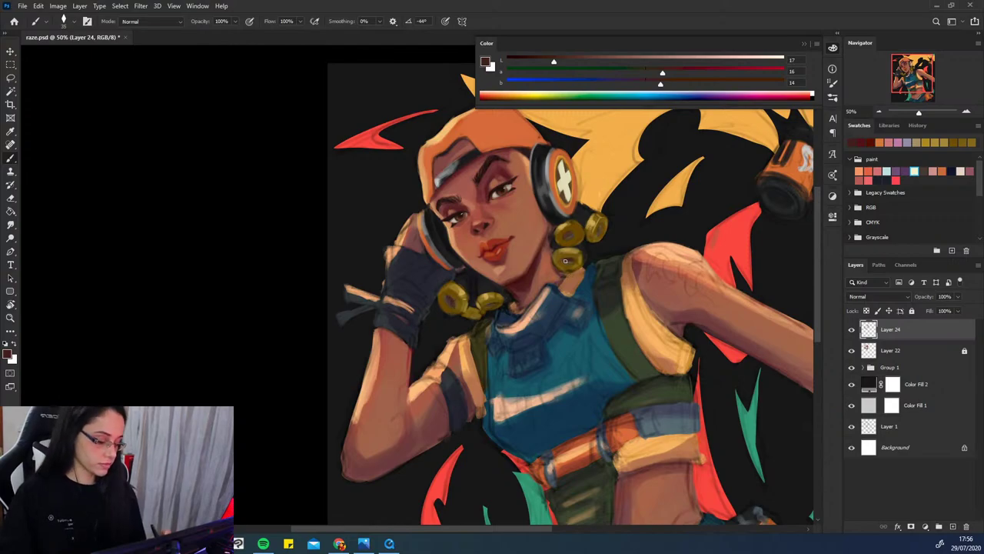
drag(565, 261, 572, 261)
drag(597, 228, 598, 232)
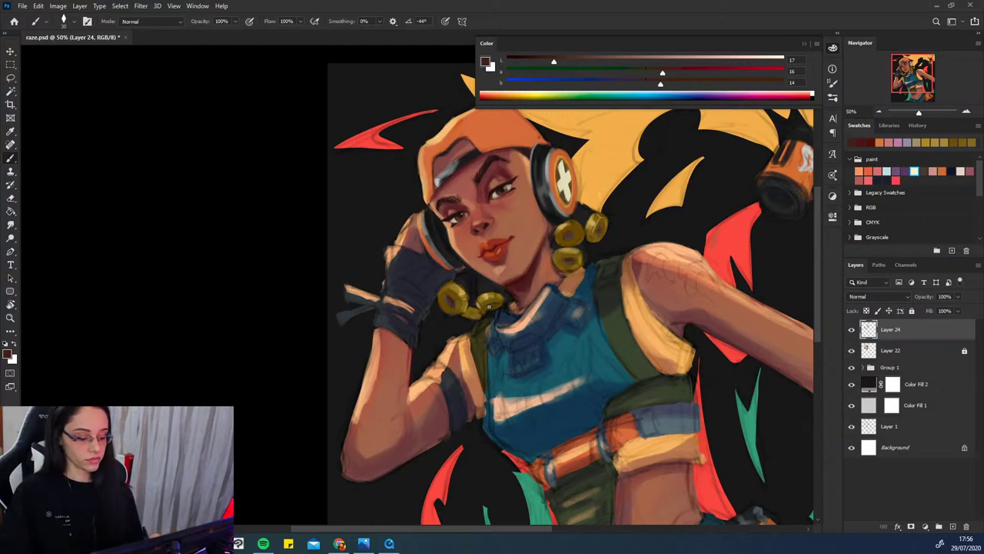
- Compare the whole painting and the head area with Layer 24 hidden and shown
drag(584, 351, 566, 323)
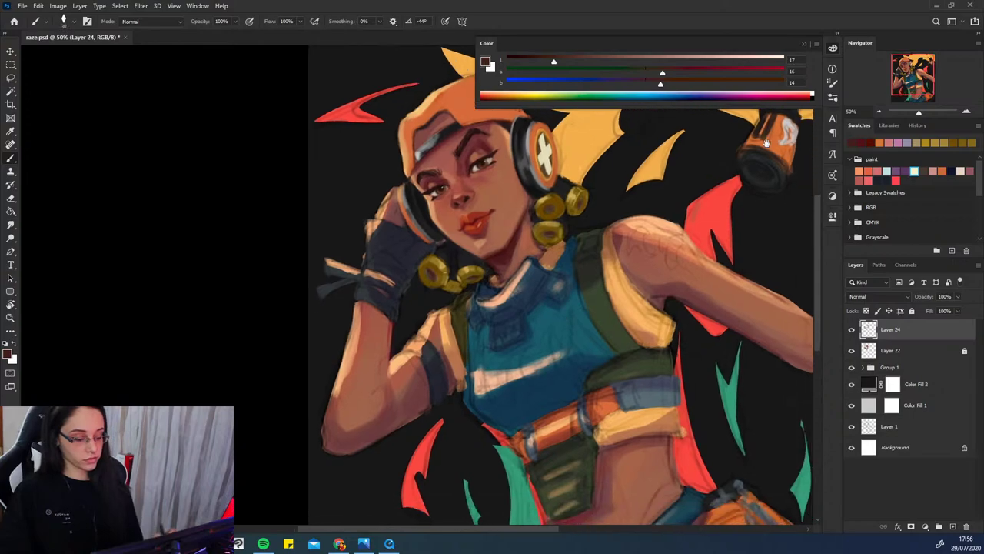
click(879, 112)
drag(738, 308, 718, 328)
click(852, 330)
click(851, 331)
click(852, 331)
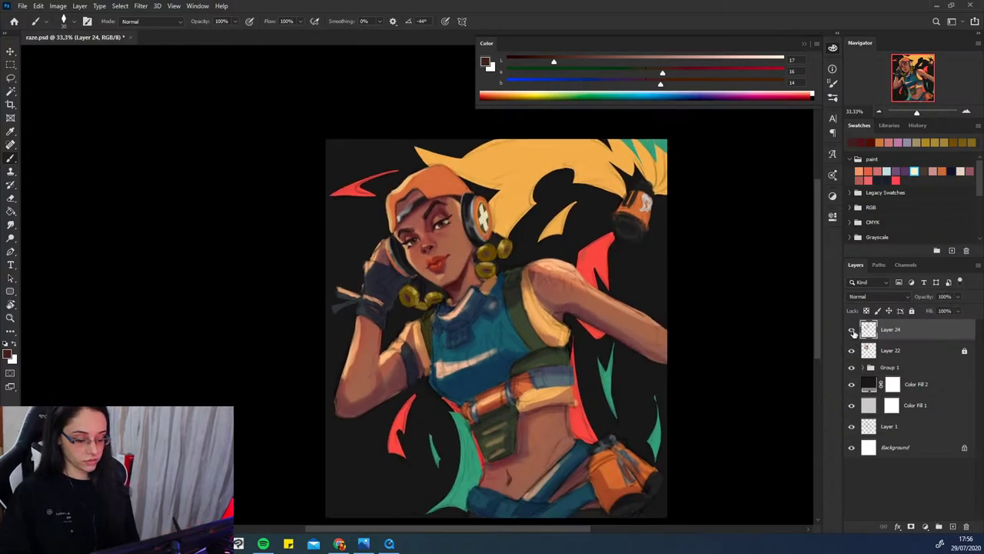
click(851, 331)
click(851, 331)
drag(719, 234, 738, 219)
click(964, 111)
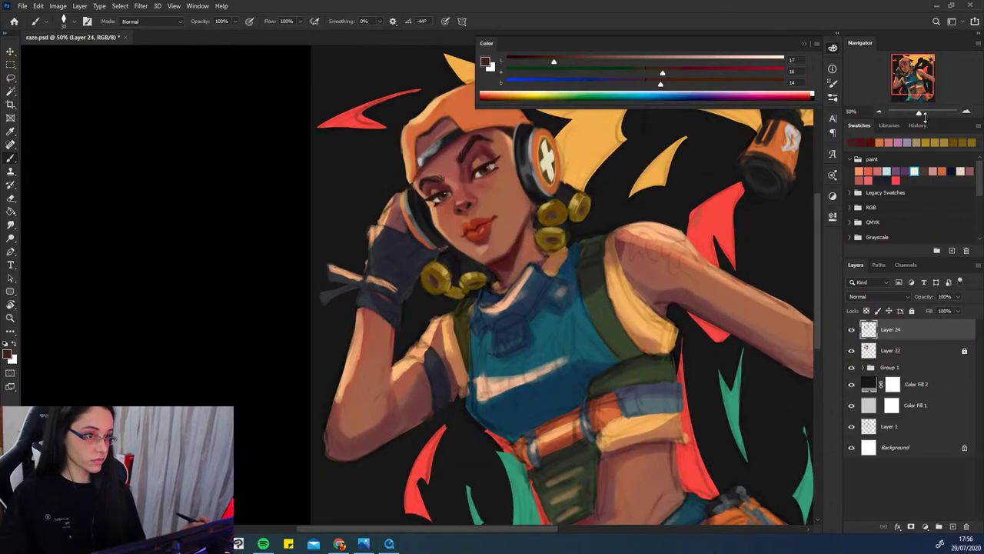
drag(576, 244, 578, 288)
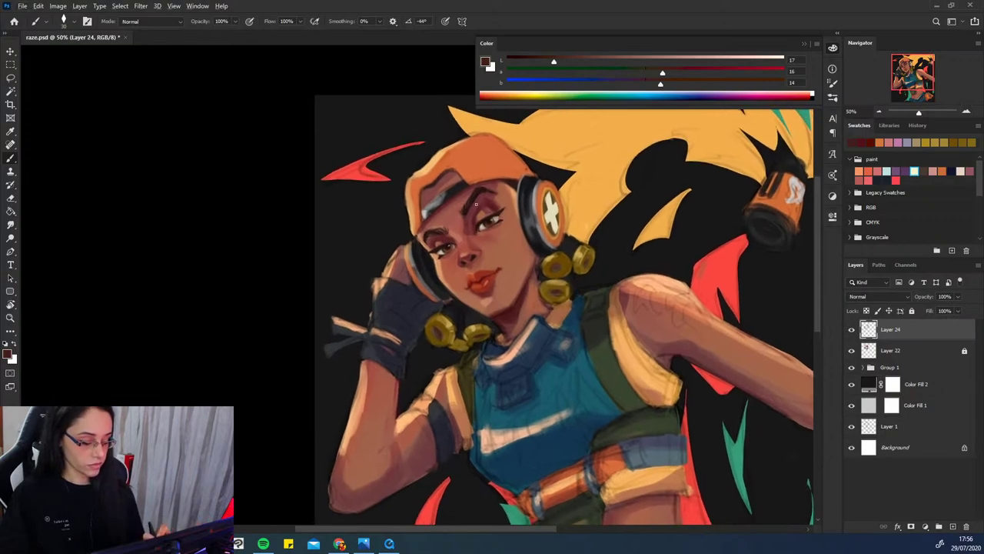
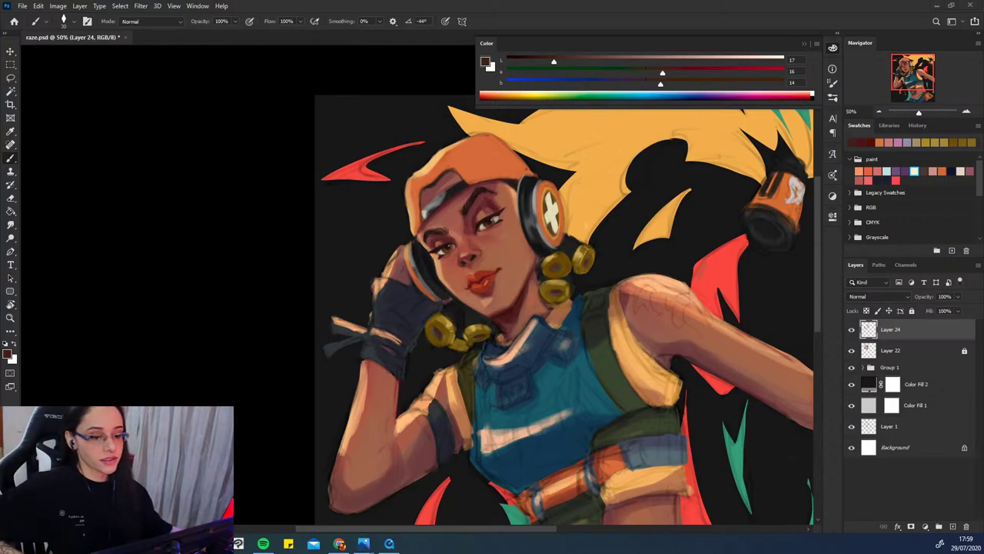
drag(585, 364, 527, 340)
click(851, 330)
click(851, 330)
click(852, 330)
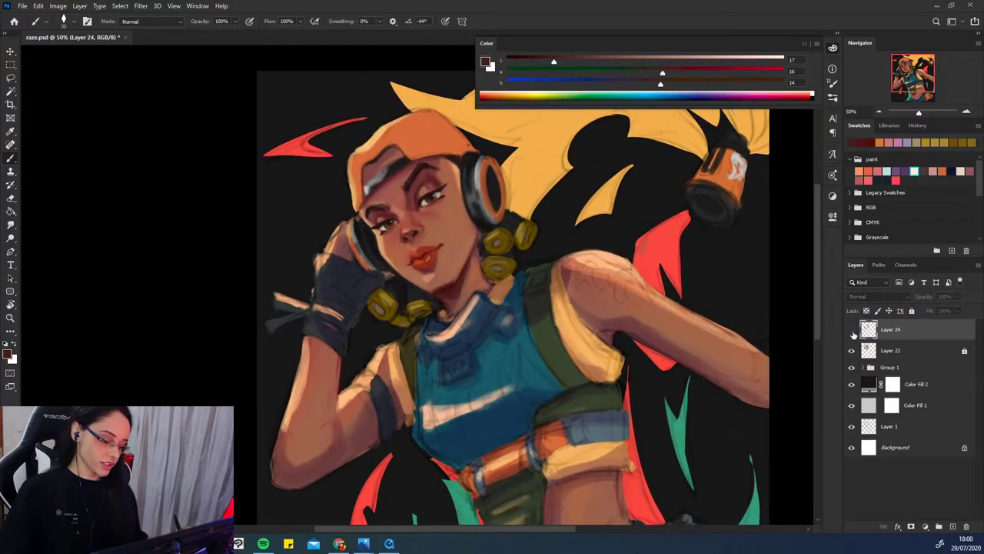
click(851, 330)
- Deepen the holes of the ornaments beneath the headphone with a dark brown of L 11, a 13, b 5, and sample the result
alt+click(498, 238)
click(537, 60)
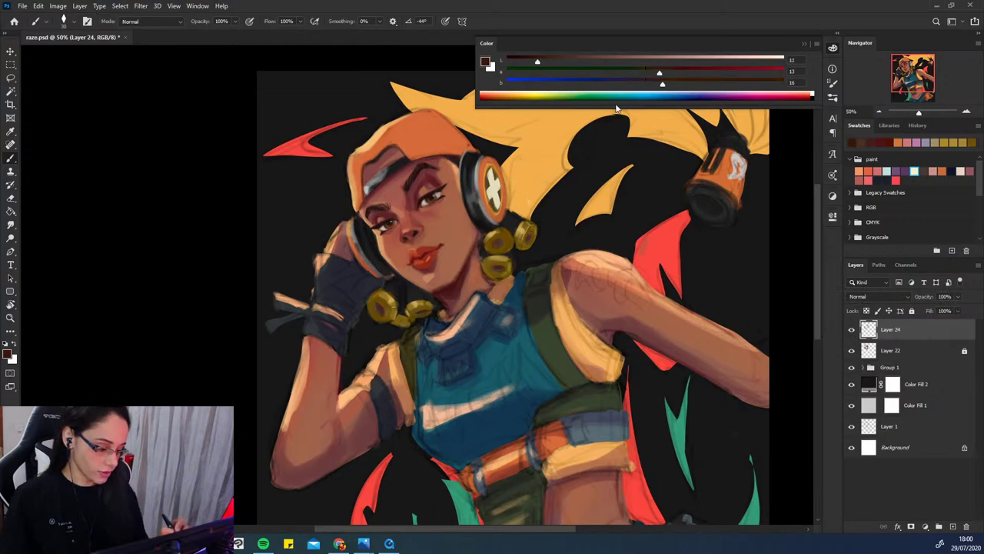
click(651, 83)
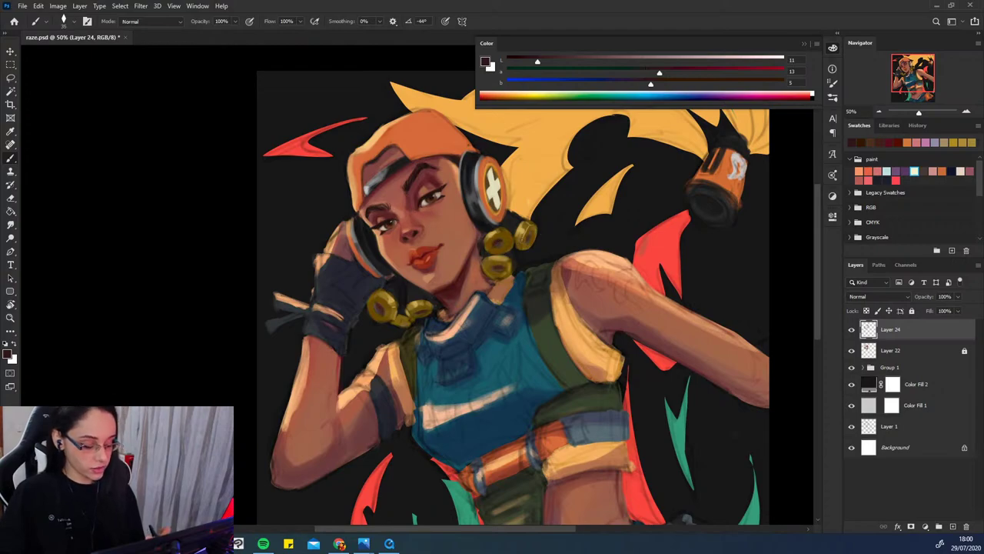
alt+click(499, 243)
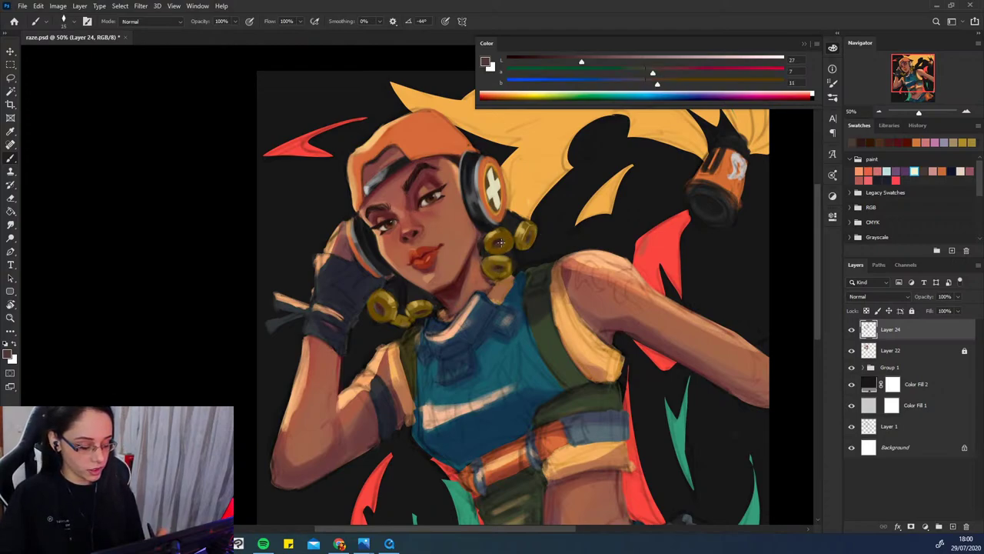
- Mix a near-black brown of L 8, a 3, b 2 and deepen the ornament holes, blending with dark browns sampled from both sides
alt+click(383, 306)
drag(549, 61, 530, 61)
click(649, 83)
click(649, 72)
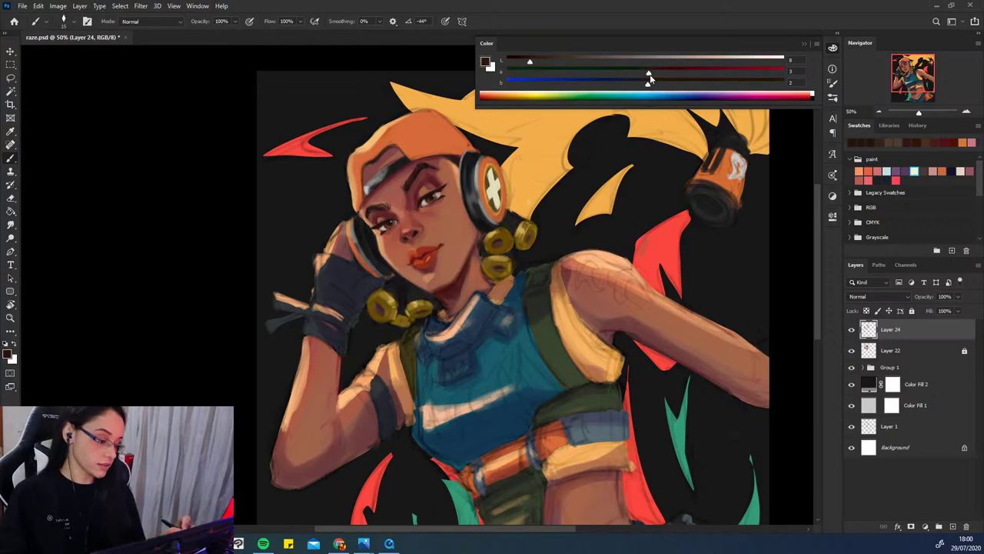
key(bracketright)
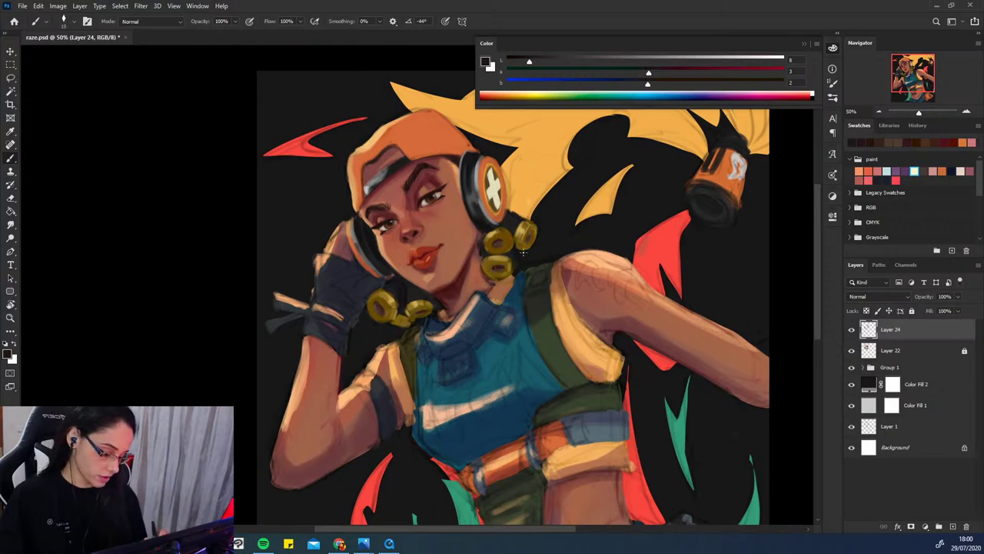
alt+click(535, 232)
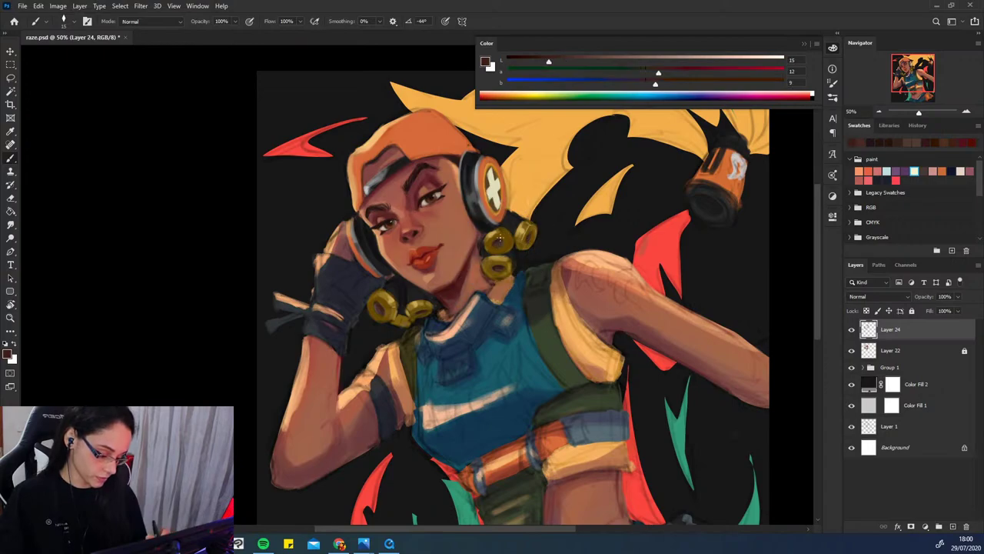
alt+click(379, 310)
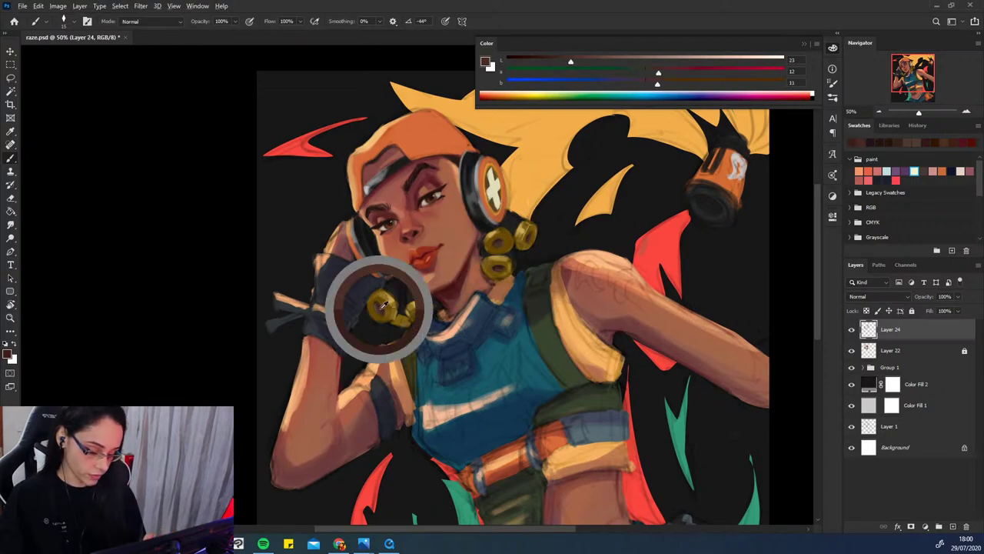
- Refine the rims of the gold ornaments beneath the headphone with light and dark golds sampled from them
alt+click(498, 274)
alt+click(497, 233)
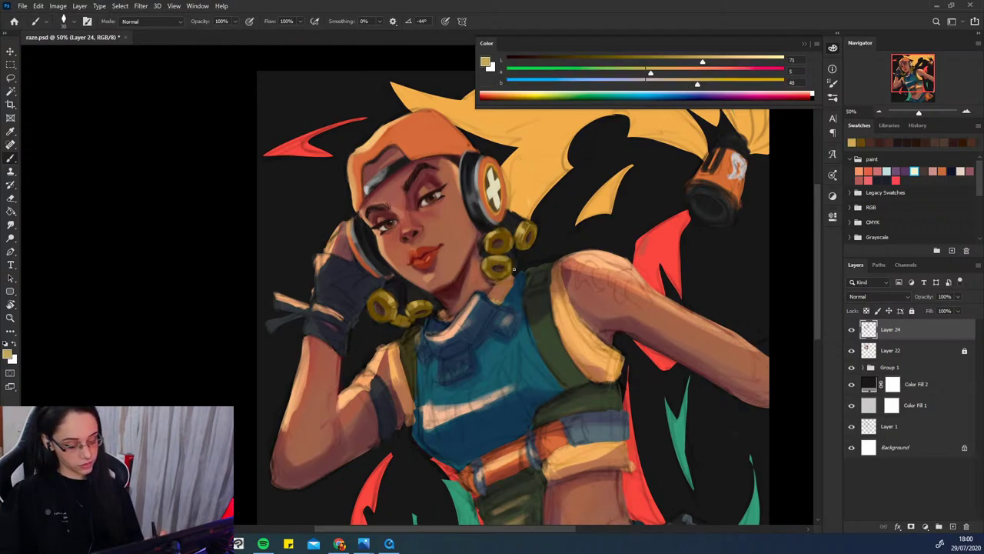
alt+click(491, 279)
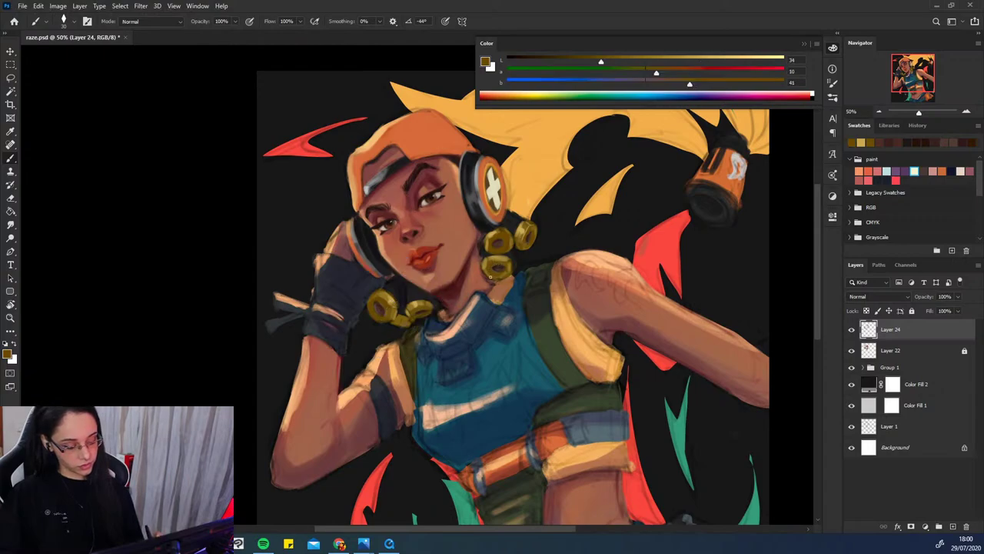
alt+click(486, 267)
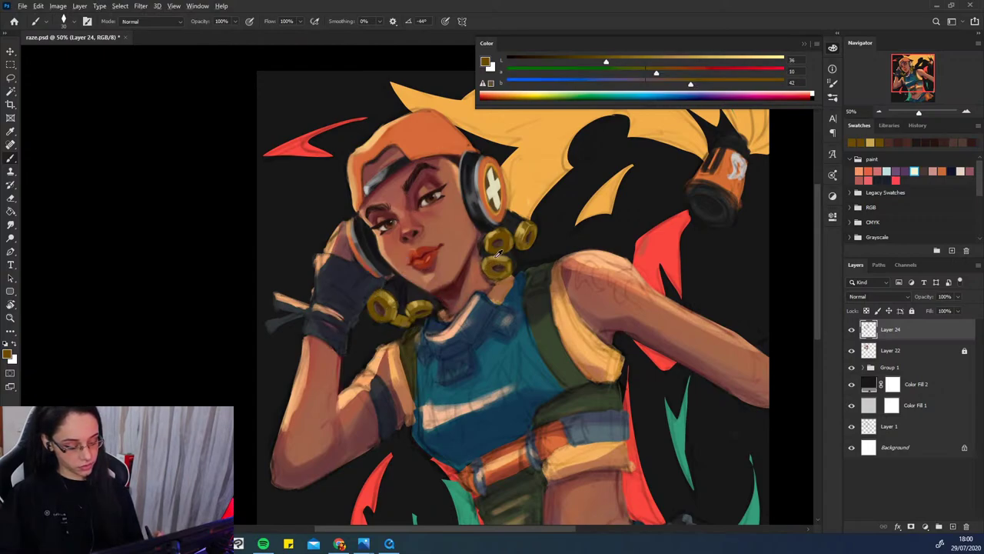
- Mix a pale gold of L 81, a 5, b 44 and add highlights to the ornaments with a smaller brush
alt+click(498, 254)
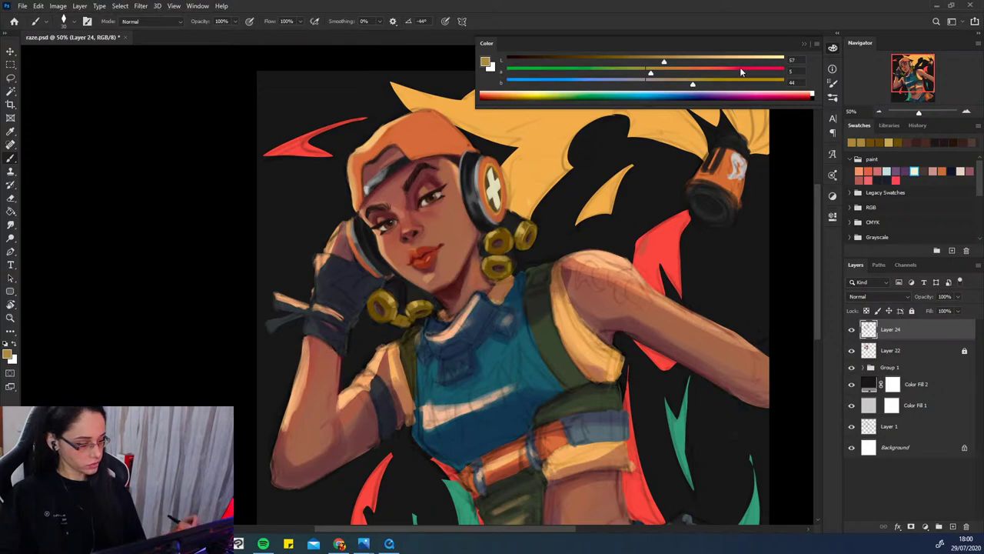
alt+click(499, 256)
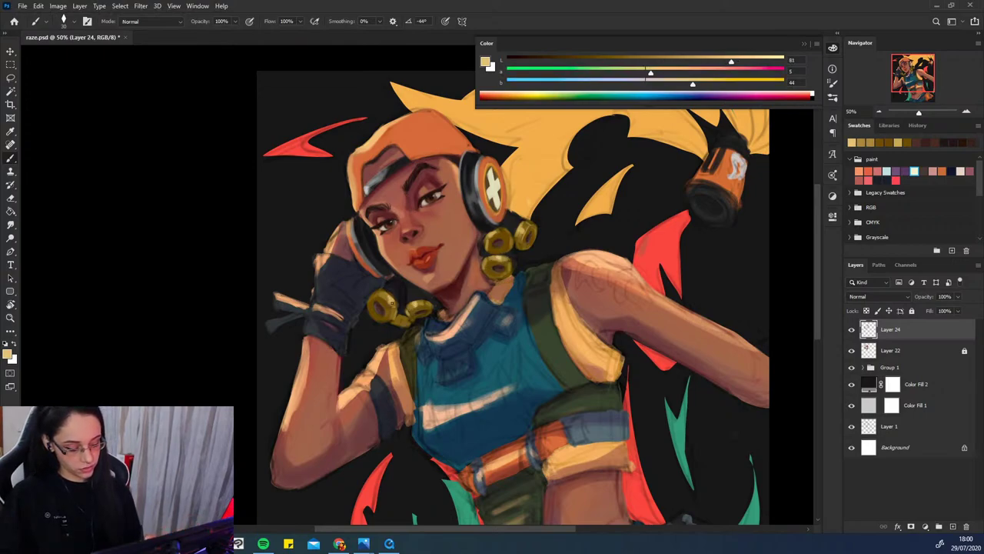
key([)
key([)
key([)
drag(486, 268, 487, 260)
alt+click(487, 262)
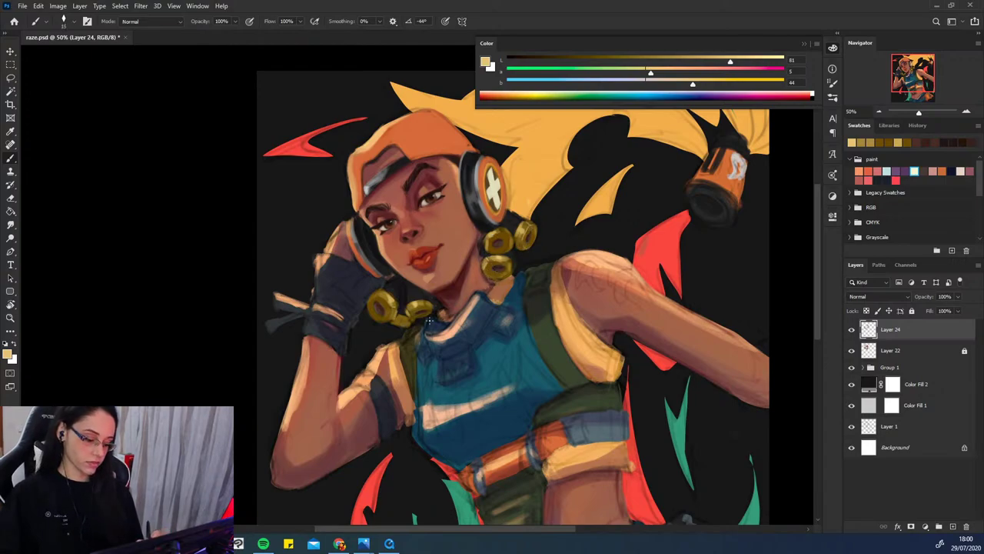
- Compare the painting with Layer 24 hidden and shown
drag(517, 383, 572, 327)
click(852, 334)
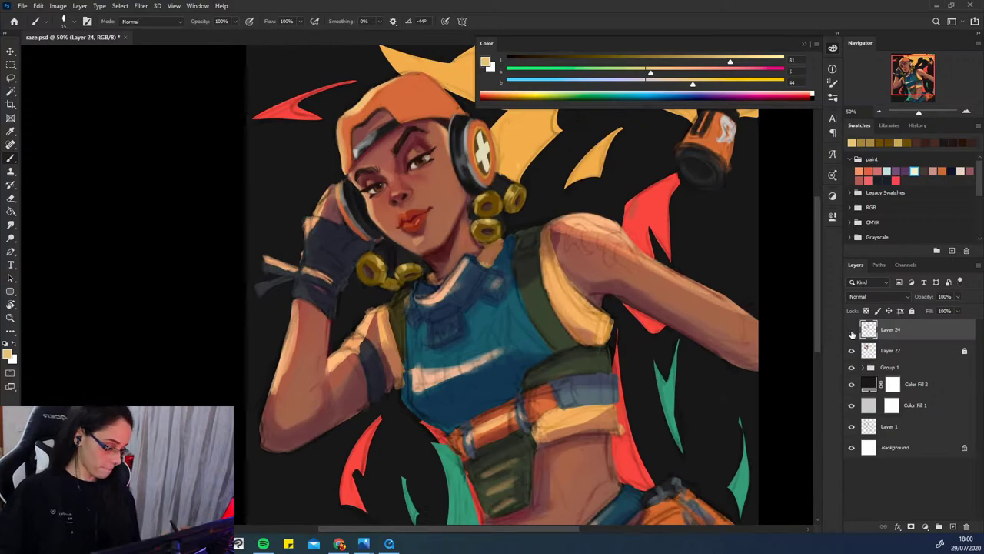
click(852, 333)
drag(780, 194, 762, 223)
drag(598, 295, 651, 275)
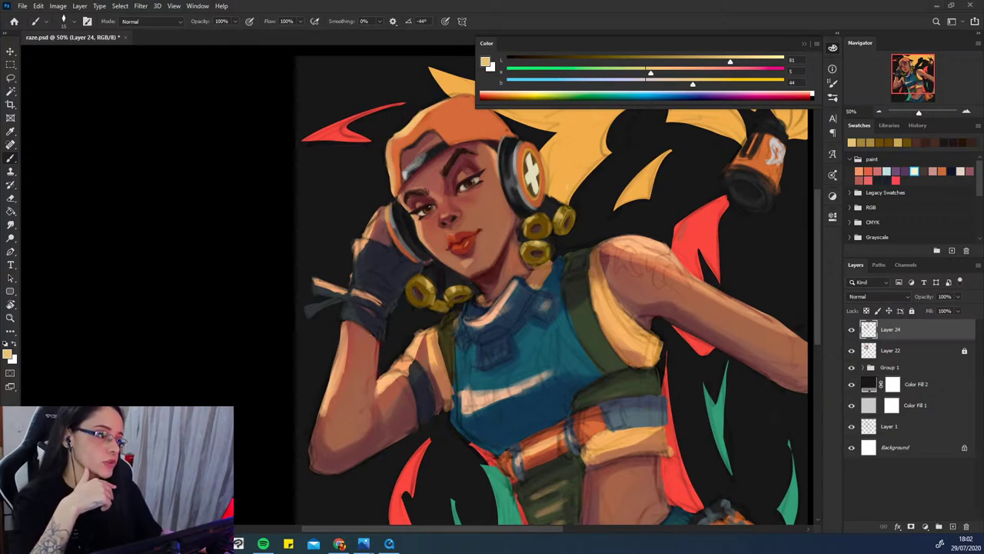
- Add fine pale gold highlights to the ornaments beneath the headphone with a very small brush
drag(532, 253, 507, 233)
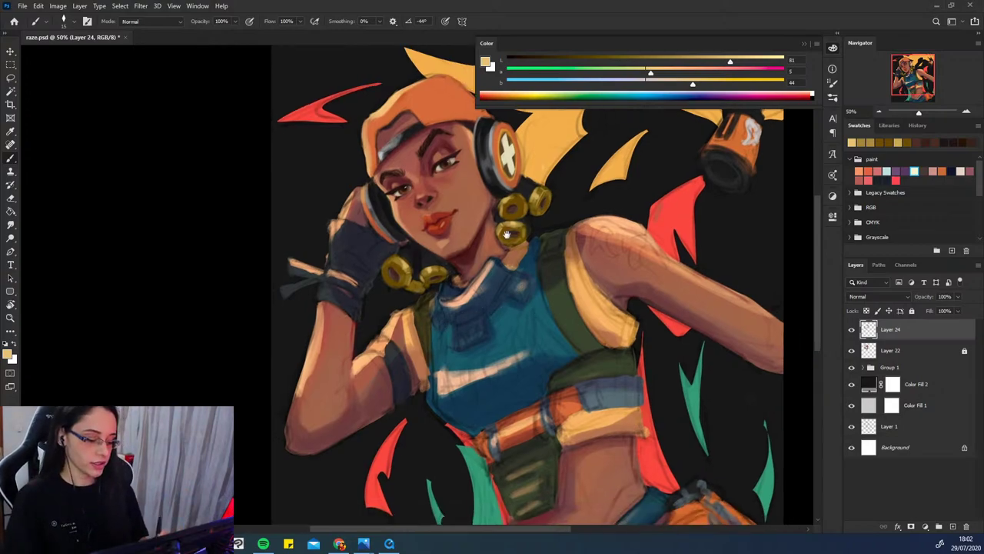
key(h)
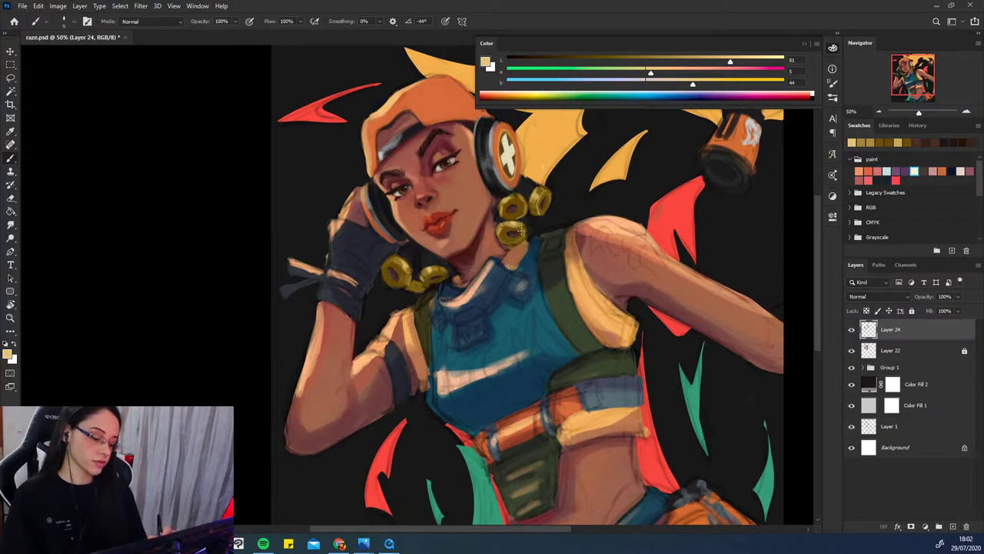
drag(491, 286, 502, 330)
drag(588, 371, 583, 335)
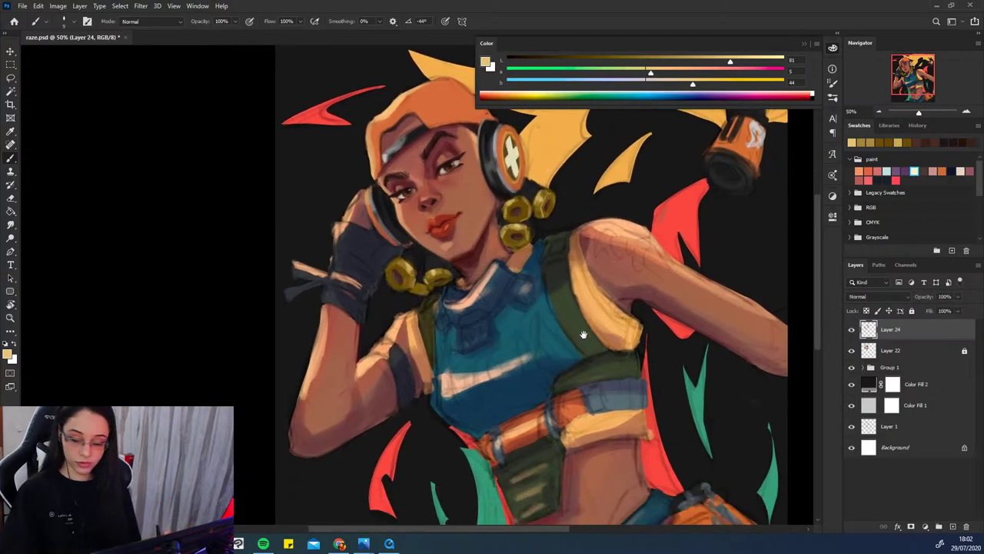
- Paint a red accent along the collar edge of the blue top with a larger brush and the red sampled from the background shape
key(])
key(])
key(])
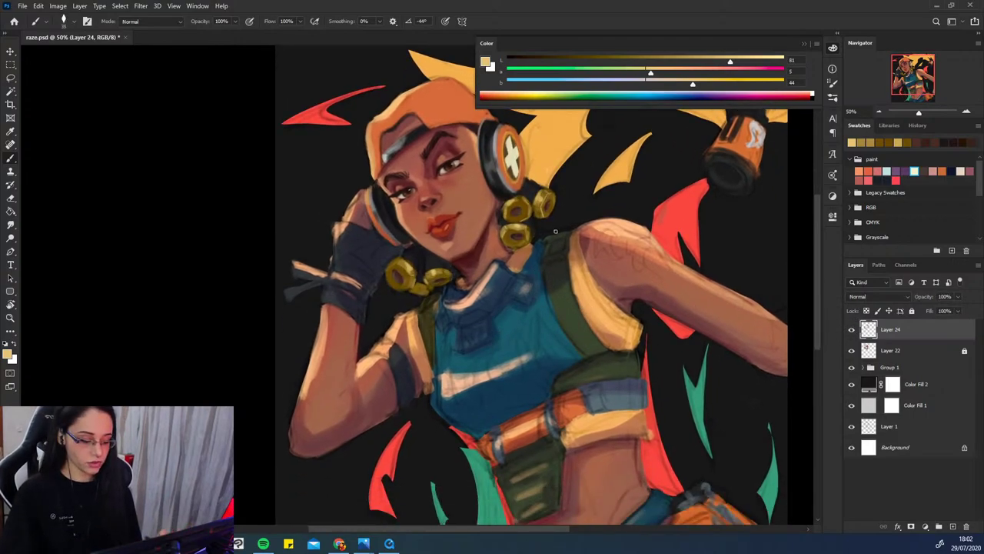
alt+click(504, 271)
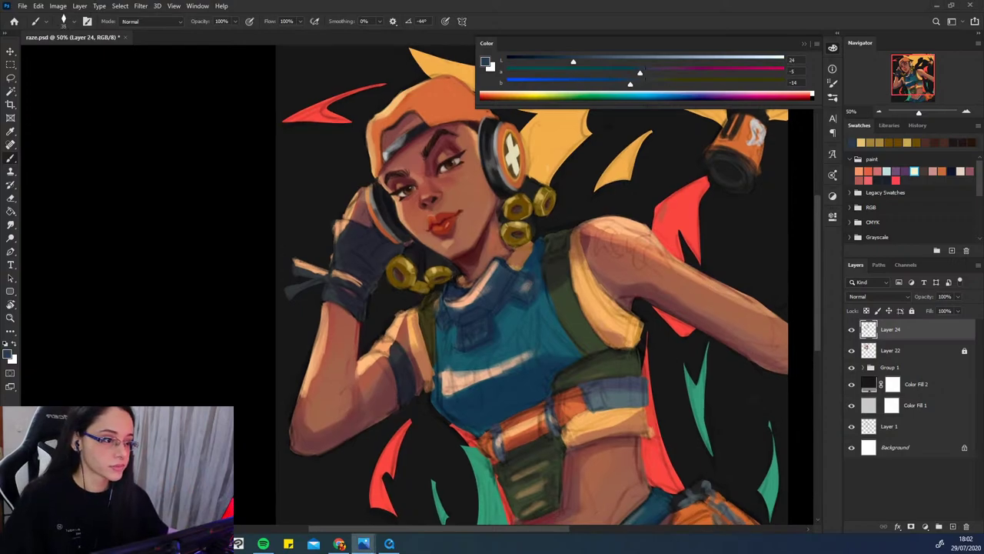
alt+click(663, 434)
mouse_move(501, 262)
mouse_down()
mouse_move(514, 282)
mouse_move(513, 273)
mouse_up()
key(ctrl+z)
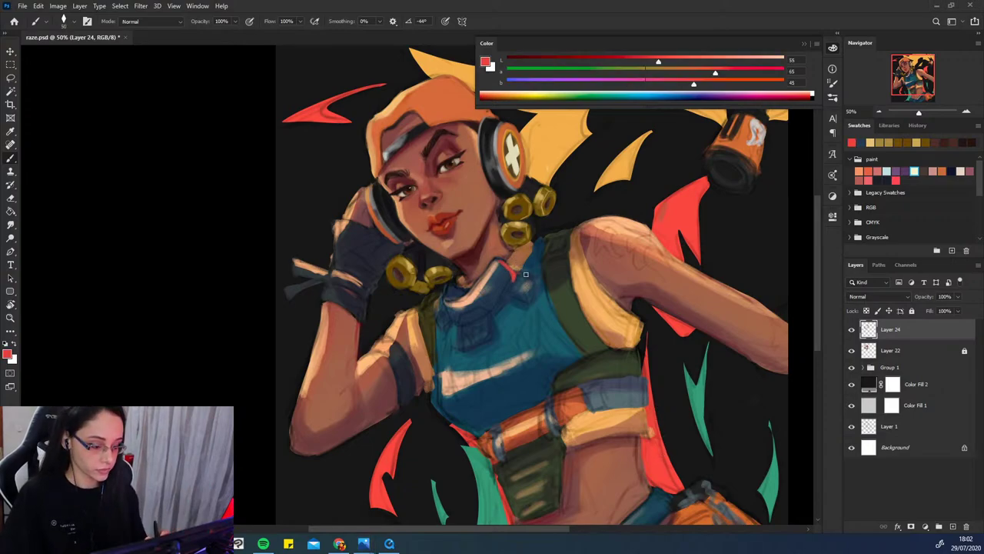
- Paint a small light orange patch below the red collar accent, using the colour sampled from the shoulder area
alt+click(582, 273)
key([)
mouse_move(513, 283)
mouse_down()
mouse_move(517, 295)
mouse_move(514, 279)
mouse_up()
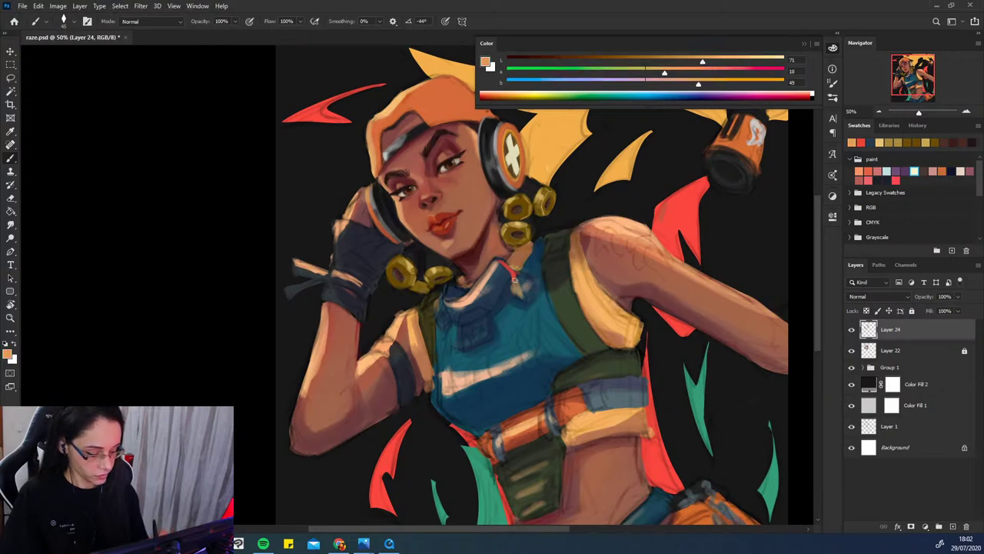
- Mix a dark blue of L 15, a -8, b -22, lower it to L 6, and darken the flap below the collar
alt+click(520, 280)
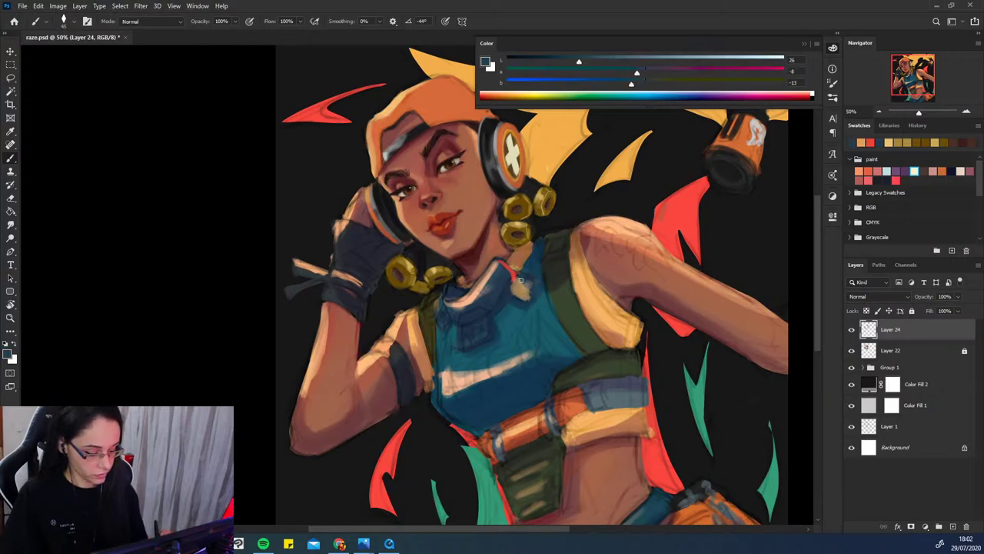
drag(579, 61, 550, 61)
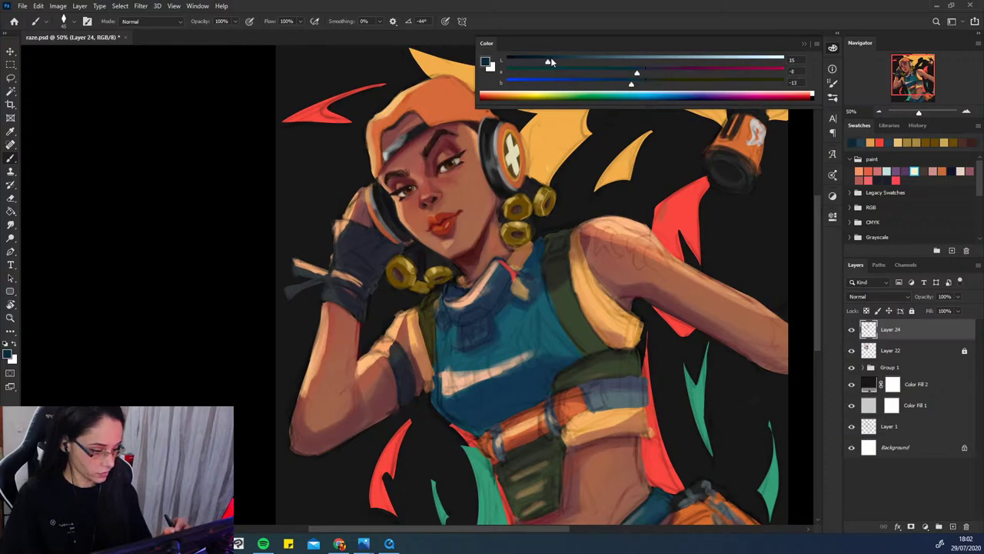
drag(632, 83, 622, 83)
key([)
key([)
key([)
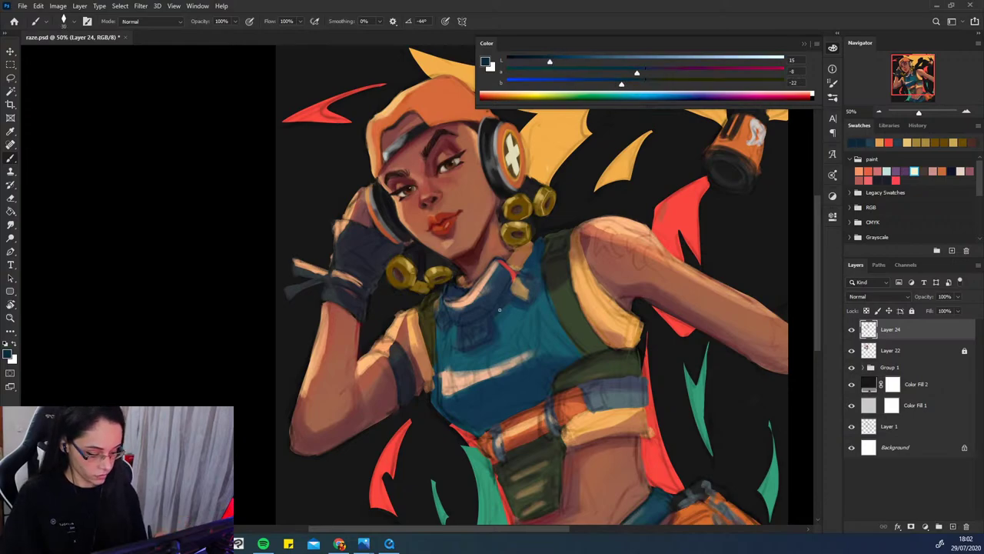
click(524, 60)
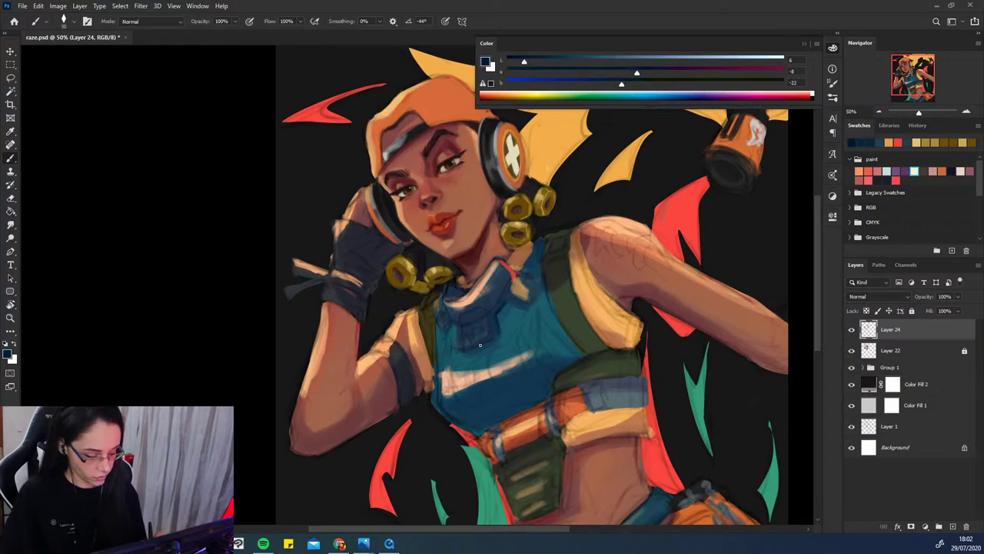
- Define the edges and planes of the flap below the collar with dark blues sampled from it
alt+click(499, 321)
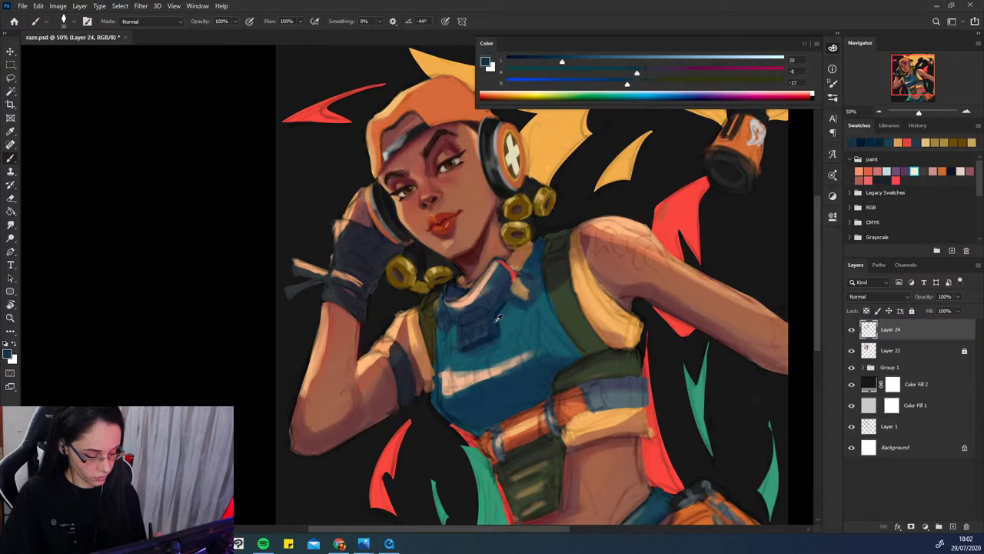
alt+click(497, 330)
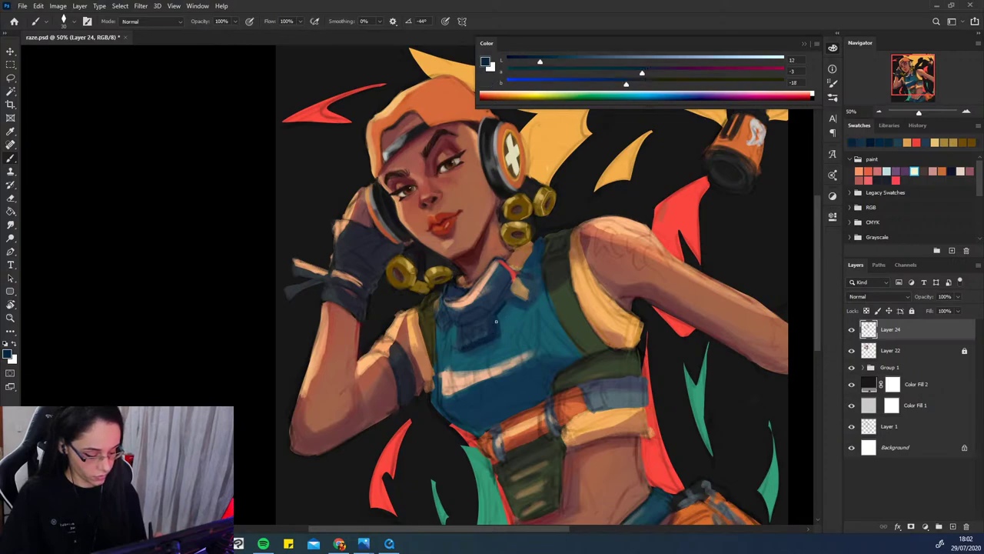
alt+click(494, 313)
drag(481, 306, 489, 255)
alt+click(482, 287)
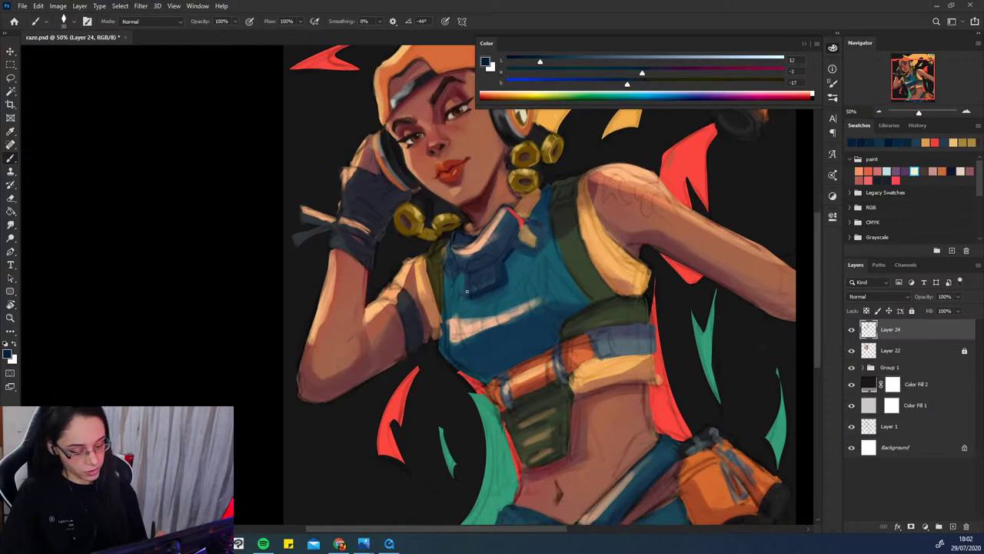
alt+click(480, 274)
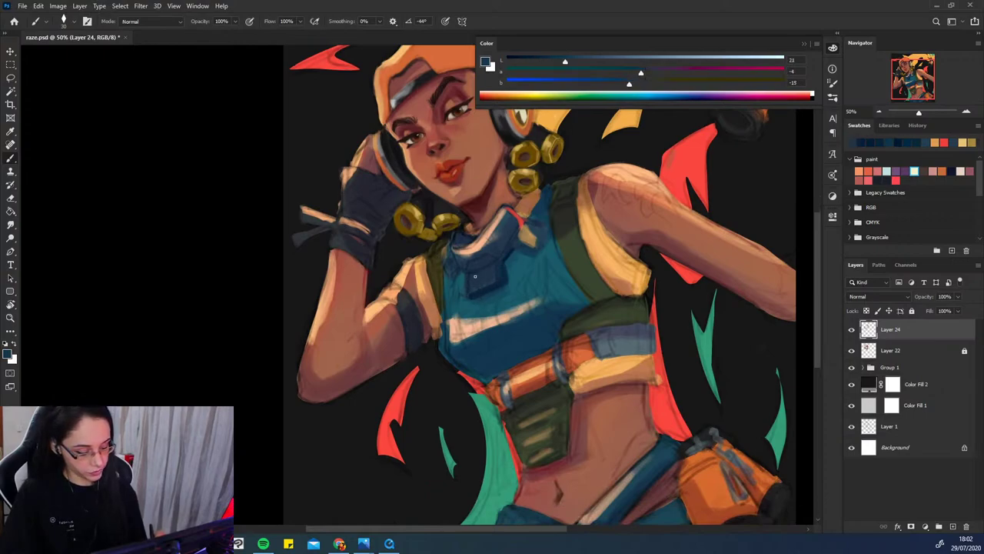
alt+click(487, 289)
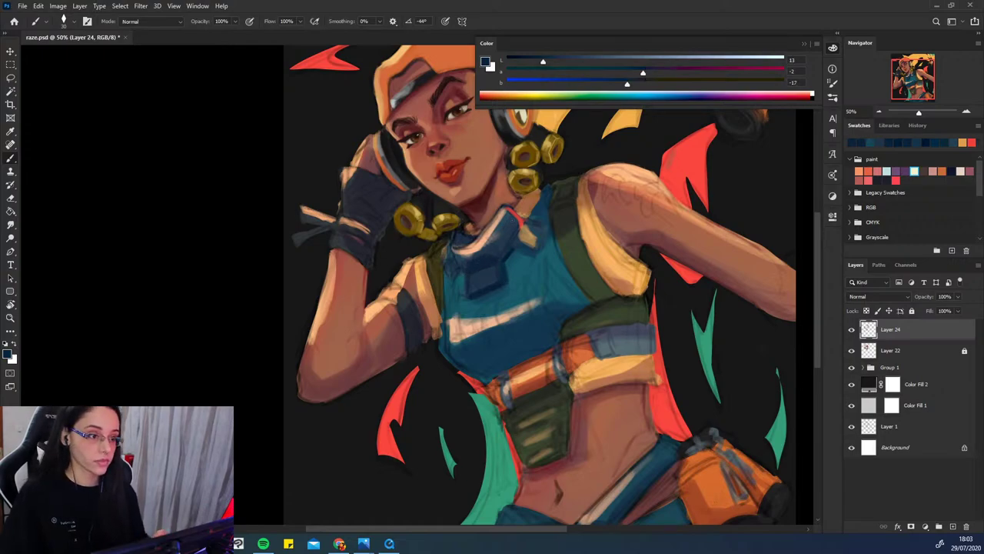
- Sharpen the collar's peach highlight and repaint its folded blue surface with sampled dark blues
alt+click(465, 253)
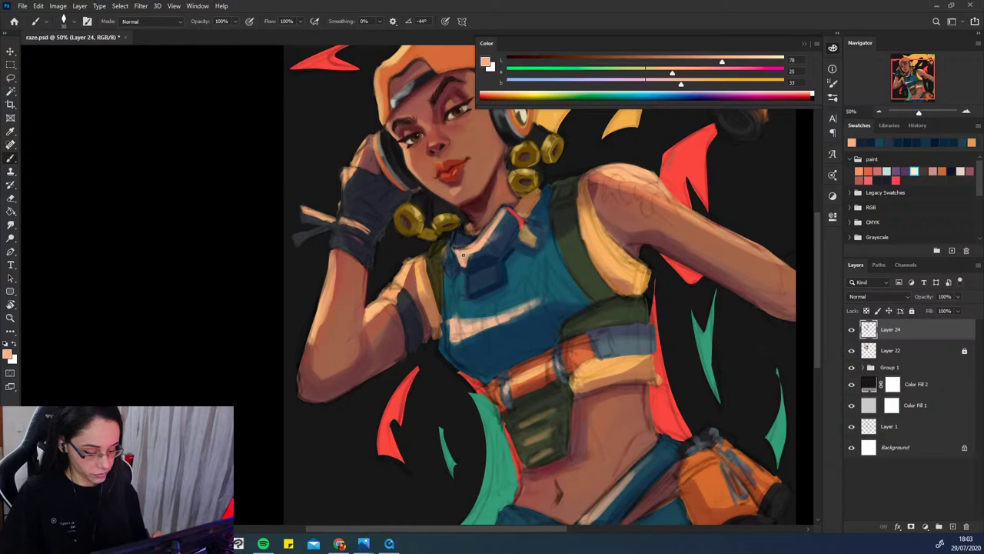
alt+click(488, 244)
mouse_move(487, 244)
mouse_down()
mouse_move(466, 263)
mouse_move(476, 255)
mouse_up()
alt+click(499, 224)
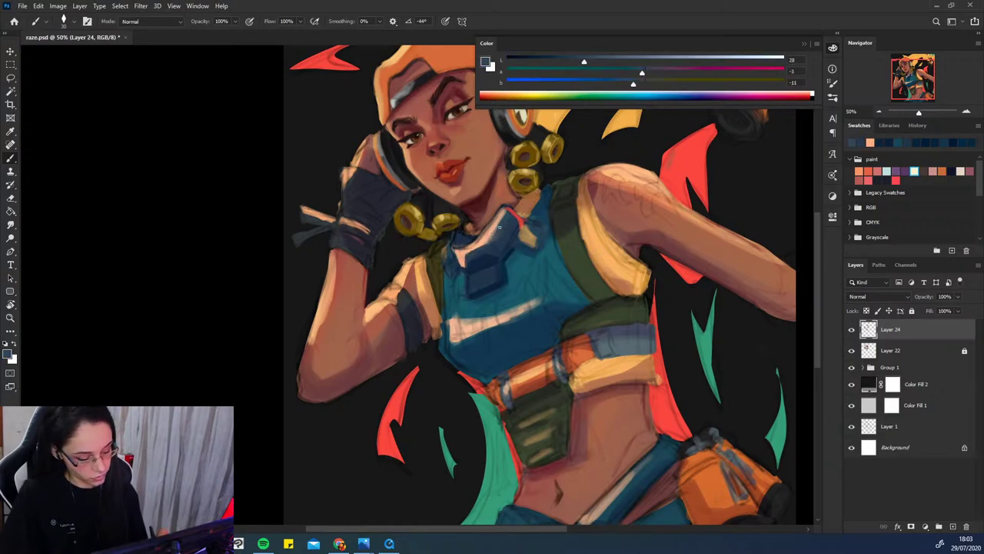
alt+click(502, 270)
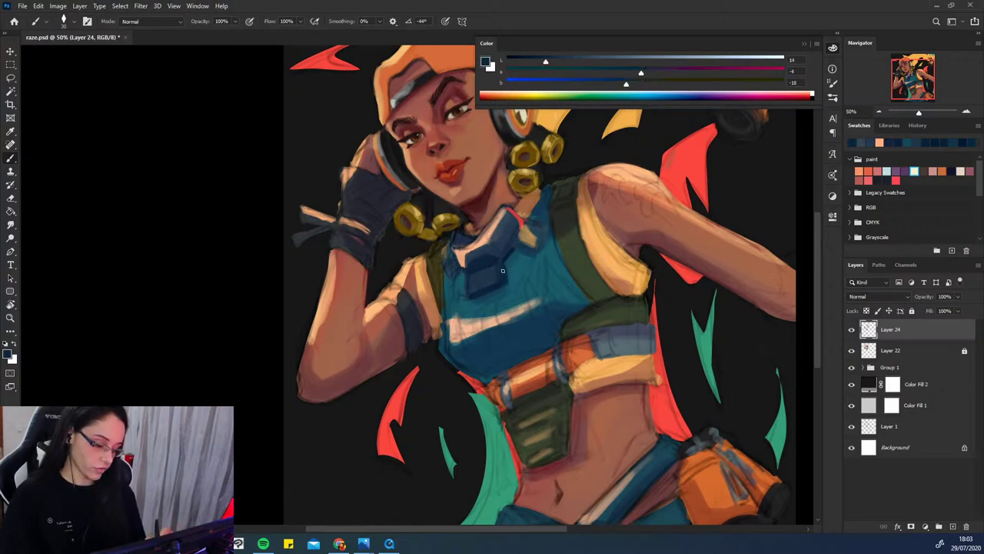
drag(527, 296, 515, 348)
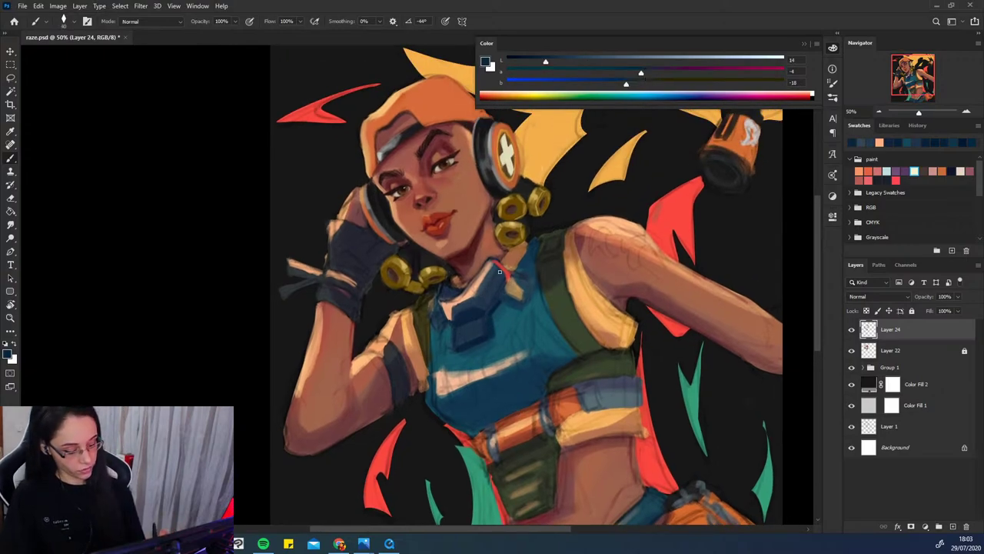
drag(494, 272, 481, 294)
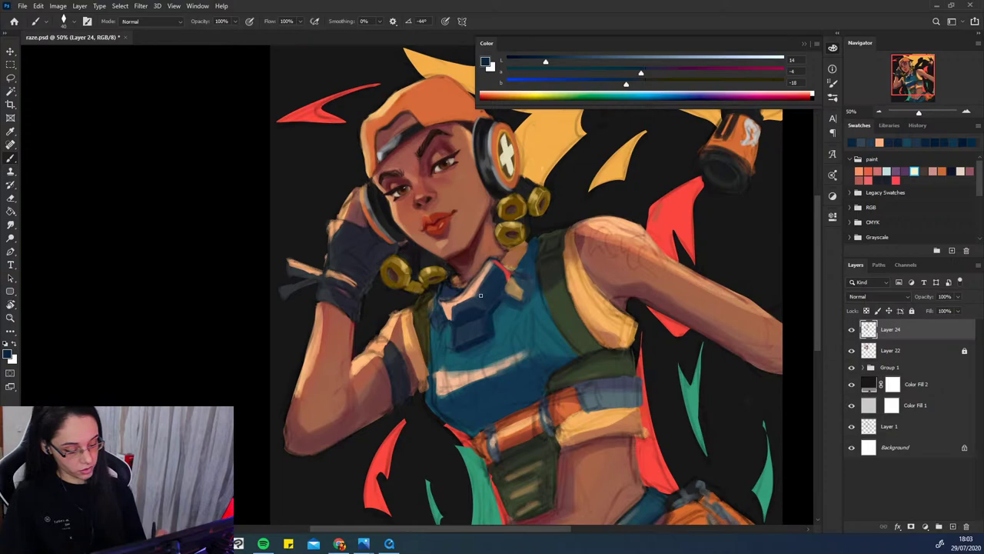
key(ctrl+minus)
key(ctrl+minus)
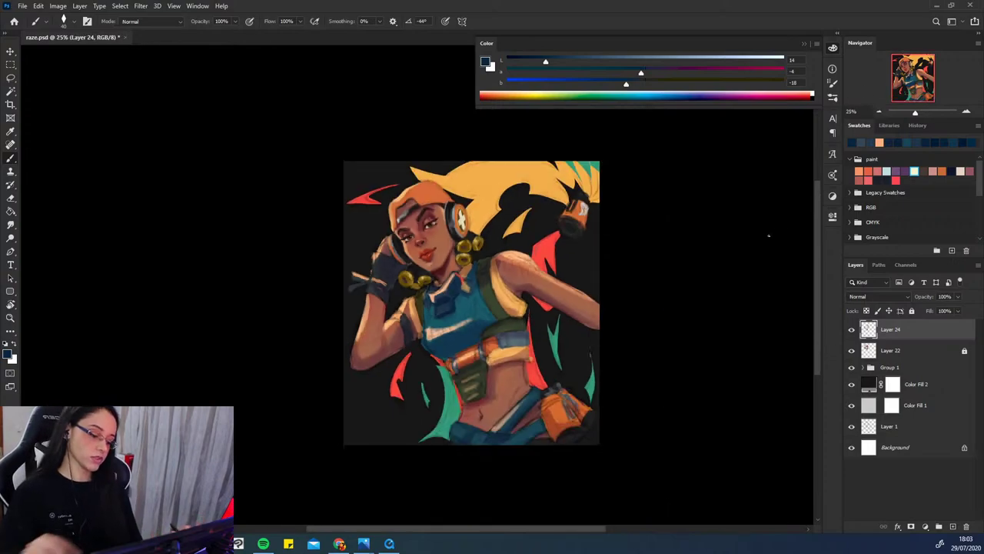
click(801, 97)
click(801, 99)
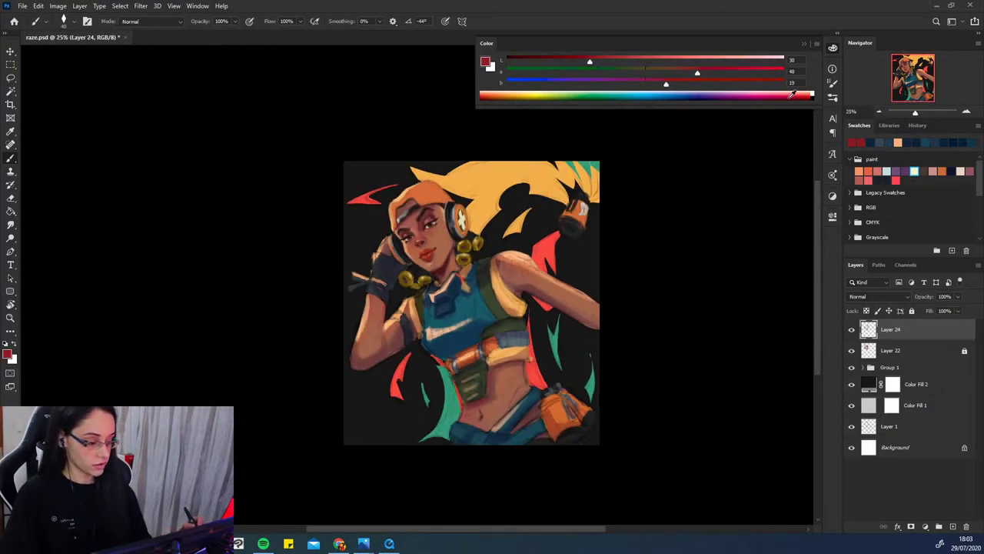
mouse_move(356, 167)
mouse_down()
mouse_move(380, 195)
mouse_move(383, 183)
mouse_up()
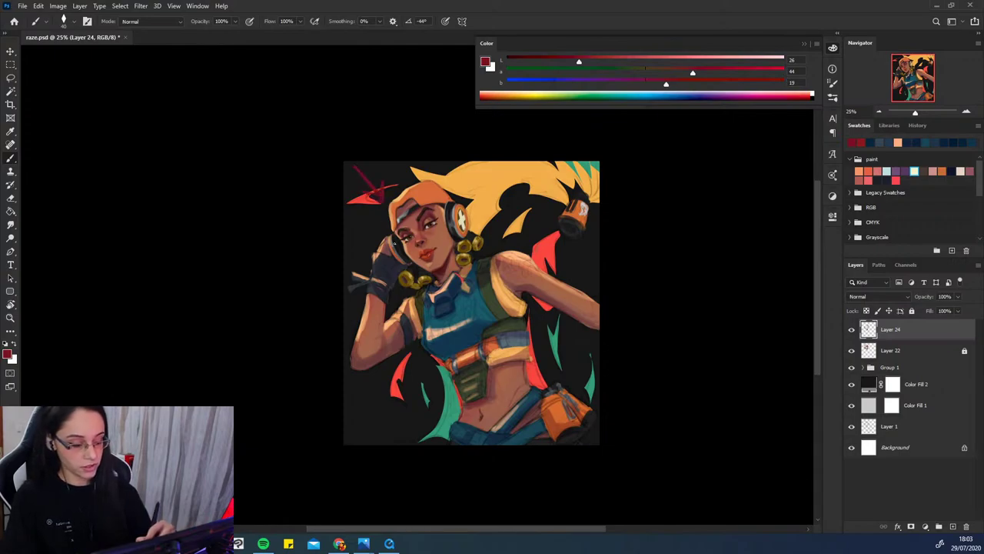
click(583, 94)
drag(676, 84, 654, 83)
mouse_move(354, 163)
mouse_down()
mouse_move(383, 200)
mouse_move(380, 190)
mouse_up()
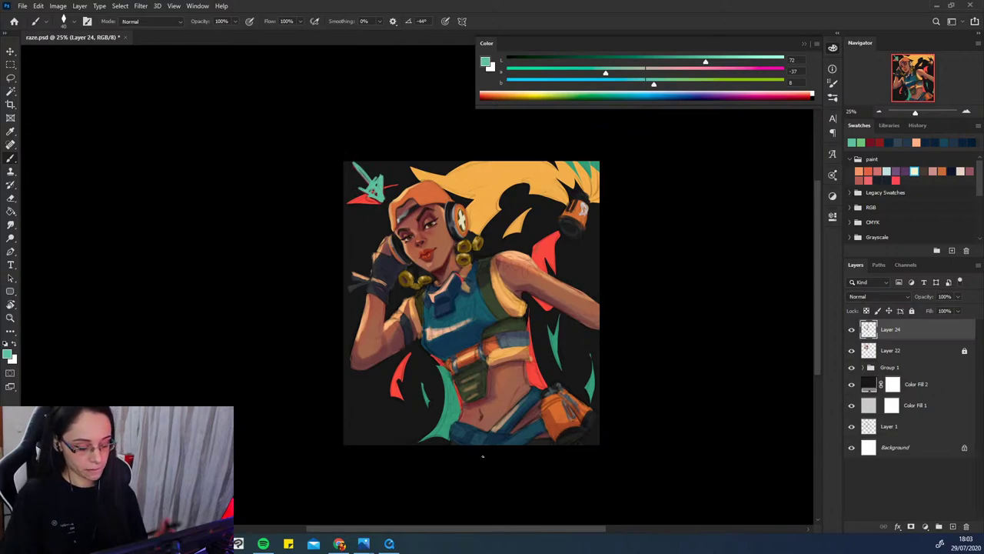
drag(456, 163, 470, 189)
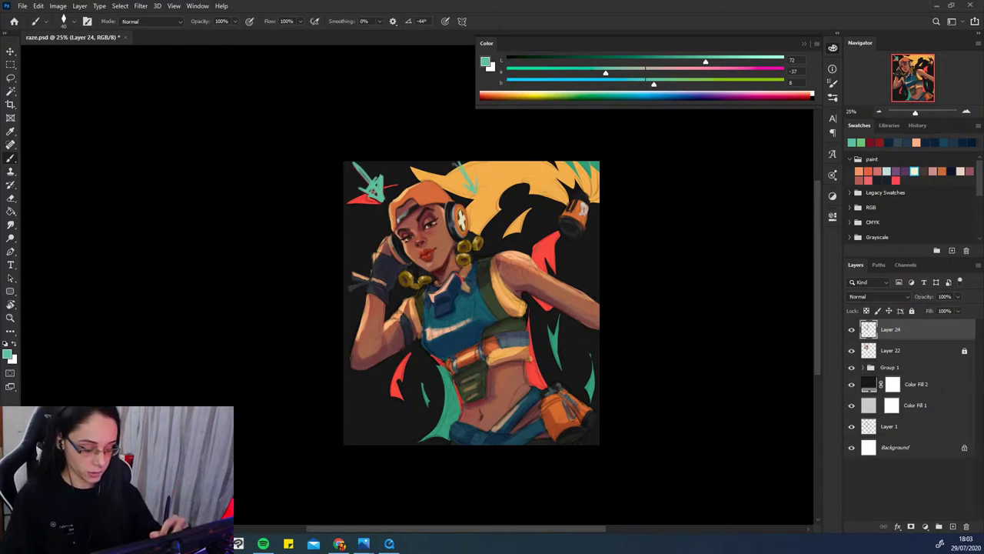
drag(345, 239, 357, 248)
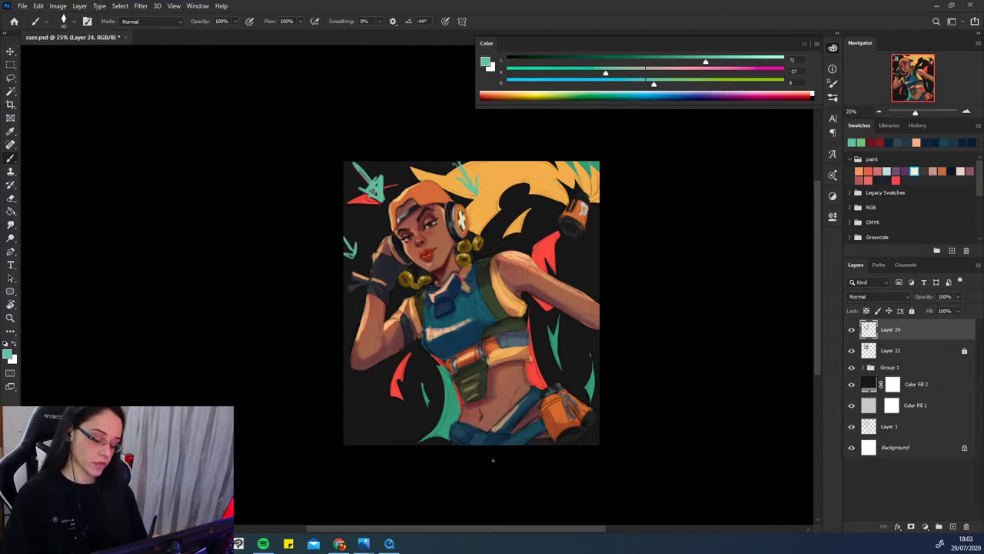
key(ctrl+z)
key(ctrl+z)
key(ctrl+z)
key(ctrl+z)
key(ctrl+z)
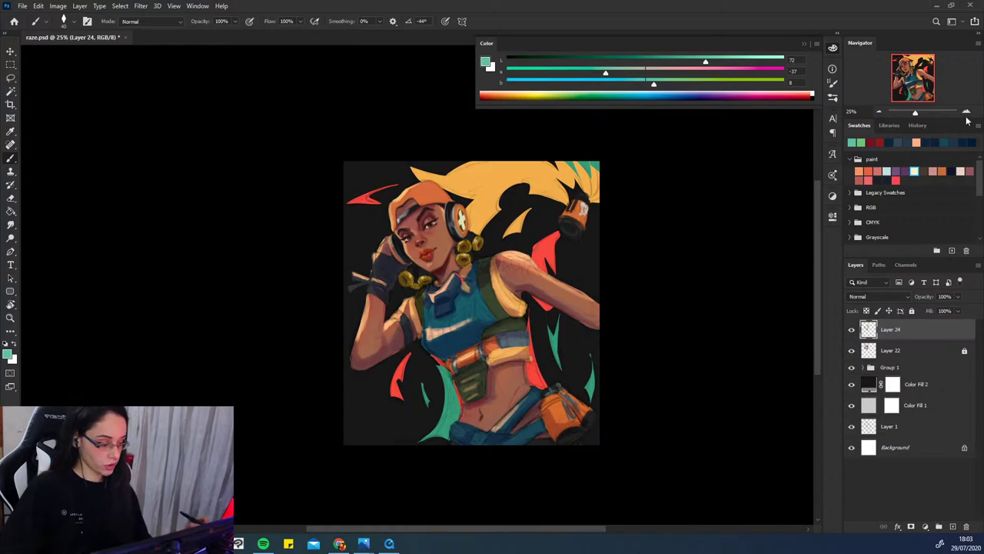
click(966, 113)
click(917, 124)
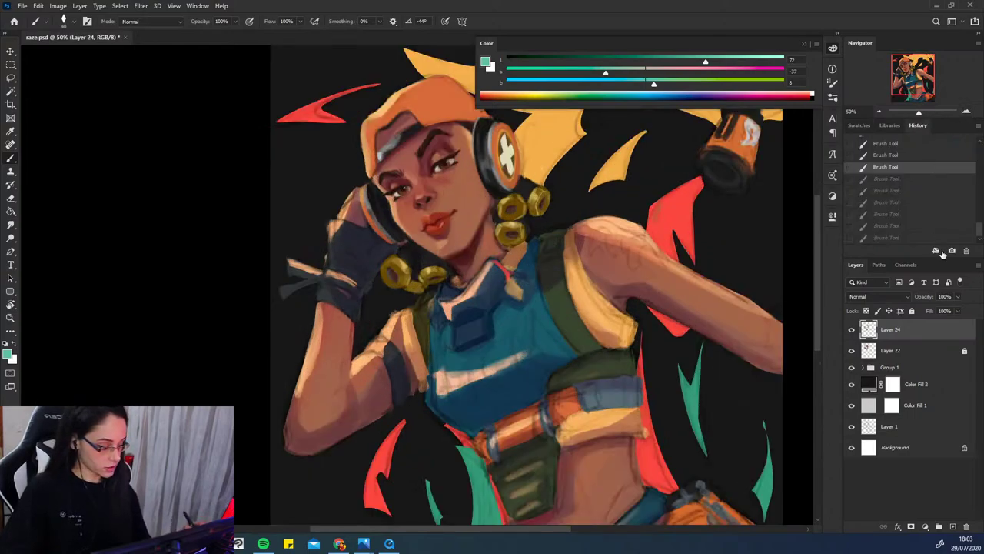
click(919, 180)
click(914, 190)
click(910, 180)
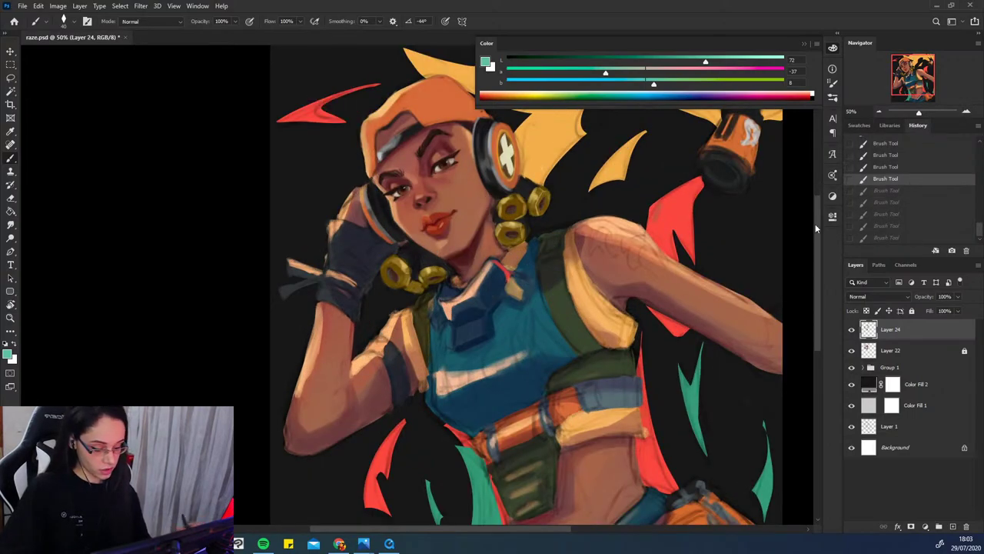
- Paint a muted grey highlight on the upper plane of the flap below the collar, using colour sampled from the collar
alt+click(488, 287)
mouse_move(497, 275)
mouse_down()
mouse_move(477, 292)
mouse_move(491, 266)
mouse_move(485, 273)
mouse_up()
alt+click(479, 291)
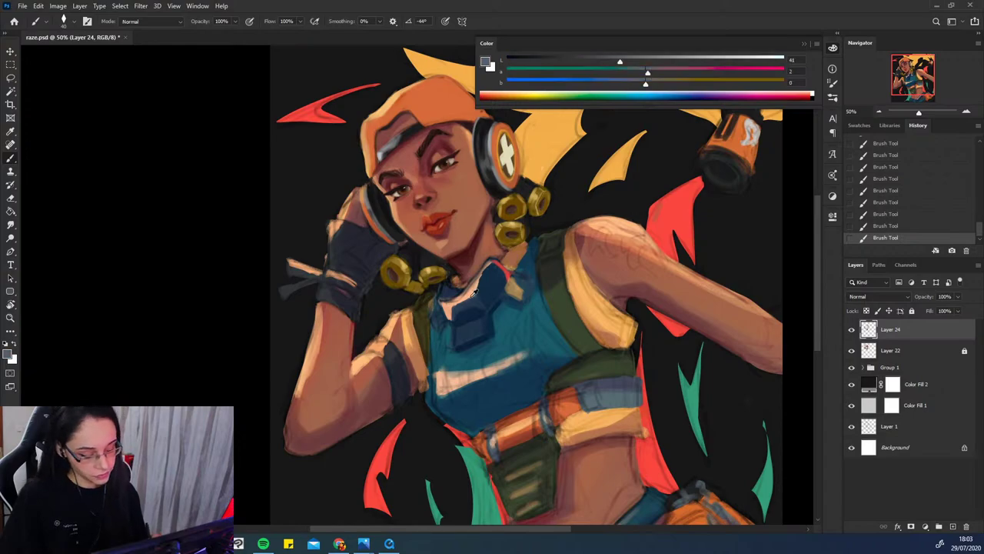
key(ctrl+z)
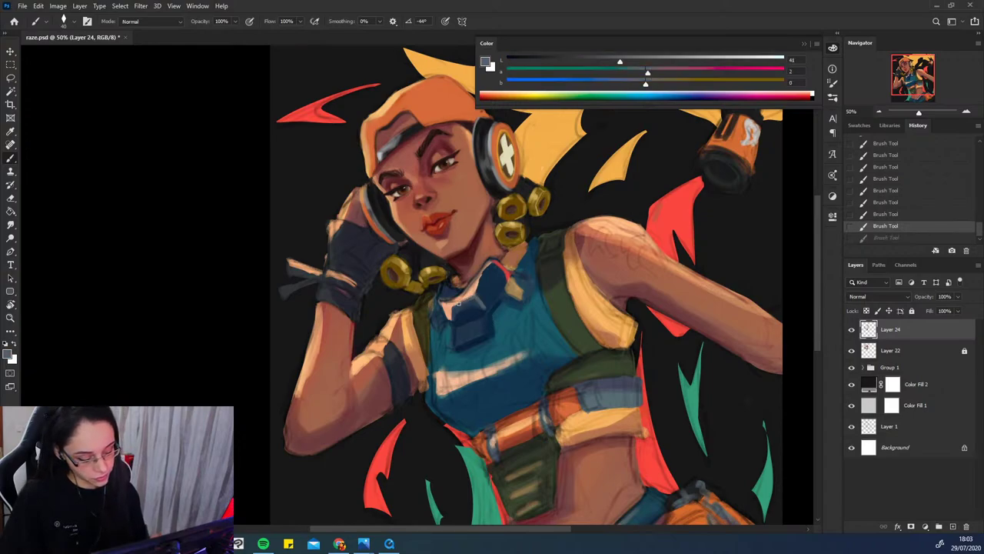
drag(460, 303, 483, 280)
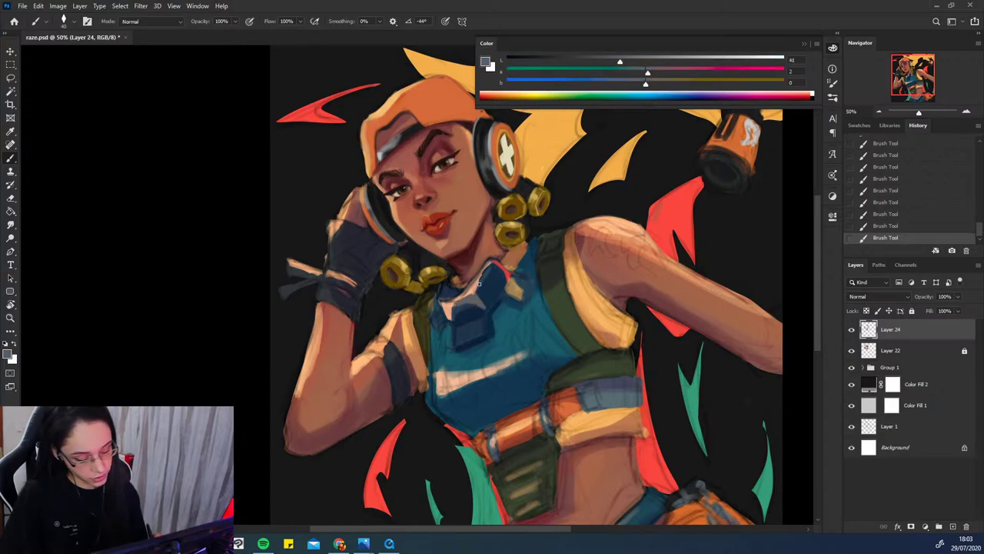
drag(517, 348, 523, 319)
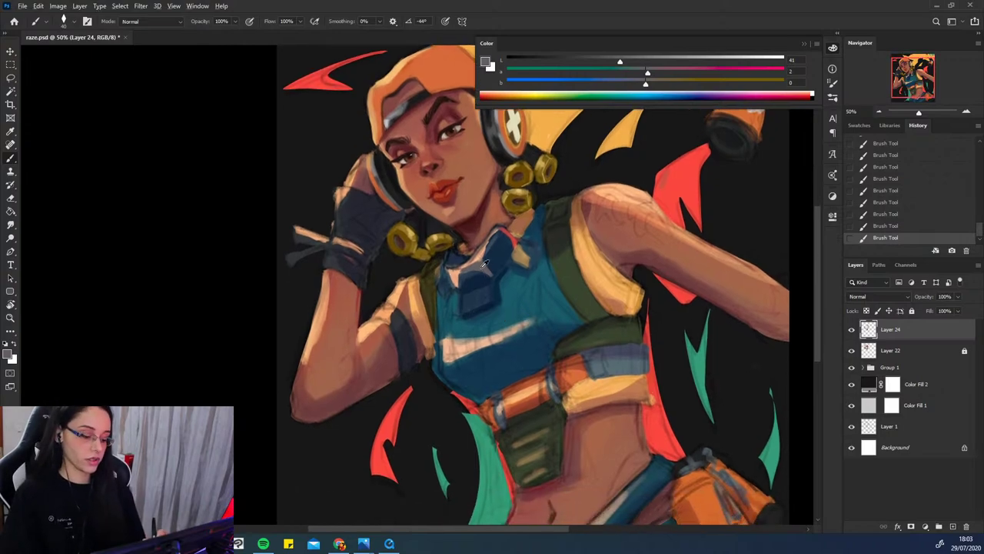
- Refine the flap's upper plane and the fold beside it with dark blues sampled from the collar area
alt+click(486, 264)
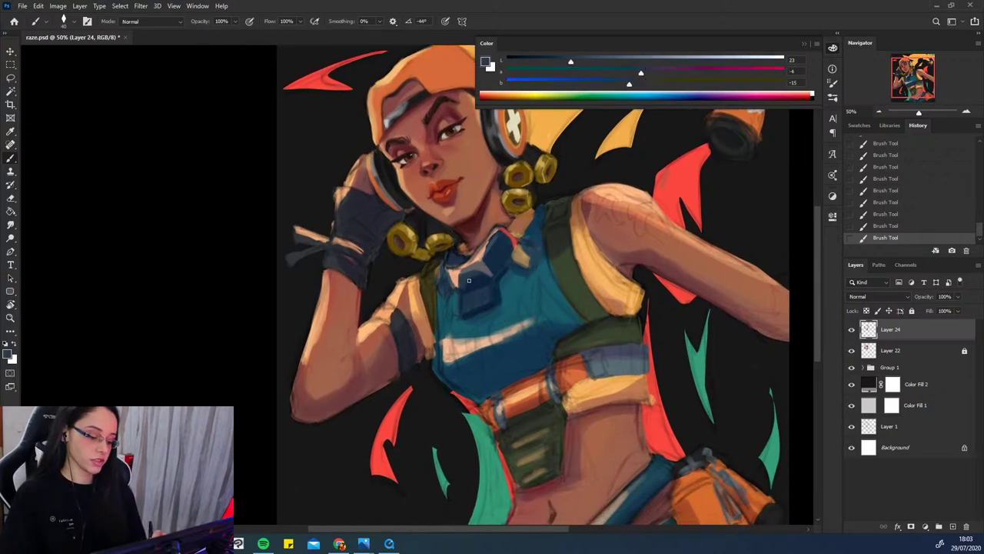
alt+click(469, 282)
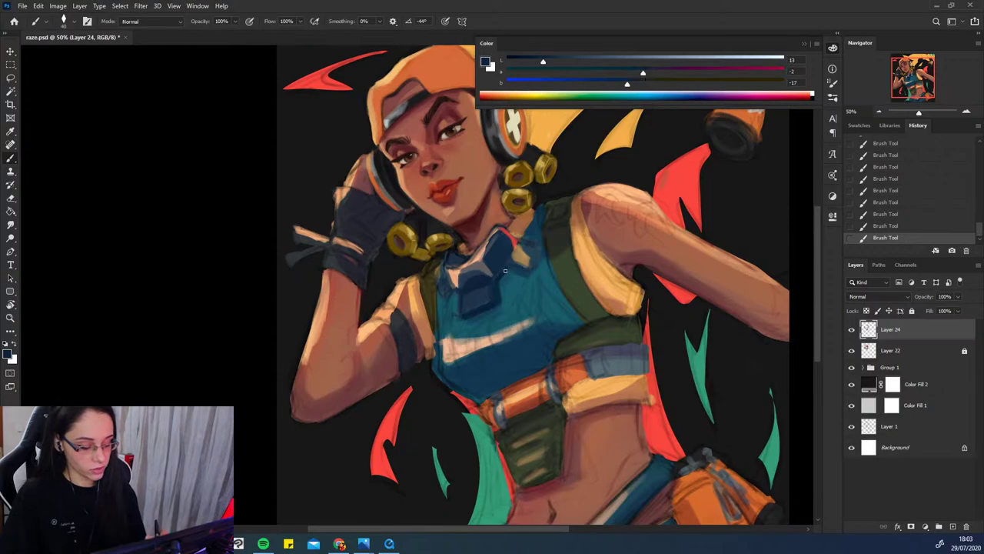
alt+click(479, 272)
alt+click(460, 269)
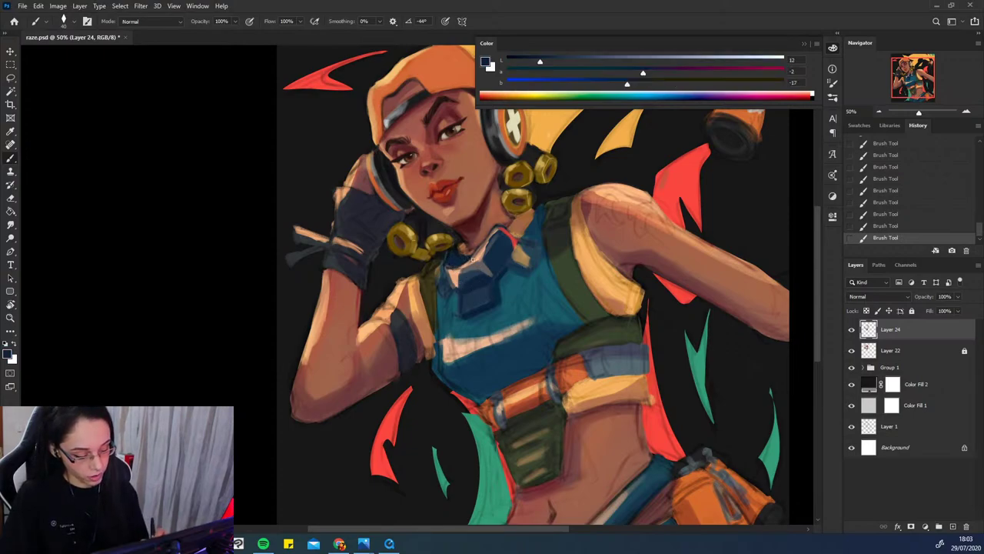
- Clean up and extend the collar's peach highlight toward its front corner with sampled peach tones
alt+click(484, 253)
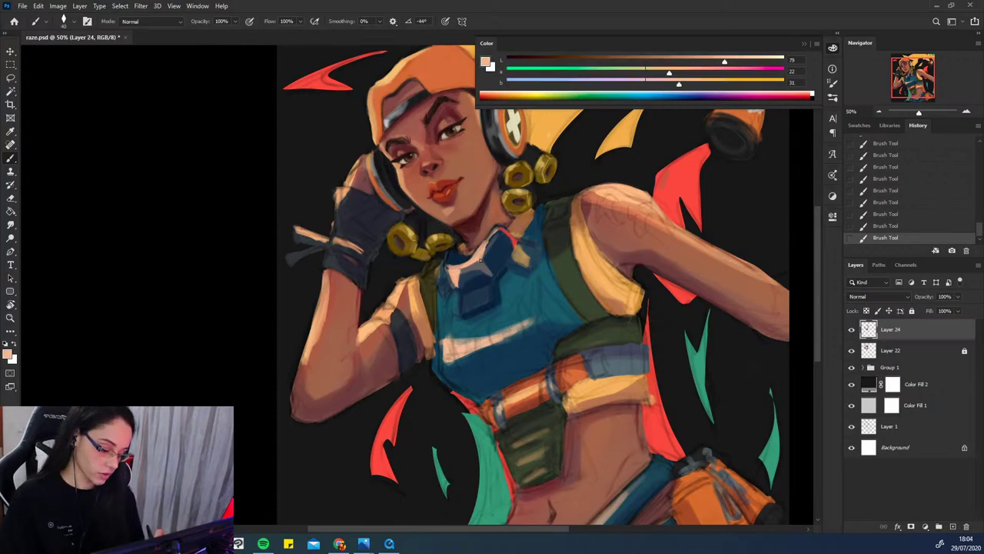
alt+click(482, 268)
alt+click(466, 265)
mouse_move(463, 266)
mouse_down()
mouse_move(448, 285)
mouse_move(457, 287)
mouse_up()
alt+click(454, 285)
- Redefine the flap's upper corner against the peach highlight with dark blues sampled from the collar and flap
alt+click(500, 268)
alt+click(466, 278)
drag(460, 273, 456, 286)
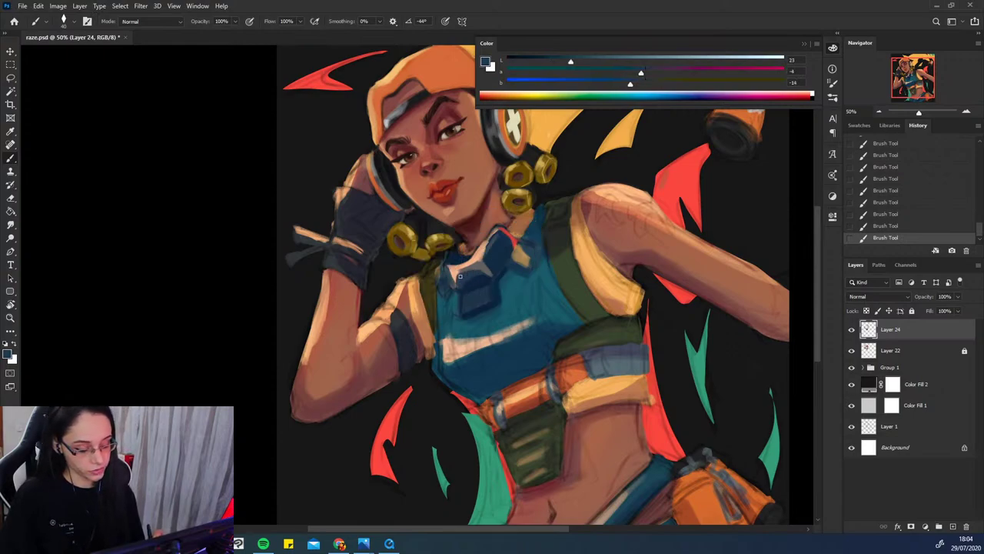
alt+click(473, 279)
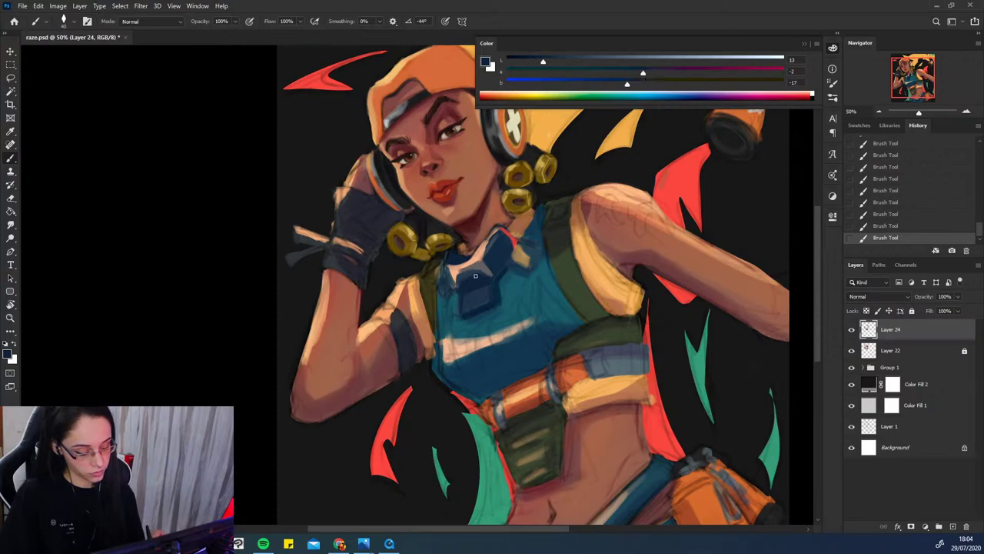
- Paint a thin peach rim light along the side and lower edge of the flap below the collar
alt+click(462, 299)
alt+click(466, 299)
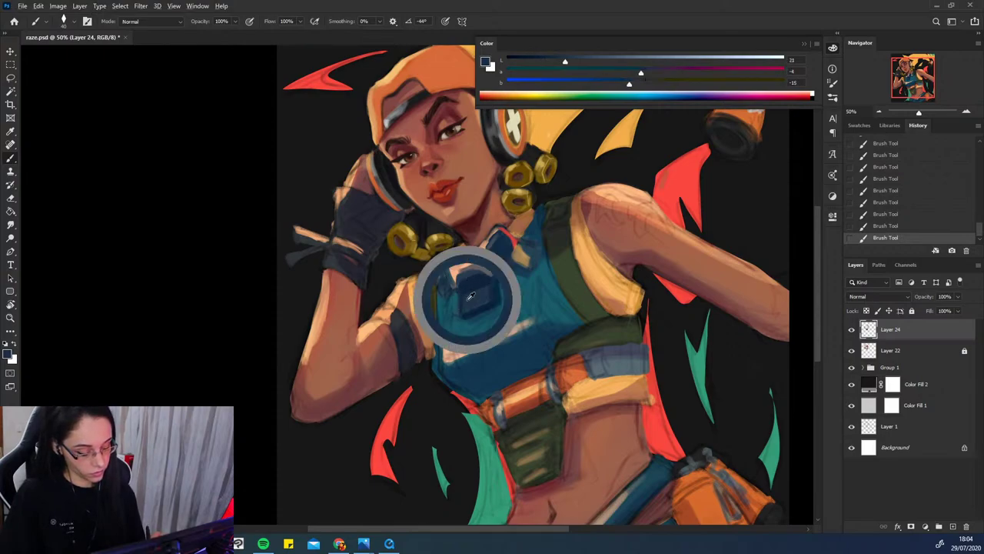
alt+click(469, 292)
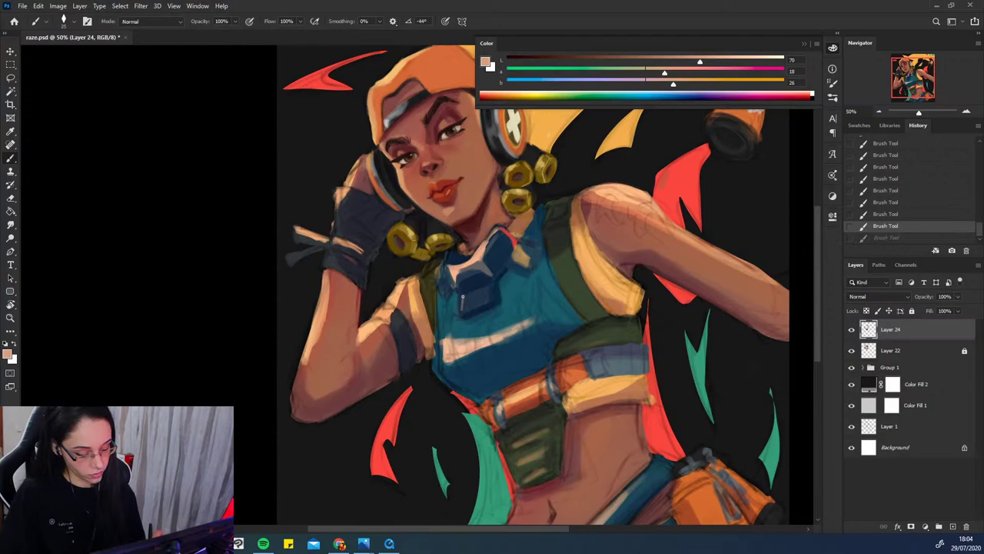
drag(464, 305, 486, 307)
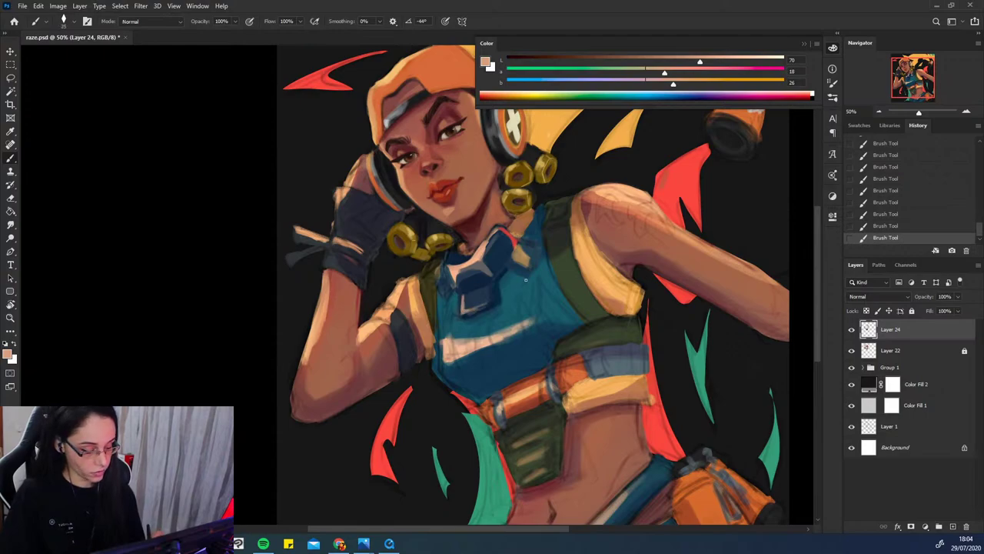
- Add a dark blue shadow under the light orange collar patch and touch up the flap's lower edge with sampled blue
alt+click(509, 266)
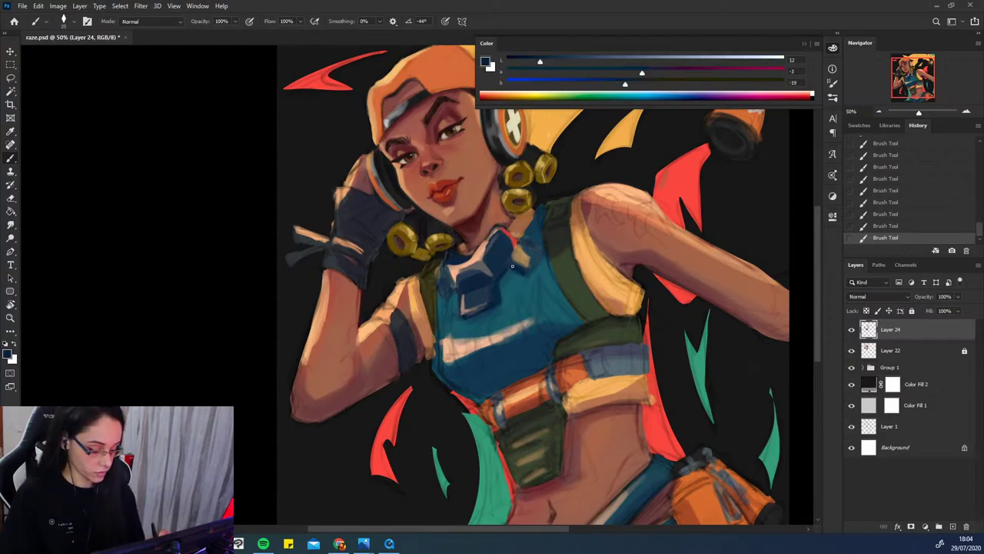
key(ctrl+z)
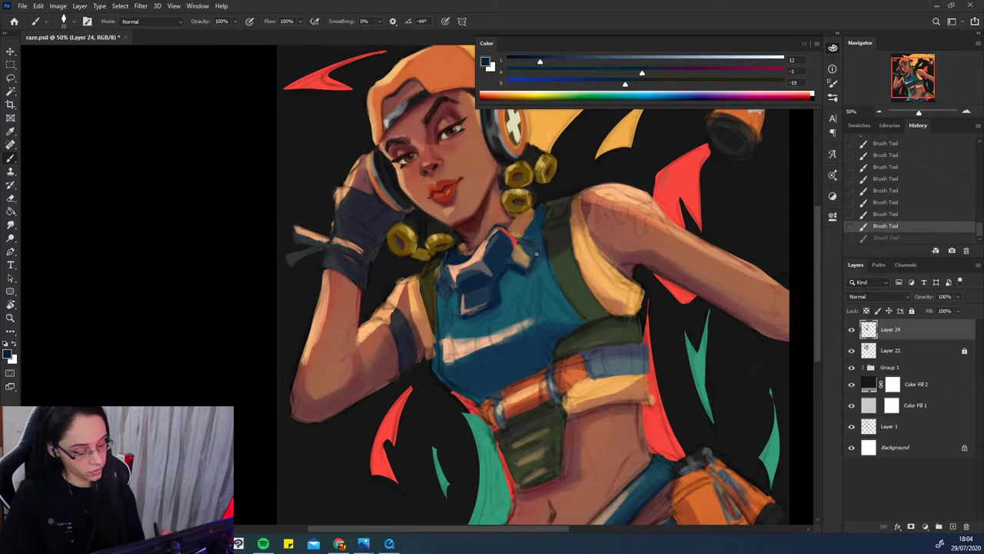
click(527, 276)
alt+click(473, 317)
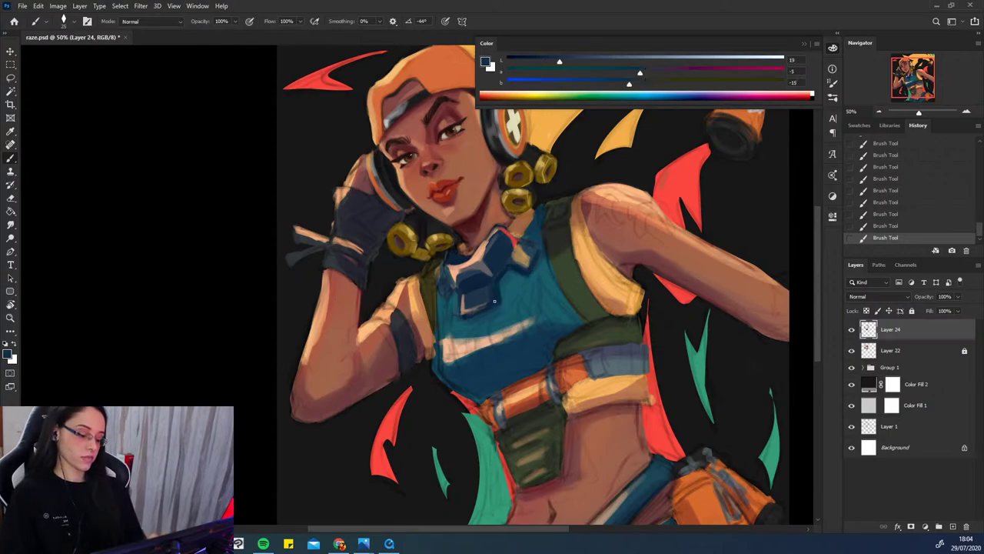
- Shade the light orange patch below the red collar accent with sampled grey and reddish-brown tones
alt+click(527, 246)
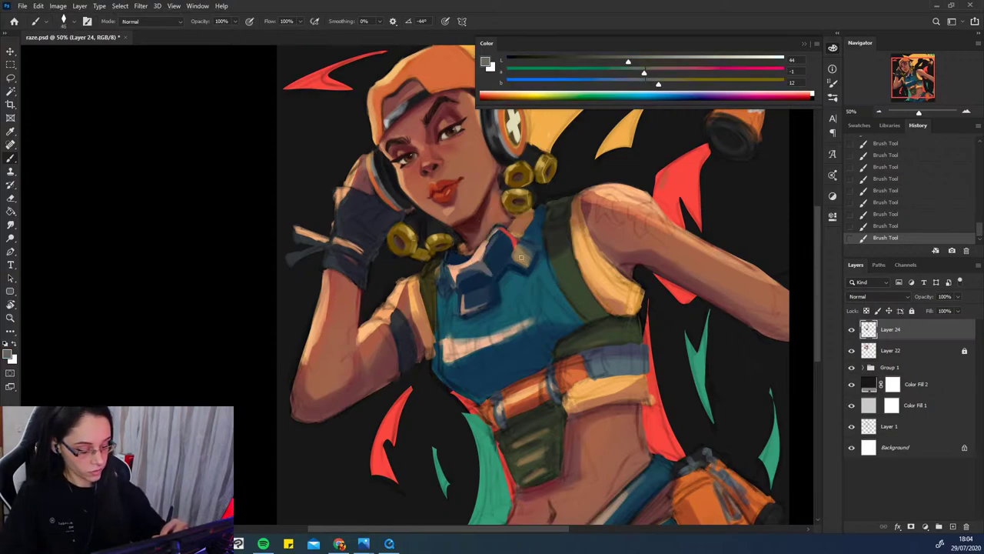
alt+click(516, 244)
alt+click(513, 228)
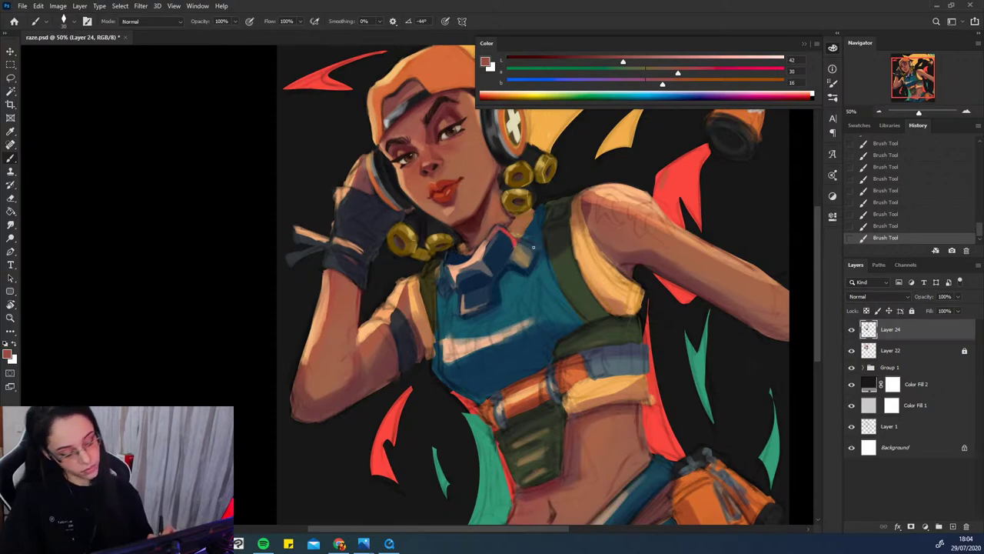
alt+click(518, 243)
- Define the collar's far side next to the peach highlight with dark blues sampled from the collar and flap
alt+click(446, 260)
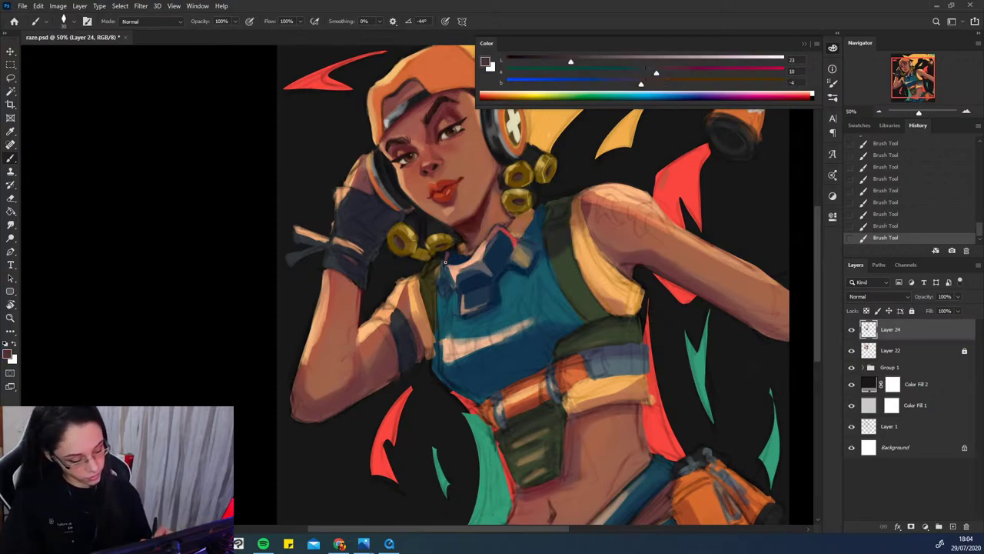
alt+click(479, 293)
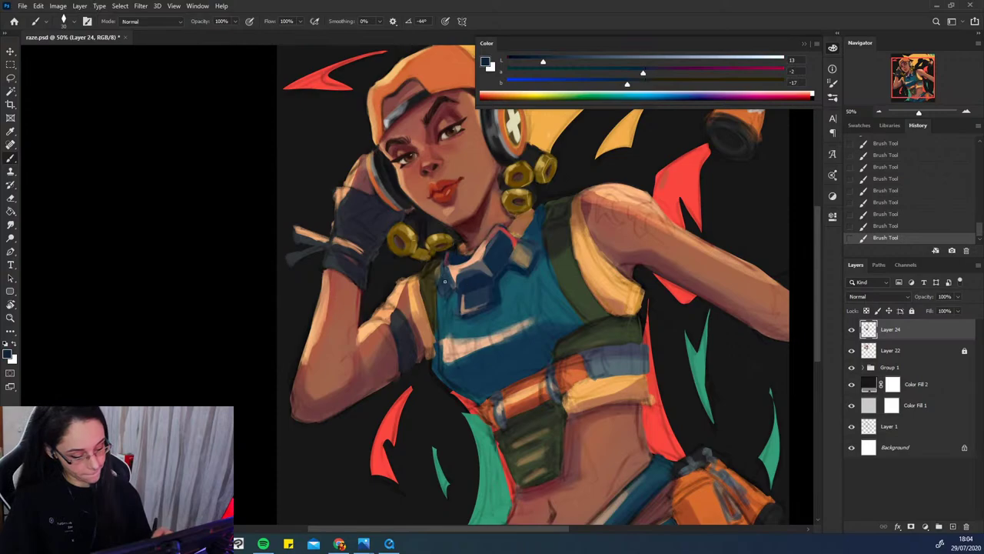
alt+click(456, 271)
alt+click(463, 276)
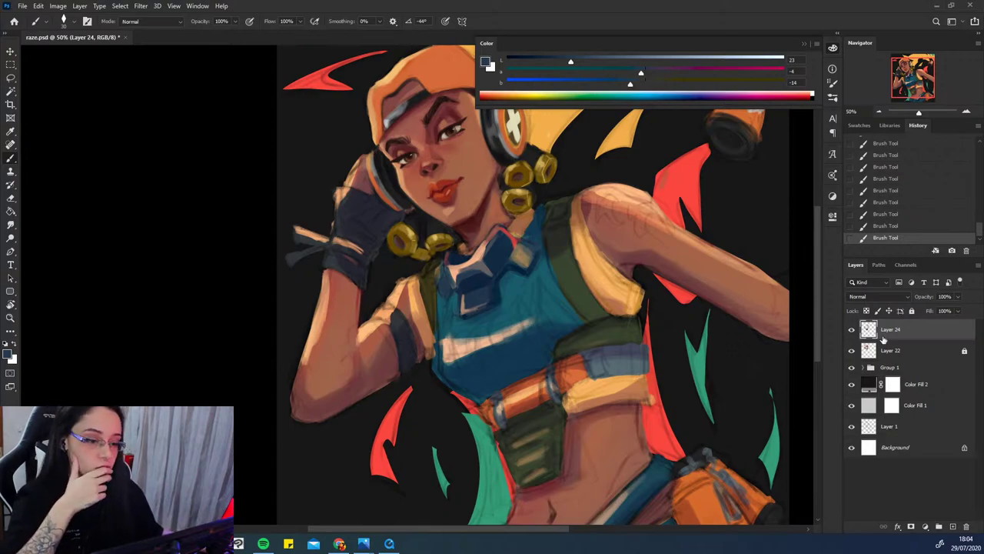
- Hide and show Layer 24 to compare the painting with and without its strokes
key(alt+Tab)
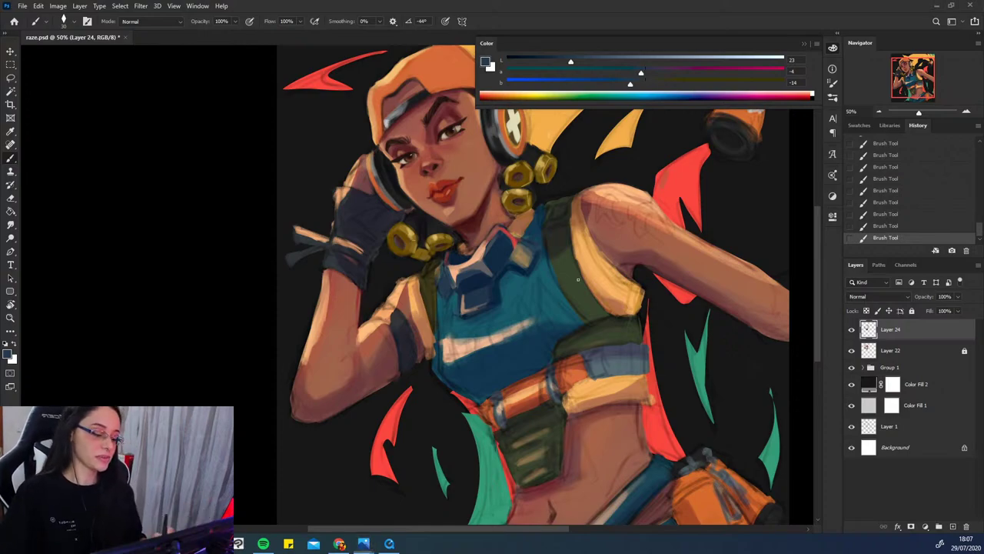
drag(613, 299, 595, 339)
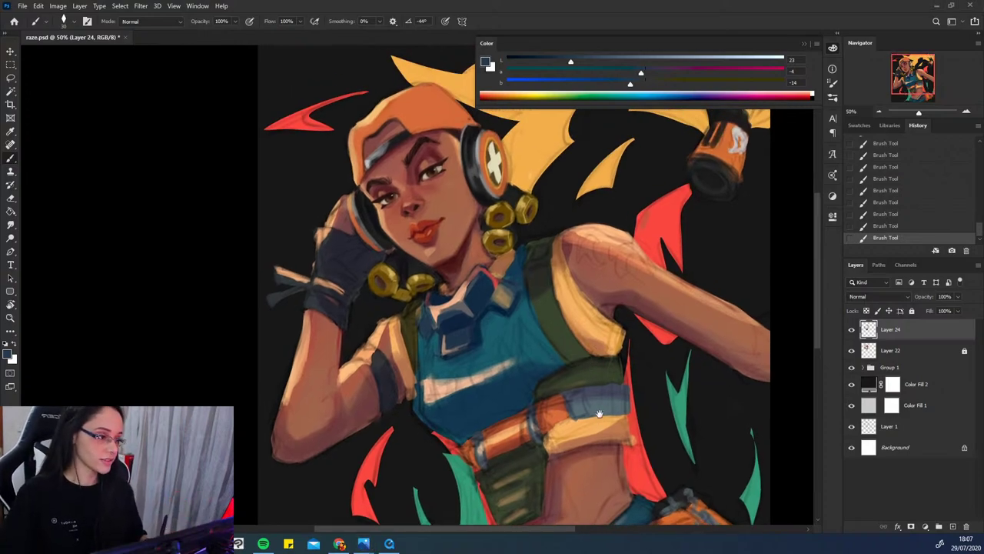
drag(600, 413, 596, 397)
alt+click(604, 307)
click(852, 329)
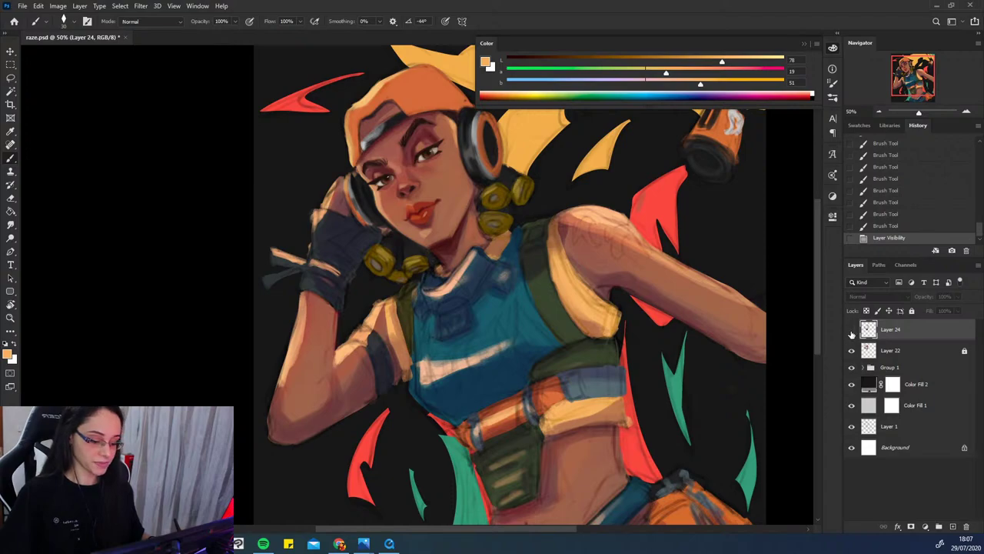
click(851, 329)
- Smooth the top's upper chest with sampled teal and deepen the area below the light stripe with sampled dark blues
click(584, 316)
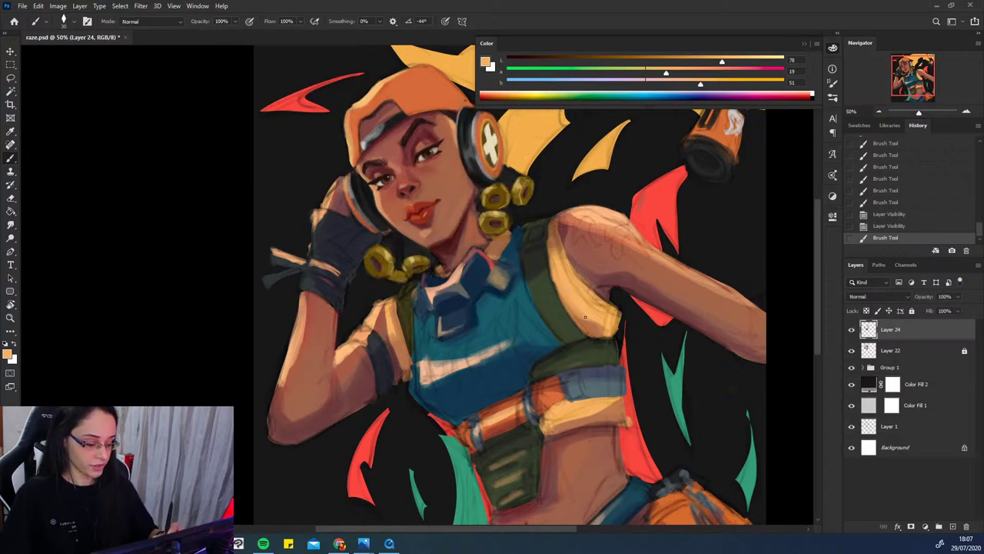
drag(600, 339, 594, 310)
alt+click(499, 285)
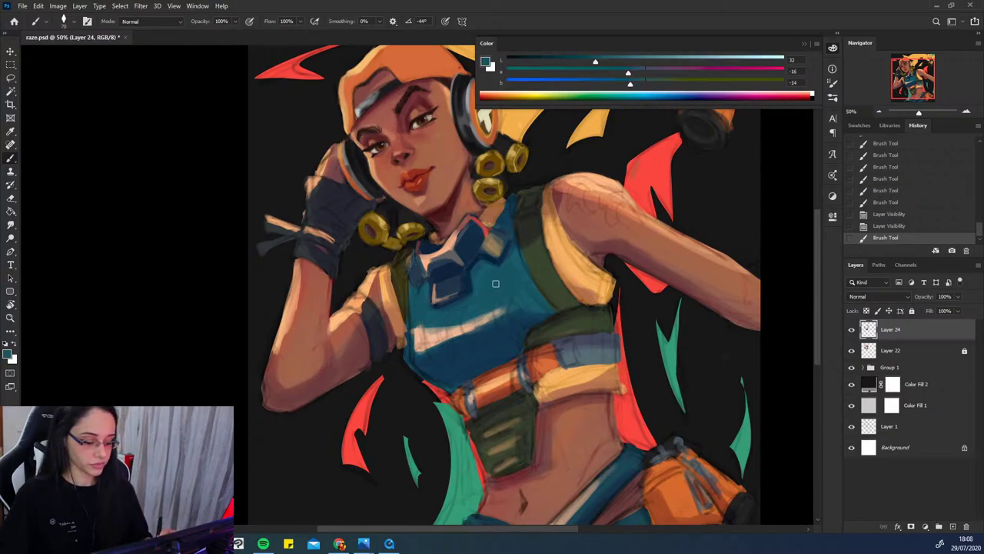
drag(512, 288, 526, 298)
alt+click(511, 327)
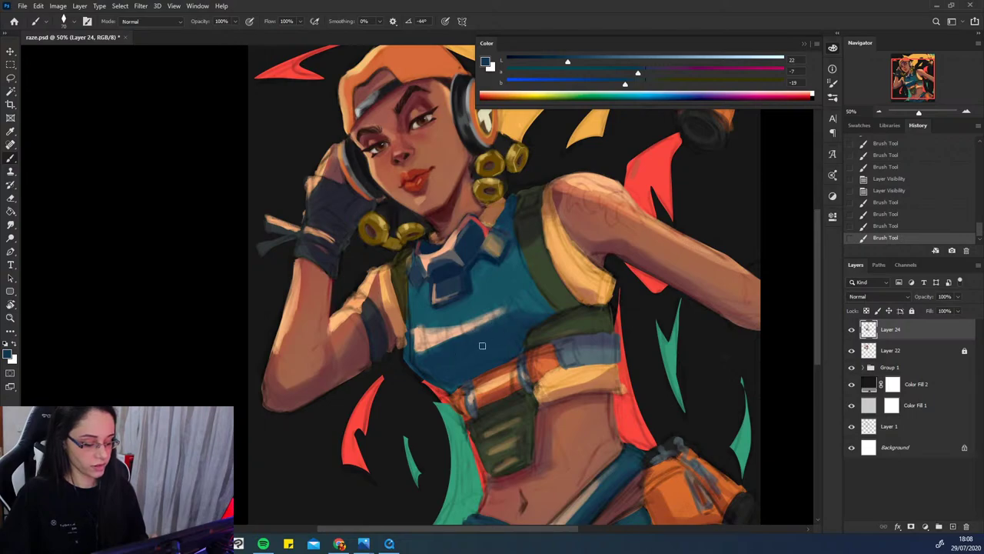
drag(520, 331, 512, 355)
alt+click(524, 335)
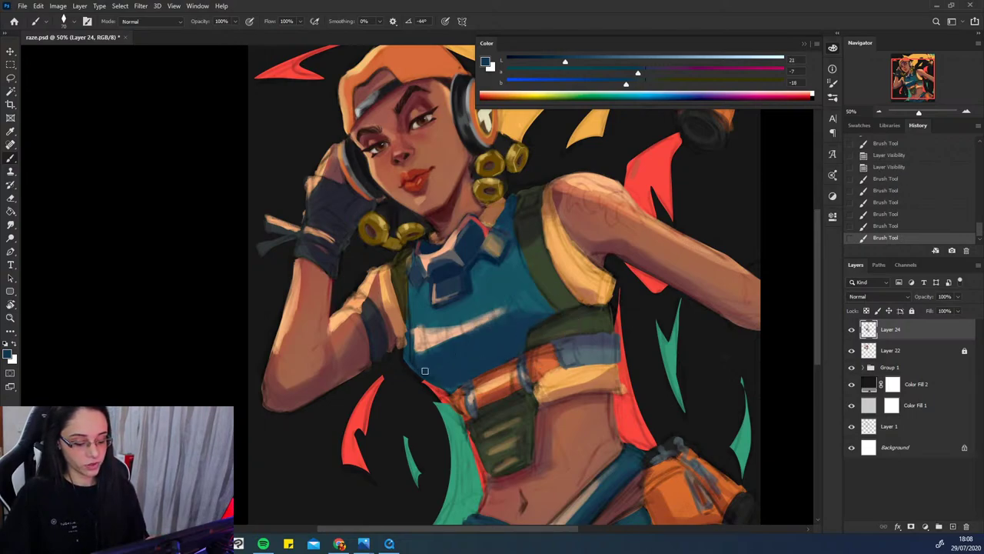
mouse_move(436, 351)
mouse_down()
mouse_move(425, 301)
mouse_move(408, 360)
mouse_move(476, 322)
mouse_move(476, 347)
mouse_up()
- Refine the light chest stripe with sampled teal and peach tones, adding a faint highlight on the chest near the green strap
alt+click(411, 335)
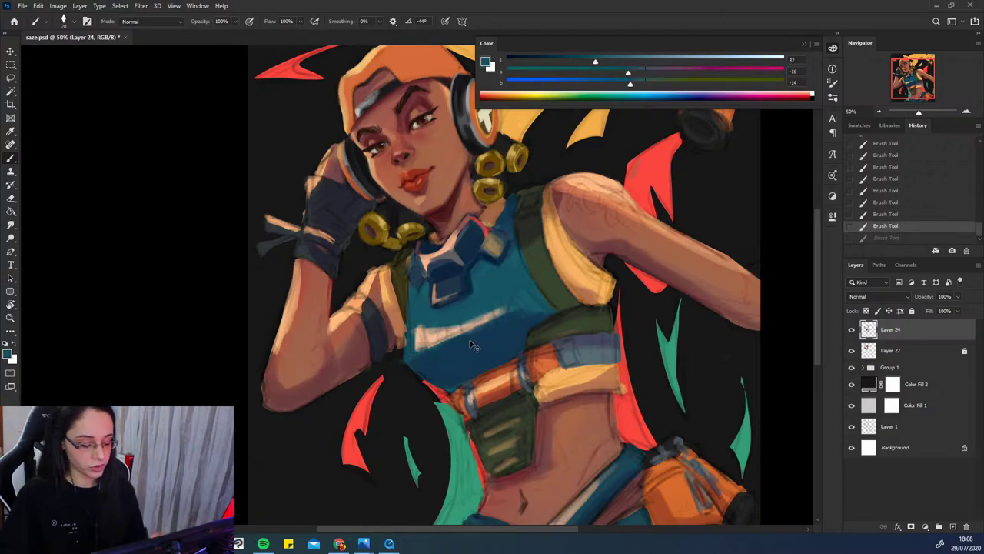
alt+click(516, 296)
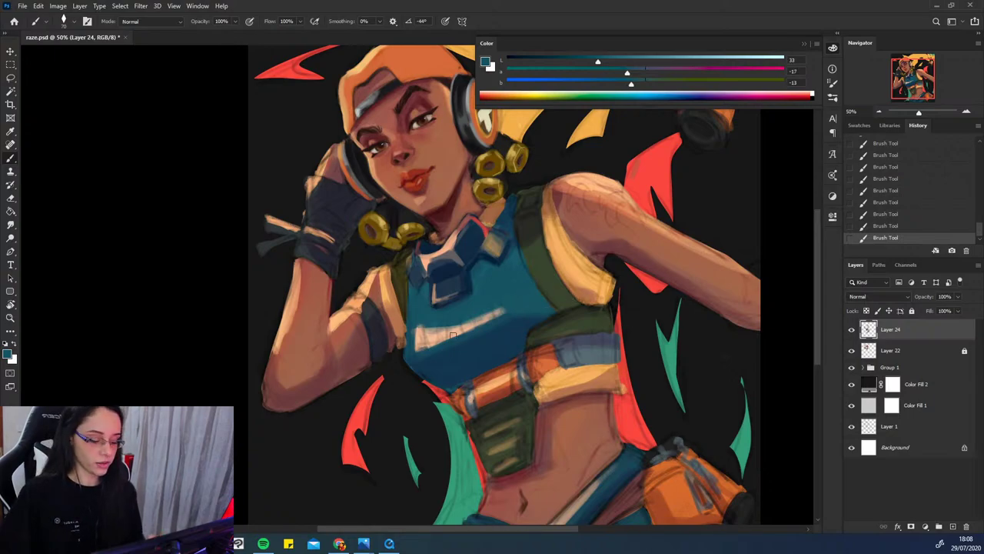
alt+click(421, 343)
mouse_move(420, 344)
mouse_down()
mouse_move(481, 318)
mouse_move(416, 316)
mouse_move(419, 309)
mouse_move(415, 352)
mouse_move(452, 327)
mouse_move(428, 326)
mouse_move(486, 306)
mouse_move(423, 338)
mouse_up()
alt+click(441, 313)
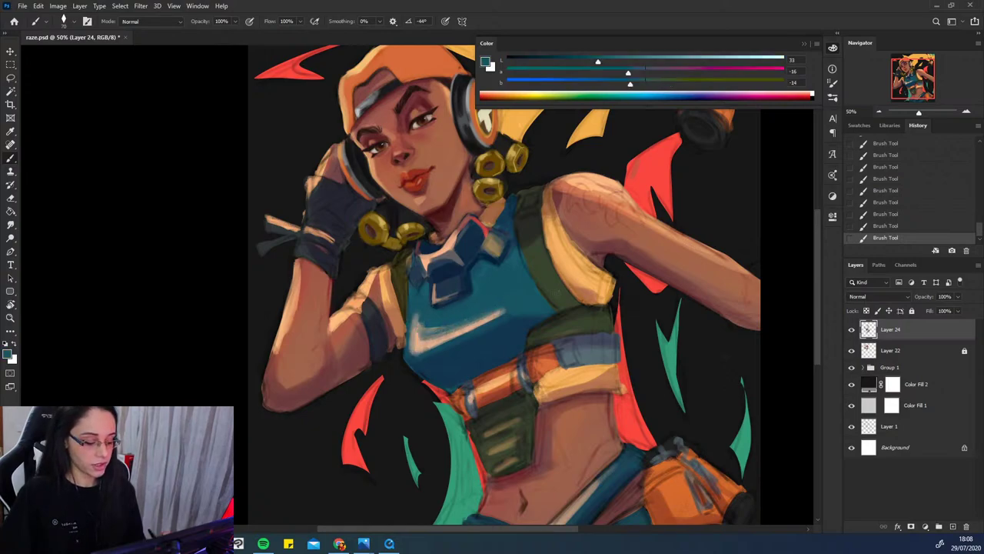
alt+click(434, 338)
drag(504, 311, 478, 320)
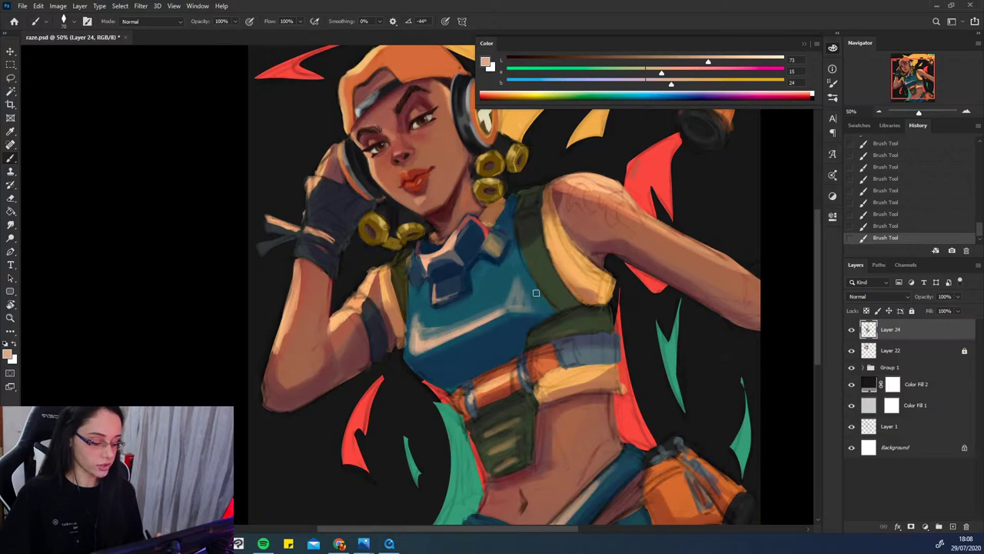
key(ctrl+z)
key(ctrl+z)
key(ctrl+shift+z)
key(ctrl+shift+z)
- Enlarge the brush and paint a broad greyish highlight over the side of the chest beside the raised arm
key(])
key(])
key(])
mouse_move(414, 300)
mouse_down()
mouse_move(412, 335)
mouse_move(437, 315)
mouse_move(418, 339)
mouse_move(427, 346)
mouse_up()
alt+click(435, 325)
alt+click(436, 318)
key(ctrl+z)
alt+click(429, 322)
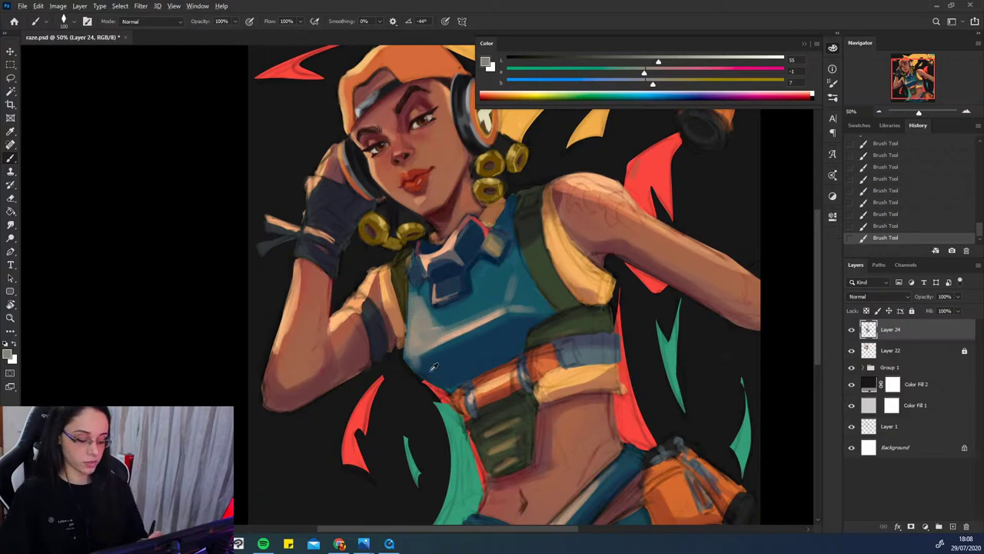
- Rework the grey highlight at the top's lower corner and carry it down along the side edge
alt+click(409, 353)
key(ctrl+z)
key(ctrl+z)
alt+click(418, 365)
alt+click(413, 343)
drag(414, 348, 424, 361)
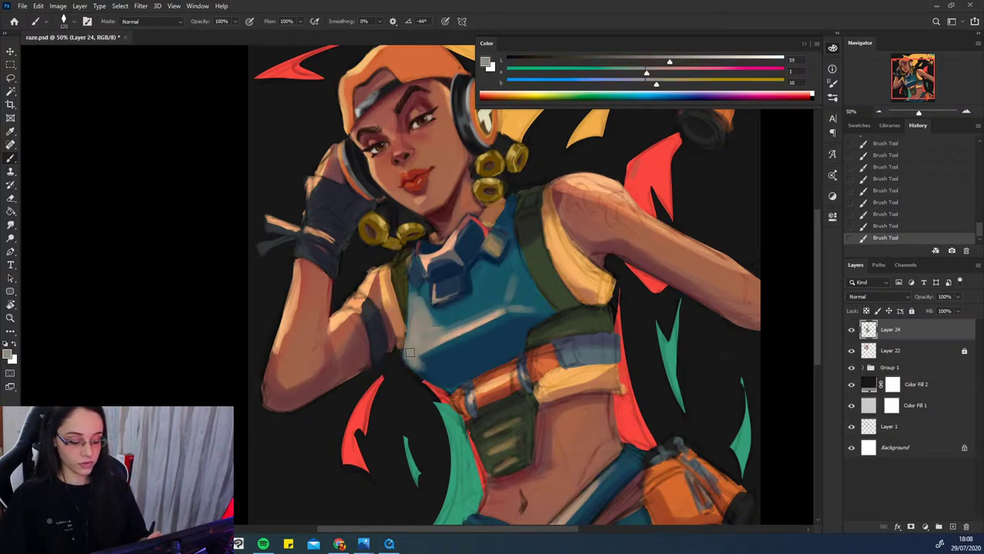
- Deepen the top's lower band with sampled dark blue and touch up its border along the orange belt with sampled reddish-brown
alt+click(432, 364)
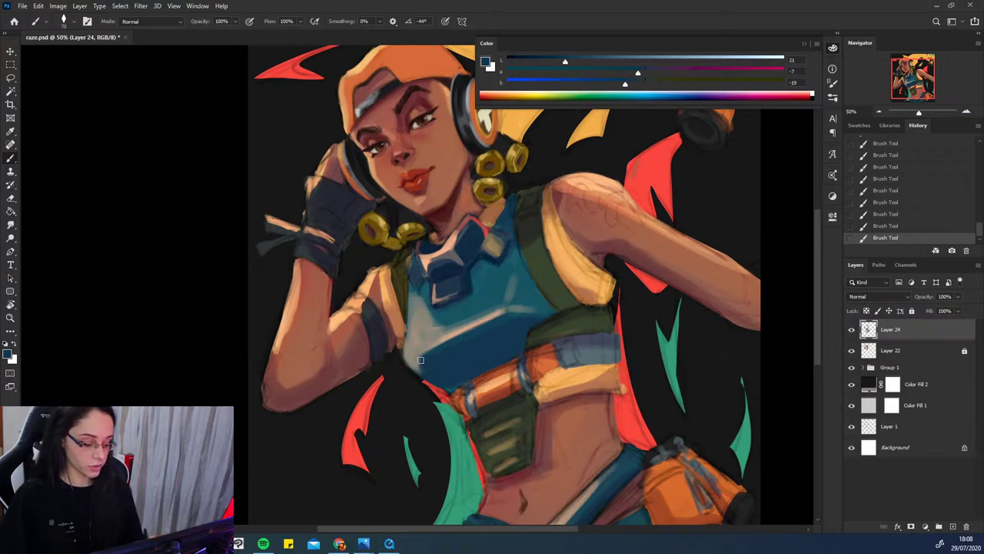
alt+click(476, 243)
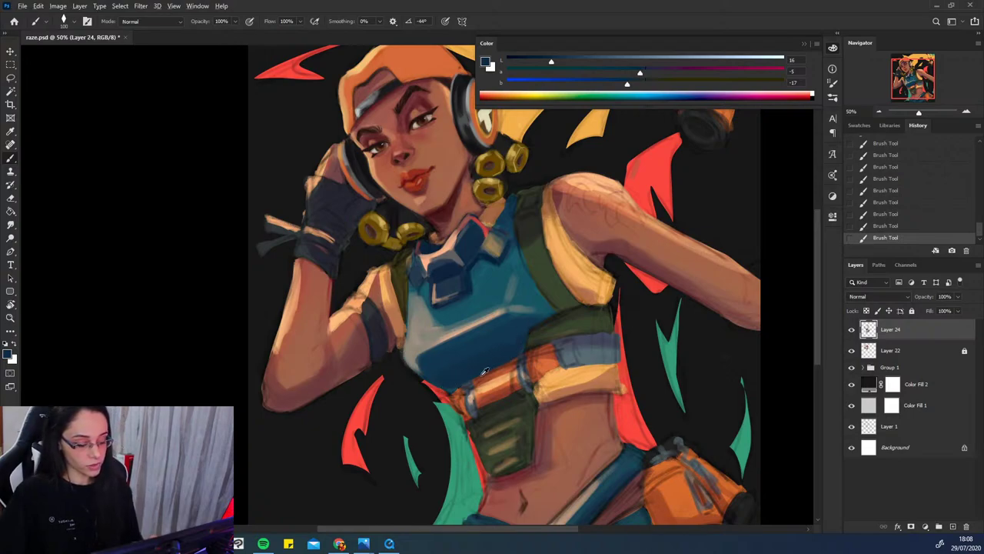
alt+click(459, 391)
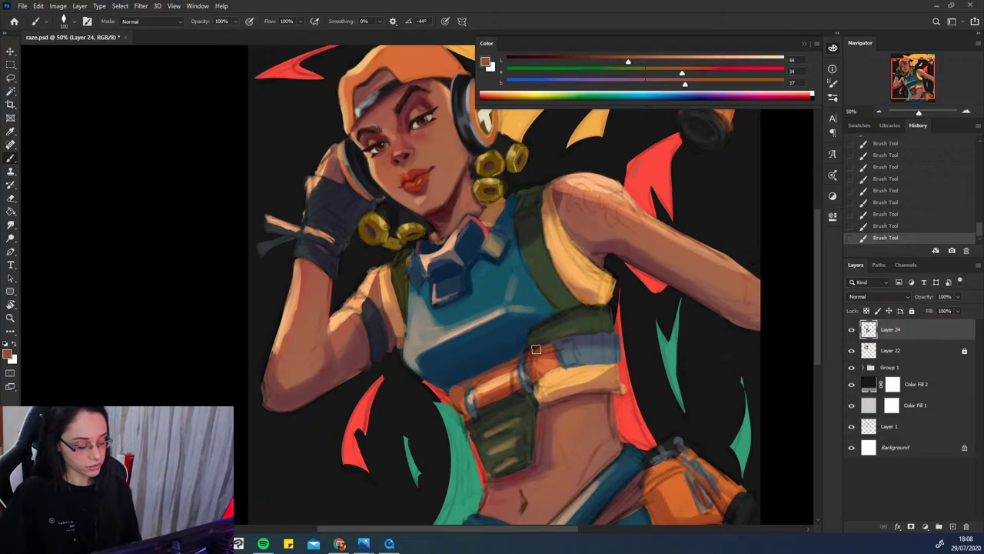
alt+click(480, 349)
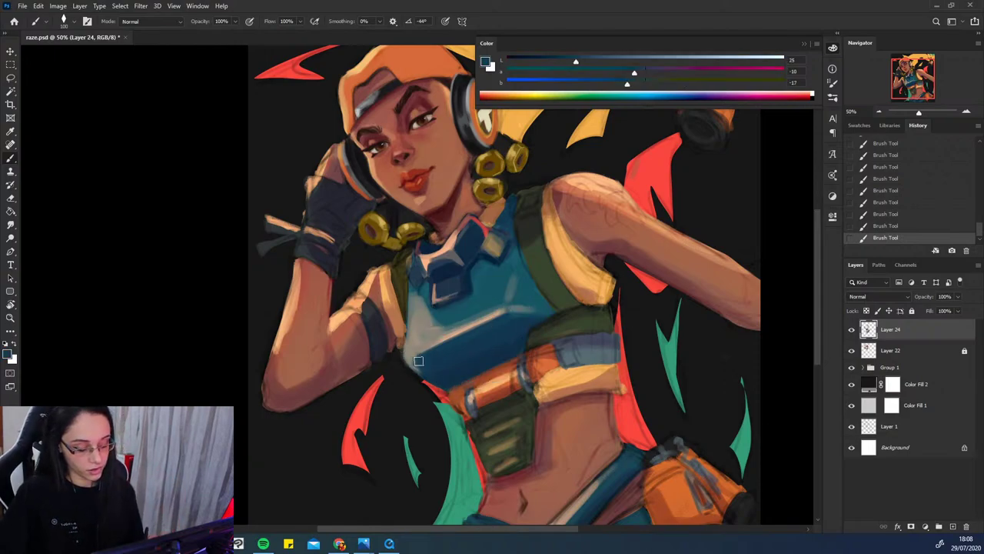
- Soften the grey chest highlight with sampled teal and blue, comparing the last strokes by undoing and redoing them
alt+click(508, 304)
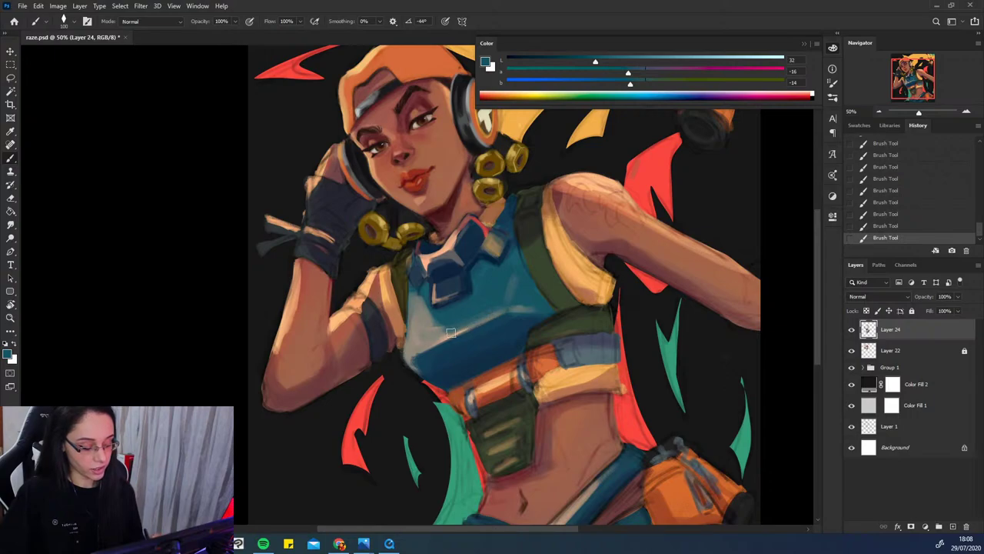
mouse_move(429, 324)
mouse_down()
mouse_move(443, 331)
mouse_move(423, 313)
mouse_move(420, 333)
mouse_move(435, 336)
mouse_move(419, 300)
mouse_move(421, 335)
mouse_move(408, 355)
mouse_move(462, 337)
mouse_up()
alt+click(425, 356)
key(ctrl+z)
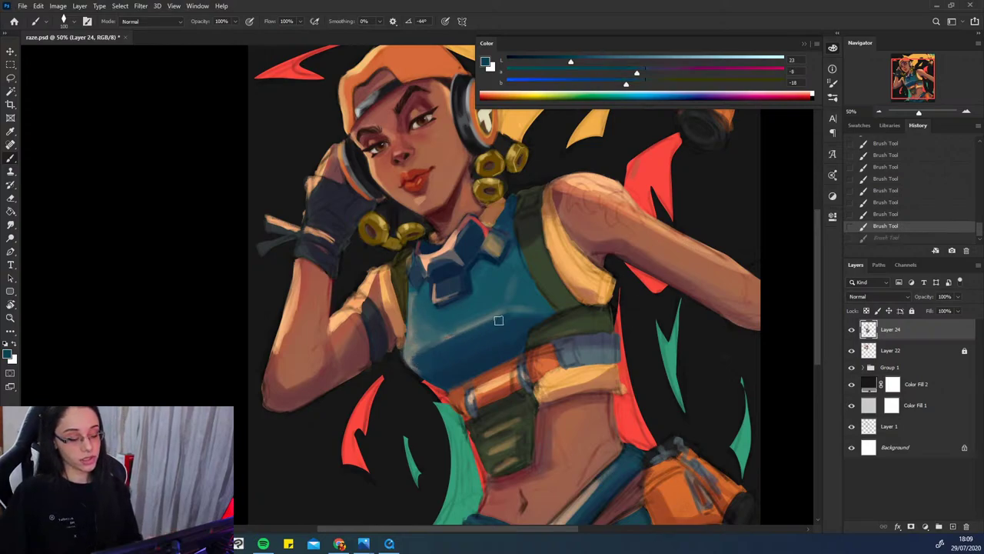
key(ctrl+shift+z)
key(ctrl+z)
key(ctrl+z)
- Paint a light orange patch on the chest's side using the colour sampled from the sleeve, extending it to the lower corner
alt+click(412, 352)
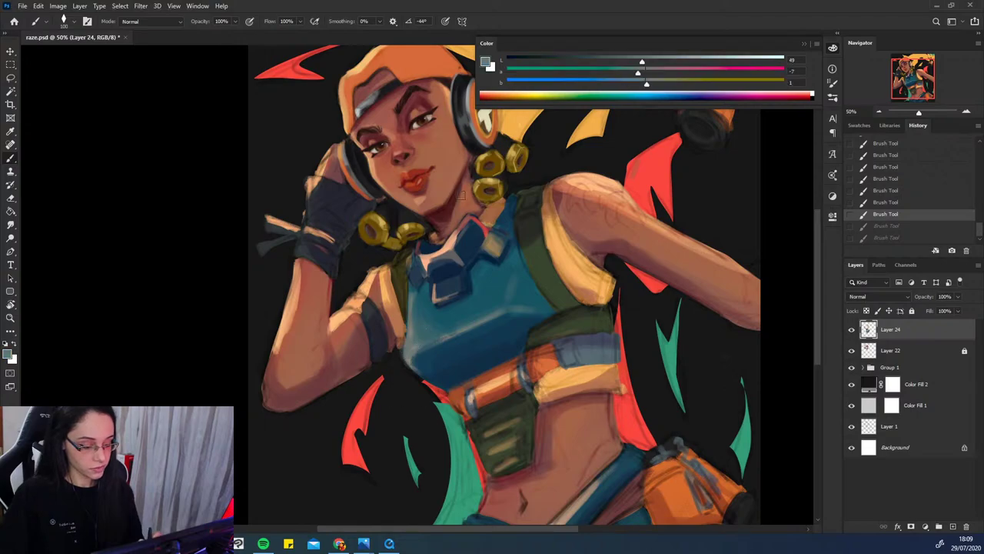
alt+click(383, 275)
key(ctrl+shift+z)
key(ctrl+shift+z)
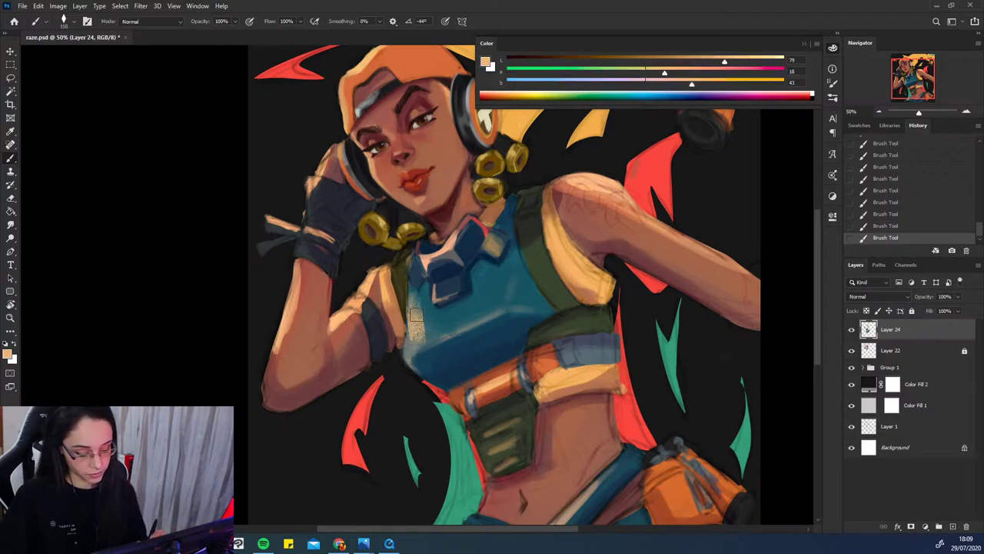
key(ctrl+z)
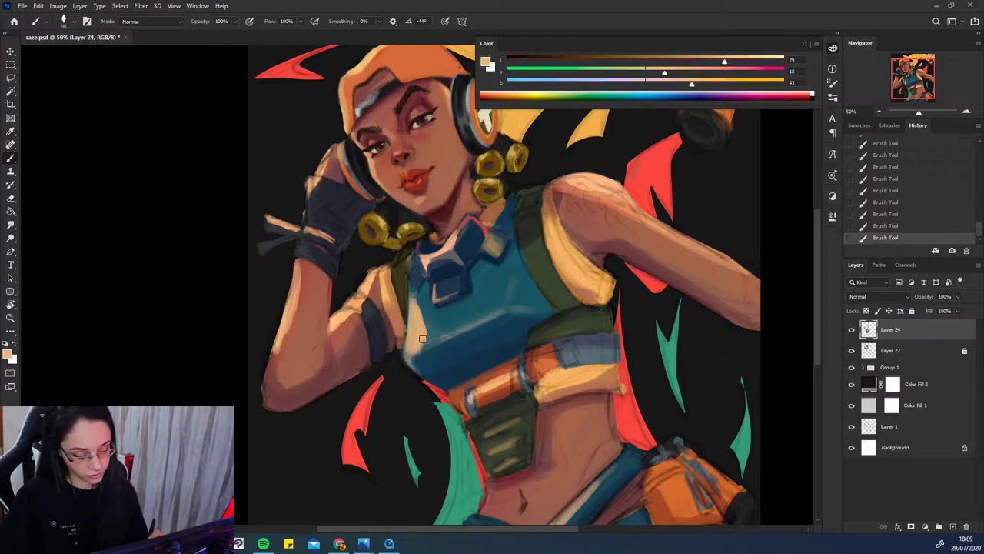
key(ctrl+shift+z)
alt+click(415, 349)
mouse_move(410, 352)
mouse_down()
mouse_move(415, 324)
mouse_move(427, 336)
mouse_move(427, 369)
mouse_up()
- Reshape the inner edge of the light orange patch with sampled teal and dark blue, blending it with a beige mid-tone
alt+click(450, 324)
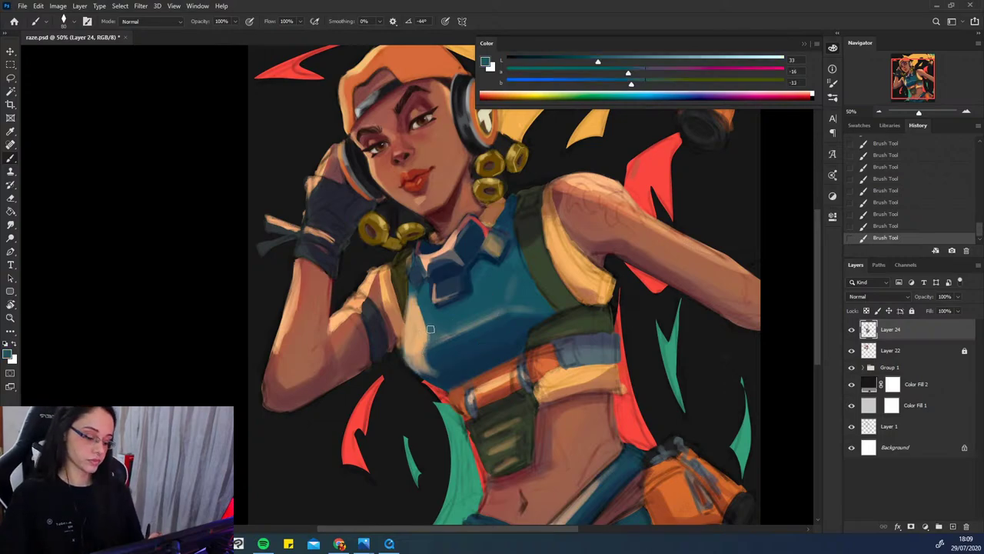
drag(433, 330, 427, 346)
drag(431, 334, 426, 350)
mouse_move(425, 307)
mouse_down()
mouse_move(421, 323)
mouse_move(476, 323)
mouse_up()
mouse_move(431, 363)
mouse_down()
mouse_move(436, 374)
mouse_move(423, 358)
mouse_up()
alt+click(444, 379)
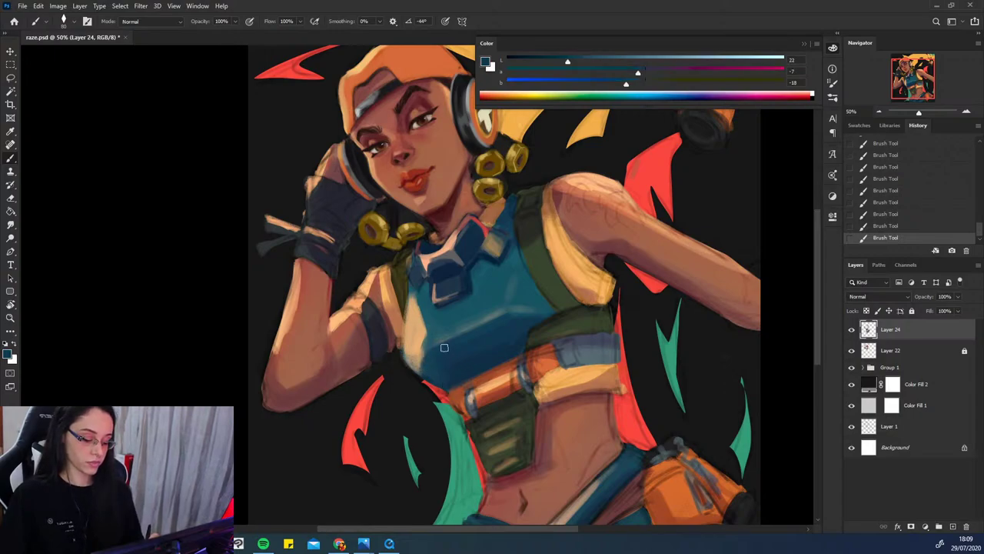
alt+click(422, 321)
drag(422, 312, 423, 346)
- Blend the remaining highlight ridge across the middle of the chest with several teals sampled from the top
drag(556, 344, 565, 302)
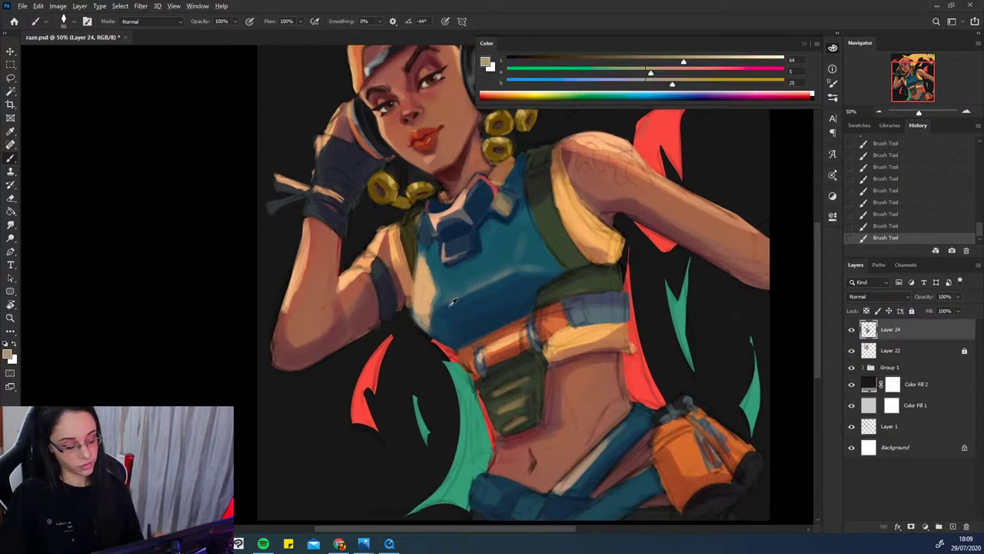
alt+click(444, 303)
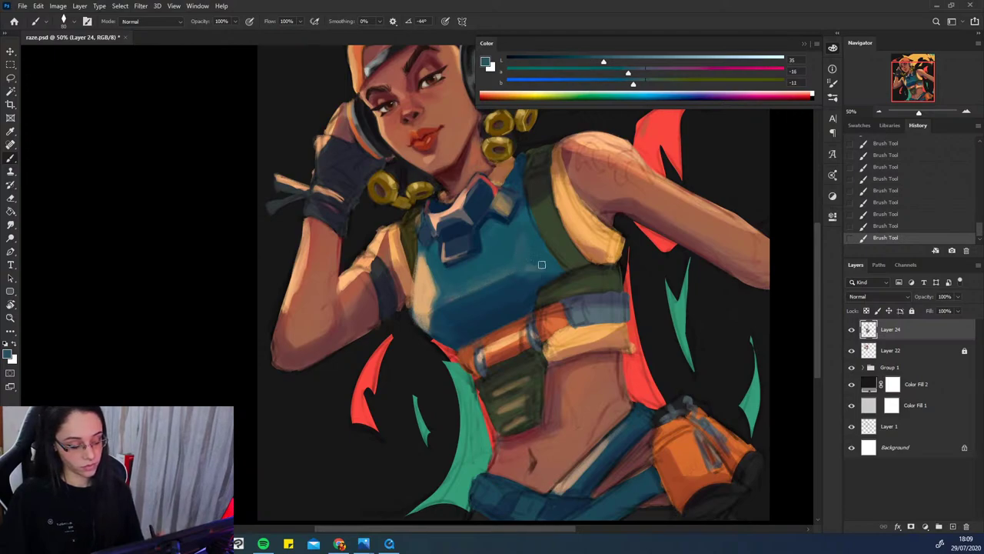
alt+click(521, 281)
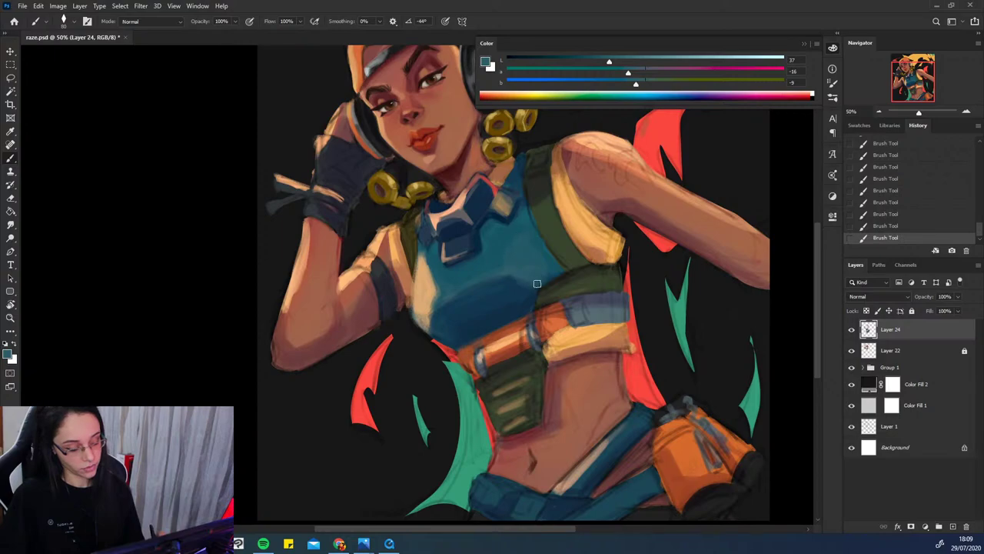
alt+click(504, 263)
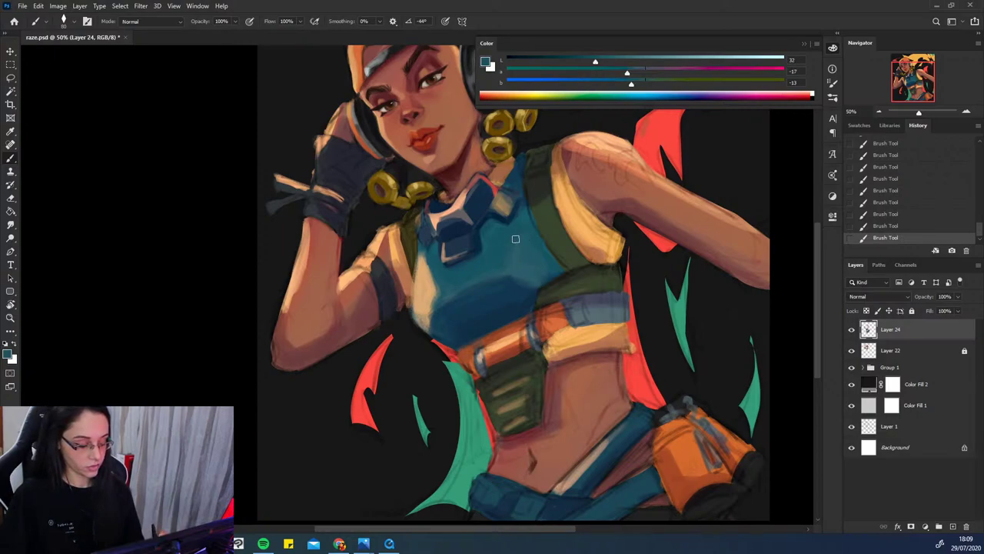
alt+click(475, 282)
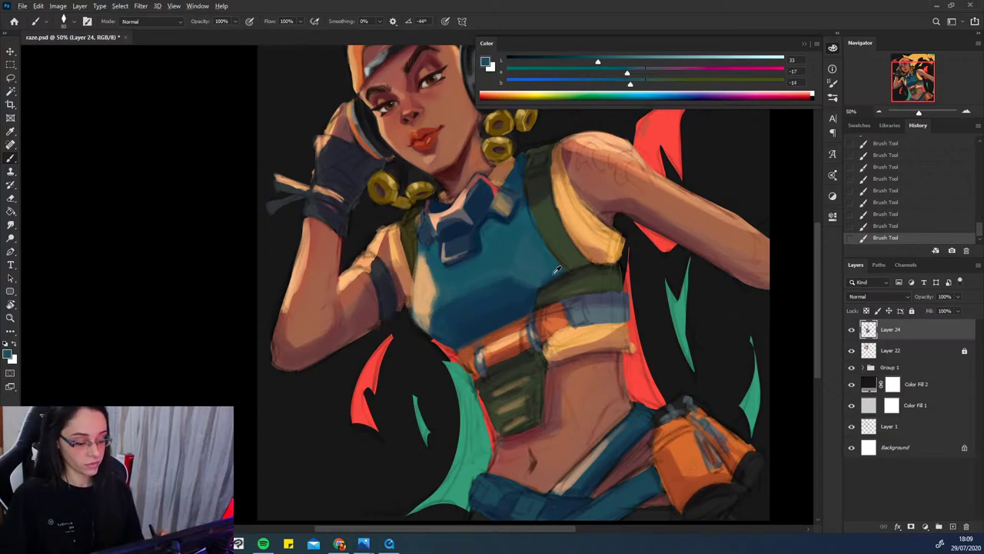
- Reduce the brush size and refine the collar's tip near the raised arm with sampled dark blue and peach
scroll(492, 261, up, 2)
alt+click(429, 280)
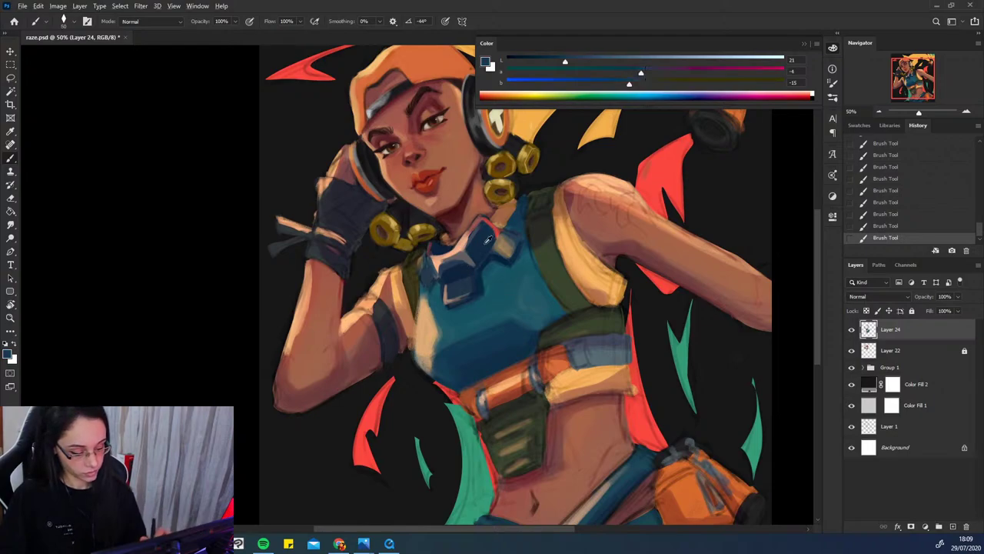
alt+click(489, 239)
key([)
key([)
key([)
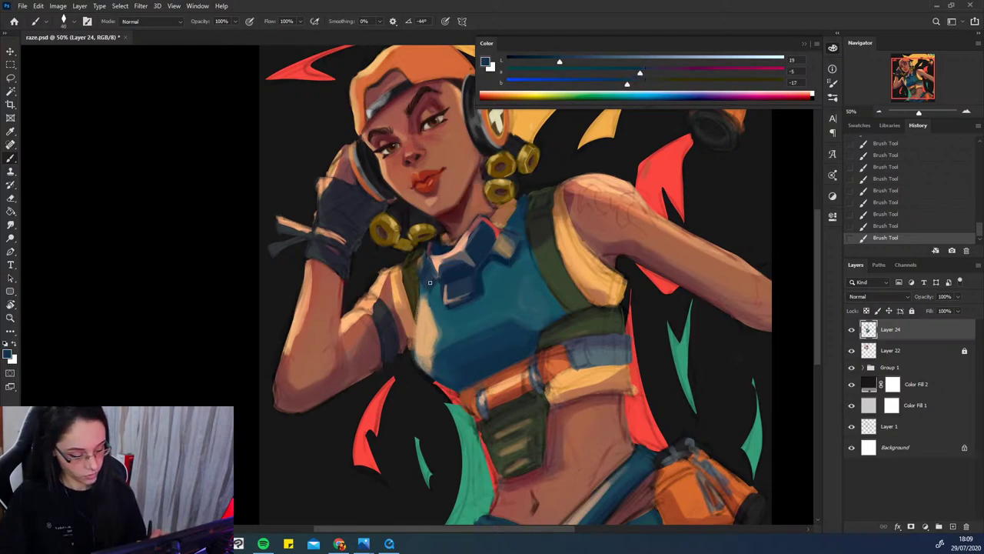
alt+click(440, 258)
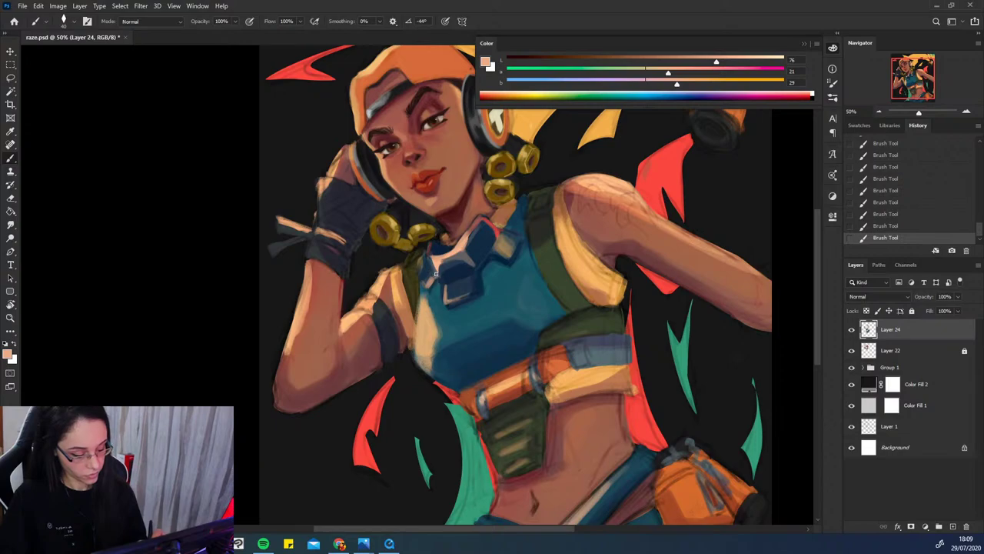
alt+click(422, 268)
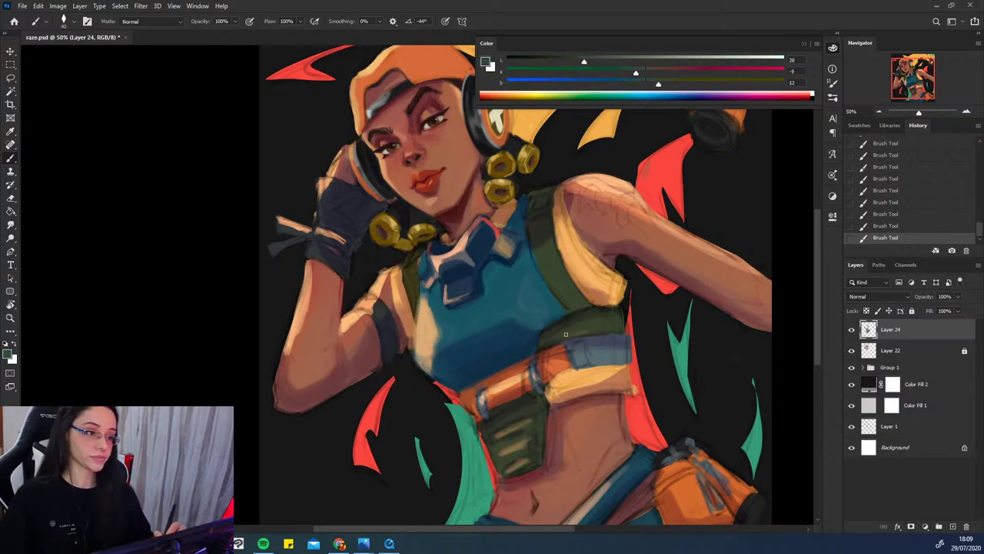
- Darken the upper part of the green shoulder strap with a near-black blue mixed at L 13, a -2, b -4
drag(564, 229, 530, 197)
alt+click(505, 191)
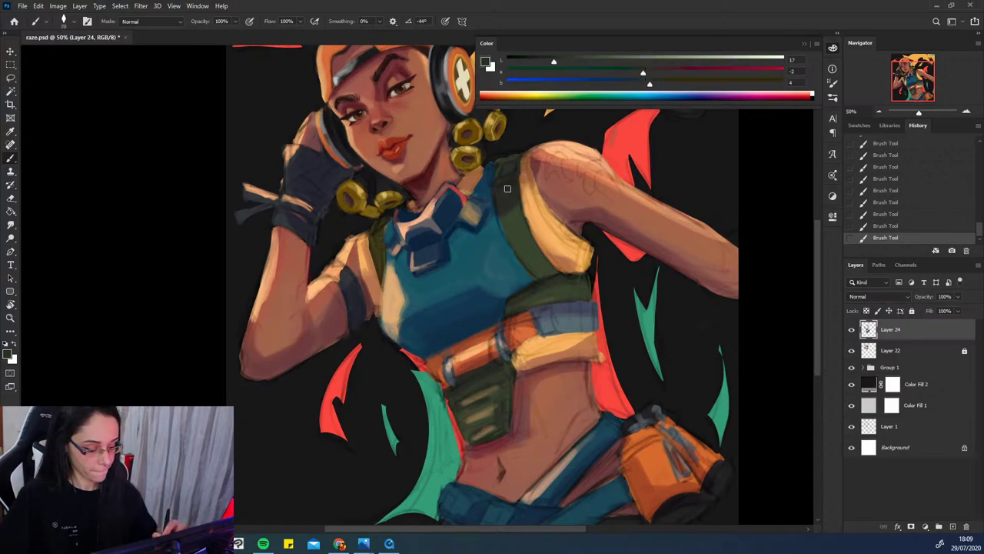
key(ctrl+z)
key(ctrl+z)
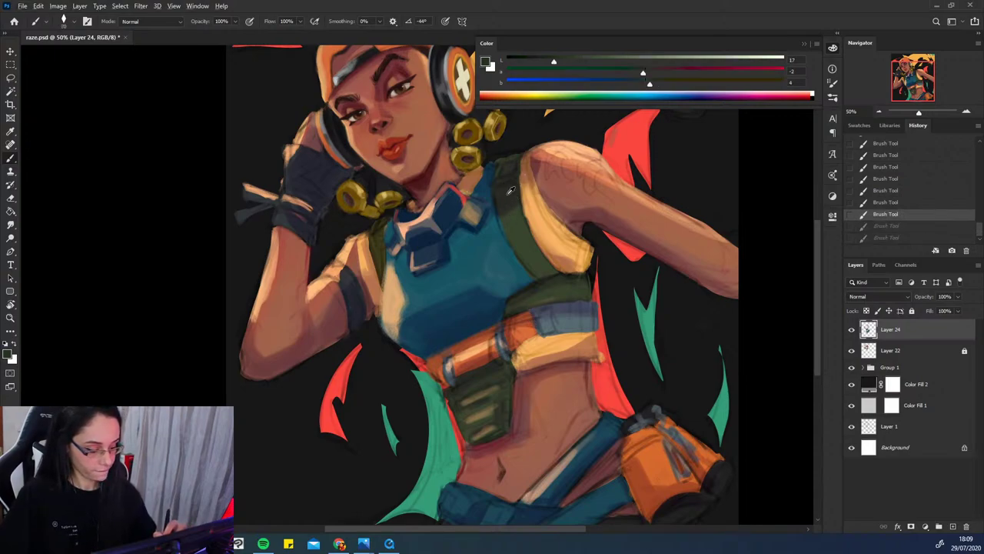
click(642, 83)
click(544, 62)
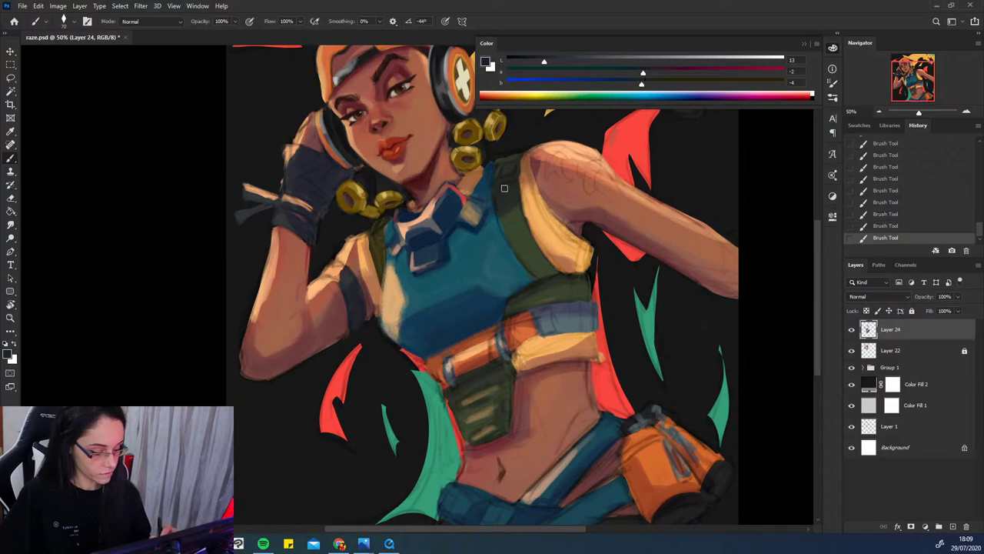
key(ctrl+shift+z)
key(ctrl+shift+z)
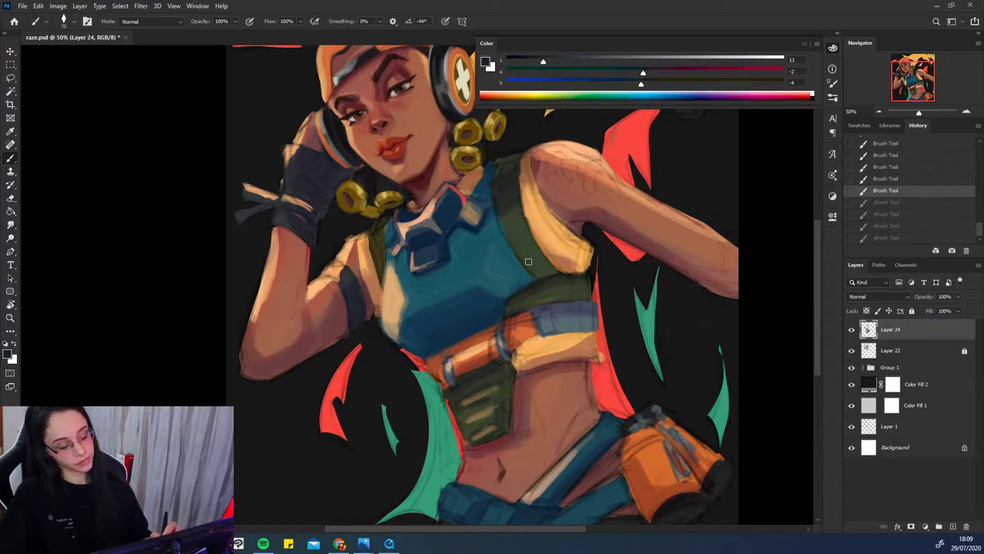
- Blend the strap's shadow with sampled dark greens and refine its border with the top using sampled dark blue
key(ctrl+z)
key(ctrl+z)
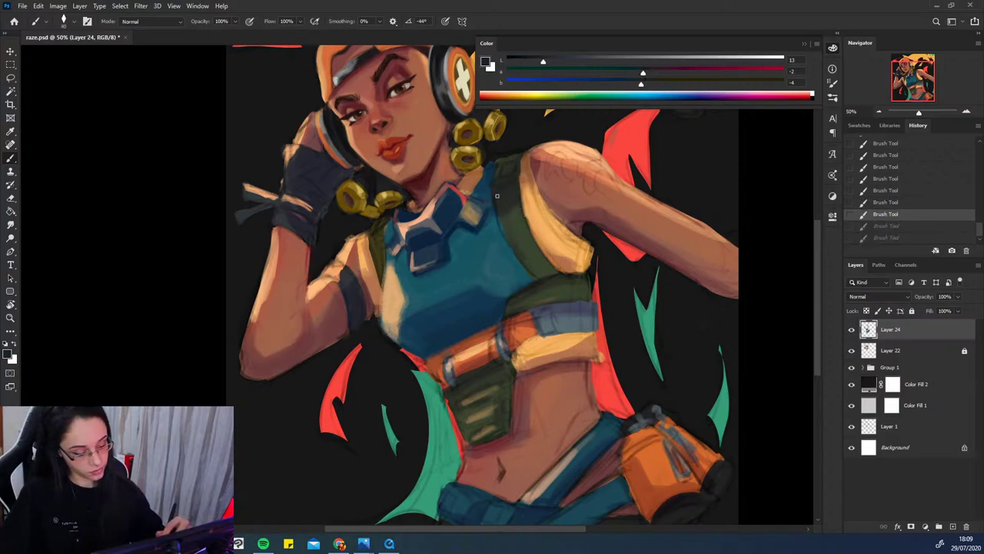
key(ctrl+shift+z)
key(ctrl+shift+z)
alt+click(511, 230)
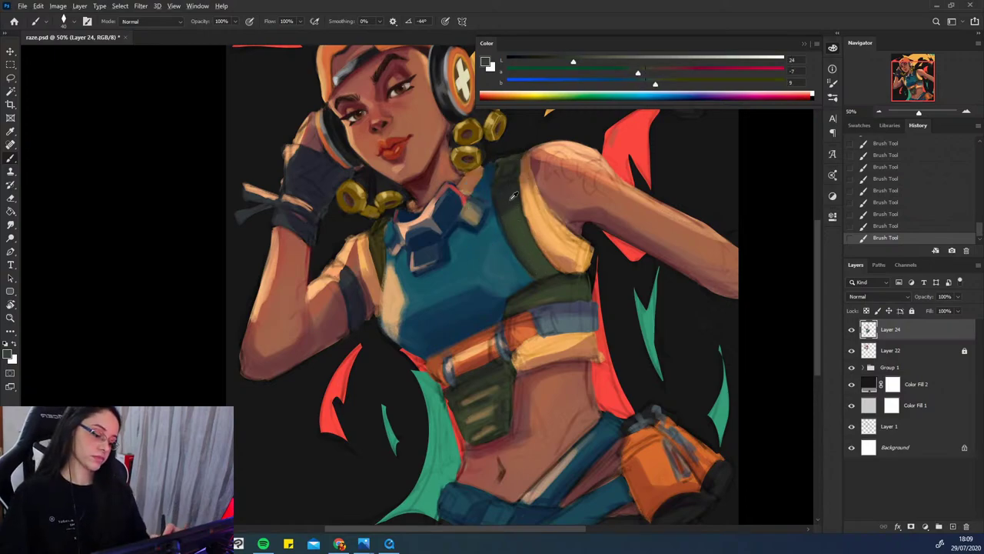
alt+click(514, 196)
alt+click(493, 230)
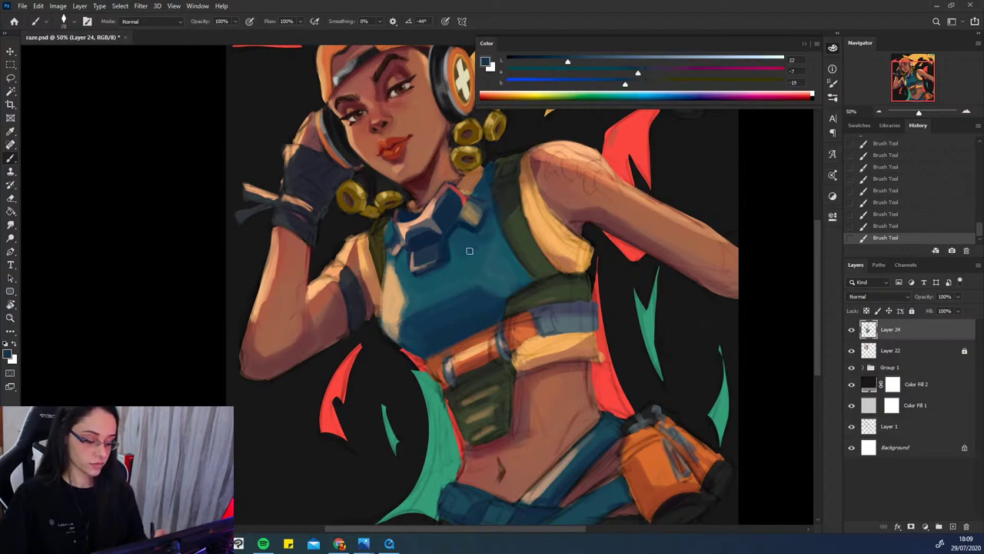
- Compare the whole illustration with and without Layer 24 by toggling the layer's visibility at 25% zoom
drag(719, 215, 708, 247)
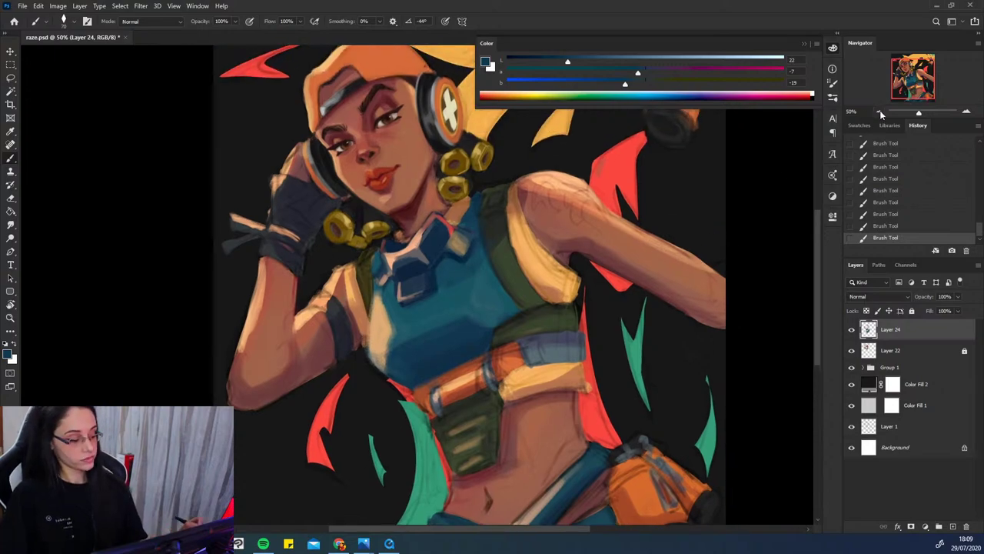
click(881, 112)
click(881, 112)
click(852, 330)
click(851, 329)
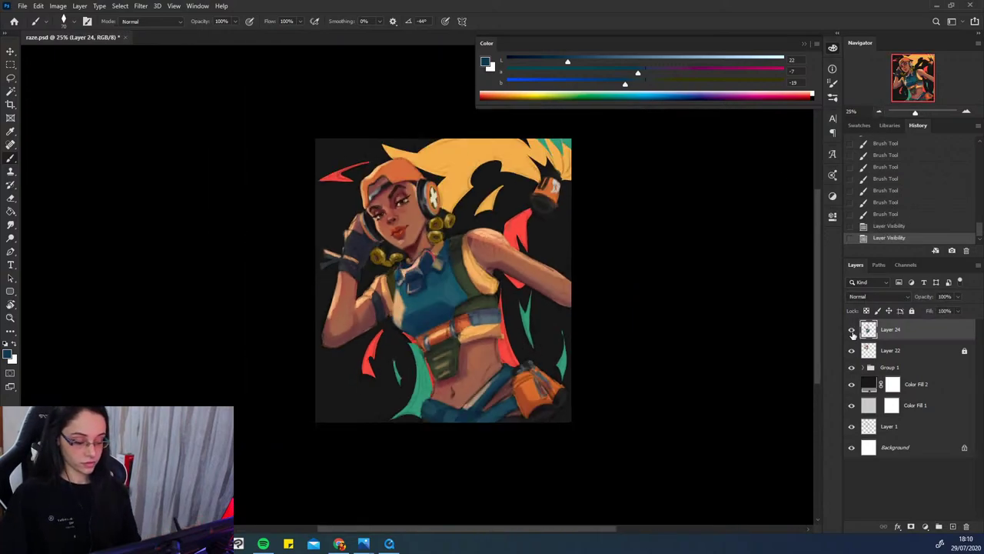
click(852, 329)
click(852, 329)
- Mix a dark blue at L 13, a -12, b -23 and paint a small shadow beneath the collar's lower flap with a smaller brush
click(966, 112)
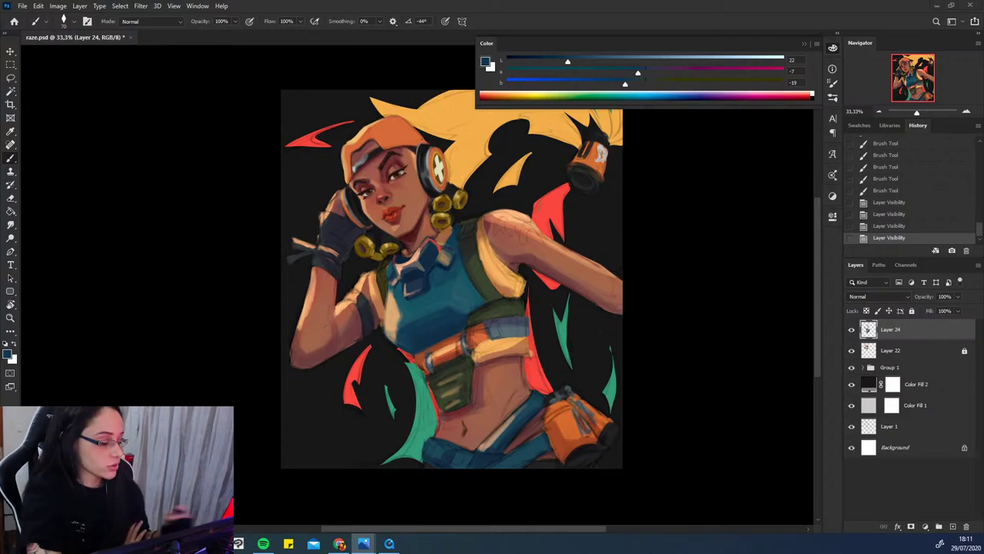
click(967, 111)
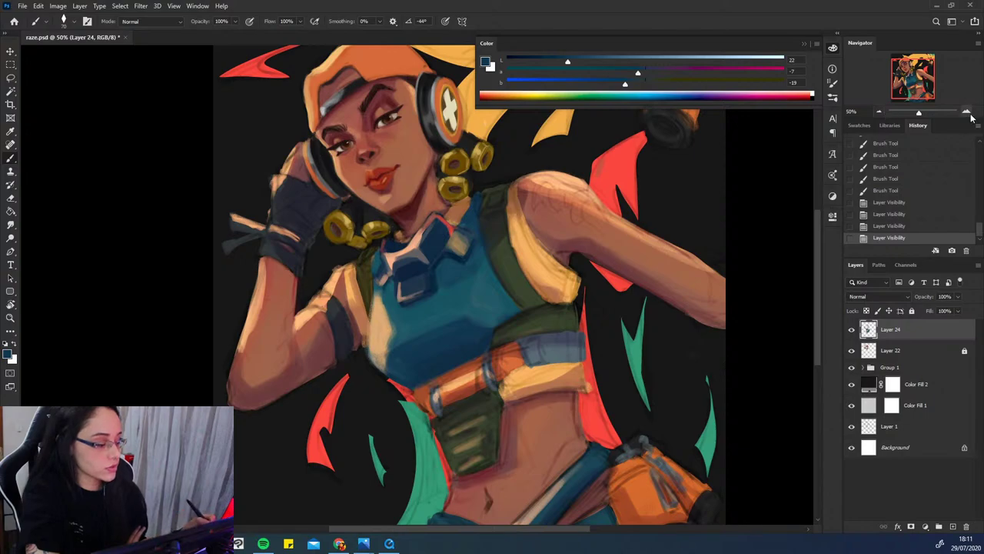
click(966, 111)
click(903, 69)
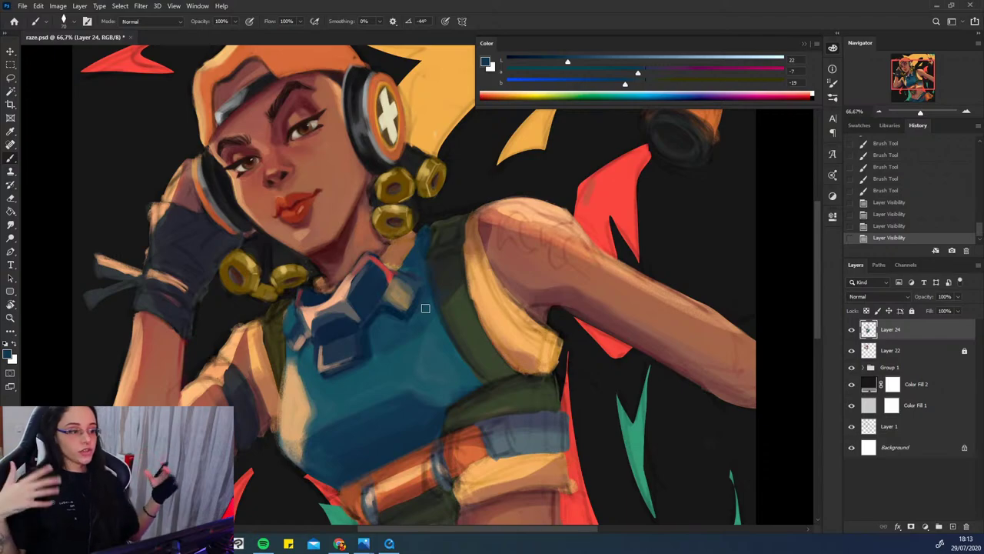
drag(475, 337, 590, 387)
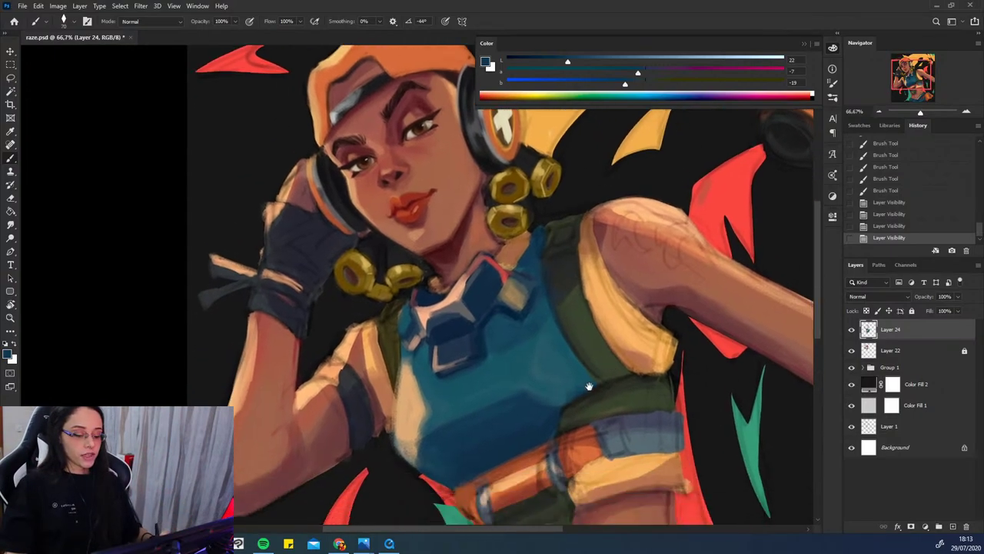
alt+click(452, 364)
click(617, 84)
drag(559, 61, 543, 61)
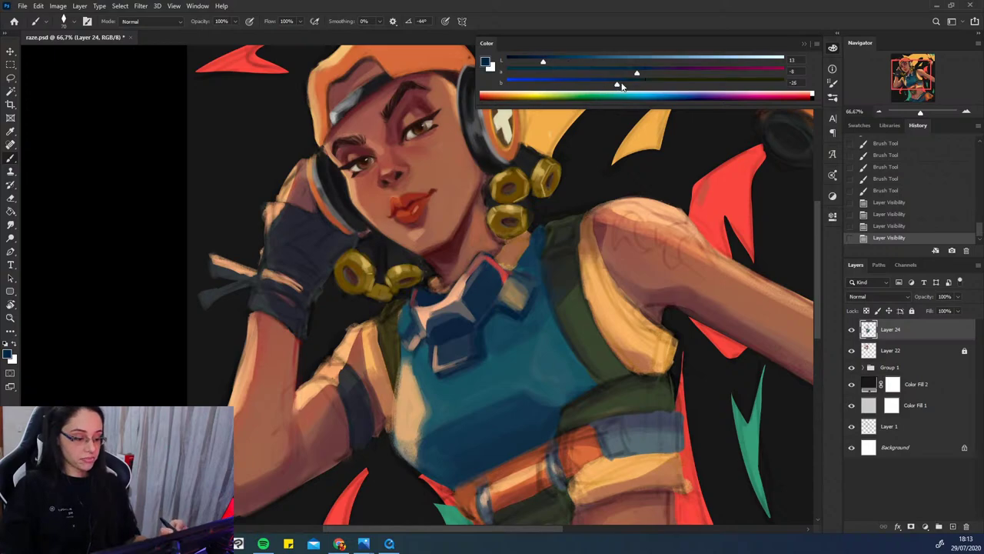
click(633, 72)
drag(634, 84, 621, 84)
key(bracketleft)
key(bracketleft)
key(bracketleft)
key(bracketleft)
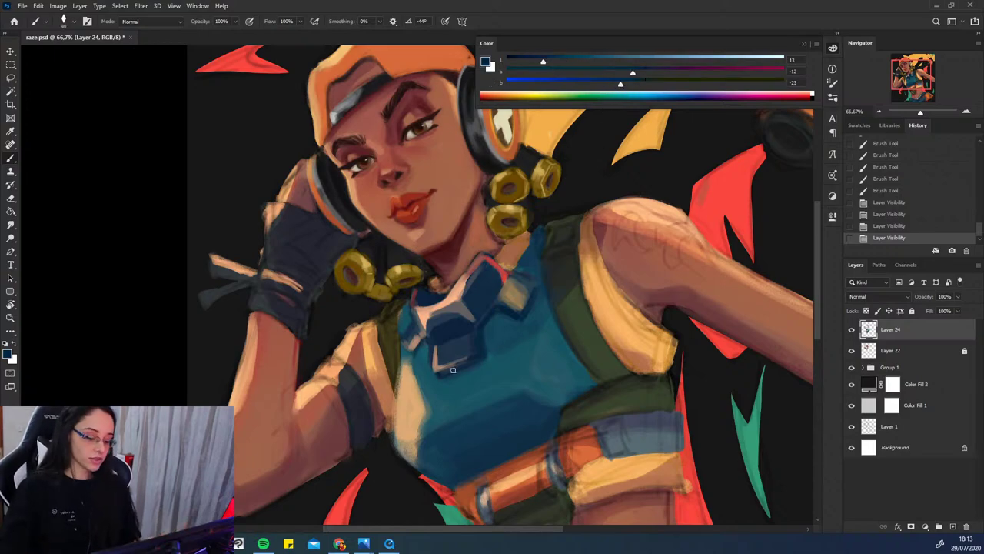
ctrl+drag(454, 370, 439, 378)
key(ctrl+z)
click(431, 377)
click(851, 330)
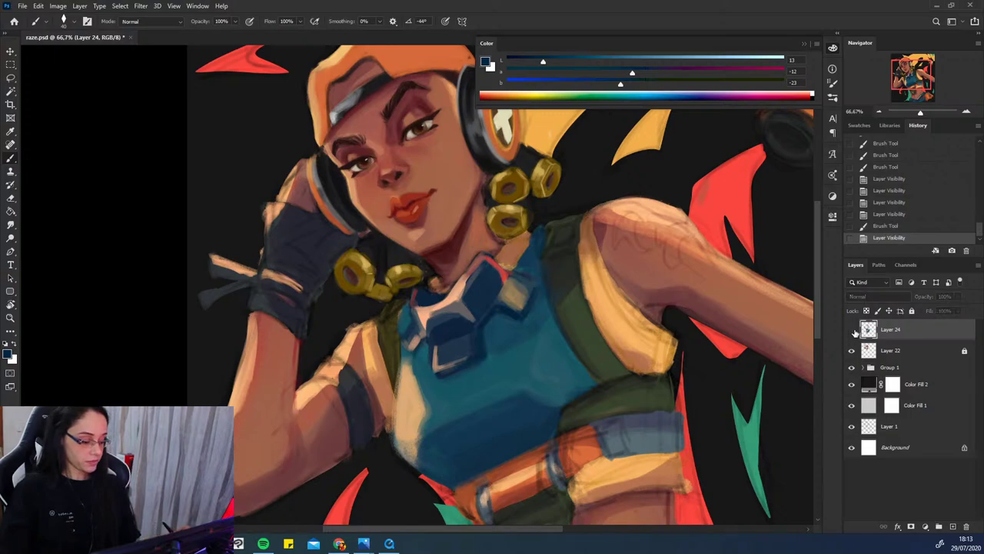
click(851, 330)
- Blend the face of the collar's lower flap with dark blues sampled from the collar
alt+click(472, 343)
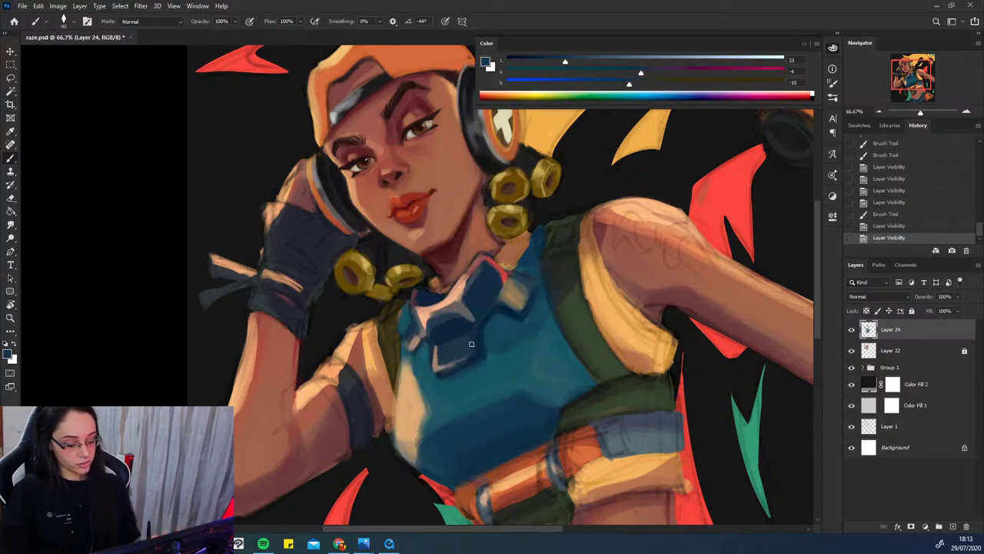
drag(470, 342, 465, 357)
alt+click(473, 345)
alt+click(471, 341)
mouse_move(472, 352)
mouse_down()
mouse_move(458, 290)
mouse_move(485, 346)
mouse_move(474, 392)
mouse_move(447, 371)
mouse_move(470, 360)
mouse_move(433, 349)
mouse_up()
- Brighten the highlight along the lower flap's edge and corner with peach sampled from the collar
alt+click(457, 297)
key(ctrl+z)
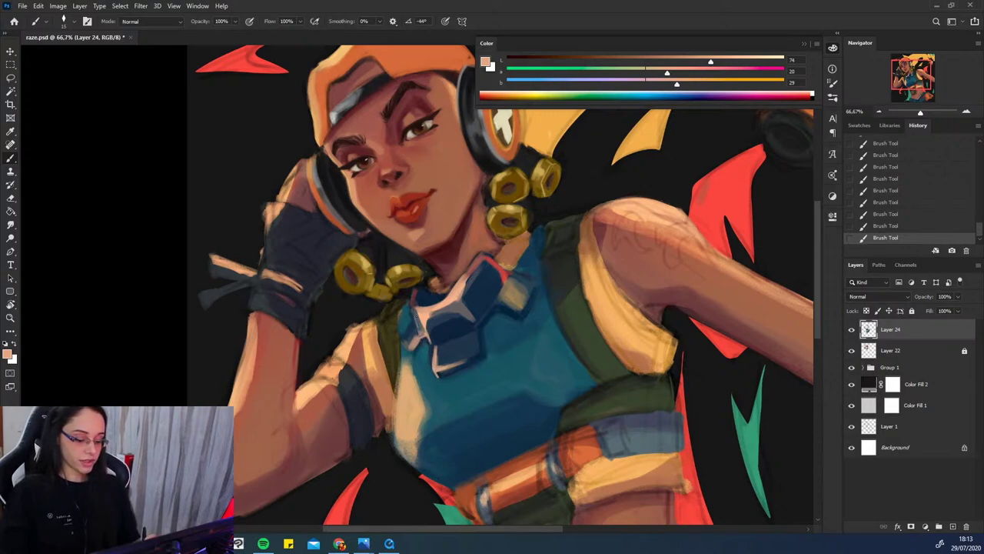
key(ctrl+z)
key(ctrl+shift+z)
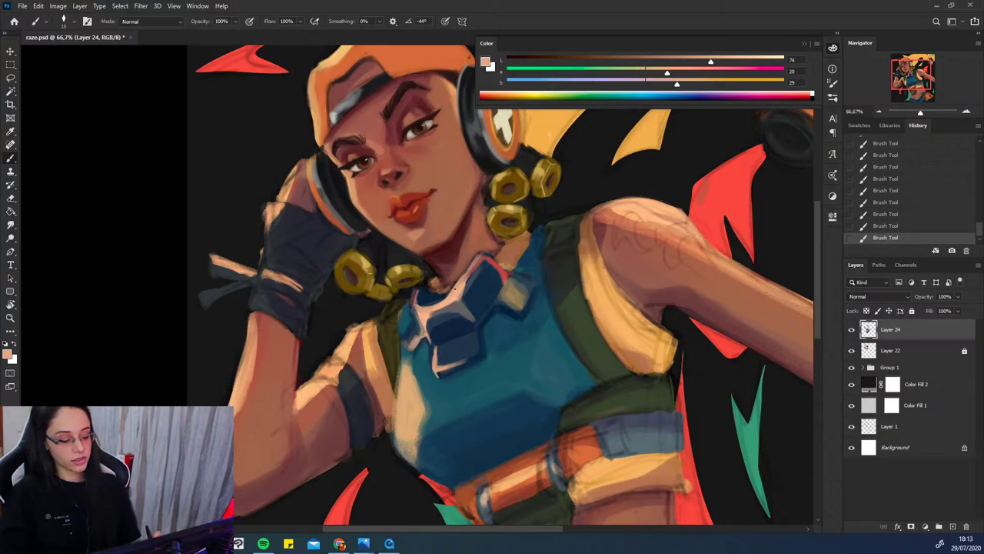
- Refine the collar's neck-side edge with sampled grey-blue, dark blue and muted peach
alt+click(476, 272)
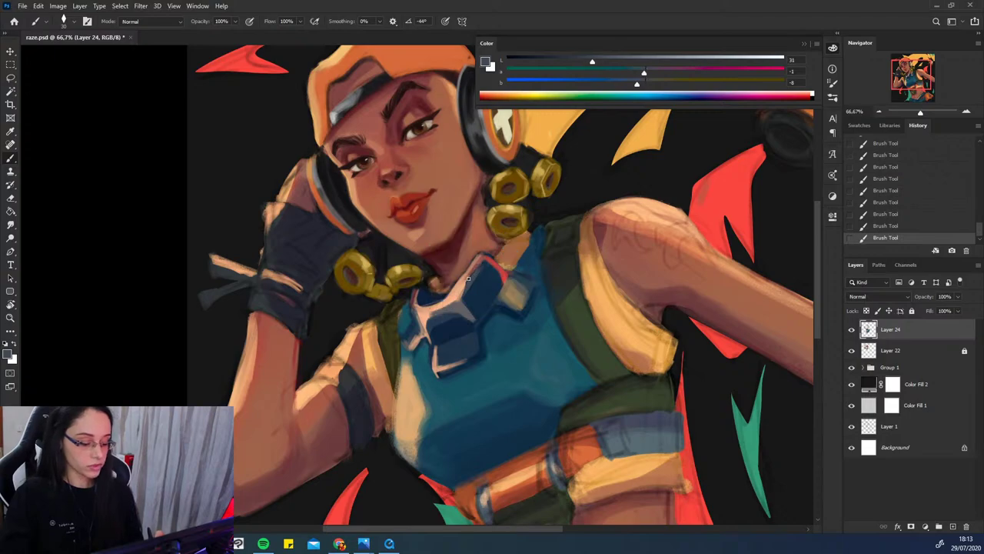
alt+click(464, 294)
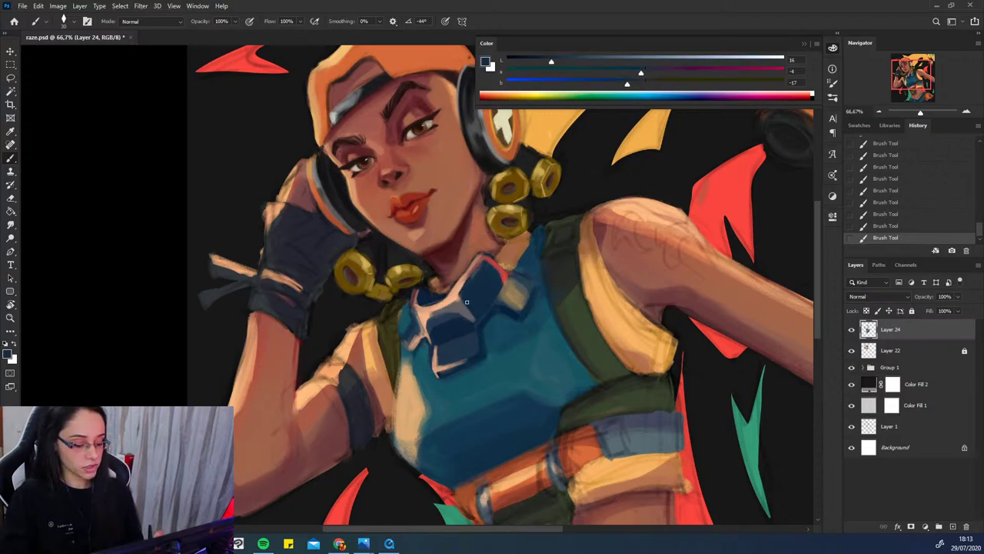
alt+click(471, 267)
alt+click(455, 288)
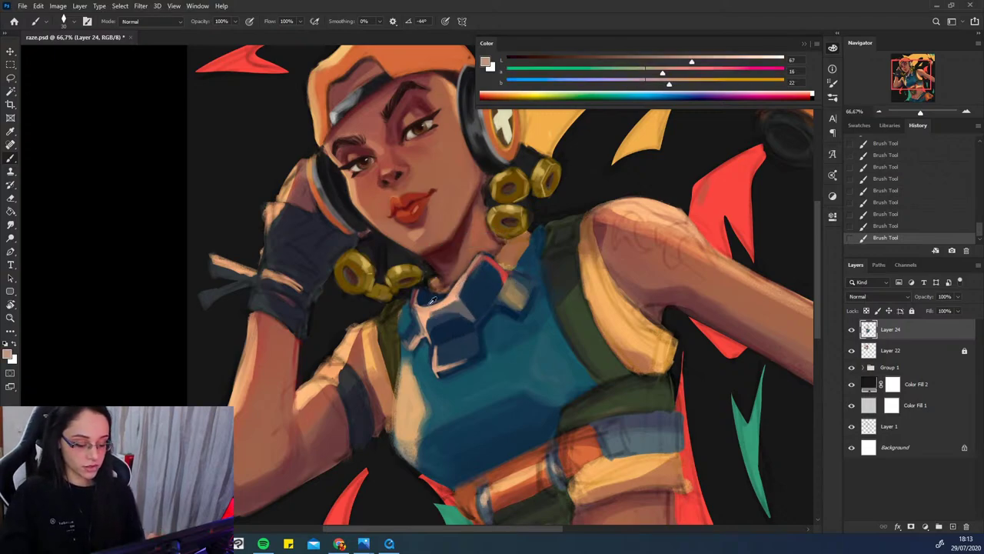
alt+click(428, 306)
drag(433, 306, 466, 272)
key(ctrl+z)
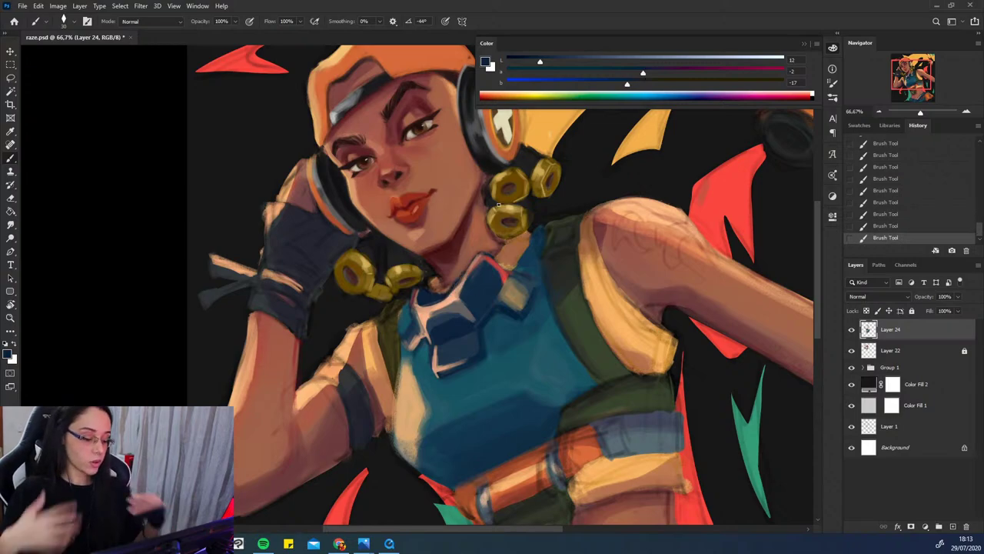
- Shade the base of the neck above the collar with sampled reddish browns, tidying the skin's border with the fabric
alt+click(462, 266)
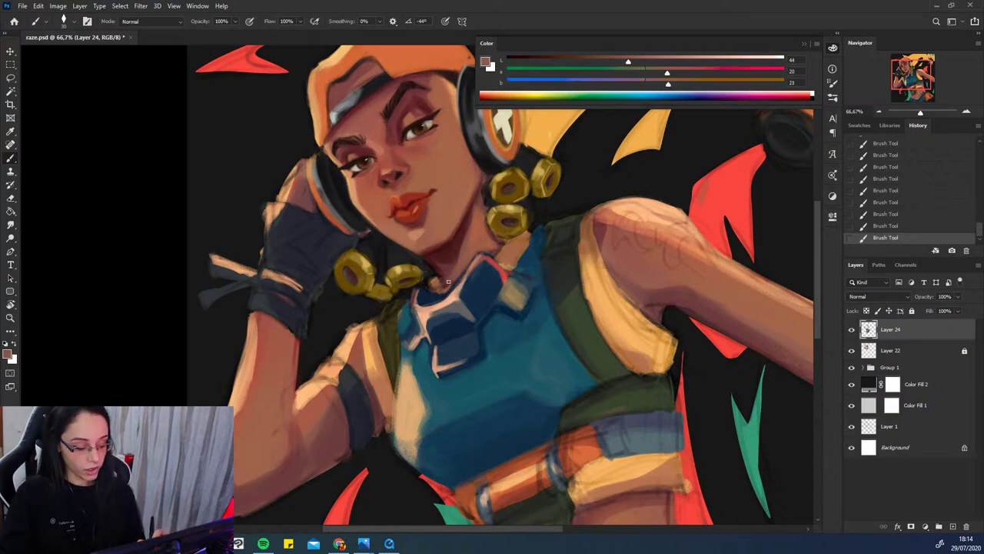
alt+click(436, 266)
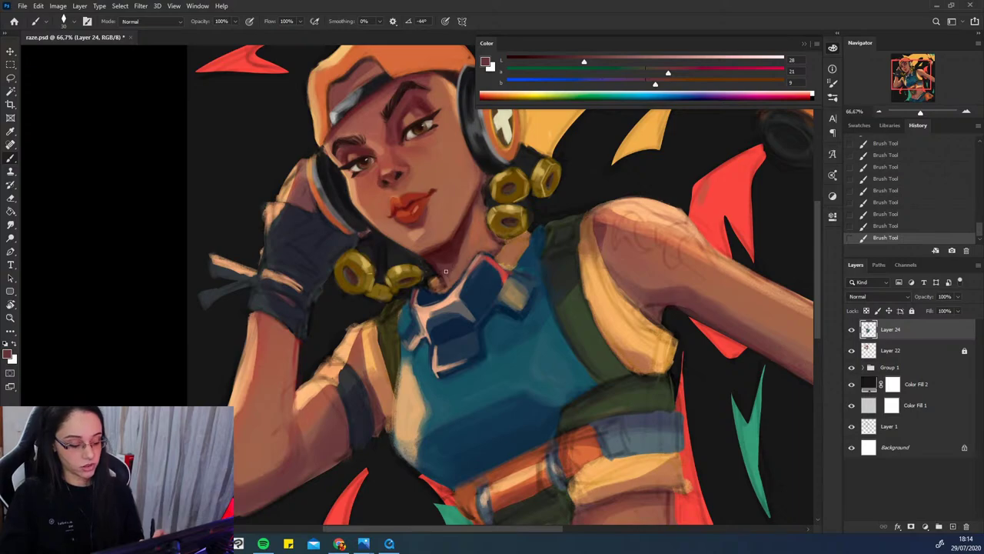
alt+click(440, 278)
alt+click(445, 286)
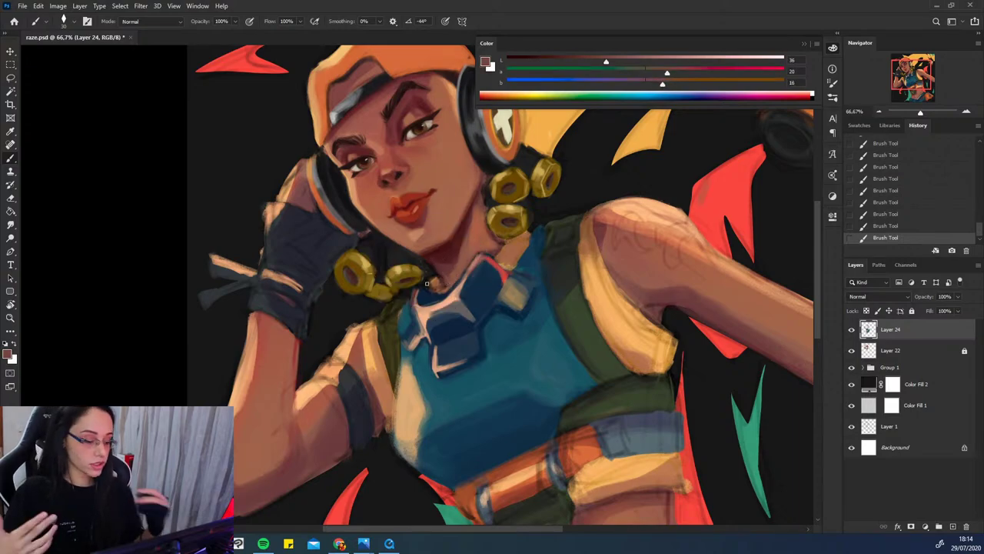
alt+click(446, 256)
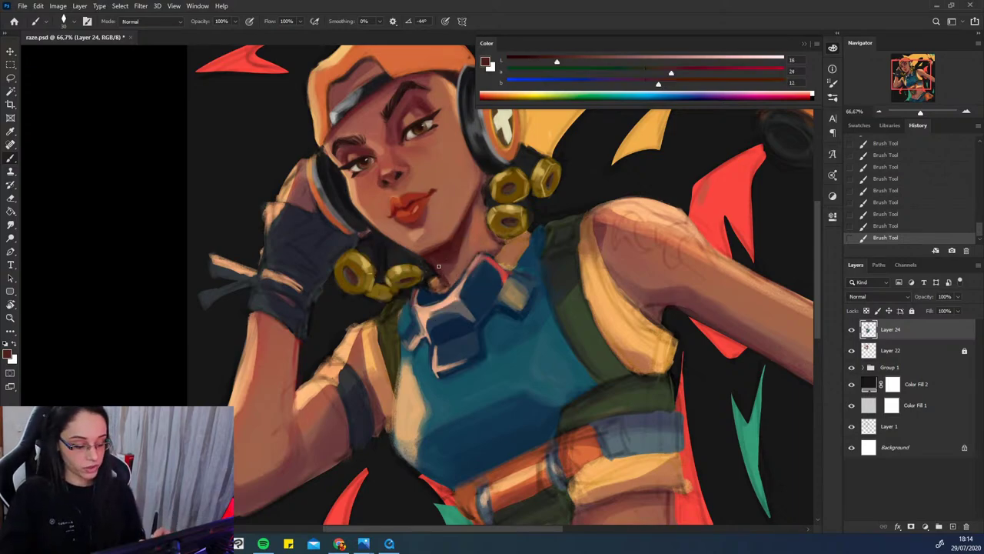
alt+click(450, 279)
alt+click(448, 286)
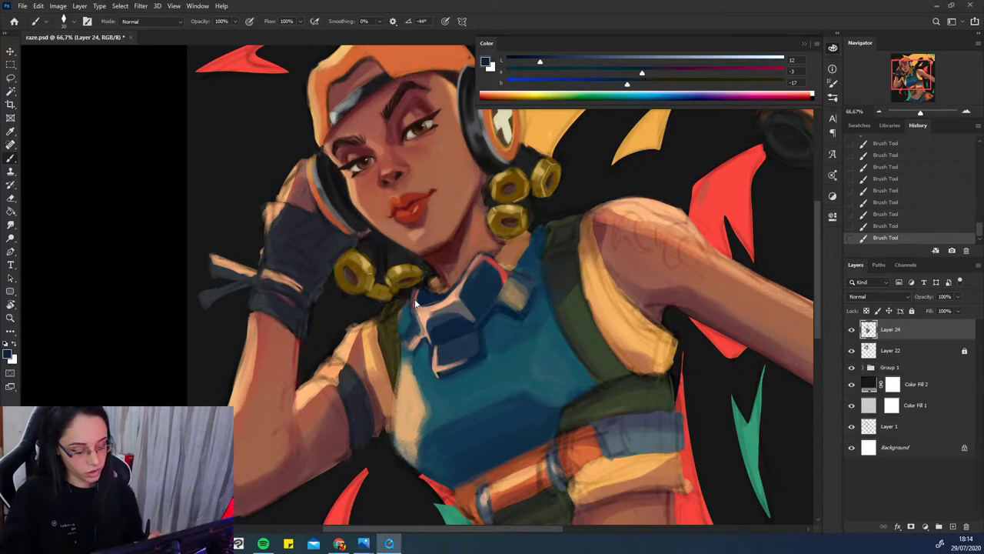
- Define the rim of the collar opening below the neck with sampled brown, near-black and dark blue
alt+click(448, 282)
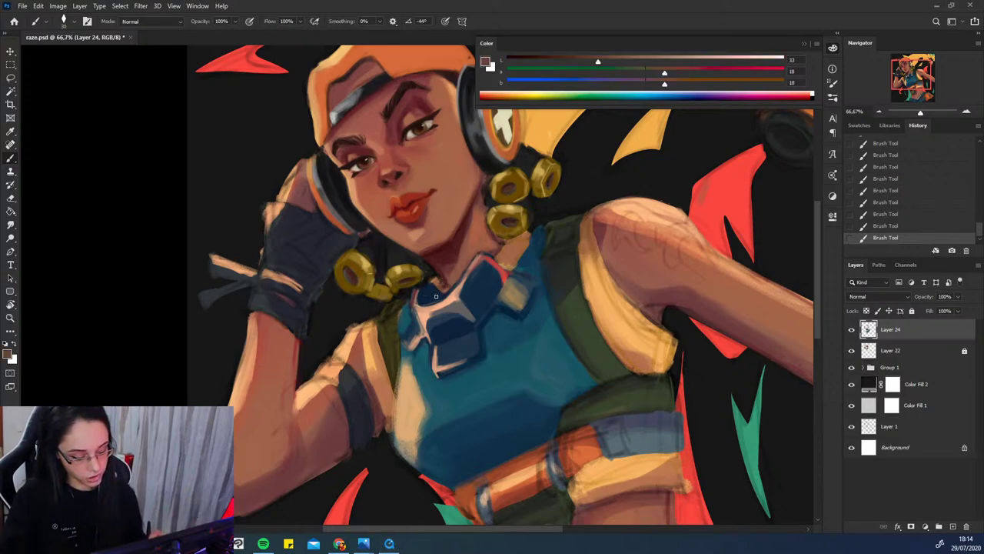
drag(440, 284, 423, 295)
alt+click(428, 292)
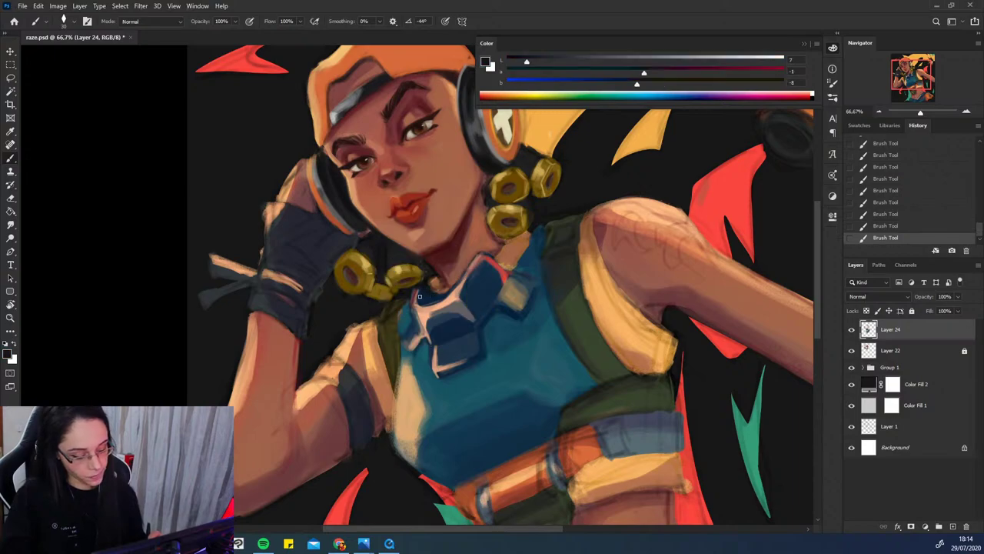
alt+click(460, 291)
- Paint a bright red accent along the collar's upper corner using the colour sampled from the red background shape
alt+click(494, 256)
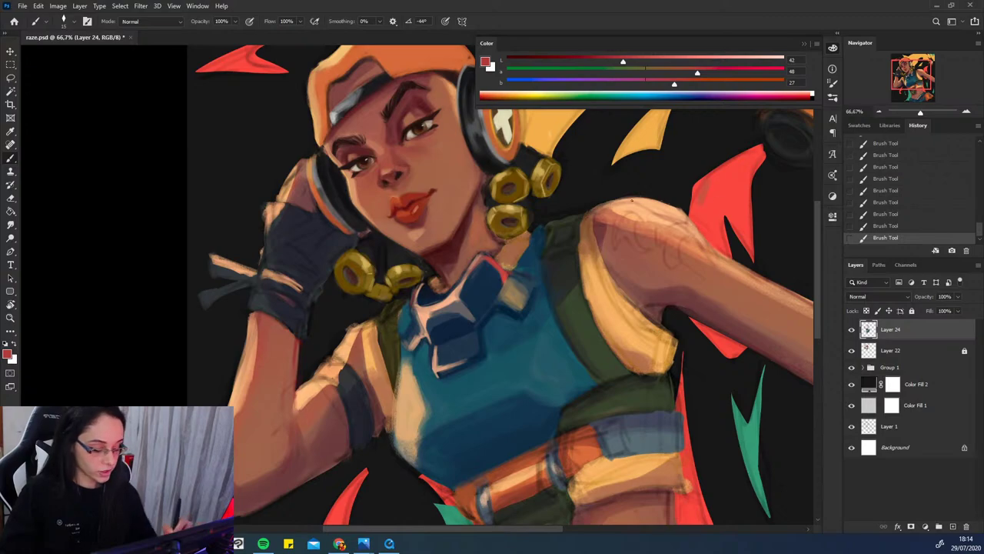
alt+click(743, 205)
mouse_move(490, 258)
mouse_down()
mouse_move(530, 285)
mouse_move(516, 276)
mouse_up()
key(ctrl+z)
key(ctrl+z)
key(ctrl+z)
key(ctrl+z)
key(ctrl+z)
key(ctrl+z)
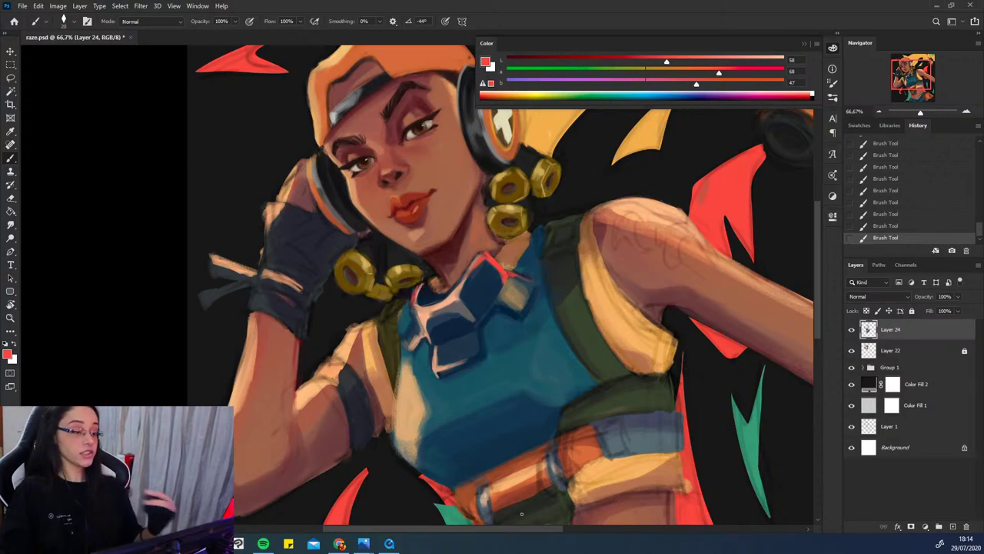
- Repaint the collar's narrow peach highlight beside the neck and trim its edge with sampled dark blues
alt+click(466, 283)
key(ctrl+z)
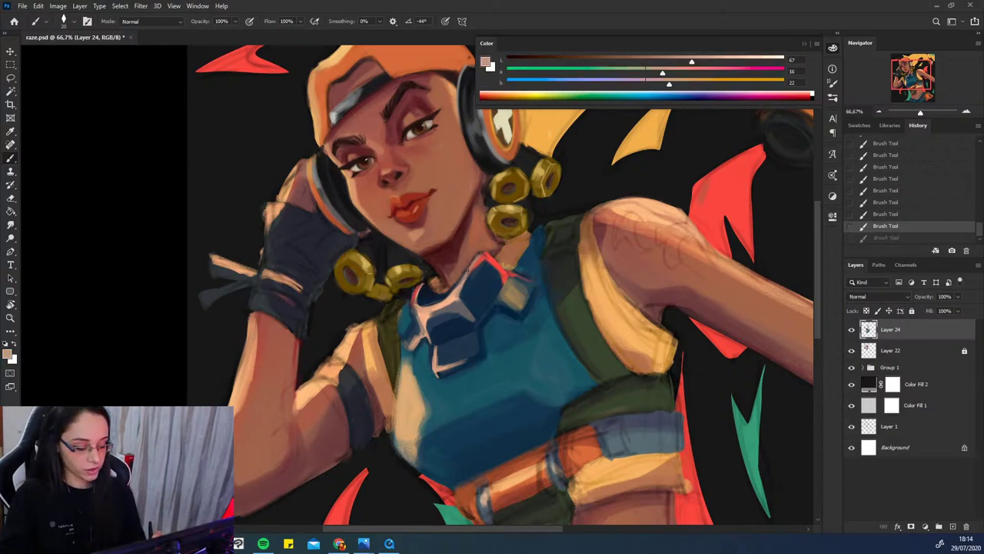
drag(467, 271, 454, 290)
alt+click(460, 287)
alt+click(461, 286)
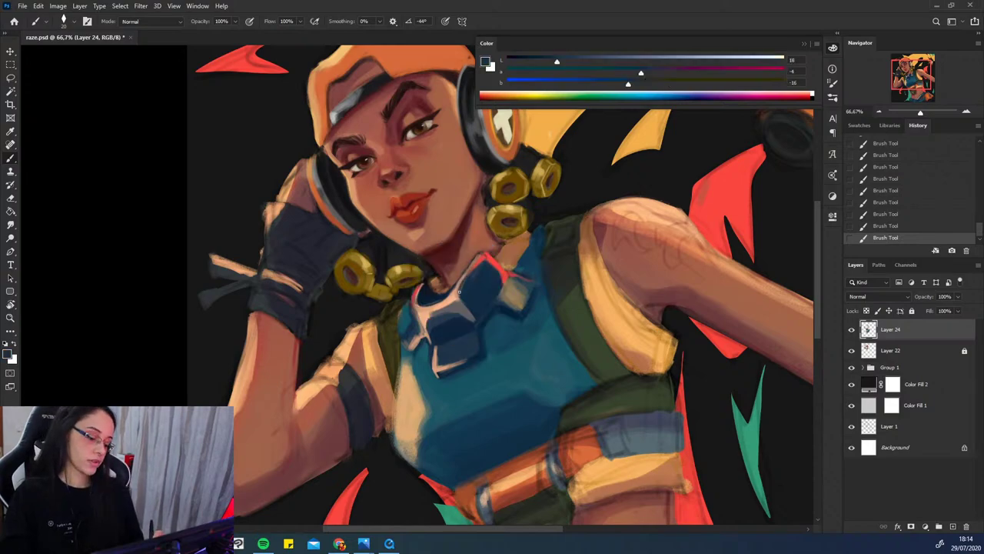
alt+click(470, 291)
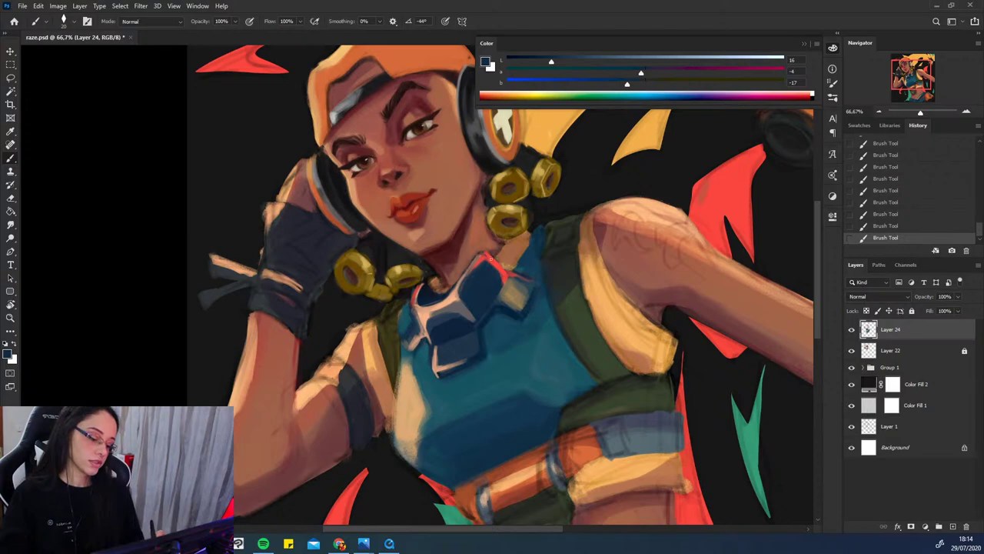
- Darken the lower edge of the collar's hanging flap with dark blues sampled from the collar
alt+click(496, 313)
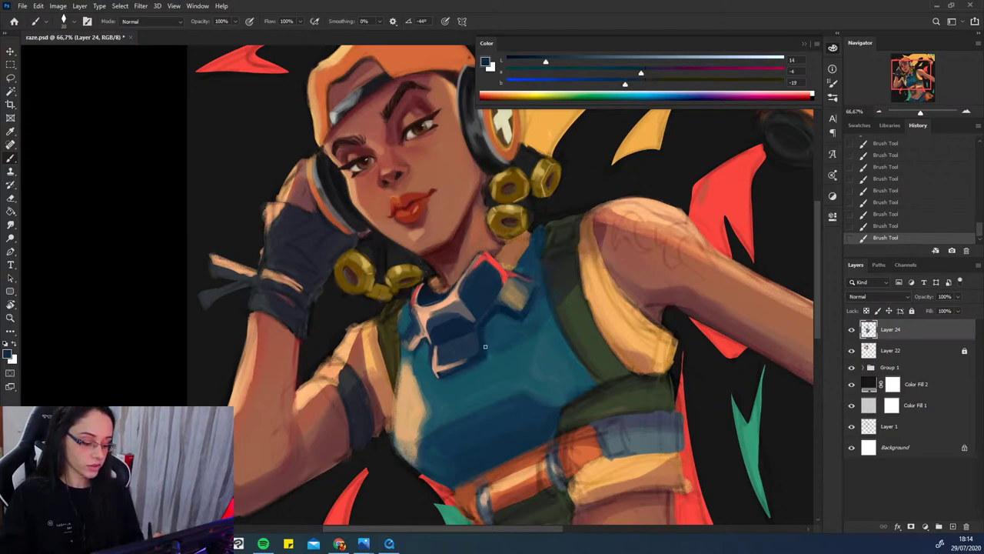
drag(466, 363, 439, 373)
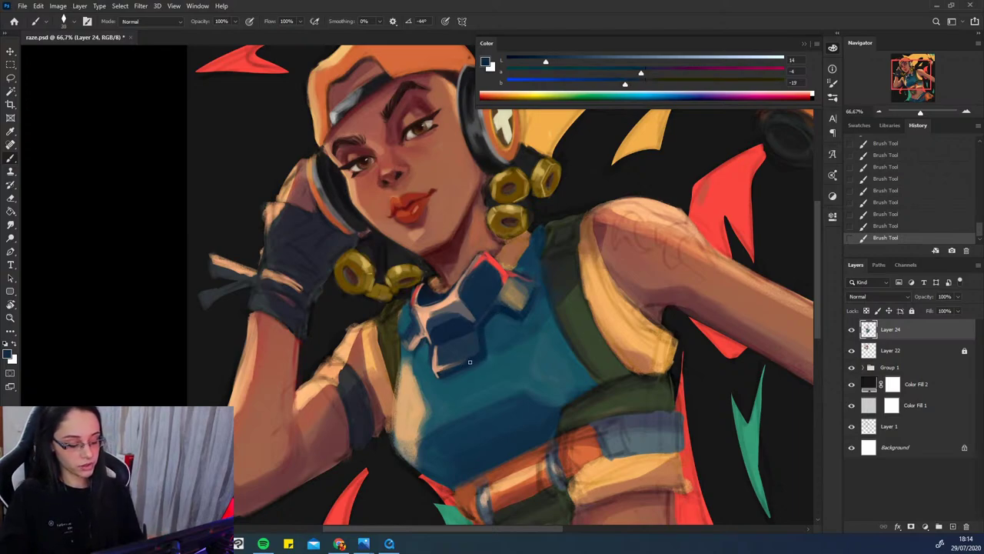
alt+click(469, 345)
key(ctrl+z)
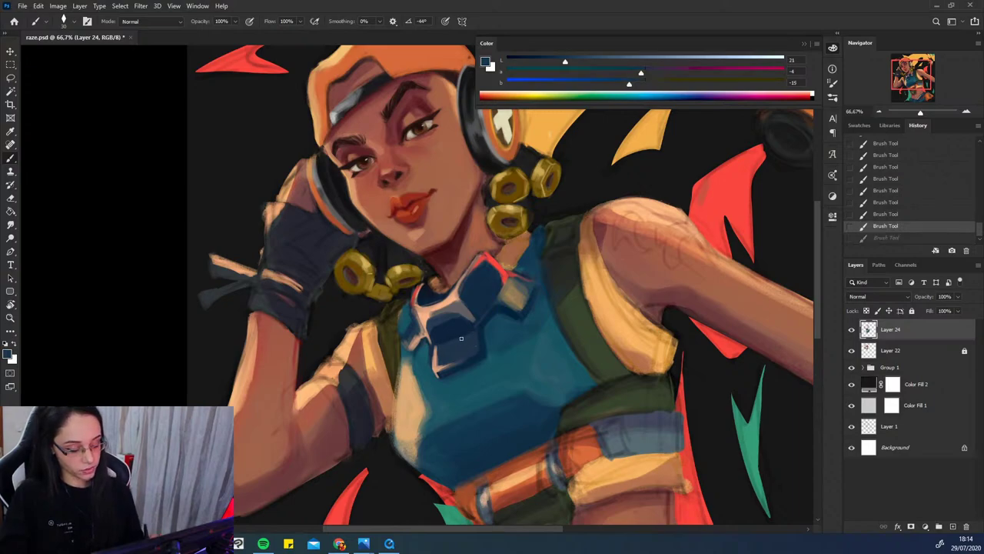
key(ctrl+shift+z)
- Touch up the beige patch beside the collar with a sampled tan, compare before and after, and undo the last stroke
alt+click(517, 285)
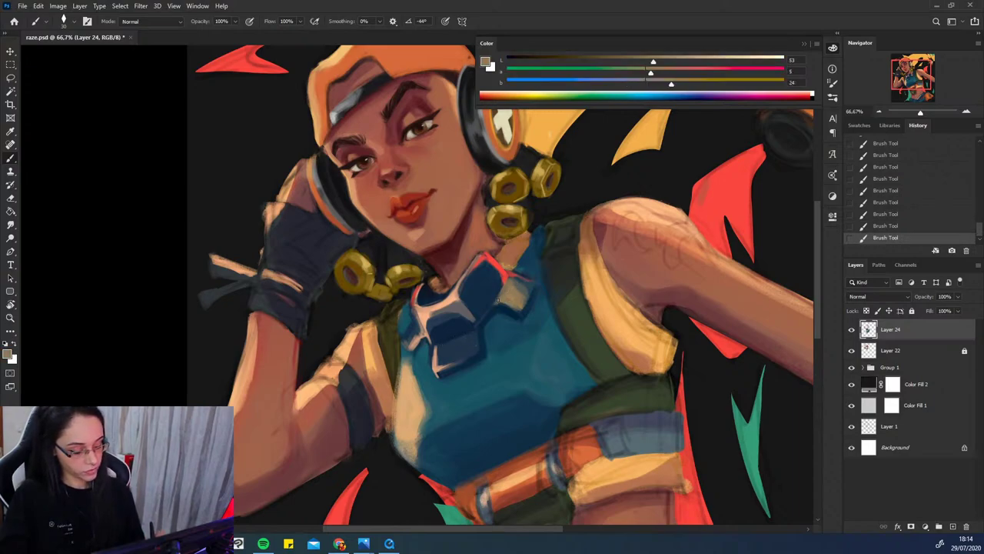
key(ctrl+z)
key(ctrl+z)
key(ctrl+z)
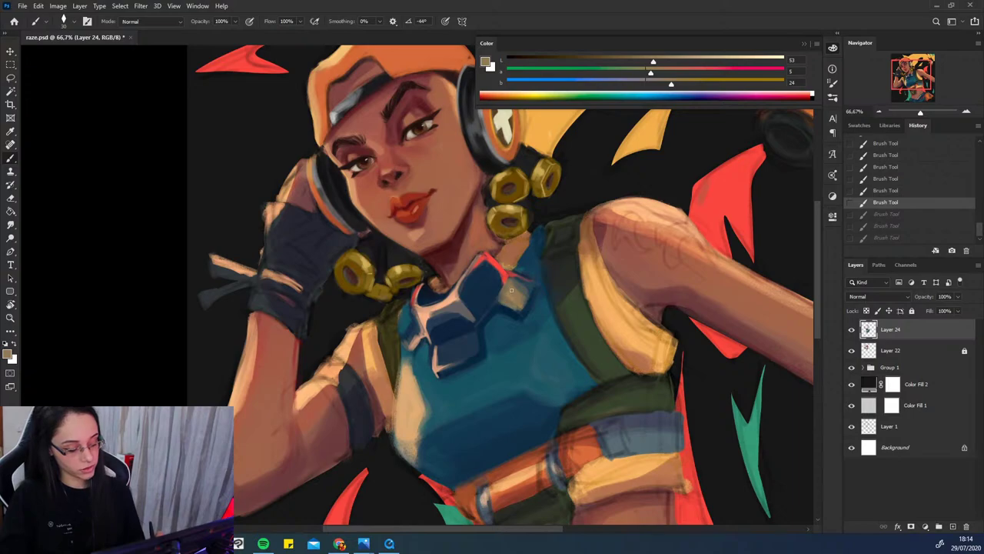
key(ctrl+shift+z)
key(ctrl+shift+z)
key(ctrl+shift+z)
key(ctrl+z)
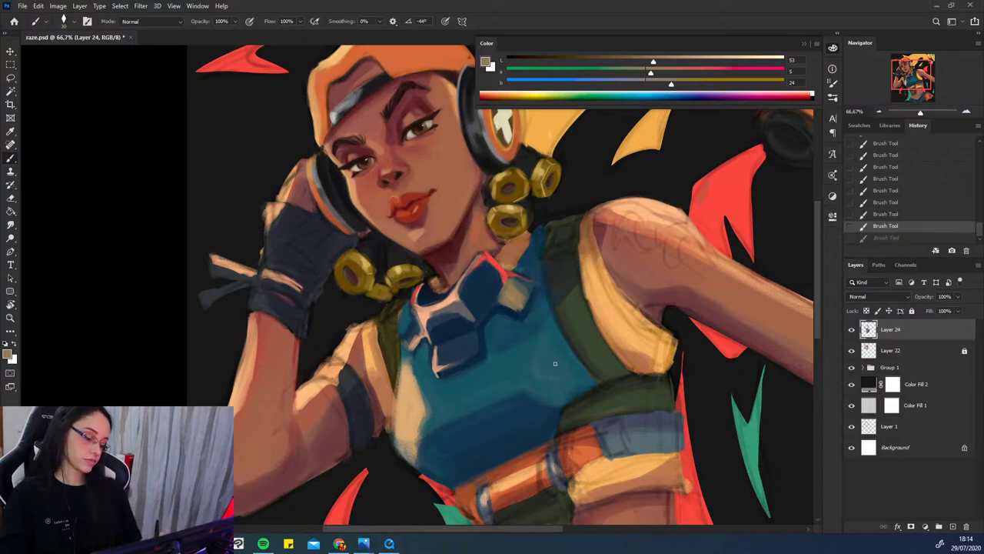
- Extend the peach highlight along the outer side of the blue top with a sampled peach
scroll(415, 342, down, 3)
alt+click(419, 338)
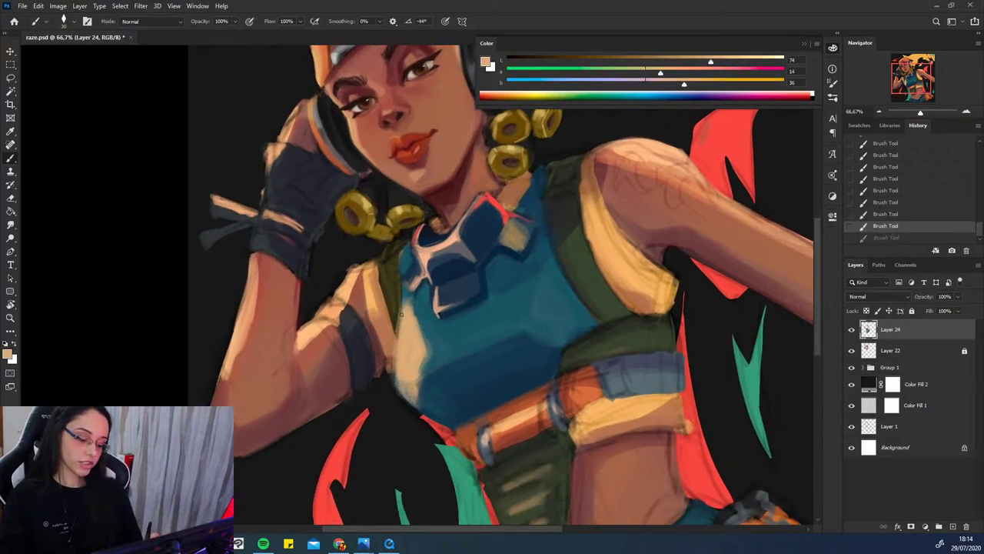
drag(402, 292, 402, 330)
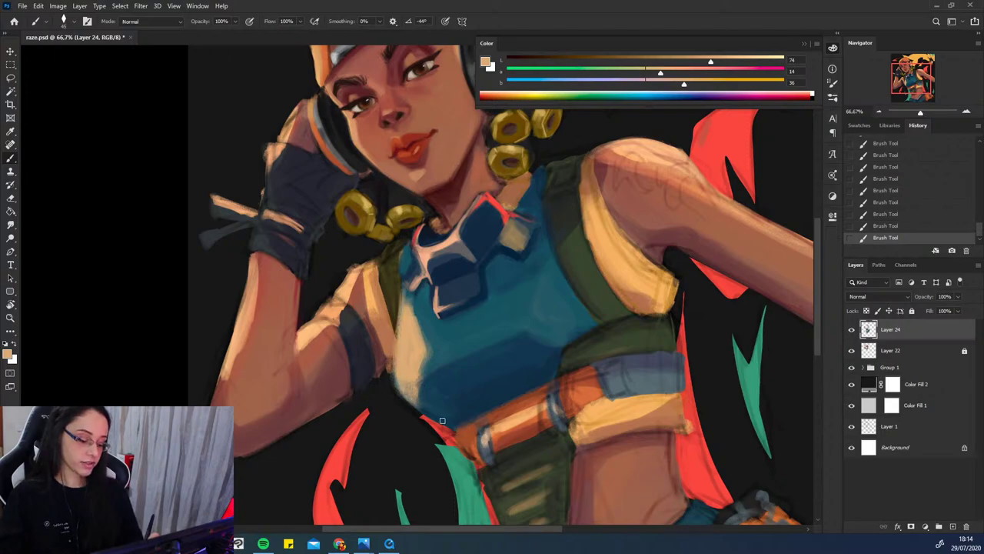
- Blend the side highlight's inner and lower edge into the blue top with sampled teals, and undo the last strokes
mouse_move(503, 460)
mouse_down()
mouse_move(508, 408)
mouse_move(548, 394)
mouse_up()
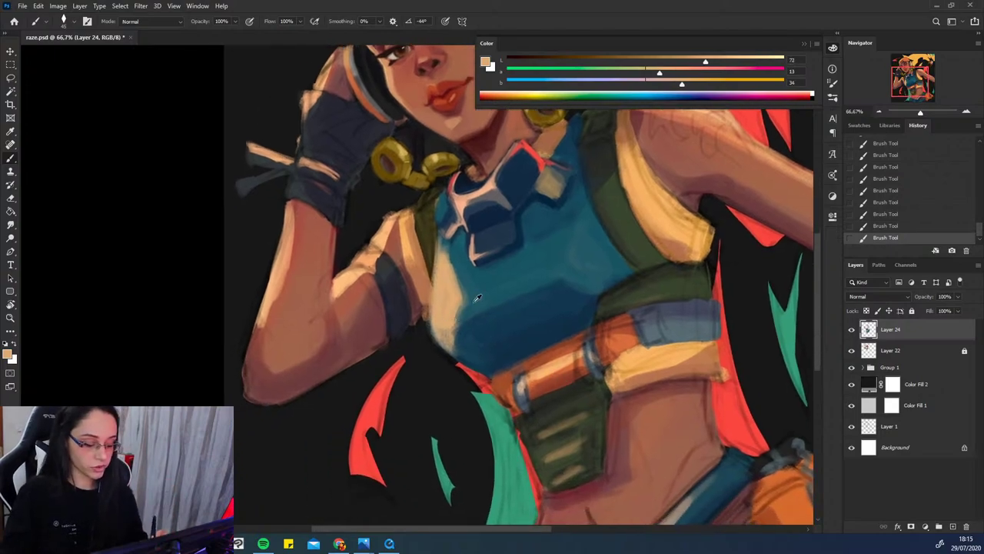
alt+click(452, 330)
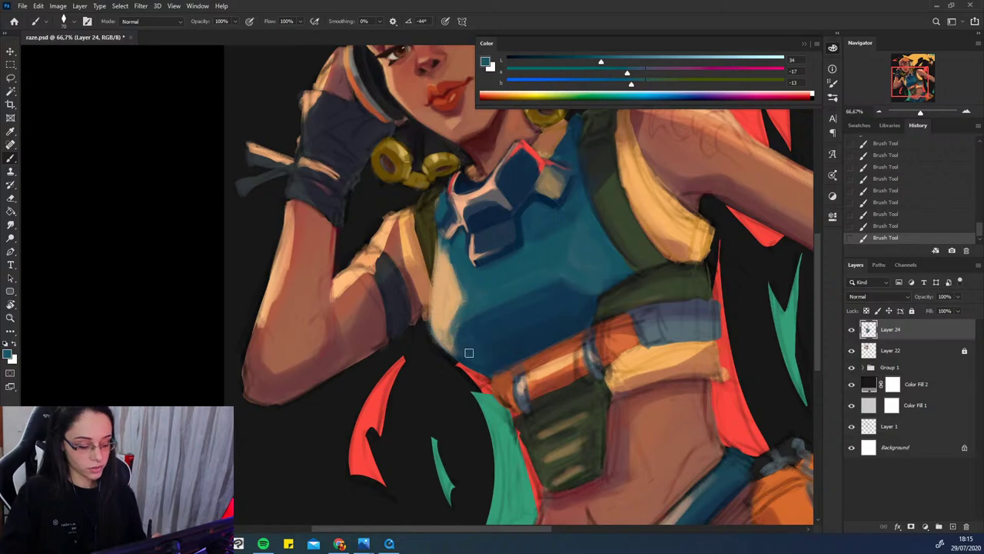
alt+click(467, 329)
drag(467, 329, 454, 351)
drag(463, 306, 448, 337)
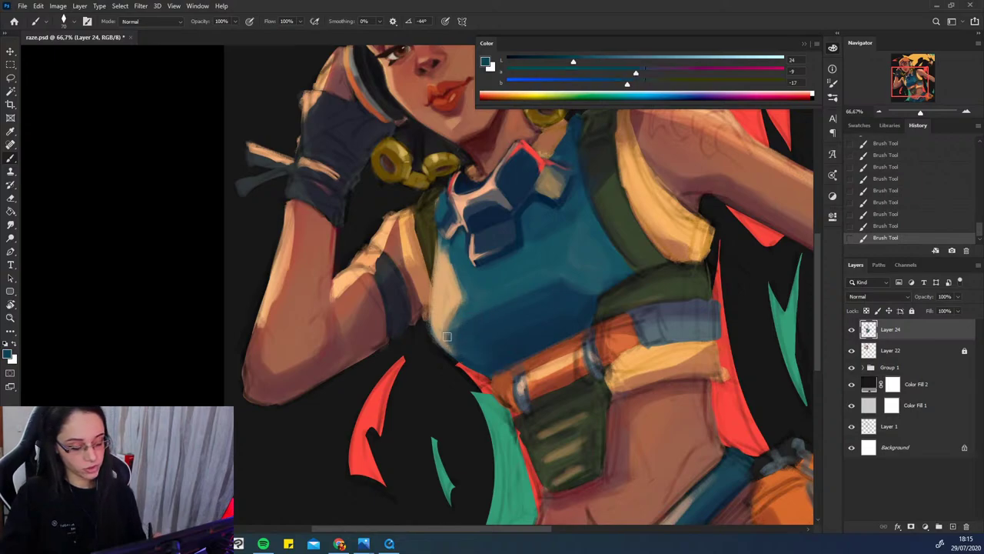
mouse_move(454, 275)
mouse_down()
mouse_move(466, 314)
mouse_move(459, 308)
mouse_move(444, 351)
mouse_move(448, 341)
mouse_up()
key(ctrl+z)
key(ctrl+z)
key(ctrl+z)
- Soften the transition between the lit chest and the shadow below it with sampled teals and dark blues
alt+click(469, 304)
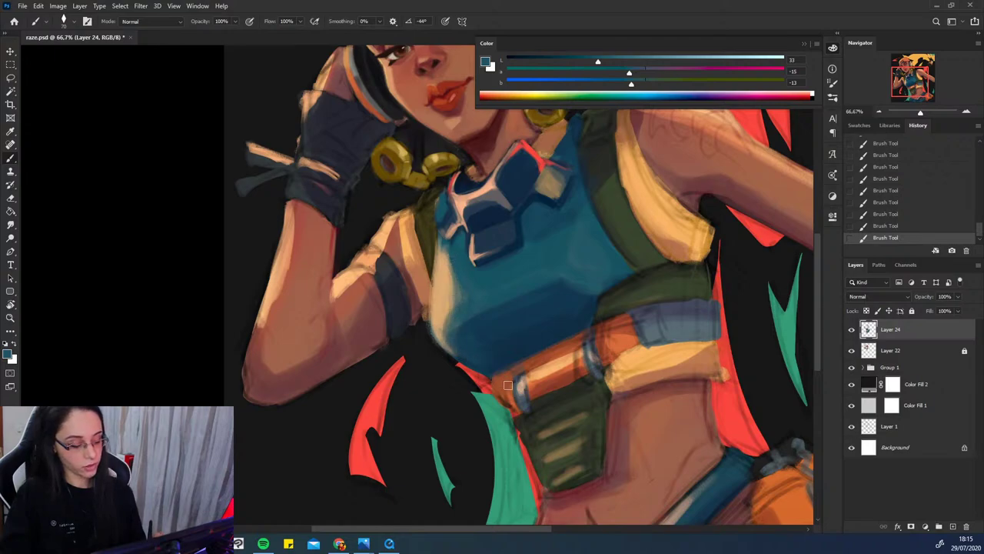
alt+click(563, 292)
alt+click(580, 284)
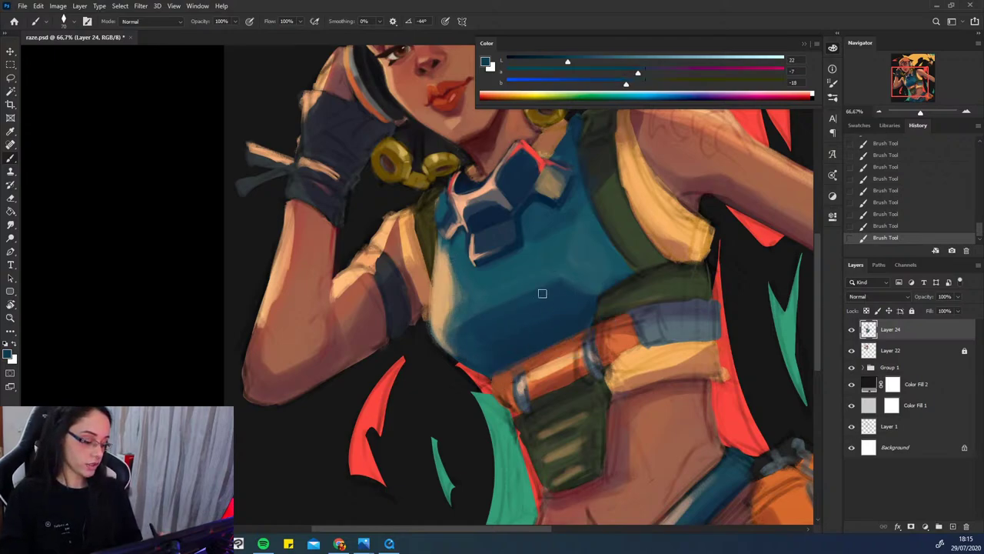
alt+click(590, 295)
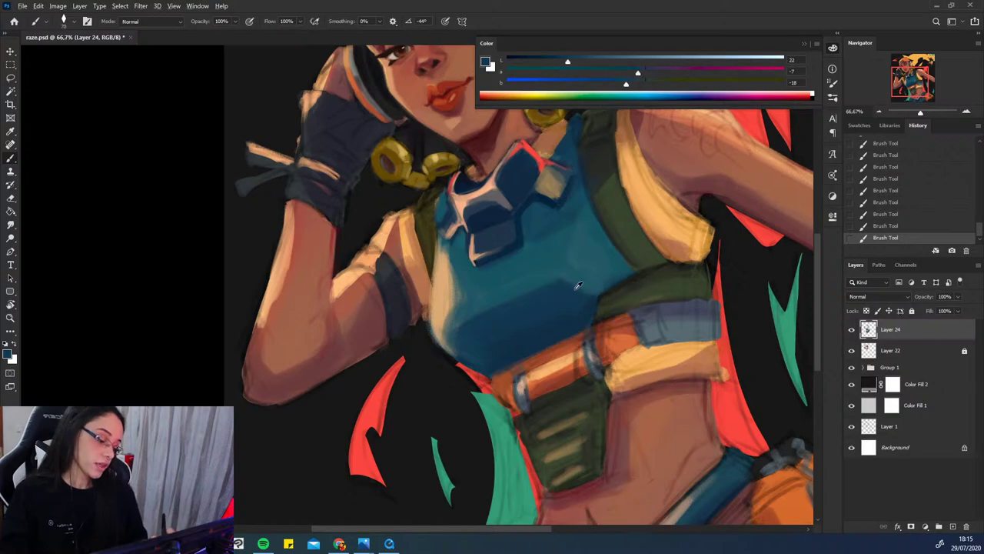
alt+click(596, 246)
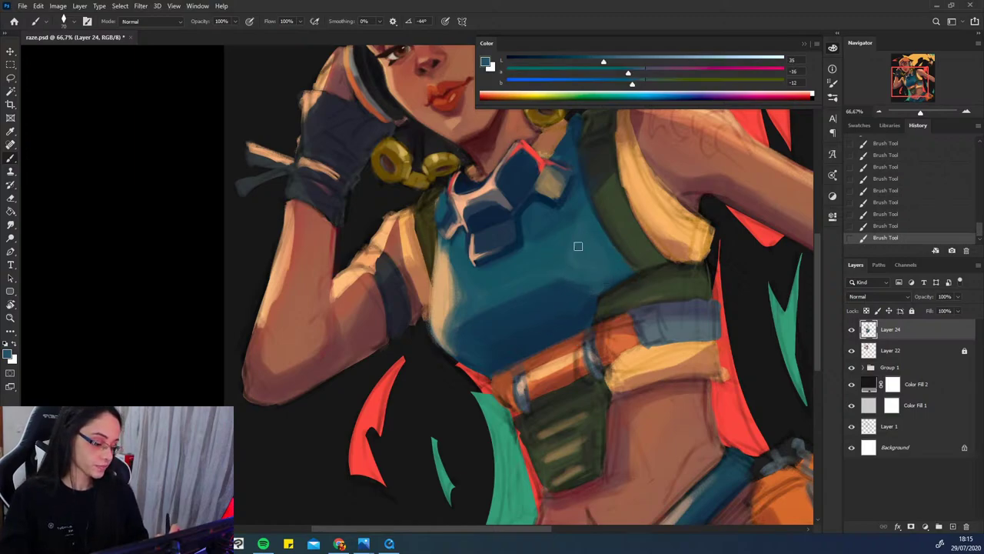
alt+click(585, 263)
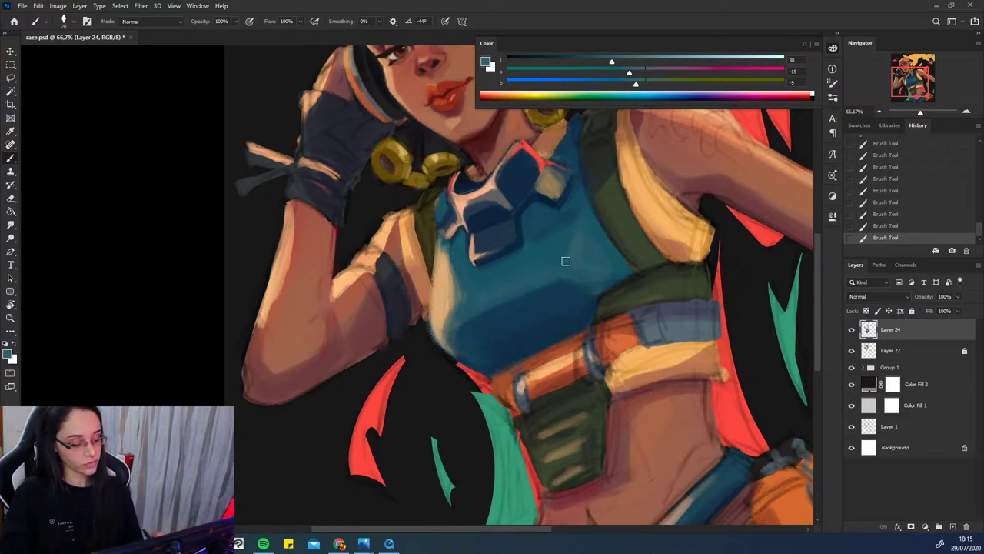
- Repaint the collar's hanging flap using a larger brush and dark blues sampled from the collar
alt+click(505, 228)
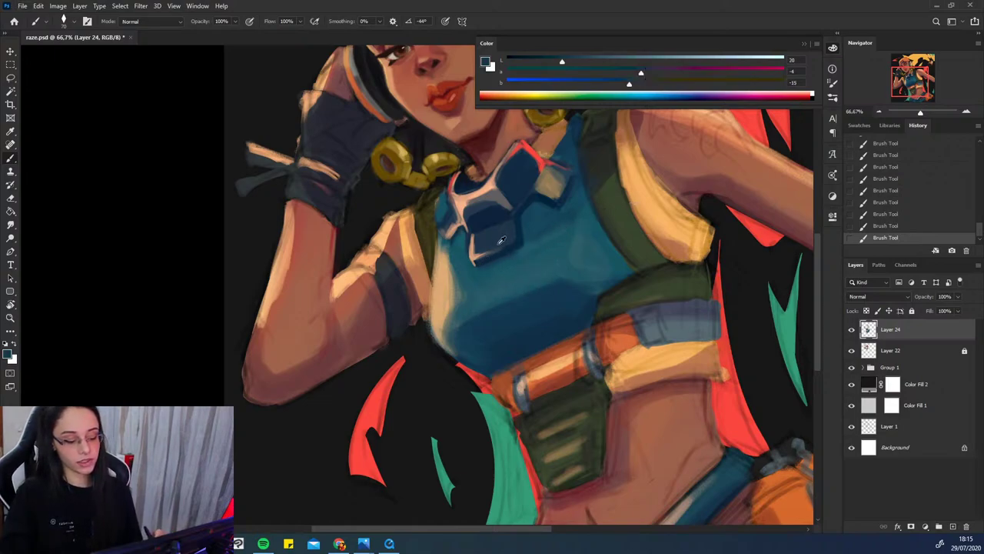
key(ctrl+z)
key(])
key(])
mouse_move(483, 250)
mouse_down()
mouse_move(523, 233)
mouse_move(471, 263)
mouse_move(507, 254)
mouse_up()
alt+click(507, 250)
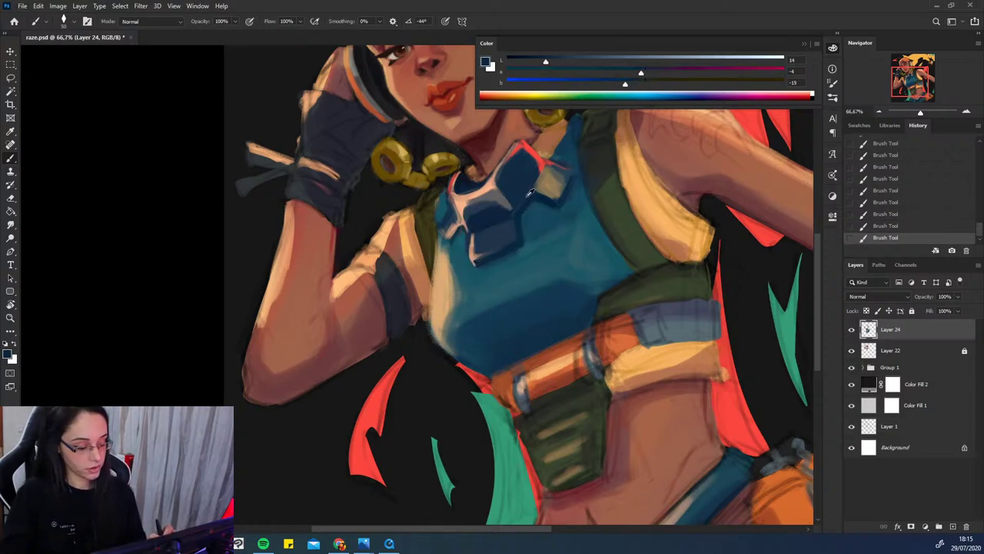
alt+click(514, 218)
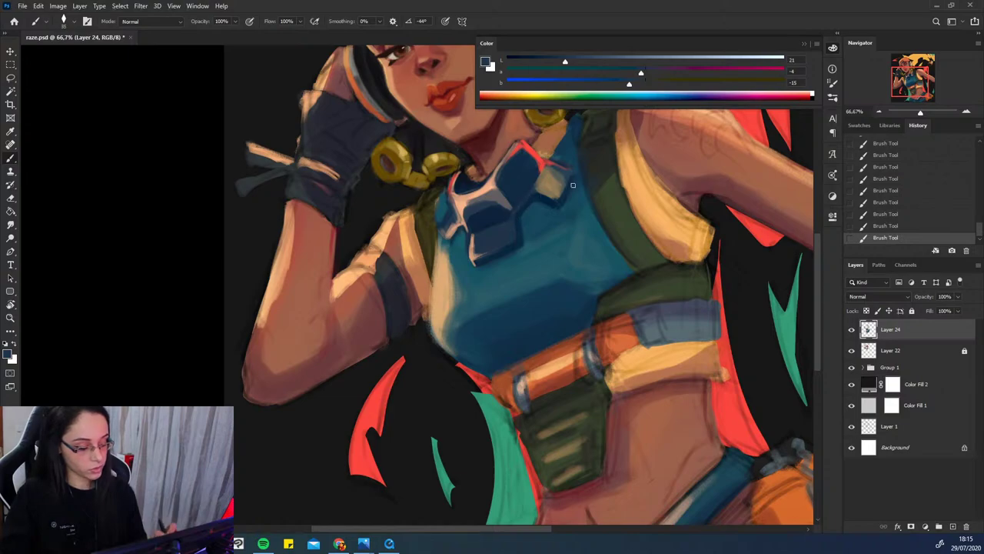
- Try reshaping the beige collar patch with a smaller brush and sampled colours, undoing the unwanted strokes
key([)
key([)
key([)
alt+click(548, 186)
drag(540, 193, 563, 190)
key(ctrl+z)
alt+click(539, 184)
key(ctrl+z)
key(ctrl+z)
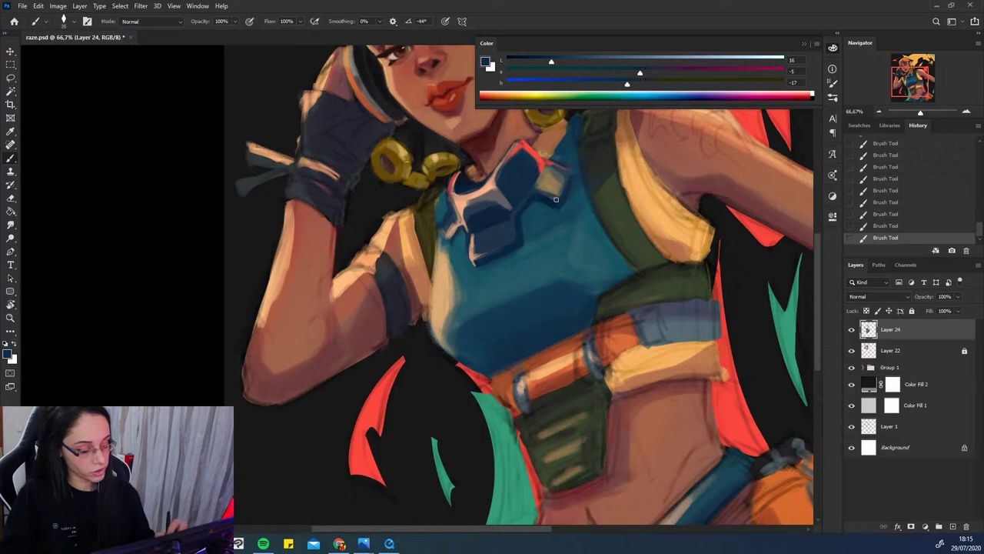
- Redefine the dark border beneath the beige collar patch with sampled blues, undoing the last stroke
alt+click(550, 198)
alt+click(550, 204)
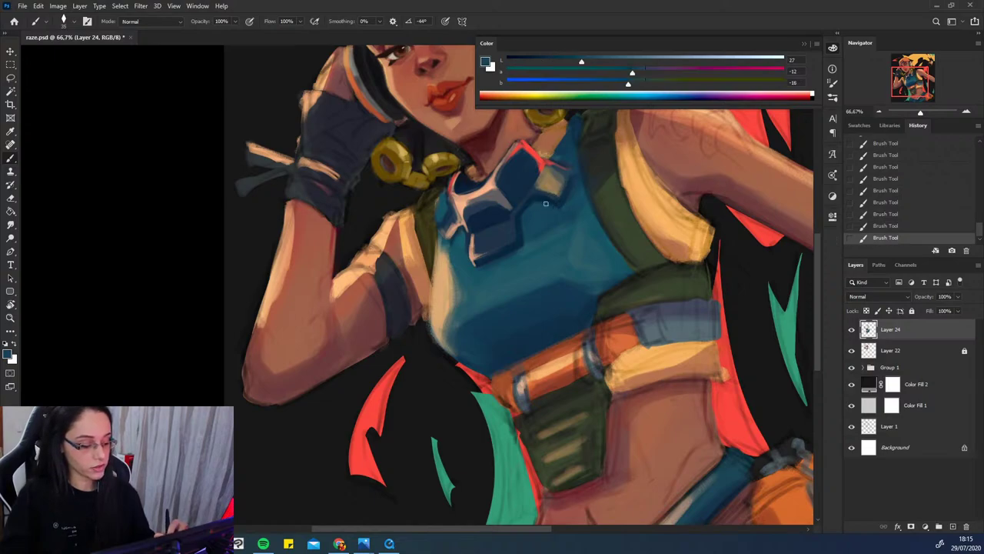
alt+click(545, 199)
drag(545, 199, 570, 190)
alt+click(516, 248)
key(ctrl+z)
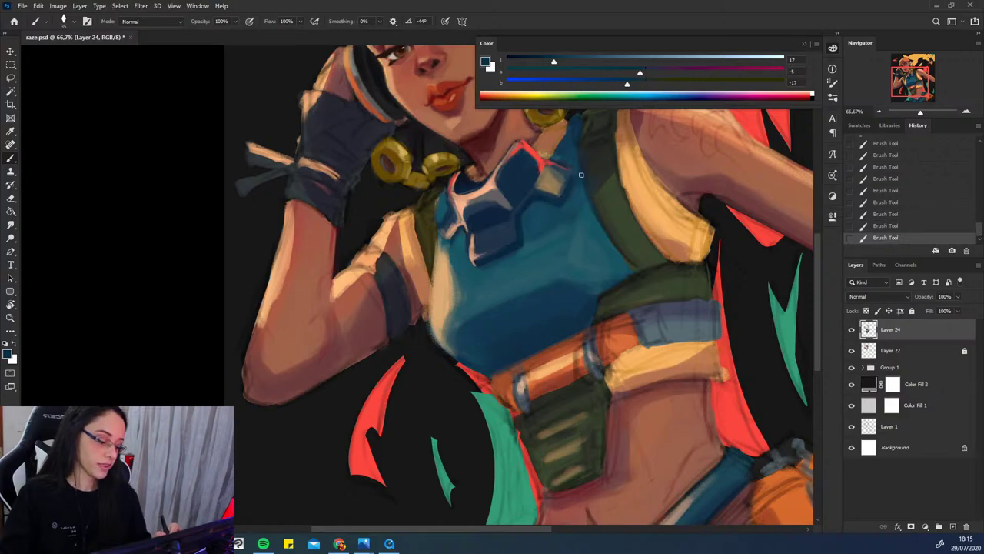
- Refine the collar's central fold and the front edge of its hanging flap with sampled dark blues and grey
alt+click(562, 174)
alt+click(534, 200)
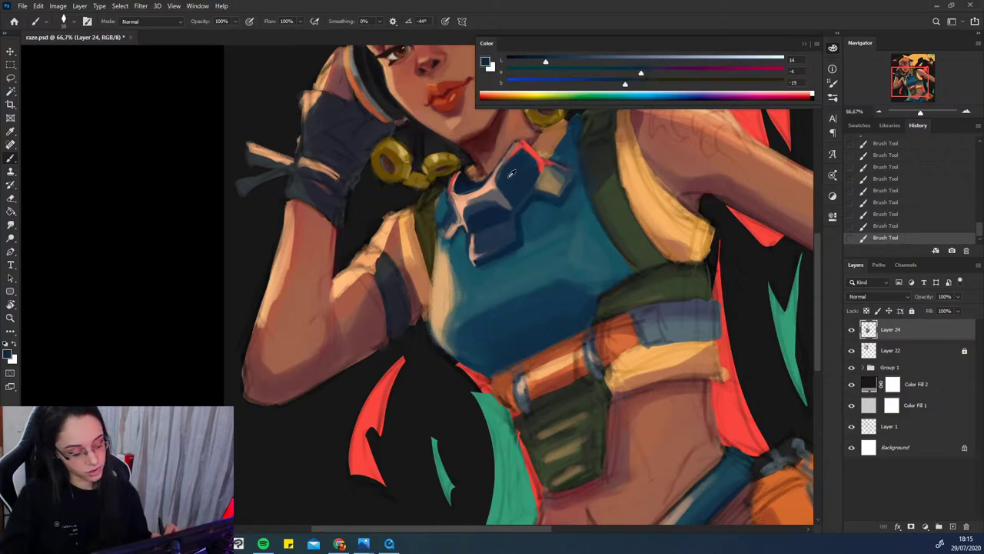
alt+click(511, 207)
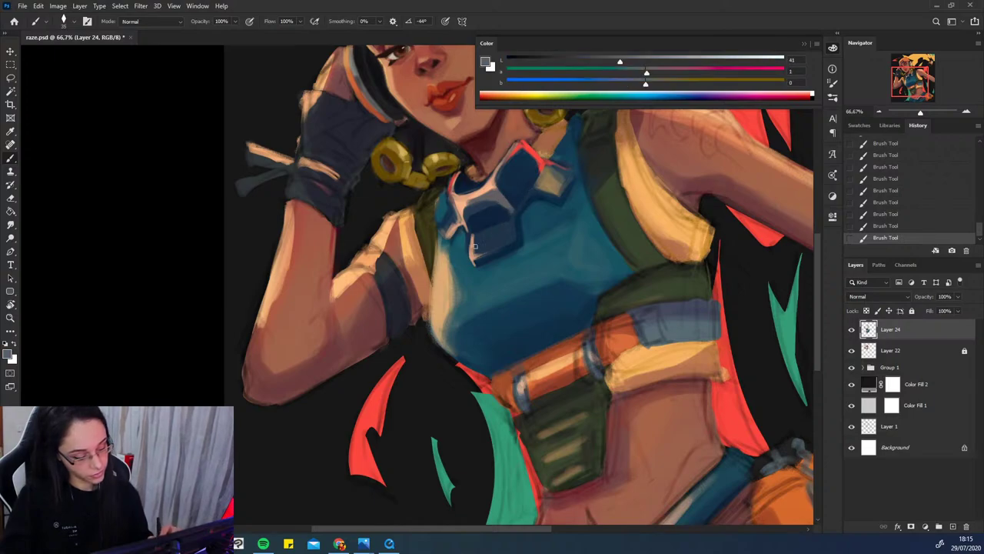
alt+click(510, 217)
- Smooth the yellow panel beside the armpit with light yellow-orange tones sampled from it, covering the sketch lines
drag(528, 380, 464, 396)
alt+click(595, 227)
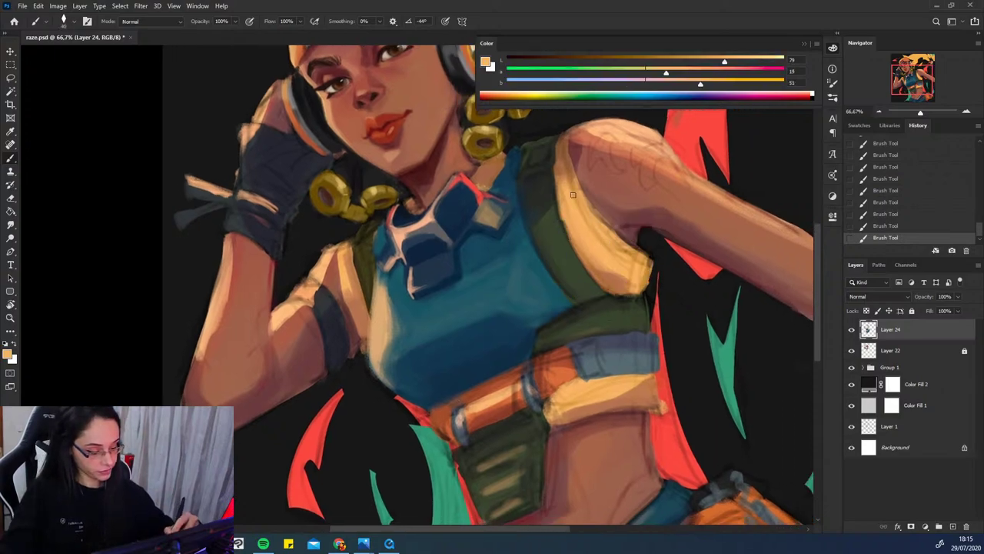
mouse_move(563, 173)
mouse_down()
mouse_move(584, 253)
mouse_move(638, 262)
mouse_move(581, 239)
mouse_up()
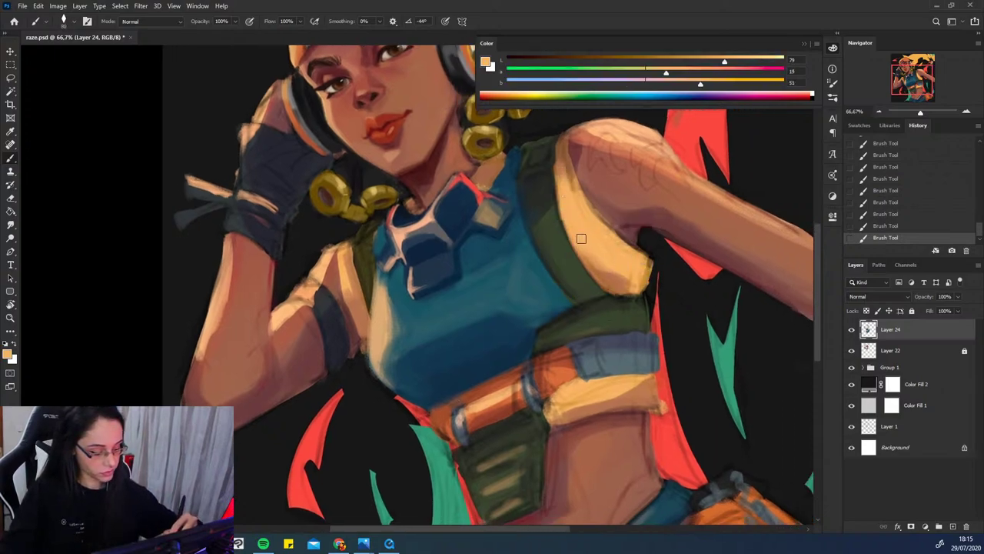
alt+click(638, 274)
drag(638, 273, 636, 279)
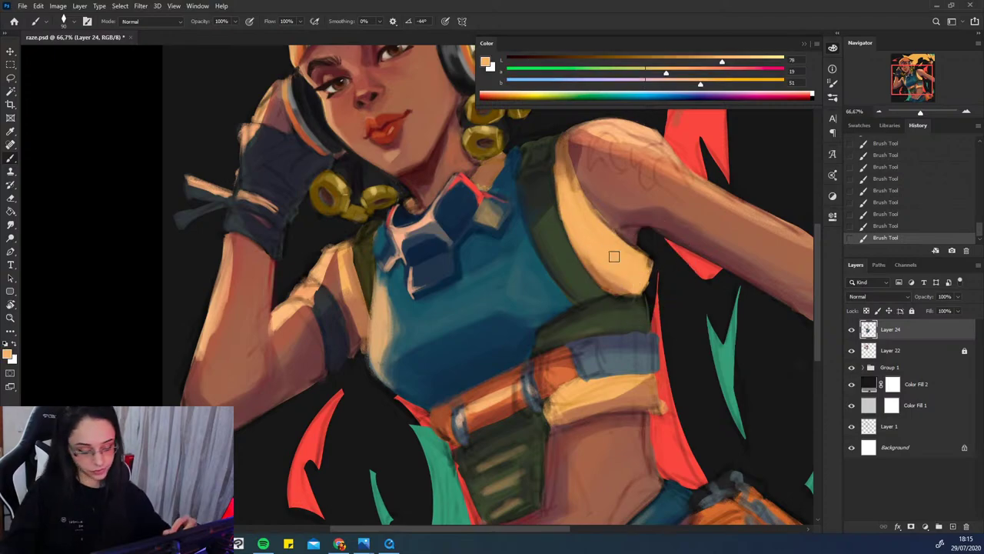
- Shade the inner and lower edges of the yellow armpit panel with sampled oranges and browns
alt+click(613, 289)
mouse_move(578, 242)
mouse_down()
mouse_move(622, 287)
mouse_move(609, 274)
mouse_move(642, 281)
mouse_move(608, 276)
mouse_up()
alt+click(582, 221)
mouse_move(578, 234)
mouse_down()
mouse_move(625, 275)
mouse_move(637, 263)
mouse_move(595, 269)
mouse_move(606, 278)
mouse_move(586, 258)
mouse_move(632, 287)
mouse_up()
alt+click(613, 279)
key([)
key([)
key([)
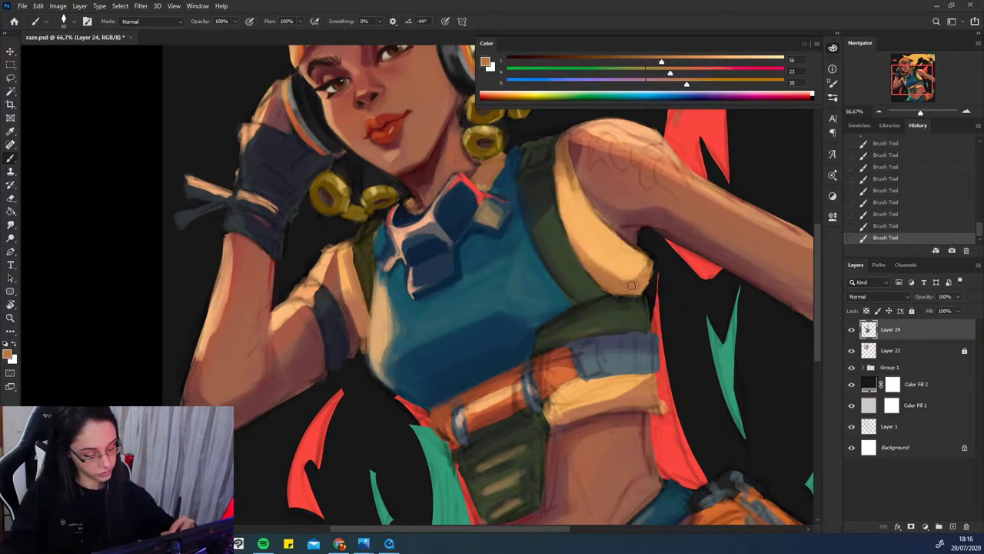
- Clean up and shade the green band below the yellow panel with sampled dark greens
alt+click(648, 290)
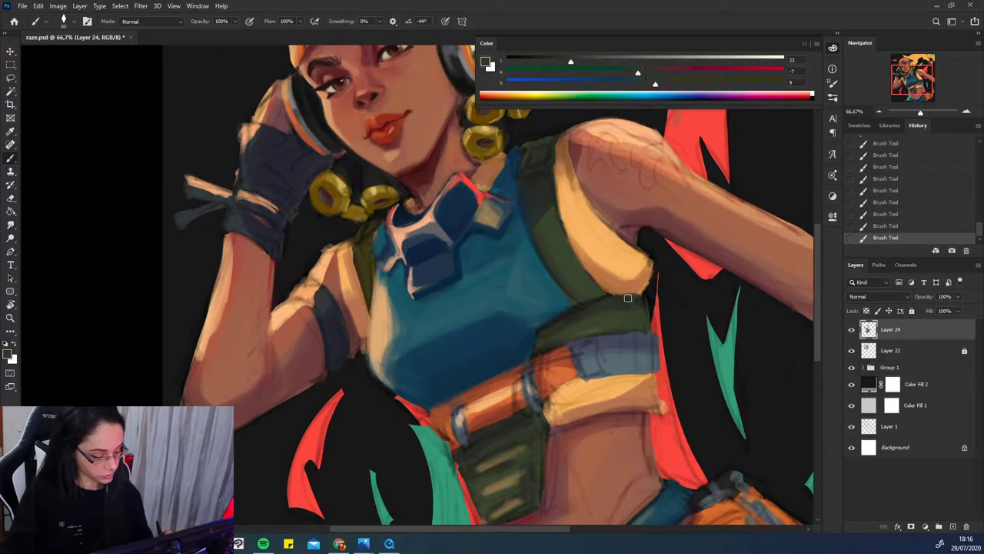
alt+click(567, 319)
drag(560, 329, 621, 312)
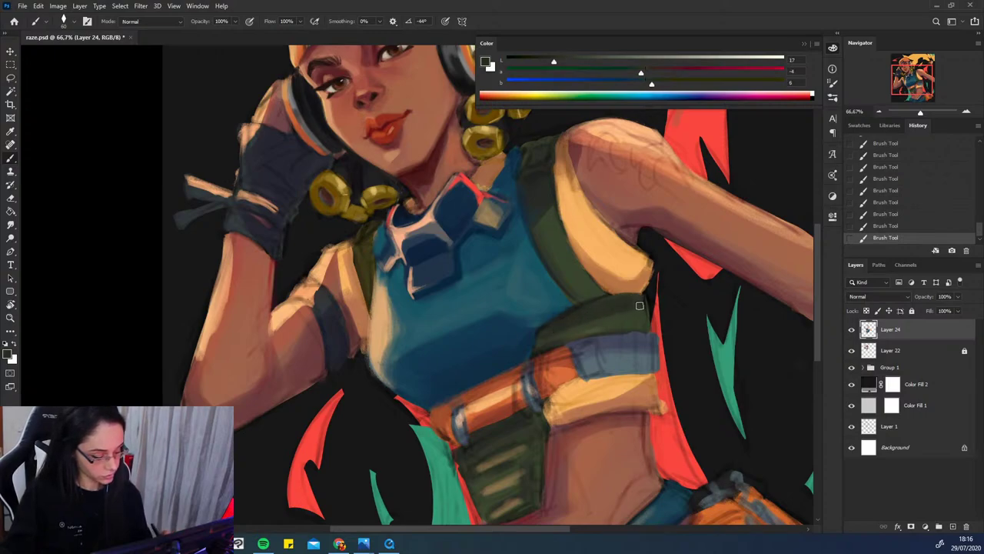
alt+click(637, 313)
drag(554, 336, 638, 306)
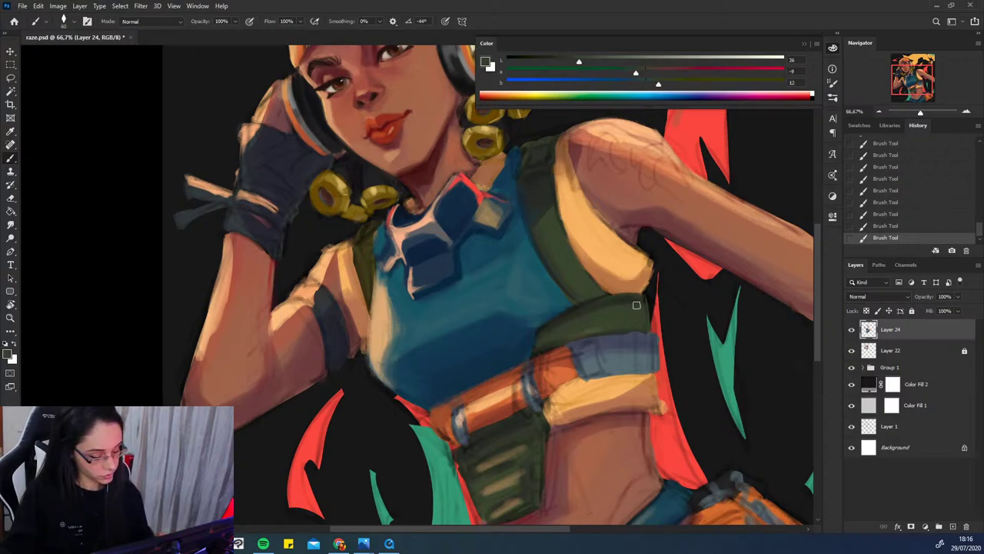
- Shade the green band beneath the chest with dark and mid greens sampled from it
alt+click(605, 301)
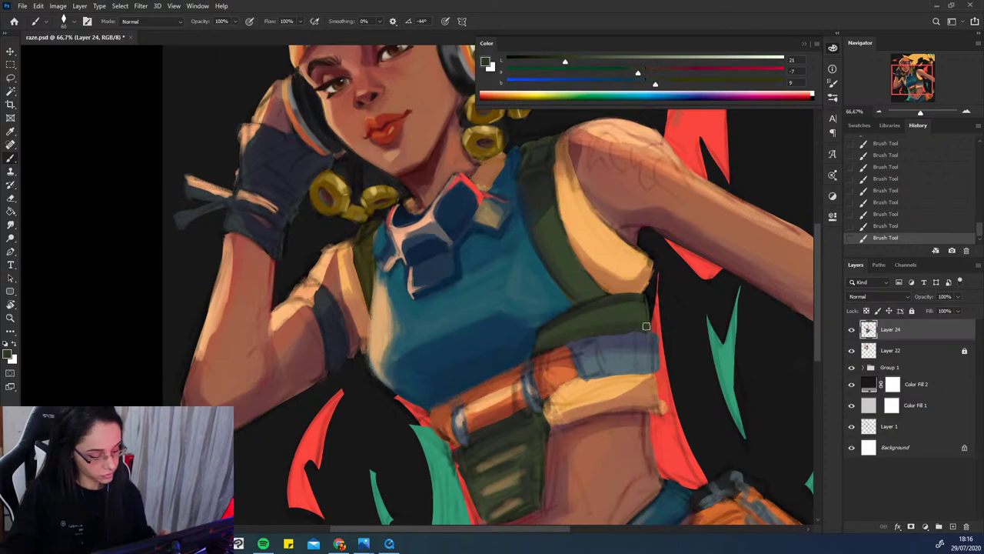
alt+click(560, 319)
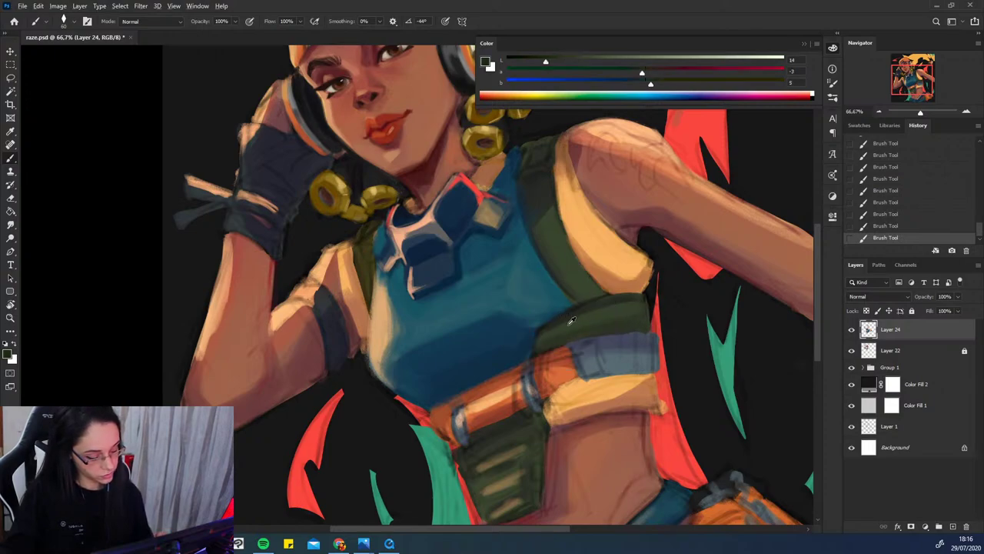
alt+click(567, 324)
alt+click(635, 307)
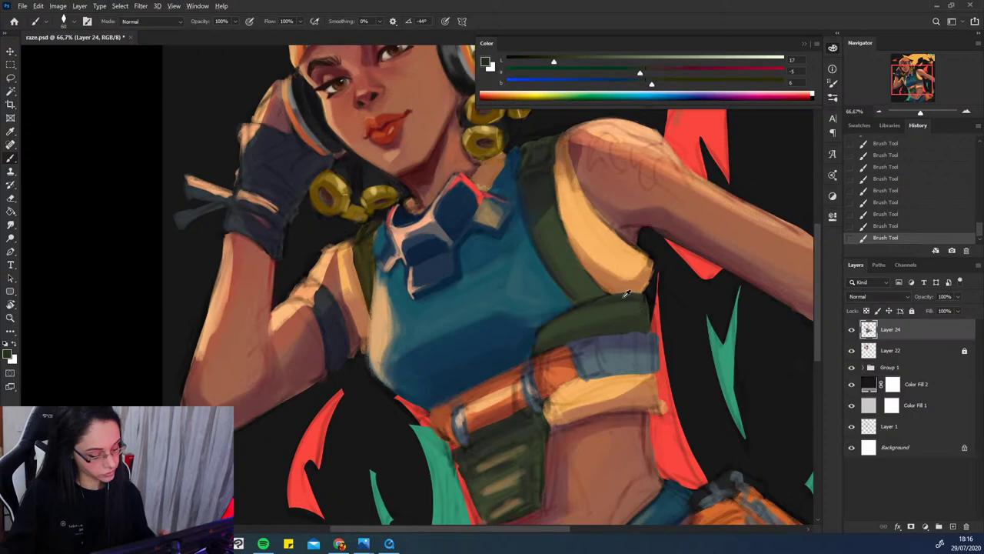
alt+click(616, 293)
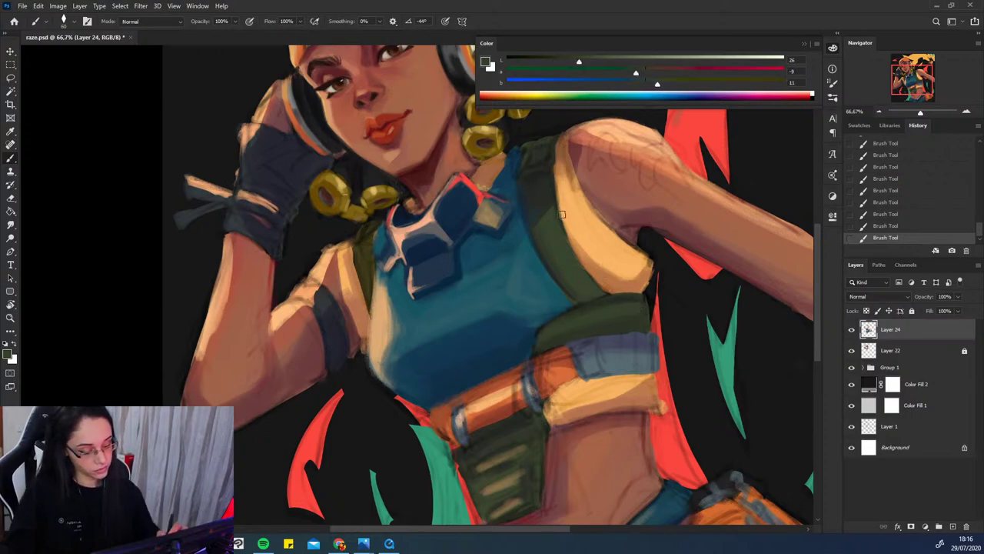
- Smooth the cream side panel beside the armpit with pale tones sampled from it
alt+click(606, 240)
mouse_move(637, 246)
mouse_down()
mouse_move(590, 205)
mouse_move(646, 258)
mouse_up()
mouse_move(576, 239)
mouse_down()
mouse_move(600, 251)
mouse_move(600, 267)
mouse_move(583, 255)
mouse_move(595, 270)
mouse_move(646, 268)
mouse_move(619, 286)
mouse_move(647, 263)
mouse_move(597, 281)
mouse_move(594, 273)
mouse_move(623, 273)
mouse_up()
key(ctrl+z)
alt+click(642, 275)
mouse_move(563, 147)
mouse_down()
mouse_move(562, 181)
mouse_move(589, 220)
mouse_move(584, 206)
mouse_move(611, 226)
mouse_up()
key(ctrl+z)
- Shade the upper end of the cream side panel with sampled browns and reduce the brush size
alt+click(564, 140)
alt+click(562, 201)
alt+click(572, 178)
key(bracketleft)
key(bracketleft)
key(bracketleft)
key(bracketleft)
key(ctrl+z)
key(ctrl+z)
key(ctrl+shift+z)
key(ctrl+shift+z)
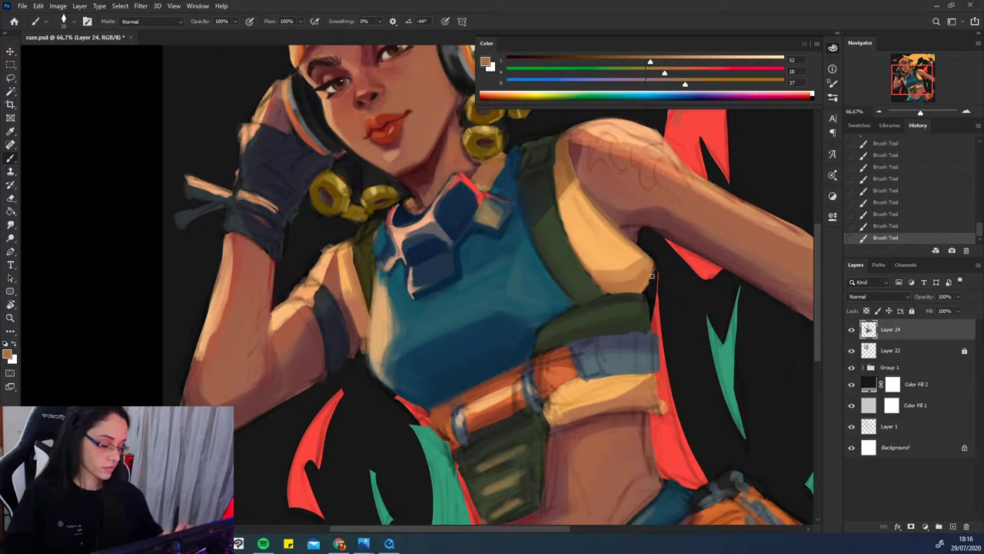
- Sharpen the cream panel's outer corner and paint brown shading where its upper end meets the green strap
alt+click(655, 272)
mouse_move(654, 272)
mouse_down()
mouse_move(644, 290)
mouse_move(655, 262)
mouse_move(650, 280)
mouse_up()
key(ctrl+z)
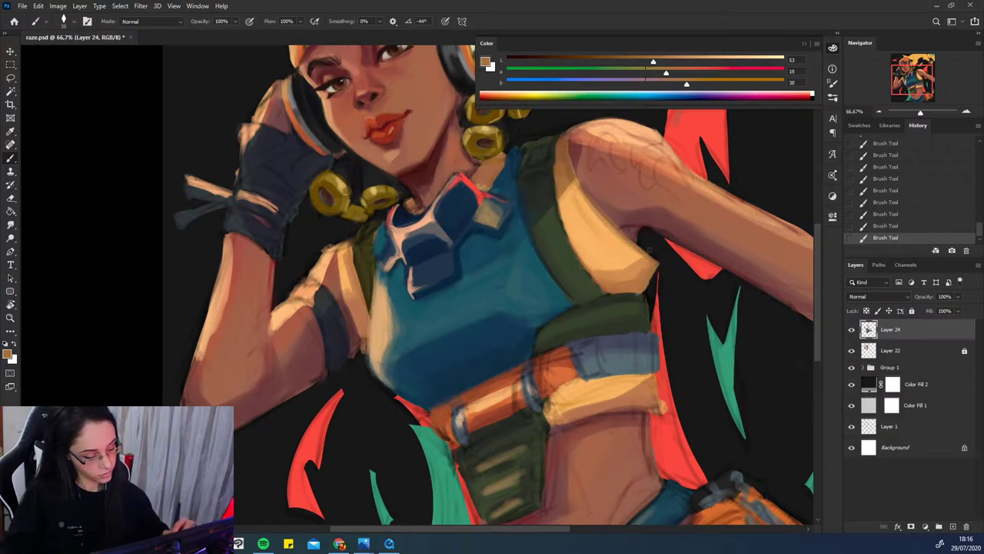
alt+click(569, 160)
drag(554, 164, 562, 136)
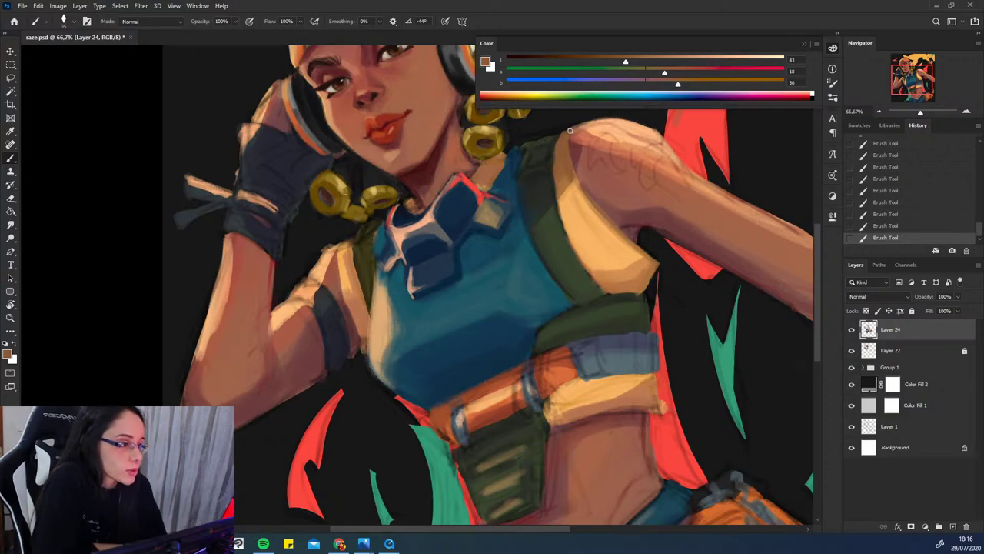
- Compare the whole painting with Layer 24 hidden and shown
key(ctrl+minus)
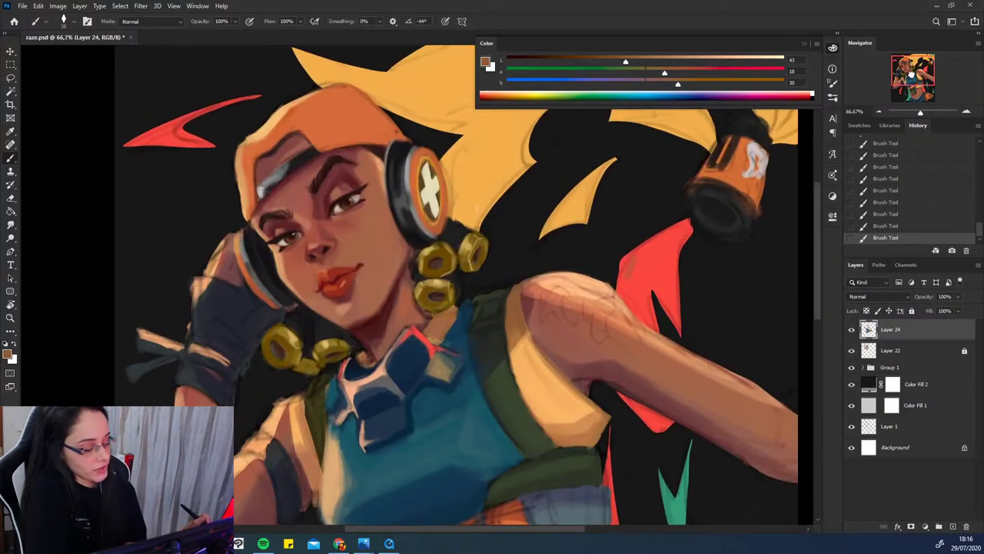
key(ctrl+minus)
drag(591, 418, 627, 382)
click(852, 330)
click(853, 330)
click(853, 329)
click(853, 330)
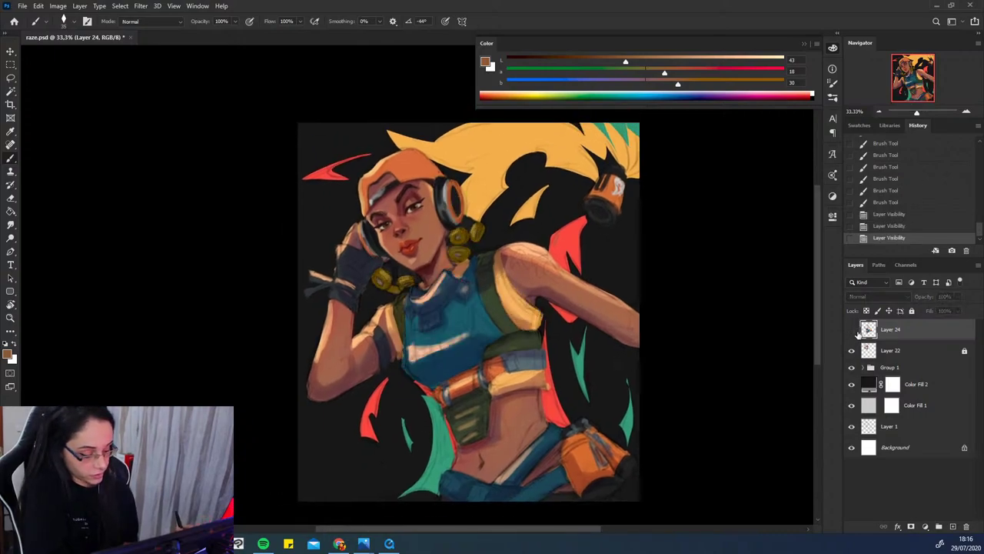
click(853, 330)
click(968, 110)
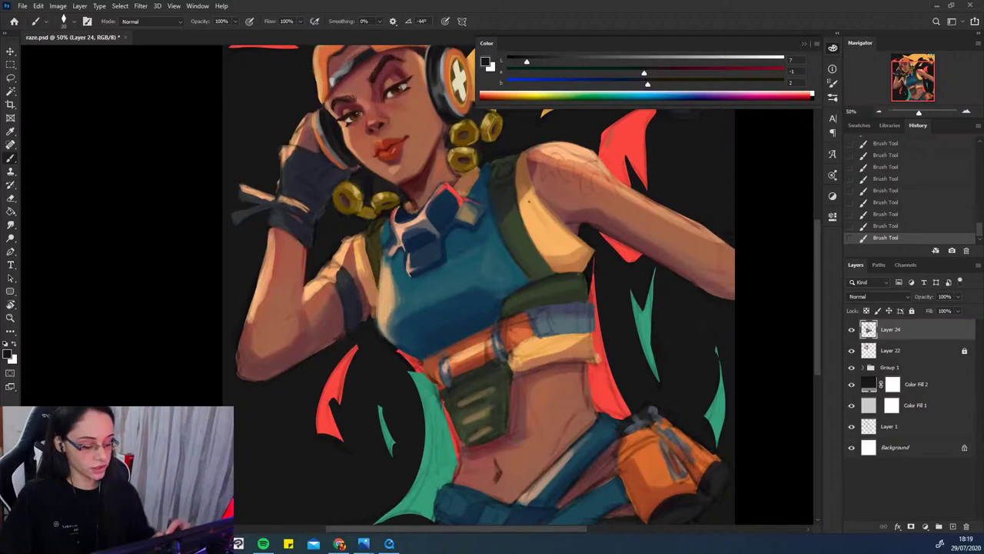
- Try near-black strokes along the edges of the green strap beside the outstretched arm
mouse_move(548, 263)
mouse_down()
mouse_move(556, 272)
mouse_move(543, 257)
mouse_up()
key(ctrl+z)
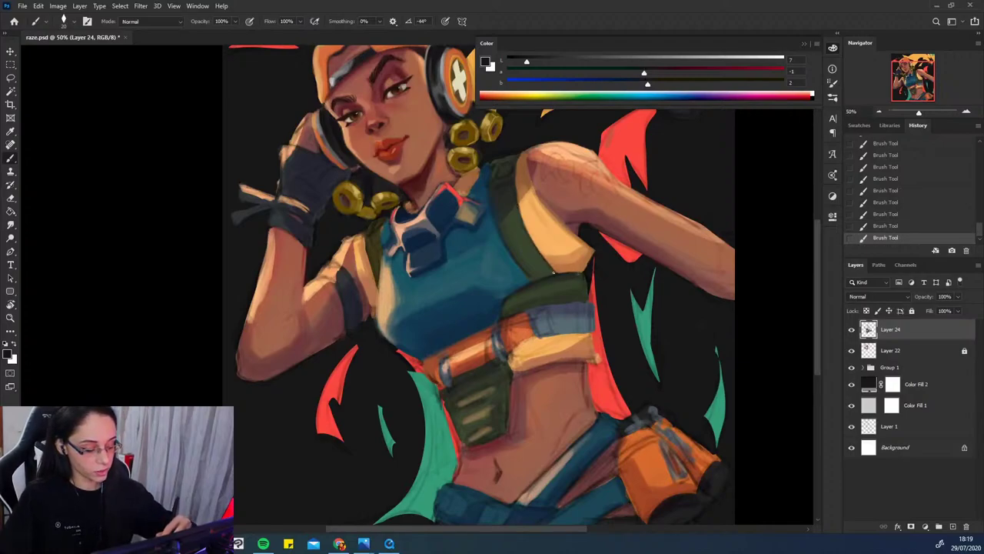
key(ctrl+z)
drag(561, 273, 524, 221)
drag(537, 246, 515, 161)
key(ctrl+z)
key(ctrl+z)
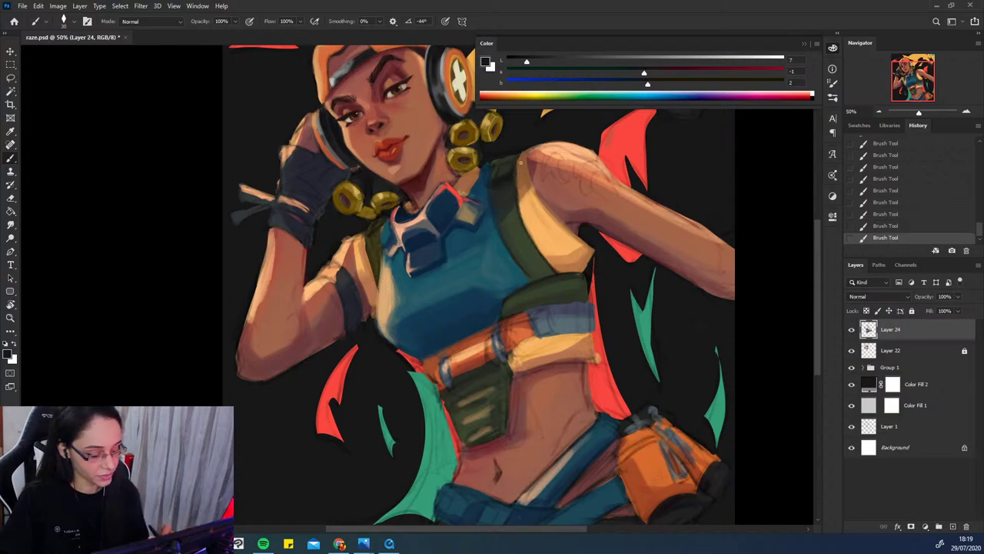
key(ctrl+z)
key(ctrl+z)
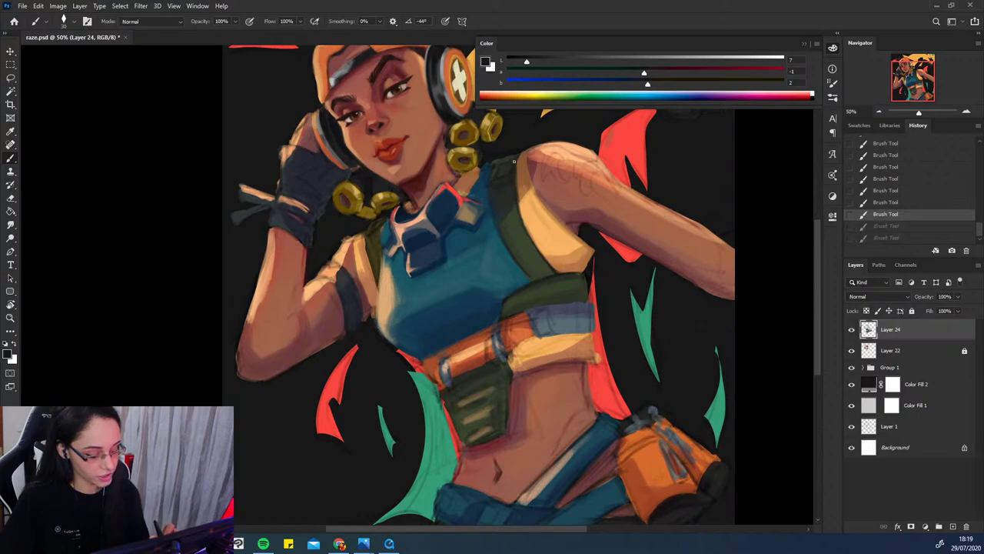
- Paint a small buckle near the top of the green shoulder strap using near-black and sampled greens
drag(508, 195, 494, 181)
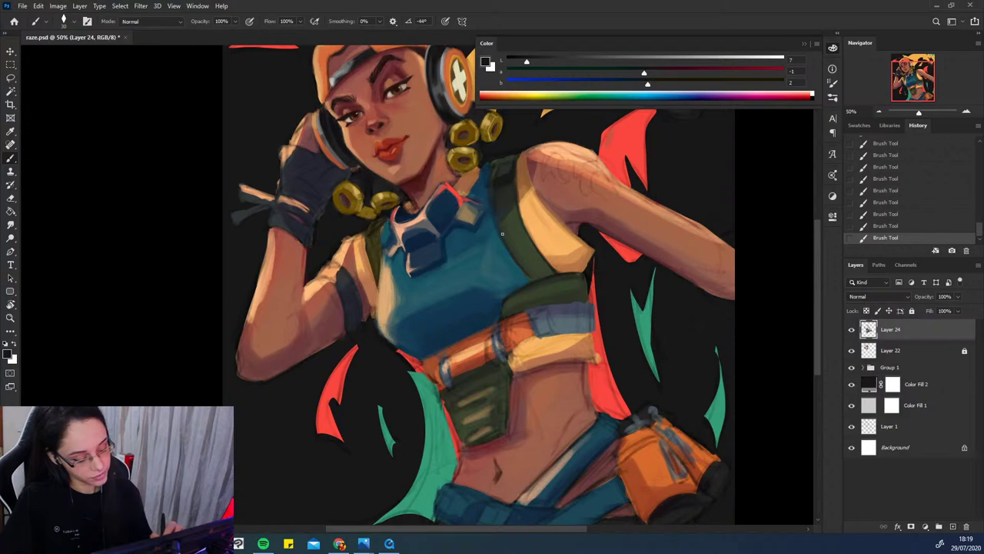
alt+click(514, 209)
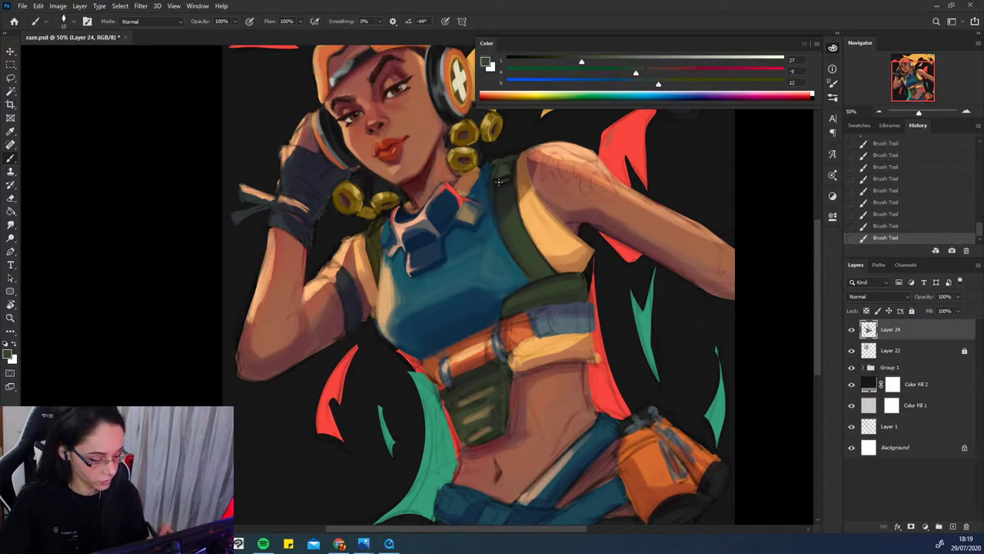
alt+click(507, 183)
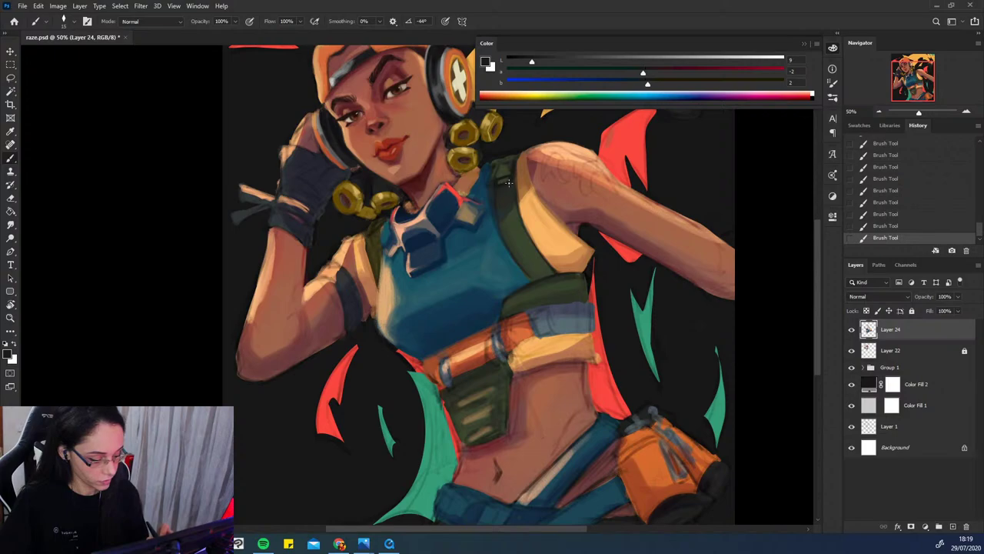
alt+click(510, 163)
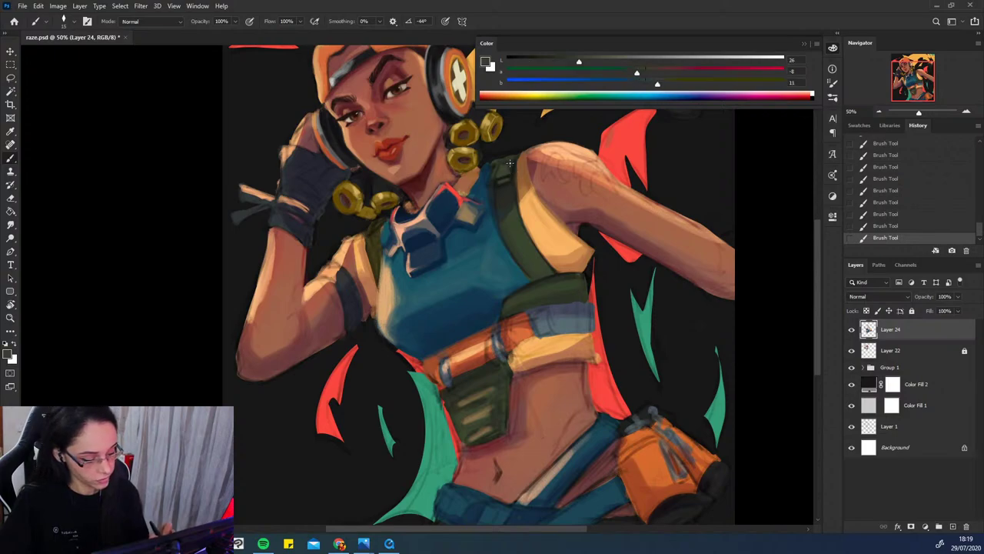
- Rework the blue top's edge beside the strap and paint sampled skin tone between the collar and the strap
alt+click(485, 189)
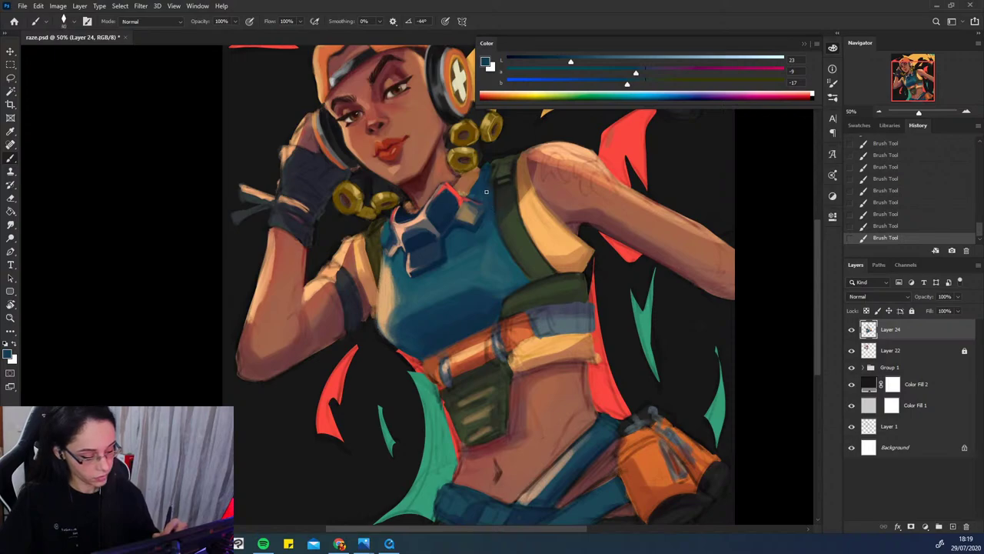
alt+click(494, 166)
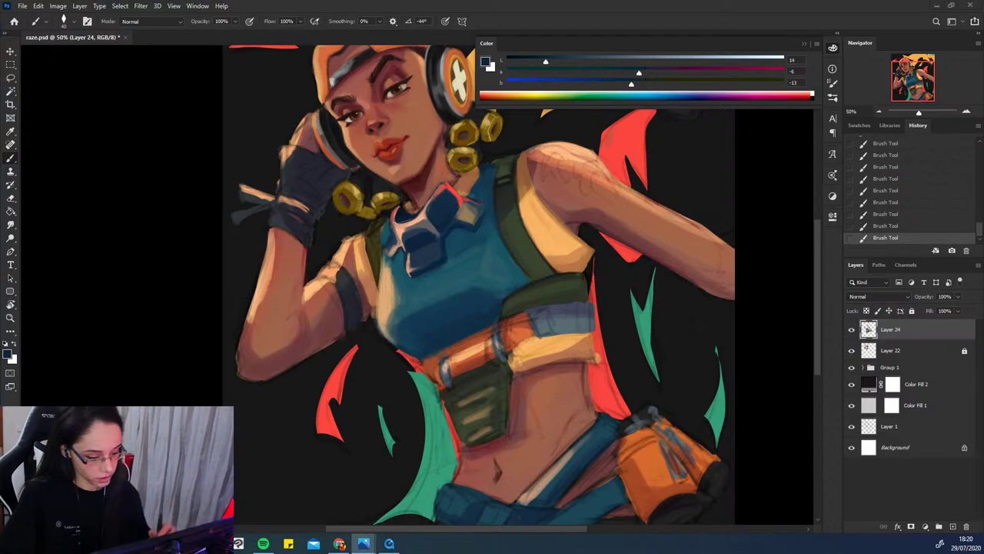
key(ctrl+z)
alt+click(481, 185)
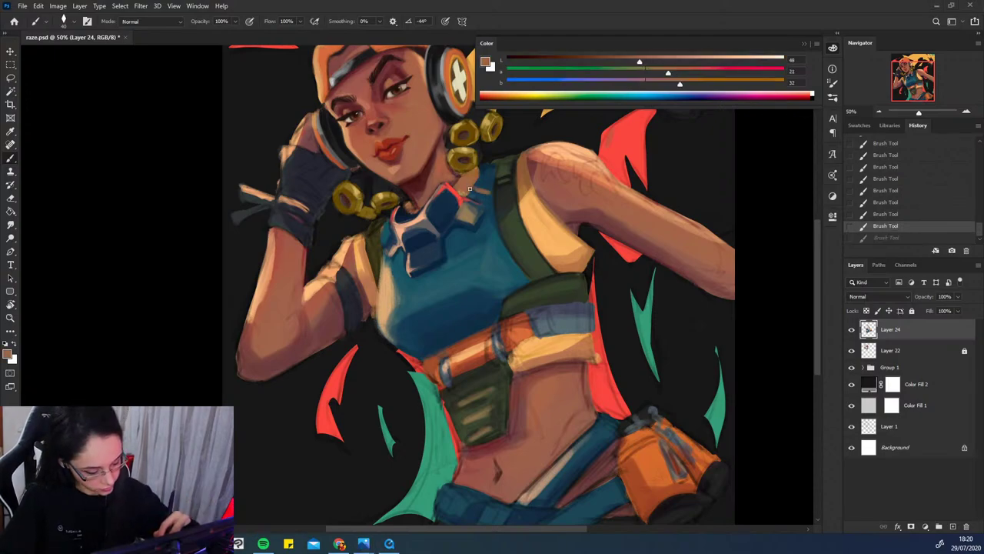
drag(483, 180, 487, 173)
alt+click(489, 172)
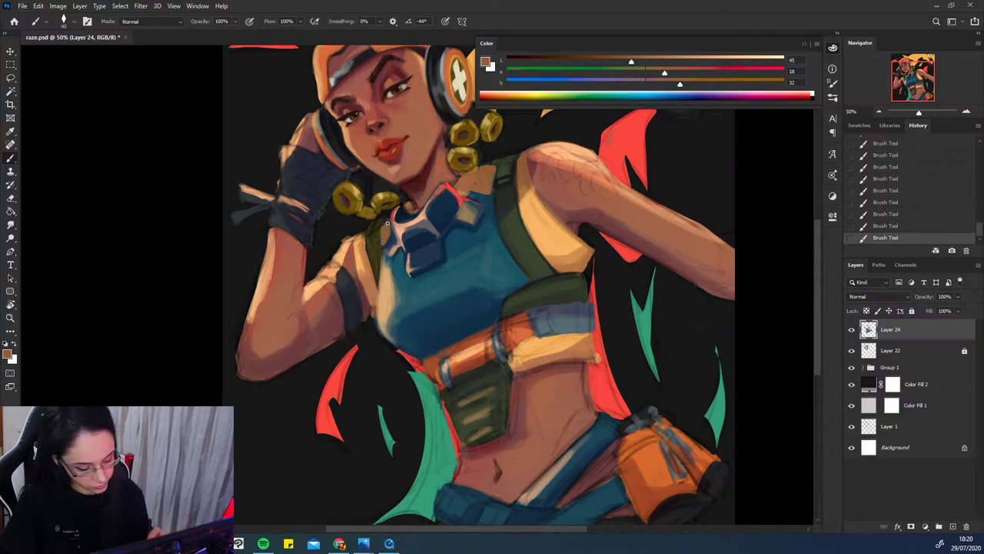
- Add warm tan and light cream tones to the patch between the collar and the shoulder strap
key(ctrl+z)
alt+click(482, 192)
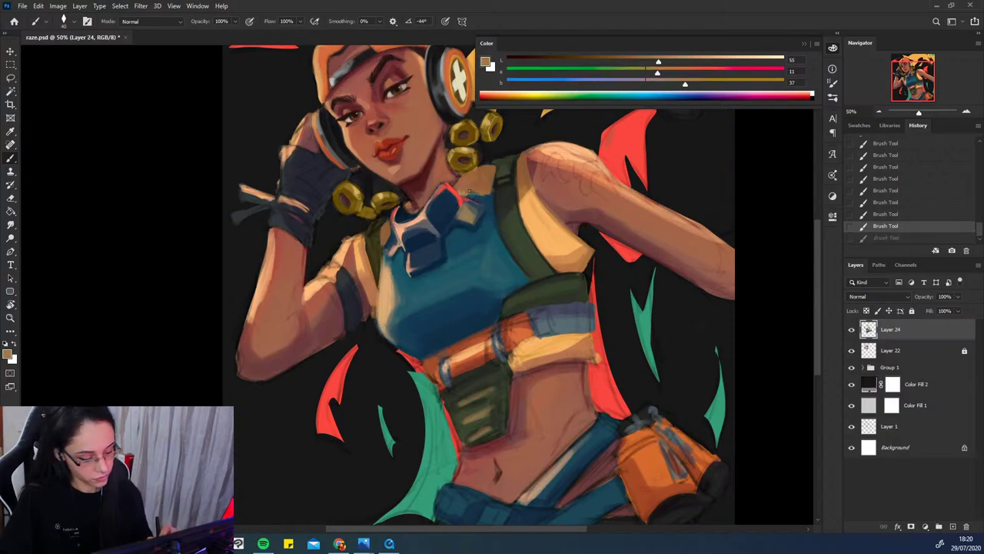
mouse_move(472, 192)
mouse_down()
mouse_move(514, 197)
mouse_move(556, 237)
mouse_move(473, 195)
mouse_up()
alt+click(561, 234)
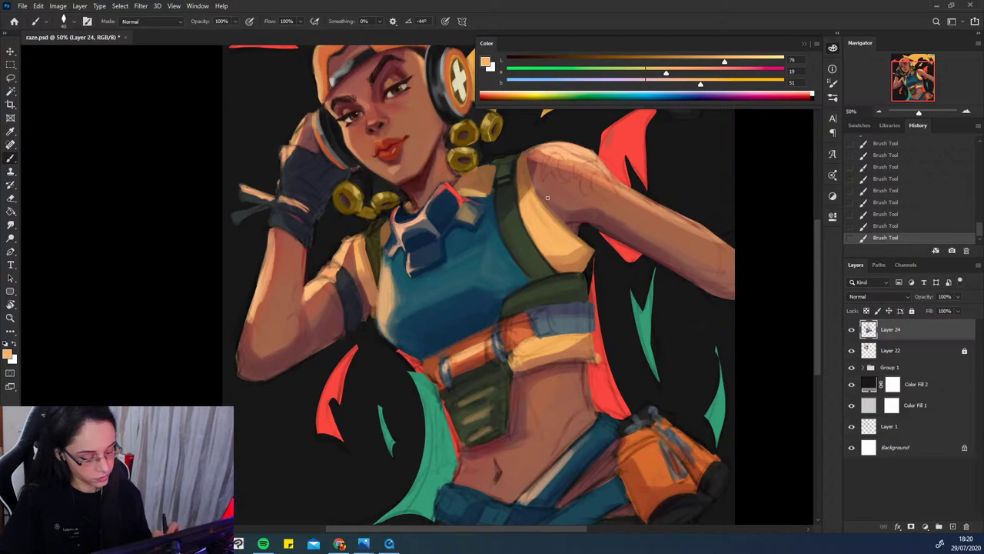
alt+click(461, 188)
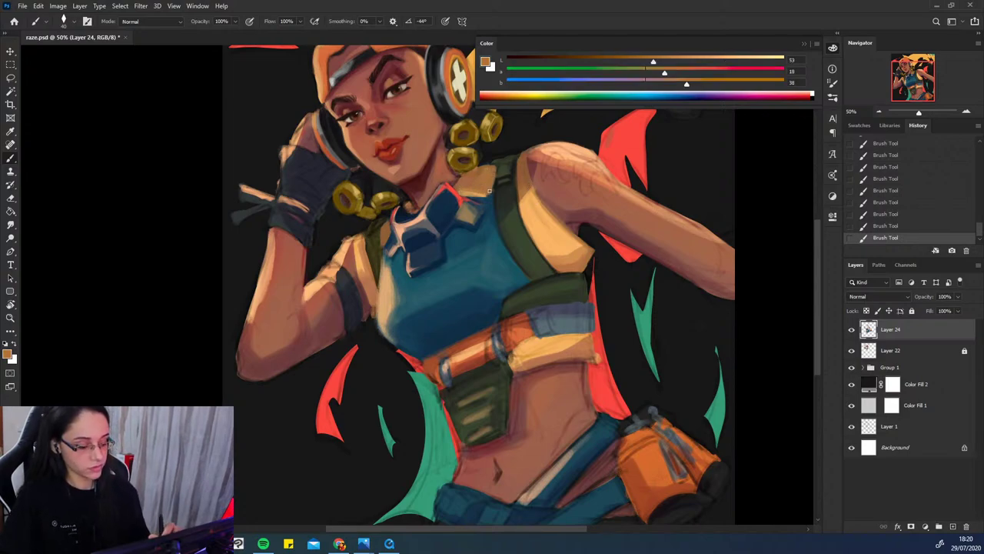
- Define the border between the blue top and the tan patch beside the collar with sampled dark blue
alt+click(500, 192)
alt+click(487, 198)
key(ctrl+z)
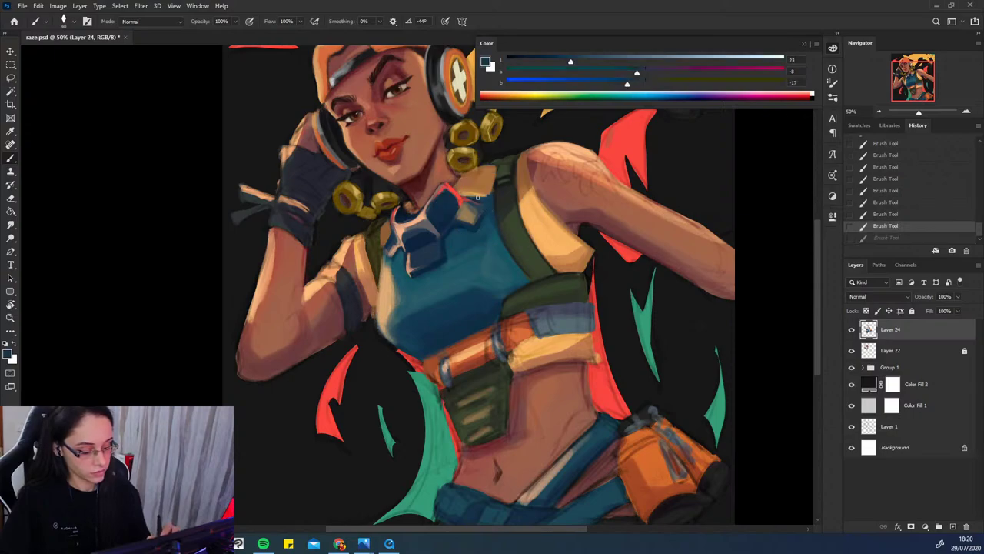
drag(472, 200, 486, 197)
alt+click(483, 192)
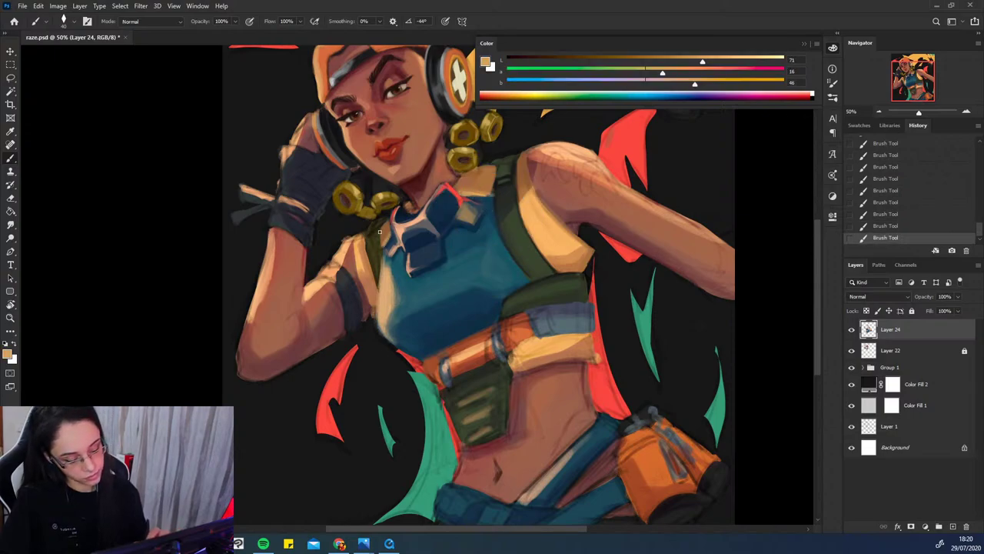
- Darken the green strap on the raised-arm side with dark tones sampled from the straps
alt+click(542, 186)
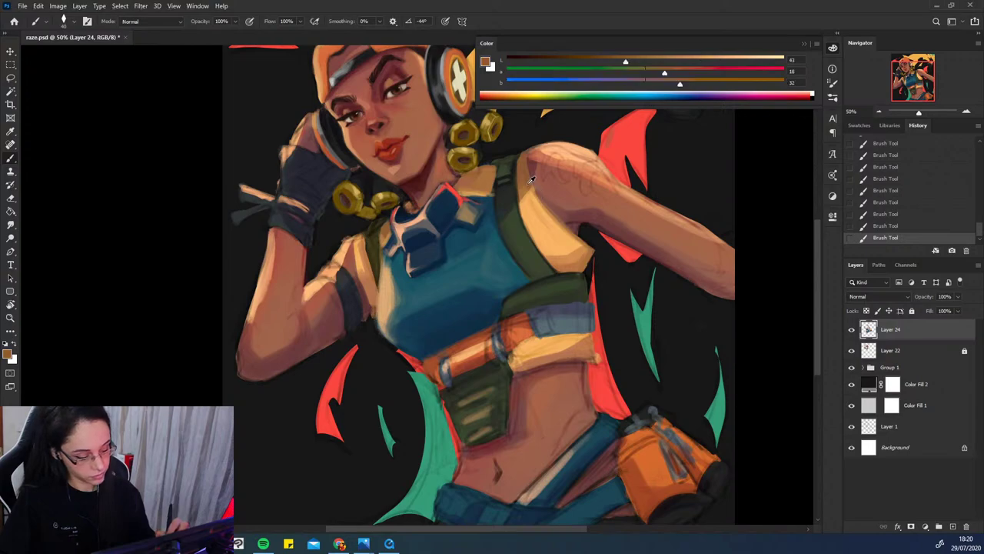
alt+click(510, 212)
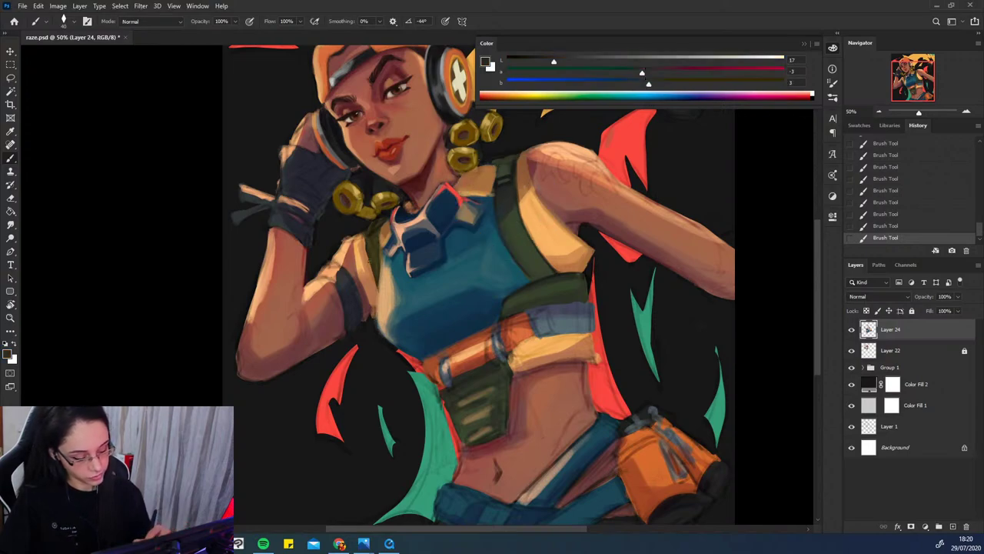
alt+click(377, 236)
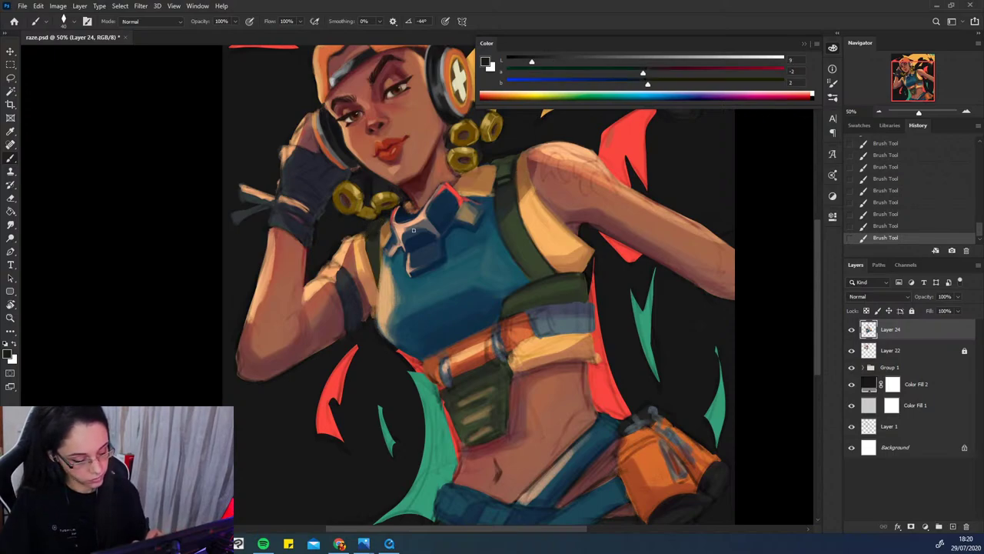
- Erase the stray paint along the shoulder's outer edge above the strap buckle
alt+click(487, 163)
key(ctrl+z)
key(e)
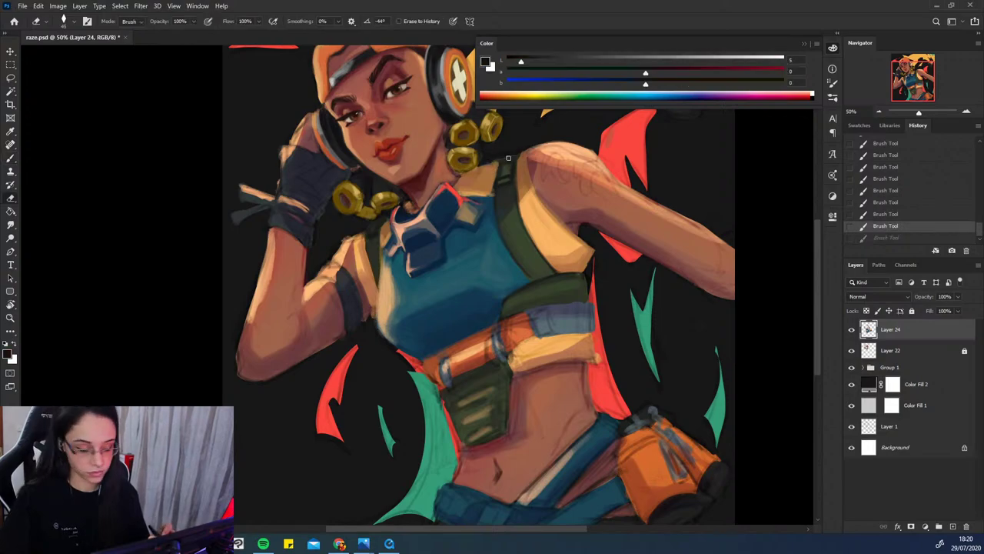
mouse_move(508, 157)
mouse_down()
mouse_move(516, 152)
mouse_move(509, 159)
mouse_up()
alt+click(493, 169)
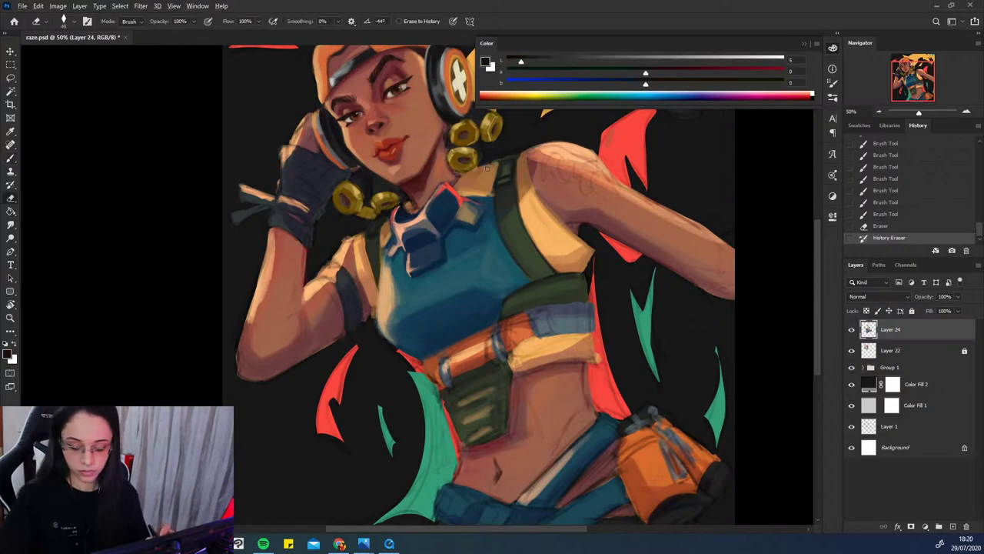
- Brush sampled tan over the patch beside the strap buckle and touch up the blue top's lower side edge
key(b)
click(493, 170)
alt+click(494, 175)
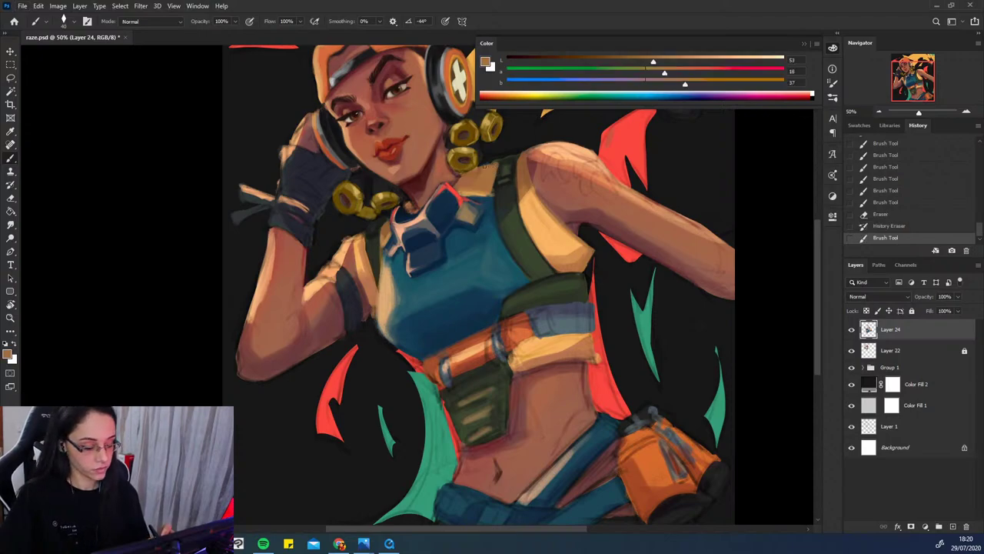
drag(495, 163, 492, 183)
drag(492, 181, 490, 193)
drag(491, 187, 485, 193)
click(386, 341)
click(391, 343)
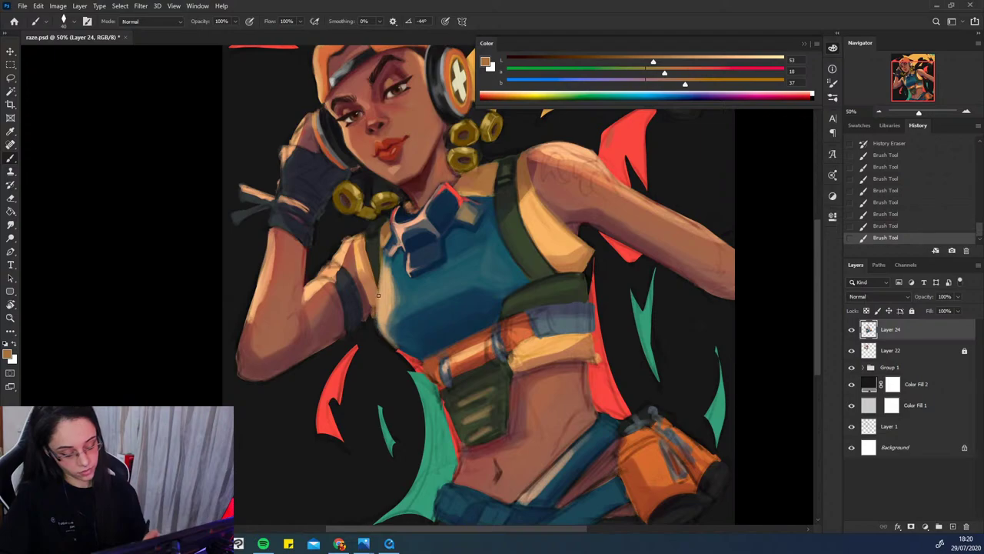
- Rework the raised arm's upper part beside the blue armband with light and dark skin tones sampled from it
alt+click(340, 335)
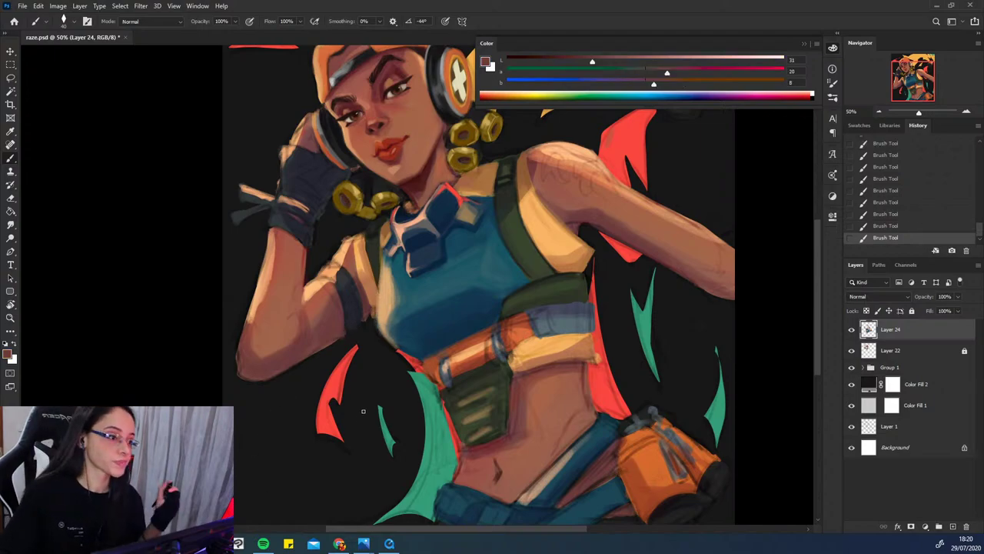
alt+click(334, 287)
mouse_move(339, 297)
mouse_down()
mouse_move(333, 311)
mouse_move(331, 290)
mouse_up()
key(ctrl+z)
alt+click(336, 294)
alt+click(324, 301)
- Blend the raised forearm and elbow skin with reddish browns sampled along the arm
alt+click(286, 315)
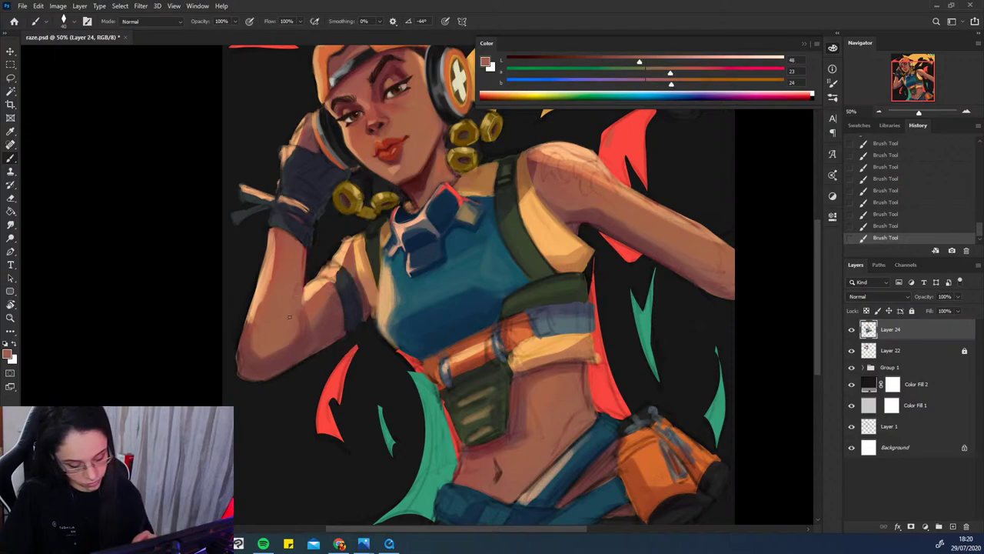
alt+click(302, 255)
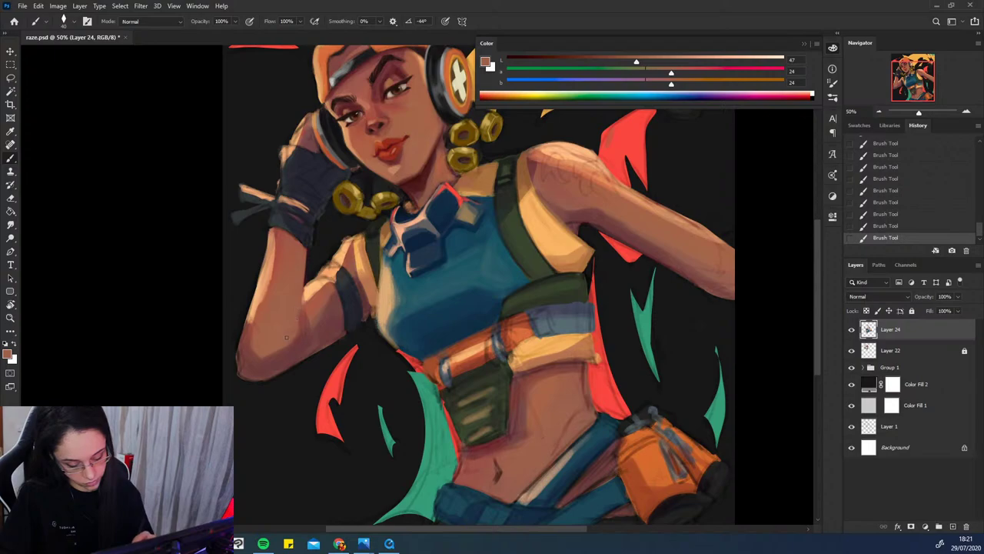
alt+click(308, 324)
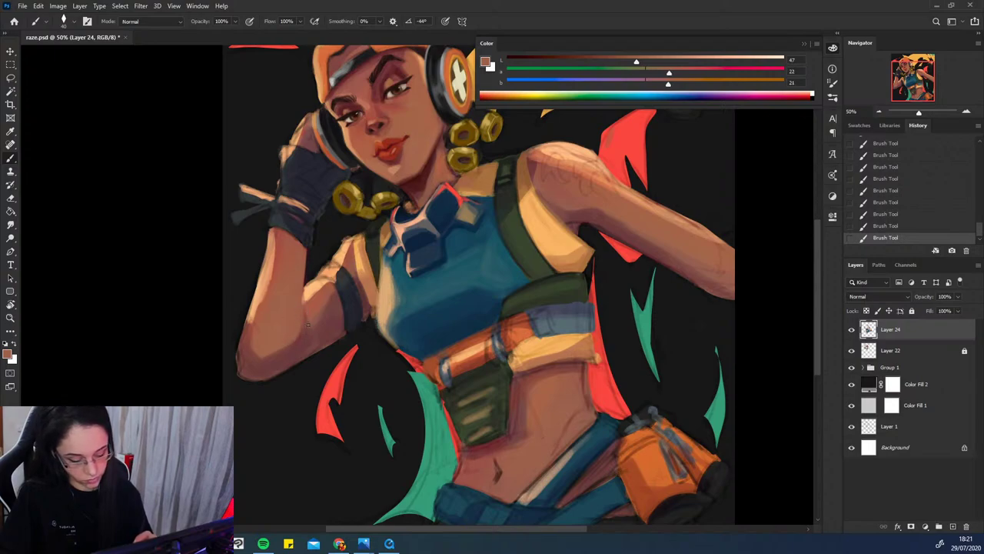
alt+click(303, 262)
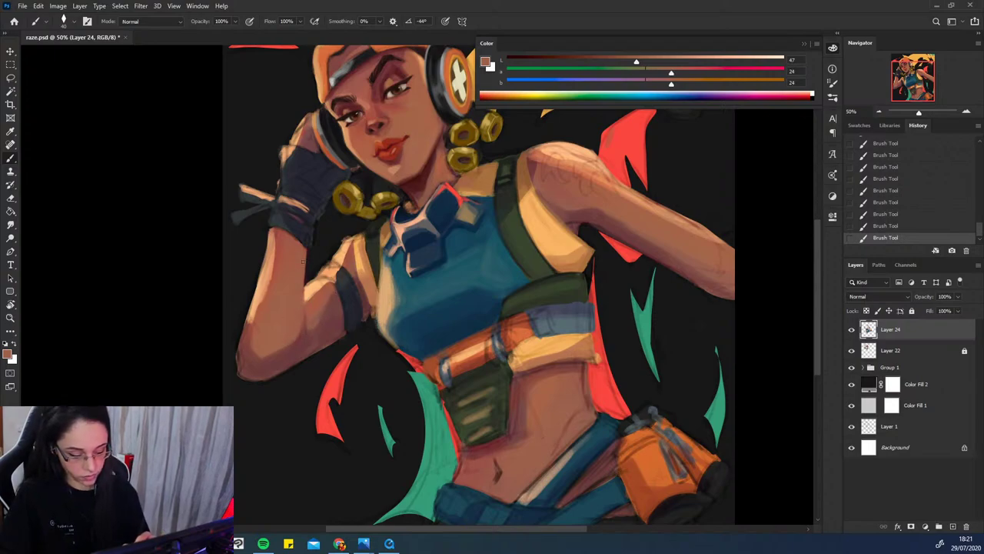
alt+click(242, 346)
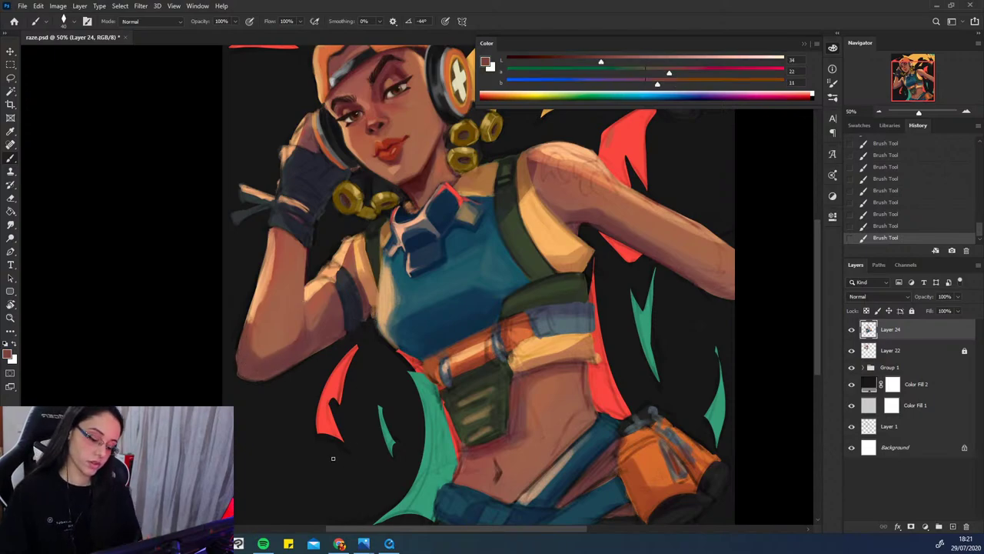
- Mix a dark red of L 23, a 32, b 14 and brush it into the raised arm's elbow crease
alt+click(302, 343)
click(571, 61)
click(678, 72)
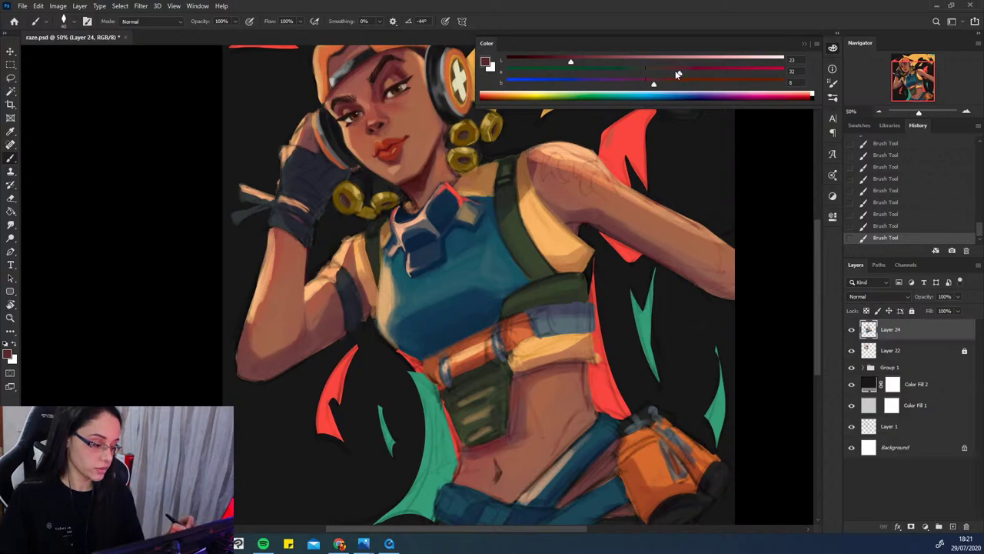
click(660, 83)
key(ctrl+z)
mouse_move(288, 360)
mouse_down()
mouse_move(309, 296)
mouse_move(294, 339)
mouse_up()
key(ctrl+z)
key(ctrl+z)
drag(306, 306, 296, 339)
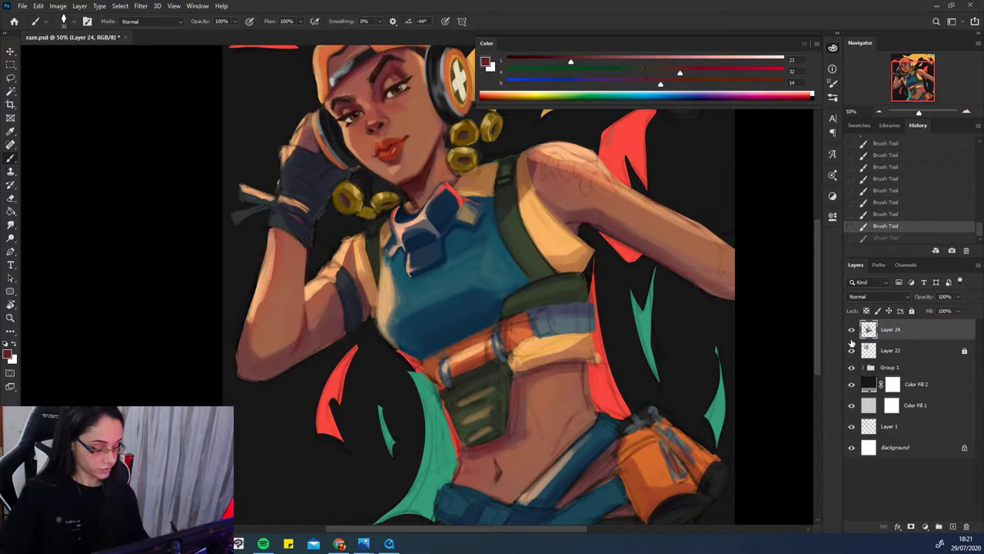
- Compare the painting with and without Layer 24 to review the changes to the top and straps
click(851, 329)
click(851, 329)
double_click(856, 330)
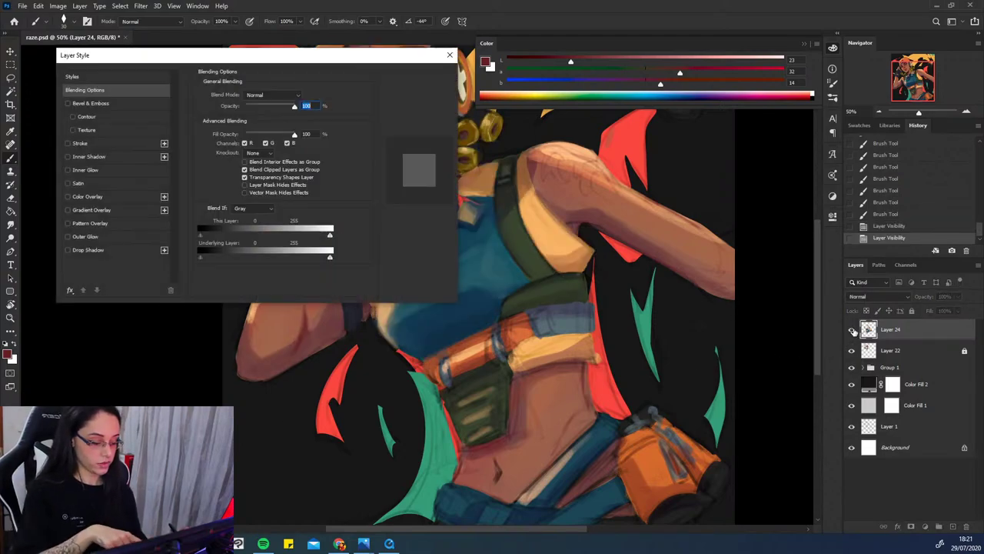
key(Escape)
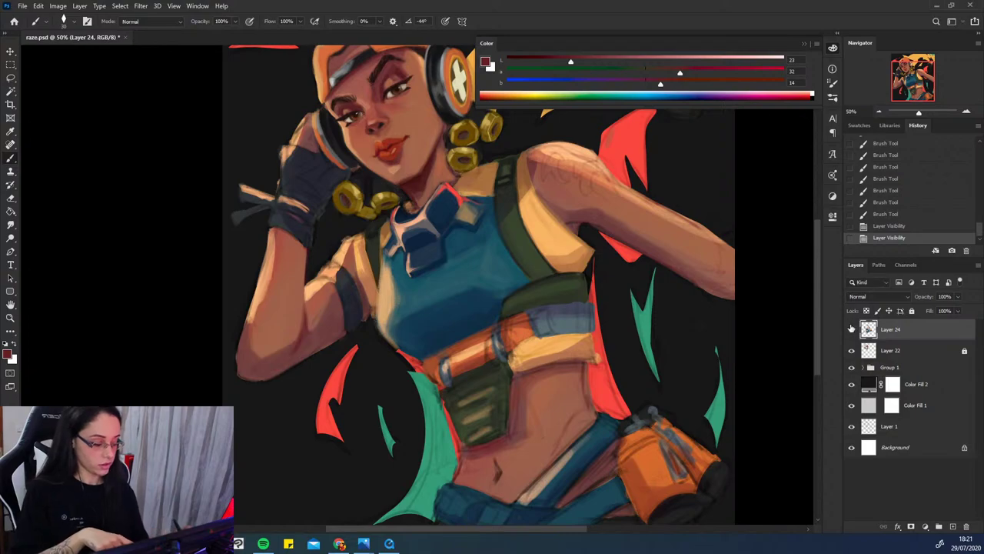
click(851, 329)
click(852, 330)
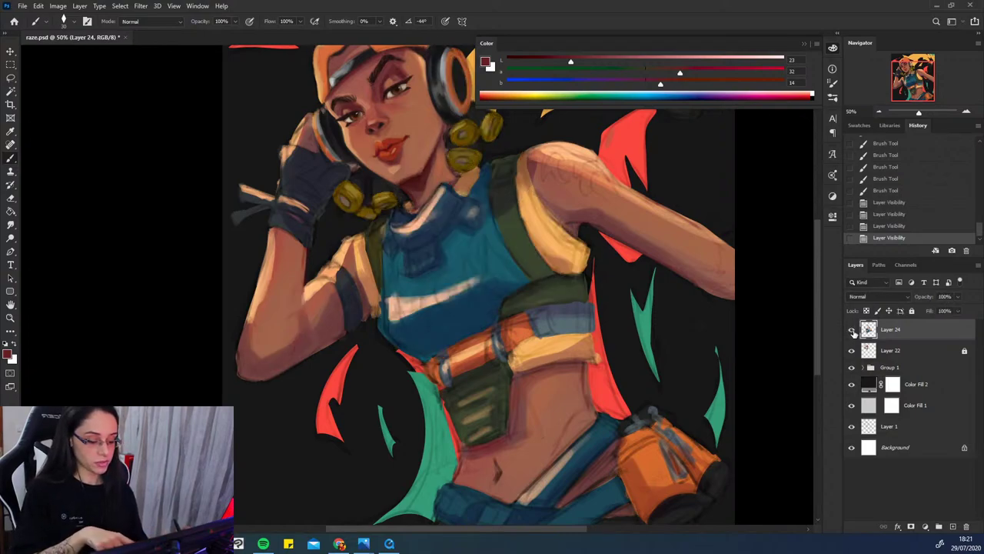
click(853, 330)
click(853, 329)
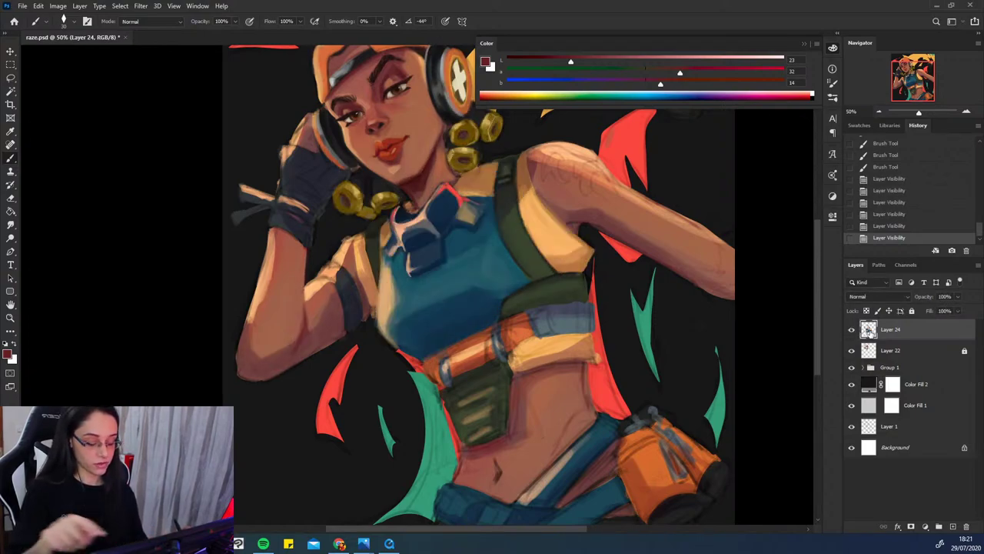
- Deepen the raised arm's elbow crease with sampled dark red and try dark strokes along the forearm's outer edge
alt+click(307, 336)
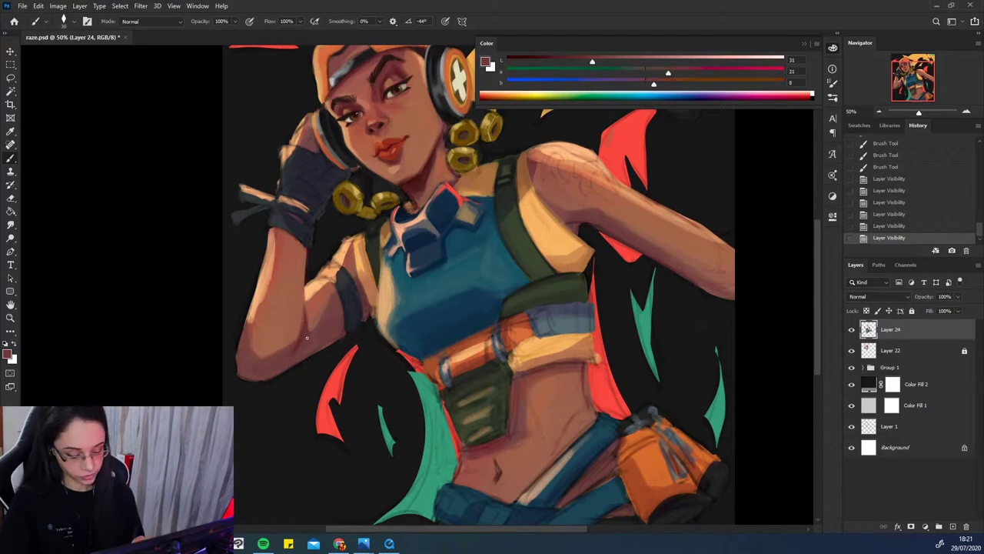
alt+click(306, 323)
drag(307, 336, 305, 311)
mouse_move(305, 308)
mouse_down()
mouse_move(305, 283)
mouse_move(305, 296)
mouse_up()
mouse_move(305, 306)
mouse_down()
mouse_move(306, 287)
mouse_move(248, 316)
mouse_up()
drag(262, 276, 254, 307)
drag(263, 286, 260, 308)
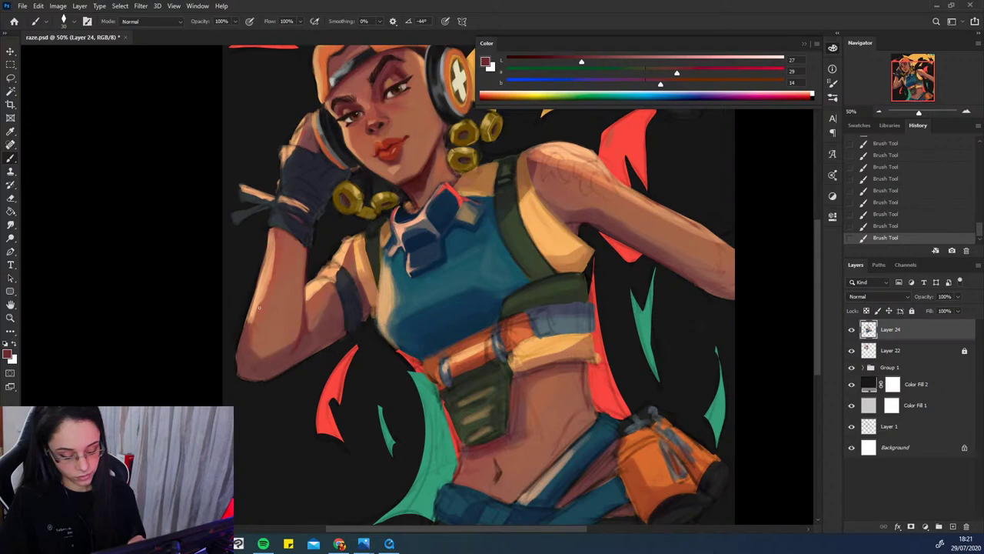
key(ctrl+z)
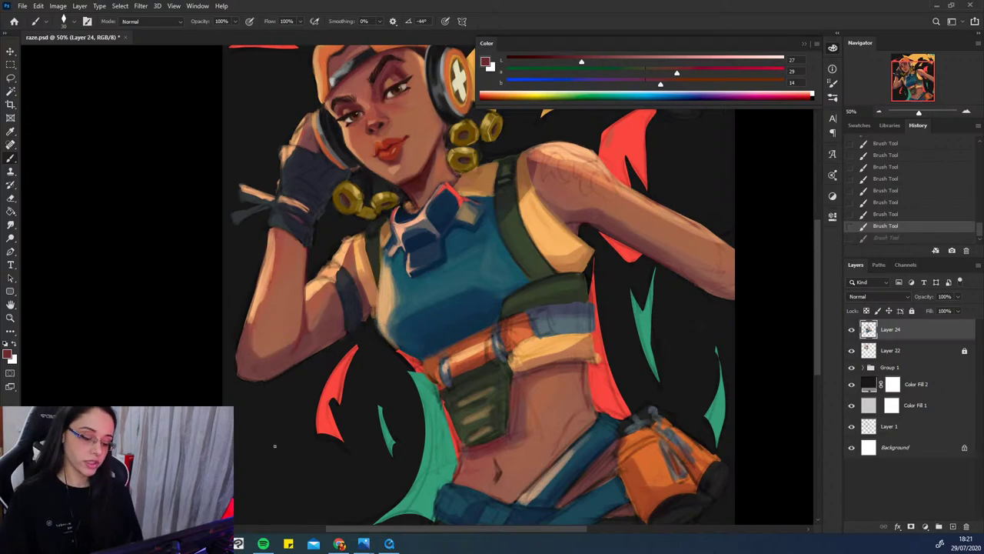
drag(273, 268, 271, 275)
key(ctrl+z)
- Darken the lowered arm's armpit shadow with dark reds sampled from the raised arm's elbow crease
drag(257, 333, 269, 347)
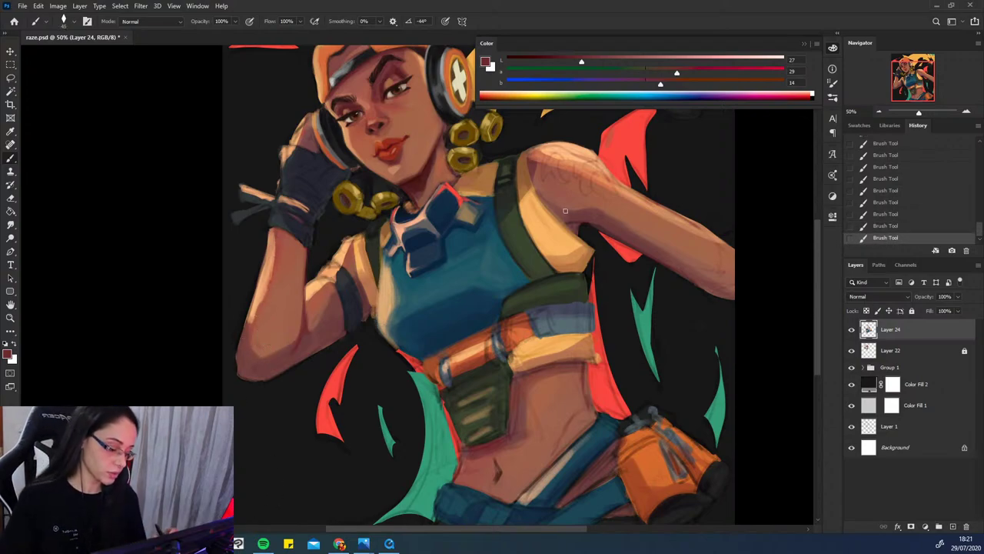
key(ctrl+z)
key(ctrl+shift+z)
key(ctrl+z)
key(ctrl+shift+z)
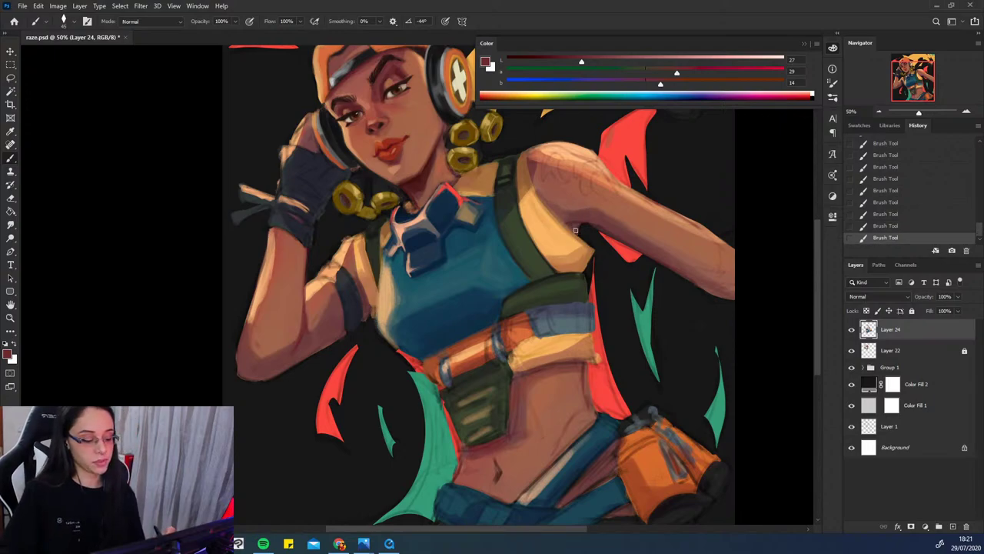
alt+click(304, 325)
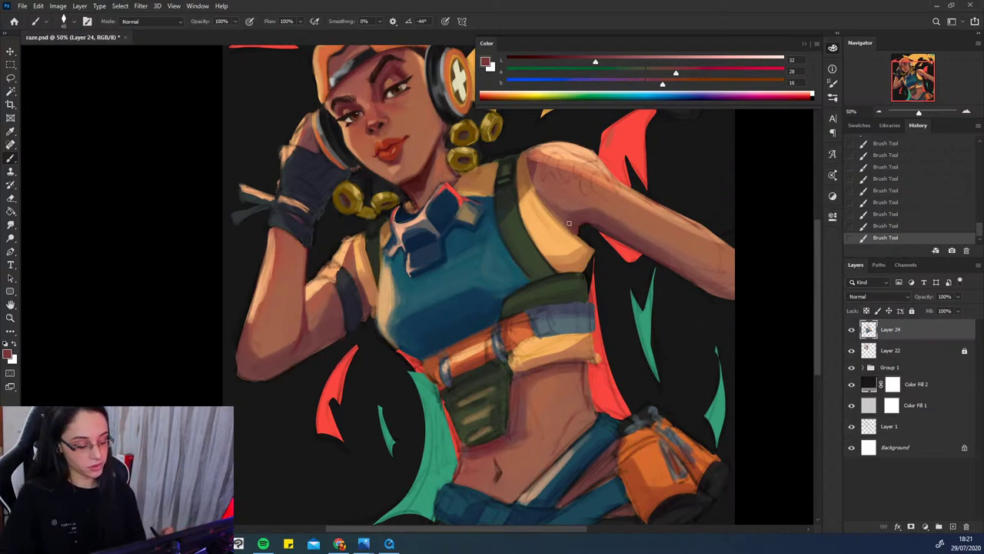
alt+click(315, 317)
key(ctrl+z)
drag(580, 235, 571, 228)
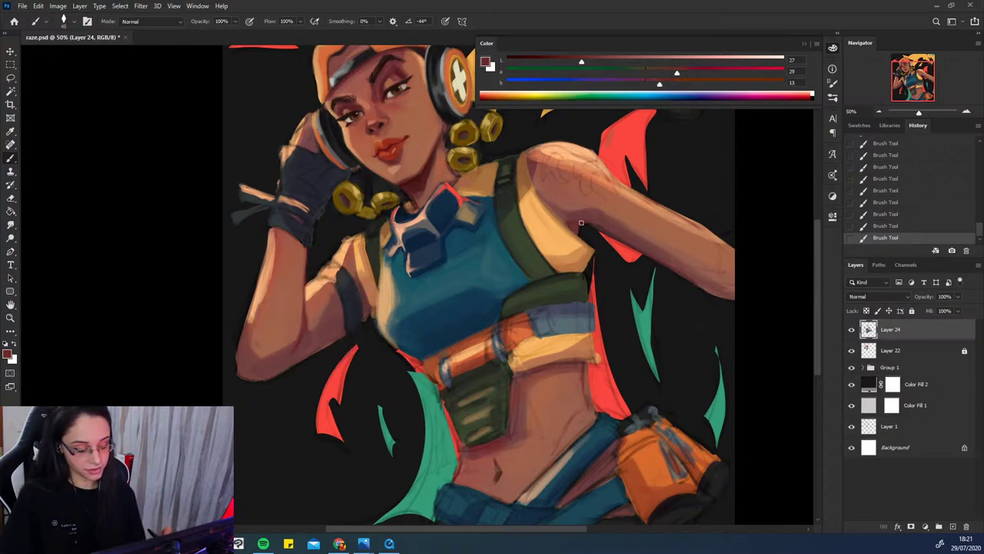
- Paint the green pouch's cast shadow on the belly, below and beside it, with sampled dark red
mouse_move(542, 389)
mouse_down()
mouse_move(552, 366)
mouse_move(547, 288)
mouse_up()
alt+click(507, 335)
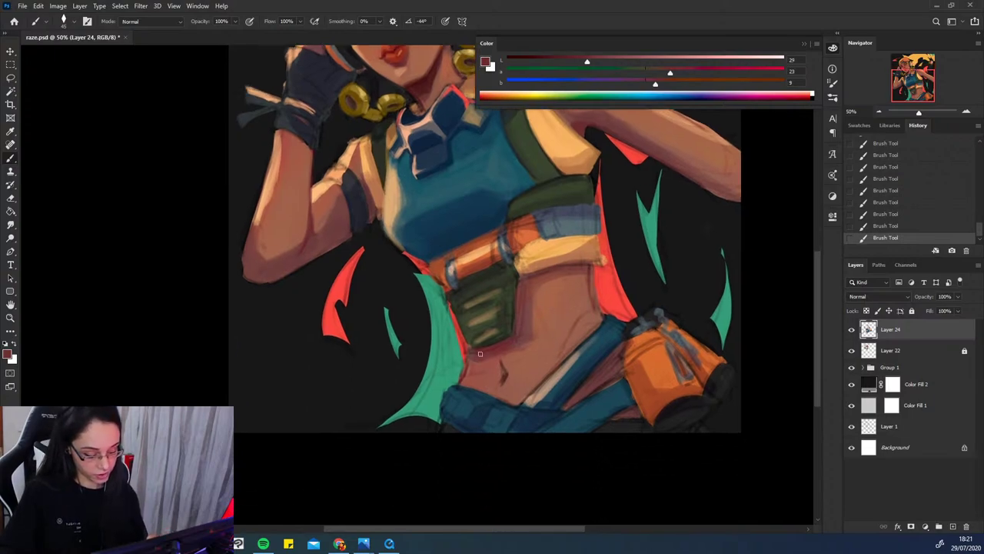
key(ctrl+z)
alt+click(505, 339)
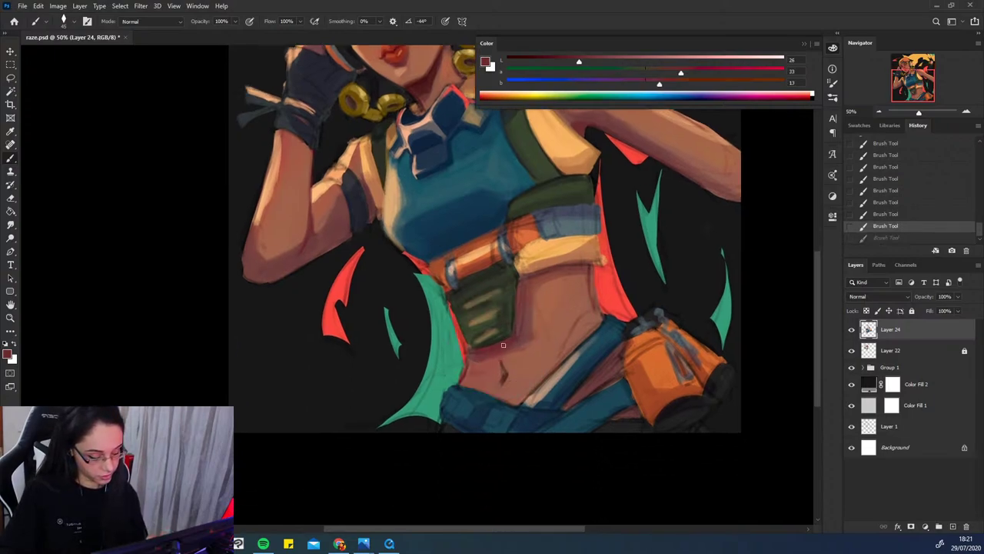
click(521, 338)
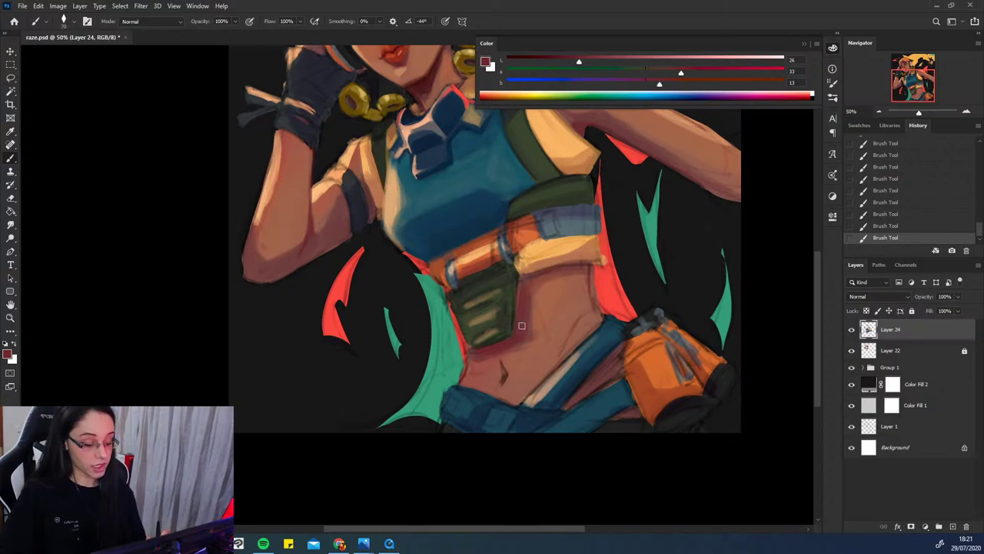
key(ctrl+z)
click(523, 296)
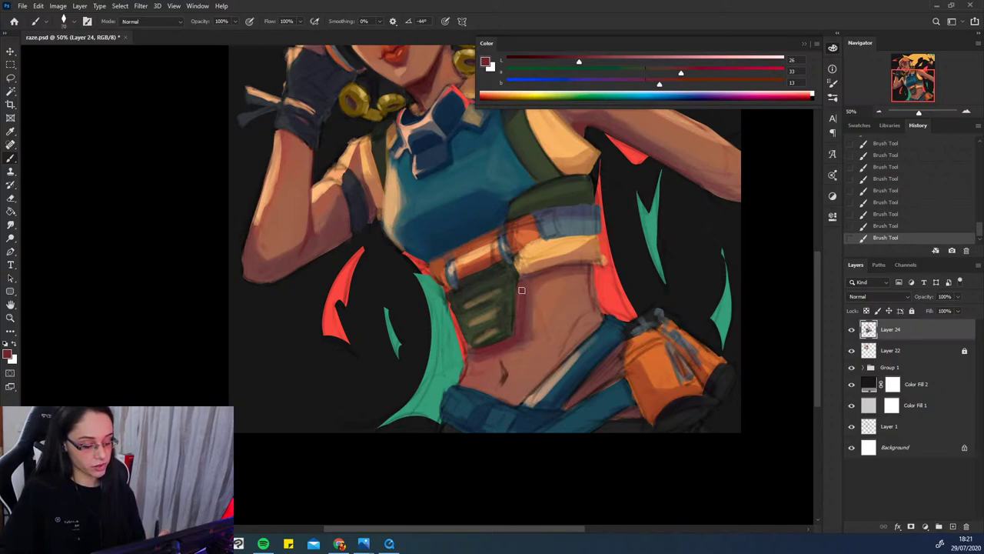
- Refine the edge of the pouch's side shadow with sampled dark red and neighbouring skin tones
alt+click(528, 332)
drag(526, 338, 527, 320)
key(ctrl+z)
alt+click(527, 292)
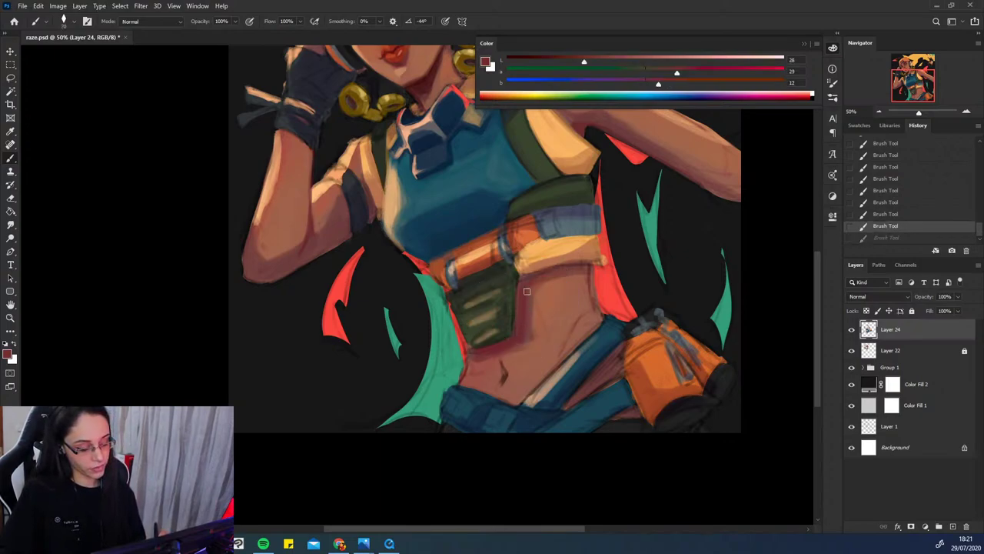
click(528, 330)
alt+click(533, 342)
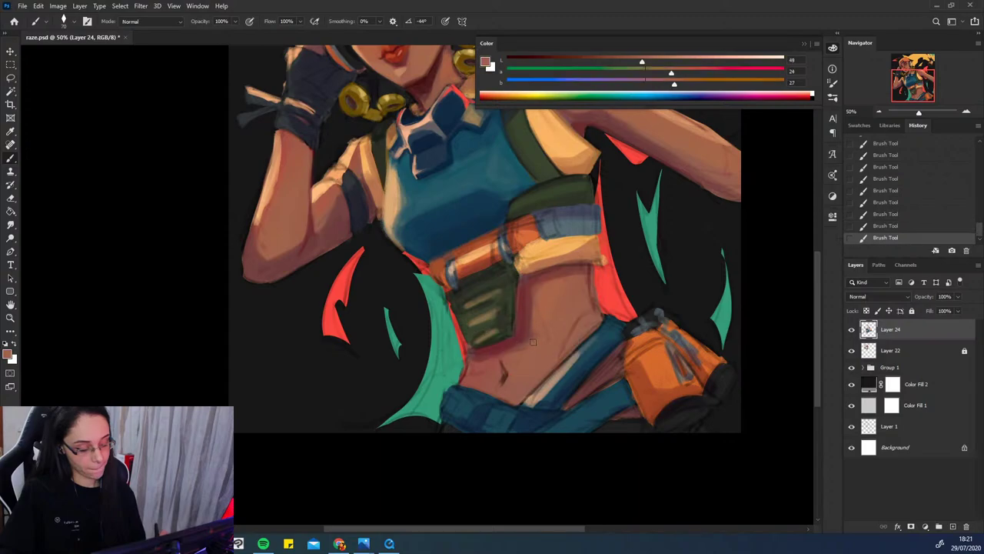
key(ctrl+z)
- Even out the lower belly skin beneath the pouch and along the trousers with sampled skin tones
alt+click(488, 370)
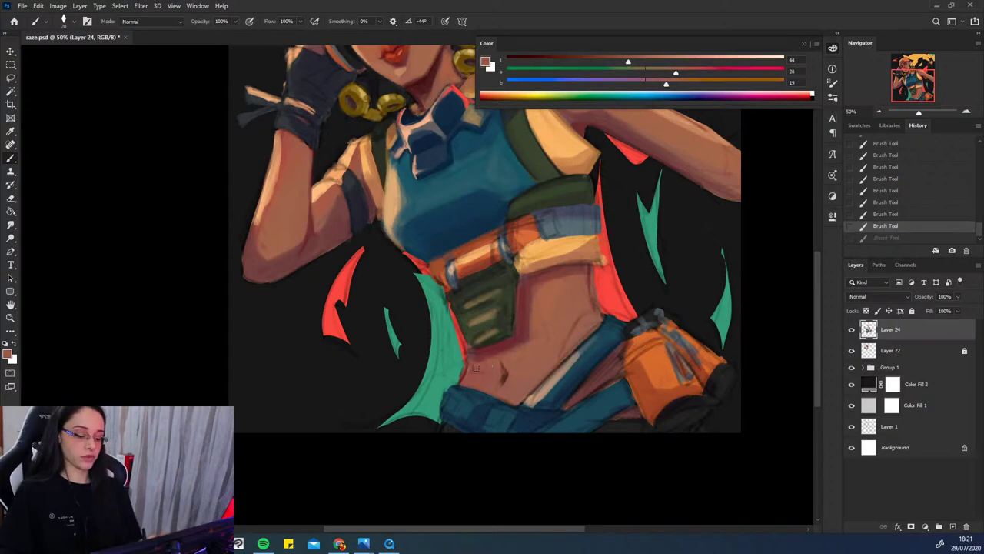
click(473, 365)
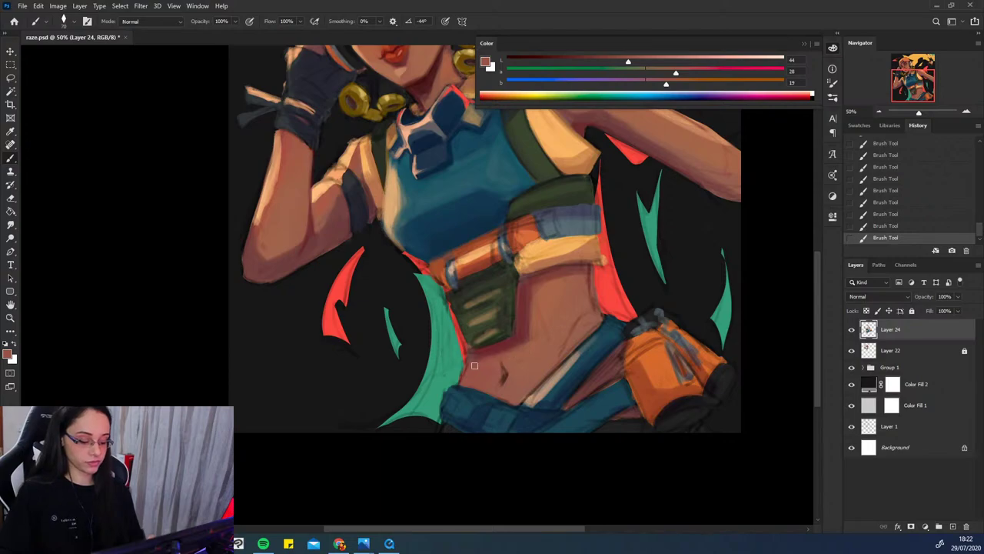
alt+click(472, 365)
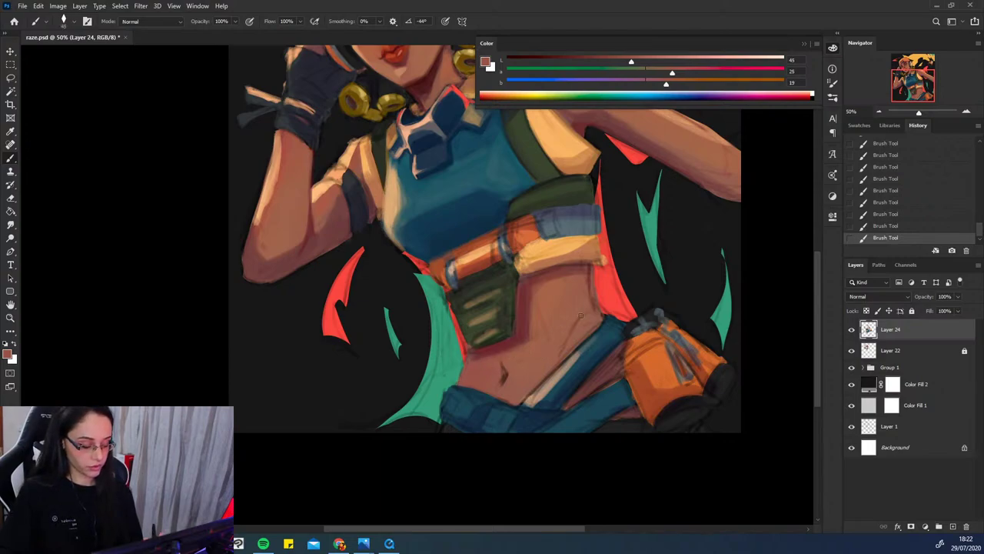
alt+click(556, 362)
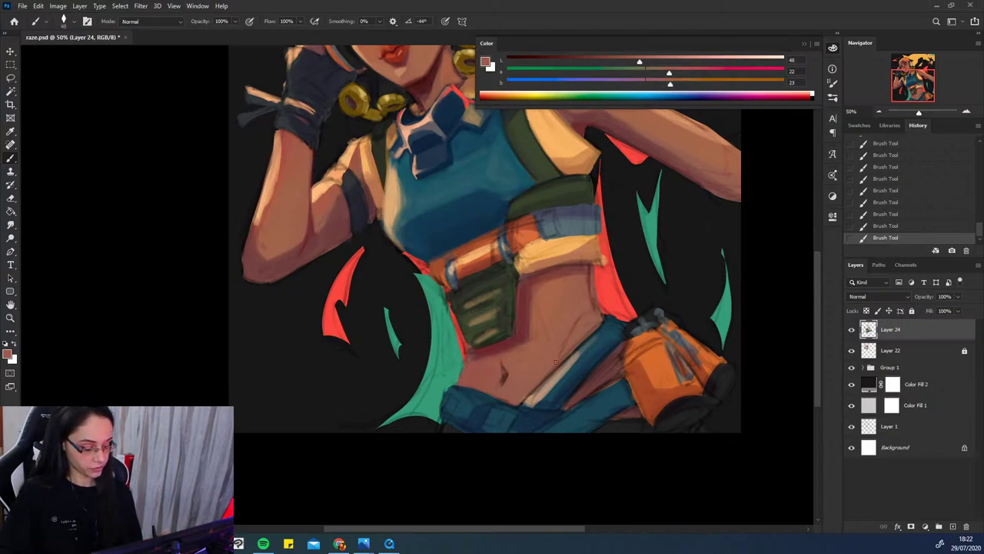
- Clean up the waist crease above the trousers and the skin under the tan band with sampled browns and a smaller brush
alt+click(531, 290)
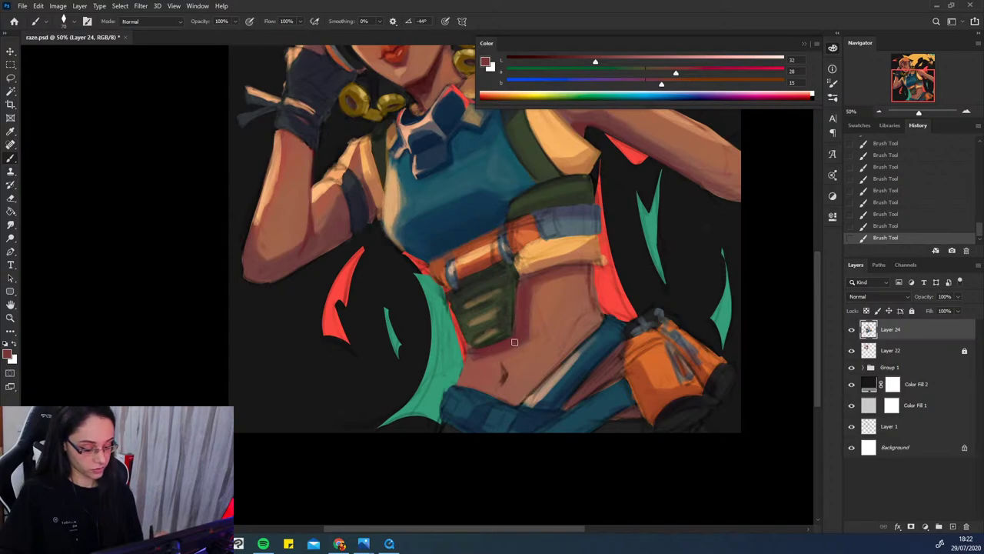
key(ctrl+z)
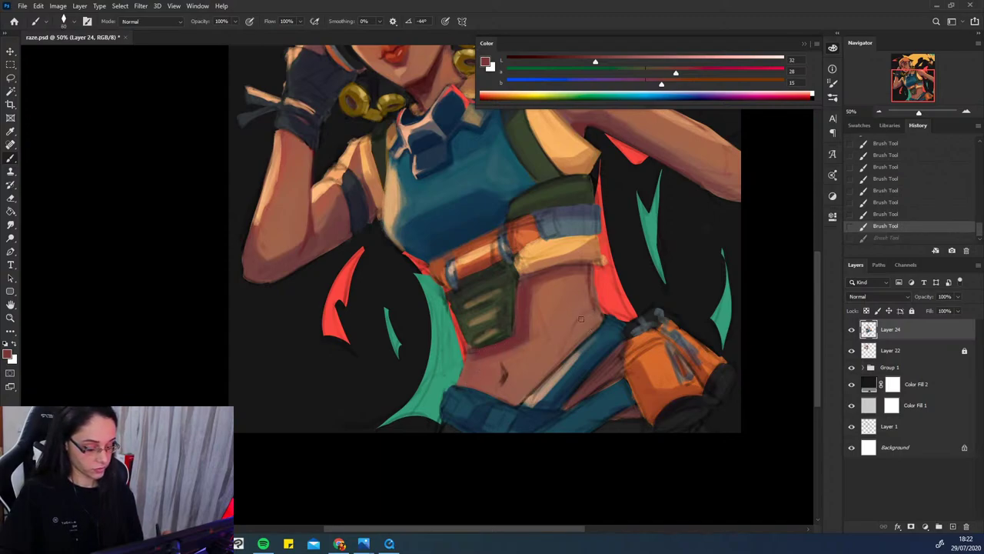
drag(585, 318, 563, 350)
alt+click(588, 316)
key(bracketleft)
alt+click(594, 297)
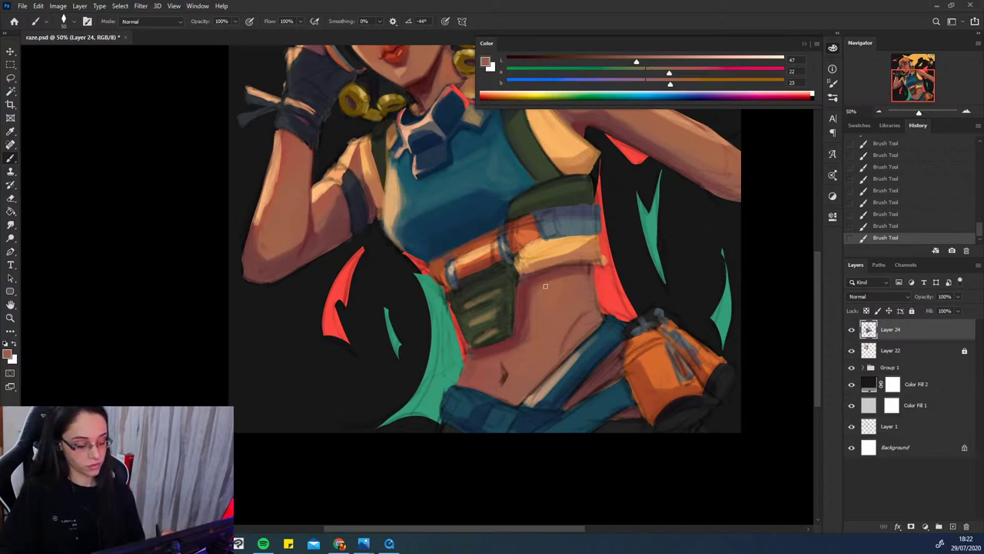
- Try out dark blue outlines for a buckle at the front end of the belt's blue strap section, using sampled blues
alt+click(554, 248)
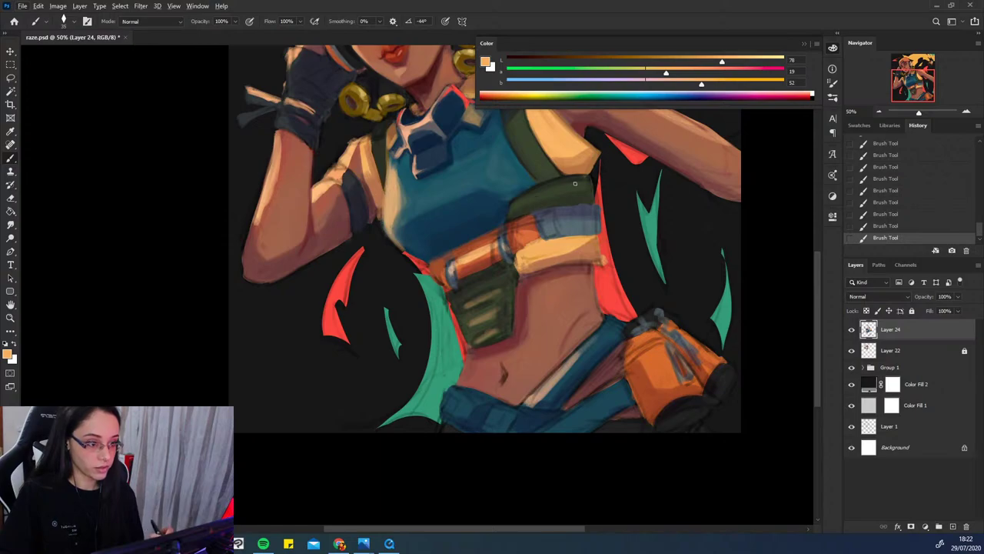
alt+click(552, 222)
mouse_move(526, 223)
mouse_down()
mouse_move(539, 243)
mouse_move(539, 221)
mouse_move(525, 227)
mouse_move(531, 237)
mouse_move(536, 223)
mouse_move(540, 243)
mouse_move(550, 222)
mouse_up()
alt+click(479, 224)
key(])
key(])
key(])
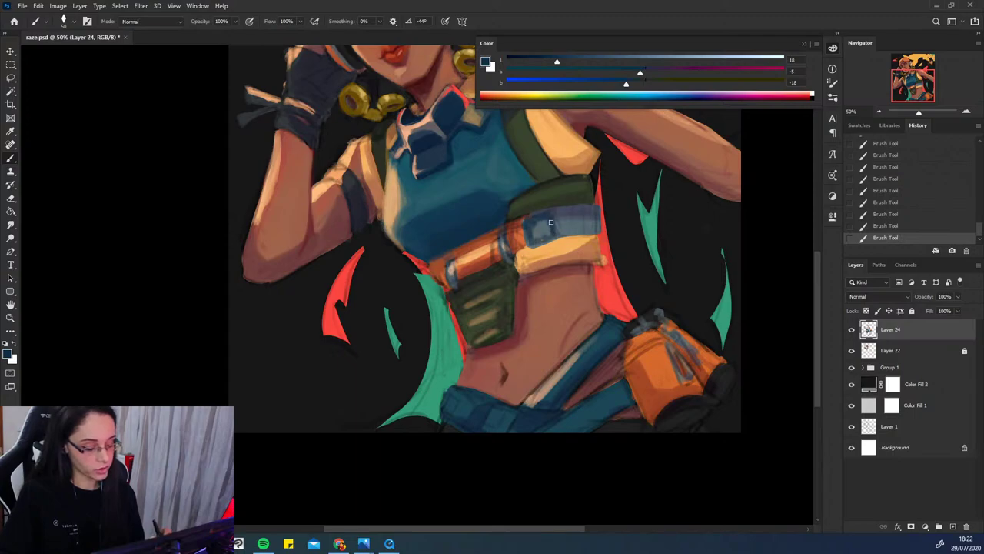
alt+click(550, 223)
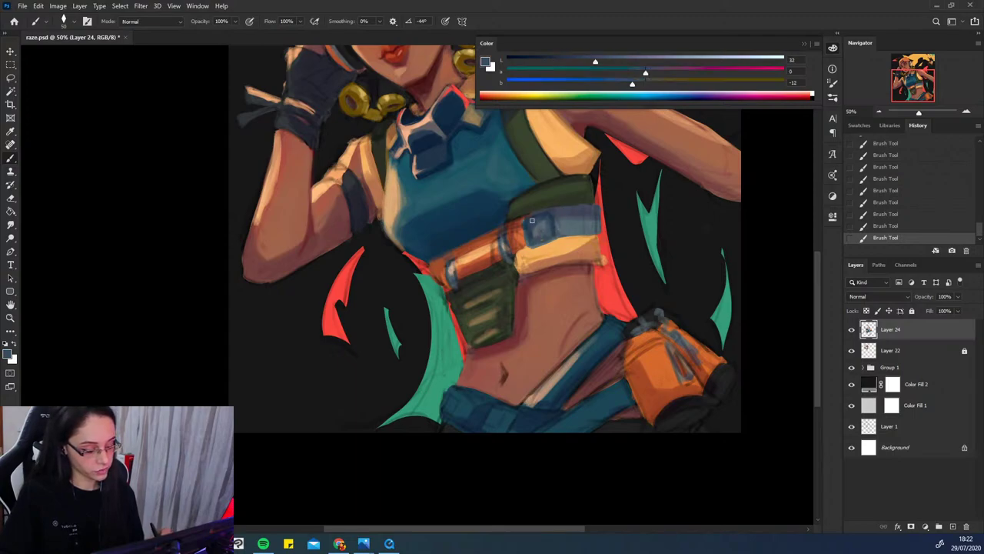
key(ctrl+z)
- Repaint the belt's greyish strap section in deeper sampled blues, covering it from the front end to the back with a larger brush
alt+click(552, 223)
mouse_move(537, 218)
mouse_down()
mouse_move(567, 208)
mouse_move(584, 234)
mouse_move(572, 212)
mouse_move(562, 221)
mouse_move(598, 229)
mouse_up()
alt+click(563, 216)
alt+click(537, 216)
key(])
key(])
key(])
alt+click(587, 225)
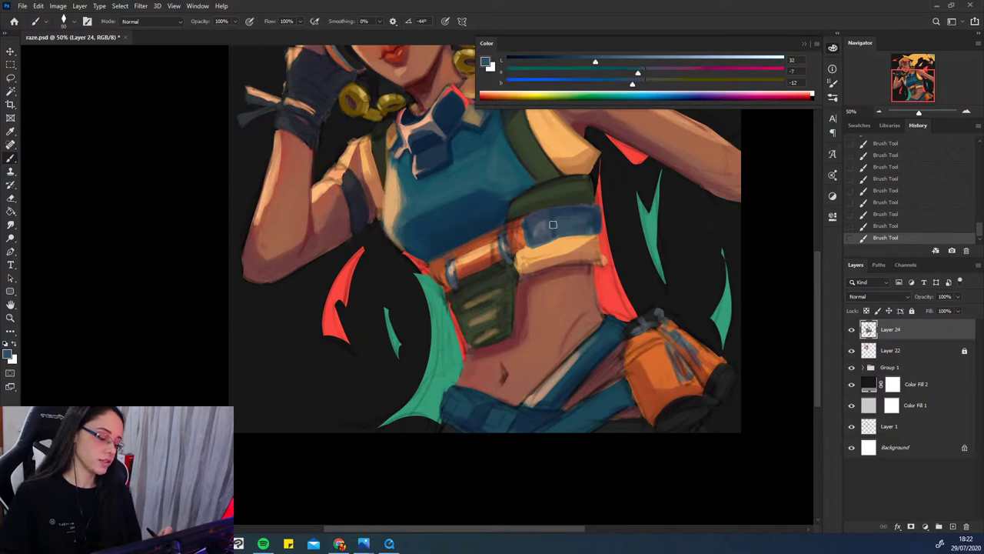
alt+click(596, 217)
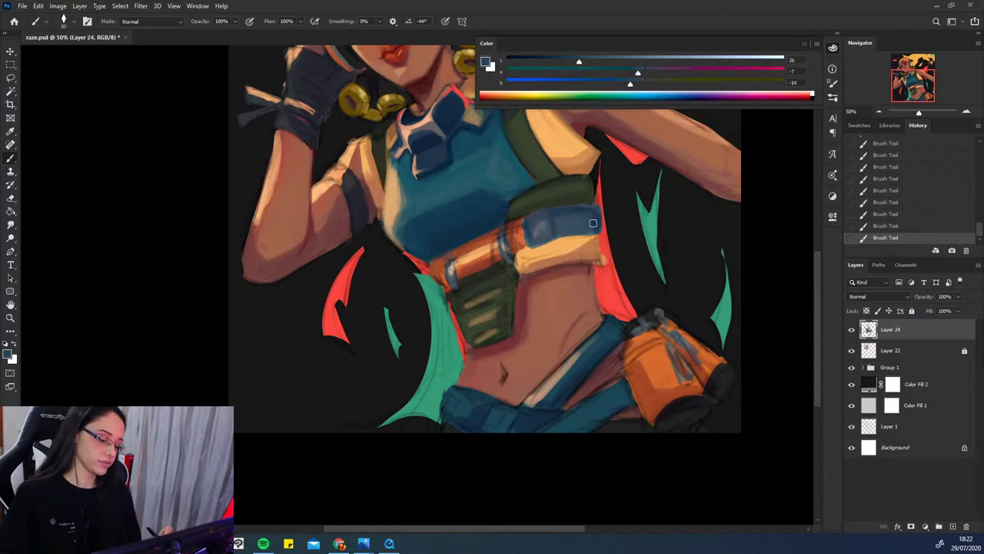
- Paint grey-blue highlights and a small dark blue square recess on the buckle at the strap's front end with a smaller brush
alt+click(529, 231)
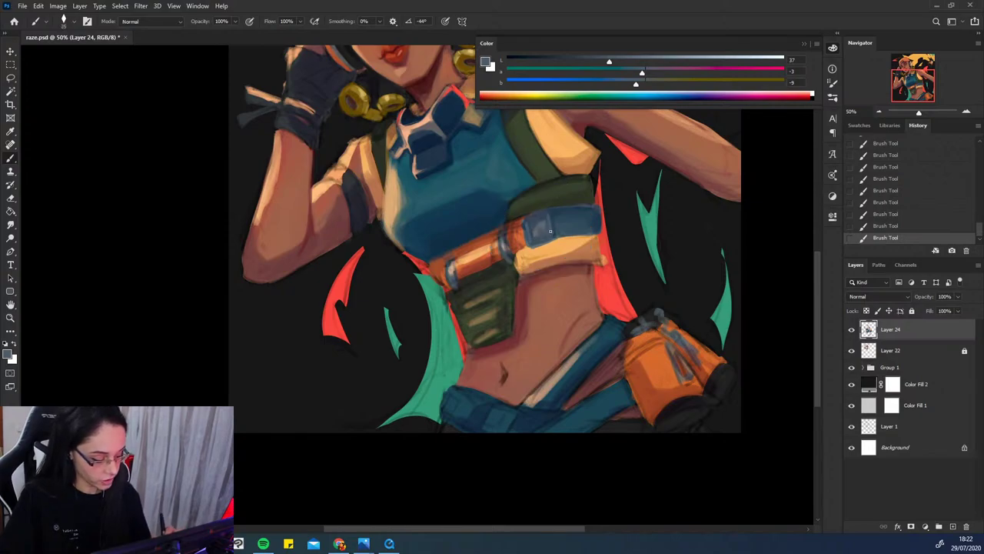
key(ctrl+z)
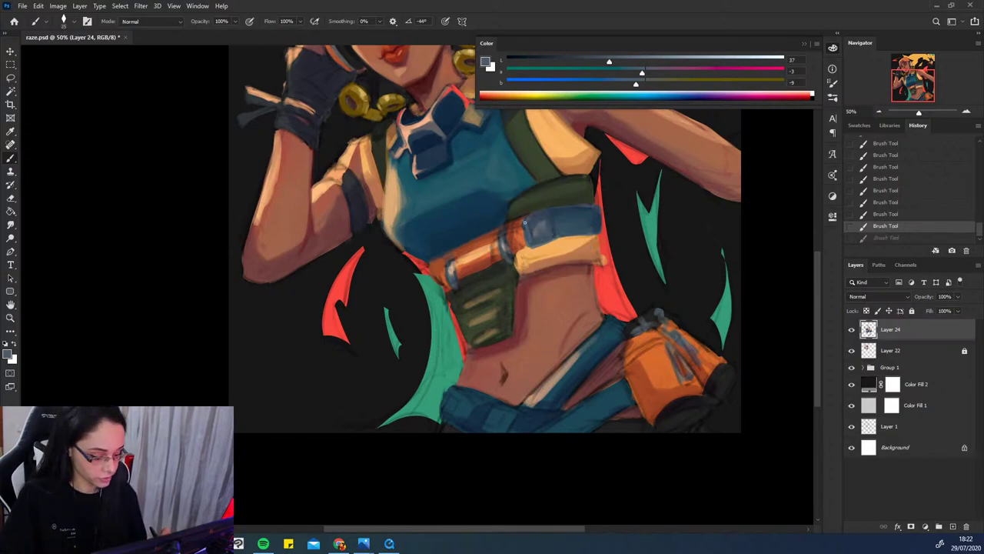
drag(532, 224, 542, 224)
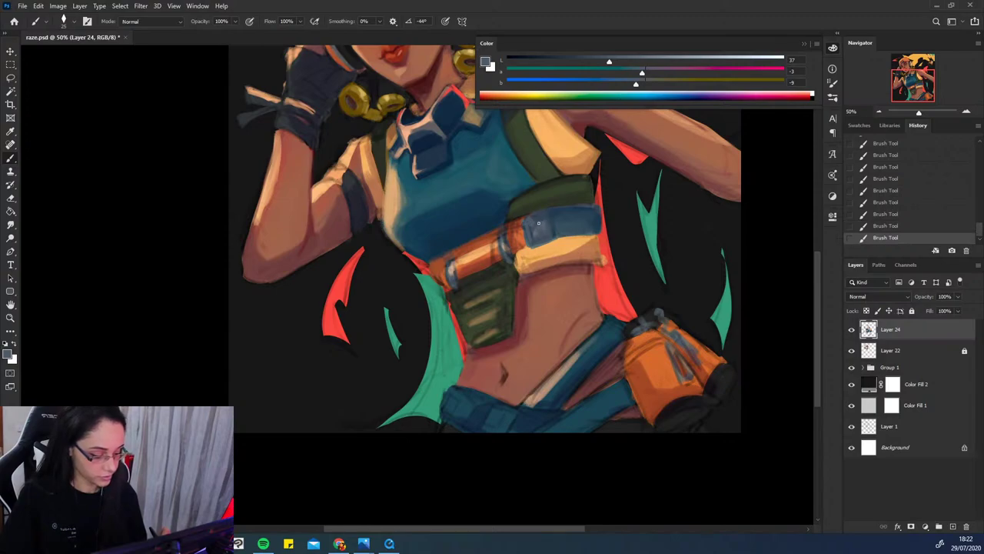
alt+click(455, 227)
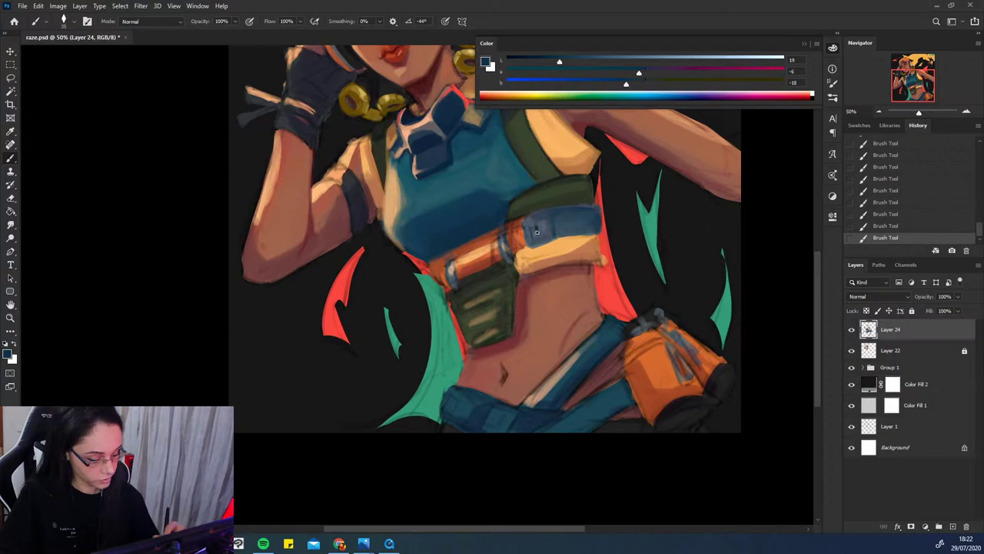
key(ctrl+z)
drag(534, 225, 537, 225)
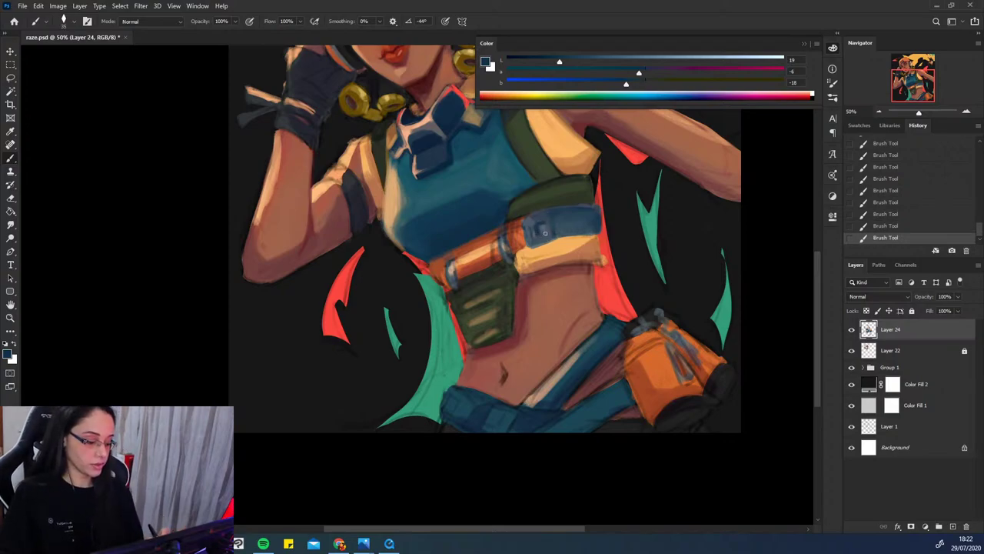
- Define the rim and centre of the buckle's square recess with alternating light and dark blues sampled from the strap
alt+click(546, 227)
alt+click(531, 228)
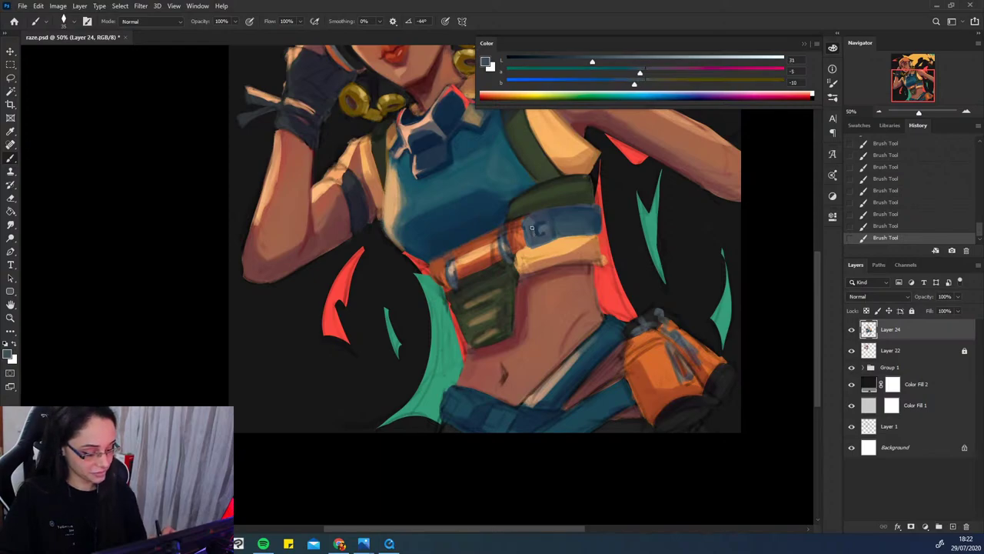
alt+click(539, 231)
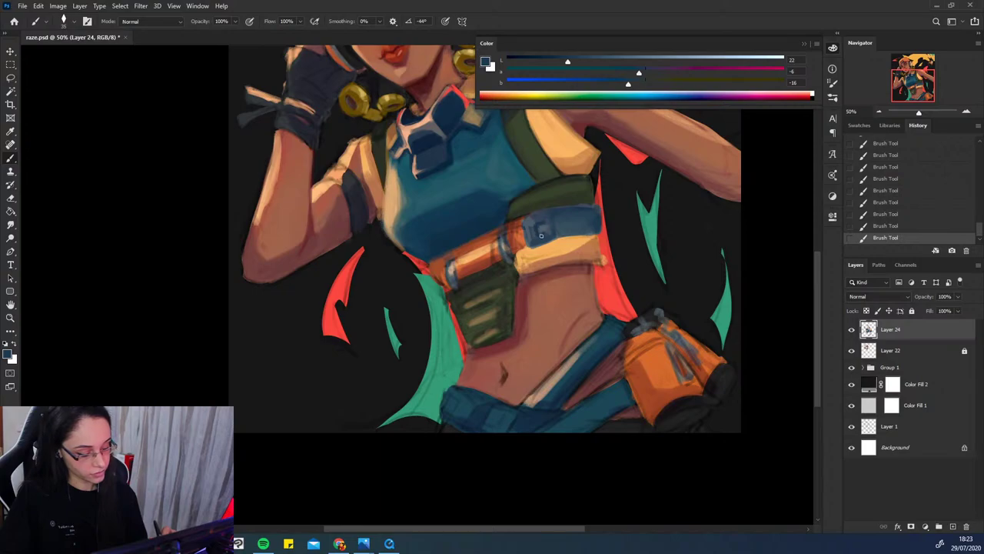
alt+click(543, 219)
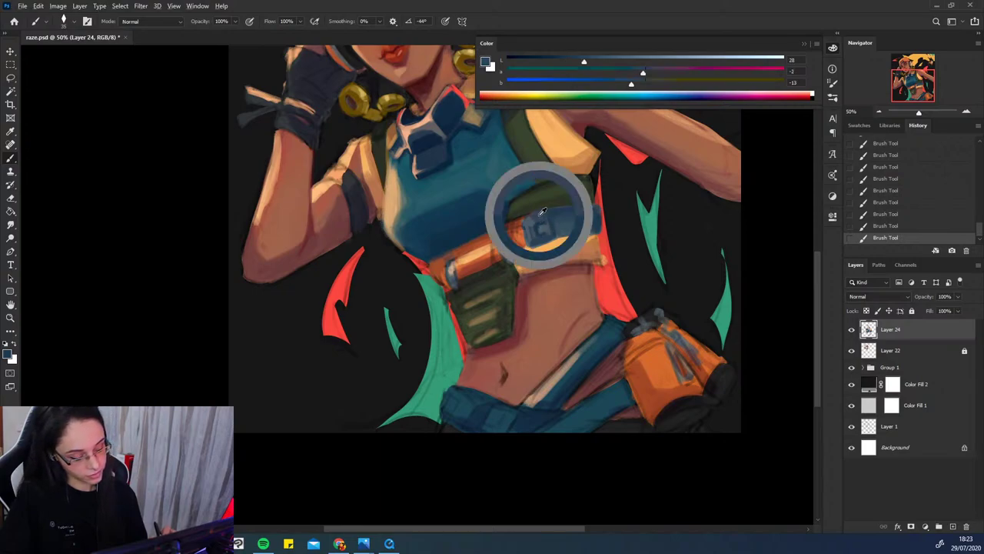
alt+click(542, 233)
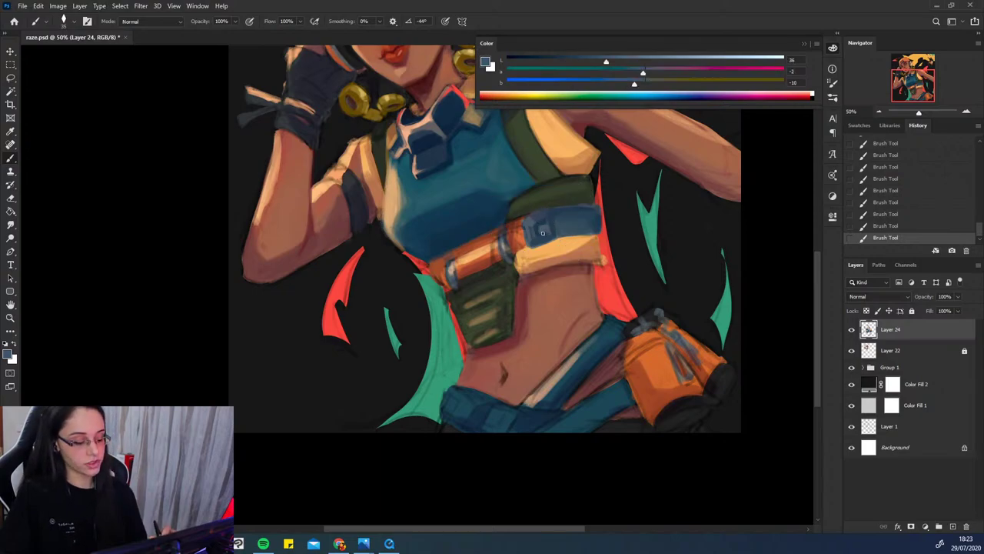
alt+click(545, 236)
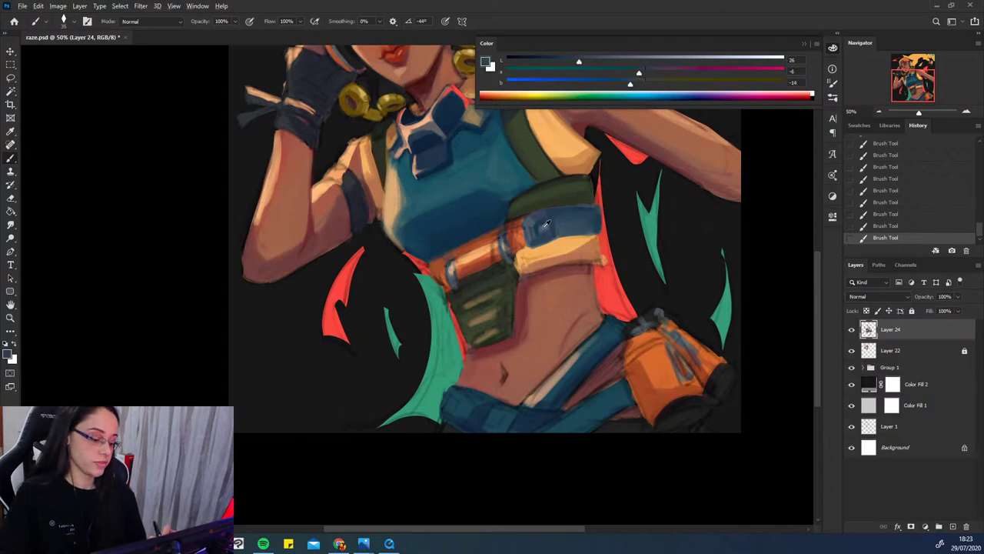
alt+click(542, 224)
alt+click(538, 228)
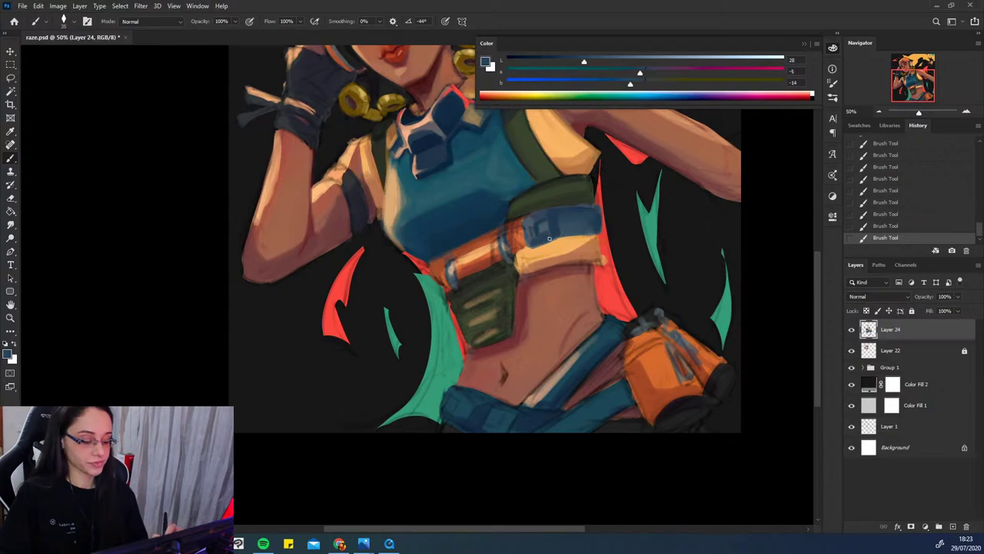
- Sharpen the buckle's side edge and refine the blue strap's upper edge with sampled blues, undoing the last stroke
alt+click(552, 233)
alt+click(561, 232)
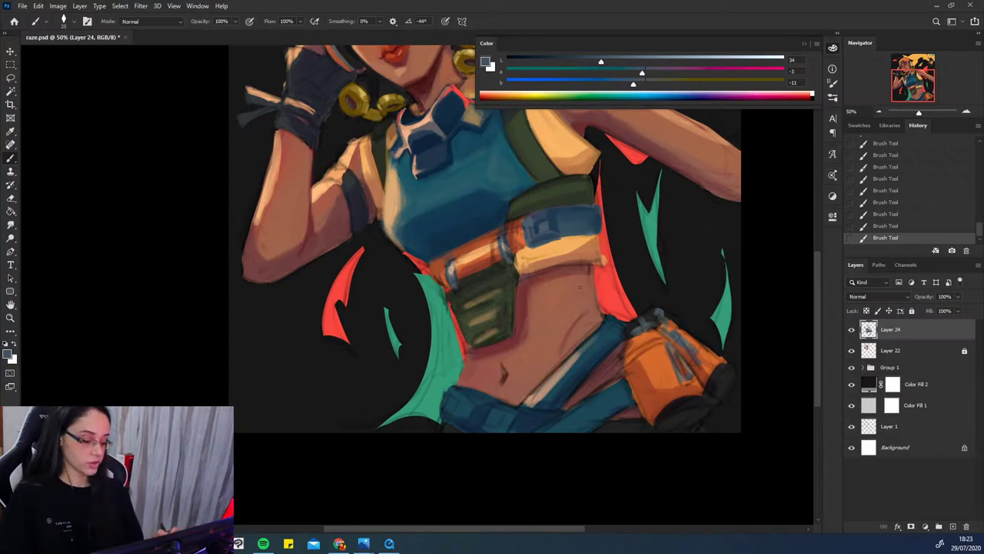
alt+click(590, 200)
alt+click(569, 209)
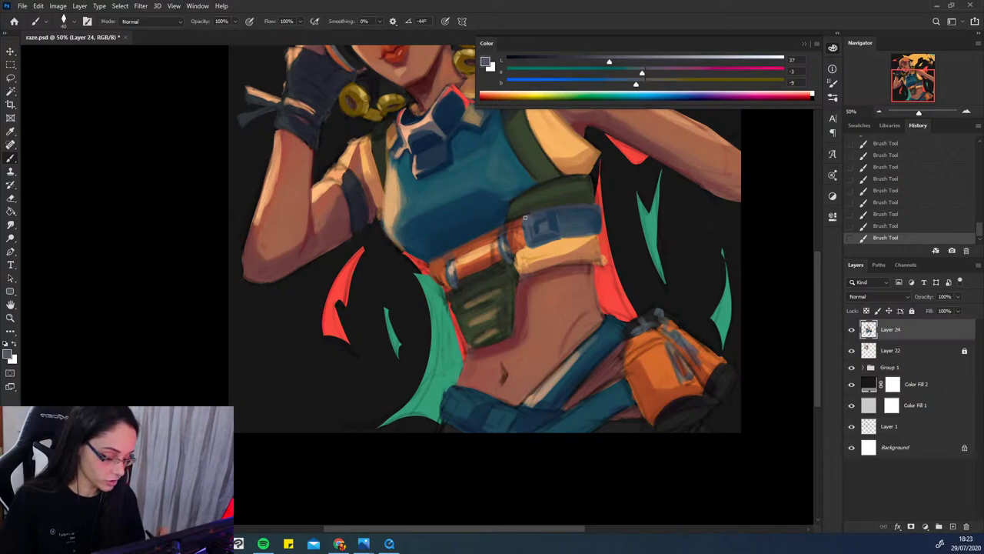
alt+click(532, 218)
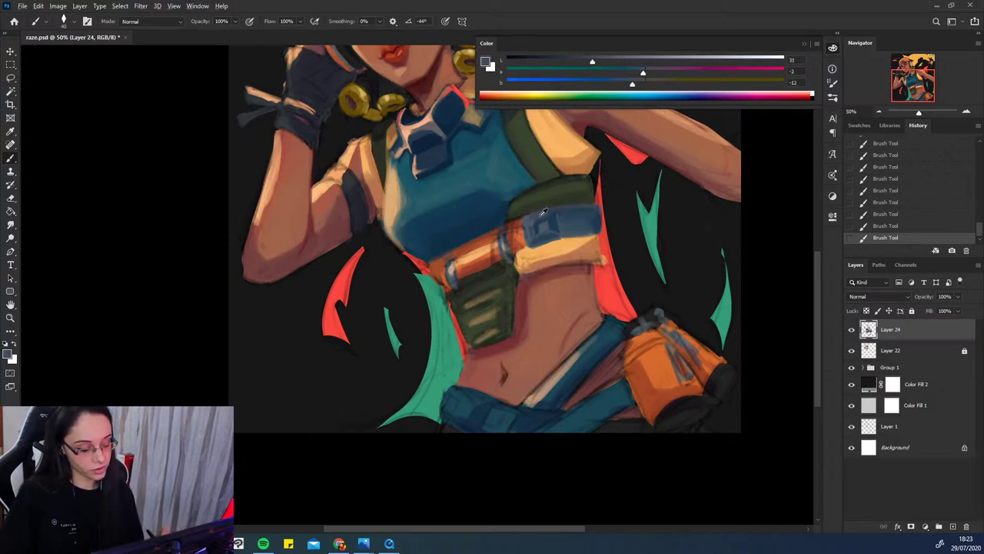
alt+click(538, 217)
alt+click(567, 212)
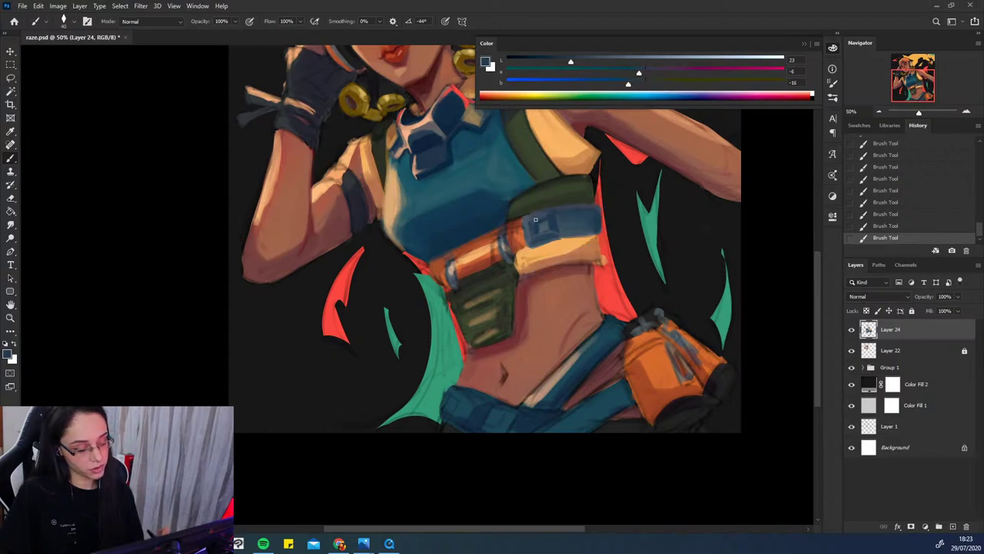
key(ctrl+z)
key(ctrl+minus)
key(ctrl+minus)
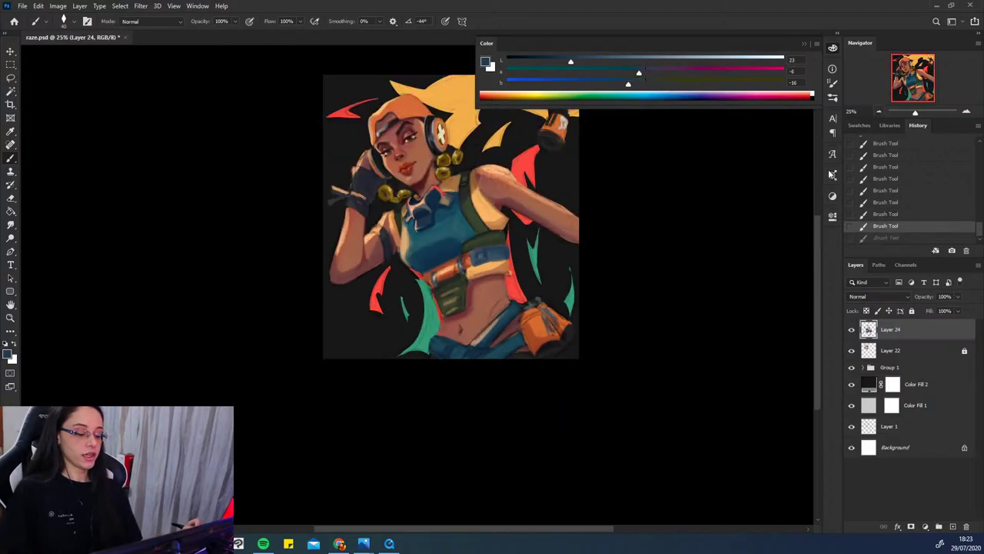
drag(594, 325, 619, 361)
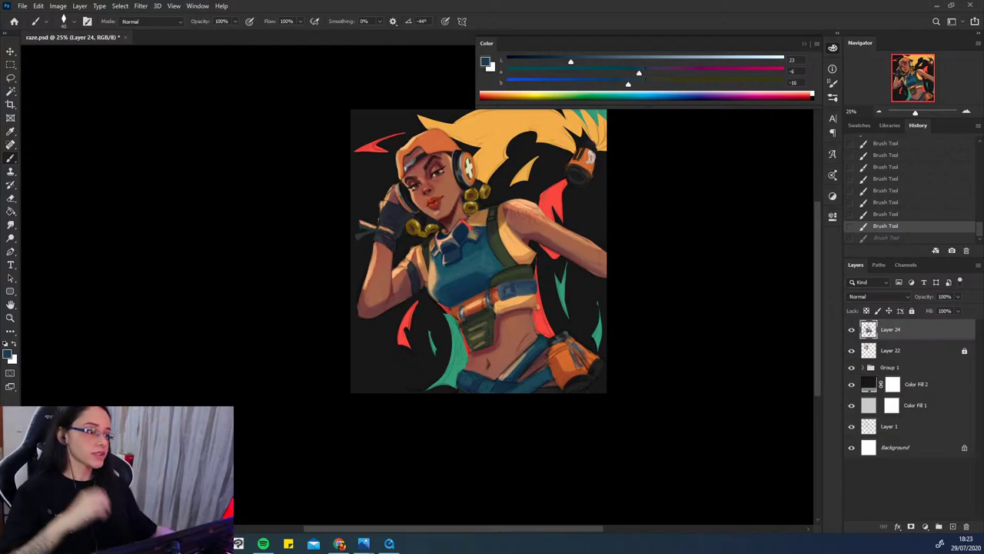
click(562, 238)
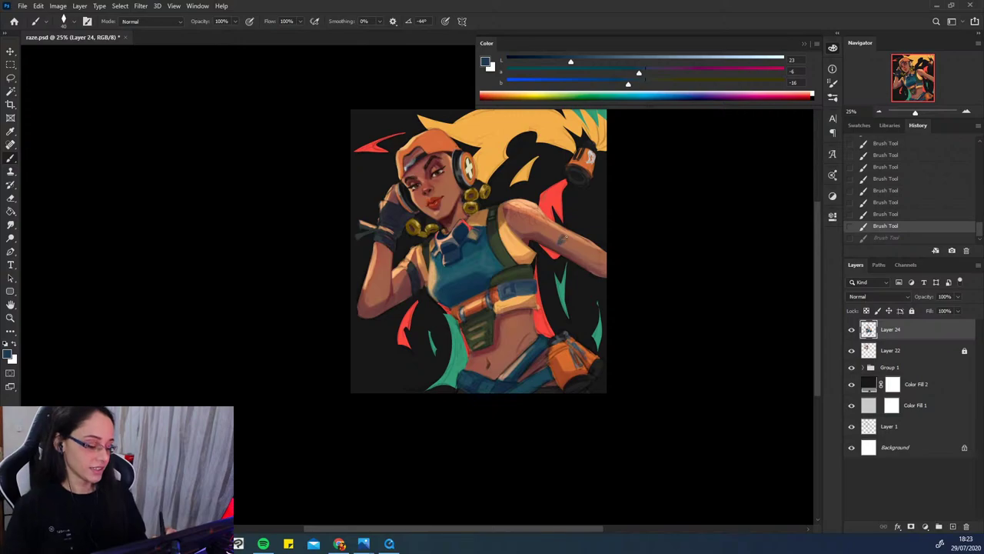
key(ctrl+z)
key(ctrl+plus)
key(ctrl+plus)
drag(432, 335, 418, 349)
mouse_move(530, 243)
mouse_down()
mouse_move(535, 261)
mouse_move(496, 249)
mouse_move(503, 256)
mouse_up()
key(ctrl+z)
key(ctrl+z)
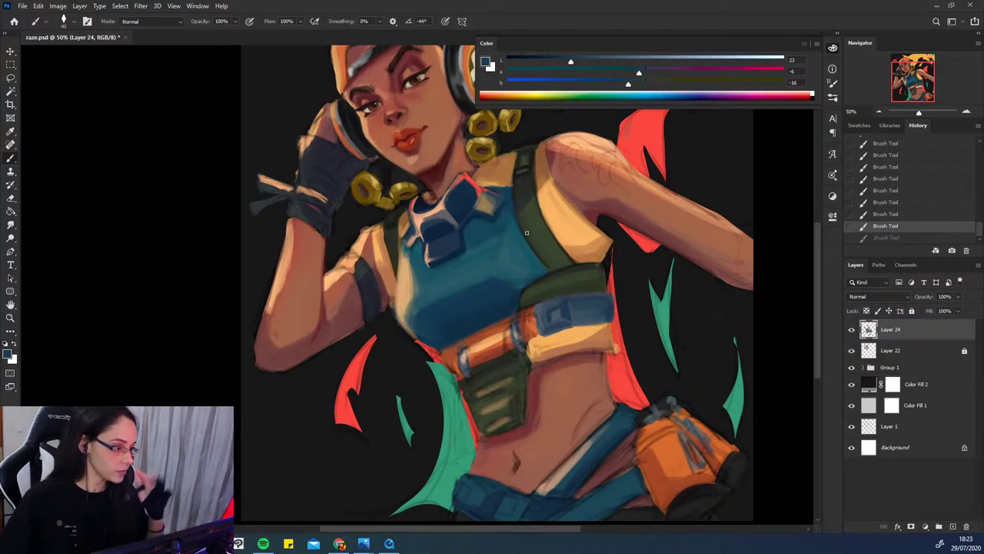
drag(569, 353, 560, 406)
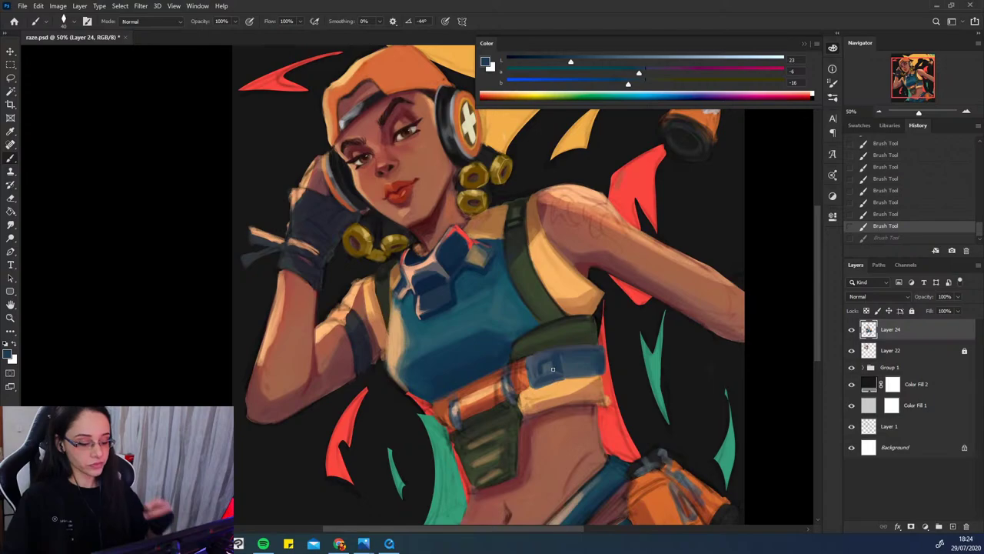
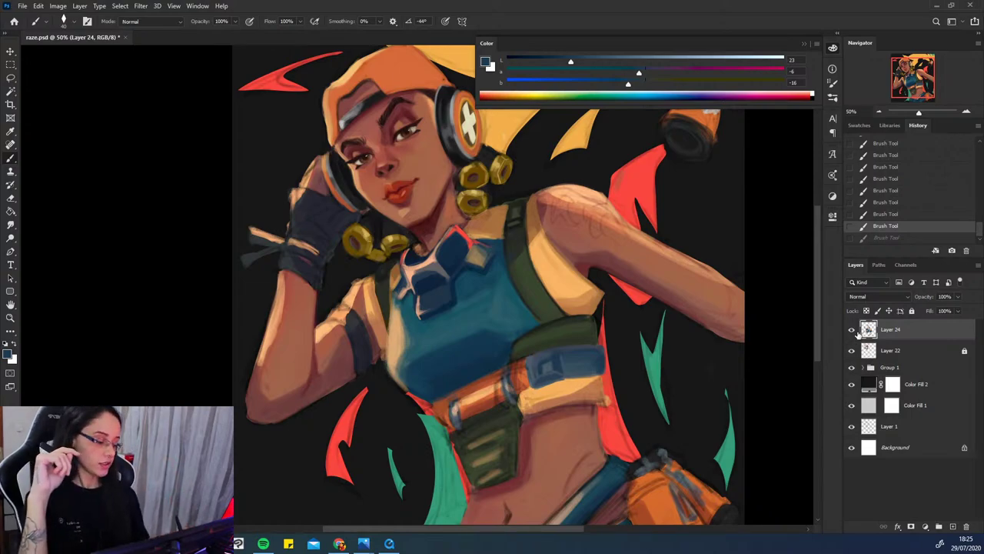
- Hide Layer 24 and Layer 22, and toggle the SKETCH layer inside Group 1 to examine the base painting with and without linework
click(851, 329)
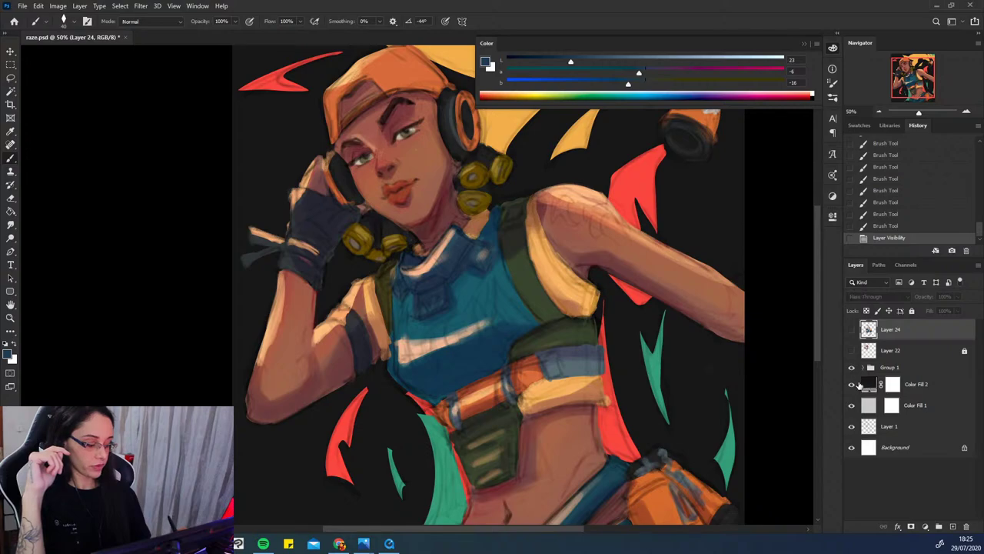
click(871, 368)
click(862, 368)
scroll(979, 362, down, 1)
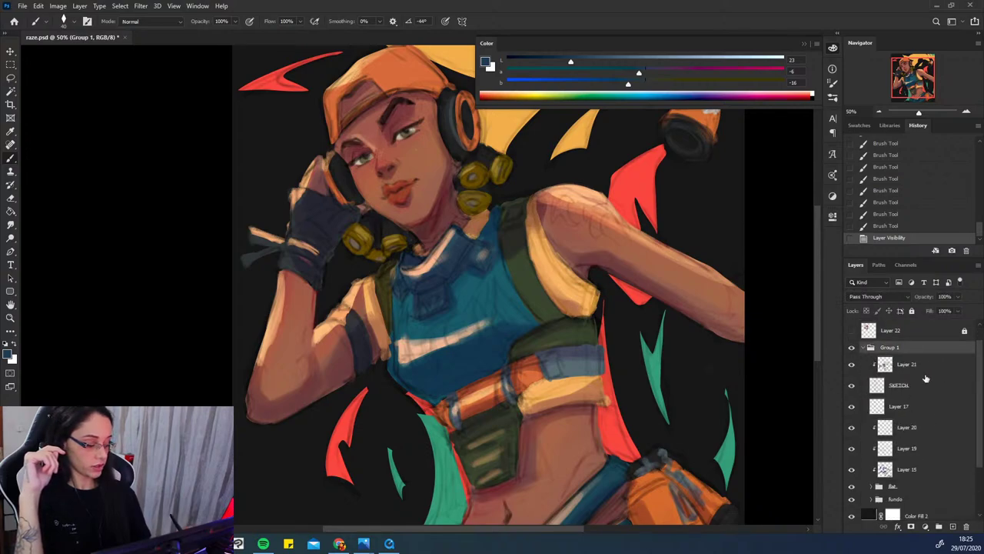
click(851, 386)
click(851, 386)
click(853, 386)
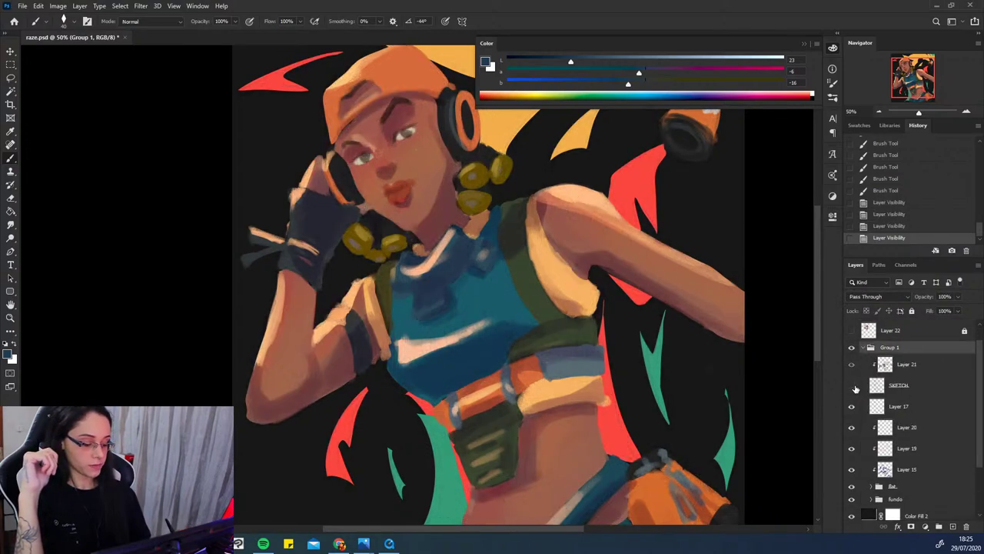
click(852, 387)
click(852, 386)
click(863, 348)
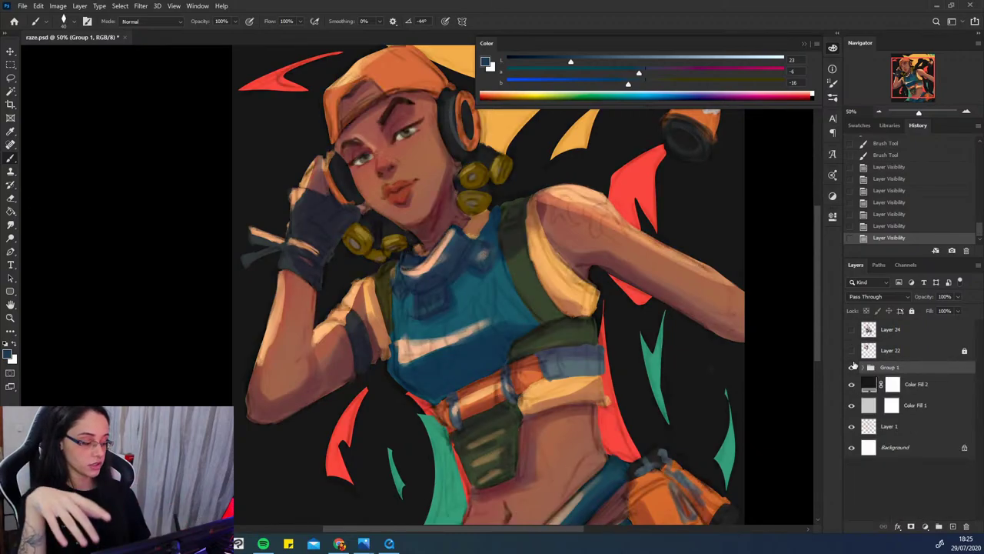
- Show Layer 22 and Layer 24 again, toggling them to compare the rendered painting with the base colours
click(851, 350)
click(852, 329)
drag(851, 331, 853, 349)
click(852, 350)
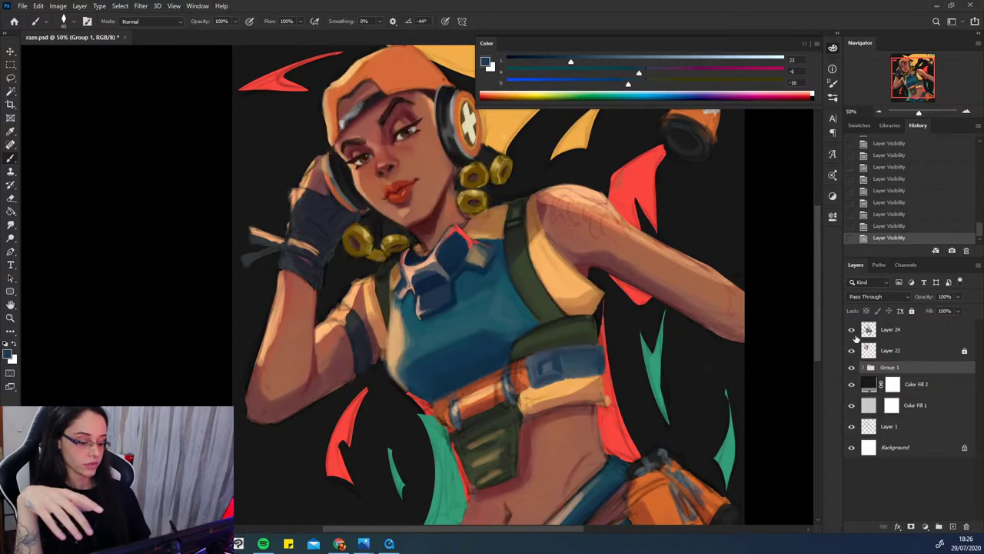
click(852, 350)
click(853, 350)
mouse_move(919, 112)
mouse_down()
mouse_move(906, 111)
mouse_move(915, 111)
mouse_up()
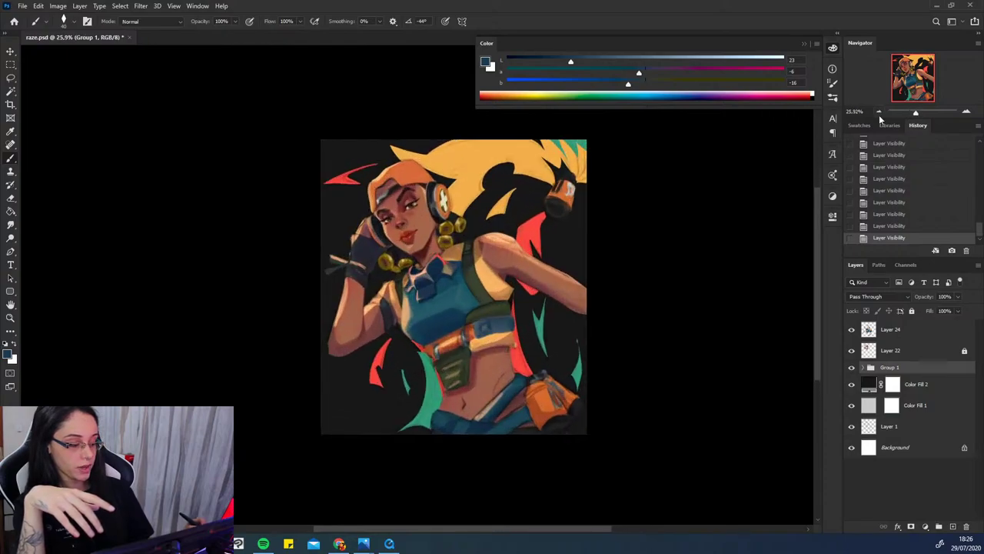
click(879, 111)
click(966, 112)
click(967, 112)
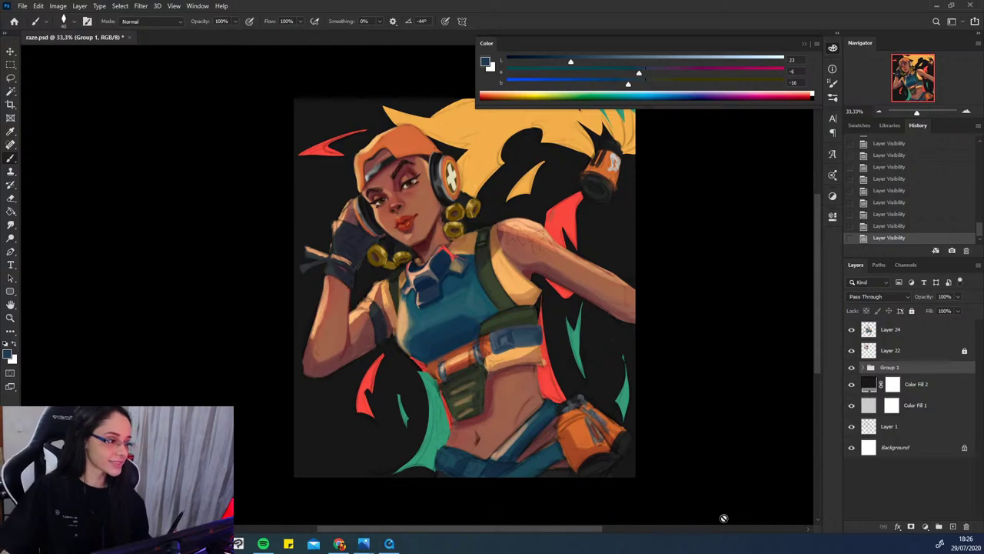
drag(627, 433, 644, 371)
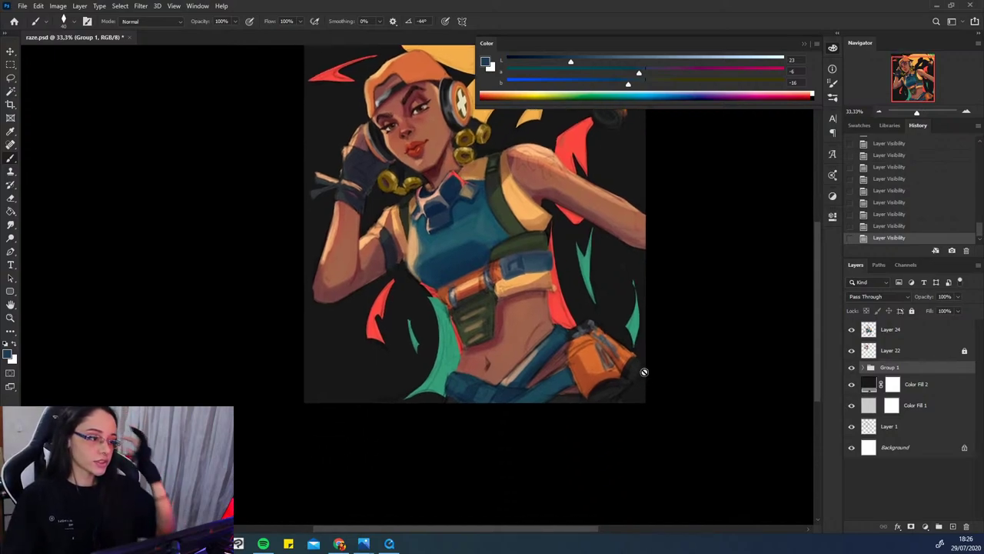
drag(610, 326, 596, 349)
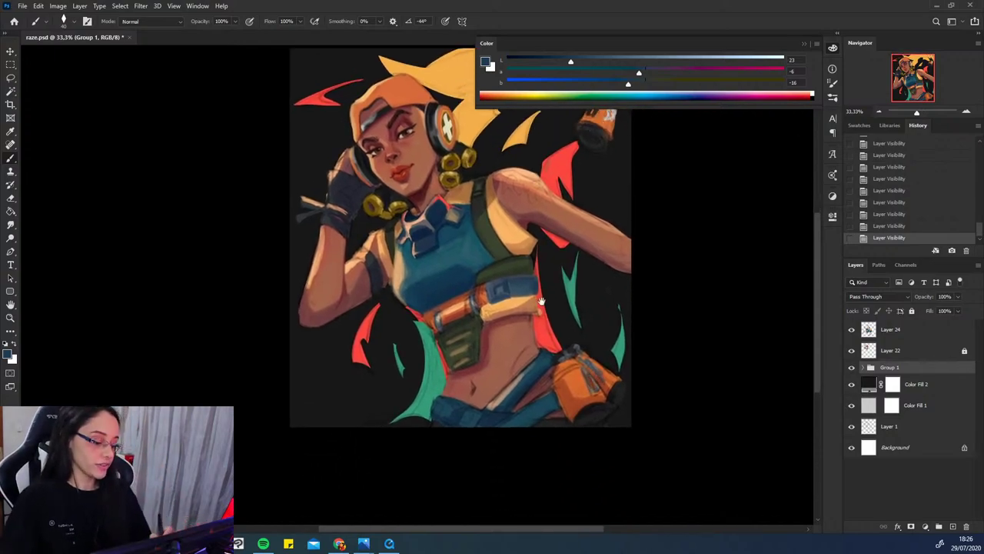
- Make Layer 24 the active, visible layer for painting, undoing the stray stroke on the green pouch
drag(541, 302, 538, 313)
click(471, 345)
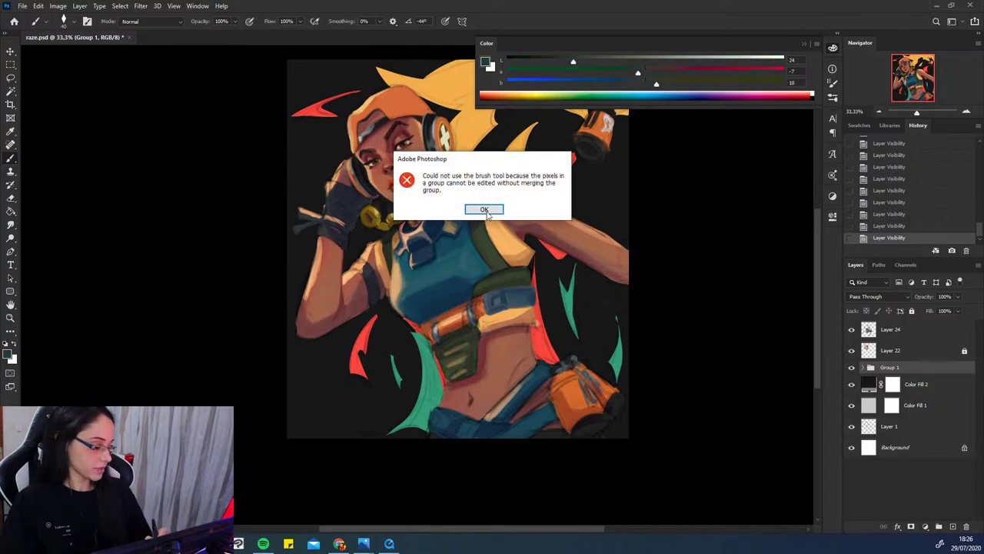
click(485, 211)
click(892, 332)
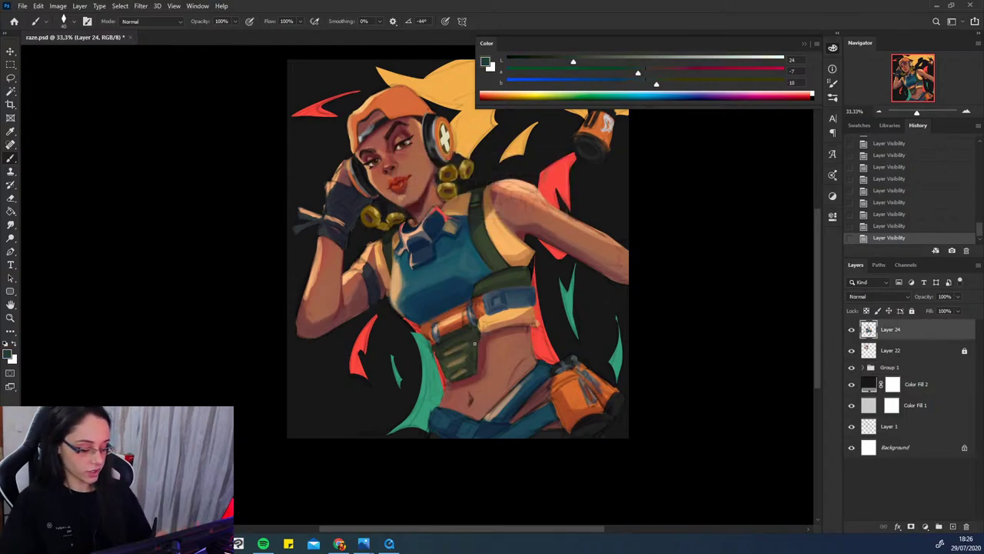
click(476, 362)
key(ctrl+z)
key(ctrl+z)
click(473, 366)
key(Return)
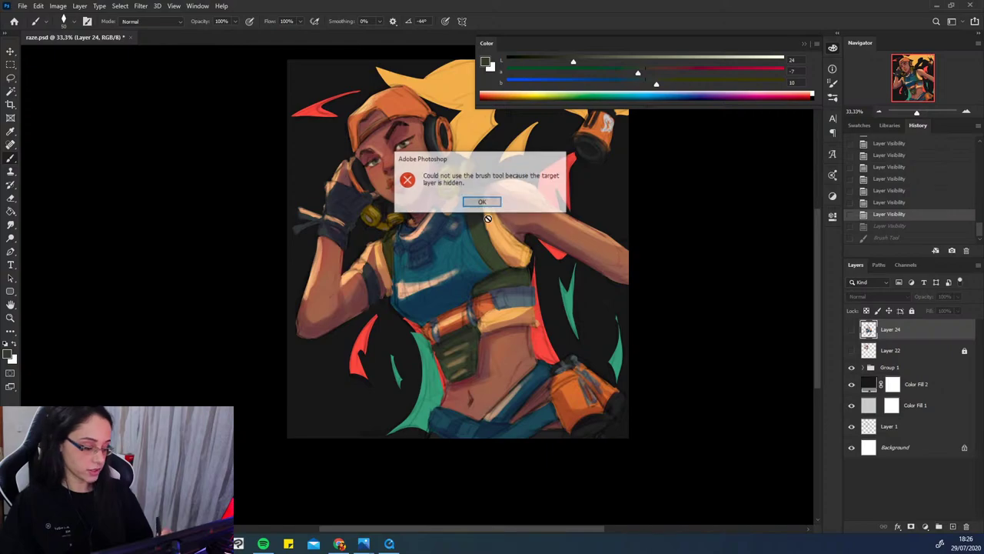
click(851, 330)
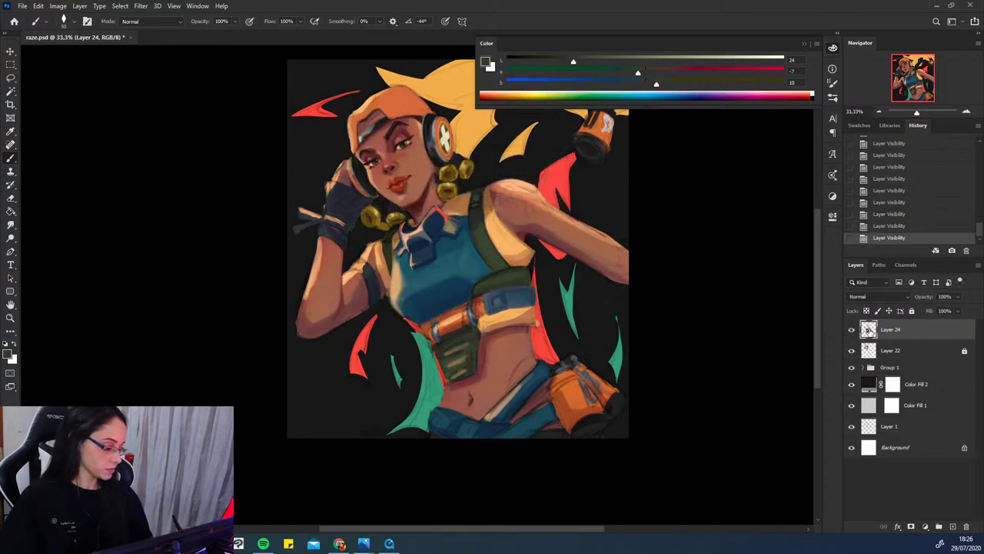
- Darken the edges and gaps of the green pouch below the orange cylinder with dark greens sampled from it
click(473, 364)
click(470, 348)
alt+click(451, 346)
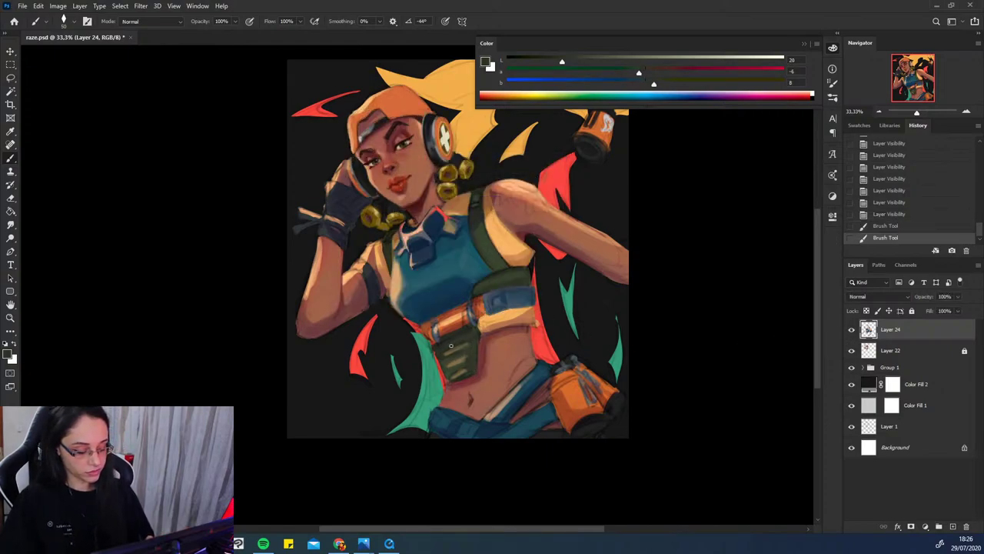
click(441, 351)
click(447, 358)
click(455, 367)
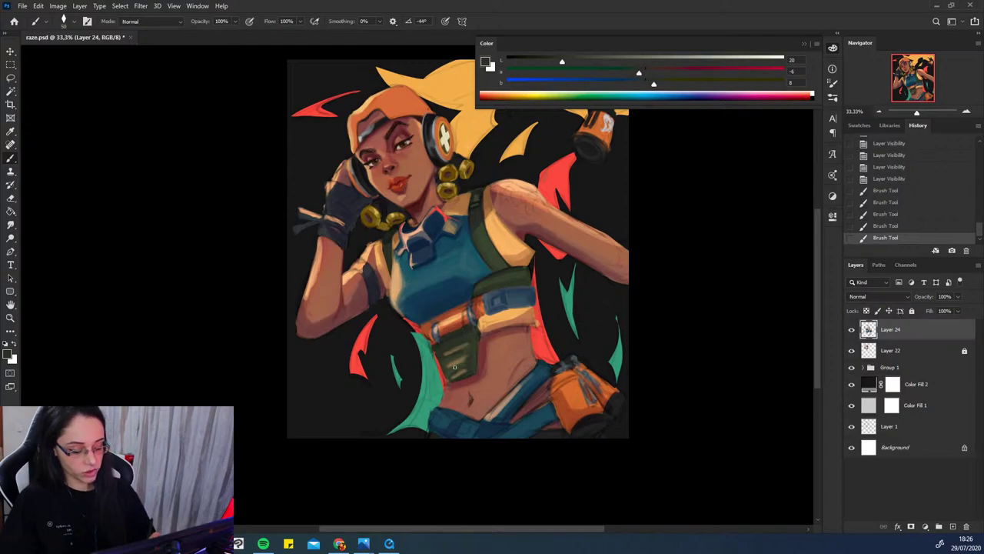
drag(467, 347, 451, 375)
click(462, 371)
- Brush light olive ridges onto the green pouch with a sampled colour, stepping back and forth to compare the strokes
alt+click(457, 362)
key(ctrl+z)
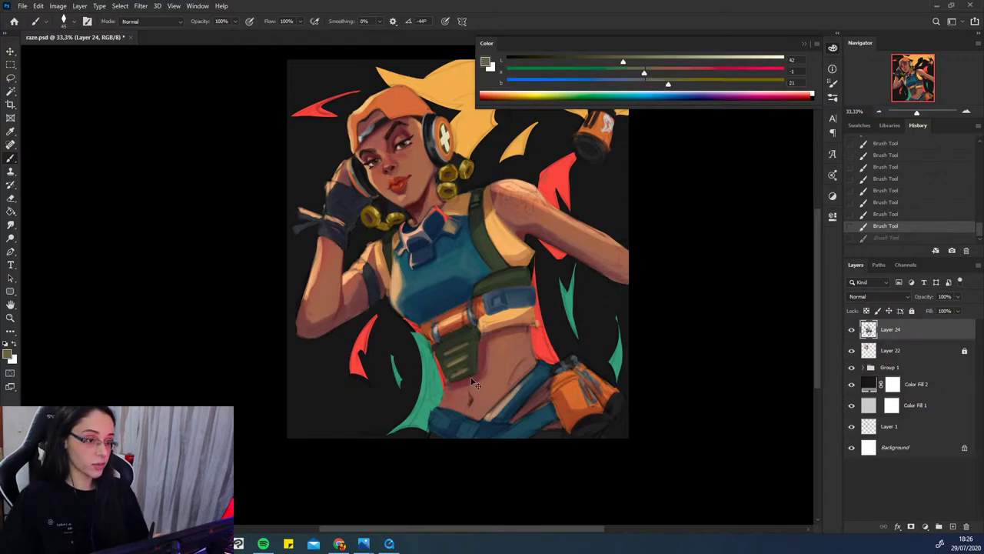
key(ctrl+z)
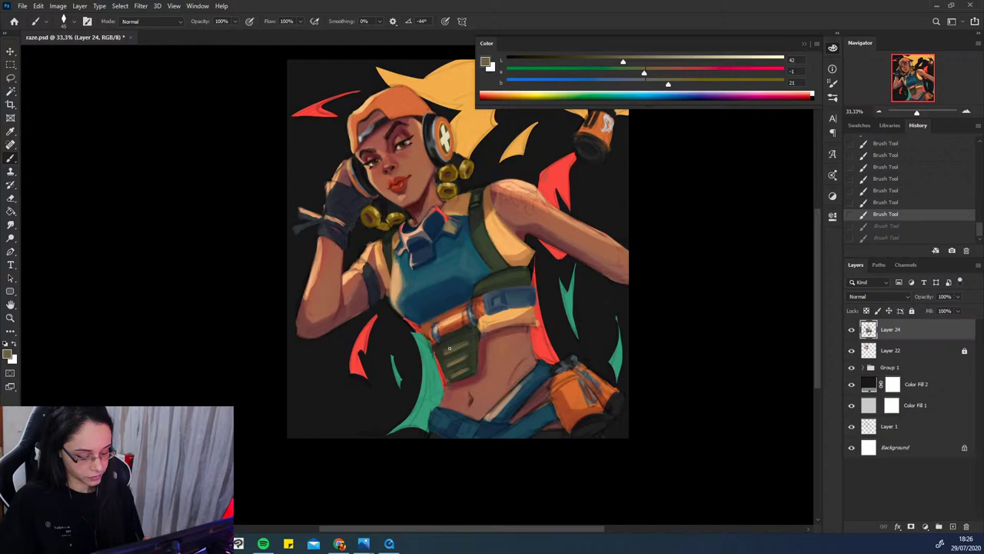
key(ctrl+shift+z)
key(ctrl+shift+z)
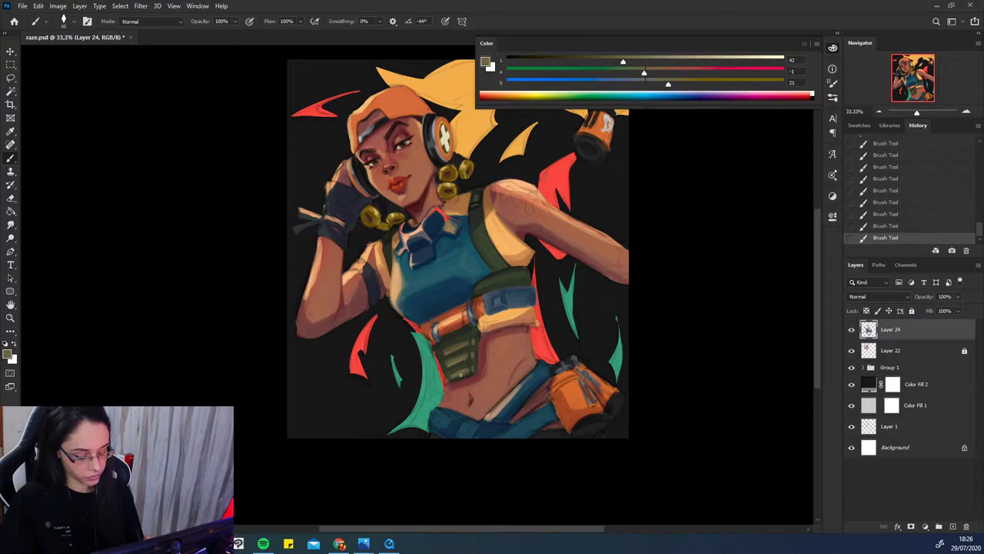
- Deepen the shadows between the pouch's ridges with a sampled dark green shifted to b -1, comparing before and after
alt+click(462, 364)
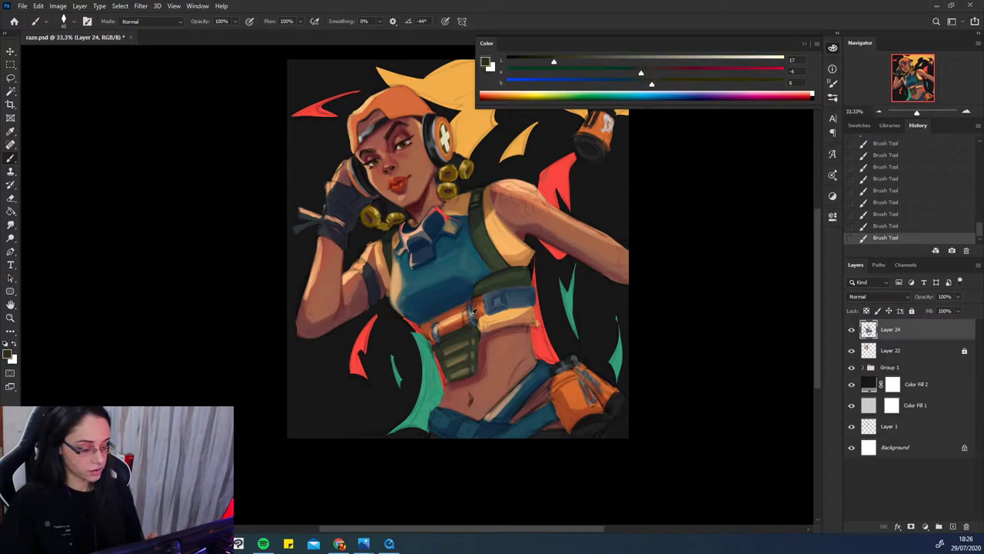
drag(650, 83, 640, 82)
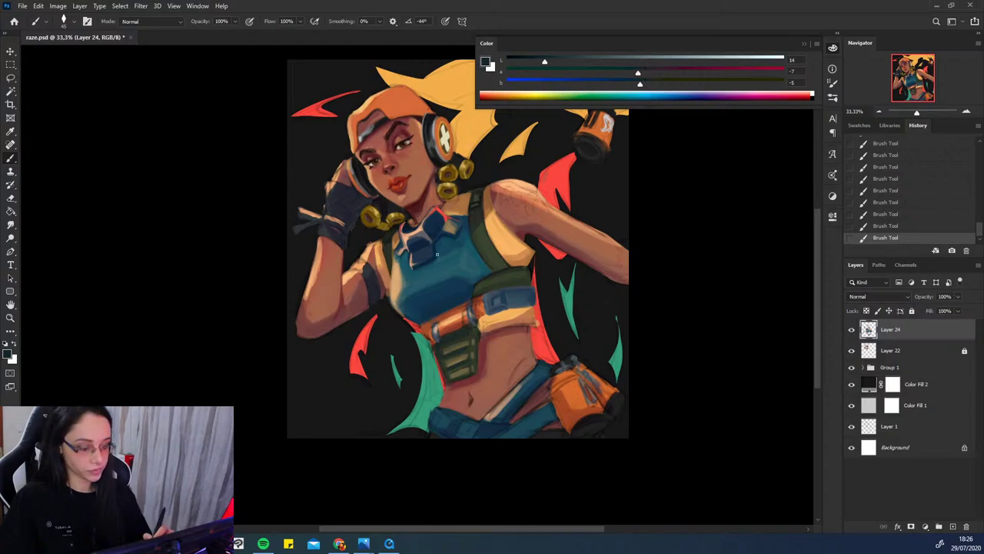
key(ctrl+z)
key(ctrl+z)
key(ctrl+shift+z)
key(ctrl+shift+z)
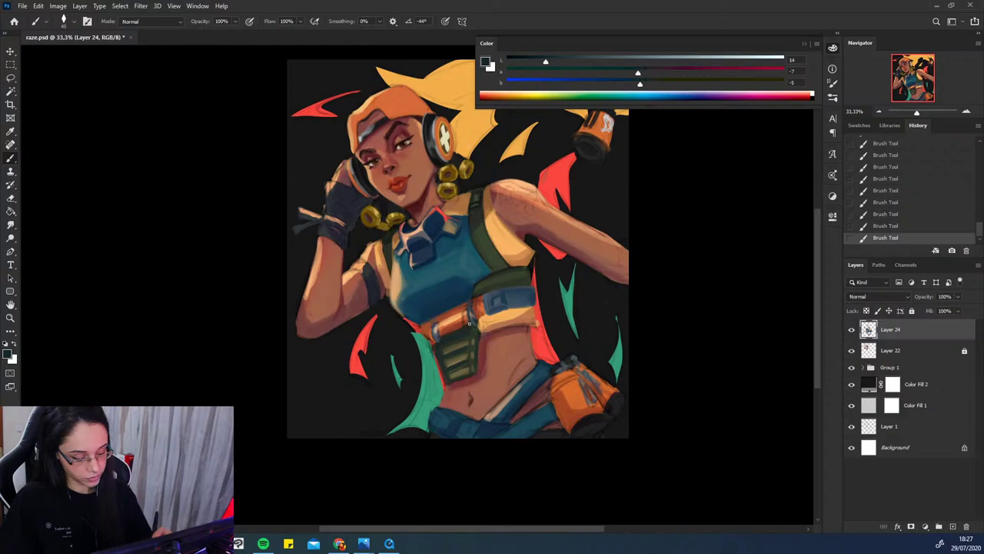
- Clean up the upper edge and outer end of the orange cylinder with sampled red-browns and oranges, undoing the unwanted strokes
alt+click(455, 327)
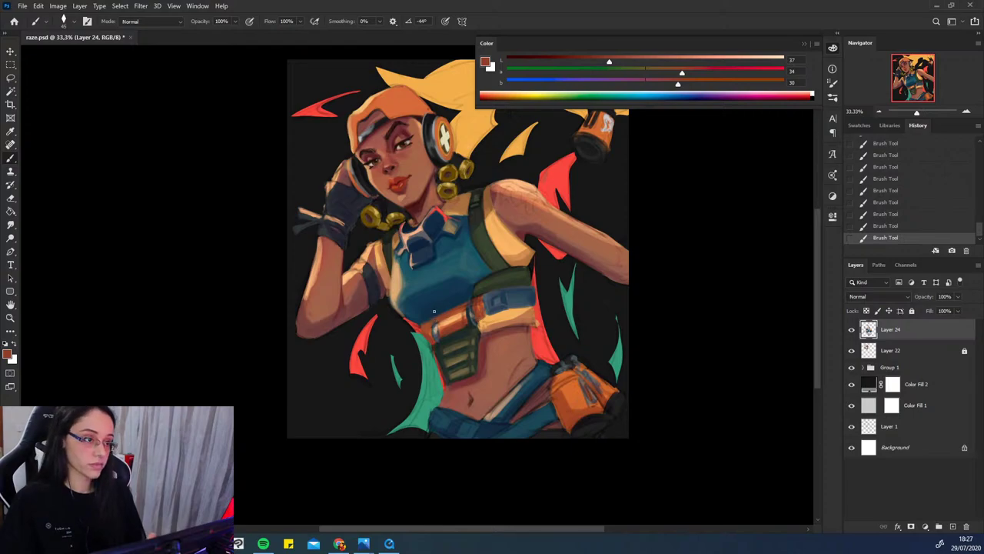
alt+click(438, 314)
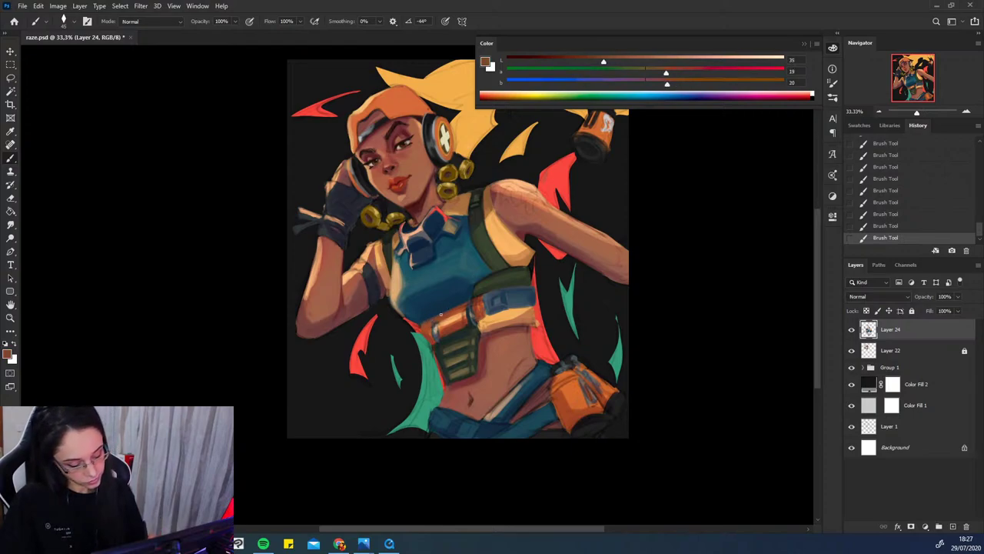
key(ctrl+z)
key(ctrl+z)
alt+click(427, 316)
drag(426, 314, 433, 324)
alt+click(421, 326)
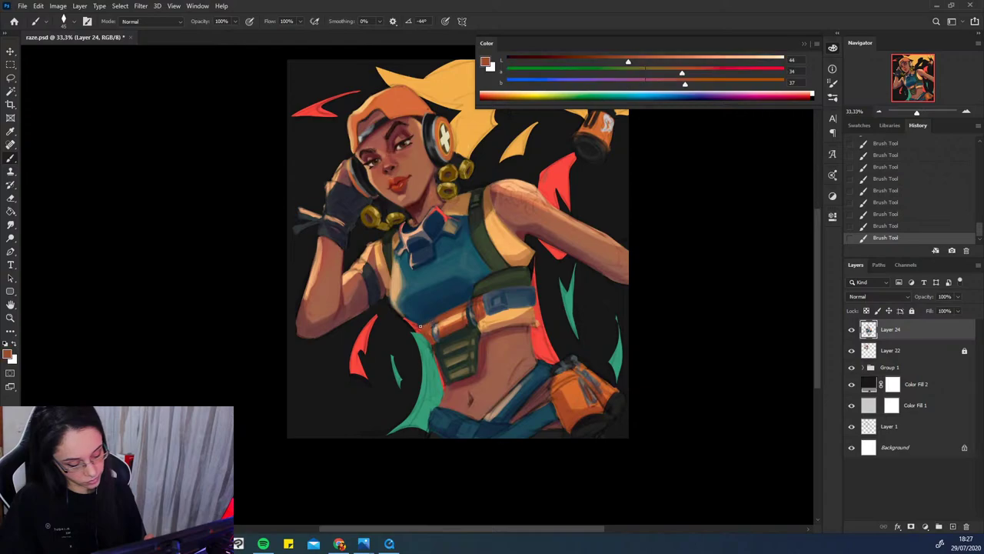
alt+click(428, 324)
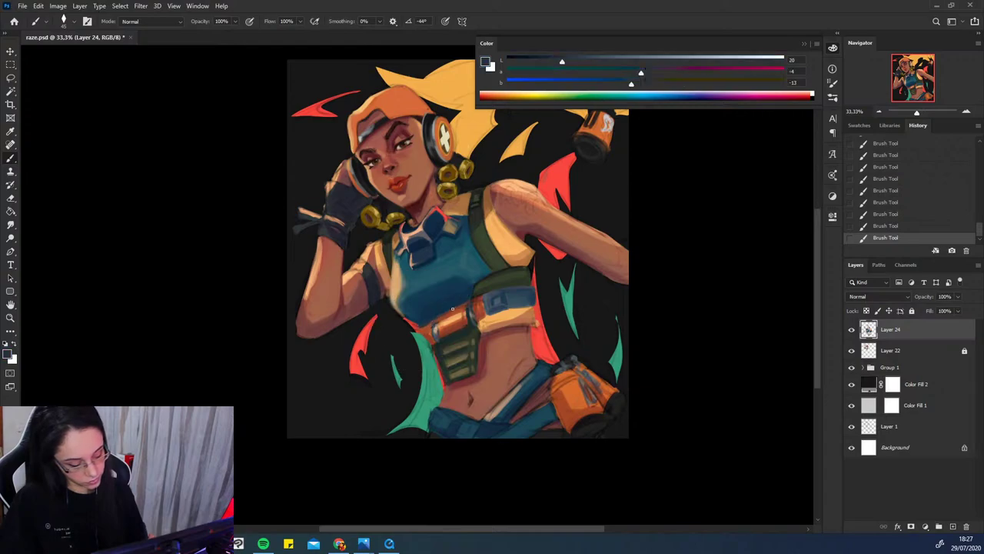
- Compare the last cylinder strokes by undoing and redoing them, and refine its outer end above the pouch with sampled orange
key(ctrl+z)
key(ctrl+z)
key(ctrl+z)
key(ctrl+shift+z)
key(ctrl+shift+z)
key(ctrl+shift+z)
alt+click(430, 326)
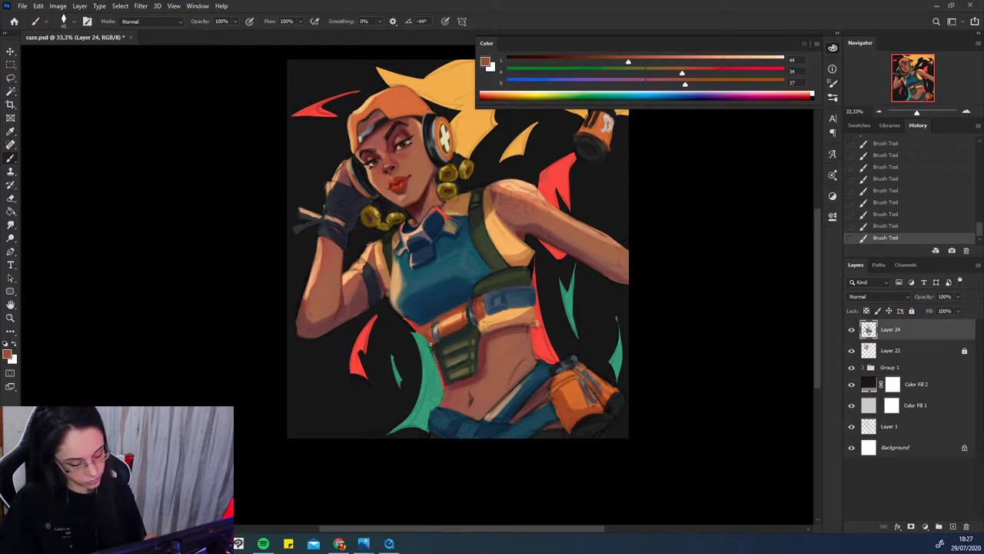
alt+click(431, 341)
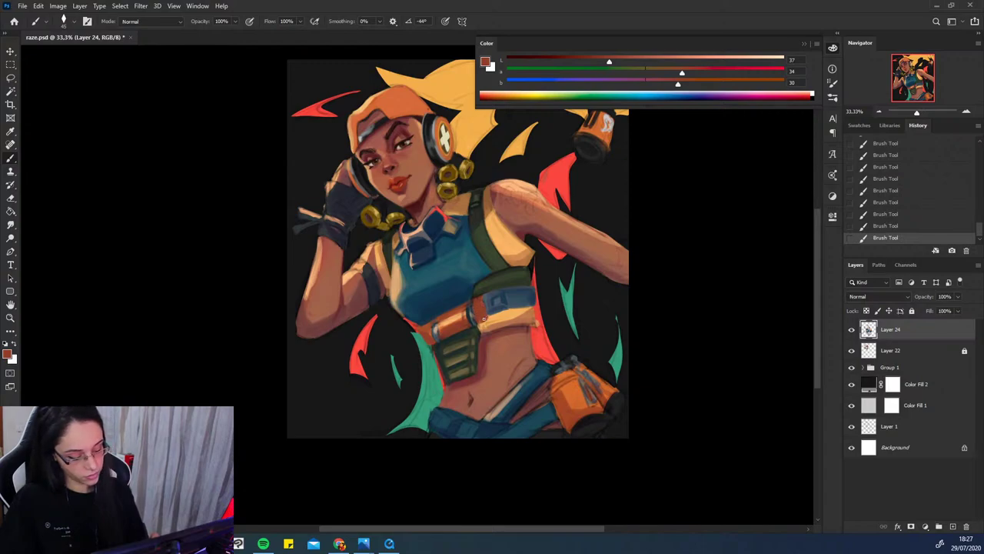
- Add a peach highlight to the orange cylinder and brighten its body with an orange of L 48, a 38, b 42
alt+click(443, 324)
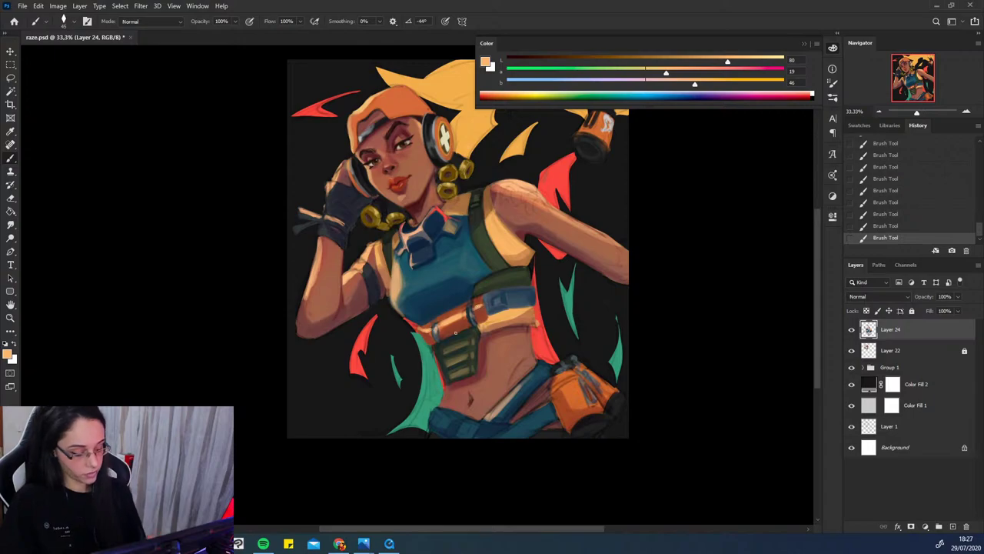
alt+click(445, 332)
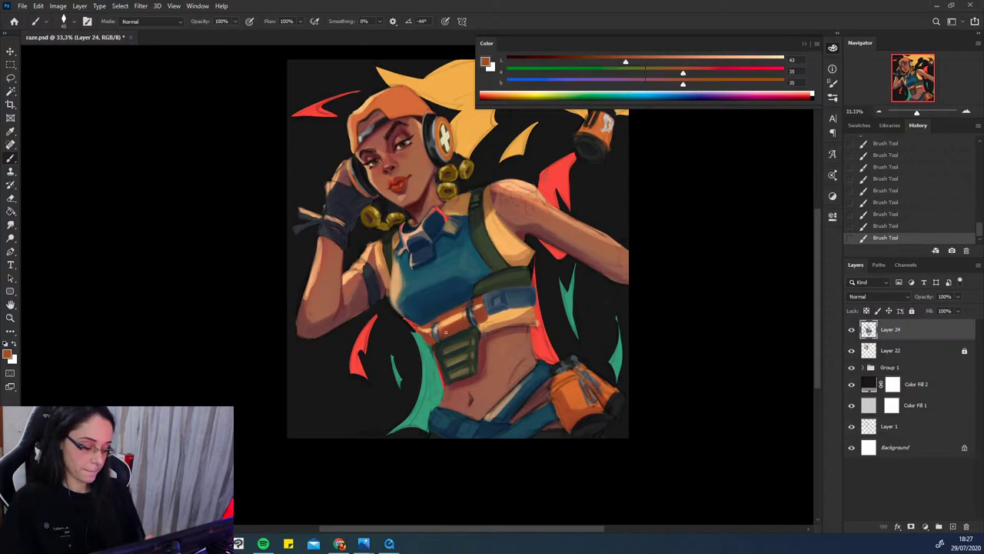
click(641, 61)
drag(685, 83, 691, 83)
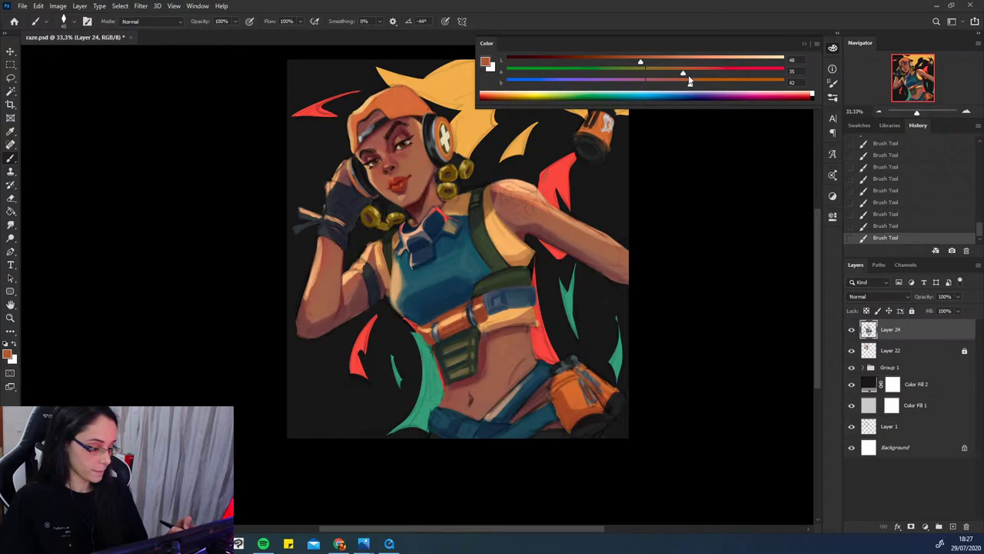
click(686, 72)
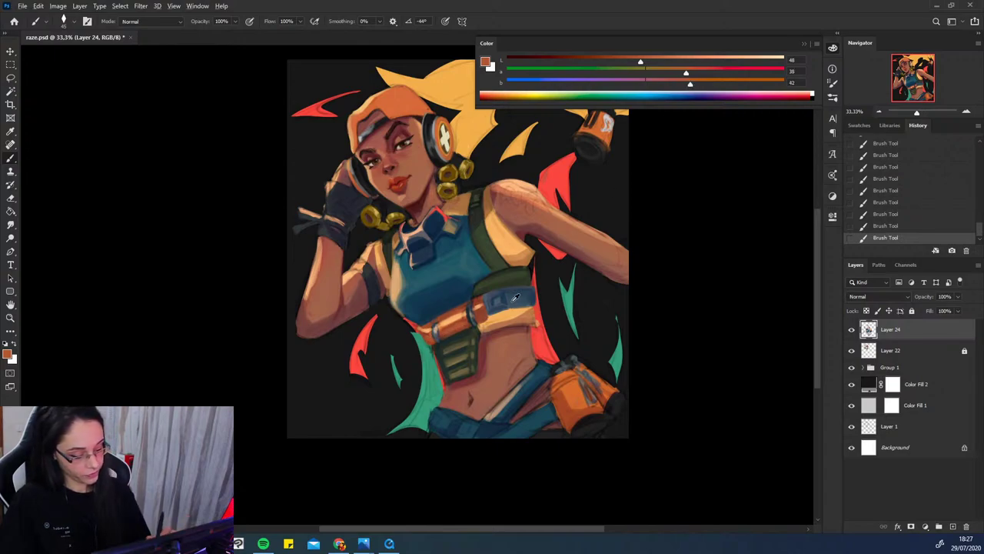
- Paint a dark blue band near the orange cylinder's outer end with a blue sampled from the collar, undoing the failed strokes
alt+click(423, 261)
key(ctrl+z)
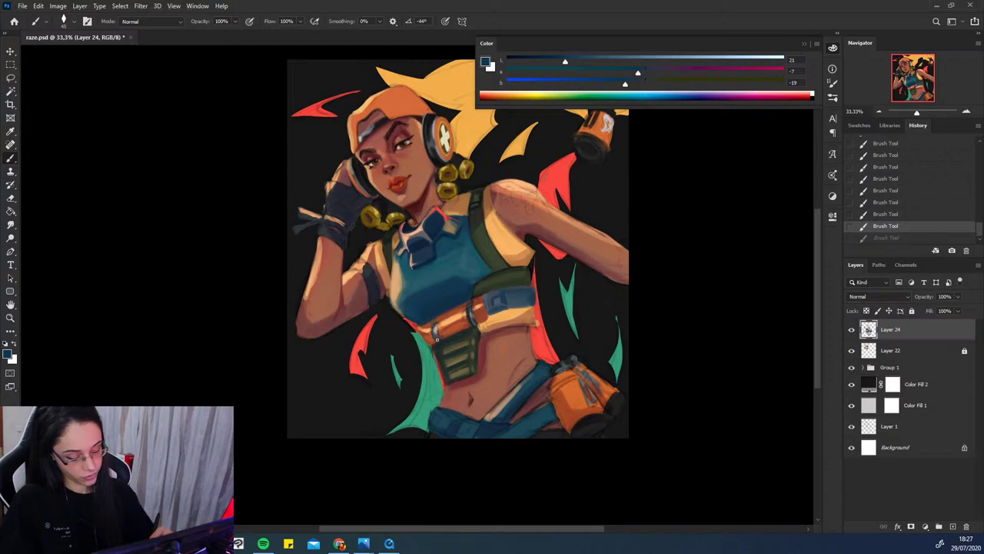
drag(439, 339, 433, 331)
click(434, 331)
key(ctrl+z)
key(ctrl+z)
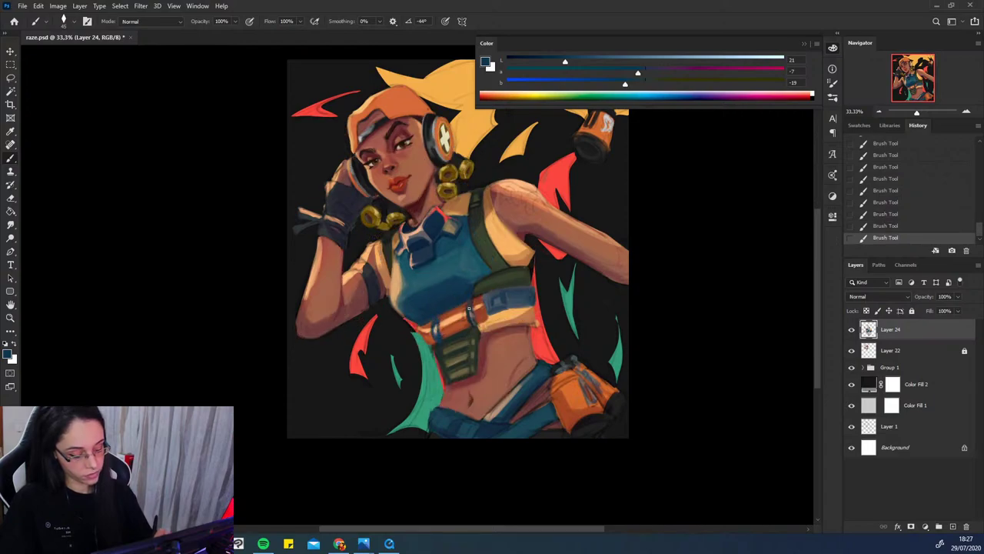
- Undo the last dark blue strokes and repaint the band across the orange cylinder beside the blue belt strap
key(ctrl+z)
key(ctrl+z)
key(ctrl+z)
drag(469, 306, 474, 320)
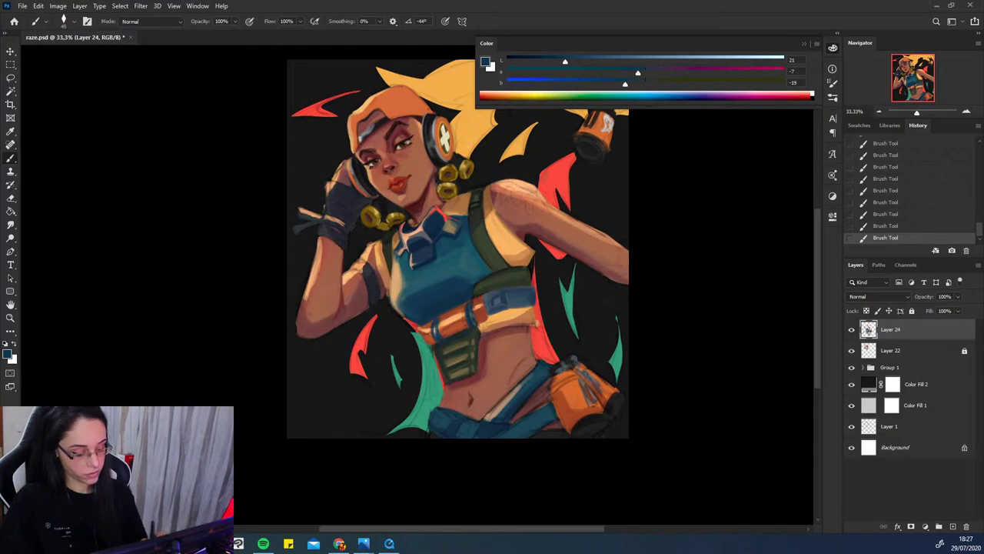
- Refine the cylinder's inner end and repaint the blue belt strap around its buckle with sampled red-brown, peach, dark blue and teal
alt+click(464, 315)
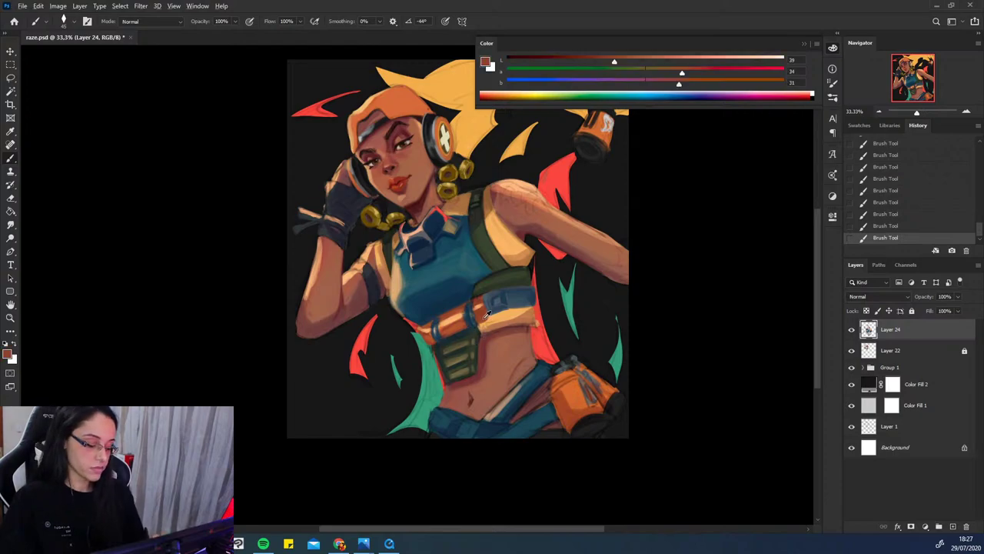
alt+click(494, 315)
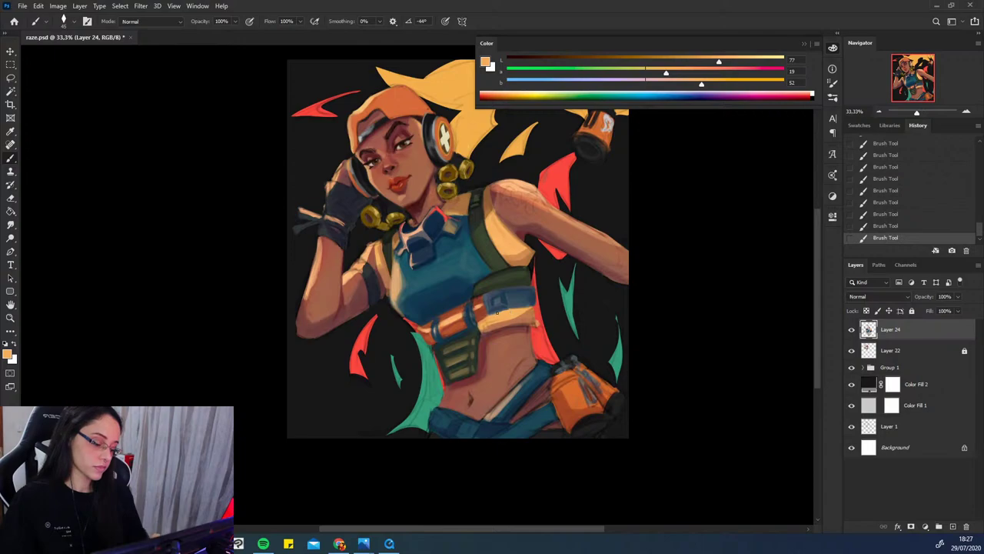
alt+click(501, 306)
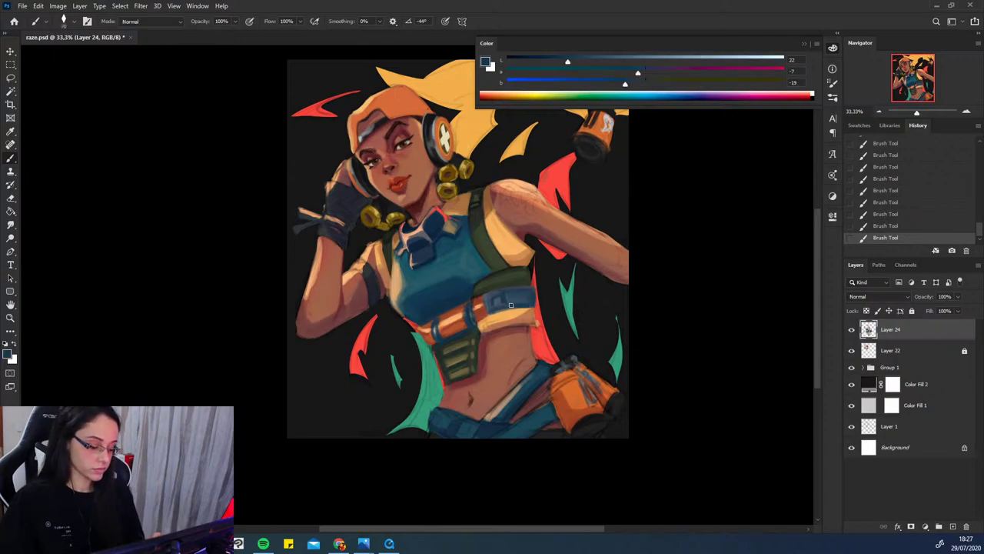
alt+click(521, 293)
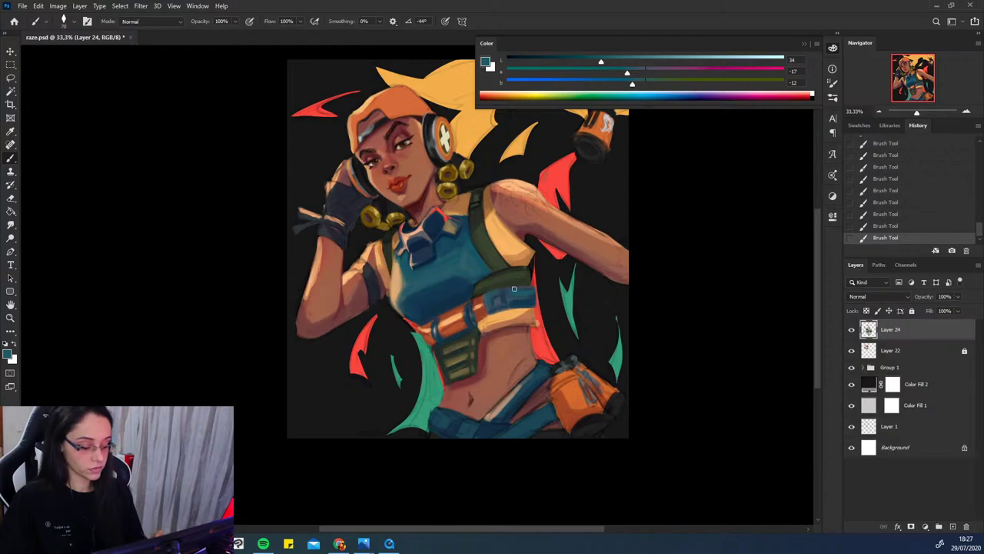
- Brush a lighter olive green of L 35, a -8, b 23 onto the green chest straps, comparing the last stroke
alt+click(490, 246)
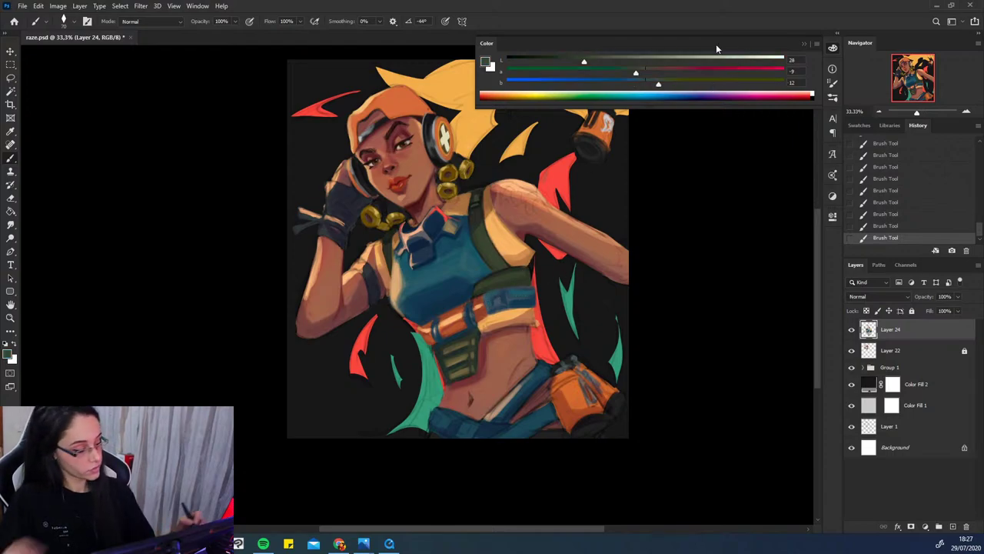
click(595, 61)
click(671, 84)
click(637, 72)
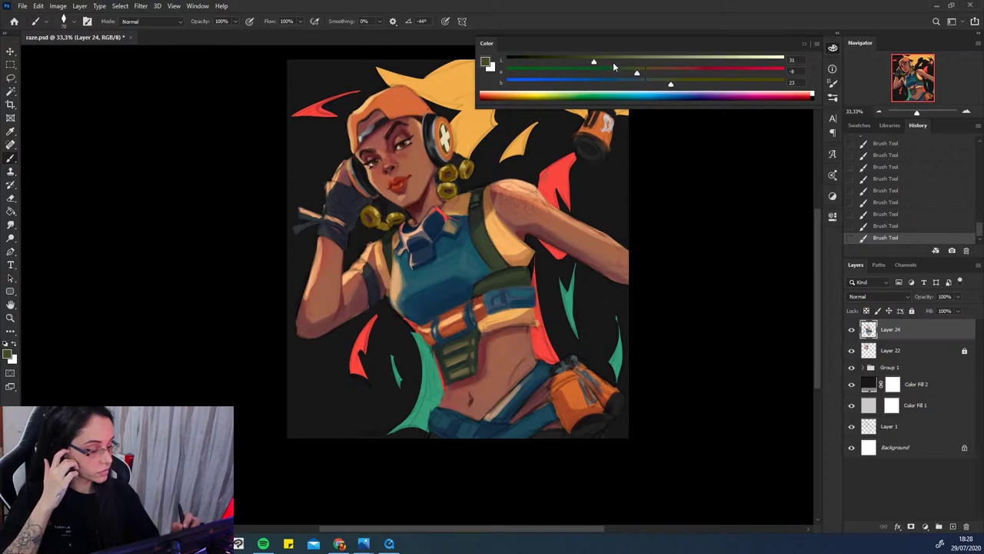
drag(613, 62, 604, 61)
key(ctrl+z)
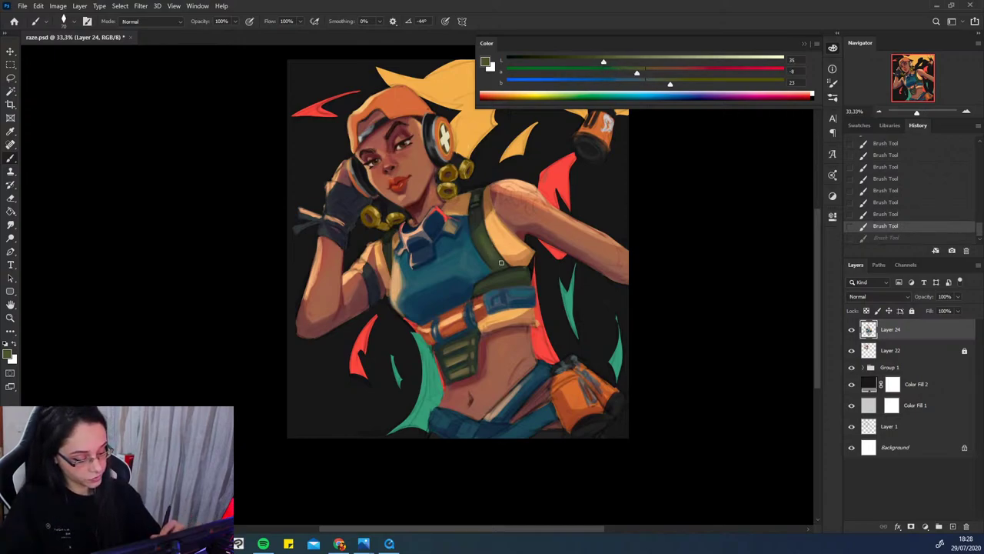
key(ctrl+shift+z)
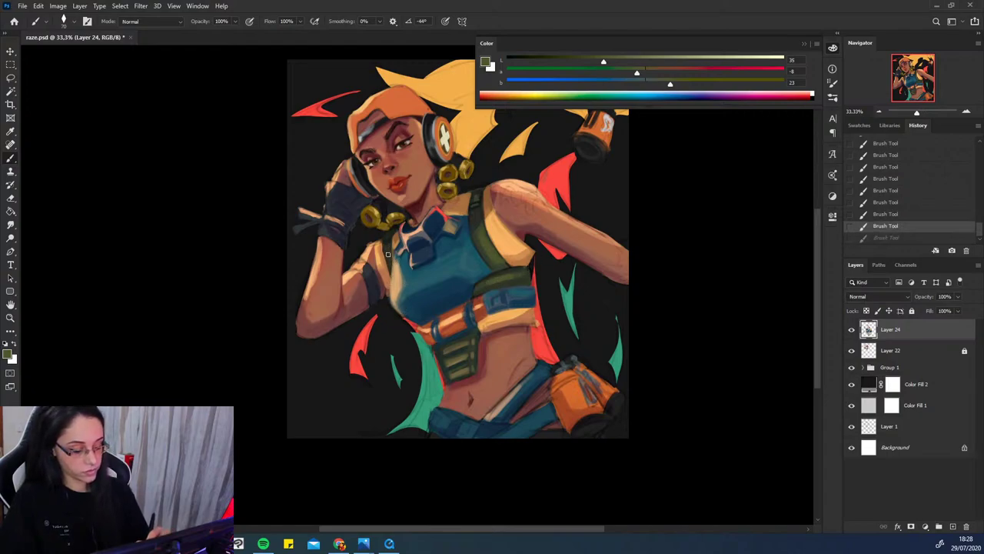
- Touch up the green pouch and the blue top with teal tones sampled from the top, around L 35, a -16, b -11
drag(461, 448, 474, 476)
mouse_move(489, 421)
mouse_down()
mouse_move(426, 408)
mouse_move(468, 427)
mouse_up()
alt+click(391, 303)
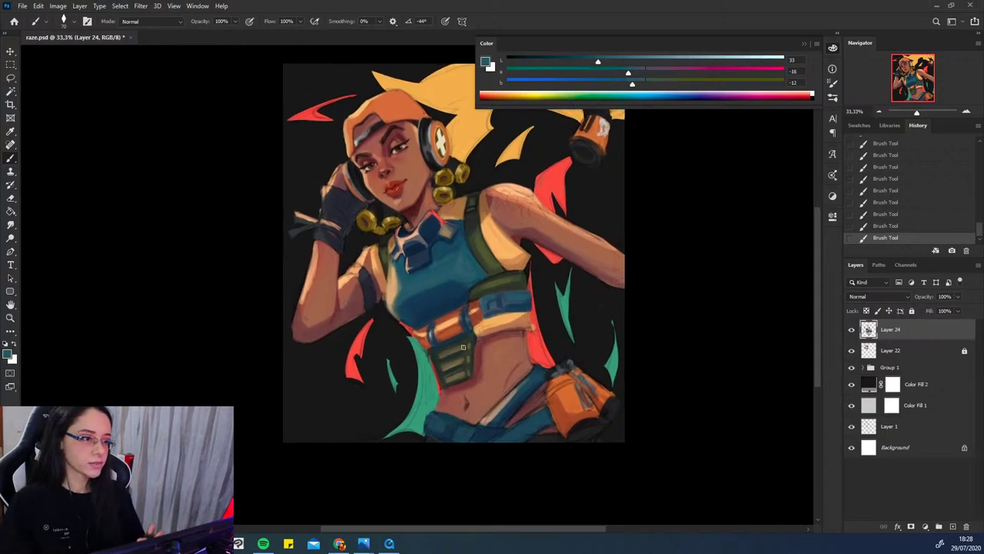
alt+click(410, 285)
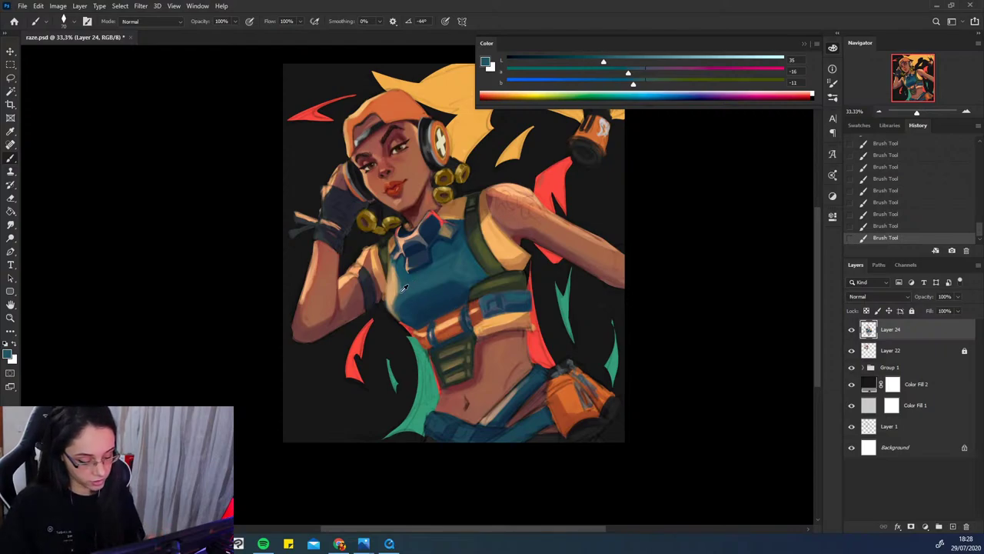
drag(415, 398, 421, 374)
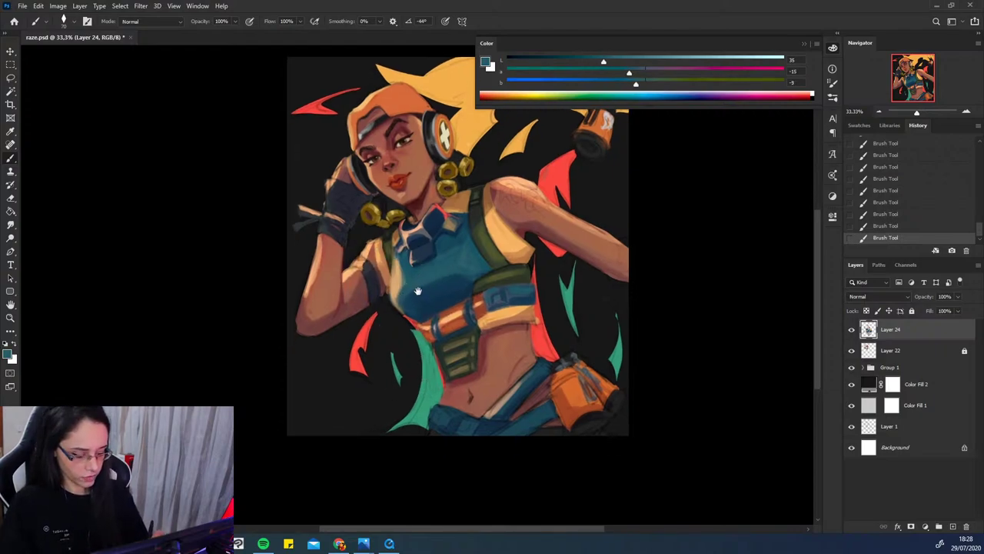
- Brush a pale pink highlight of L 82, a 13, b 14 along the top's lit side edge, undoing the stray stroke
alt+click(407, 275)
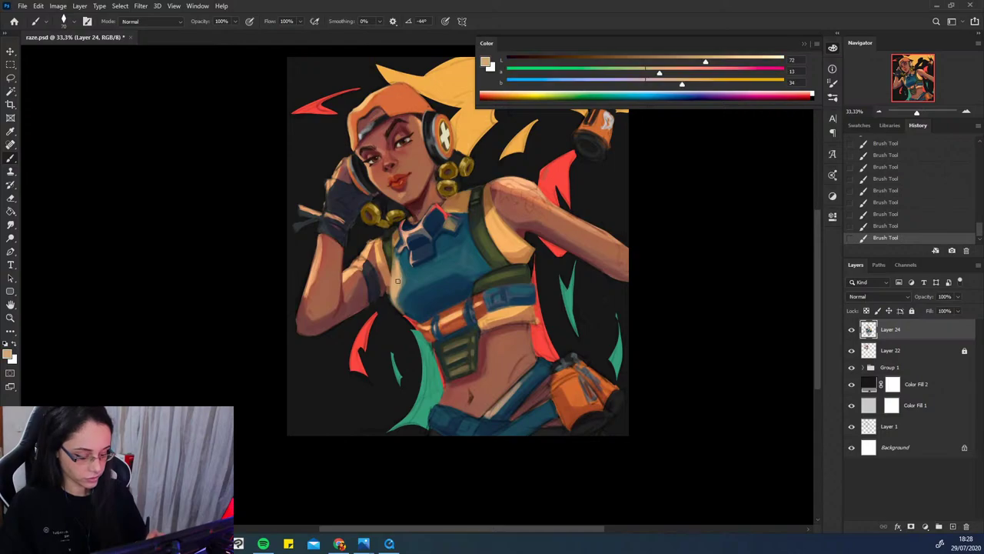
drag(700, 87, 661, 84)
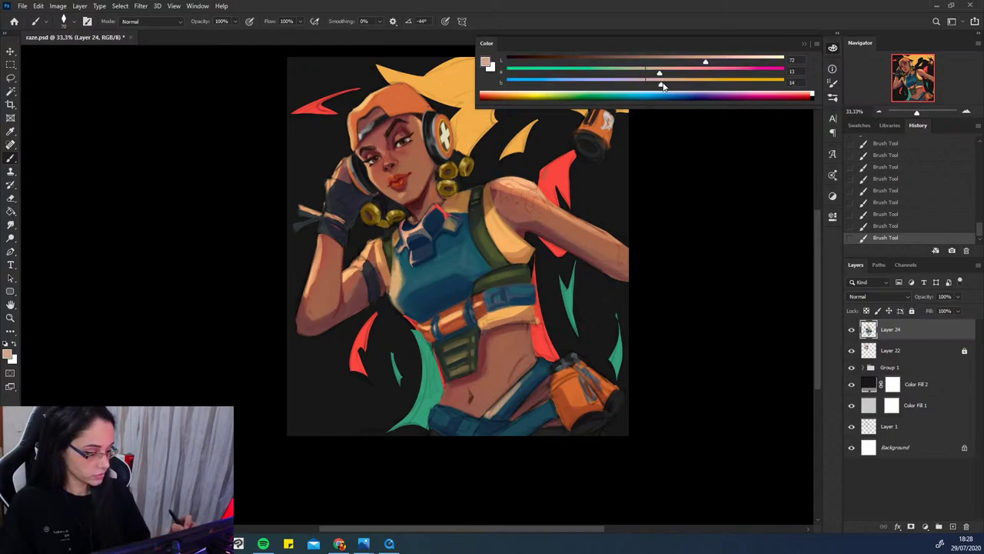
click(733, 60)
drag(394, 261, 395, 304)
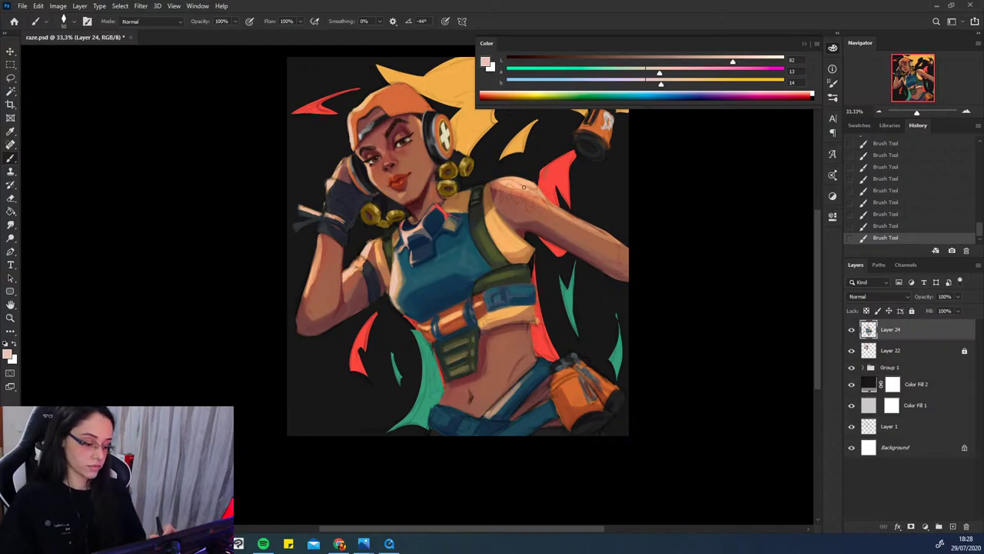
mouse_move(334, 323)
mouse_down()
mouse_move(366, 306)
mouse_move(398, 308)
mouse_up()
key(ctrl+z)
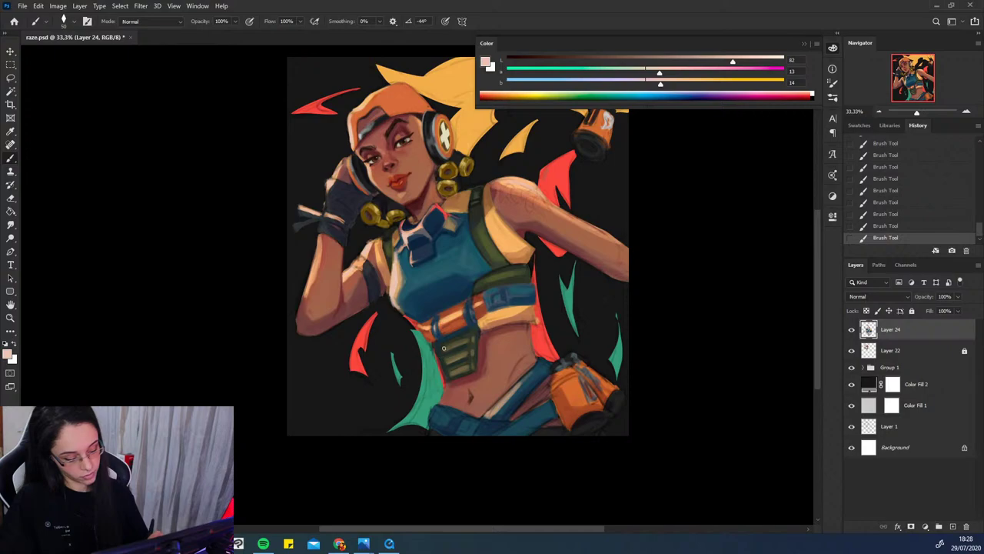
- Add pale pink highlights to the green pouch's slats and the belt buckle, undoing the unwanted strokes
drag(448, 363, 463, 358)
mouse_move(453, 363)
mouse_down()
mouse_move(464, 344)
mouse_move(436, 330)
mouse_move(437, 322)
mouse_move(471, 323)
mouse_move(468, 316)
mouse_up()
key(ctrl+z)
key(ctrl+z)
key(ctrl+z)
key(ctrl+z)
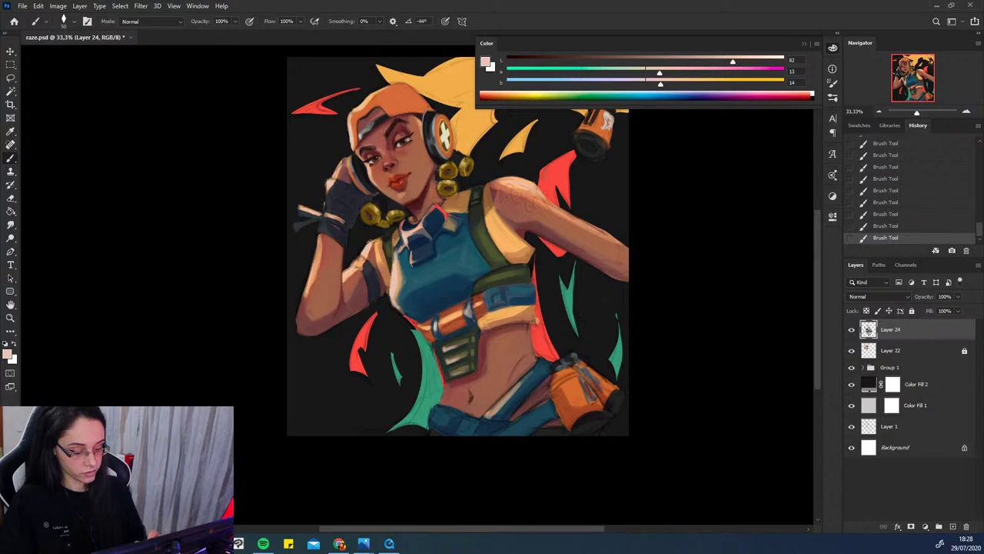
drag(403, 198, 401, 193)
key(ctrl+z)
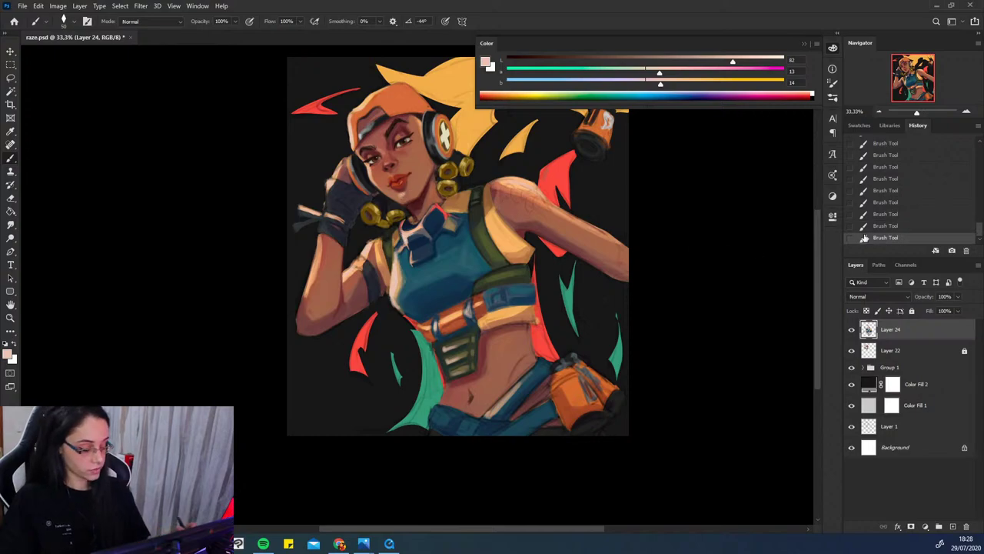
- Compare the illustration with and without Layers 24 and 22, view it at 12.5%, and undo the visibility changes
drag(852, 329, 853, 350)
click(851, 329)
click(852, 329)
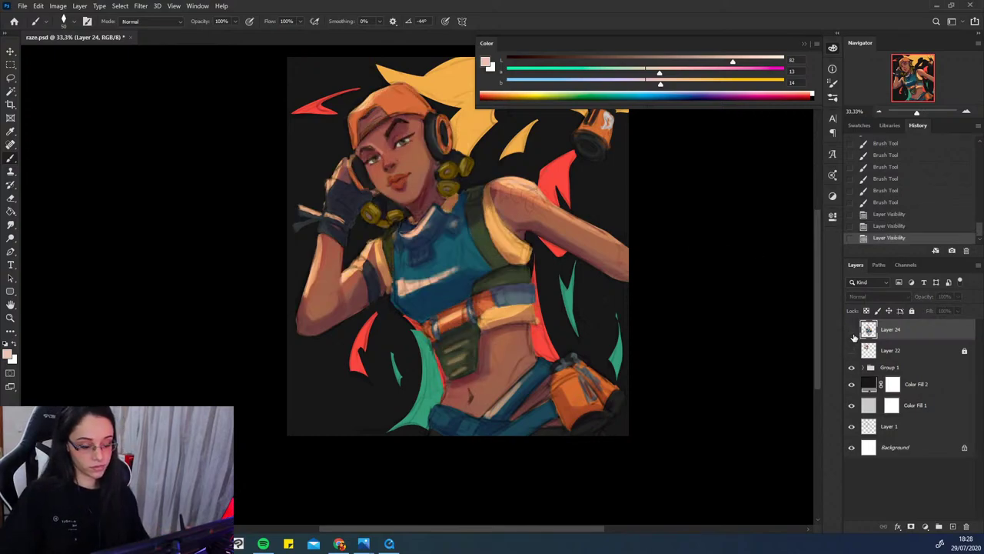
click(851, 329)
click(880, 112)
click(880, 111)
click(880, 111)
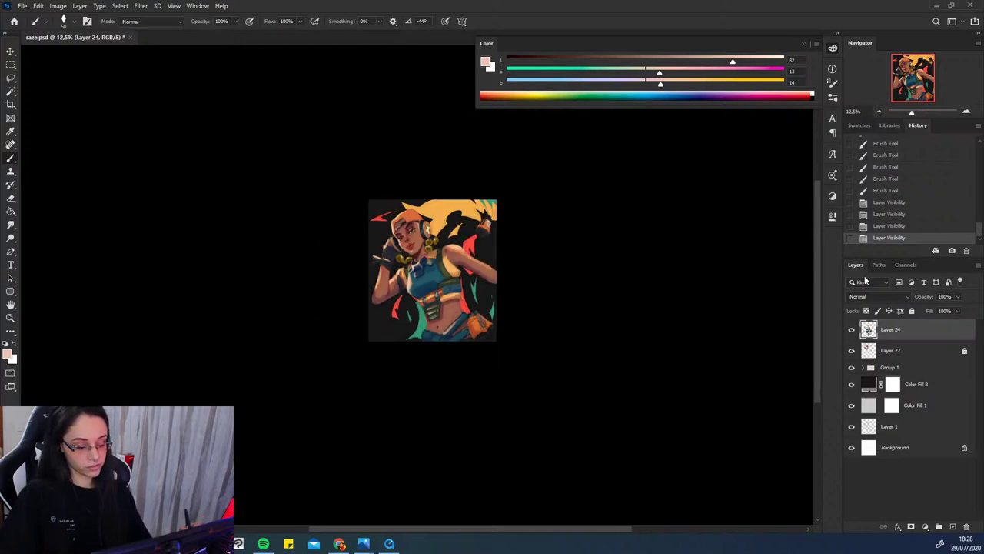
key(ctrl+z)
key(ctrl+z)
key(ctrl+z)
key(ctrl+z)
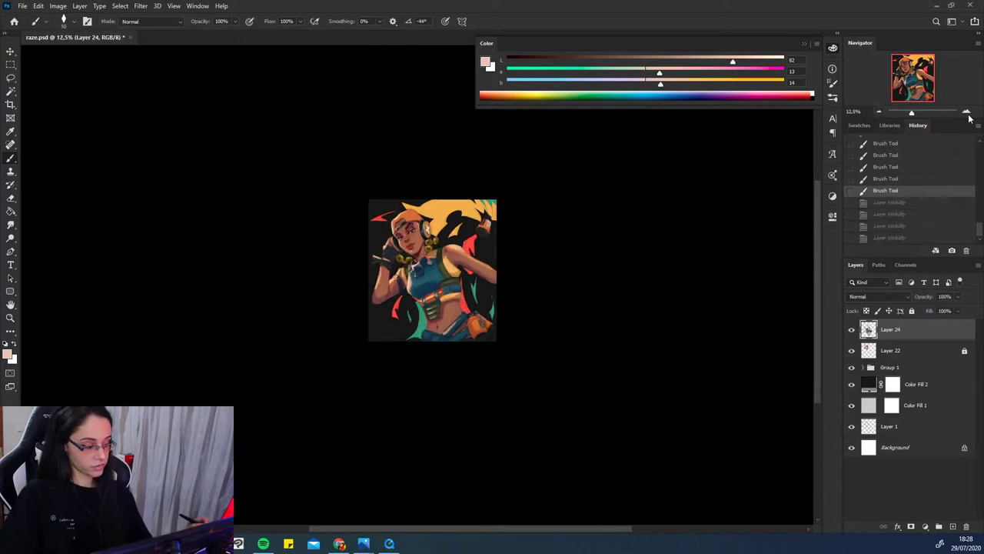
- Compare the illustration at 25% with Layers 24 and 22 hidden and shown again
click(966, 112)
click(852, 331)
click(852, 331)
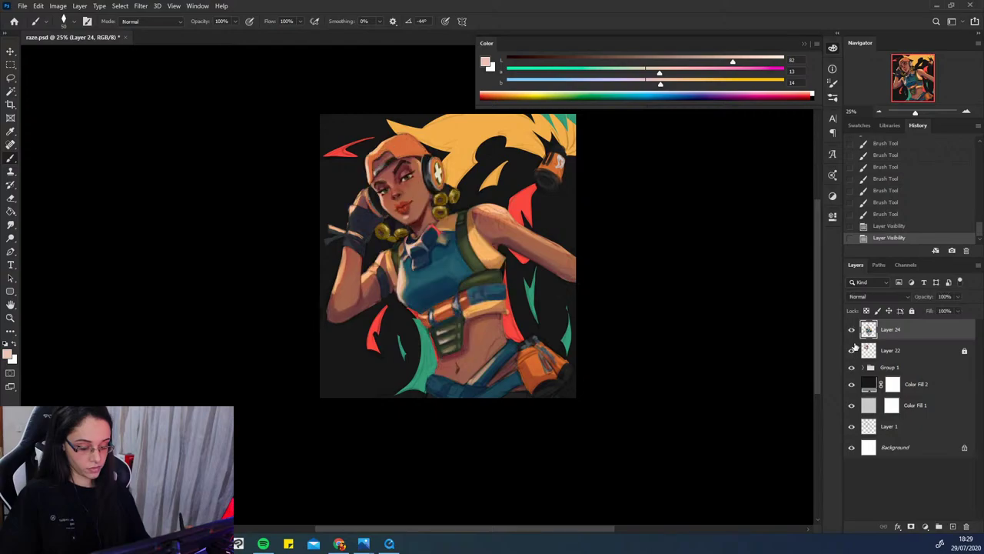
click(852, 331)
click(852, 331)
- Flip the canvas horizontally to check the composition mirrored, and flip it back to its original orientation
key(ctrl+shift+h)
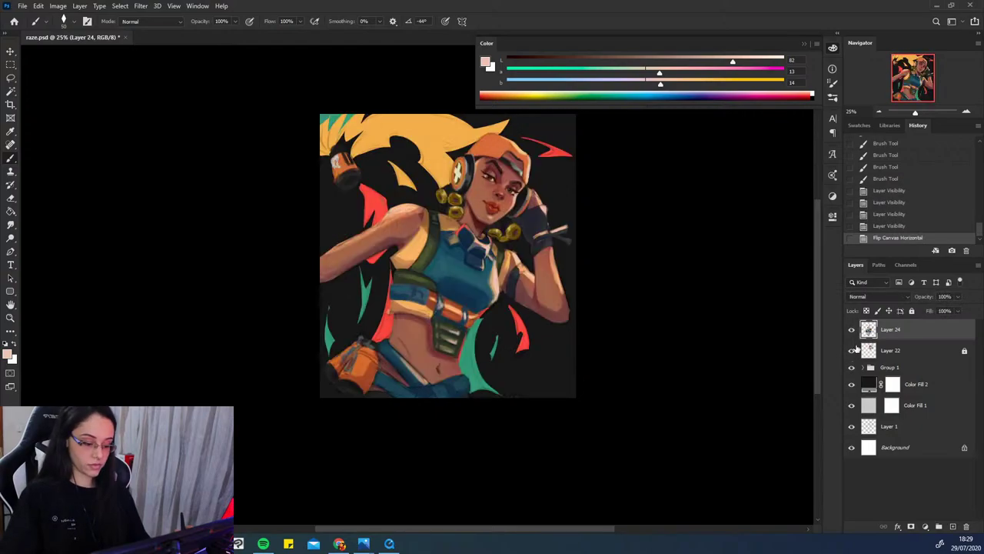
mouse_move(555, 373)
mouse_down()
mouse_move(592, 430)
mouse_move(574, 412)
mouse_up()
key(ctrl+shift+h)
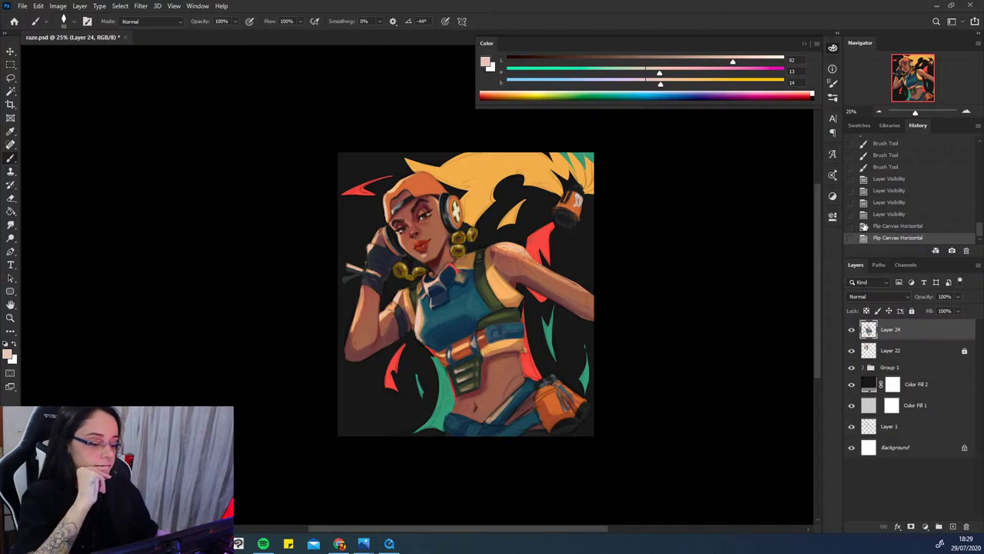
click(967, 111)
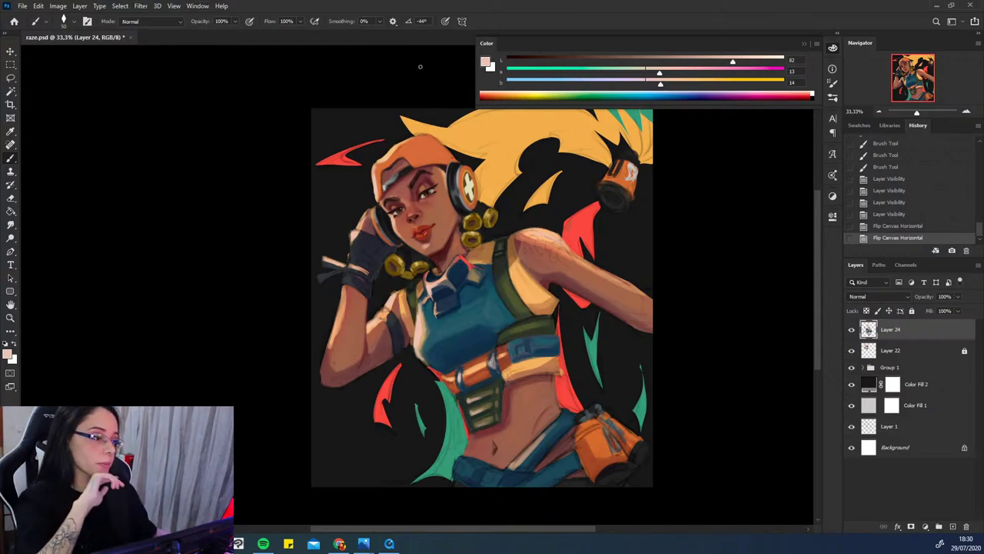
- Review the 2000 x 2000 px, 300 ppi preset for a new document in pixels and centimetres, and close without creating it
click(22, 6)
click(34, 17)
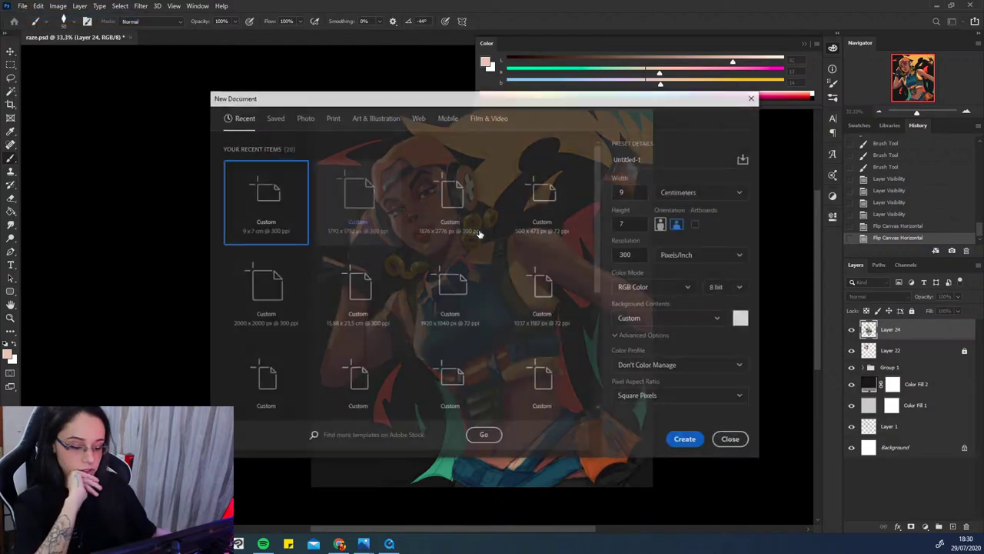
click(450, 196)
click(542, 196)
click(269, 285)
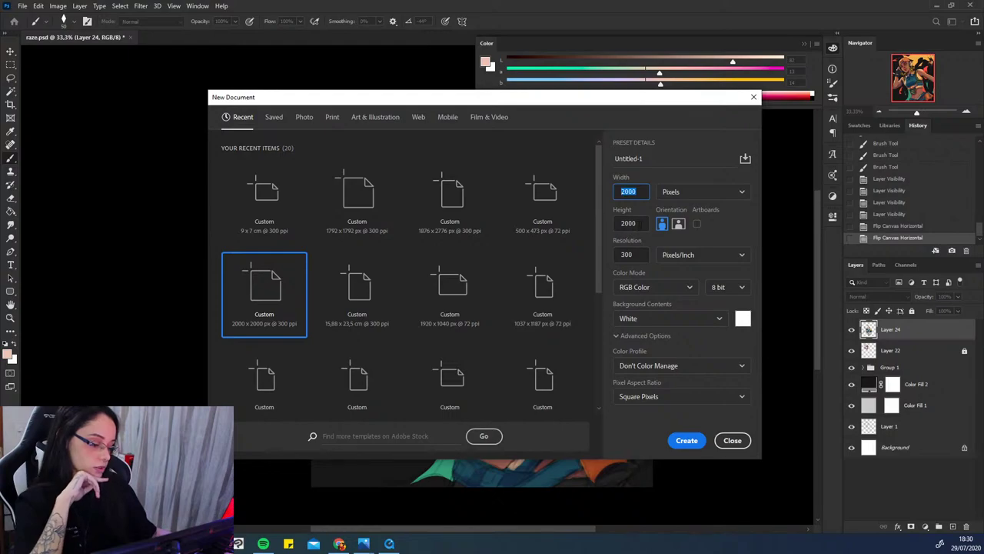
key(Tab)
click(680, 194)
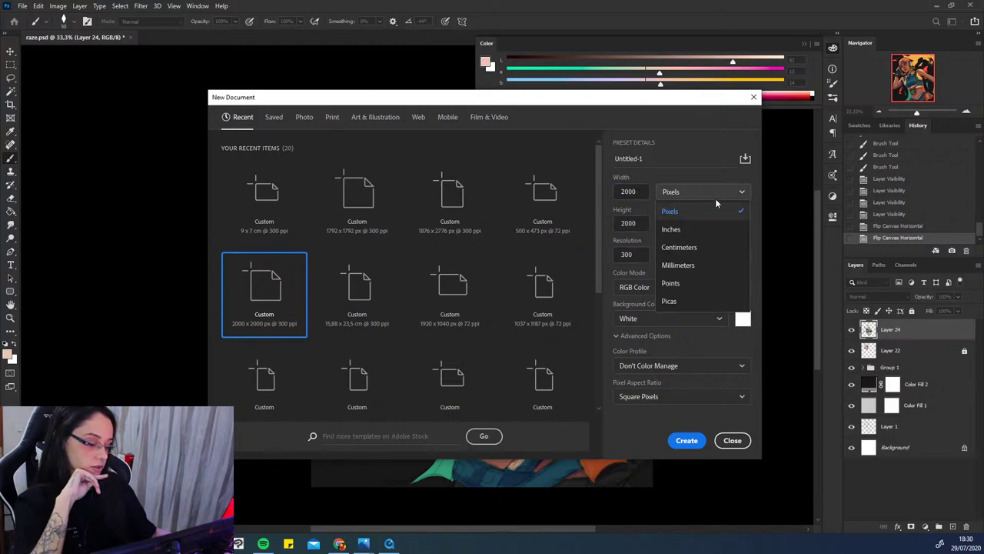
click(673, 212)
drag(642, 253, 611, 258)
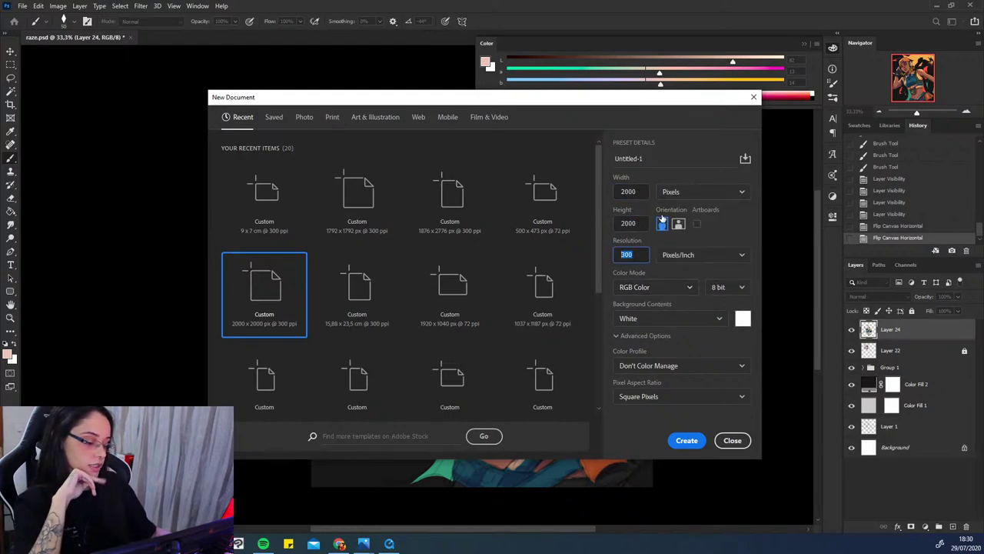
click(692, 192)
click(687, 231)
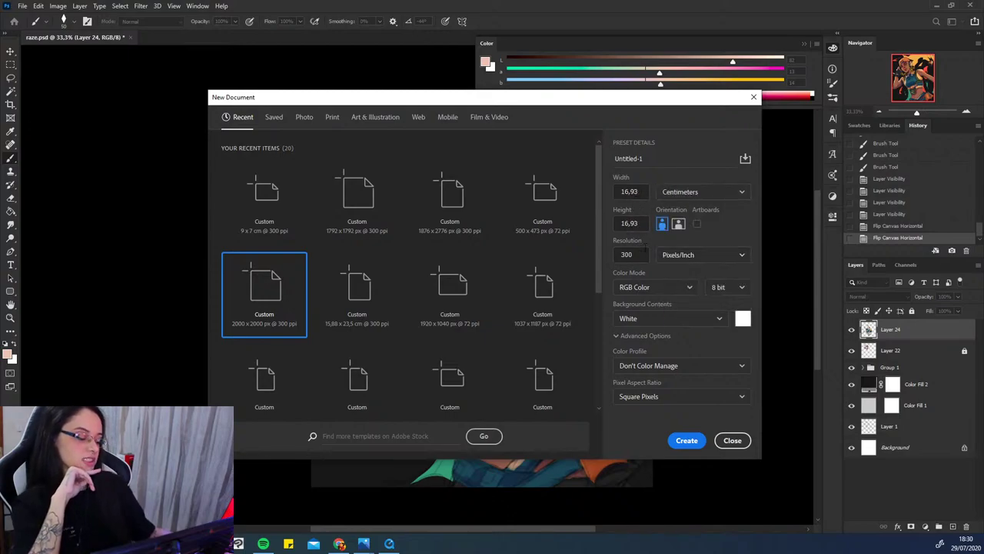
click(728, 443)
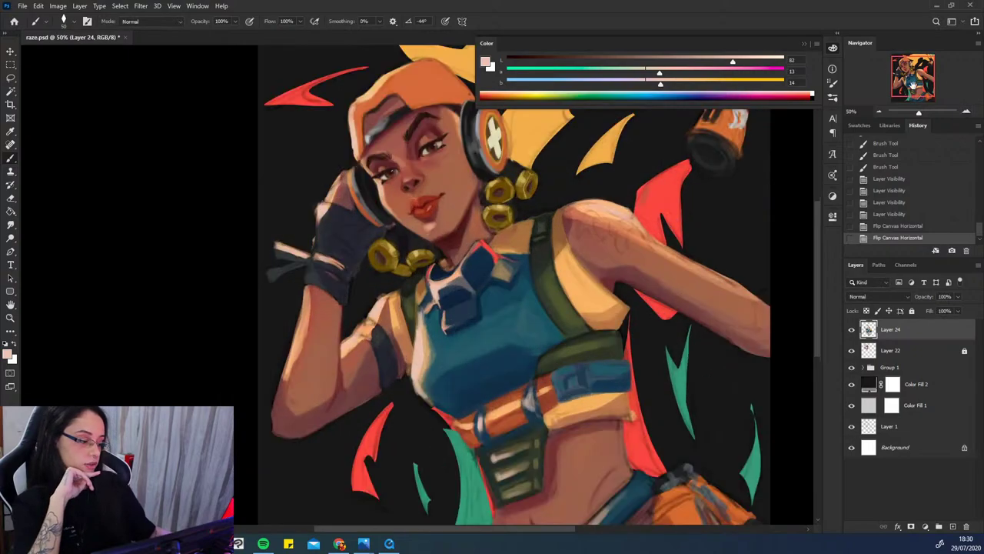
- Examine the painting at magnifications between 33.33% and 100%, checking the detail of the face, shoulder and torso
click(966, 112)
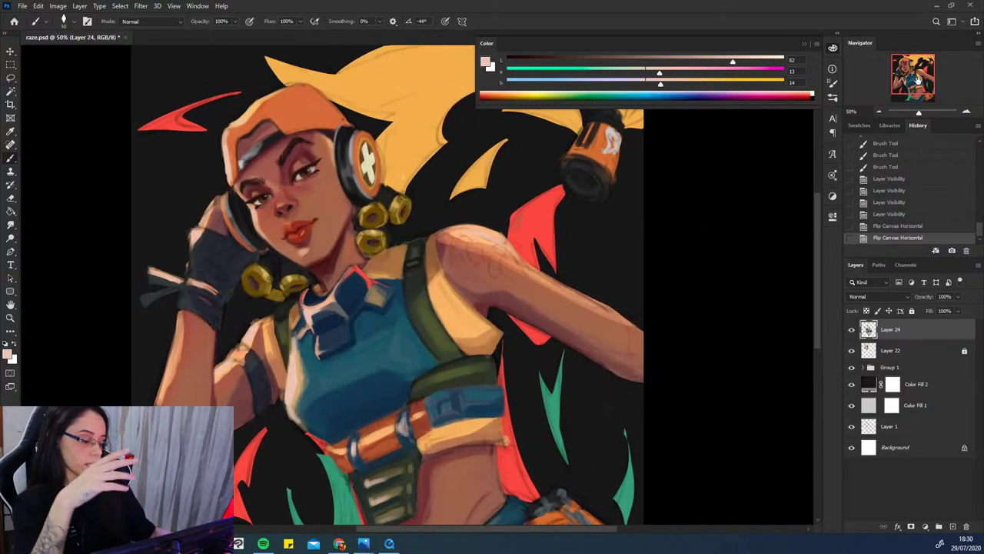
click(882, 111)
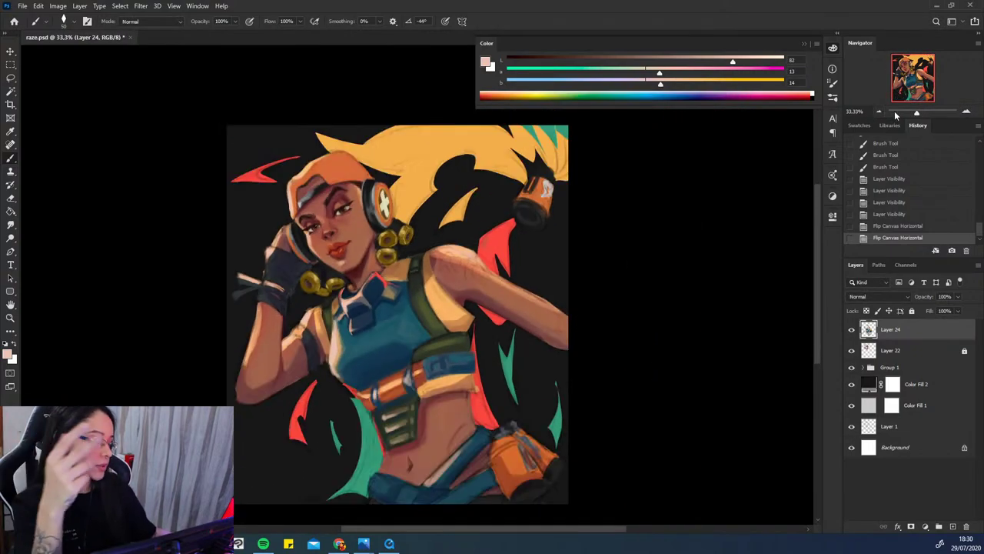
click(968, 112)
click(879, 113)
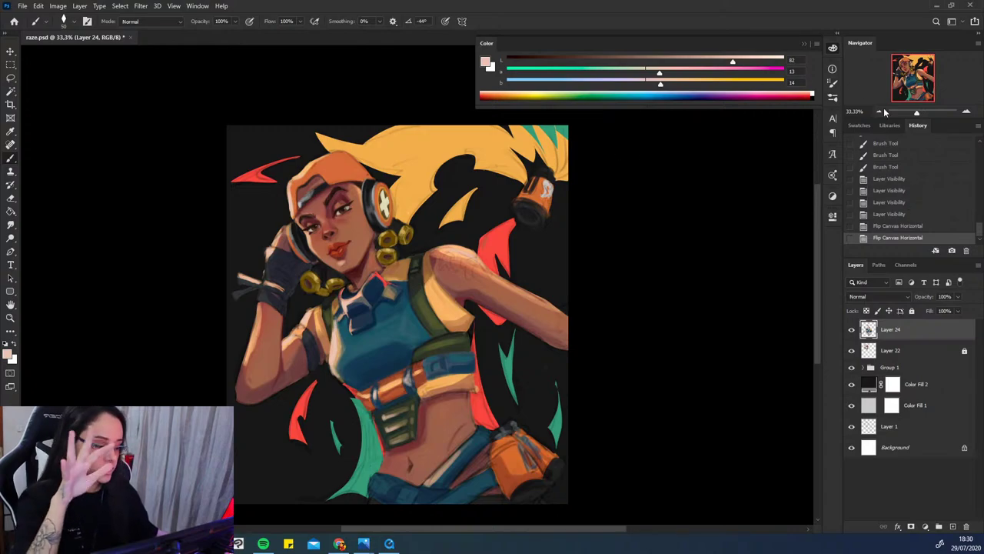
click(954, 113)
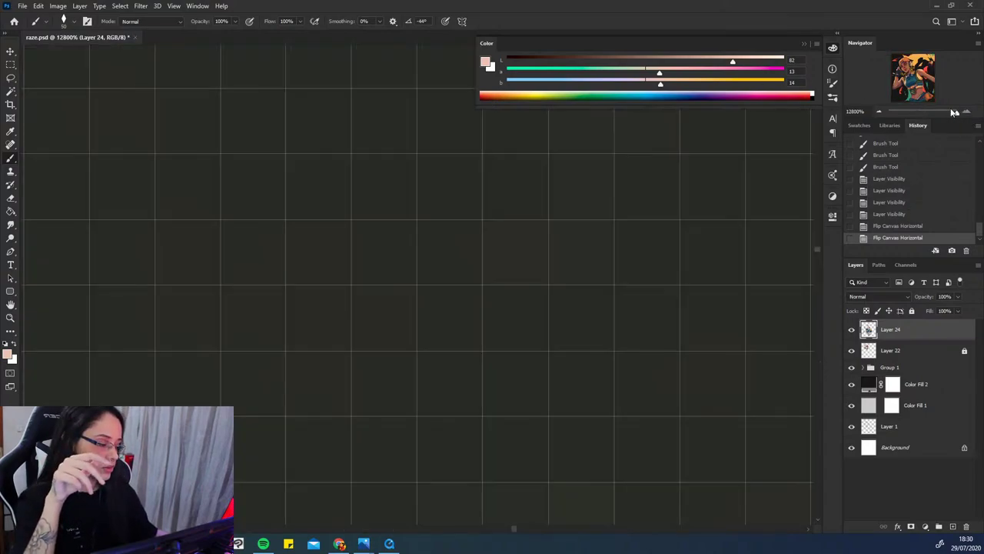
drag(954, 114, 923, 113)
click(967, 114)
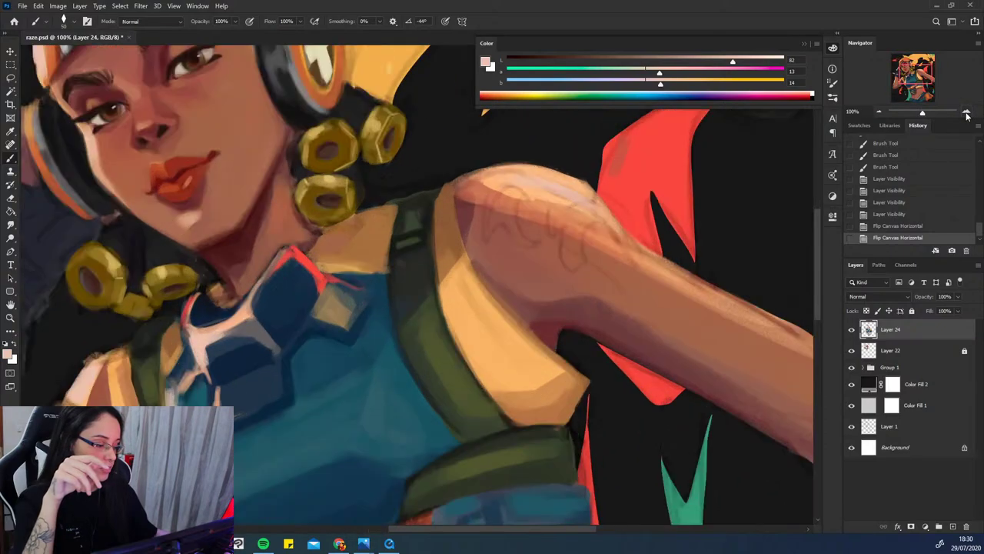
drag(913, 76, 894, 99)
click(881, 109)
click(880, 110)
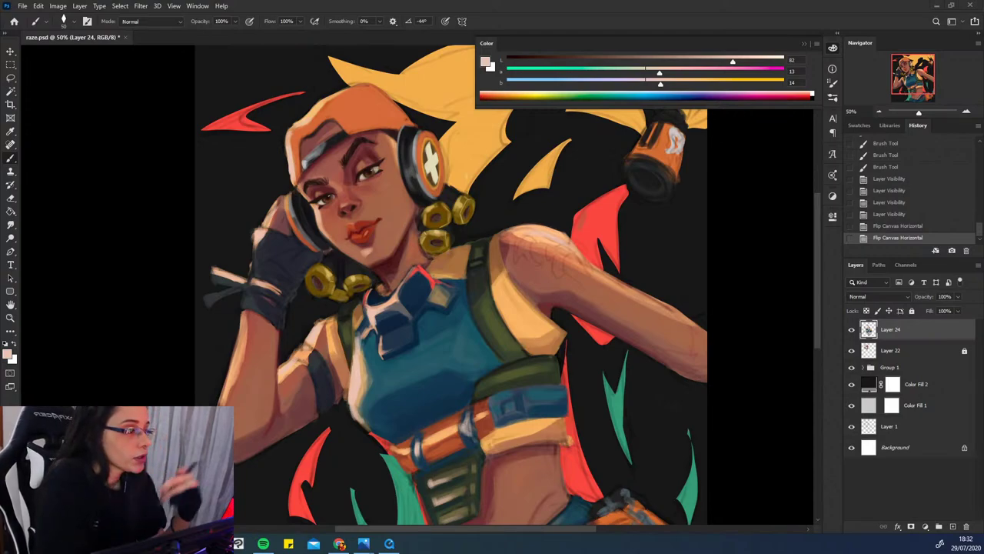
- Compare the rendered face and headphones at 100% with the rough version by hiding and showing Layers 24 and 22
click(967, 112)
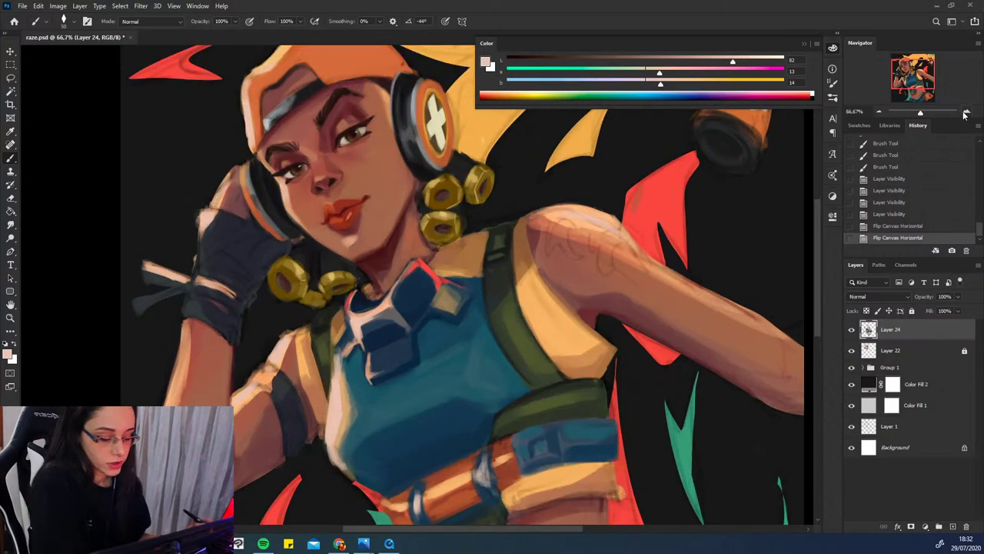
click(966, 112)
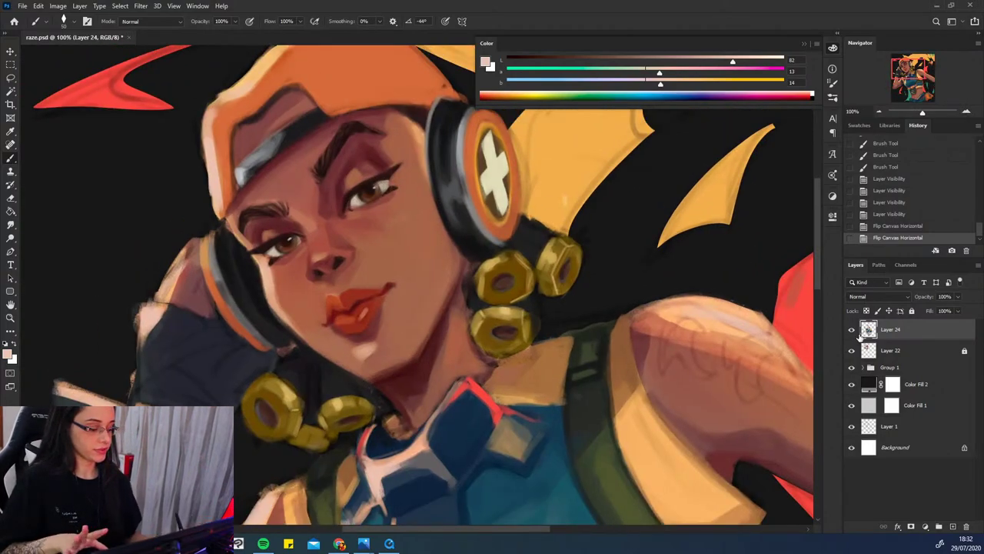
click(852, 329)
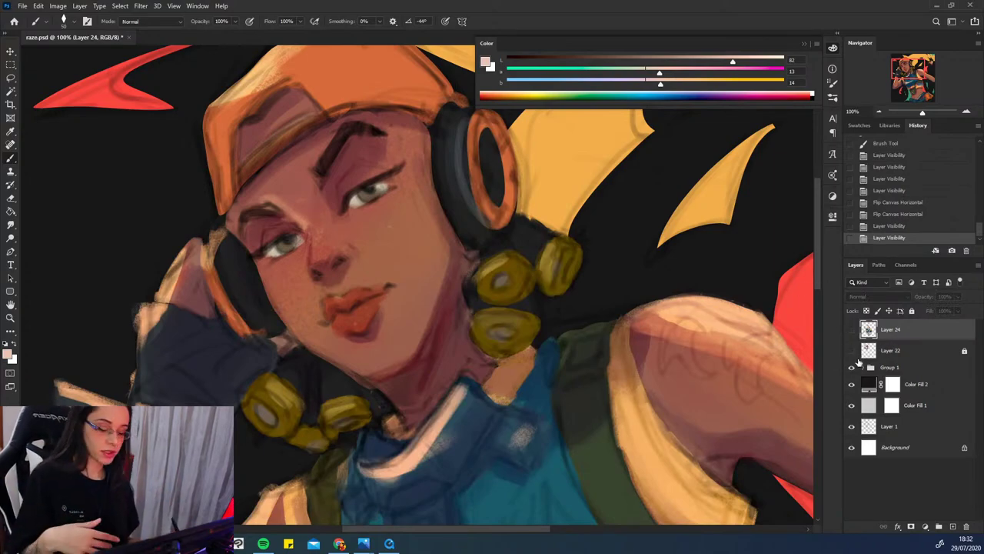
click(851, 329)
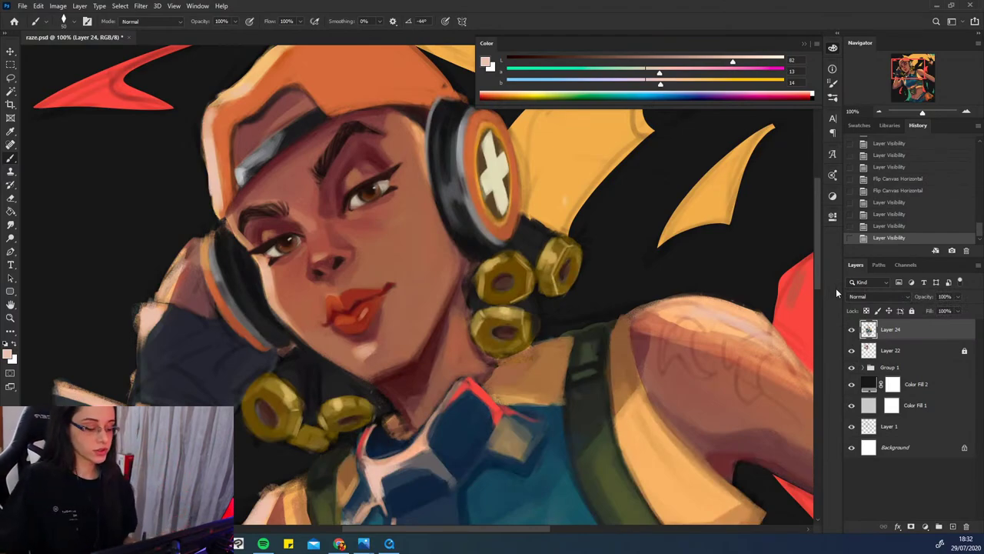
click(851, 329)
click(851, 330)
- Examine the torso, belt and green pouch at 100%, and return to a 50% view of the upper body
key(ctrl+minus)
key(ctrl+minus)
key(ctrl+minus)
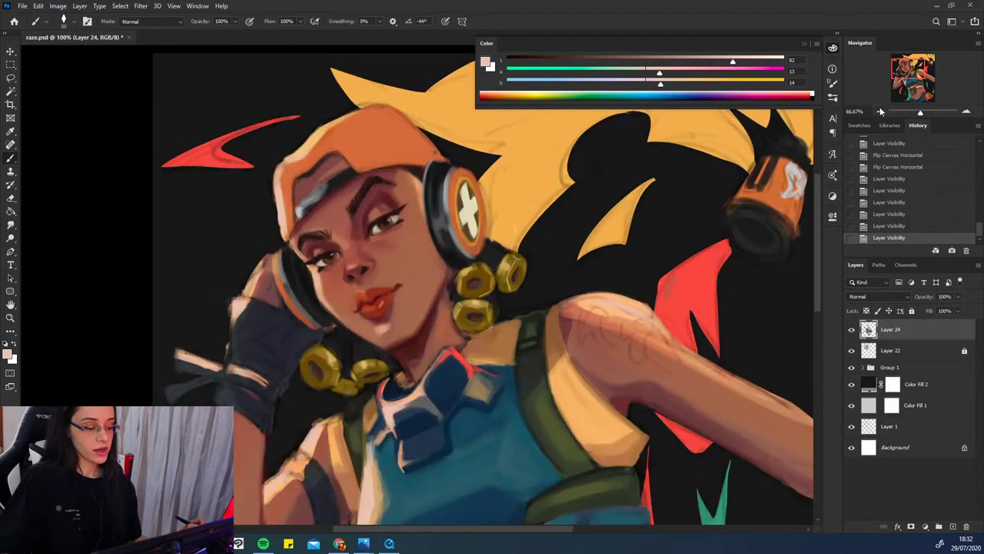
drag(695, 287, 430, 165)
drag(917, 112, 924, 112)
drag(356, 257, 870, 274)
click(879, 111)
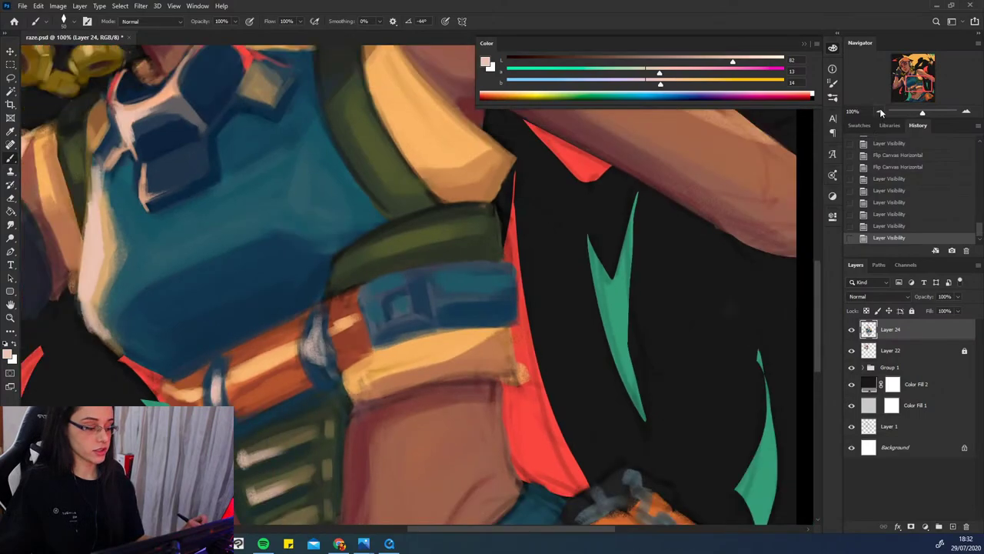
click(881, 111)
click(880, 111)
mouse_move(509, 271)
mouse_down()
mouse_move(663, 356)
mouse_move(643, 392)
mouse_up()
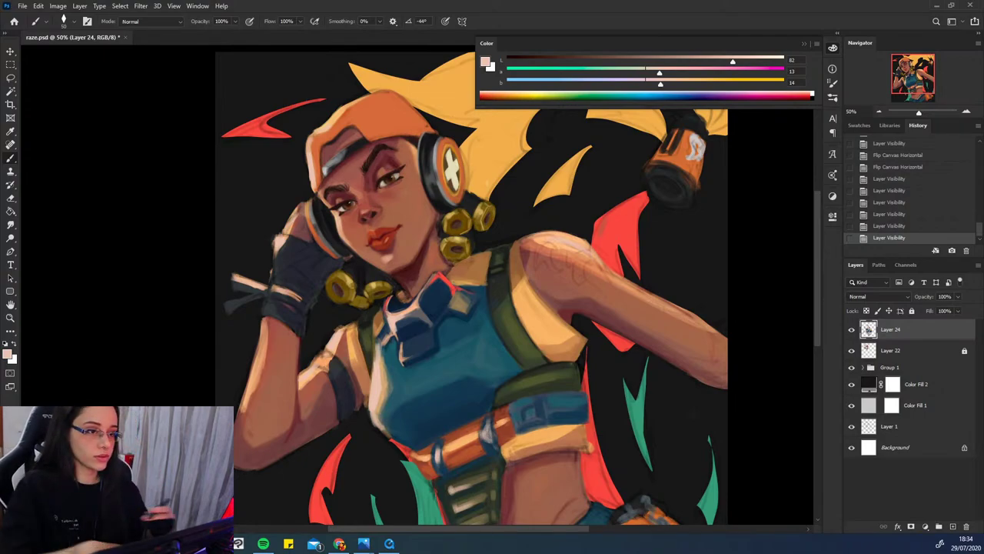
- Refine the edges of the green shoulder strap and the yellow shirt beside it with dark and olive tones sampled from the painting
drag(563, 381, 582, 289)
alt+click(563, 293)
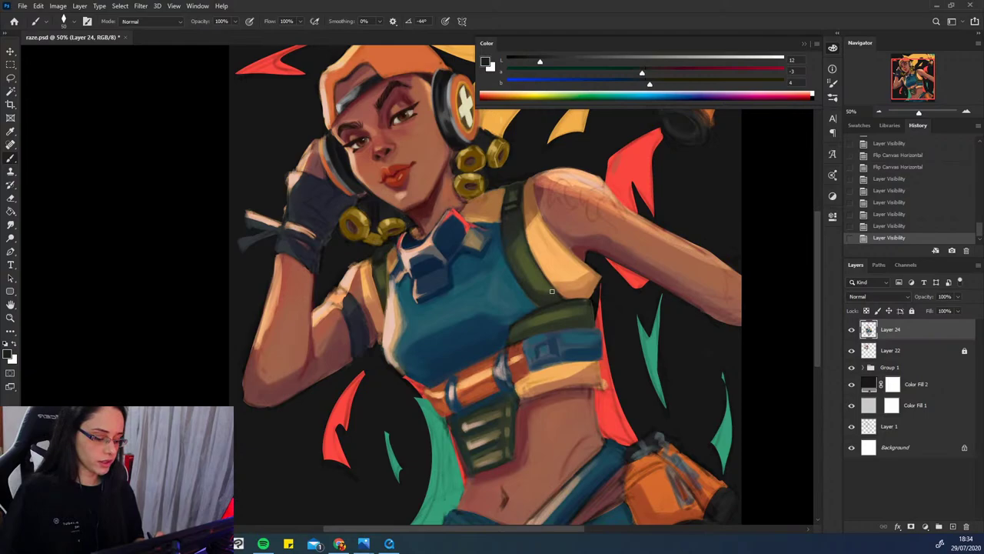
mouse_move(562, 303)
mouse_down()
mouse_move(547, 279)
mouse_move(557, 295)
mouse_up()
alt+click(543, 281)
drag(543, 280, 562, 300)
mouse_move(548, 400)
mouse_down()
mouse_move(547, 363)
mouse_move(564, 347)
mouse_up()
alt+click(552, 232)
mouse_move(541, 211)
mouse_down()
mouse_move(557, 237)
mouse_move(551, 250)
mouse_up()
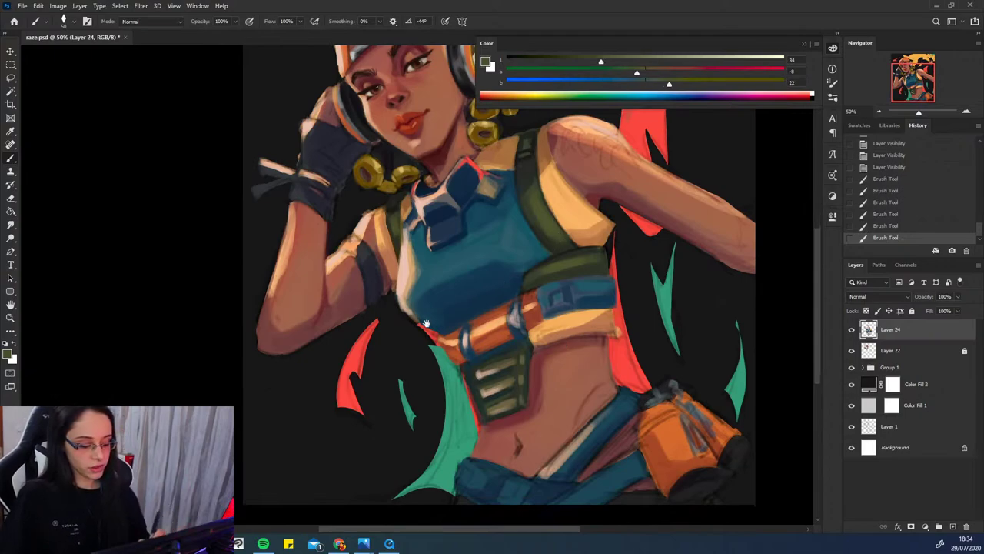
- Repaint the lower side edge of the blue top above the belt with dark blues sampled from the fabric
mouse_move(427, 323)
mouse_down()
mouse_move(418, 313)
mouse_move(425, 296)
mouse_up()
alt+click(415, 300)
key(ctrl+z)
alt+click(426, 301)
click(421, 308)
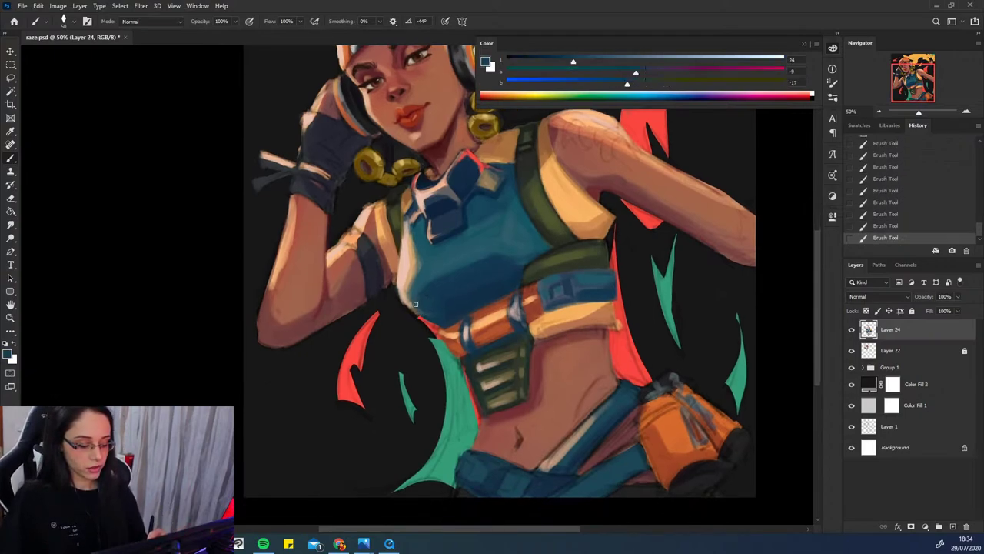
alt+click(503, 280)
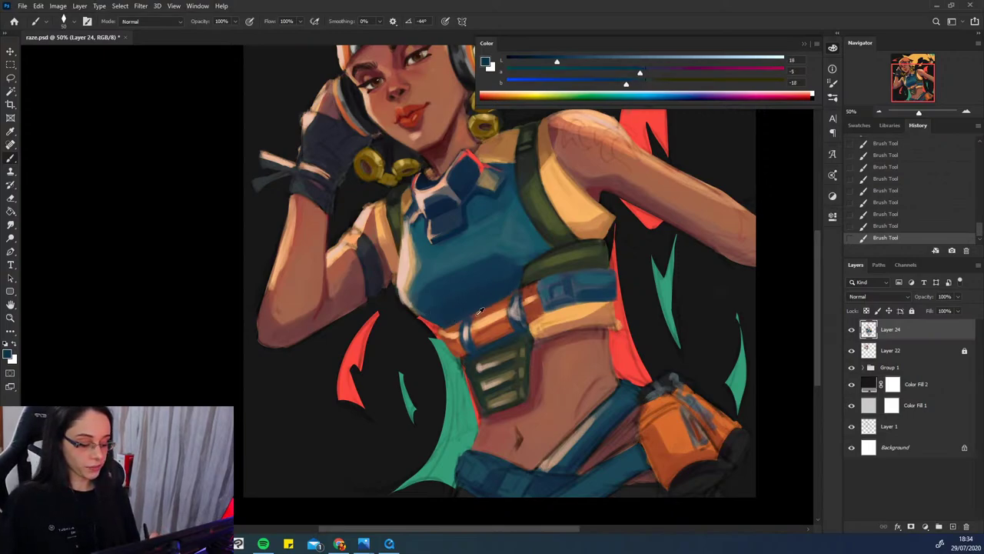
- Rework the narrow blue band around the orange belt canister with sampled dark blue and a pale highlight tone
alt+click(476, 311)
key(ctrl+z)
key(ctrl+z)
alt+click(469, 313)
click(466, 323)
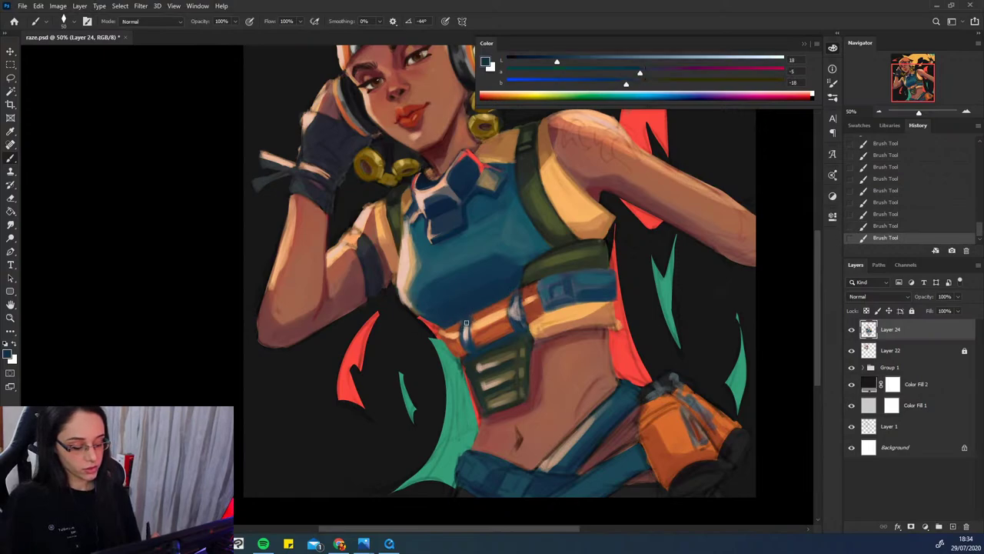
key(ctrl+z)
key(ctrl+z)
drag(469, 314, 463, 332)
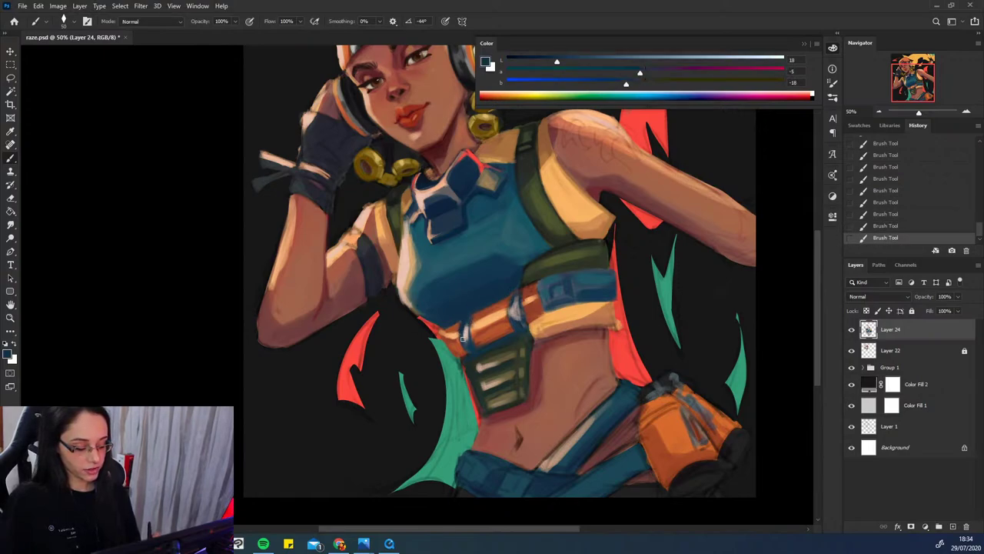
alt+click(466, 328)
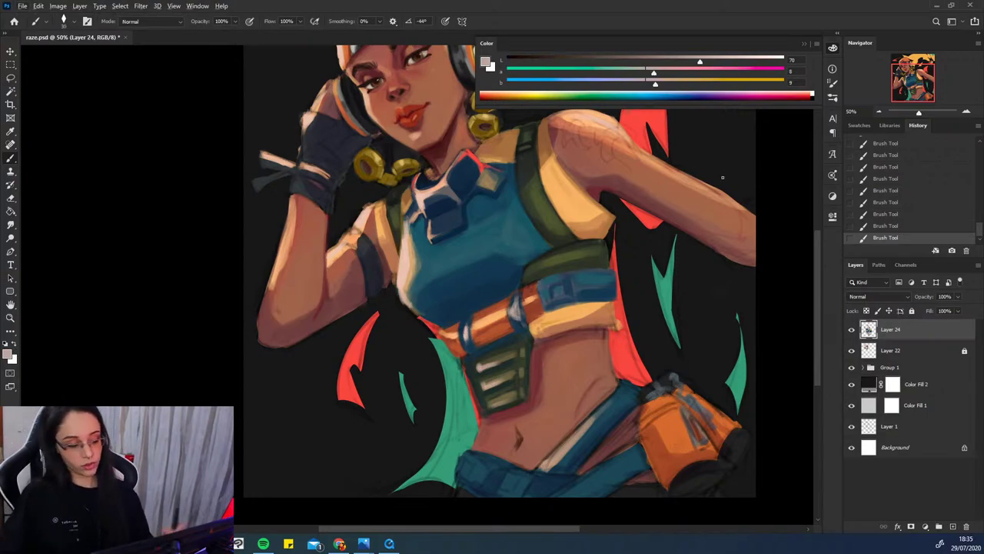
- Shade the edge between the yellow shirt and the outstretched arm's shoulder with reddish browns, Lab 46, 37, 37 and Lab 43, 25, 11
click(880, 112)
drag(597, 335, 599, 401)
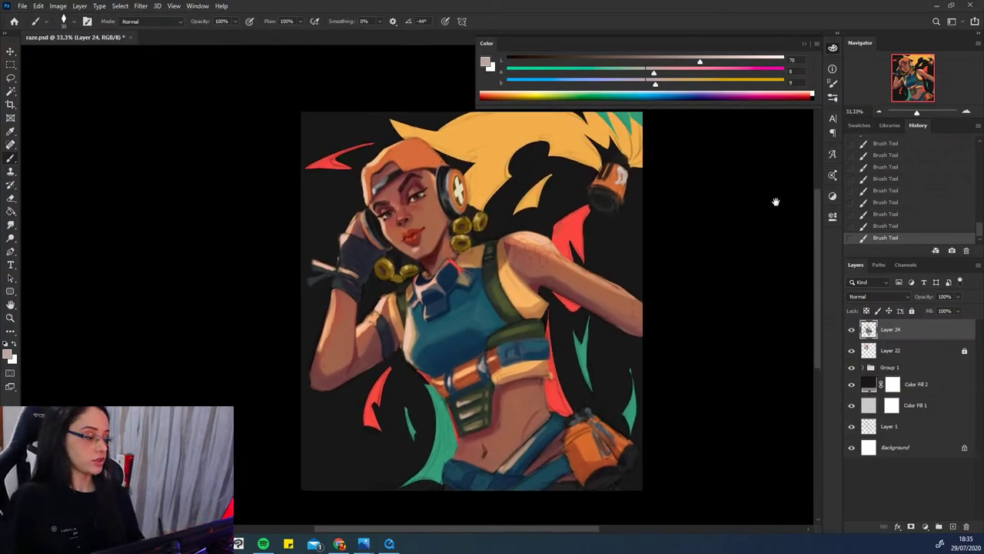
click(966, 112)
alt+click(548, 246)
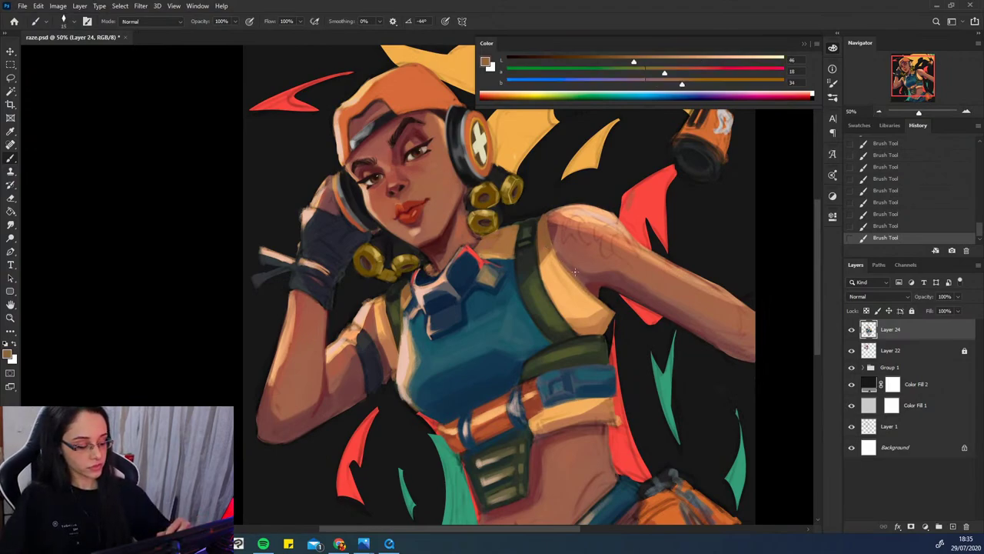
click(685, 73)
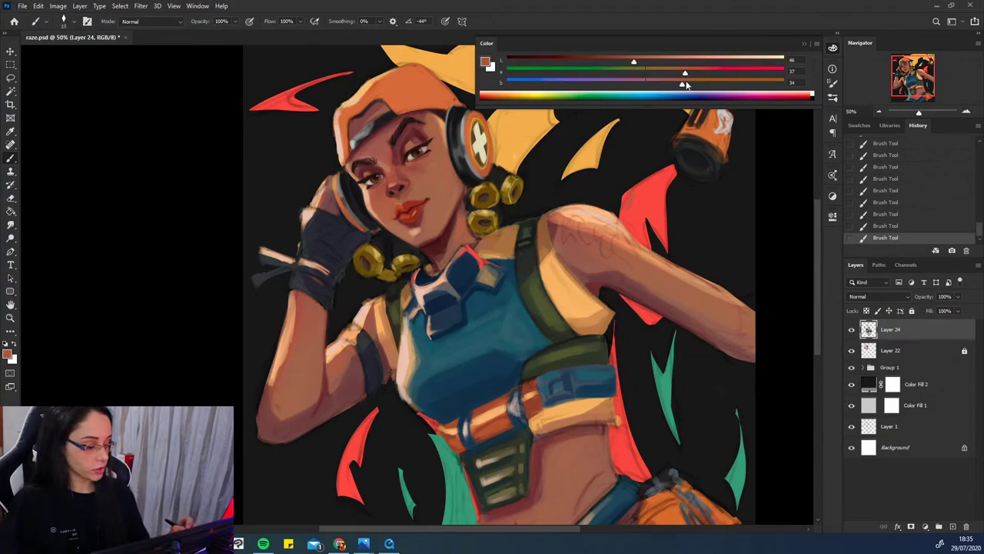
click(685, 83)
key(bracketright)
key(ctrl+z)
key(ctrl+shift+z)
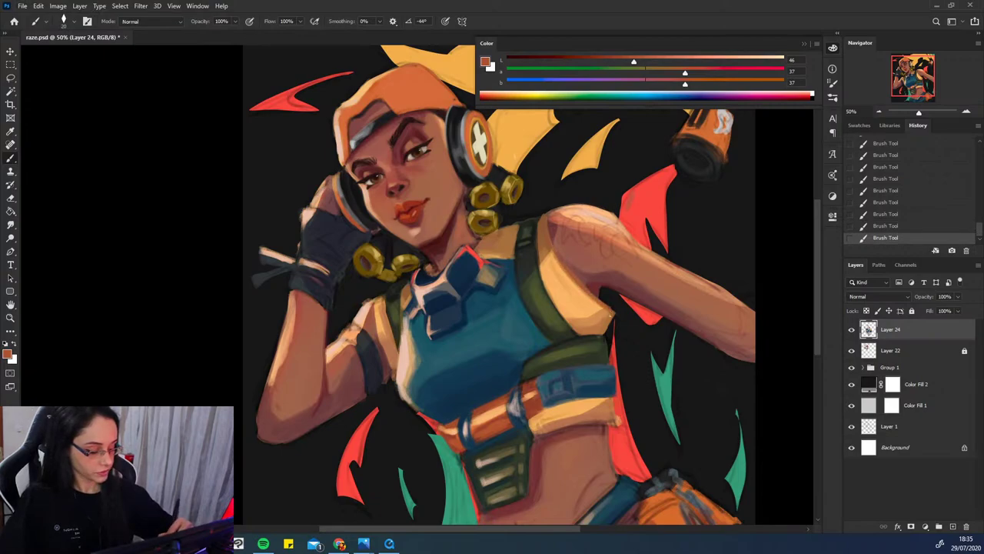
alt+click(543, 220)
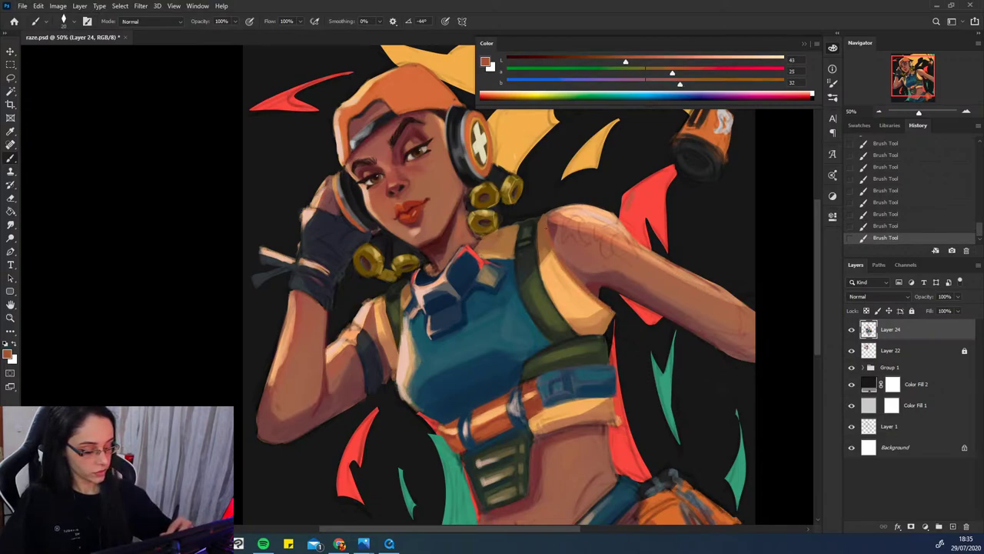
click(657, 83)
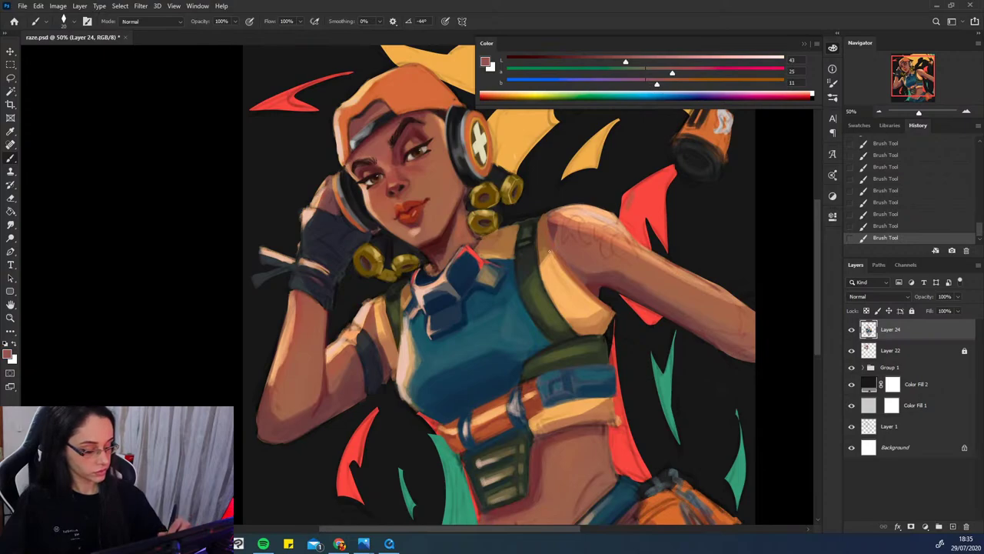
- Undo the last two strokes and repaint the yellow shirt edge beside the raised arm in a light orange sampled from the painting
drag(460, 485, 471, 386)
alt+click(398, 231)
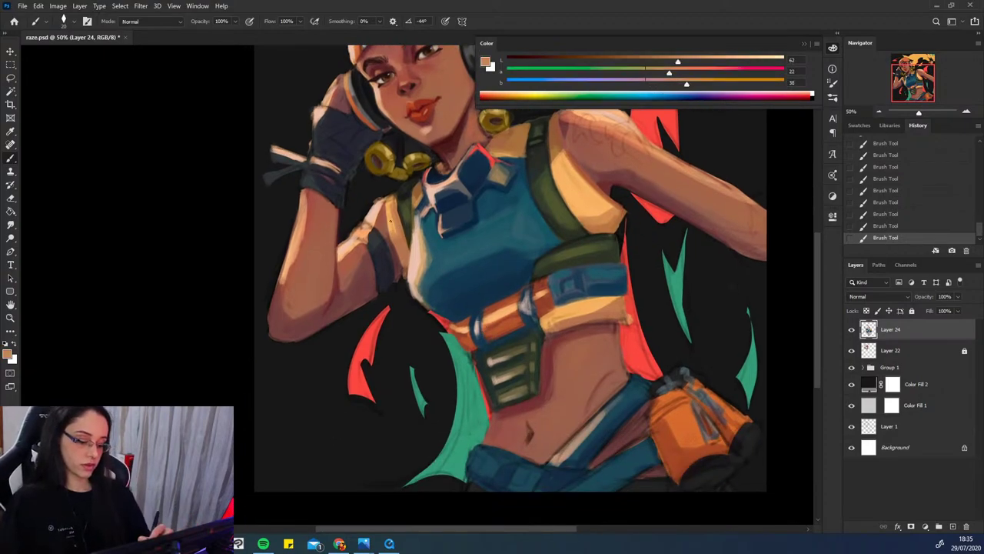
key(ctrl+z)
key(ctrl+z)
alt+click(430, 308)
drag(395, 232, 390, 209)
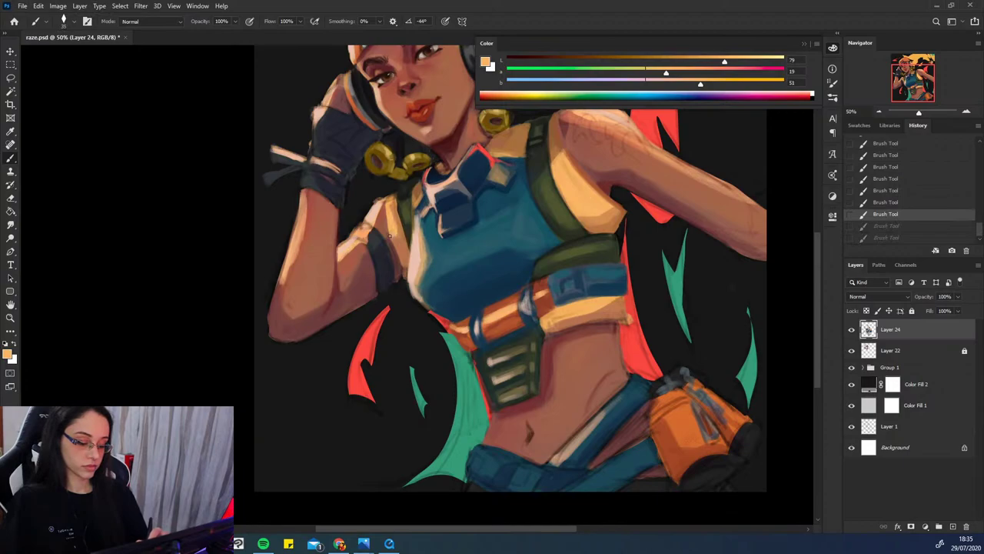
- Refine the raised arm's shading and add a light peach rim along the outer forearm down to the elbow
drag(501, 283, 519, 300)
alt+click(372, 284)
alt+click(363, 285)
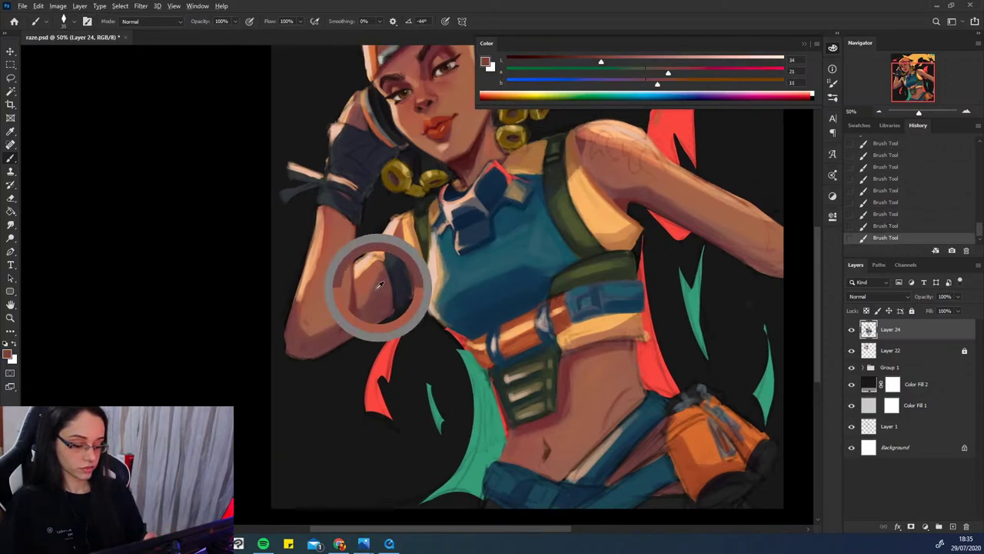
alt+click(325, 252)
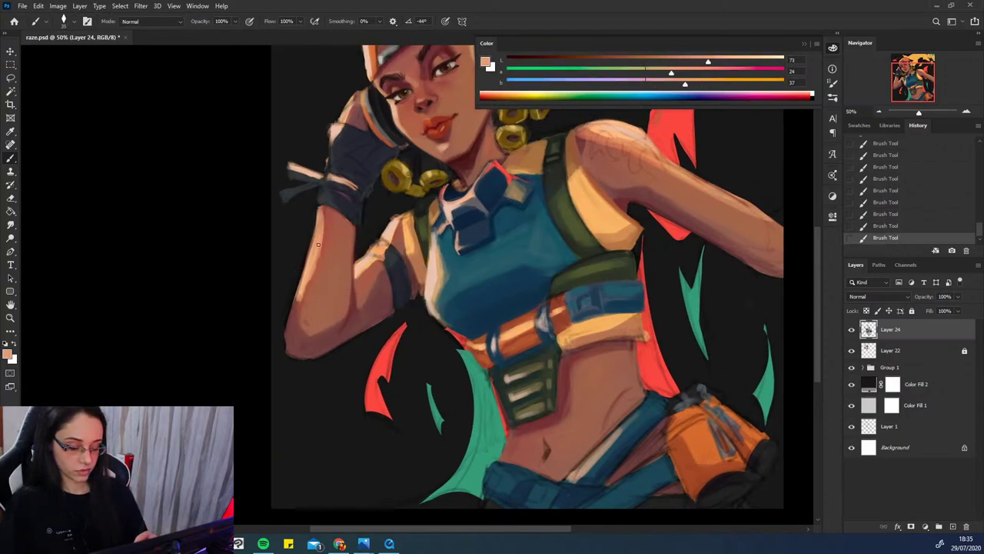
alt+click(328, 229)
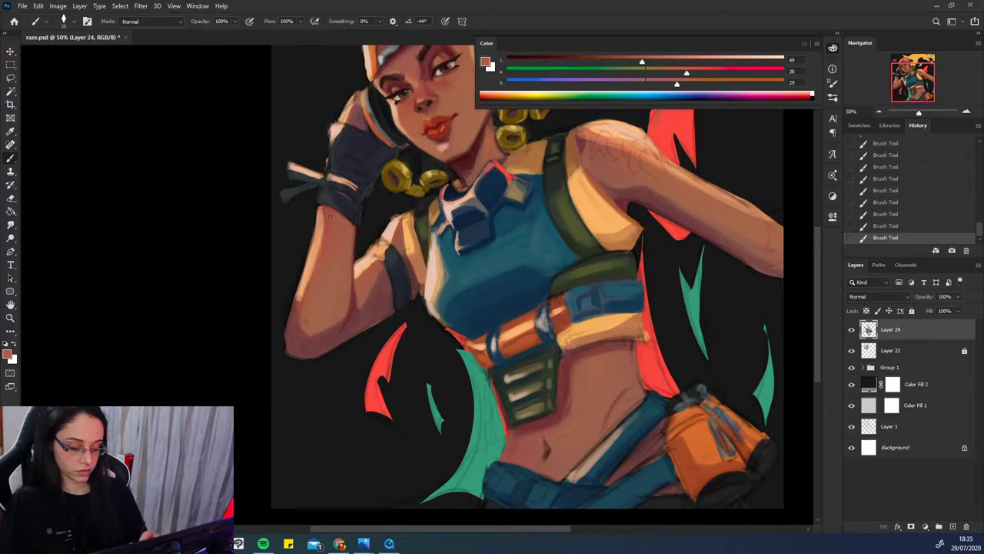
alt+click(300, 303)
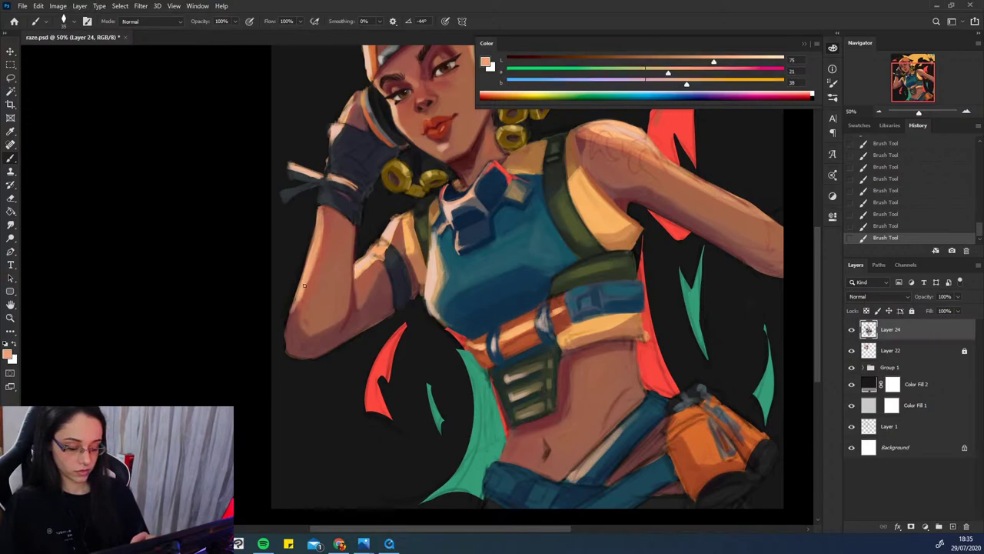
drag(294, 296, 285, 356)
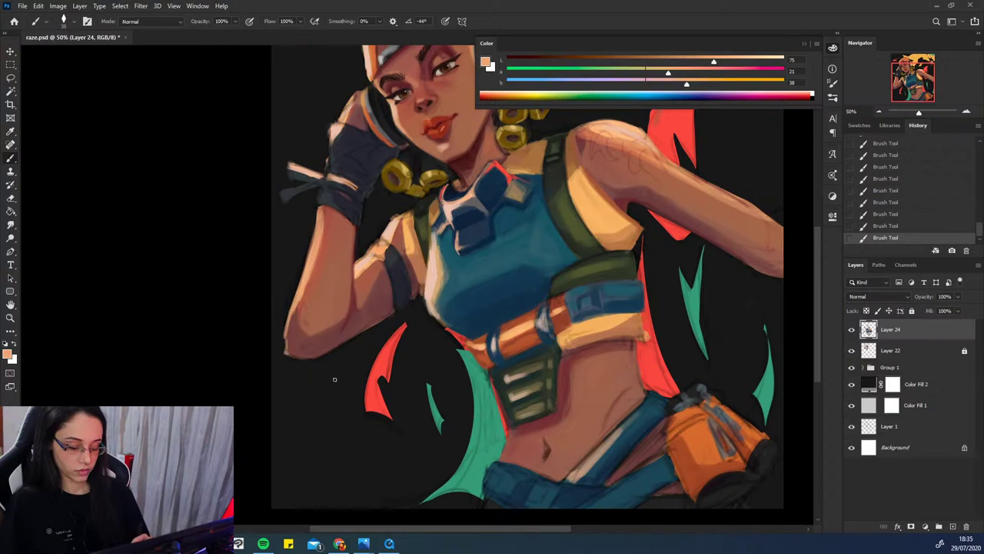
- Refine the glove's wrist tie with sampled dark tones and paint a reddish-brown skin gap across the cuff
drag(371, 323, 366, 392)
alt+click(298, 236)
mouse_move(279, 262)
mouse_down()
mouse_move(297, 255)
mouse_move(280, 260)
mouse_up()
alt+click(310, 243)
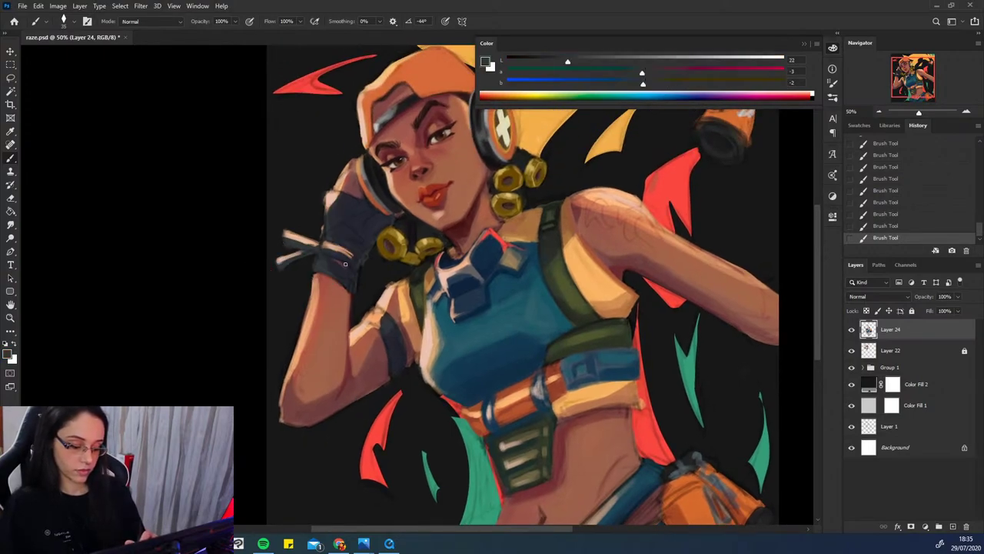
alt+click(342, 290)
key(ctrl+z)
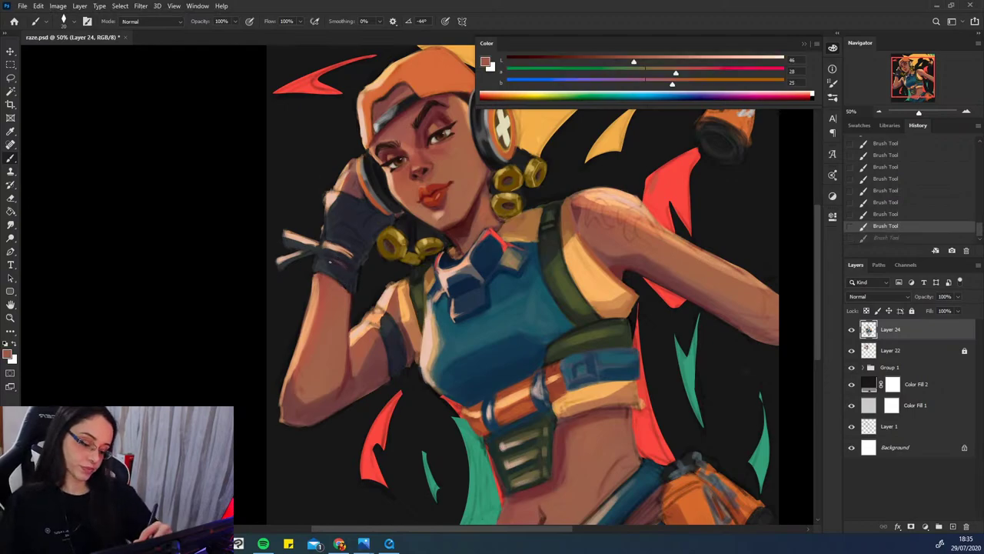
drag(329, 262, 348, 269)
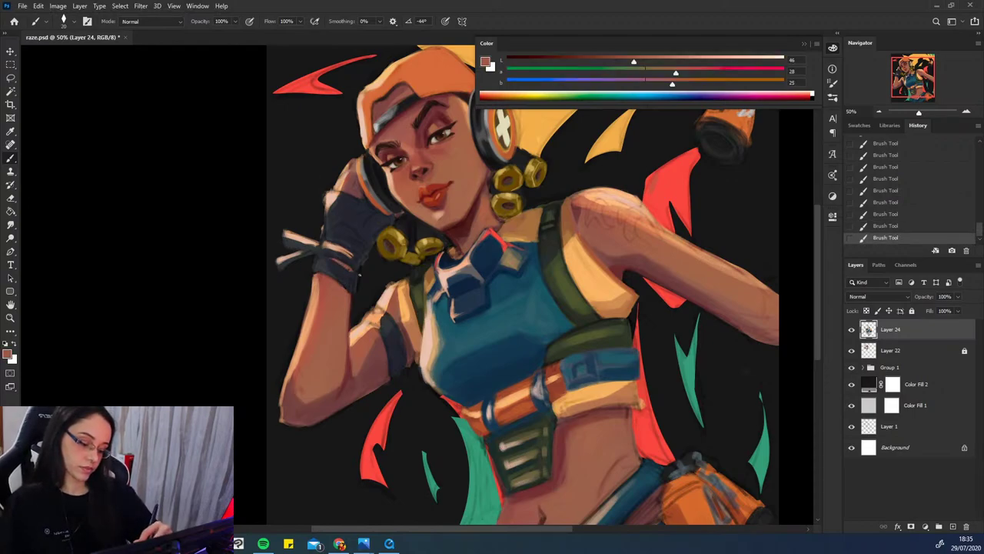
- Deepen the folds and shadows on the back of the dark glove with sampled dark and near-black tones
drag(418, 412, 460, 377)
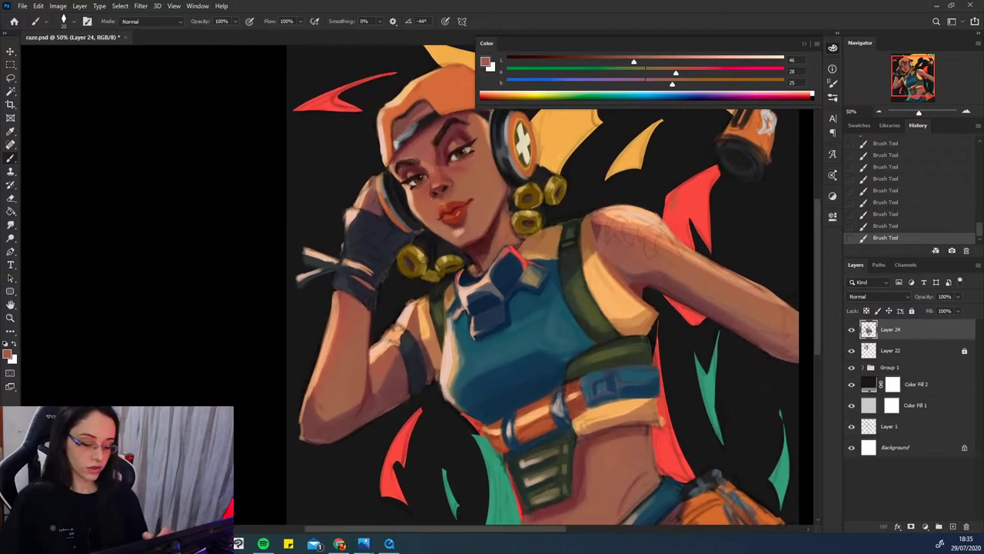
alt+click(380, 291)
key([)
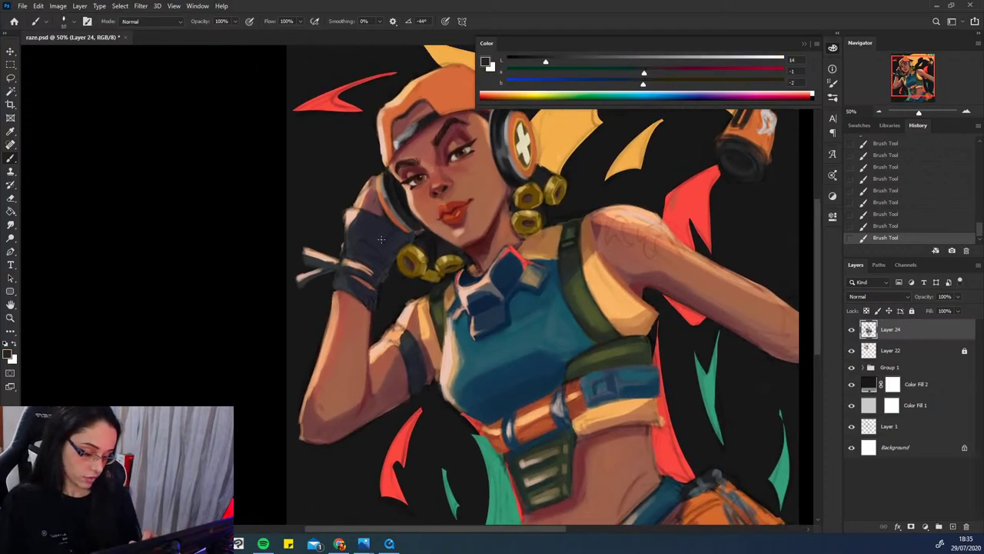
alt+click(358, 241)
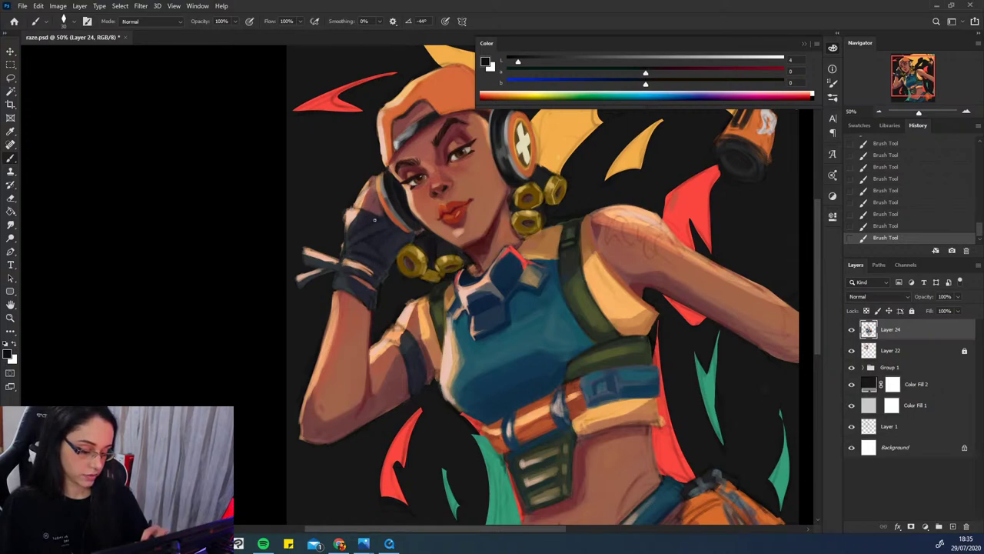
key(ctrl+z)
key(ctrl+shift+z)
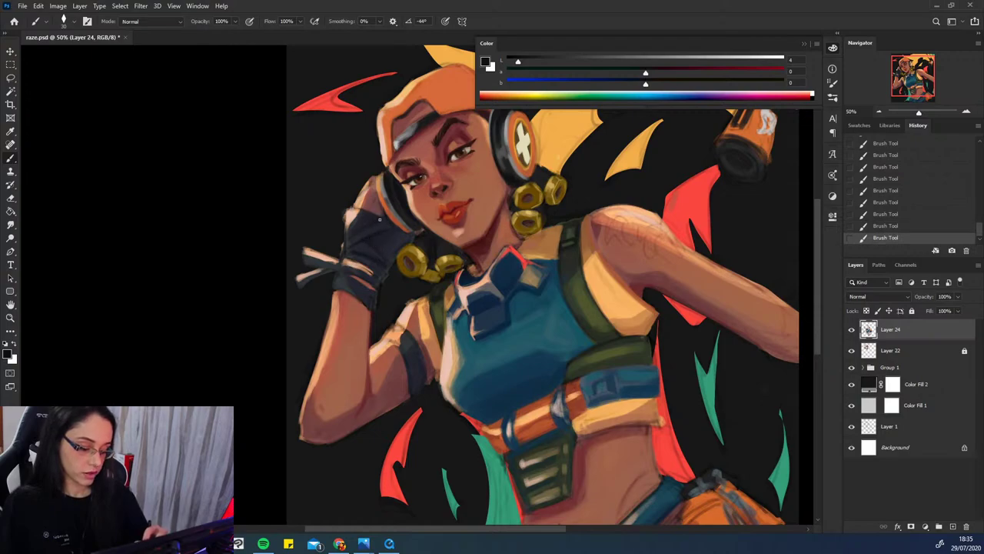
- Compare the painting with and without the latest brush stroke, and examine the whole figure at 25% magnification
drag(480, 359, 447, 340)
drag(582, 230, 566, 232)
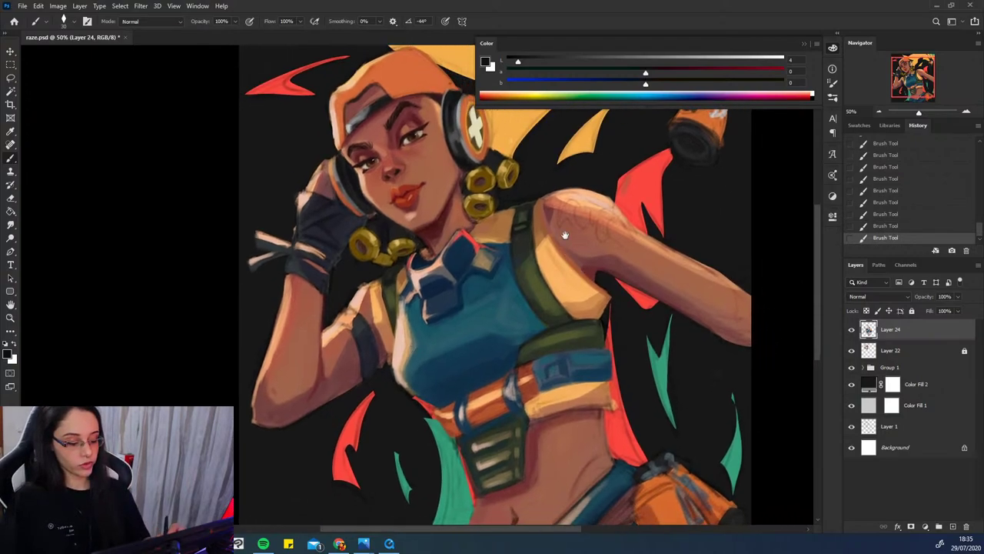
drag(415, 142, 451, 133)
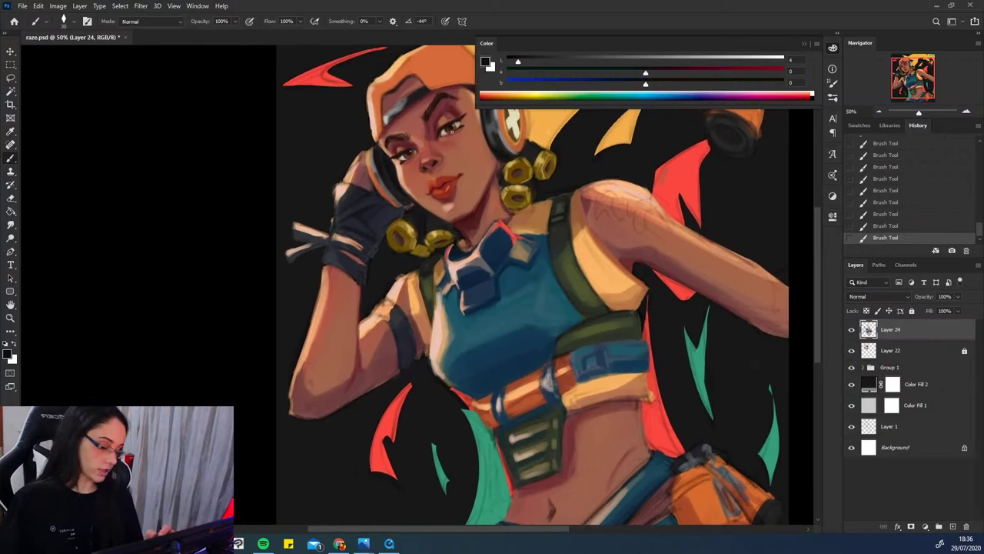
key(ctrl+z)
key(ctrl+shift+z)
key(ctrl+z)
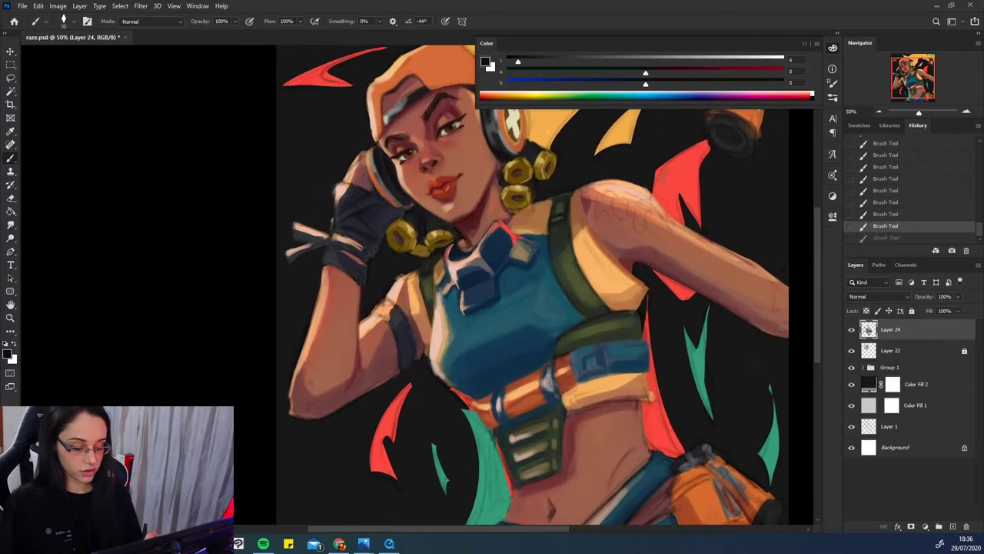
key(ctrl+shift+z)
key(ctrl+minus)
key(ctrl+minus)
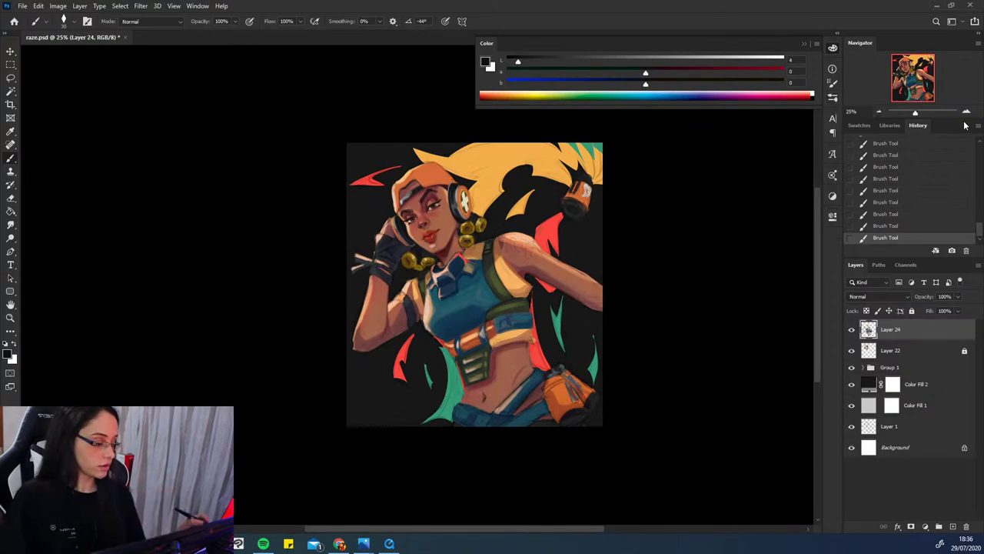
- Refine the dark band on the raised upper arm with sampled dark bluish tones
key(ctrl+plus)
scroll(491, 236, down, 2)
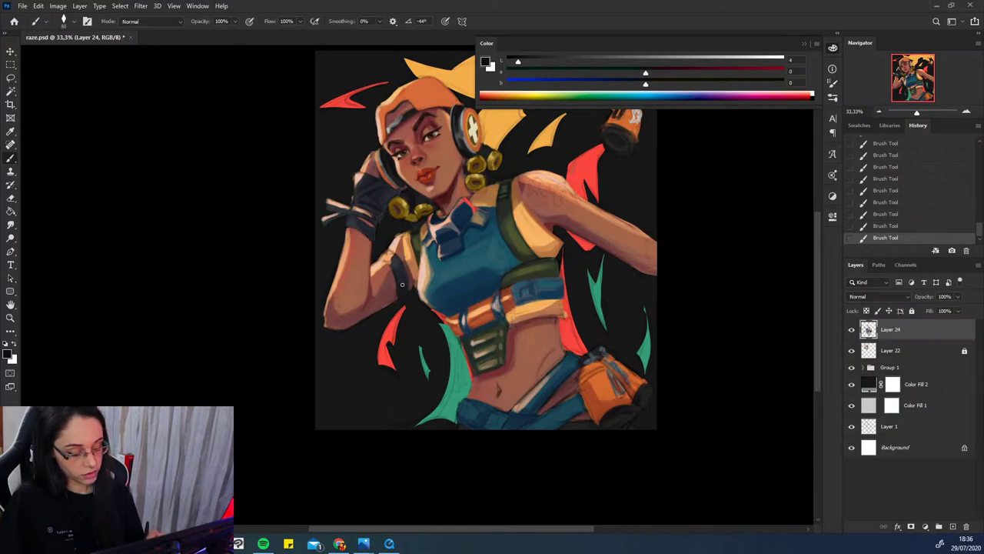
alt+click(406, 287)
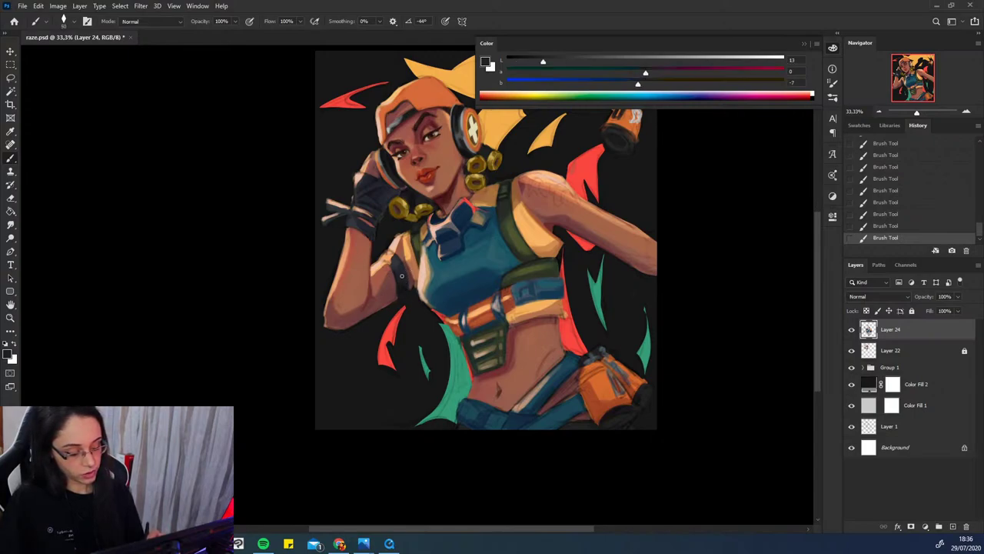
alt+click(407, 287)
alt+click(404, 285)
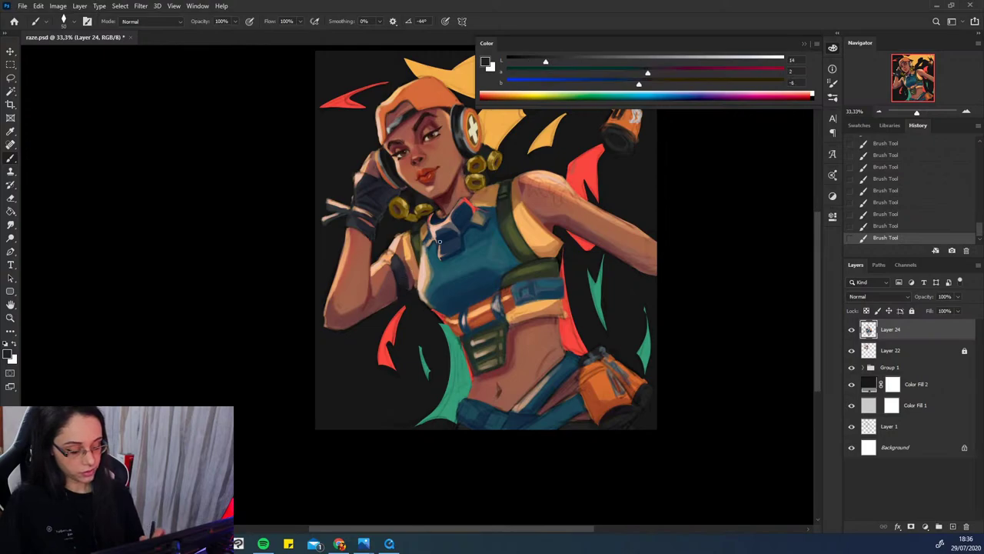
- Paint light orange and peach highlights on the raised upper arm just above the dark band
alt+click(391, 263)
alt+click(387, 259)
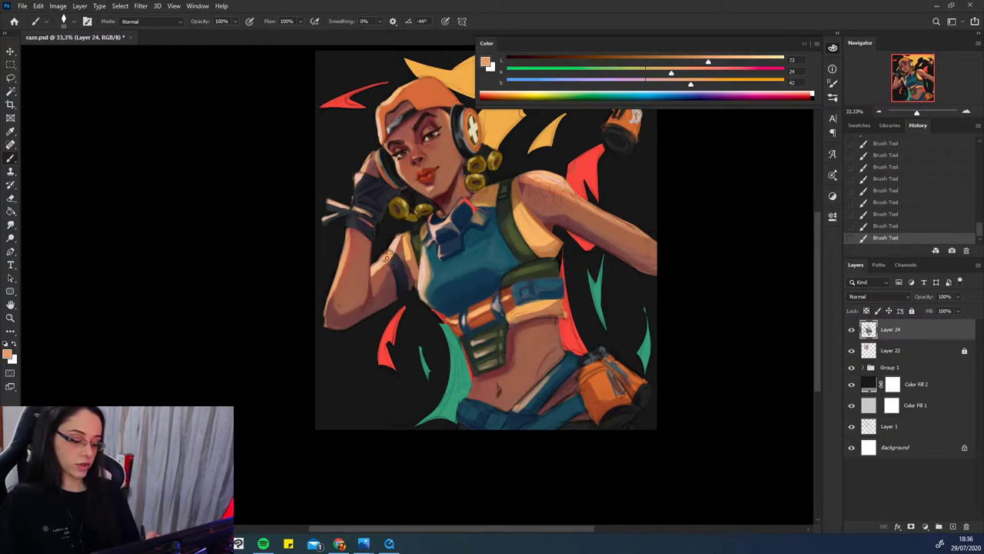
mouse_move(387, 261)
mouse_down()
mouse_move(392, 269)
mouse_move(396, 256)
mouse_up()
alt+click(395, 245)
alt+click(381, 264)
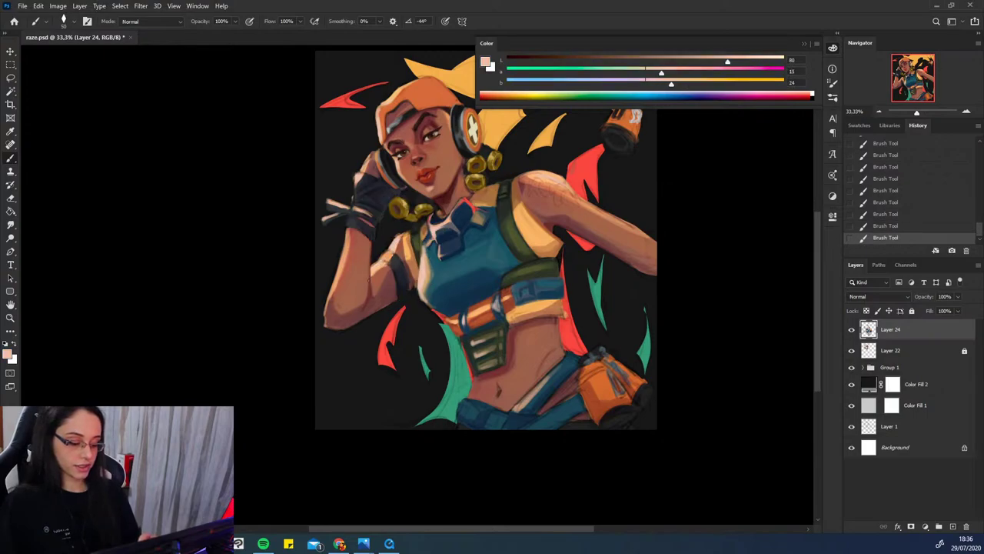
- Compare the raised upper arm with and without the last three brush strokes
key(ctrl+z)
key(ctrl+z)
key(ctrl+z)
key(ctrl+shift+z)
key(ctrl+shift+z)
key(ctrl+shift+z)
- Try small brush accents around the gloved hand's knuckles and fingers, and undo the last three strokes
drag(414, 323, 426, 329)
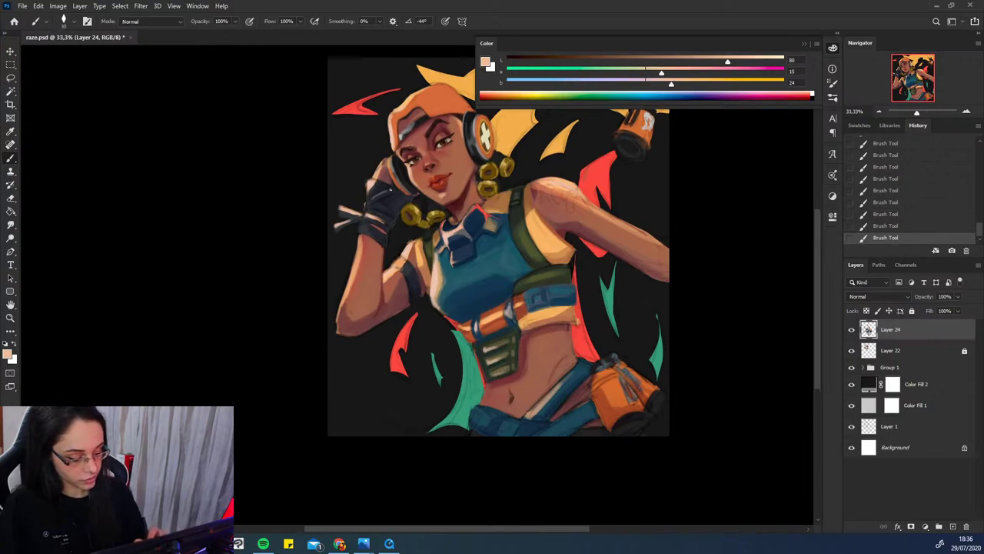
drag(385, 192, 374, 199)
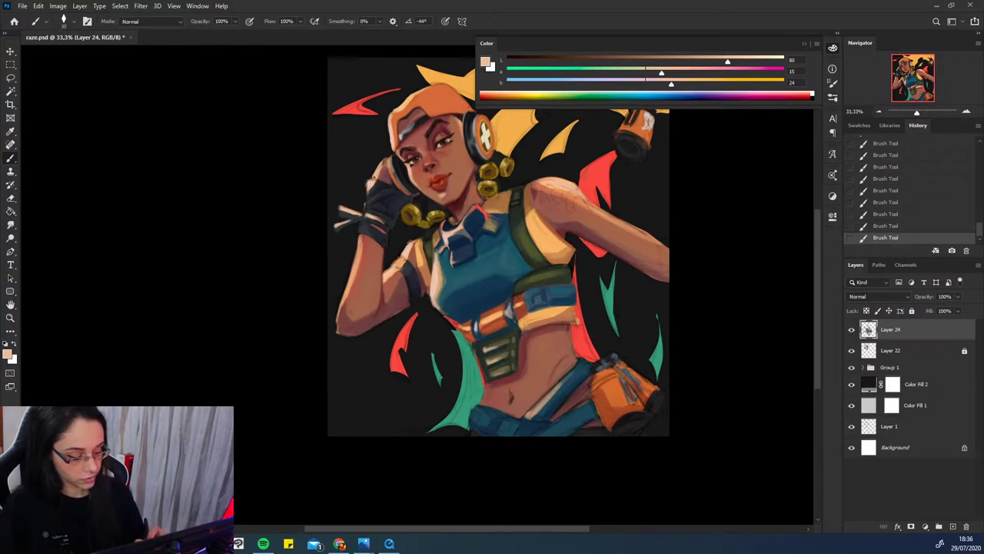
alt+click(390, 165)
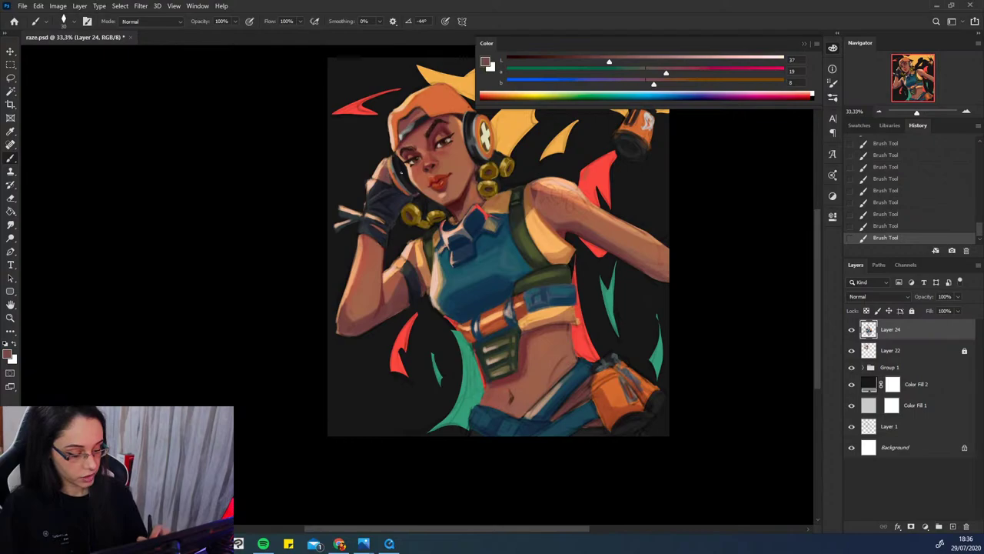
key(ctrl+z)
key(ctrl+z)
key(ctrl+z)
- Rework the fingers above the dark glove with sampled reddish-brown and light peach skin tones
key(ctrl+plus)
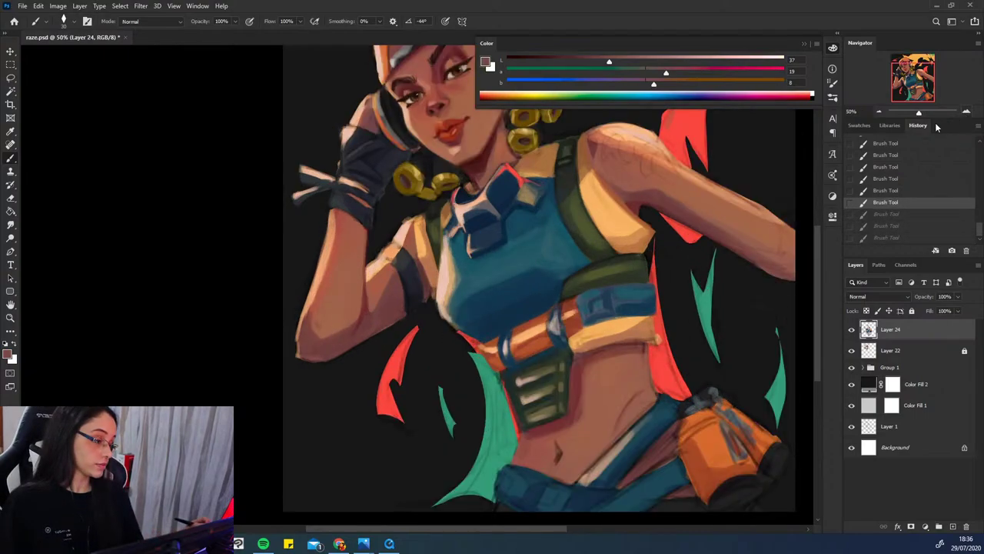
mouse_move(598, 286)
mouse_down()
mouse_move(601, 355)
mouse_move(610, 326)
mouse_up()
alt+click(371, 174)
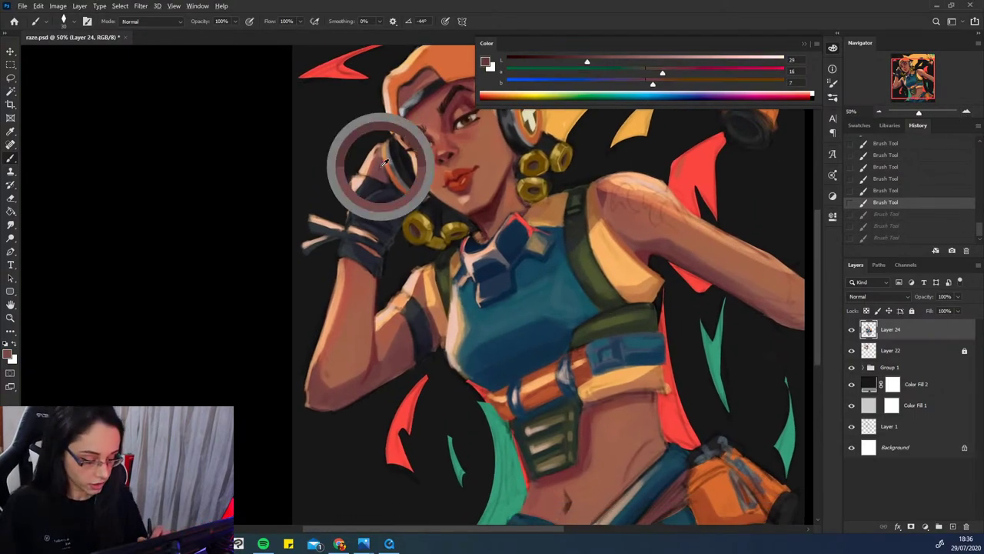
mouse_move(370, 175)
mouse_down()
mouse_move(358, 186)
mouse_move(360, 175)
mouse_up()
alt+click(356, 176)
key(ctrl+z)
alt+click(356, 178)
key(ctrl+z)
key(ctrl+z)
alt+click(484, 221)
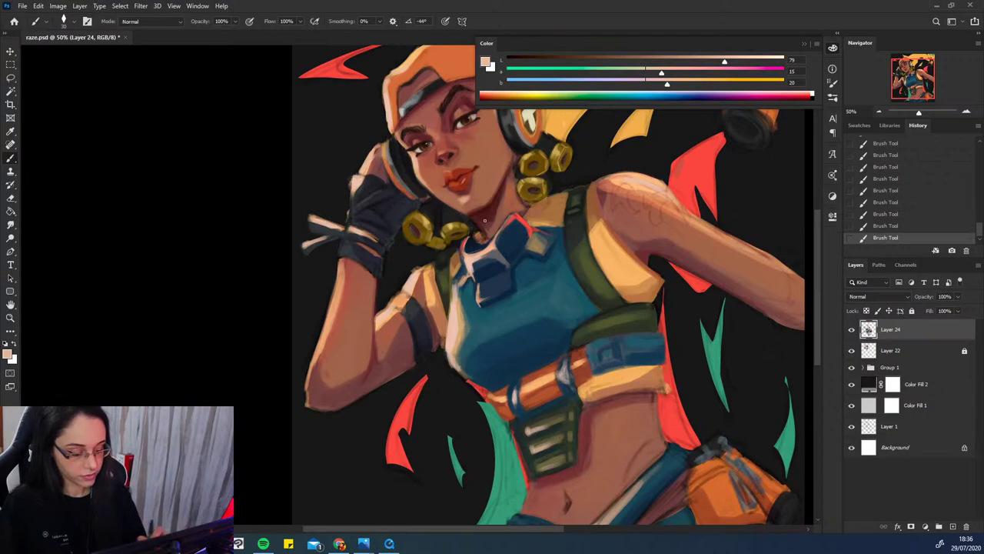
- Refine the folds and shadows of the dark glove with sampled near-black and dark bluish tones
alt+click(389, 204)
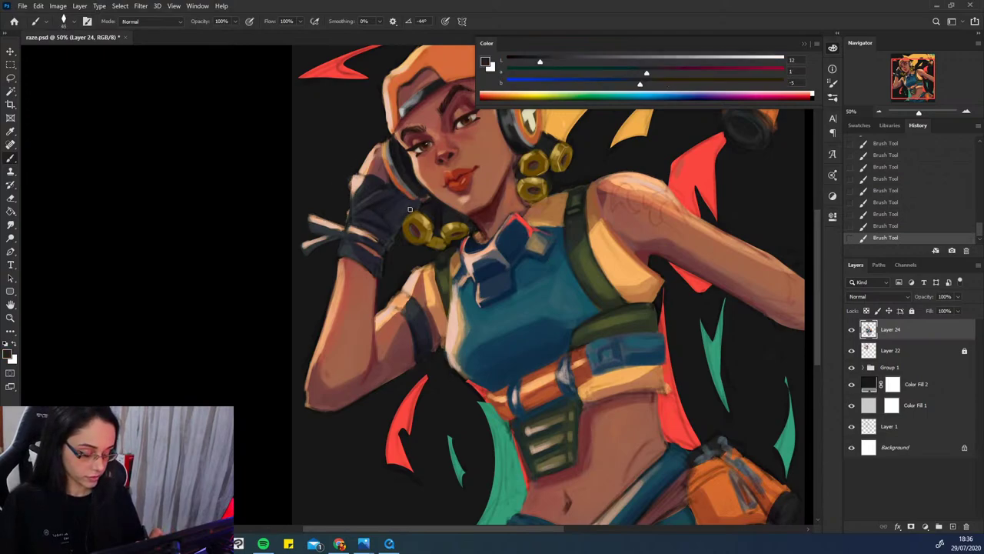
alt+click(399, 206)
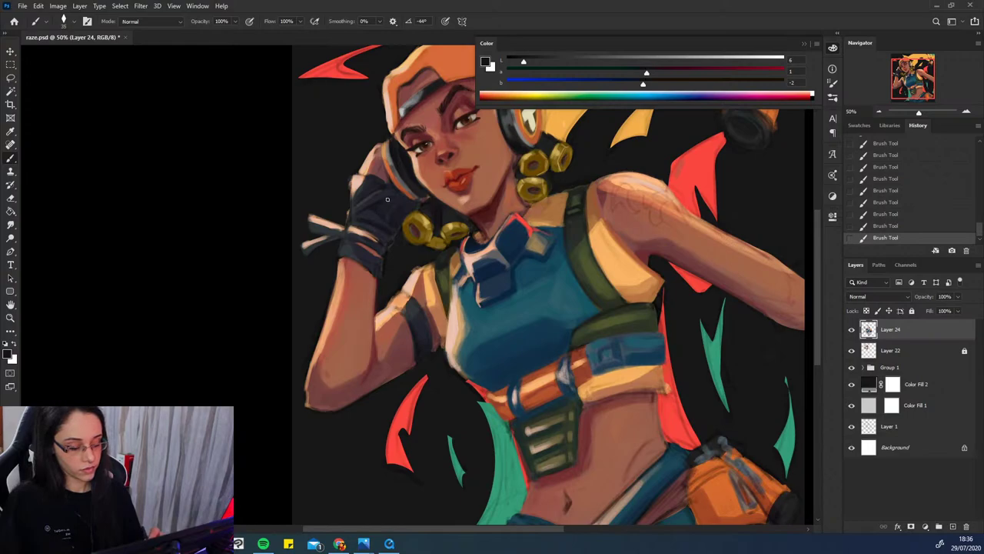
alt+click(358, 206)
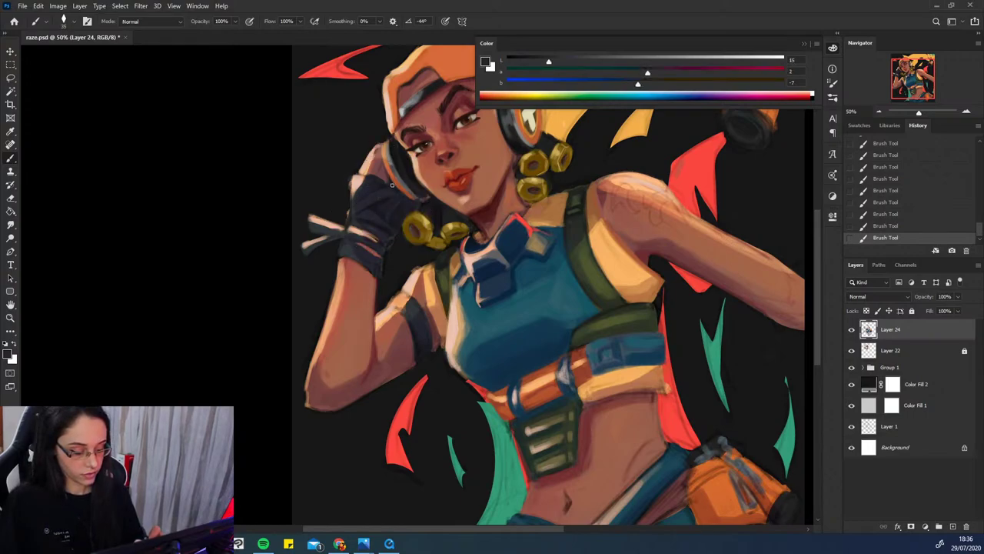
alt+click(364, 196)
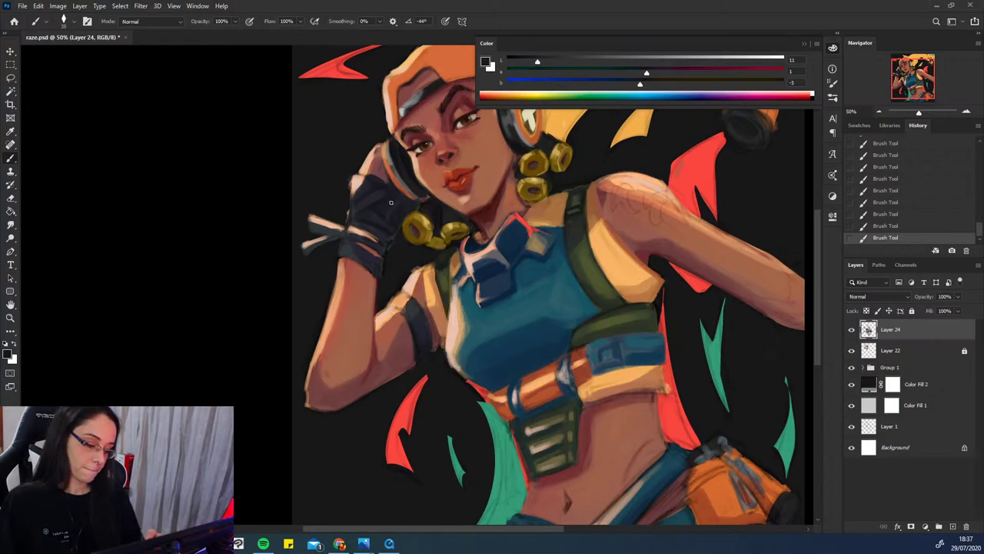
alt+click(391, 210)
alt+click(383, 220)
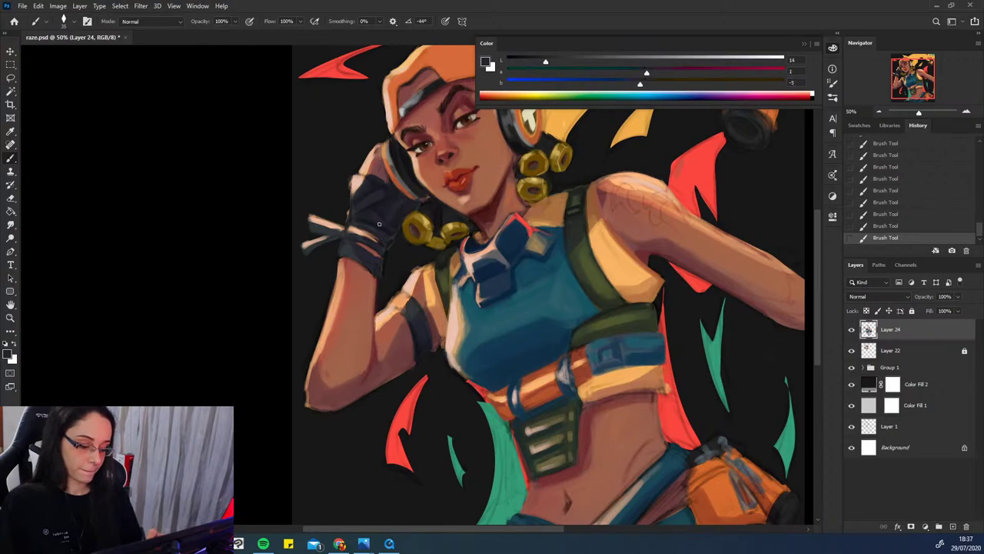
alt+click(400, 212)
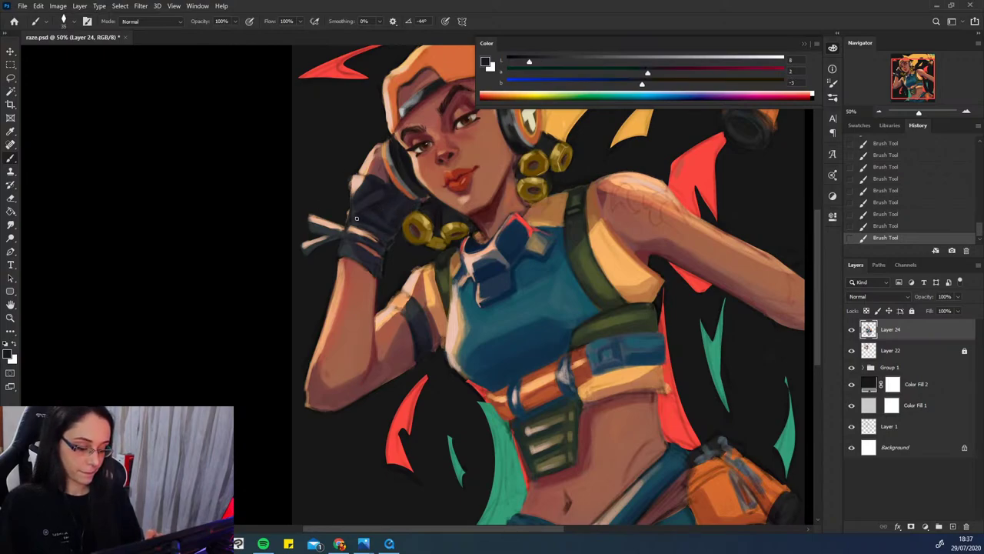
- Compare the whole painting at 25% magnification with Layer 24 hidden and shown
key(ctrl+minus)
key(ctrl+minus)
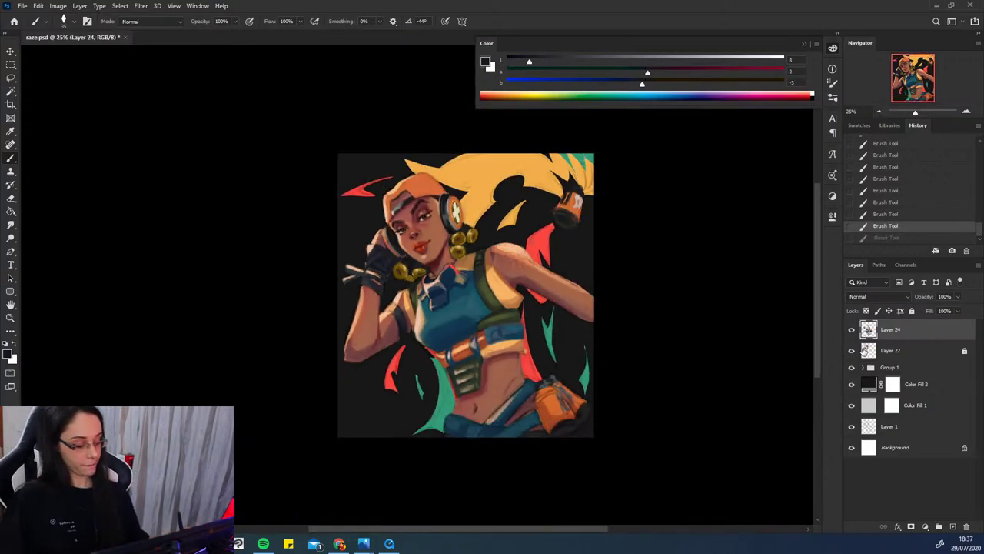
click(851, 330)
click(852, 329)
click(852, 330)
click(852, 329)
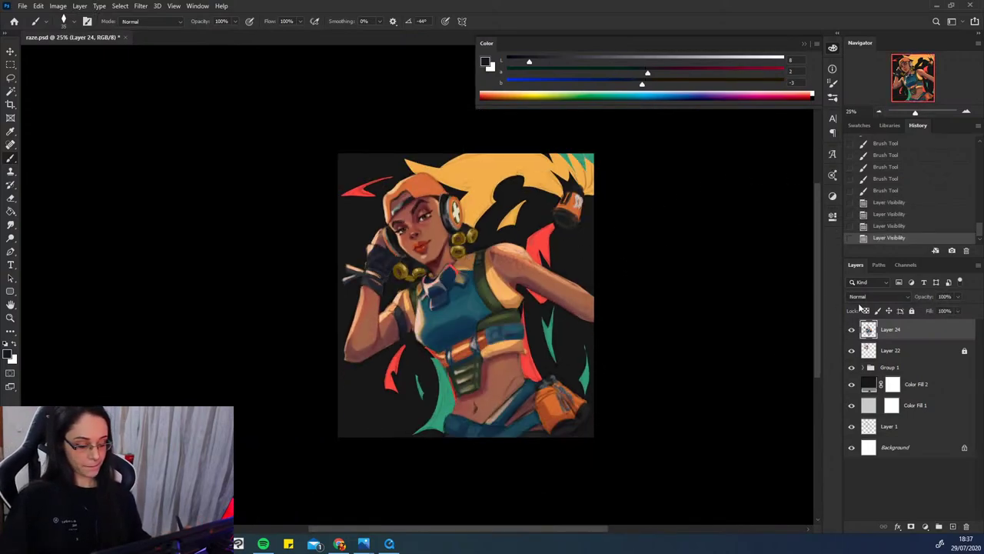
click(852, 330)
click(852, 330)
click(853, 330)
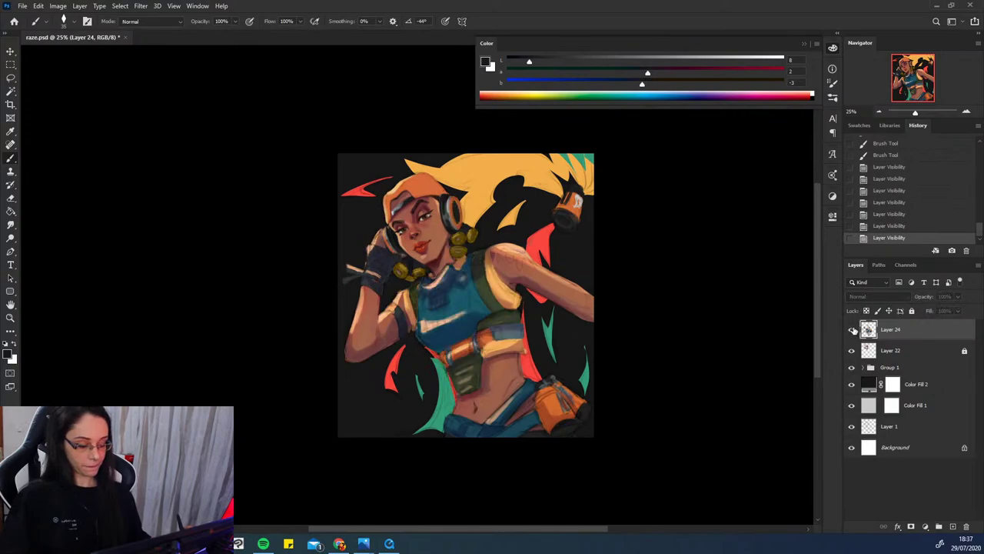
click(853, 330)
mouse_move(626, 436)
mouse_down()
mouse_move(608, 416)
mouse_move(605, 426)
mouse_up()
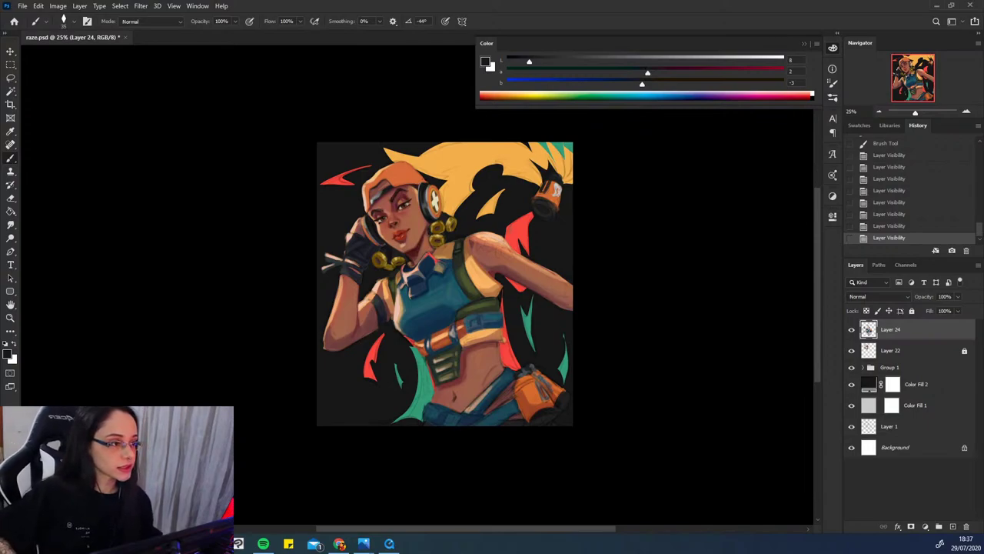
- Compare the rendering progress by hiding and showing Layer 24 and Layer 22
click(853, 330)
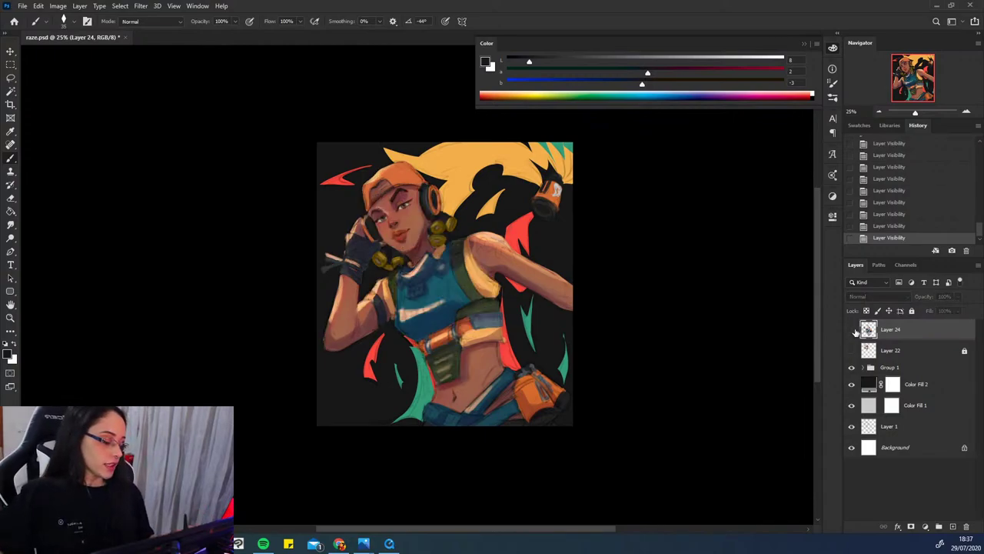
click(853, 330)
click(853, 330)
click(852, 350)
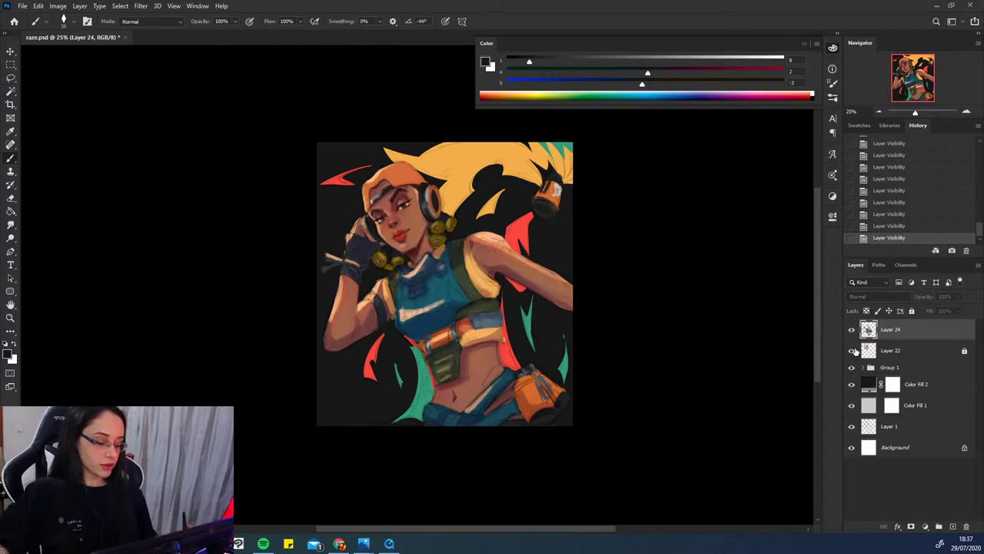
click(852, 330)
click(852, 330)
click(852, 330)
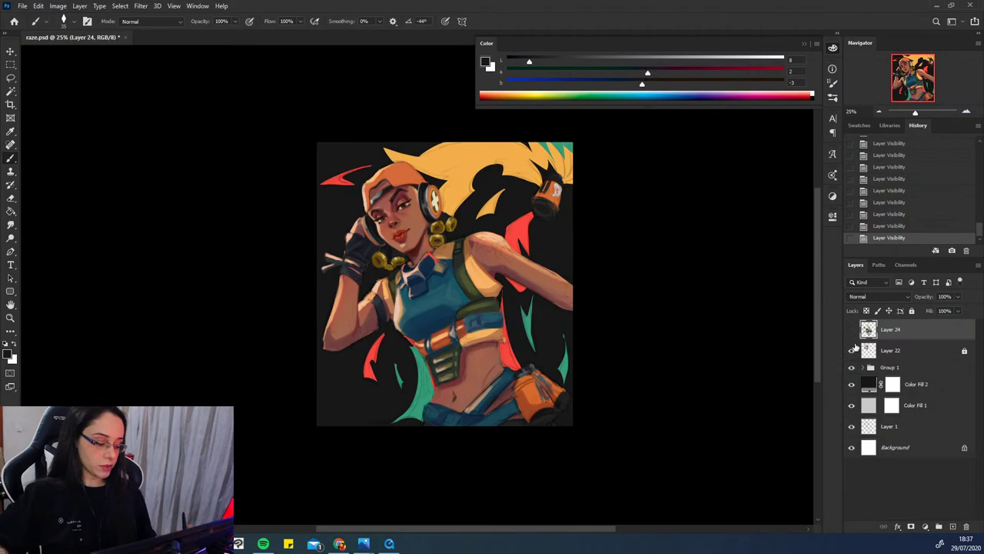
click(852, 349)
click(853, 332)
click(852, 350)
- Examine the layers inside Group 1 and compare the painting with the group hidden and shown
click(863, 367)
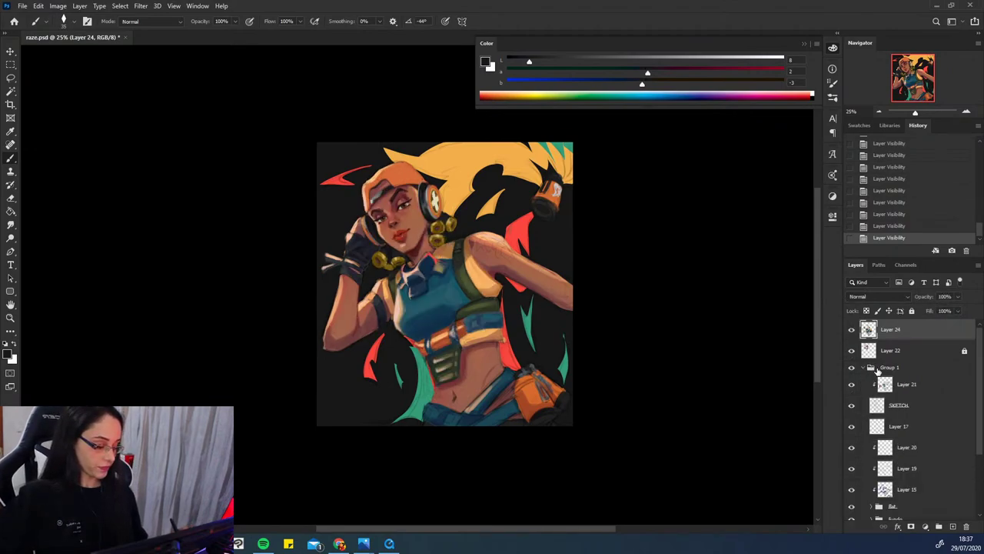
mouse_move(980, 356)
mouse_down()
mouse_move(979, 433)
mouse_move(979, 350)
mouse_up()
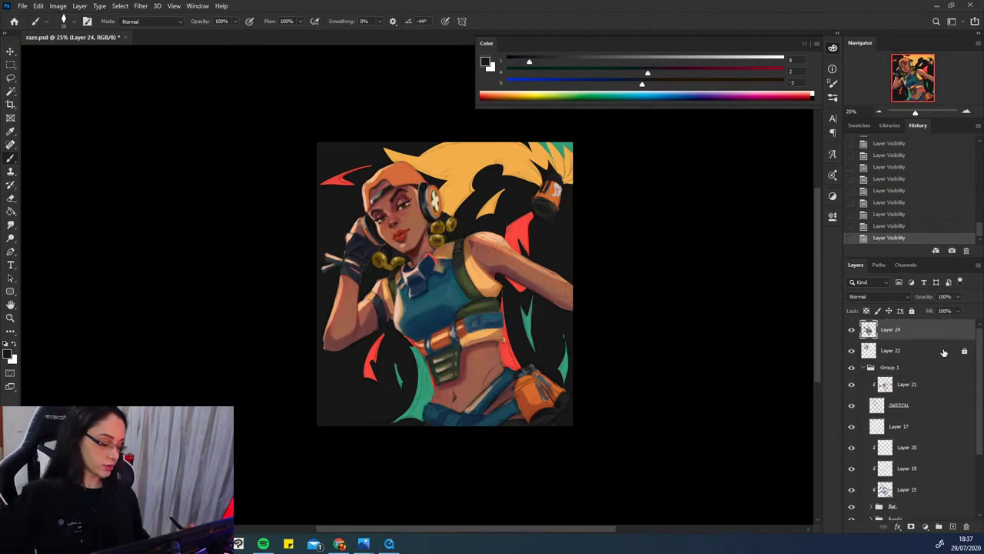
click(863, 368)
click(852, 367)
click(852, 368)
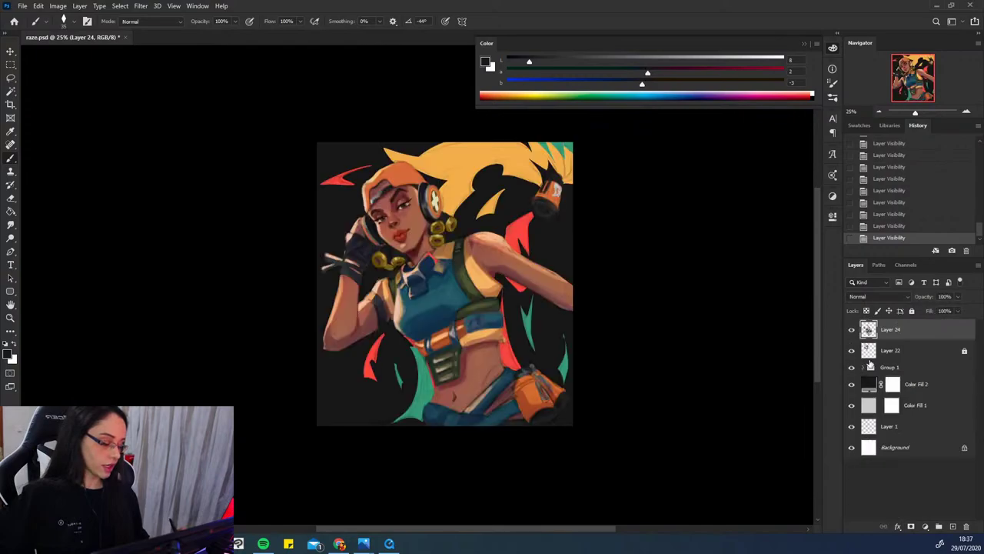
- Try stamping all visible layers into a new top layer and showing only that merged copy
click(953, 526)
key(ctrl+shift+alt+e)
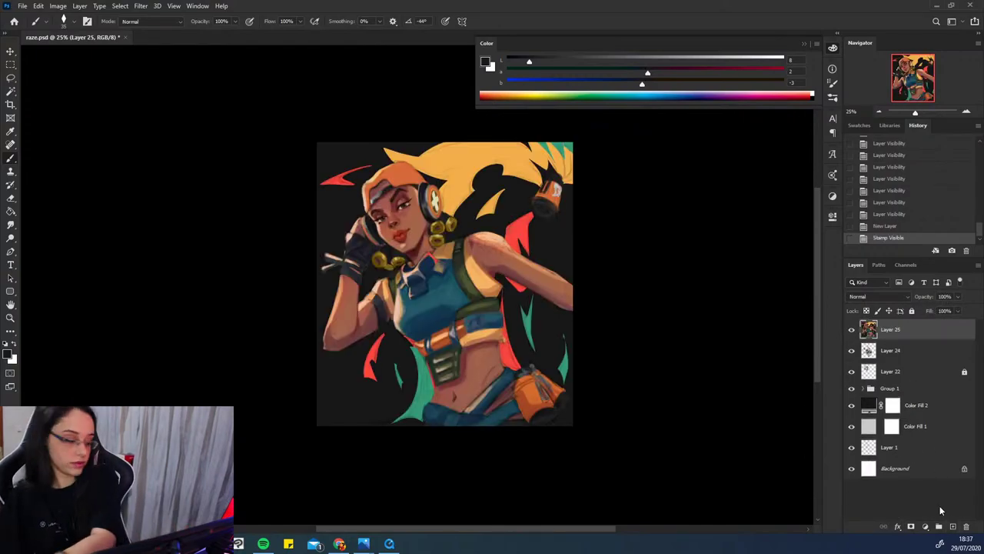
alt+click(852, 329)
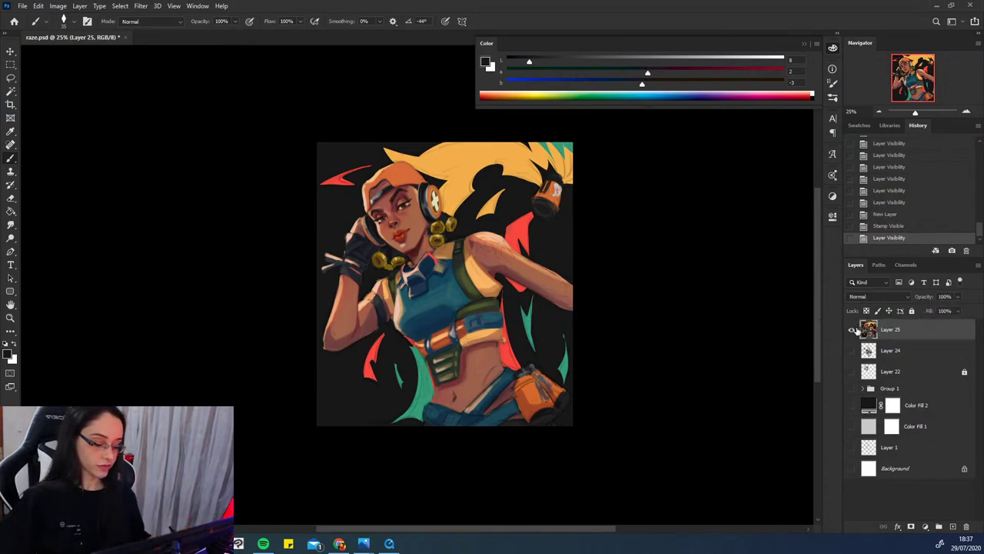
key(ctrl+z)
key(ctrl+z)
key(ctrl+z)
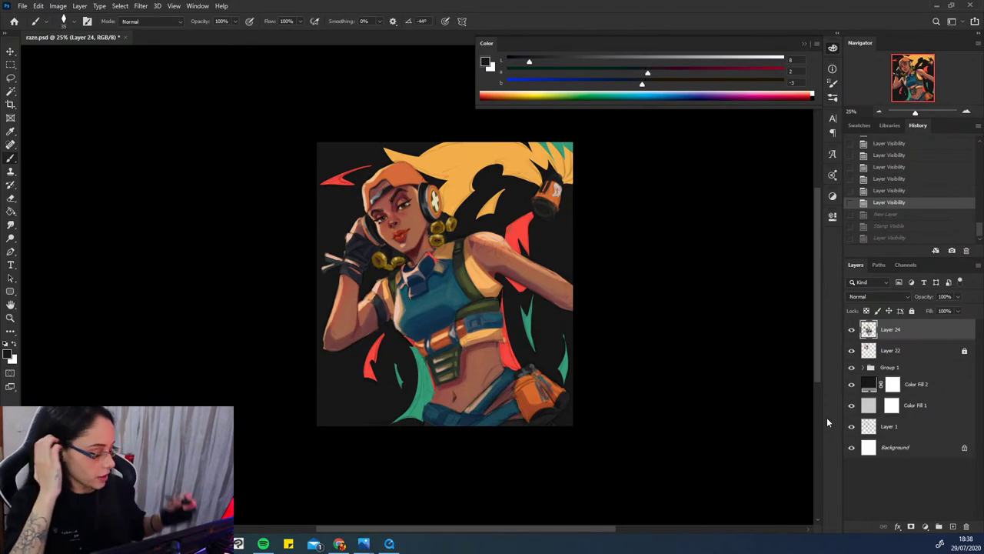
- Check the painting with Group 1 hidden and shown, and examine the figure at 33.33% and 50% magnification
click(851, 367)
click(851, 368)
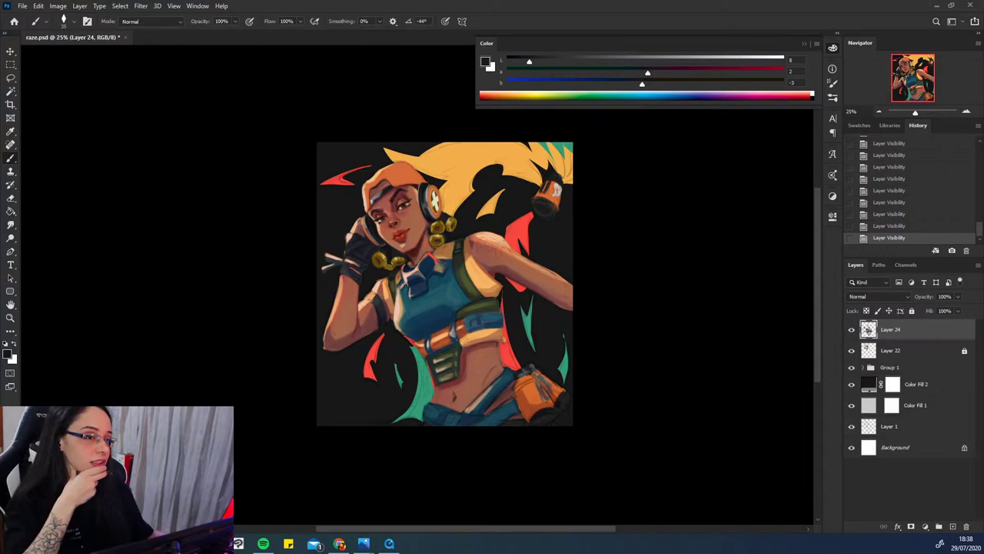
click(967, 111)
click(967, 111)
drag(926, 84, 926, 80)
click(879, 112)
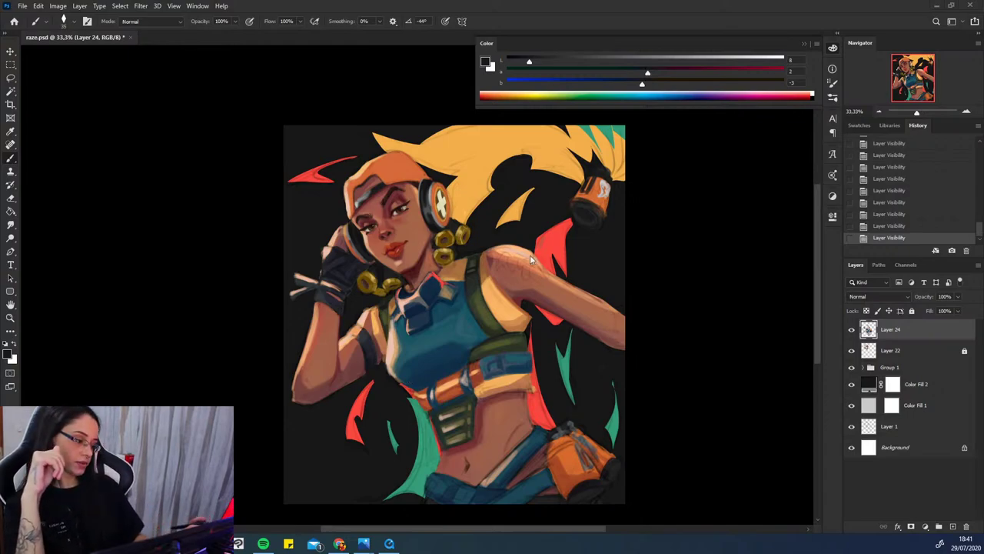
click(882, 111)
click(966, 113)
click(966, 113)
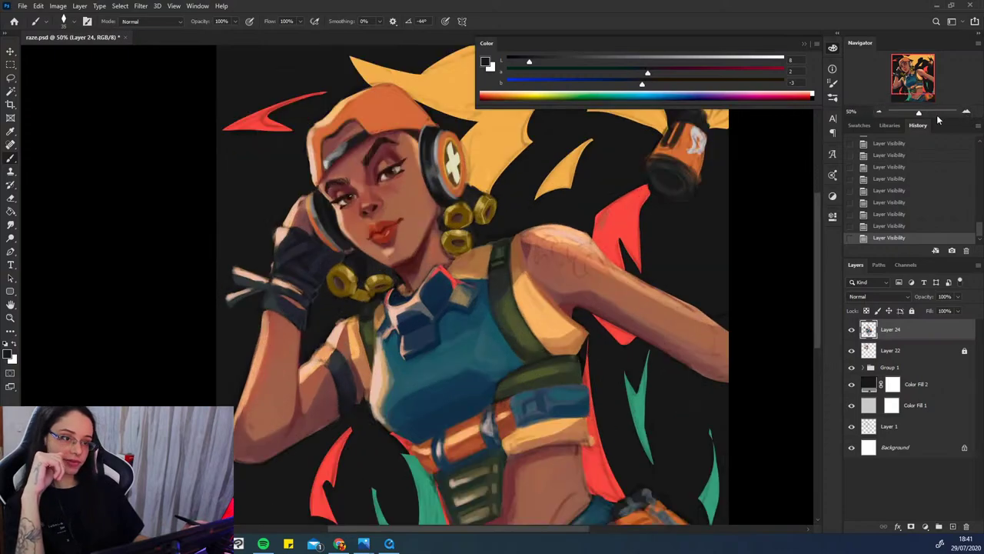
click(879, 112)
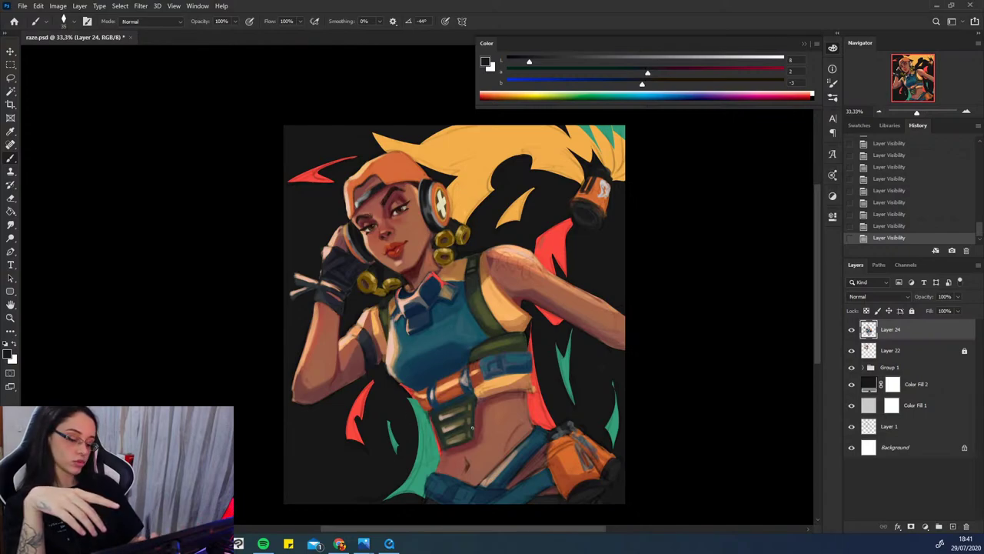
- Preview the painting's values in grayscale with the Dot Gain 20% color proof
key(ctrl+y)
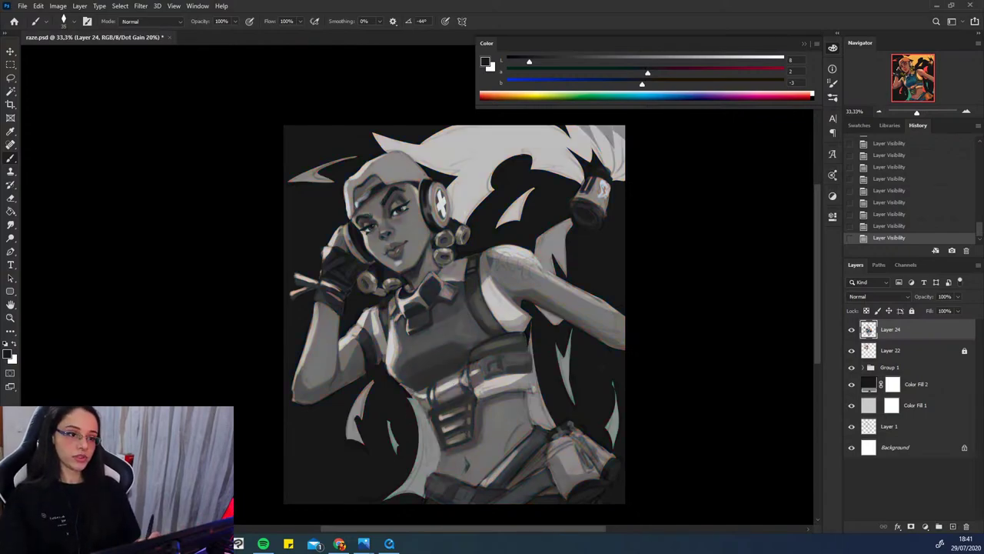
- Compare the painting's values in the Dot Gain 20% grayscale proof with its full-color view
key(ctrl+y)
key(ctrl+y)
key(ctrl+y)
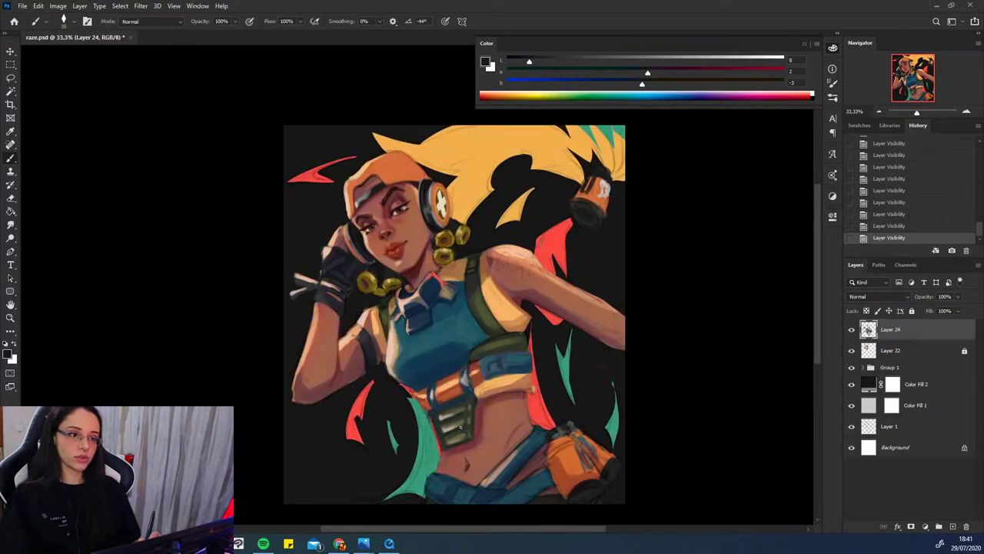
key(ctrl+y)
key(ctrl+y)
key(ctrl+y)
key(ctrl+y)
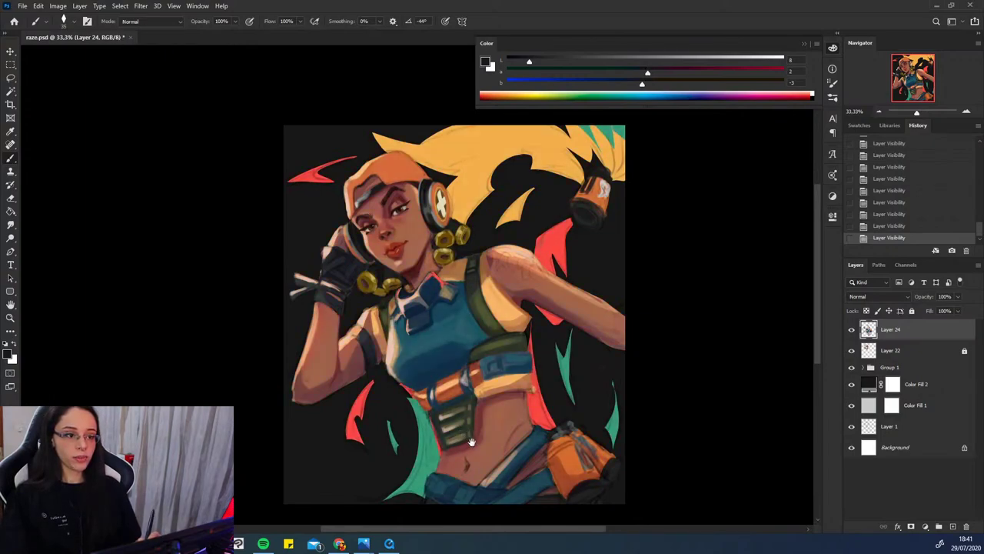
drag(471, 443, 476, 415)
key(ctrl+y)
key(ctrl+y)
key(ctrl+y)
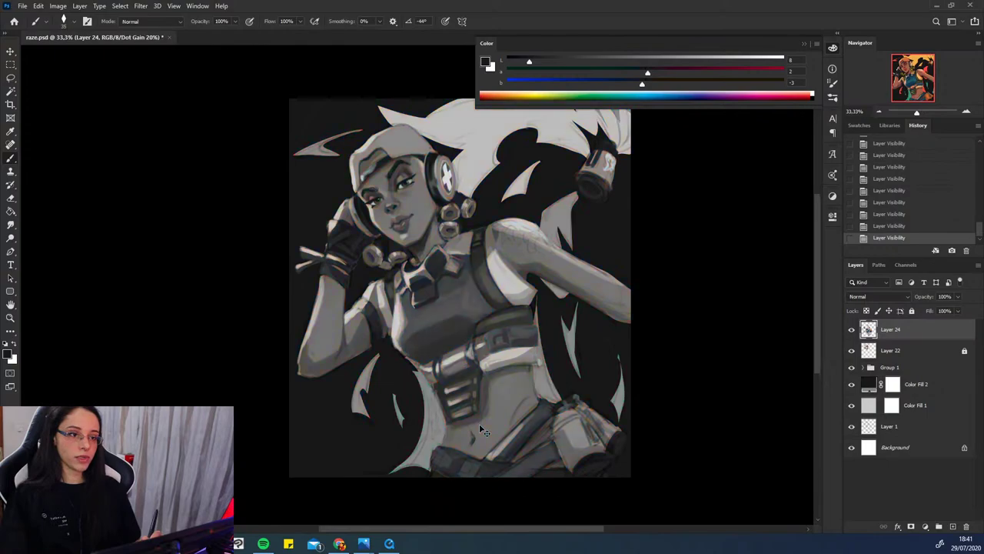
scroll(477, 396, up, 1)
key(ctrl+y)
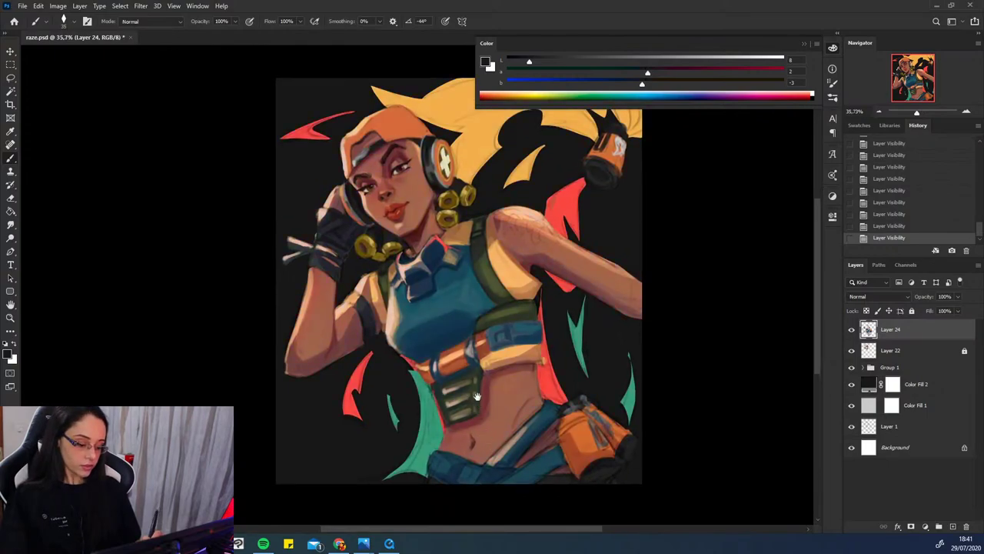
- Repaint the navel with a dark brown sampled from it, working at 50% magnification
drag(476, 396, 474, 384)
click(966, 112)
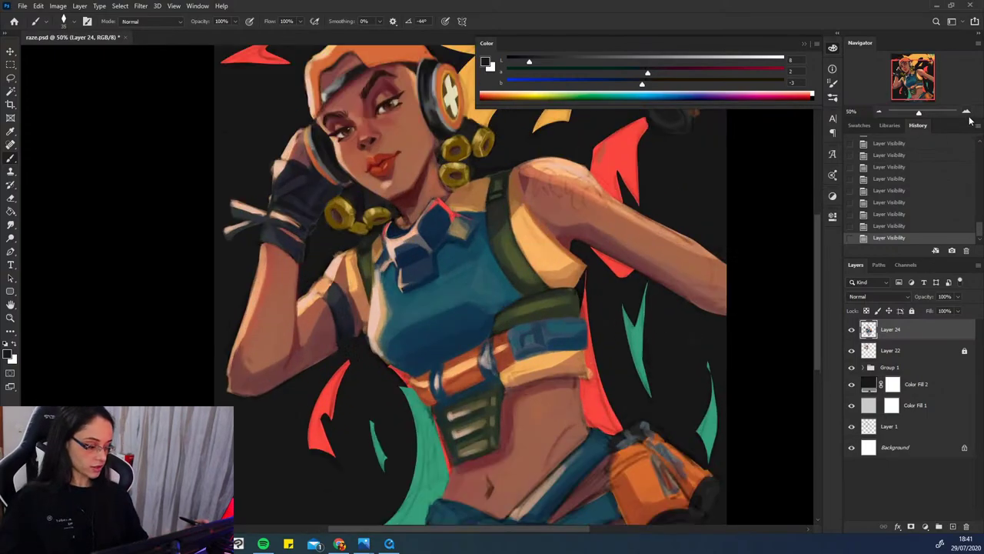
click(966, 111)
click(879, 112)
drag(532, 417, 537, 370)
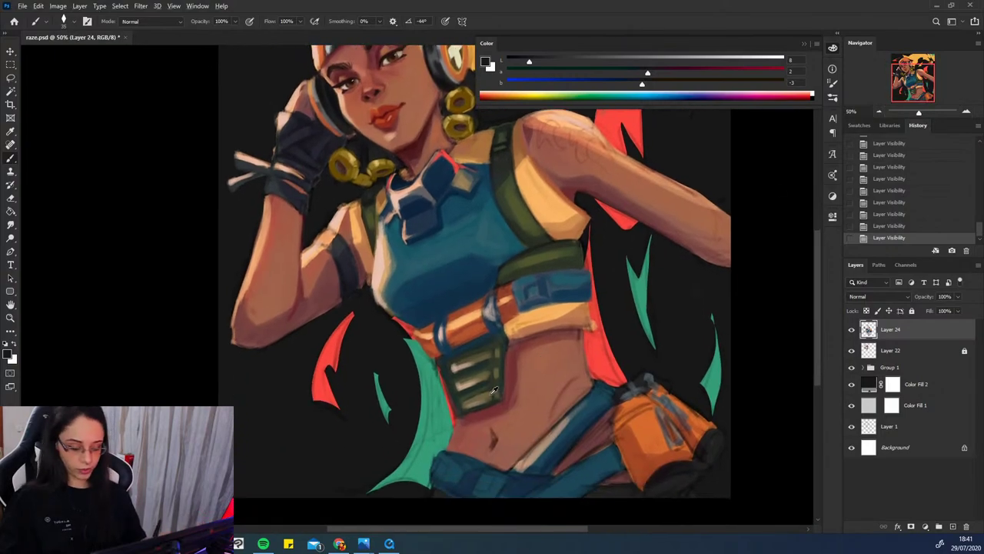
alt+click(492, 439)
drag(494, 433, 495, 444)
drag(492, 432, 492, 446)
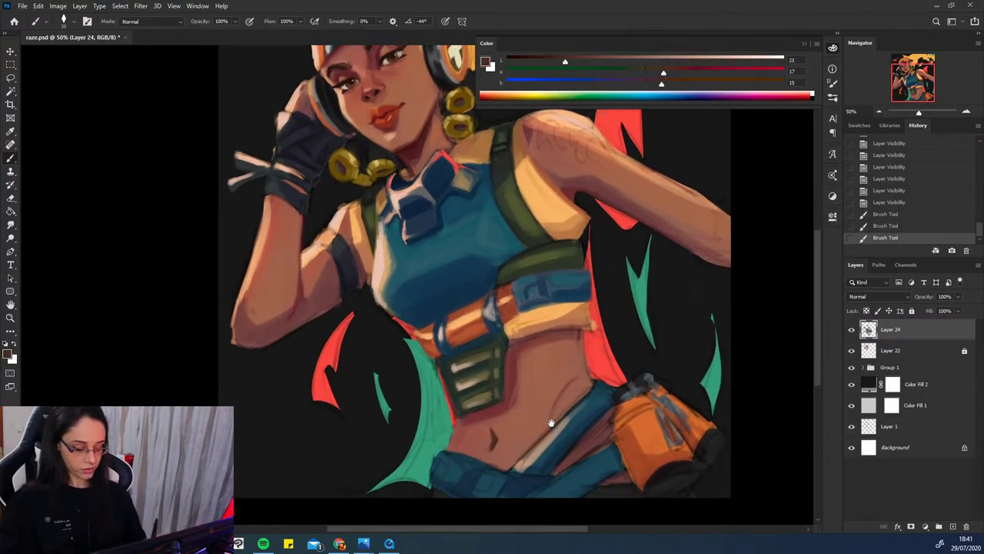
- Refine the upper blue waistband strap across the hip with sampled dark blue, trimming its light edge stripe
drag(550, 423, 543, 350)
alt+click(577, 339)
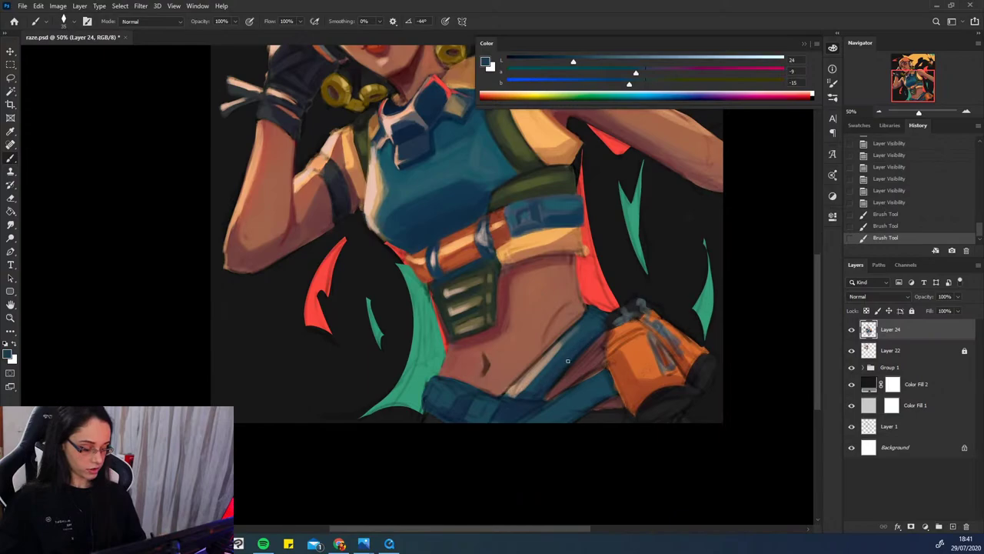
mouse_move(529, 389)
mouse_down()
mouse_move(579, 321)
mouse_move(513, 386)
mouse_up()
alt+click(524, 379)
key(ctrl+z)
mouse_move(557, 343)
mouse_down()
mouse_move(514, 386)
mouse_move(529, 367)
mouse_up()
alt+click(586, 316)
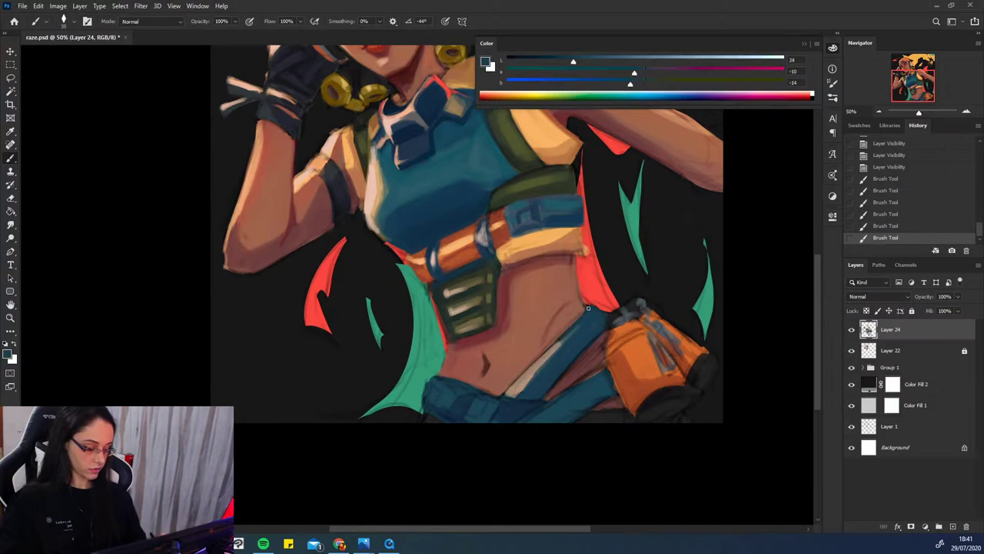
drag(600, 317, 581, 336)
- Smooth the lower blue strap beside the orange pouch and clean up the edges of the gap between the straps
alt+click(579, 402)
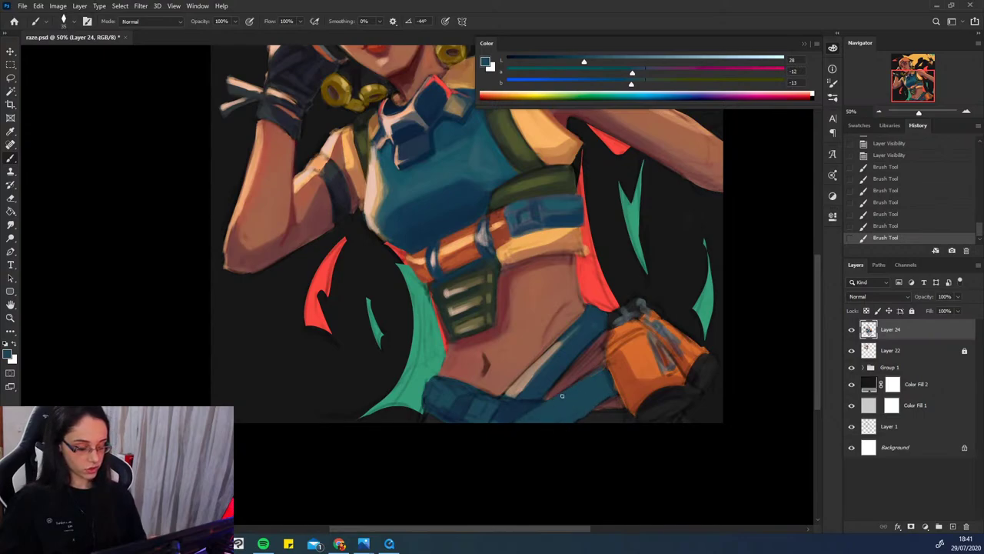
click(592, 369)
alt+click(569, 363)
drag(569, 365, 552, 390)
alt+click(506, 415)
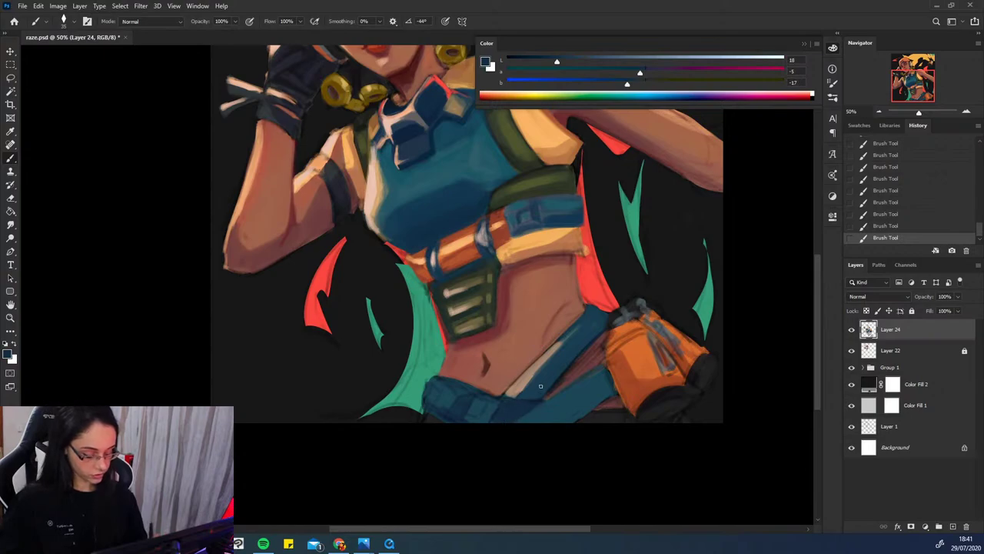
- Paint a muted grey-teal highlight on the outer waistband panel and shape its edges with sampled blues
drag(522, 359, 506, 276)
alt+click(450, 320)
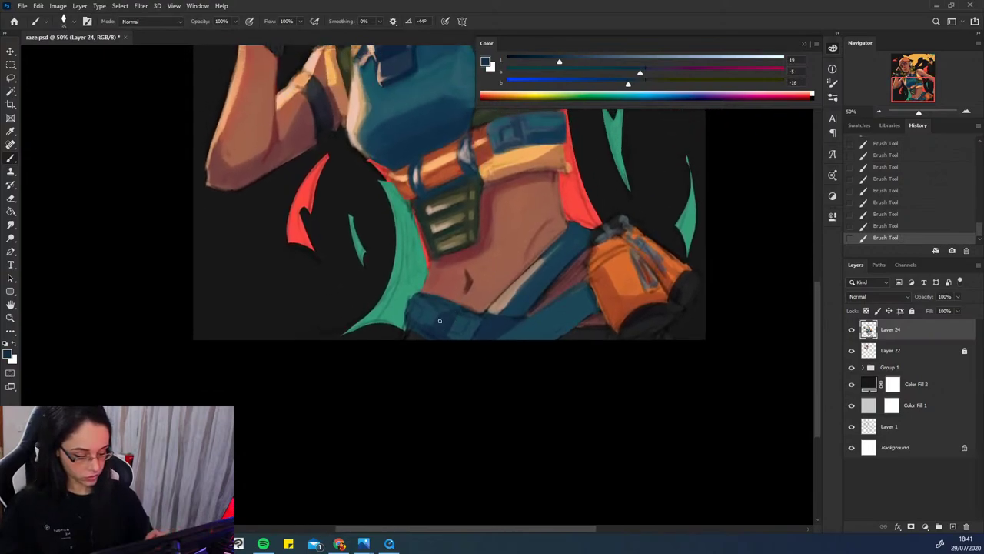
alt+click(439, 321)
drag(404, 120, 398, 160)
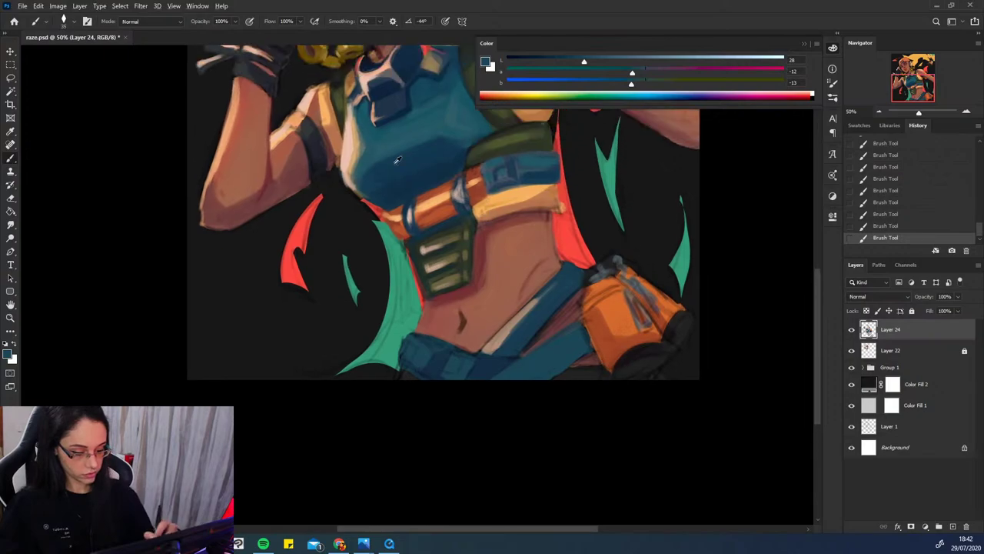
alt+click(368, 147)
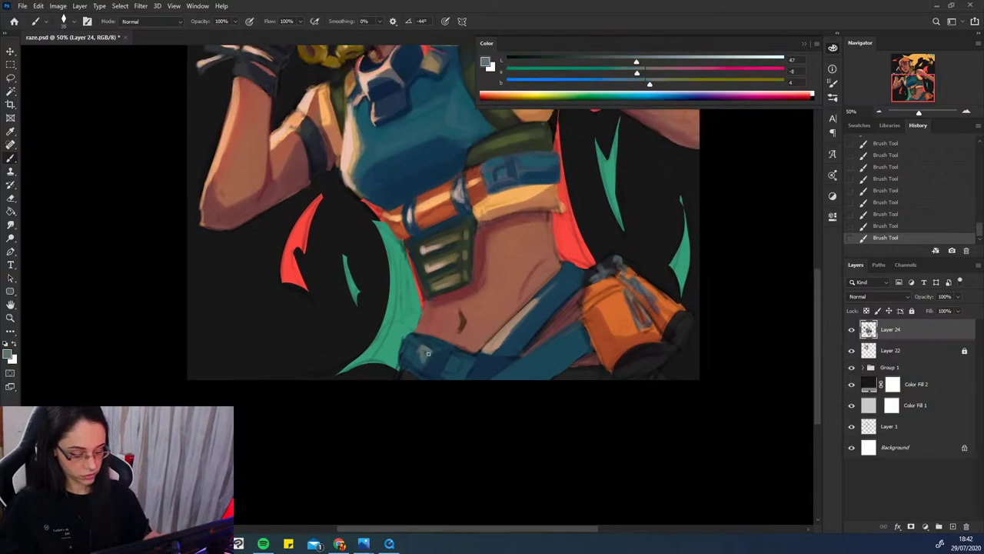
mouse_move(428, 353)
mouse_down()
mouse_move(419, 358)
mouse_move(433, 346)
mouse_move(444, 356)
mouse_up()
alt+click(427, 363)
alt+click(411, 356)
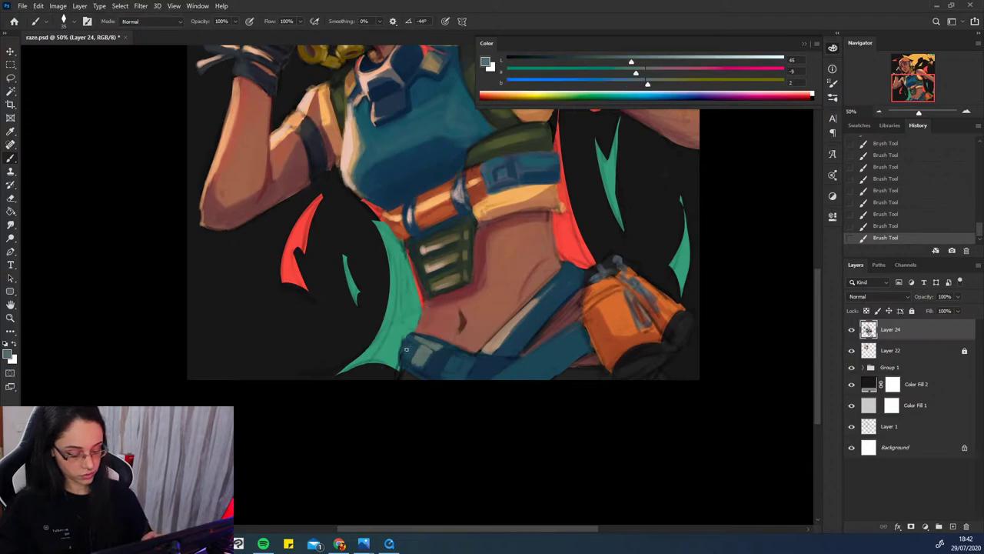
alt+click(412, 347)
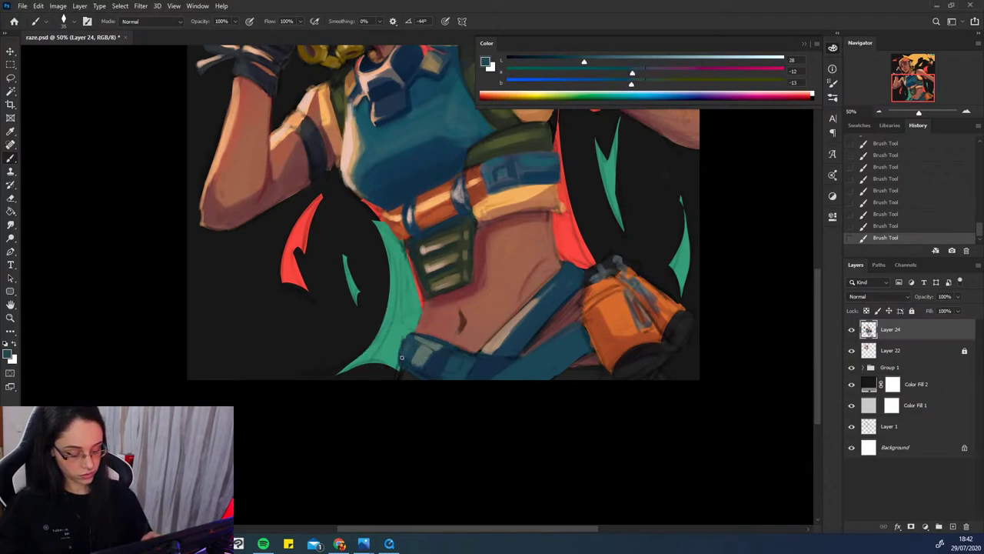
alt+click(410, 366)
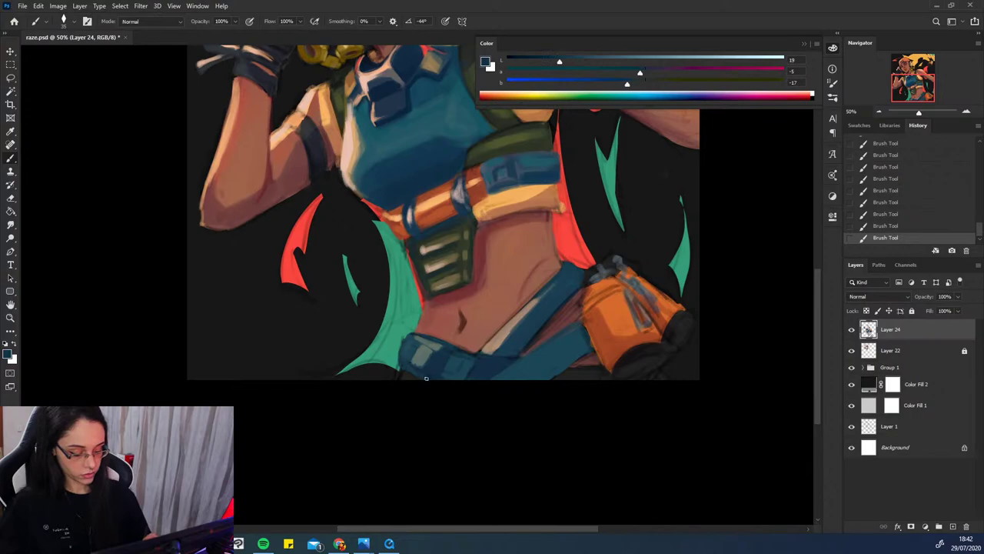
- Paint a grey-teal highlight on the second waistband panel and define the surrounding folds with dark blue
alt+click(407, 361)
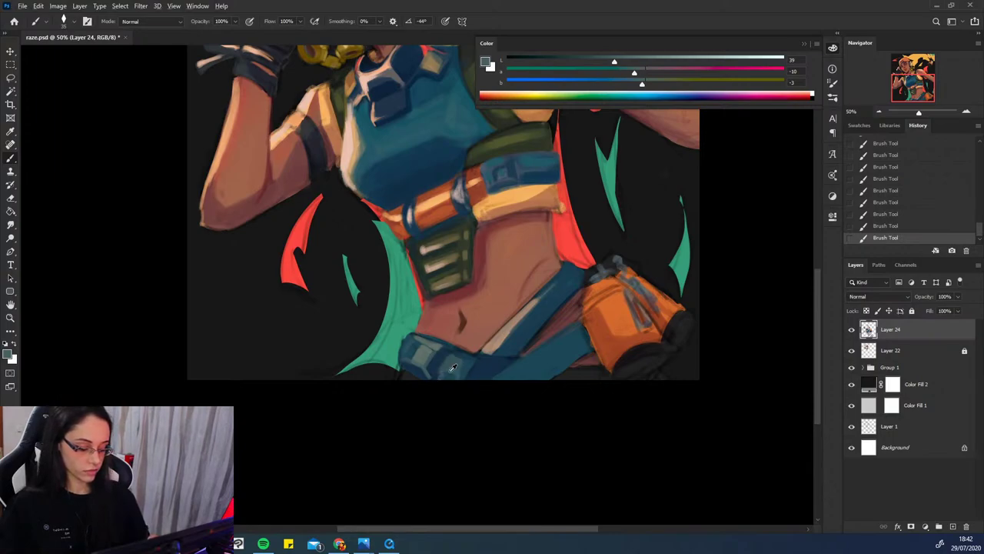
alt+click(451, 368)
alt+click(444, 376)
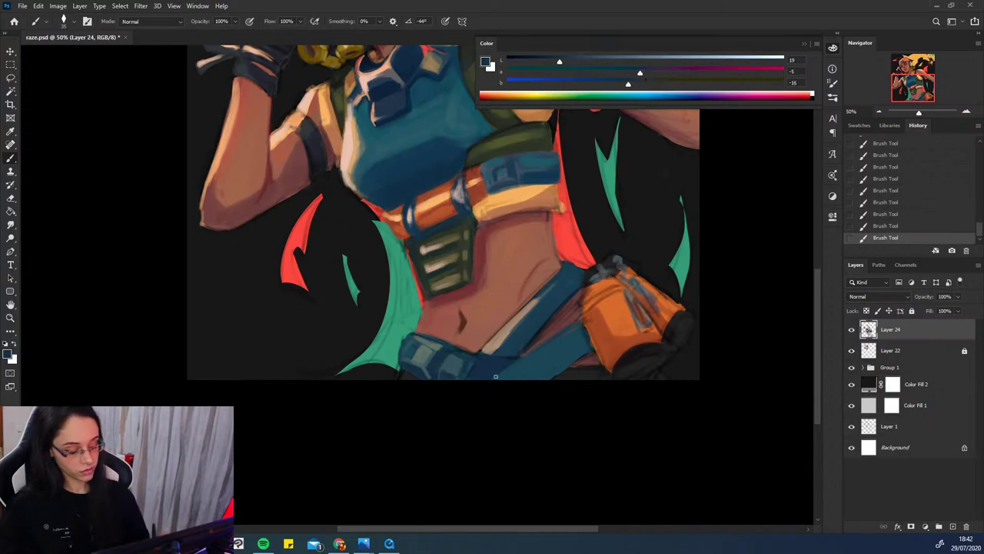
alt+click(471, 366)
alt+click(477, 370)
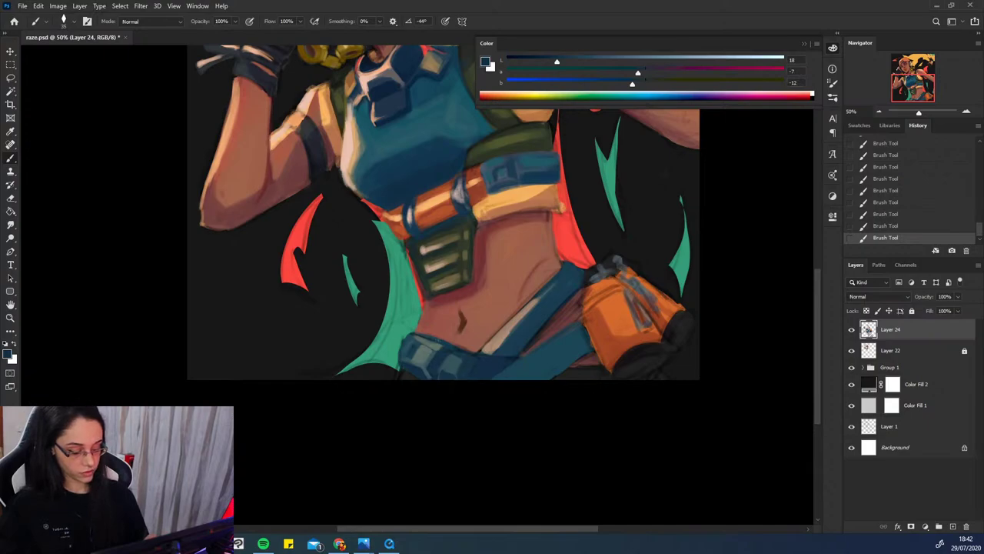
scroll(404, 327, down, 2)
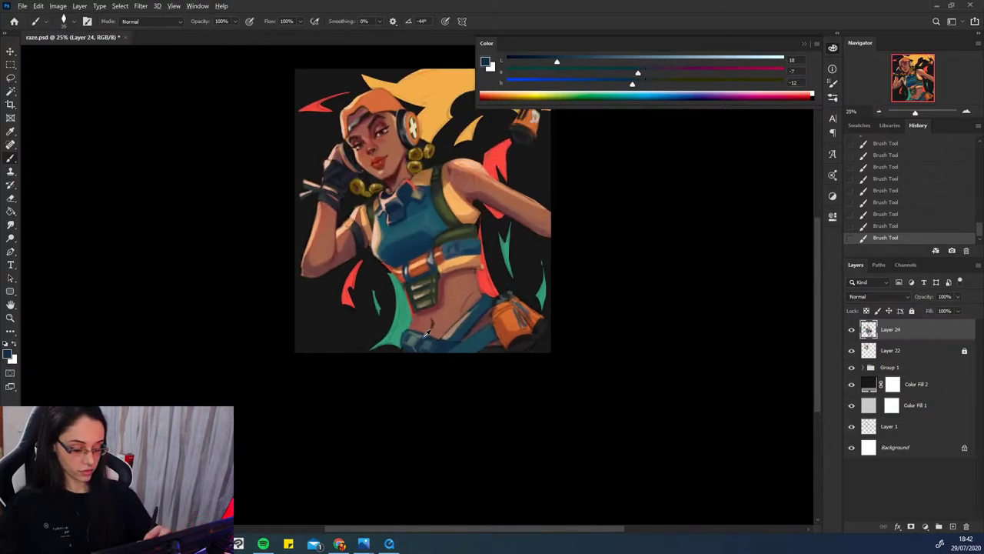
alt+click(425, 333)
key(ctrl+z)
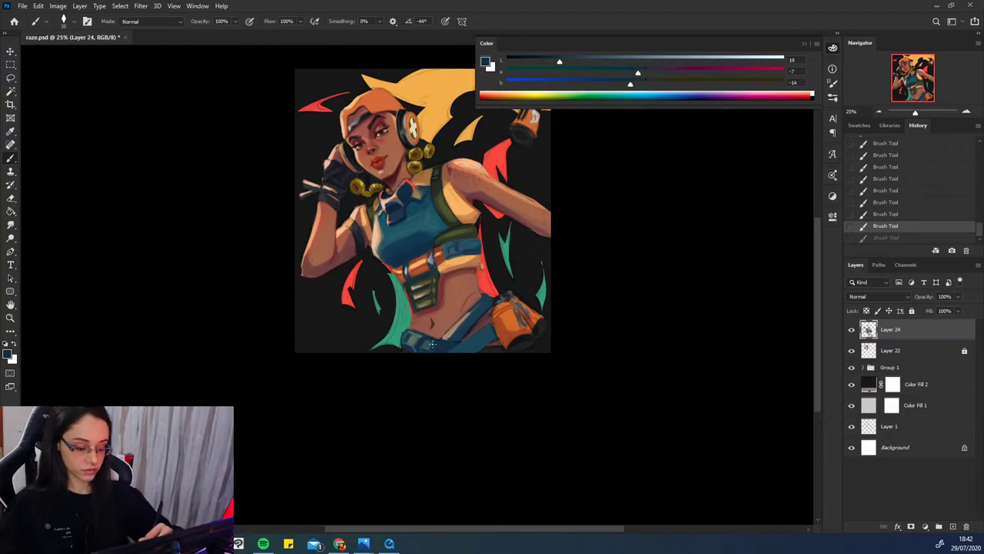
- Add pale pink highlights to the waistband panels using the light tone sampled from the top's edge
alt+click(394, 208)
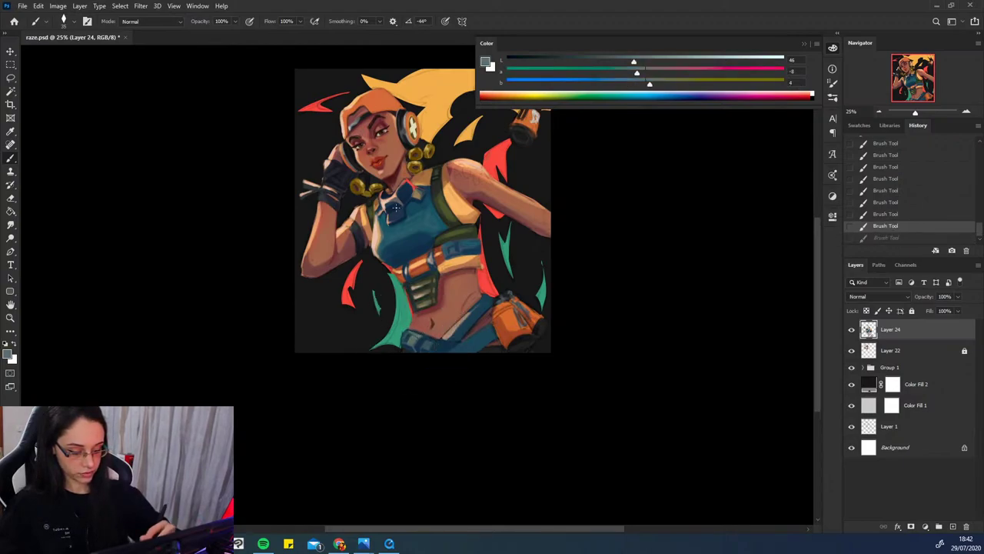
alt+click(375, 233)
drag(412, 335, 423, 349)
key(])
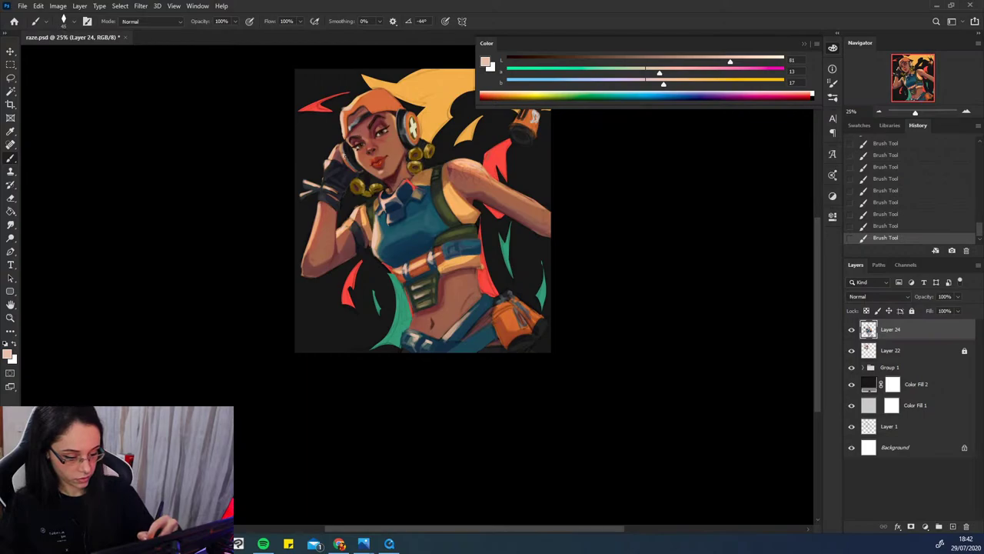
key(ctrl+z)
key(ctrl+shift+z)
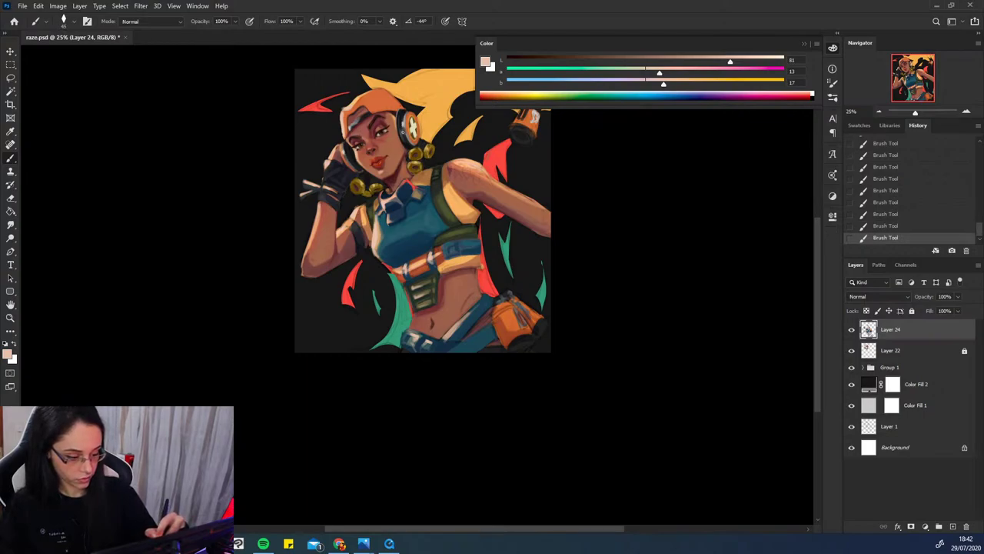
- Add small pale pink highlights to the green strap and blue belt pouch under the chest, comparing with and without them
drag(408, 137, 406, 120)
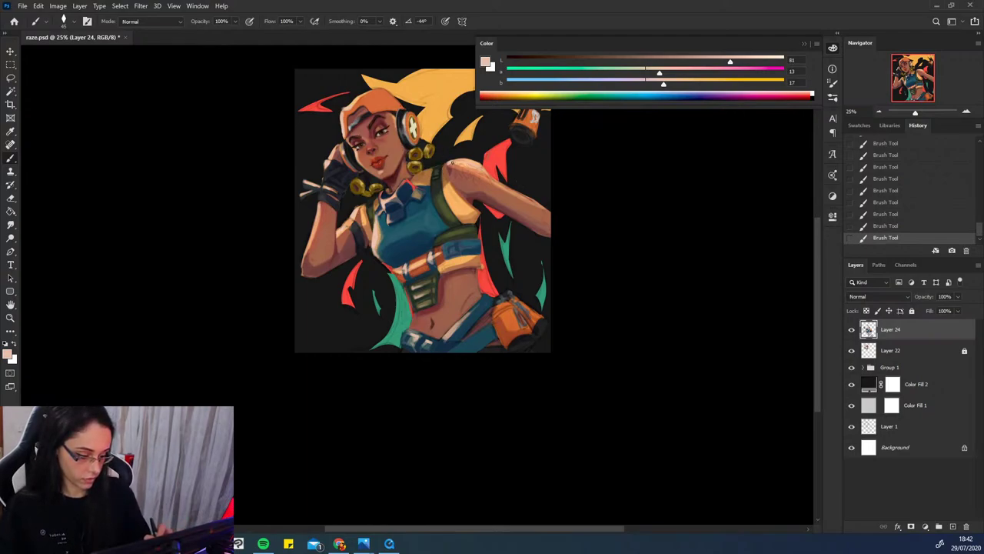
key(ctrl+z)
mouse_move(450, 234)
mouse_down()
mouse_move(472, 231)
mouse_move(453, 231)
mouse_up()
key(ctrl+z)
key(ctrl+z)
key(ctrl+z)
key(ctrl+z)
key(ctrl+z)
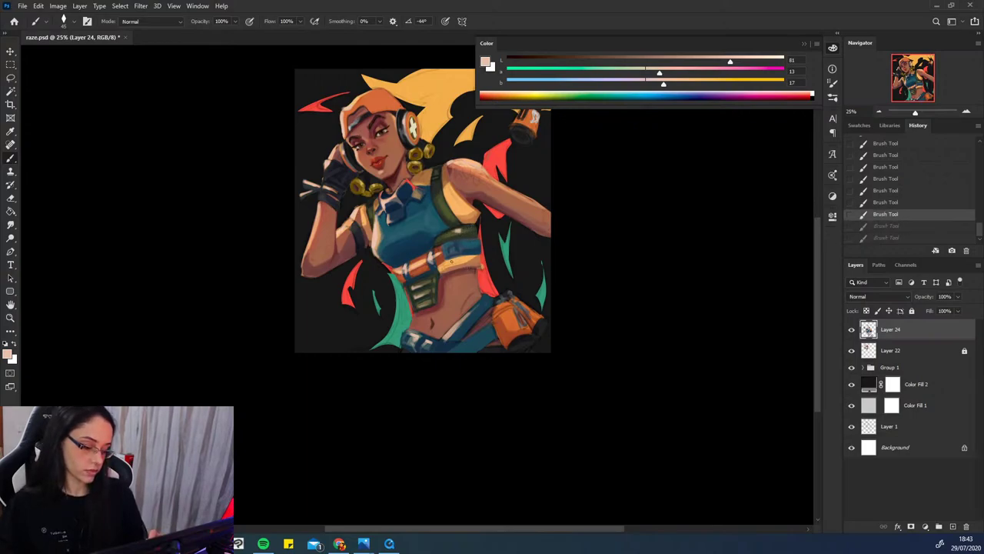
key(ctrl+shift+z)
key(ctrl+shift+z)
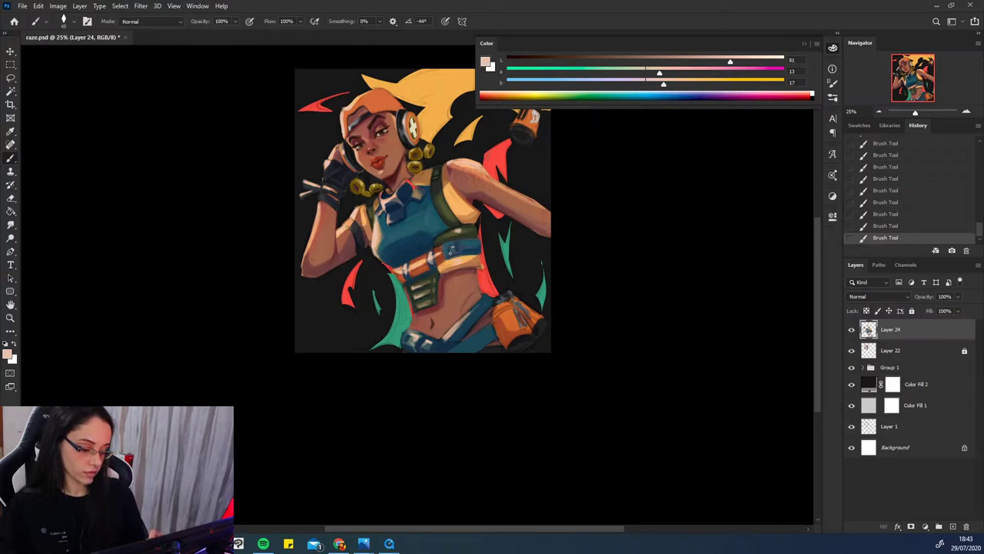
key(ctrl+z)
key(ctrl+z)
drag(538, 217, 544, 215)
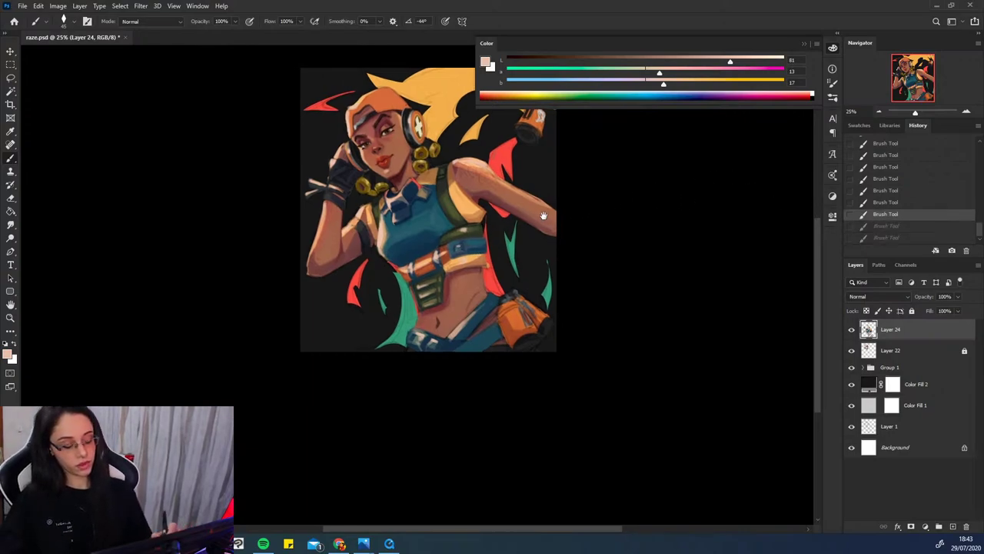
key(ctrl+shift+z)
key(ctrl+shift+z)
key(ctrl+z)
key(ctrl+shift+z)
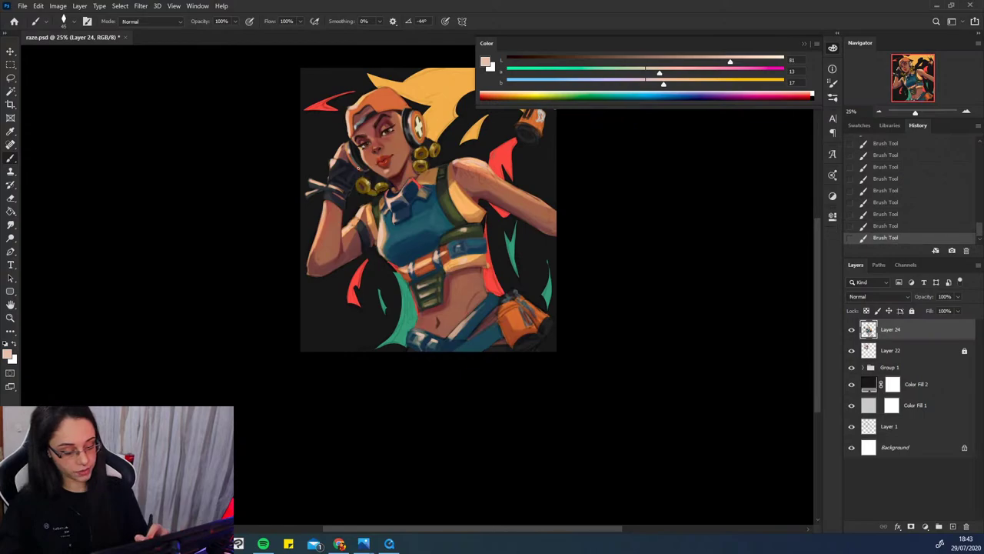
- Compare the painting with Layer 24 and Layer 22 hidden and shown
click(851, 350)
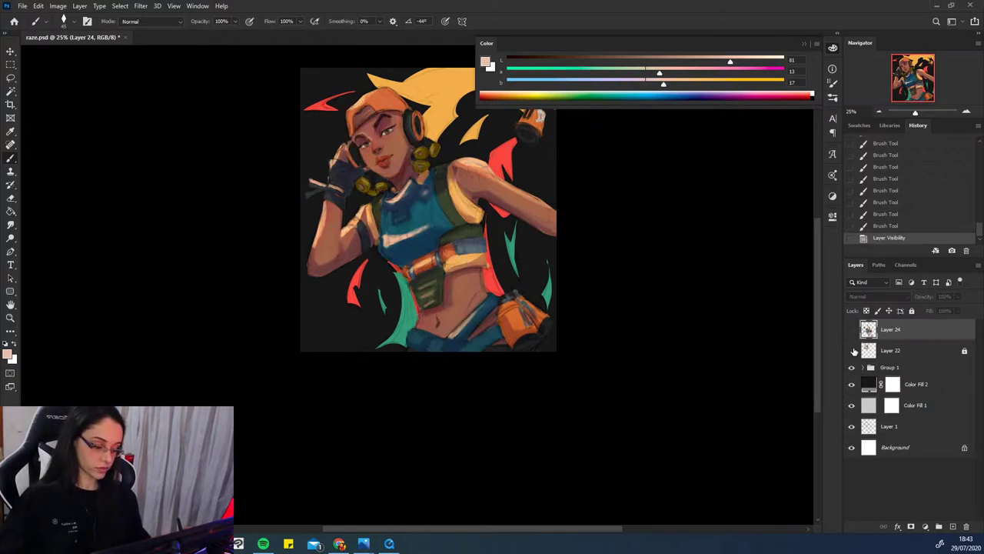
click(852, 351)
click(851, 351)
click(851, 351)
click(851, 351)
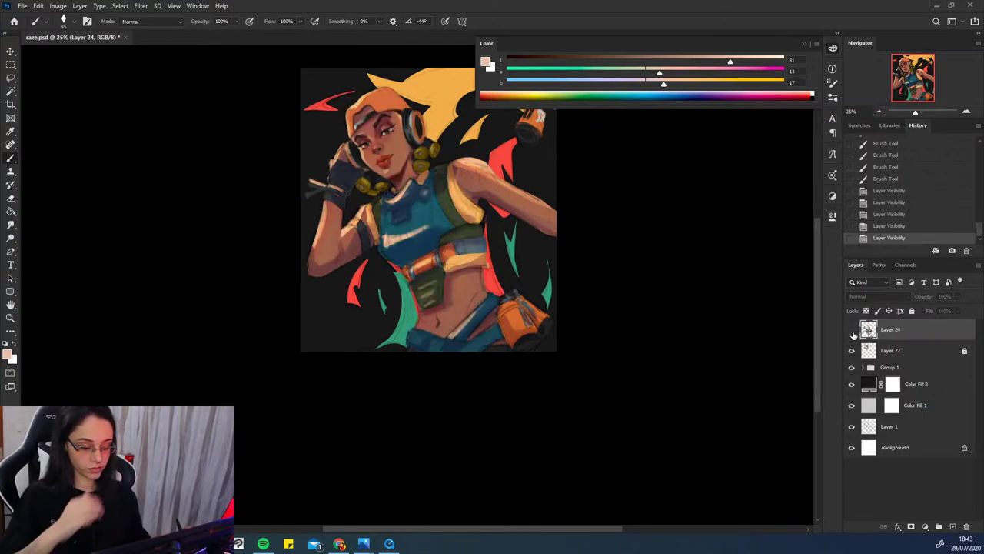
click(851, 351)
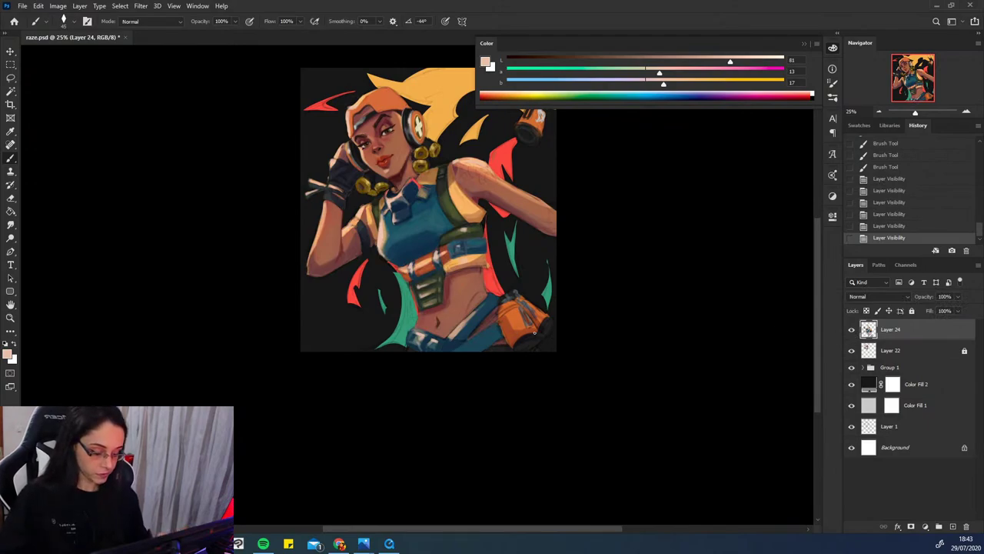
- Paint the lower edge of the orange hip pouch with near-black and dark grey tones sampled from its base and the background
alt+click(527, 331)
click(529, 332)
alt+click(535, 336)
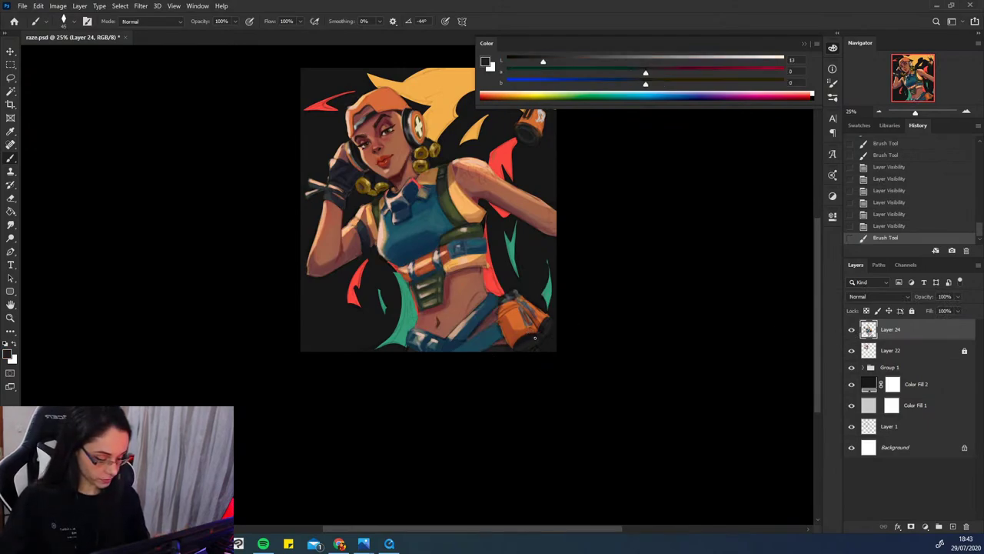
click(527, 340)
click(528, 339)
alt+click(529, 339)
click(530, 337)
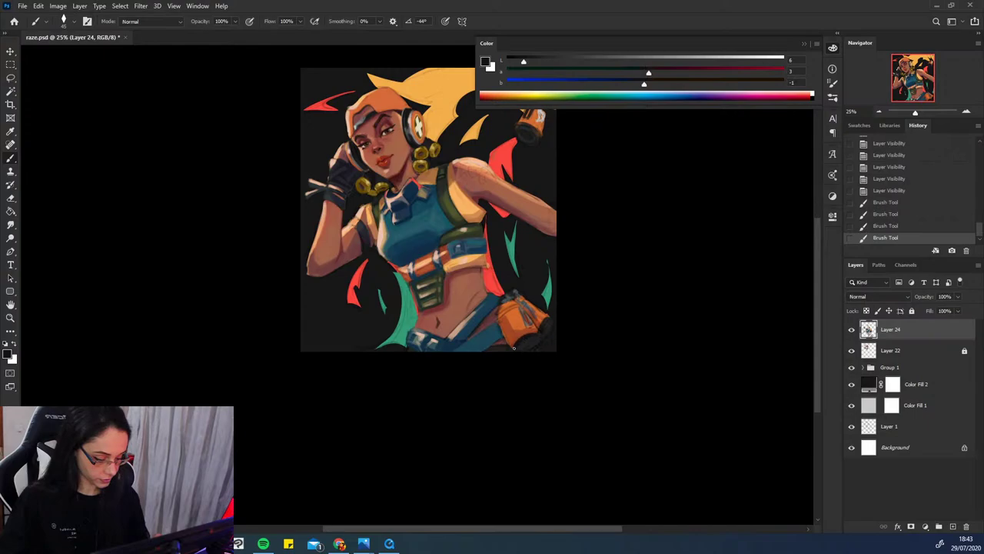
- Build up the pouch's near-black base and clean its outline with the sampled dark background grey
click(530, 336)
click(529, 337)
click(526, 339)
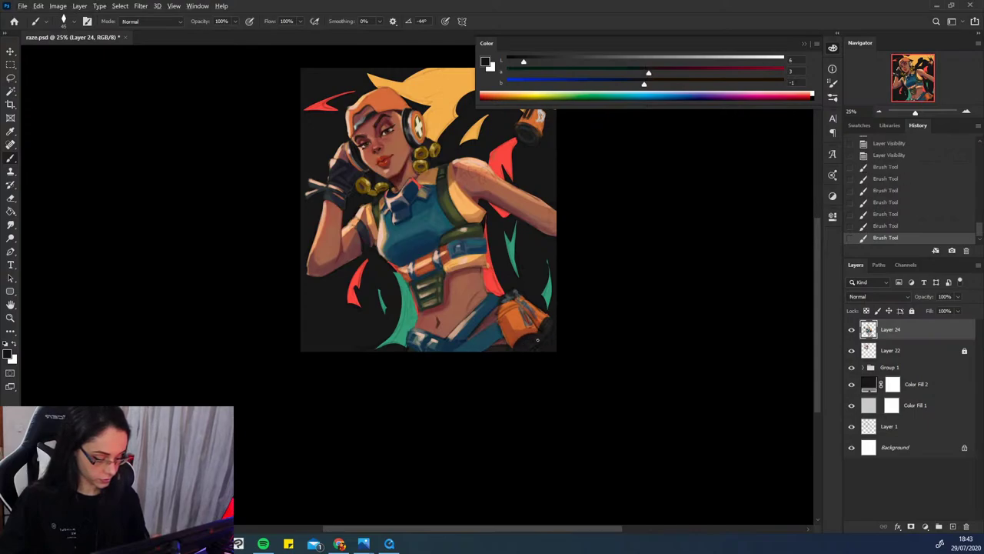
click(538, 339)
alt+click(534, 338)
click(530, 339)
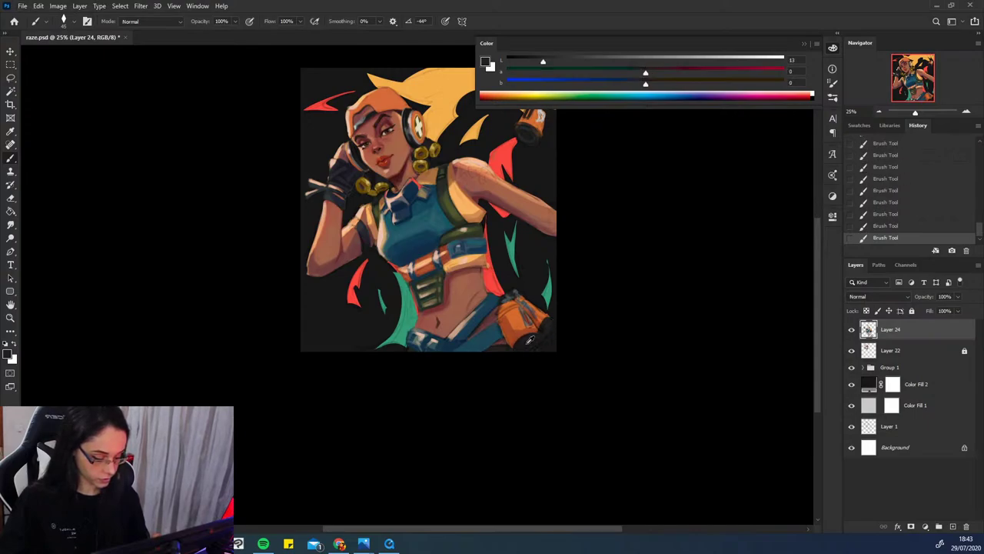
alt+click(531, 339)
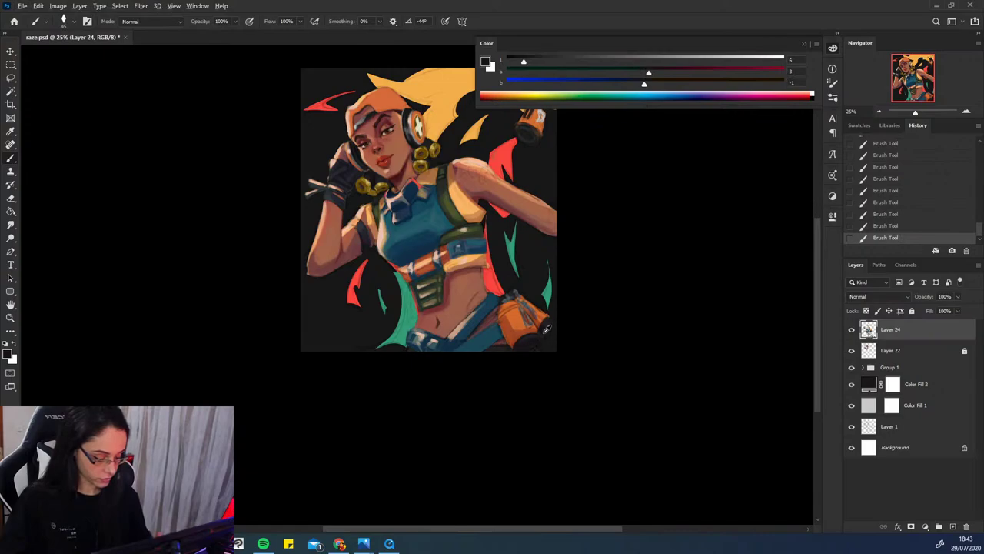
alt+click(544, 335)
- Add light orange highlights along the pouch's edge using the sampled orange brightened to lightness 76
alt+click(510, 293)
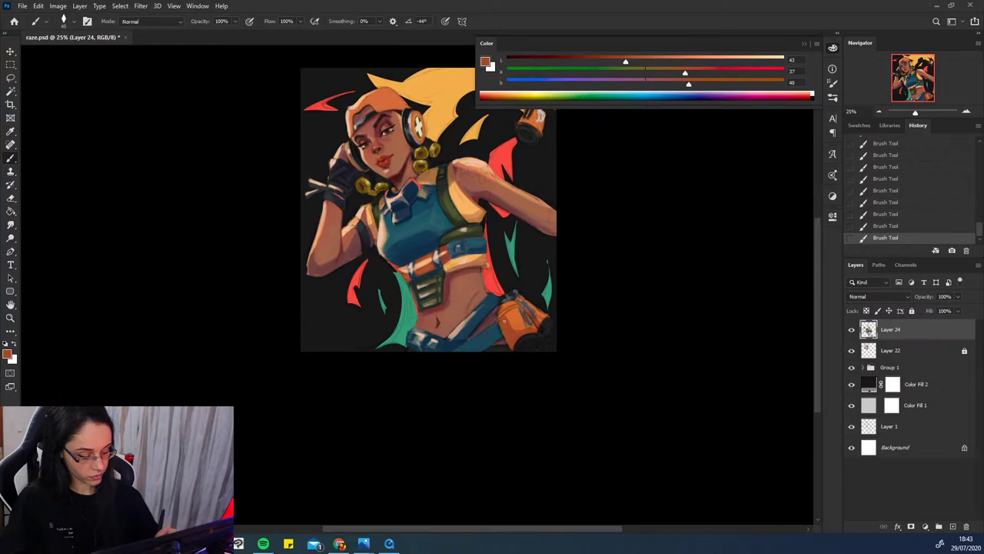
alt+click(500, 316)
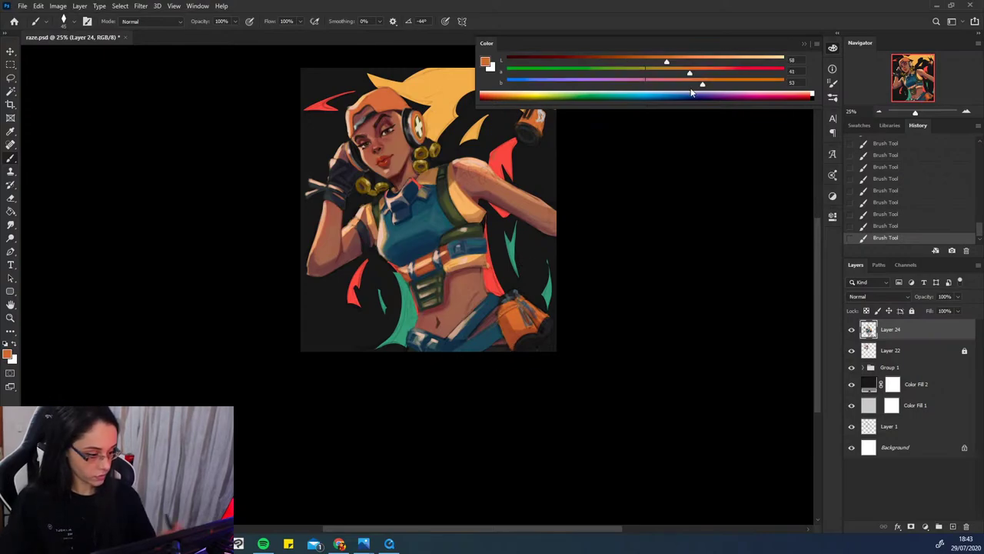
click(696, 63)
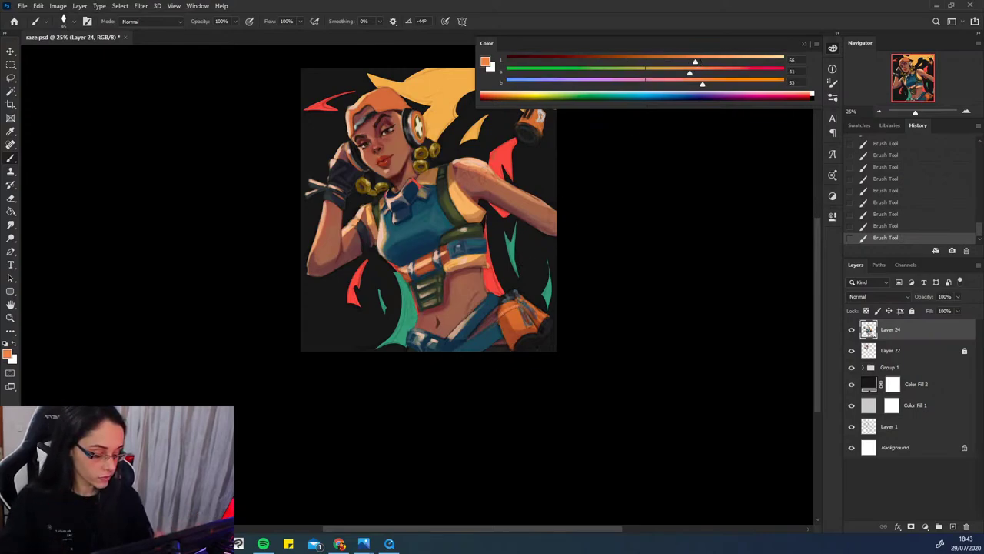
key(ctrl+z)
key(ctrl+z)
key(ctrl+z)
click(716, 61)
drag(501, 313, 506, 311)
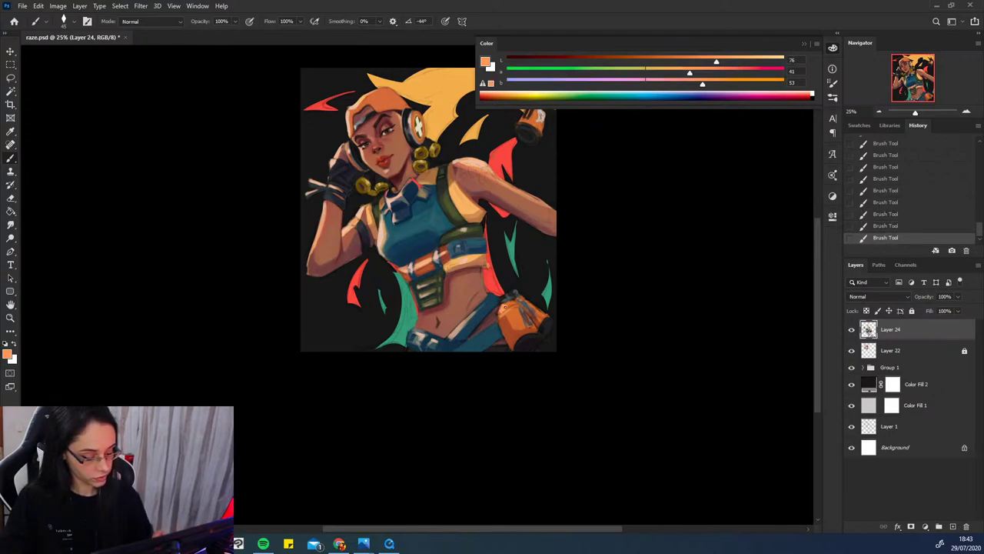
drag(512, 329, 526, 332)
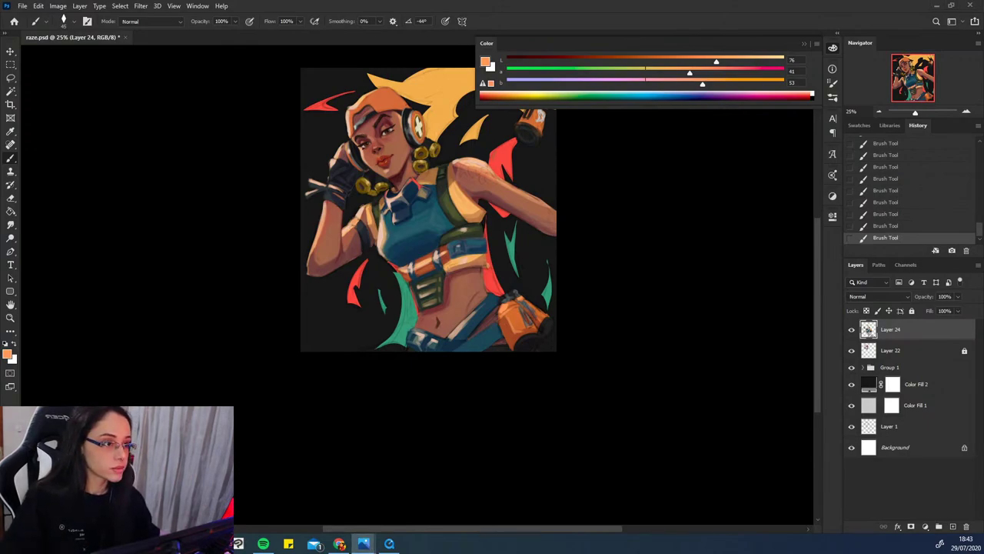
- Reshape the grey collar at the pouch's top with its sampled grey and the dark background tone
key(ctrl+plus)
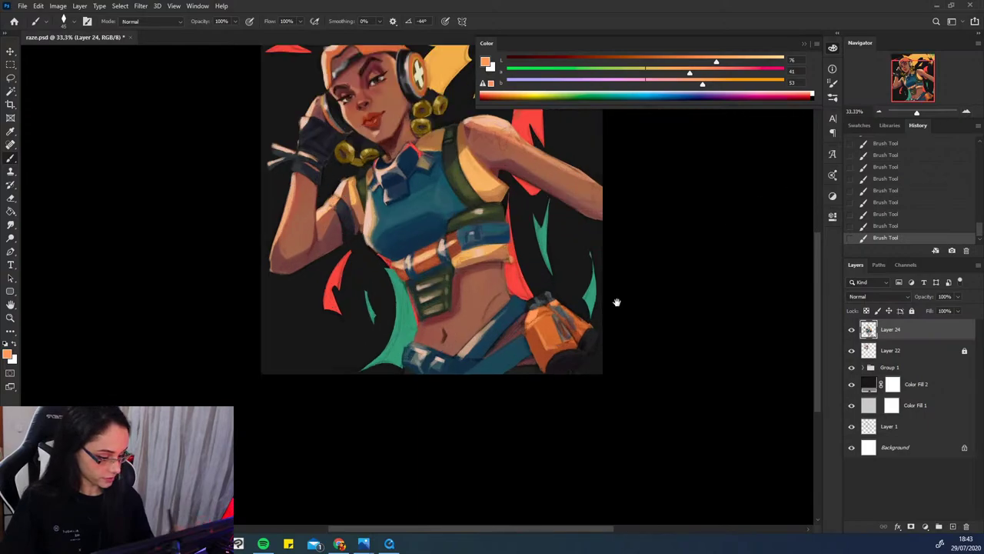
drag(618, 303, 632, 261)
alt+click(544, 265)
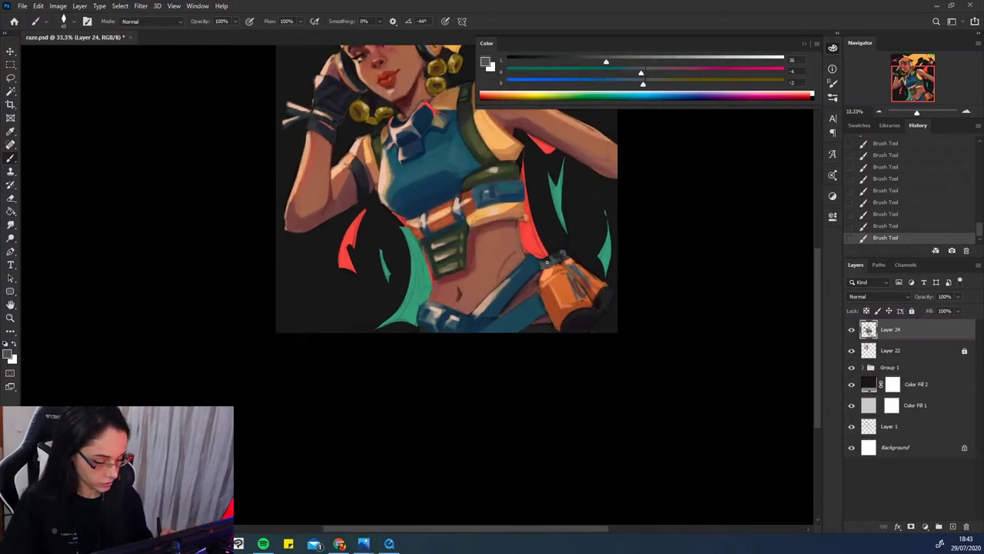
alt+click(551, 257)
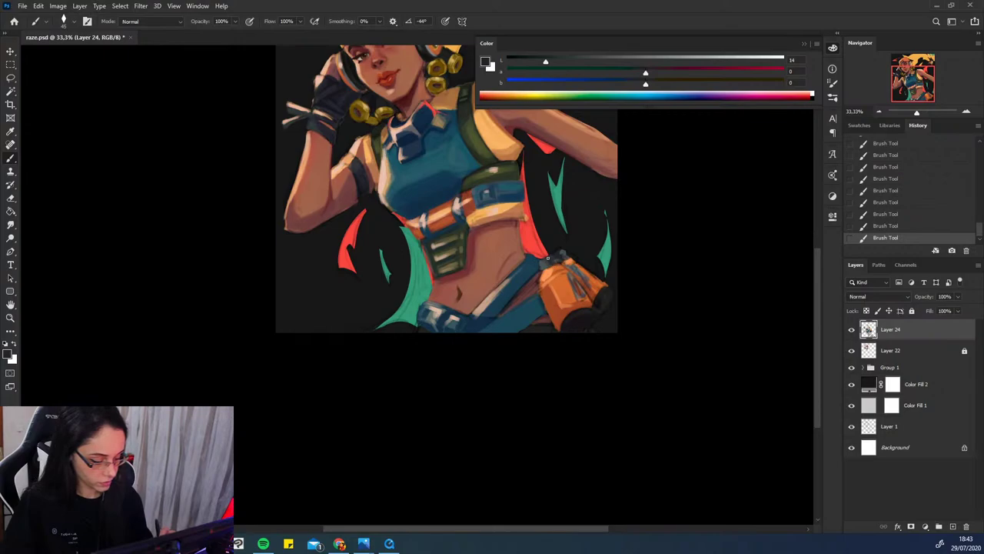
alt+click(546, 260)
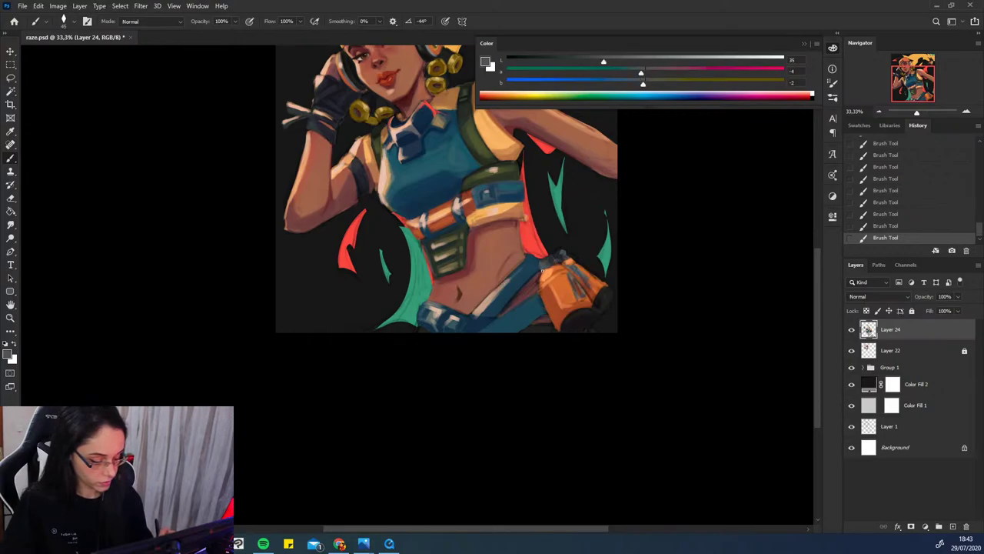
- Repaint the orange area just below the pouch's collar with sampled light and dark oranges
alt+click(546, 271)
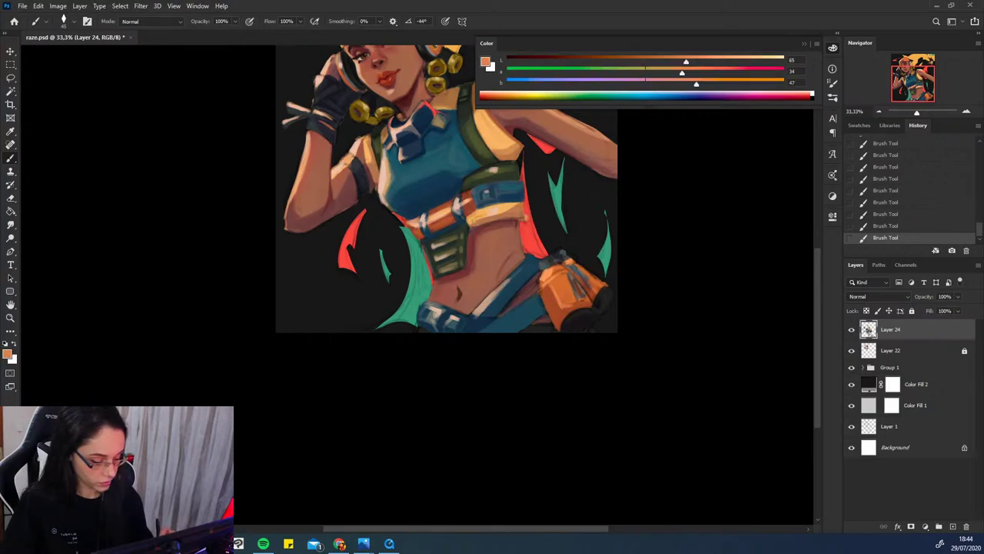
alt+click(556, 267)
alt+click(552, 273)
alt+click(545, 288)
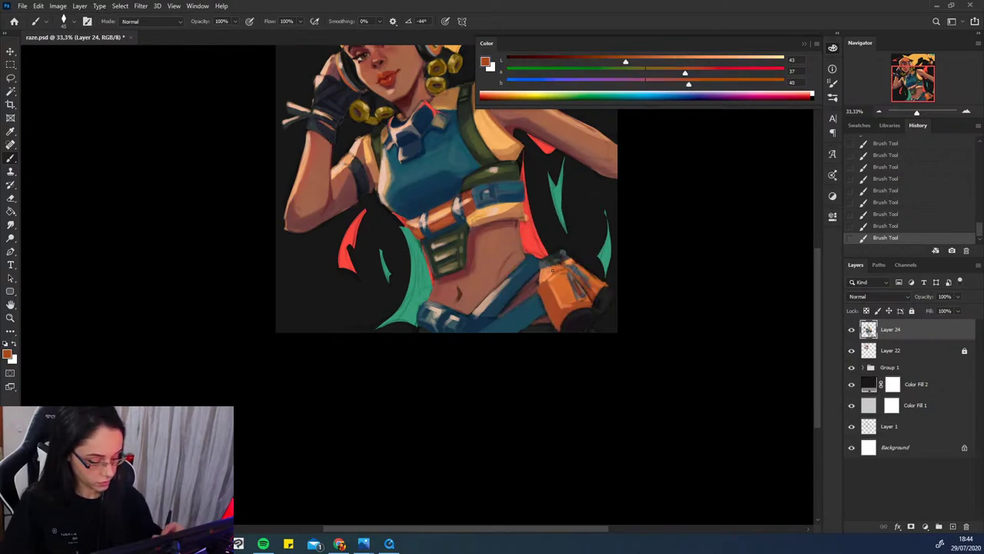
alt+click(546, 278)
key(ctrl+z)
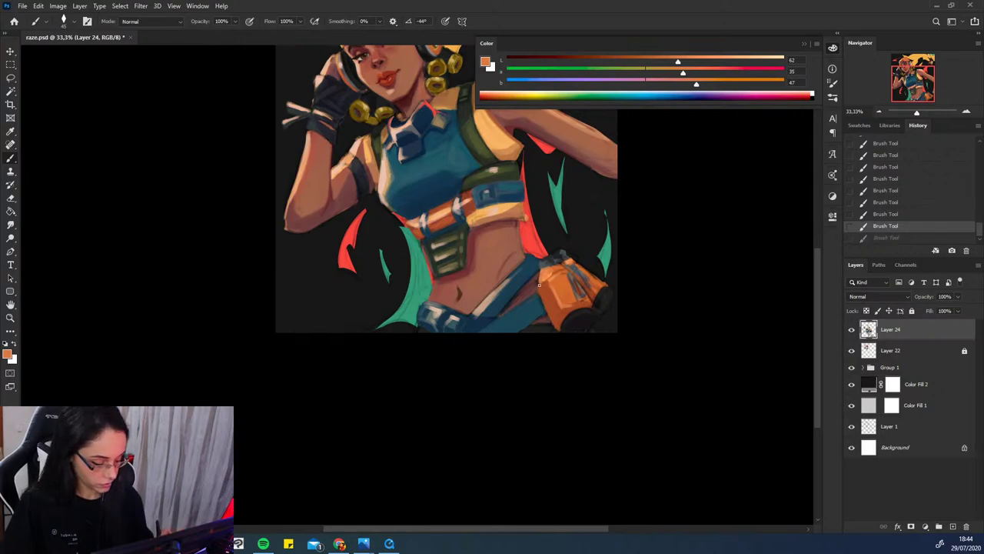
drag(541, 286, 546, 279)
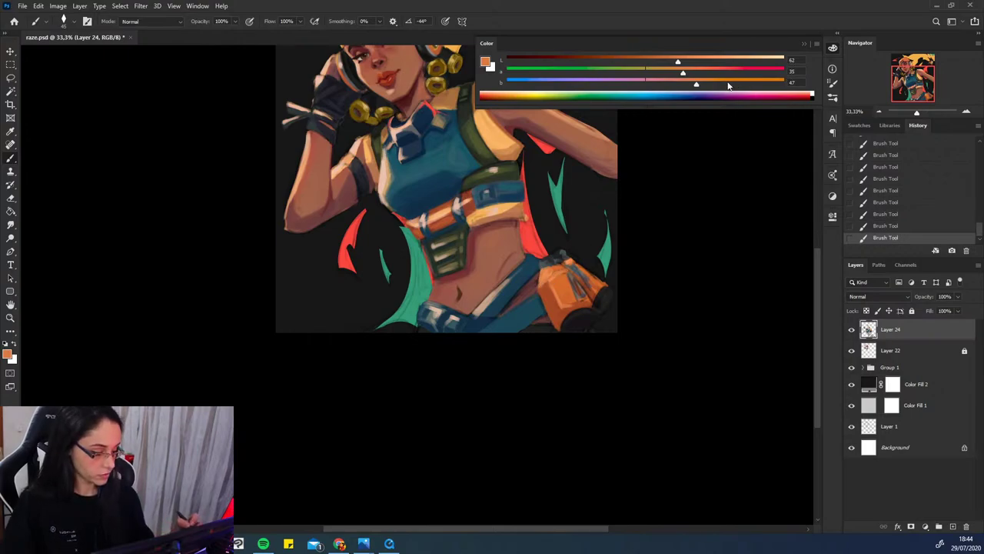
- Shade the pouch's side with sampled dark orange and tidy its dark base with near-black
click(709, 60)
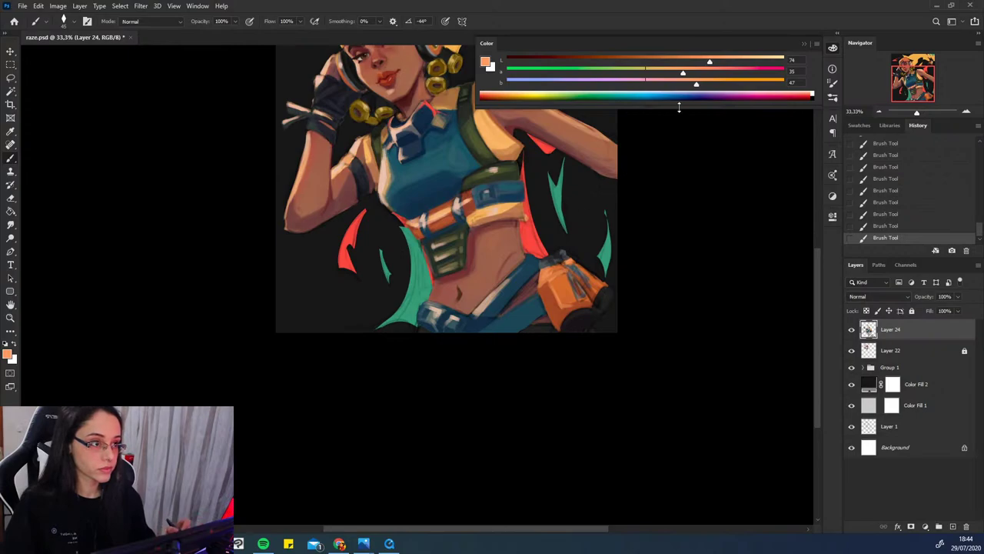
alt+click(547, 287)
mouse_move(544, 286)
mouse_down()
mouse_move(556, 275)
mouse_move(563, 294)
mouse_move(557, 274)
mouse_move(561, 309)
mouse_up()
key(ctrl+z)
alt+click(550, 316)
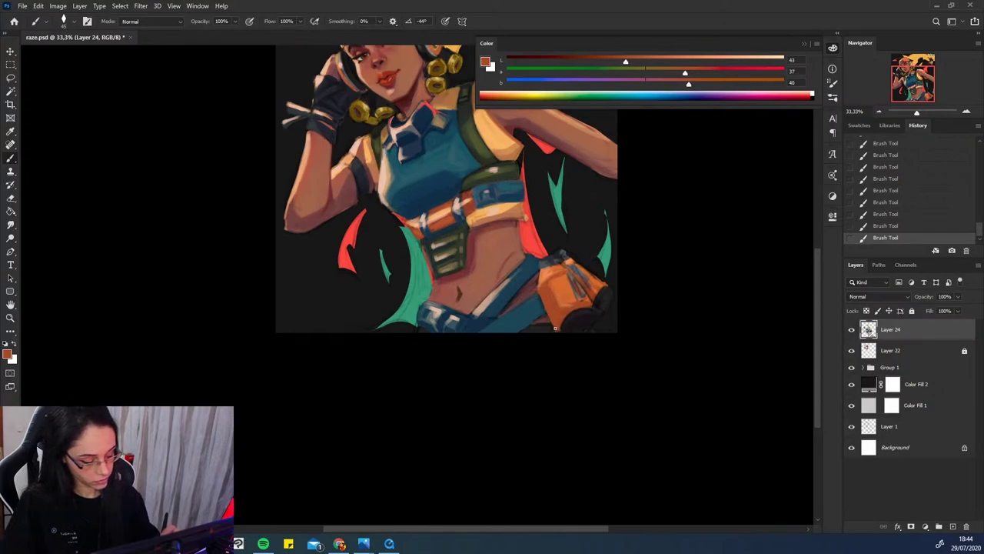
alt+click(555, 329)
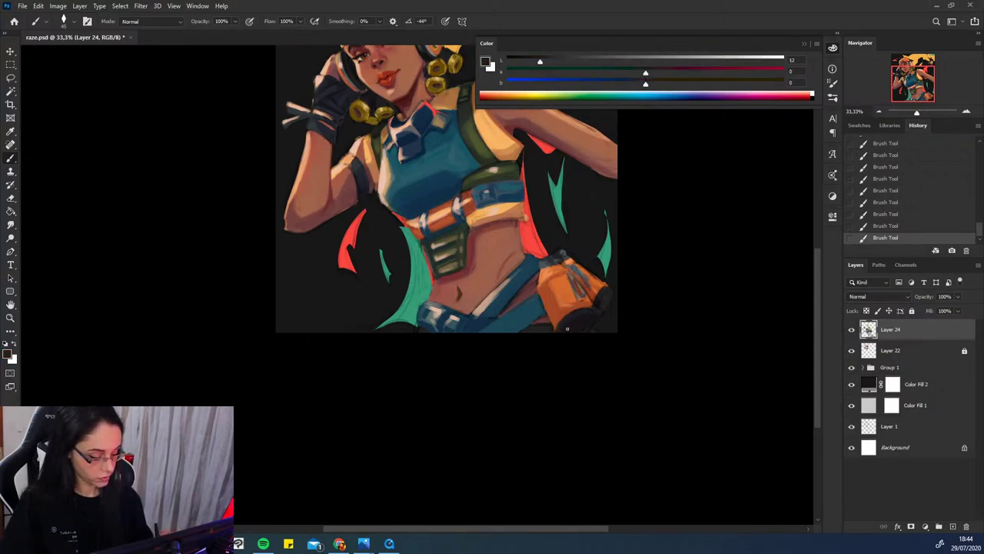
alt+click(592, 304)
alt+click(595, 313)
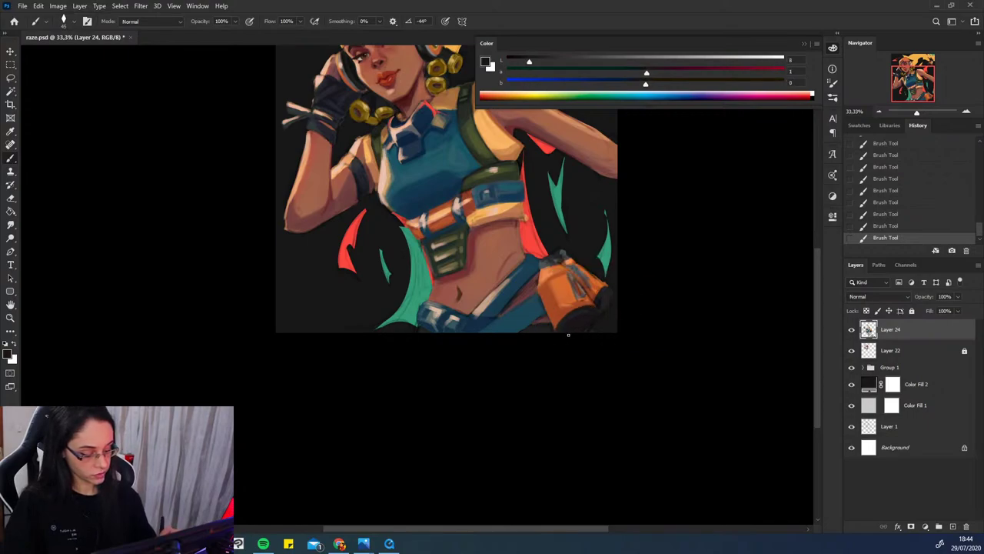
- Try touching up the orange edge beneath the pouch's grey collar with a sampled mid orange
alt+click(553, 264)
alt+click(560, 261)
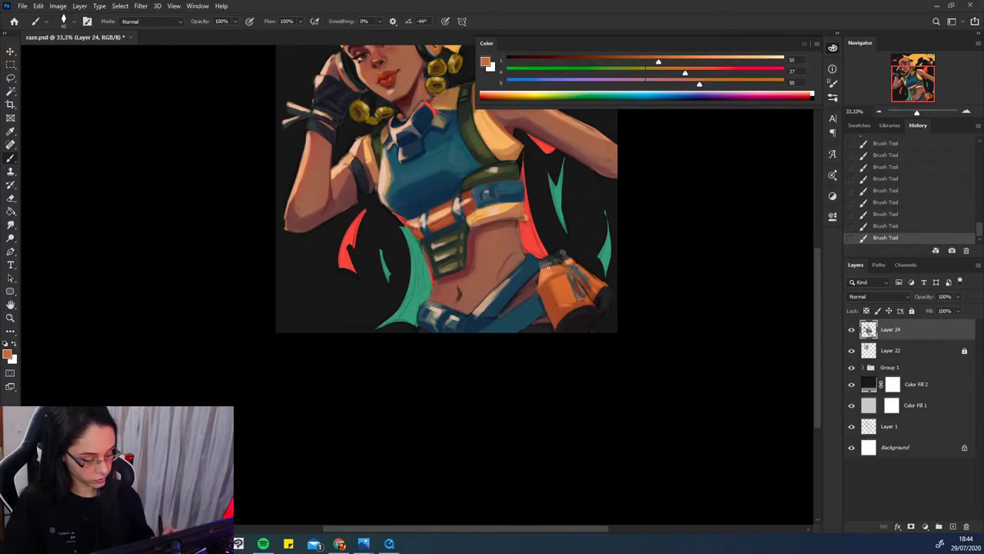
alt+click(552, 267)
drag(555, 266, 562, 263)
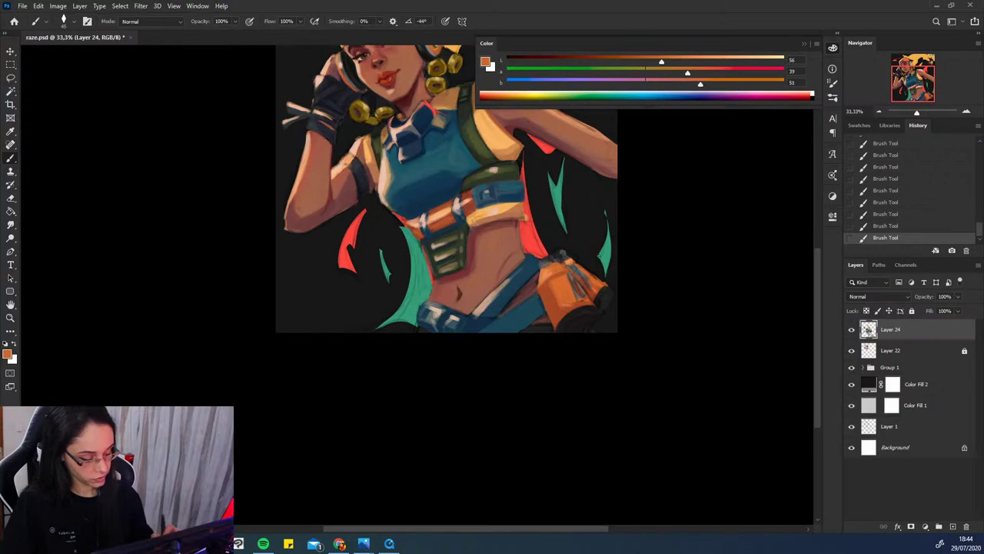
key(ctrl+z)
alt+click(543, 271)
click(542, 275)
key(ctrl+z)
key(ctrl+z)
- Paint sampled grey over the pouch's collar edge and strap, comparing with Layer 24 hidden and shown
alt+click(548, 265)
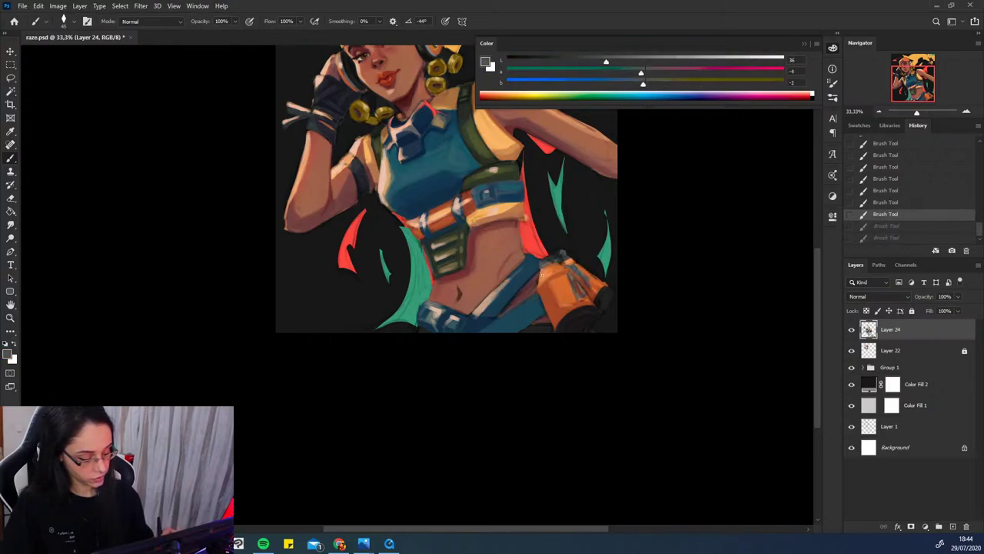
mouse_move(545, 266)
mouse_down()
mouse_move(561, 268)
mouse_move(578, 292)
mouse_up()
alt+click(543, 282)
alt+click(580, 289)
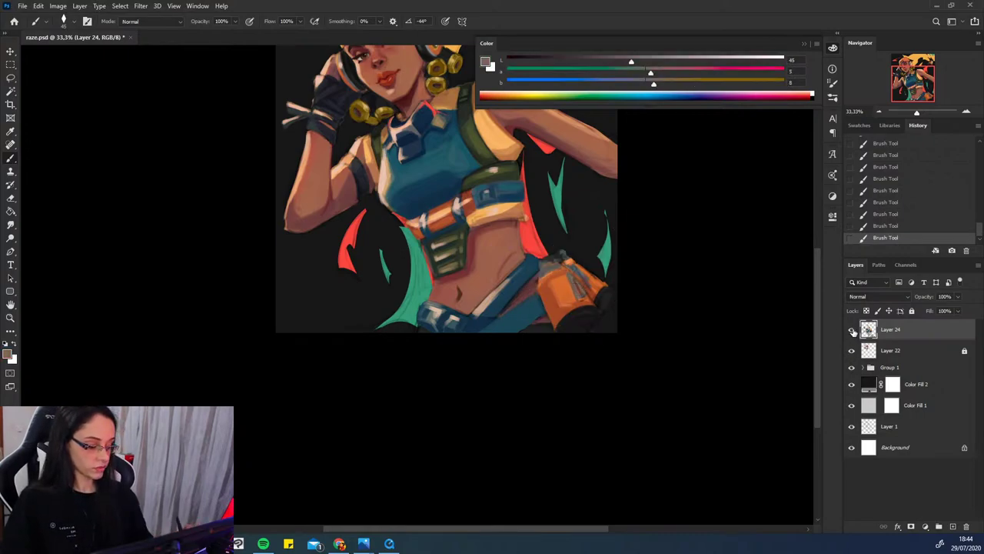
click(853, 330)
click(852, 330)
click(852, 330)
click(853, 330)
- Refine the border between the pouch and the blue trousers with sampled dark orange and dark teal
alt+click(552, 304)
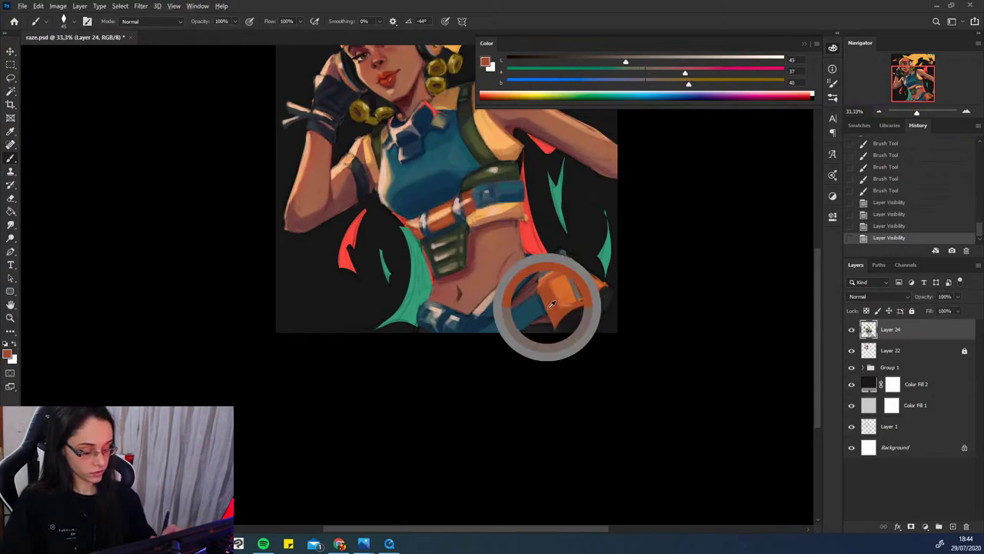
mouse_move(552, 304)
mouse_down()
mouse_move(551, 333)
mouse_move(544, 314)
mouse_up()
alt+click(538, 311)
key(ctrl+z)
key(ctrl+z)
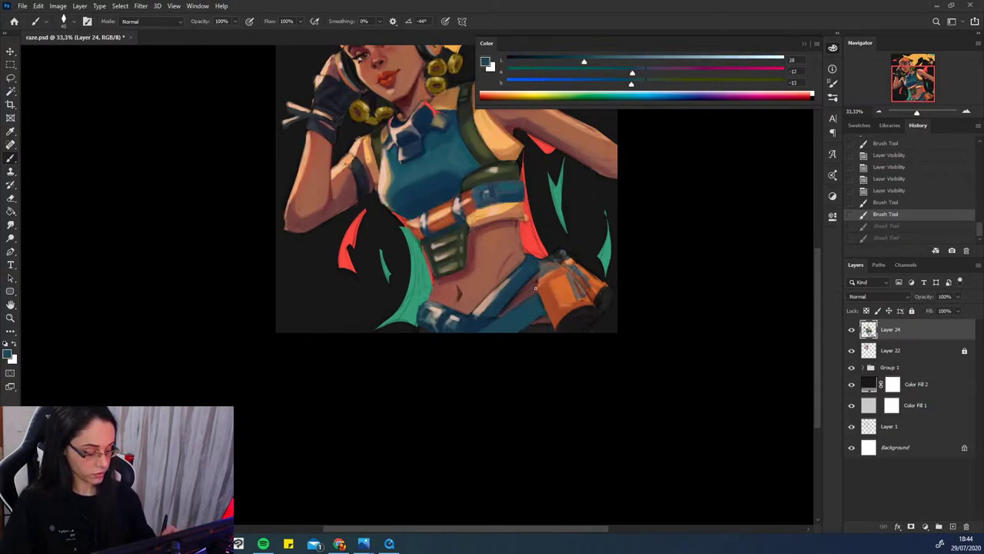
click(536, 288)
- Darken the pouch's lower corner, where the orange meets the black base, with sampled dark brown
alt+click(561, 323)
click(559, 325)
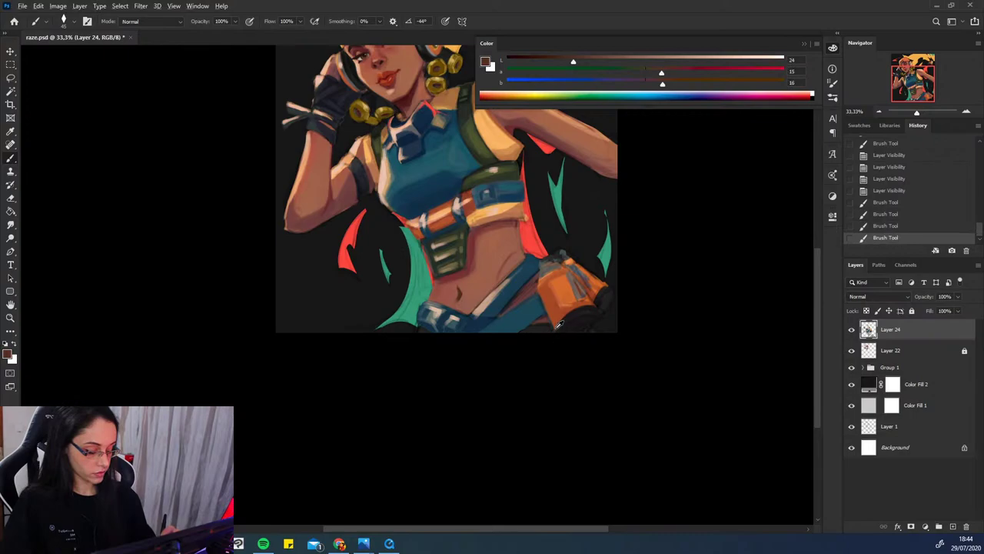
alt+click(559, 324)
click(561, 324)
click(561, 325)
click(561, 325)
- Touch up the pouch's strap with sampled brown-grey and paint its collar in dark grey-purple with lightness 30 and b -2
alt+click(581, 285)
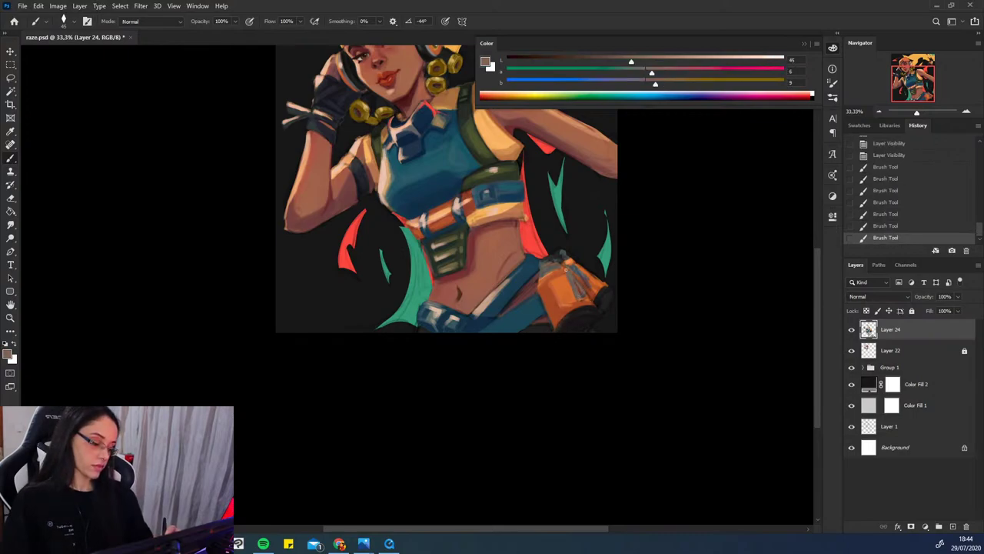
click(569, 273)
click(638, 83)
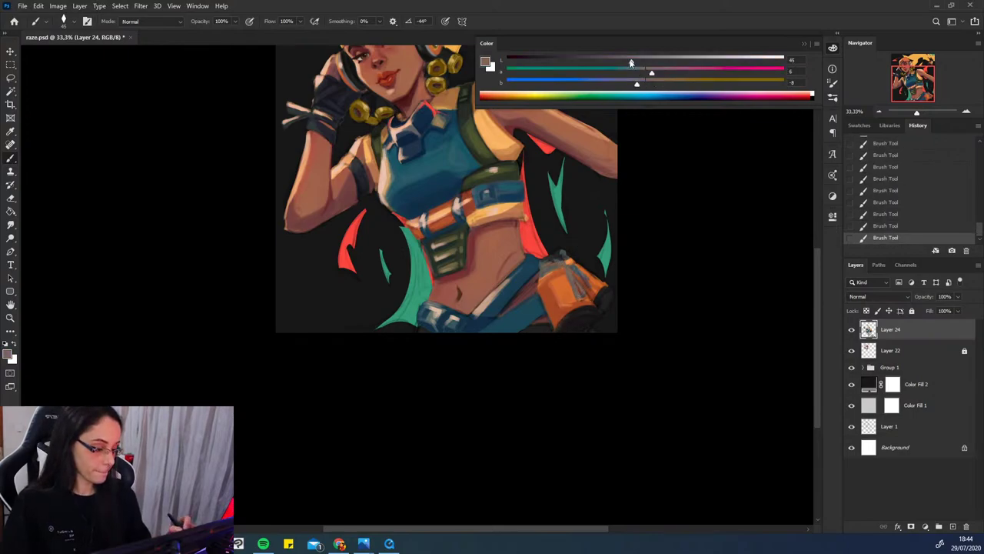
drag(631, 63, 590, 61)
drag(637, 83, 644, 83)
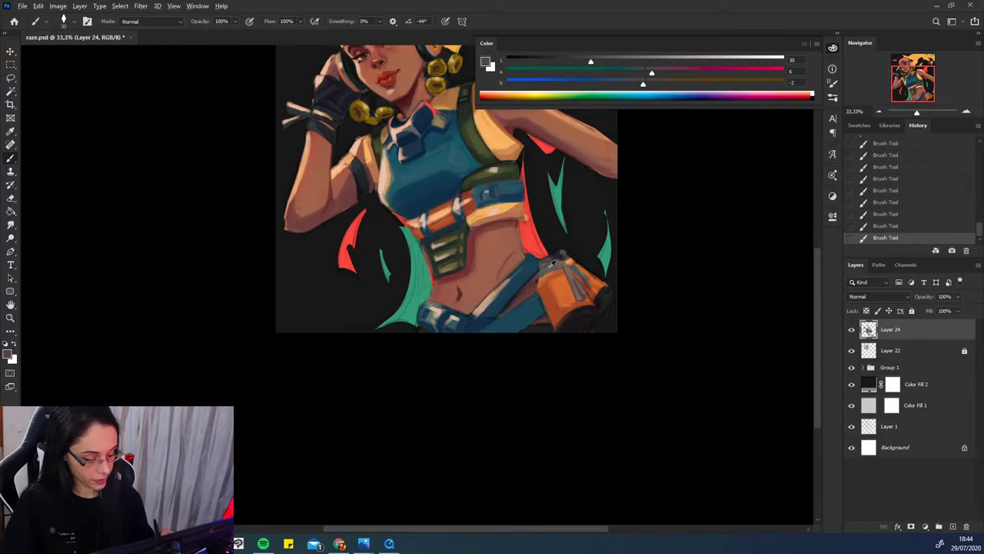
- Add a small pale grey highlight of about lightness 79 to the pouch's collar and resample its dark grey
drag(696, 61, 726, 62)
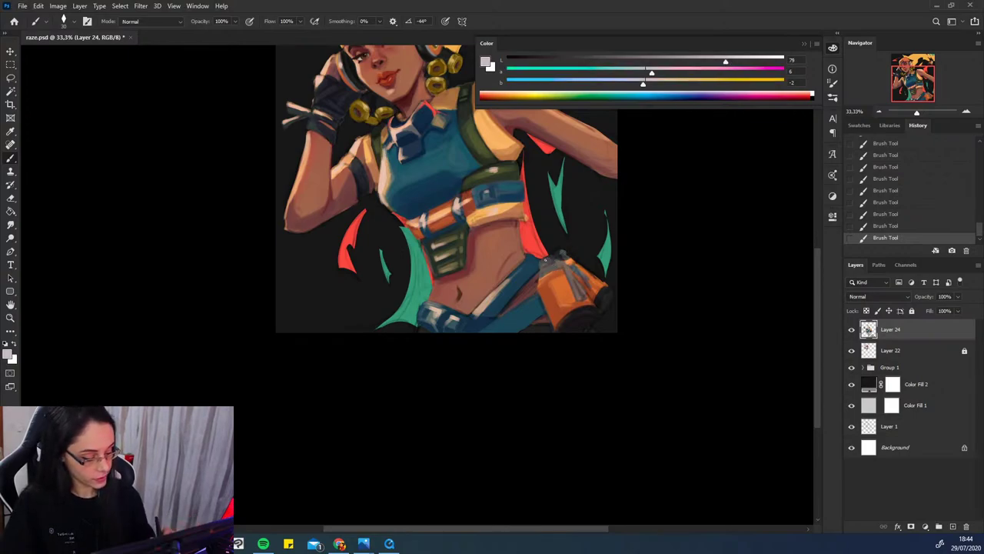
drag(551, 257, 542, 265)
key(ctrl+z)
key(ctrl+z)
key(ctrl+z)
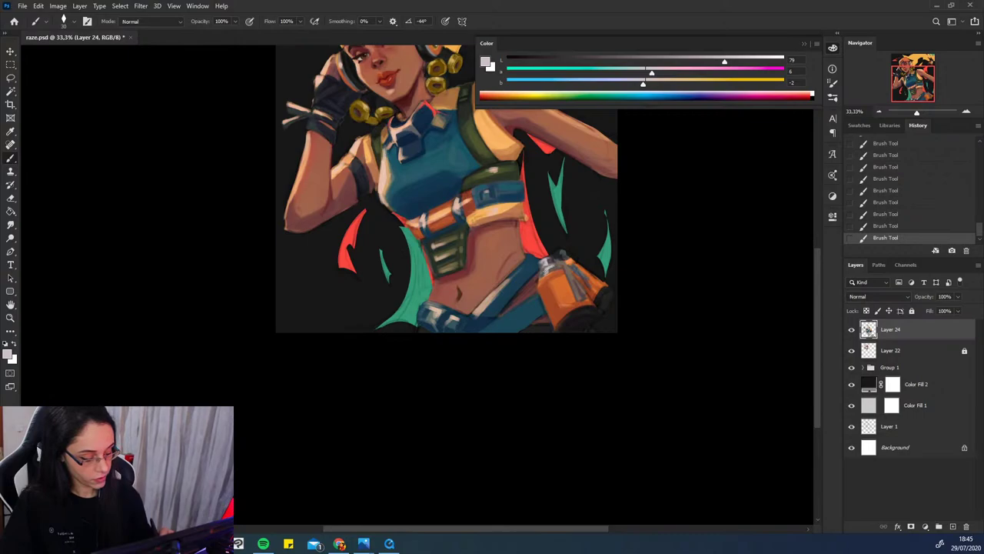
alt+click(559, 255)
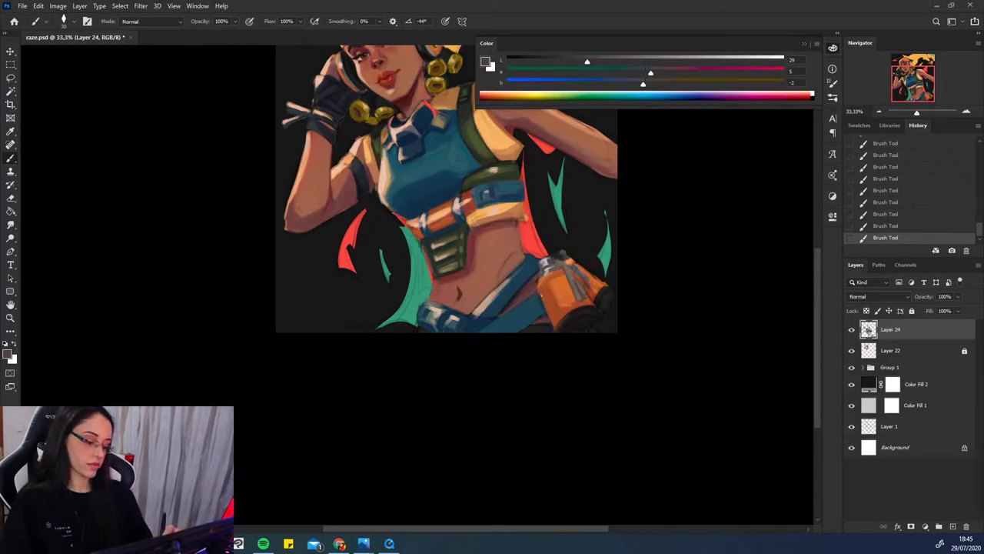
- Replace the last stroke with light orange highlights of lightness 80, a 41, b 53 along the pouch's upper and side edges
key(ctrl+z)
alt+click(559, 286)
drag(731, 67, 726, 61)
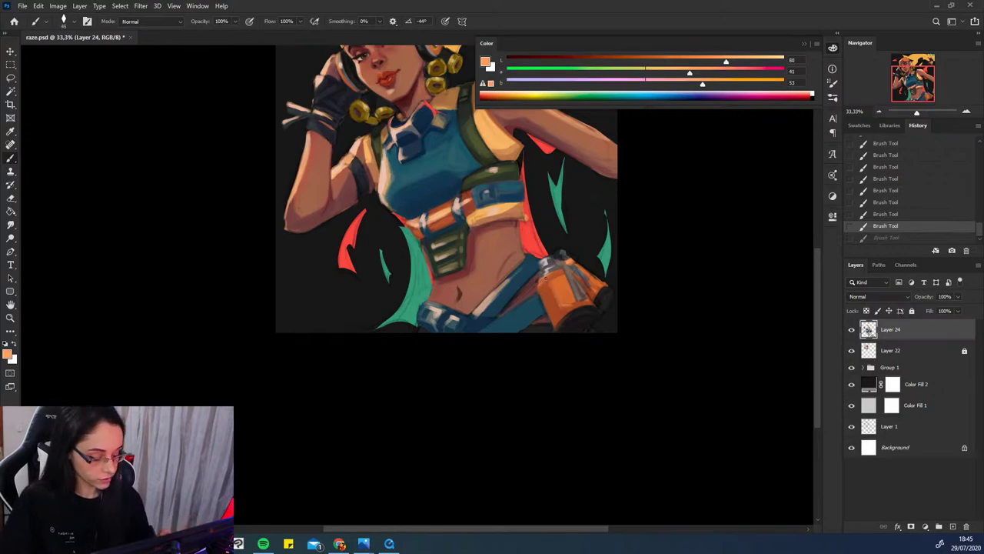
drag(545, 280, 551, 273)
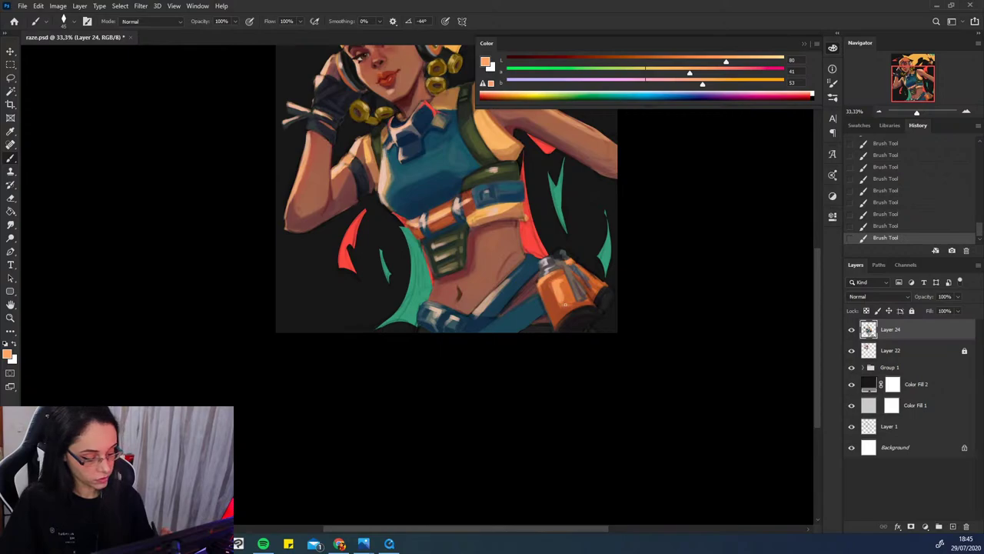
key(ctrl+z)
key(ctrl+z)
key(ctrl+z)
key(ctrl+shift+z)
key(ctrl+shift+z)
key(ctrl+shift+z)
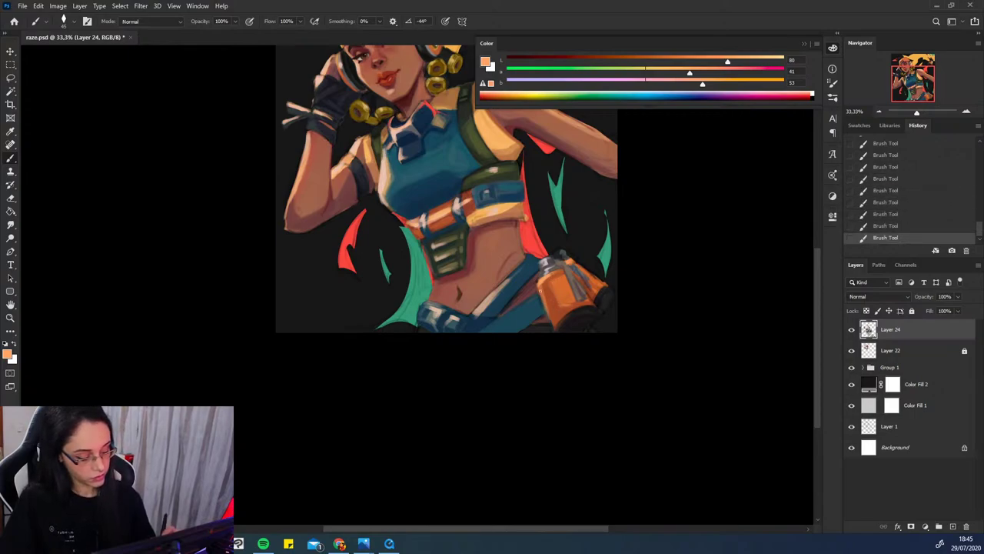
drag(540, 291, 552, 327)
- Compare the pouch with and without its latest highlight strokes, both in the full illustration and close up
key(ctrl+z)
key(ctrl+minus)
key(ctrl+minus)
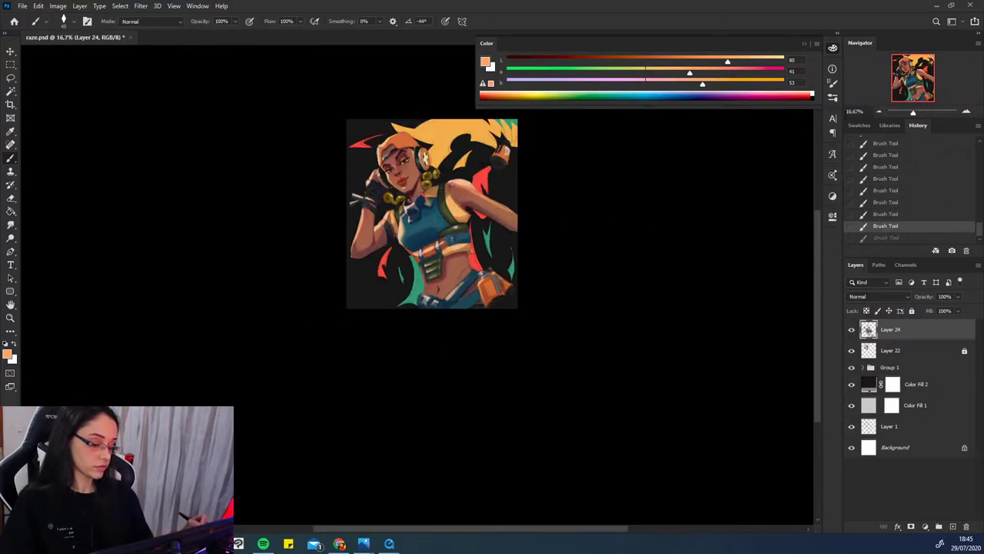
drag(573, 262, 584, 292)
key(ctrl+z)
key(ctrl+plus)
key(ctrl+plus)
drag(571, 353, 589, 310)
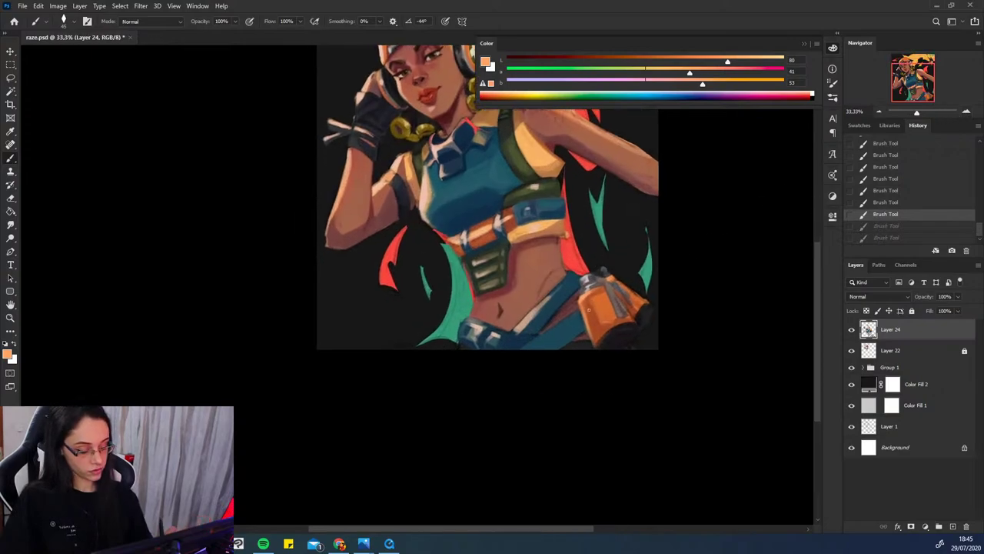
key(ctrl+shift+z)
key(ctrl+shift+z)
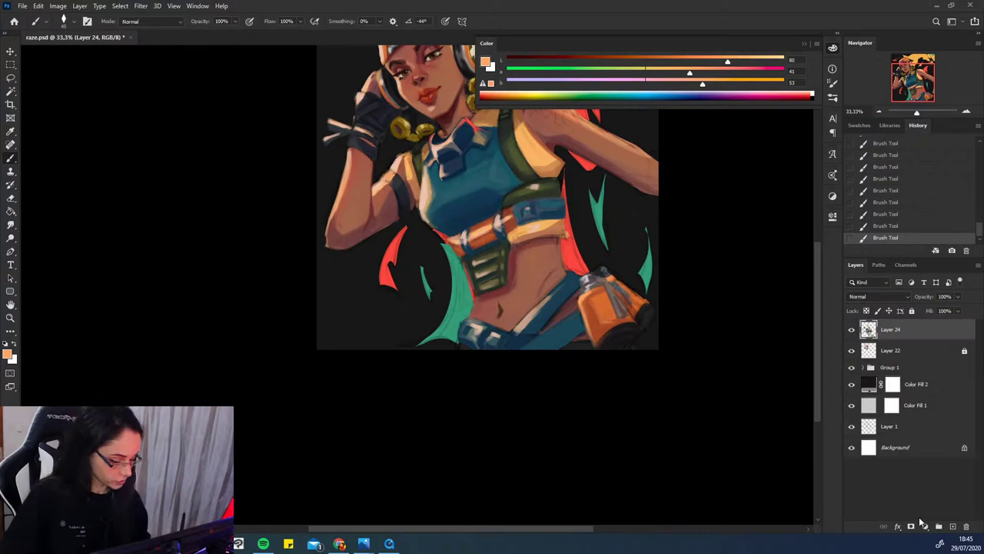
- On a new layer, paint a small round dripping emblem in the pale cream swatch on the dark background and erase an X from its centre
click(953, 527)
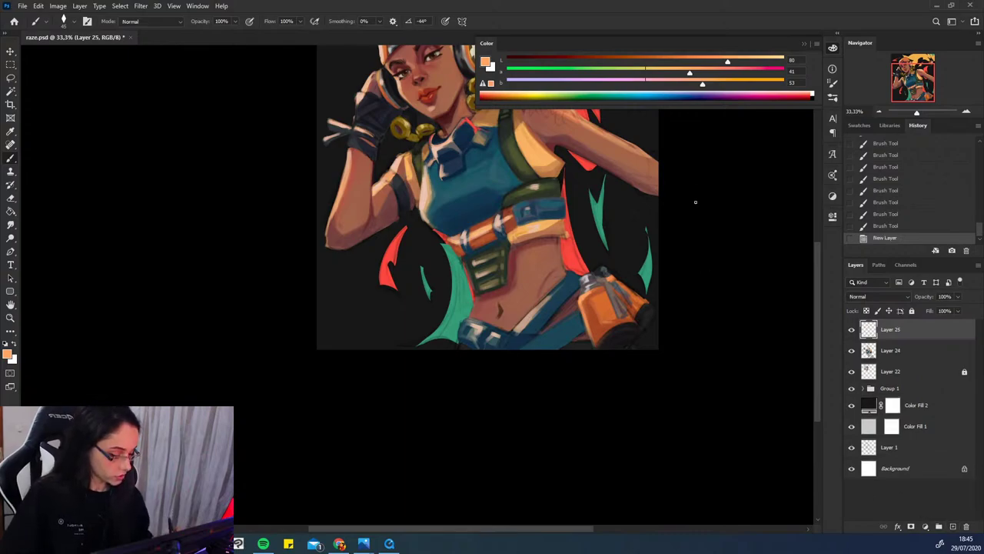
click(859, 125)
click(915, 171)
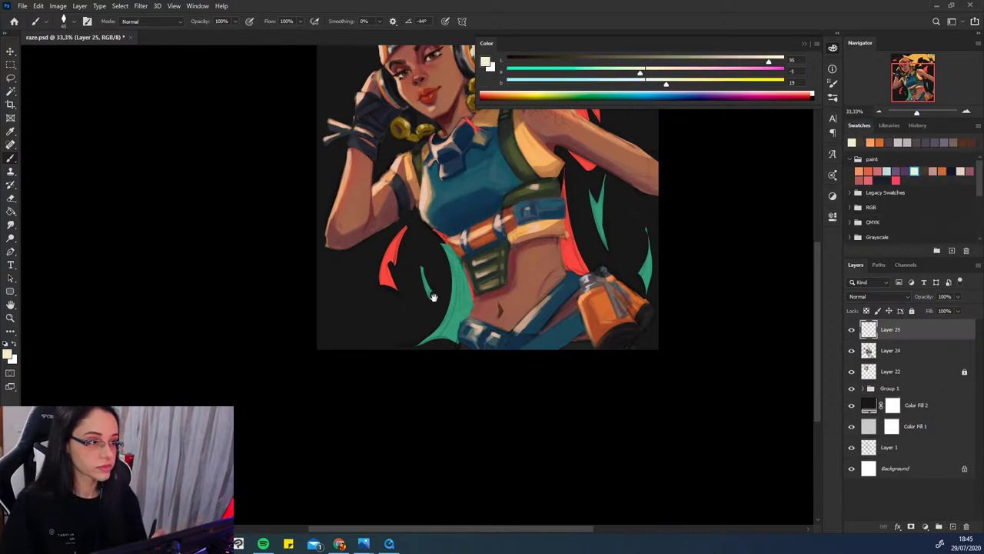
drag(435, 300, 435, 298)
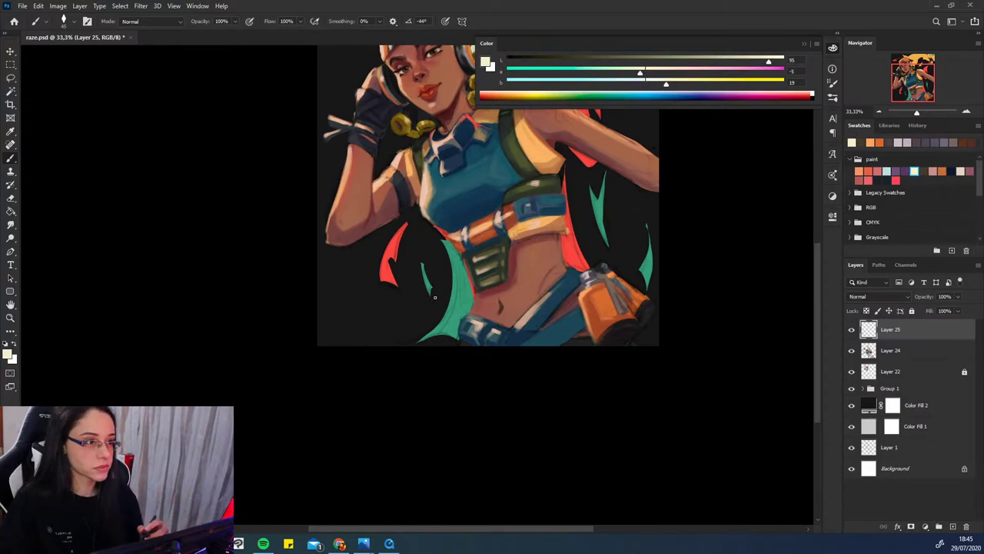
drag(363, 290, 359, 300)
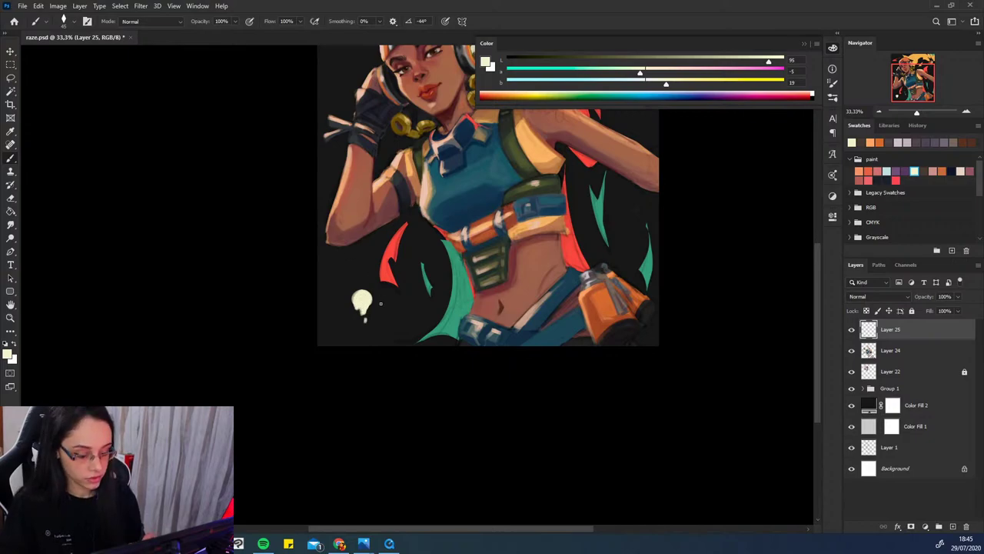
drag(373, 304, 363, 300)
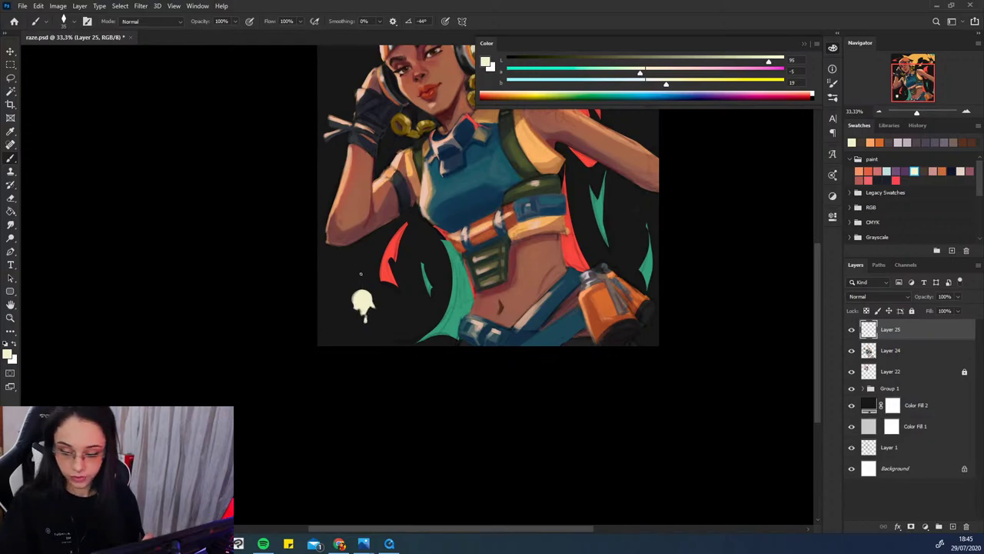
key(e)
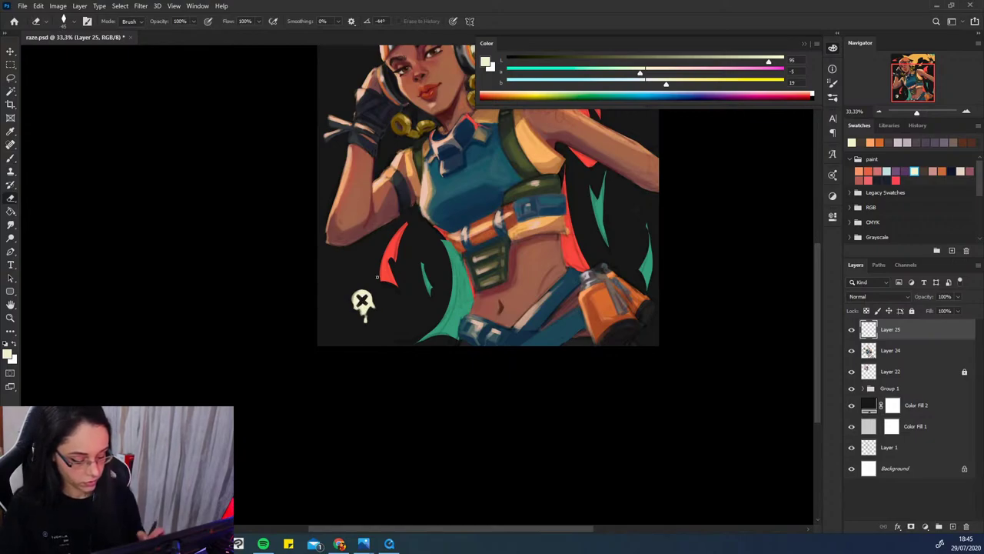
- Copy the emblem to its own layer and fit it on the orange pouch, scaled to about 120%, rotated about -20° and warped
key(l)
mouse_move(358, 285)
mouse_down()
mouse_move(341, 310)
mouse_move(493, 263)
mouse_move(572, 218)
mouse_move(655, 231)
mouse_move(602, 305)
mouse_move(640, 325)
mouse_move(609, 286)
mouse_move(587, 288)
mouse_move(582, 295)
mouse_move(607, 302)
mouse_move(612, 325)
mouse_move(591, 337)
mouse_move(598, 299)
mouse_up()
key(ctrl+j)
key(ctrl+t)
right_click(595, 302)
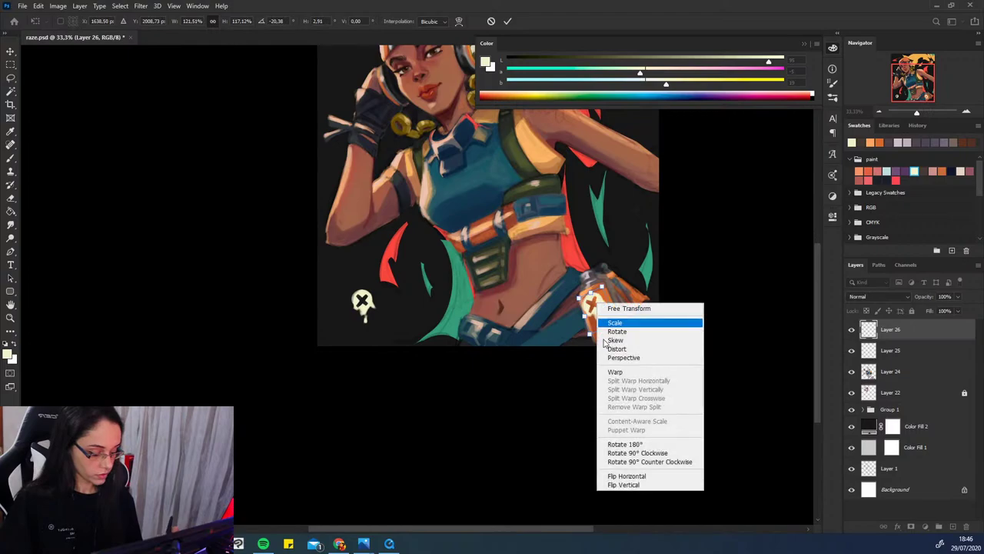
click(615, 372)
drag(601, 311, 592, 302)
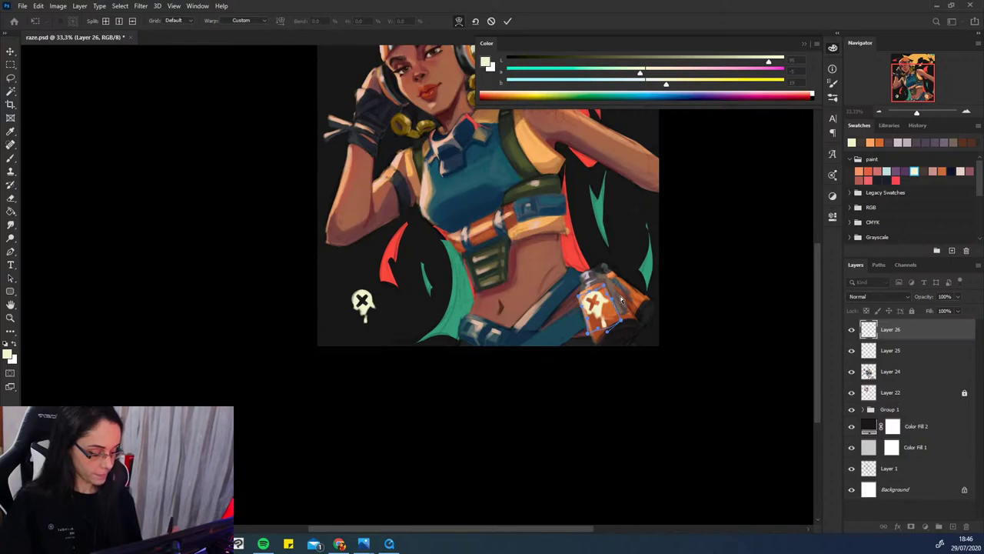
key(Return)
- Distort the pouch emblem's corners slightly, to about 105% width and 103% height, so it follows the pouch's perspective
right_click(591, 300)
click(615, 388)
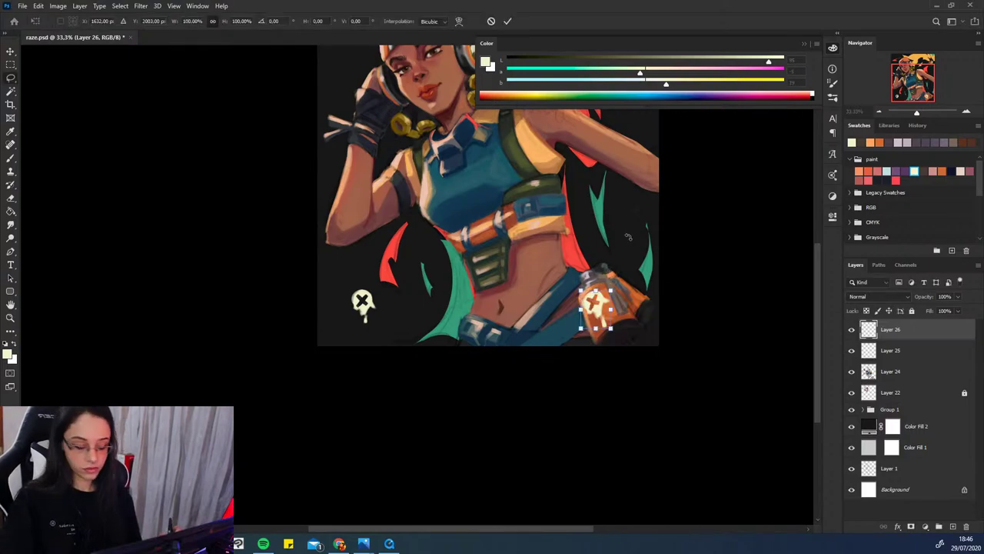
right_click(594, 297)
click(586, 297)
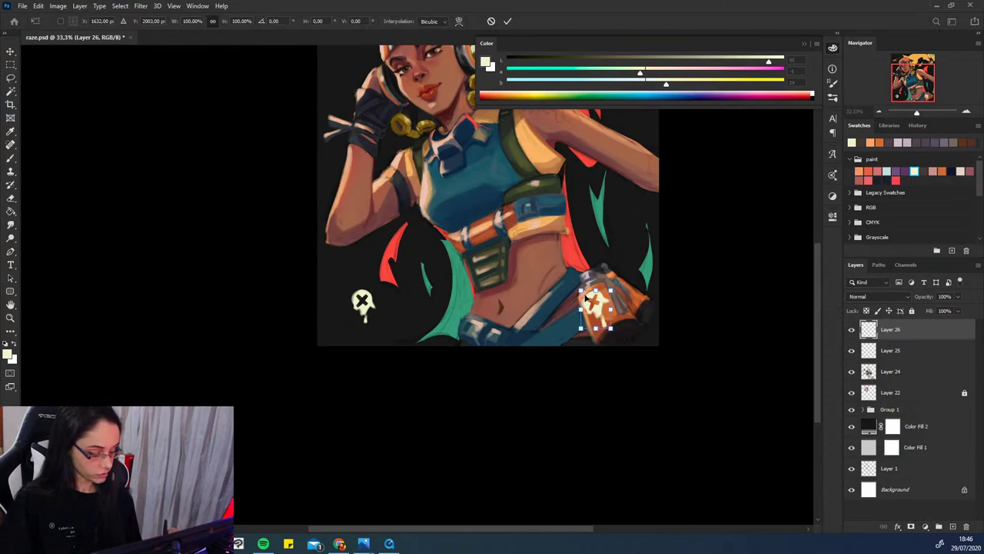
drag(612, 329, 617, 331)
drag(612, 290, 578, 291)
drag(581, 329, 583, 328)
drag(579, 292, 580, 293)
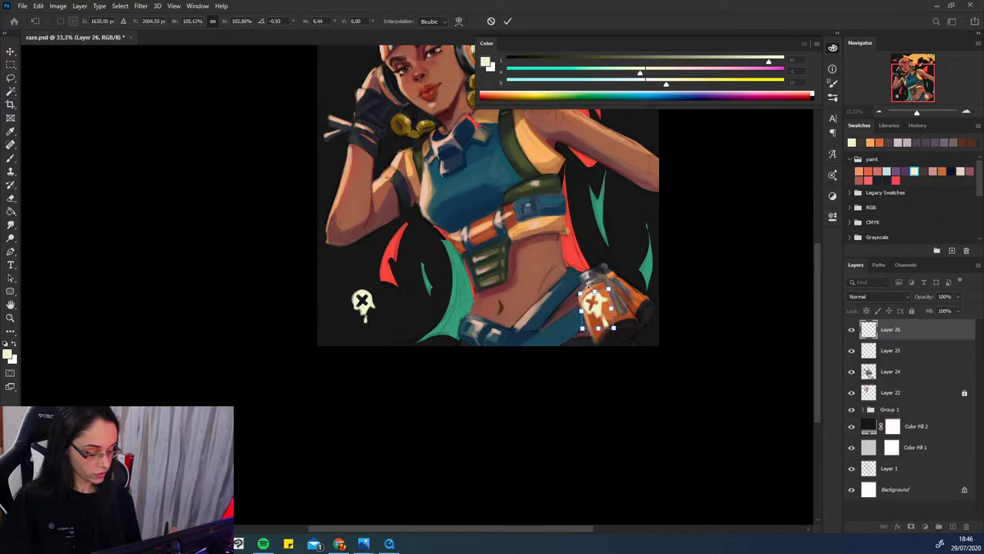
key(Return)
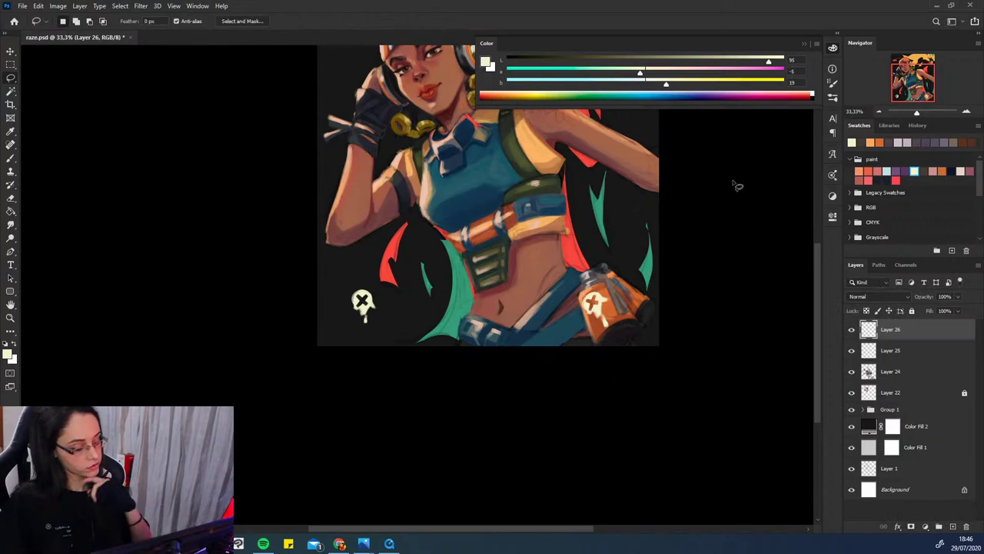
- Scale the original emblem on Layer 25 down to about 82% in the illustration's lower corner
key(alt+bracketleft)
key(ctrl+t)
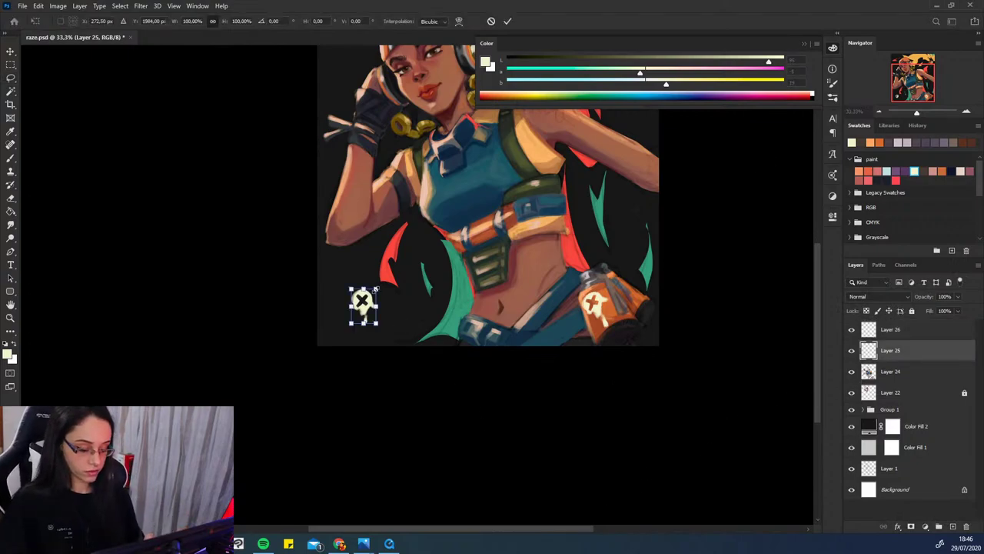
drag(376, 289, 372, 296)
drag(467, 269, 476, 293)
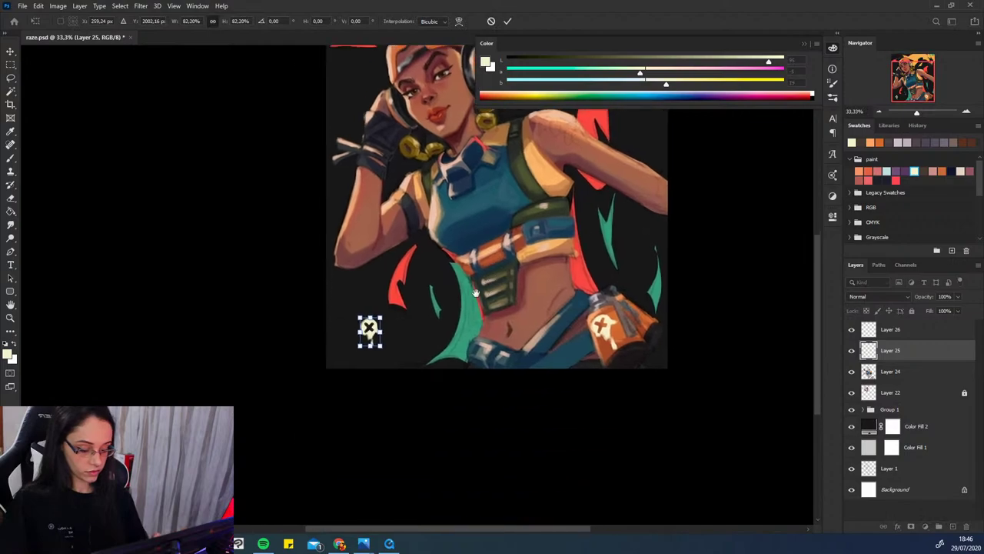
key(Return)
- Check Layer 24 by toggling its visibility and merge the pouch emblem's layer down into it
drag(673, 430, 653, 444)
click(879, 373)
click(852, 372)
click(853, 372)
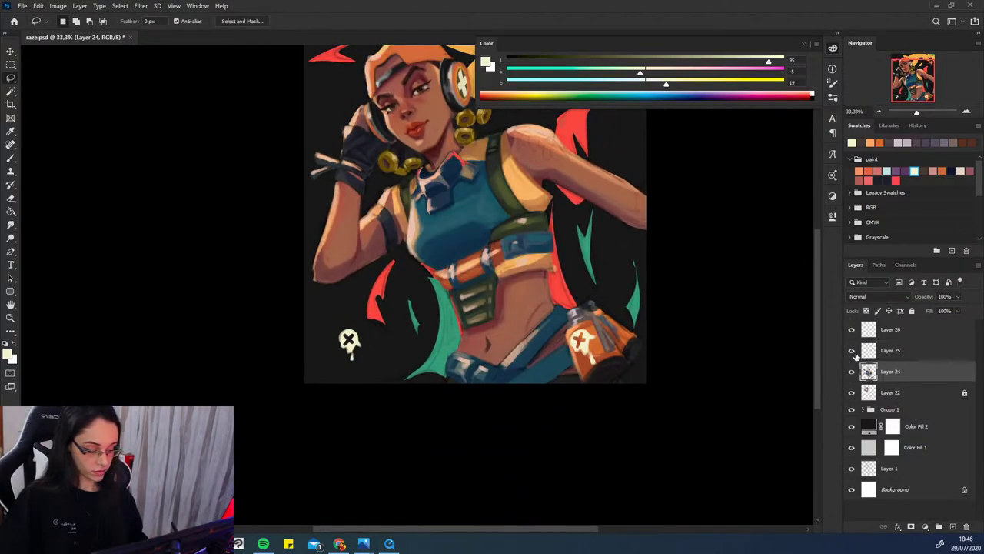
click(866, 355)
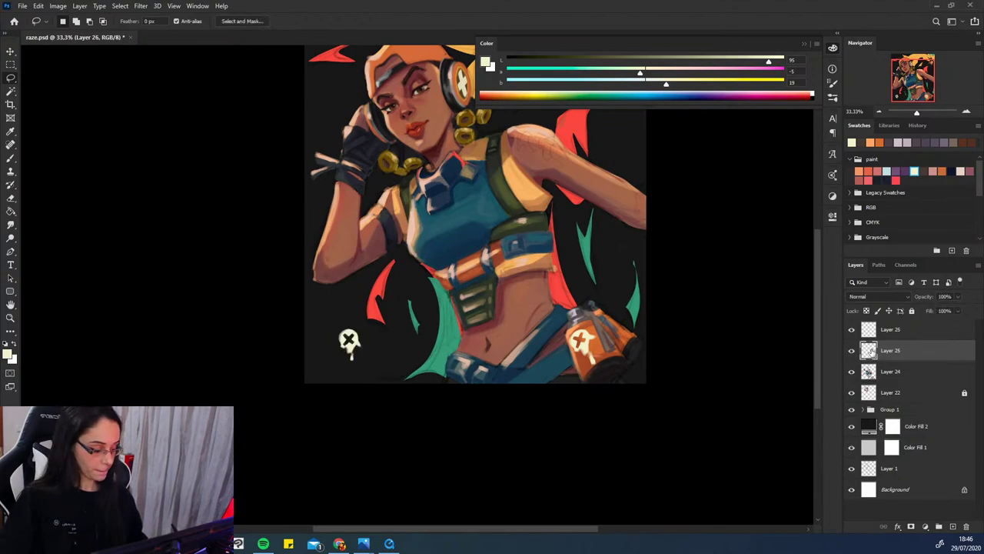
key(ctrl+e)
key(b)
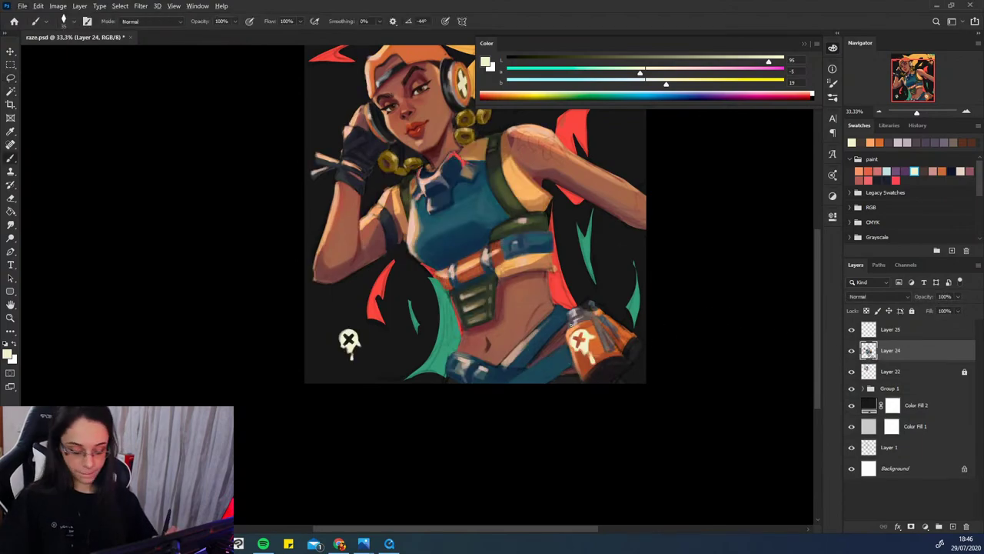
- Touch up the pouch around the emblem with sampled dark orange and add small cream marks near its lower edge, then sample light orange
alt+click(582, 359)
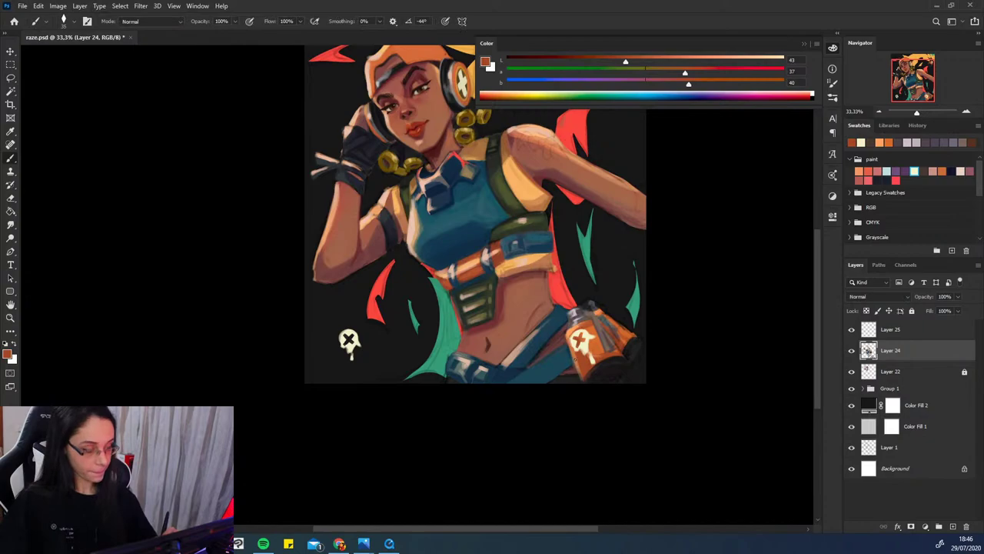
alt+click(593, 365)
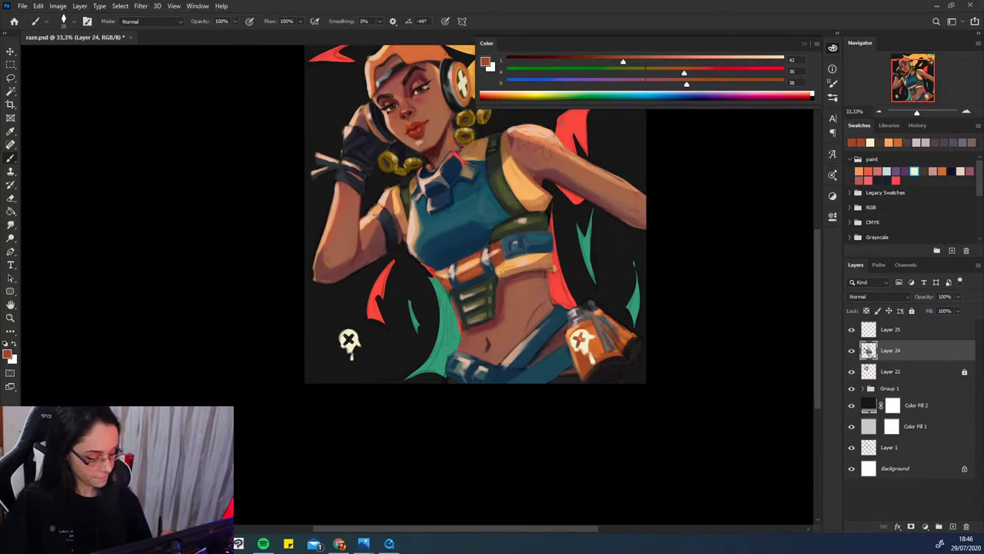
alt+click(591, 356)
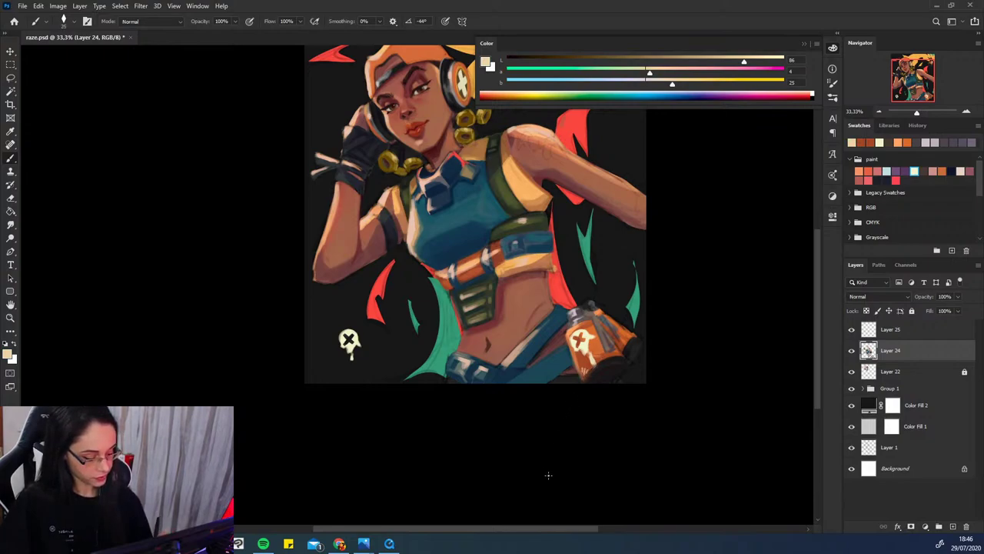
alt+click(575, 328)
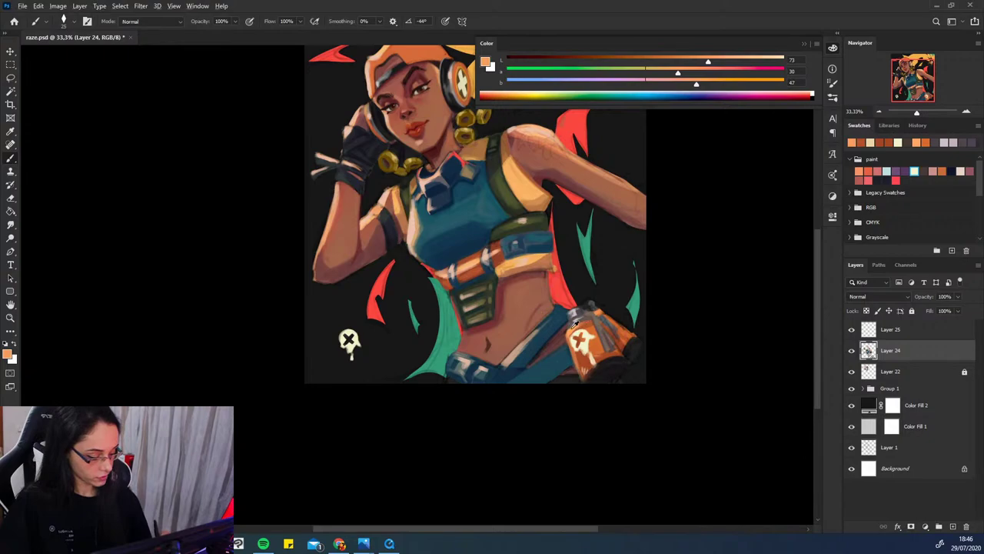
- Darken the pouch's collar and strap with dark greys of lightness 27 and 16, a 2, b 0
alt+click(590, 306)
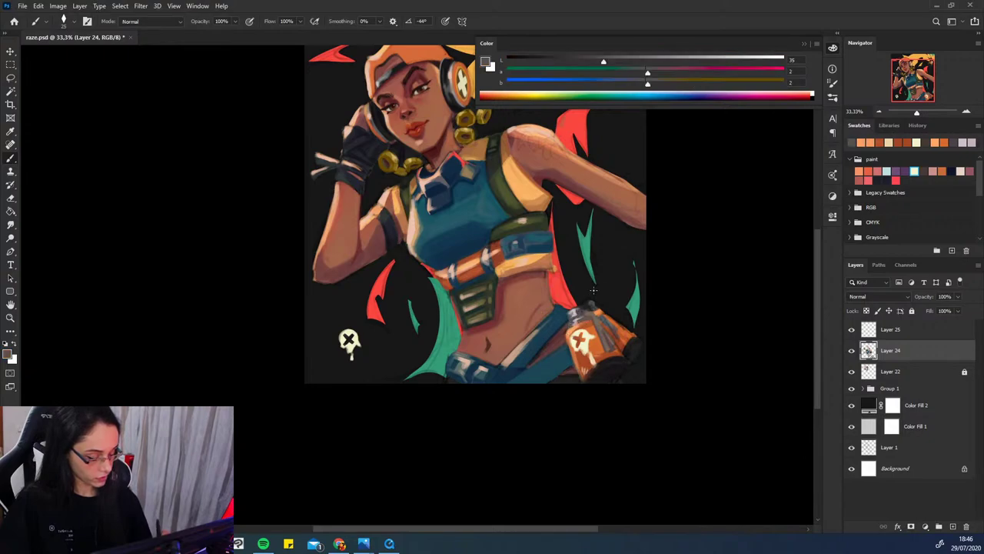
click(642, 84)
click(645, 83)
click(583, 62)
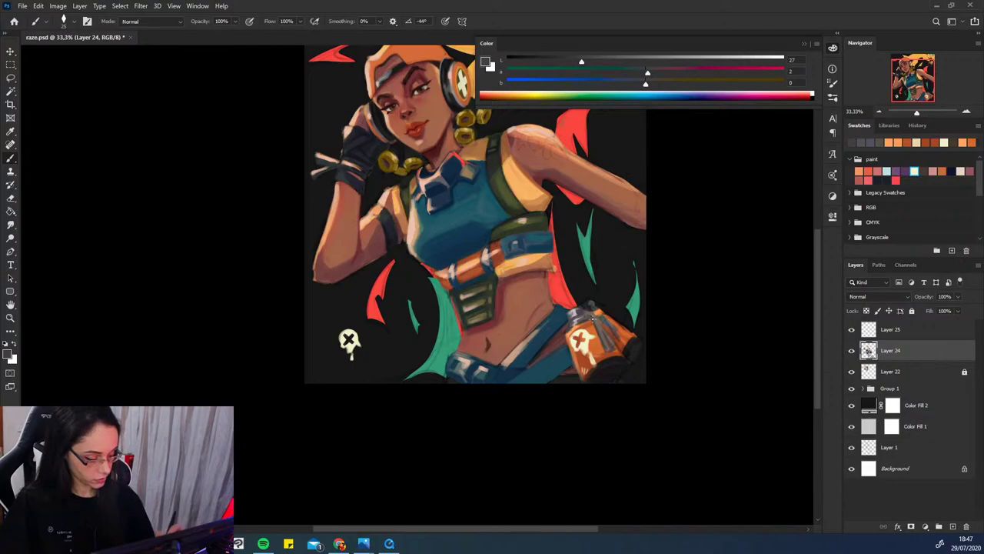
click(551, 62)
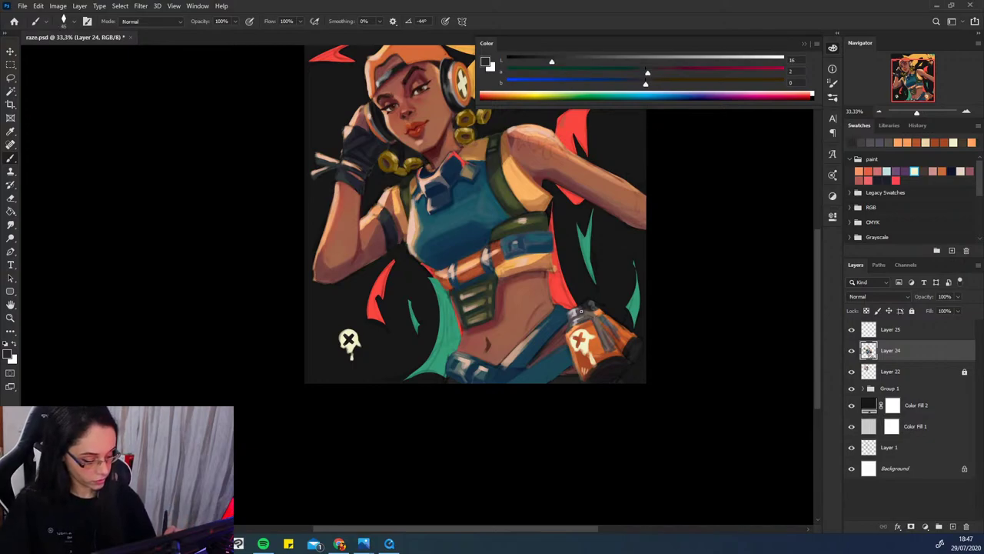
drag(578, 309, 605, 339)
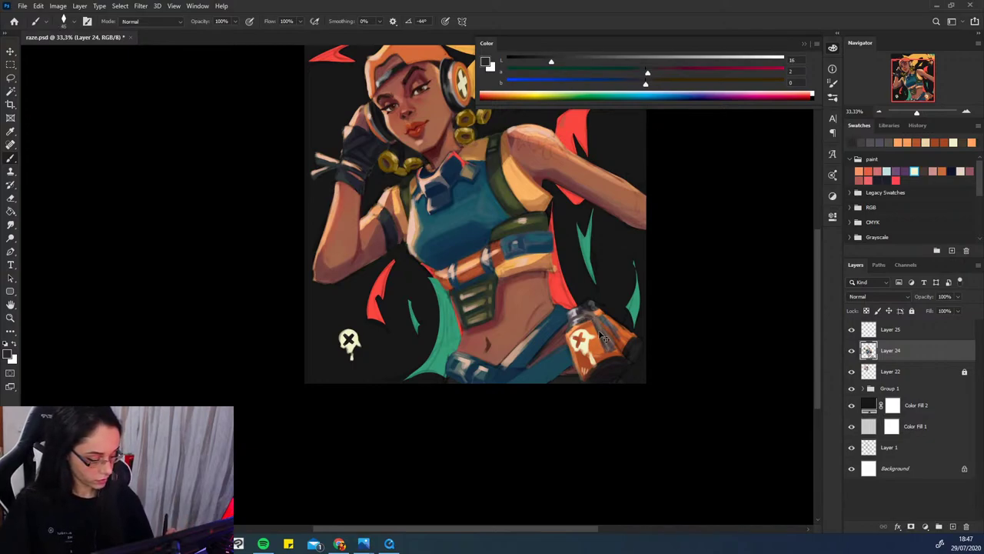
- Add light grey highlights of lightness 66, a 4, b 0 to the pouch's strap and sample the near-black of its base
alt+click(604, 340)
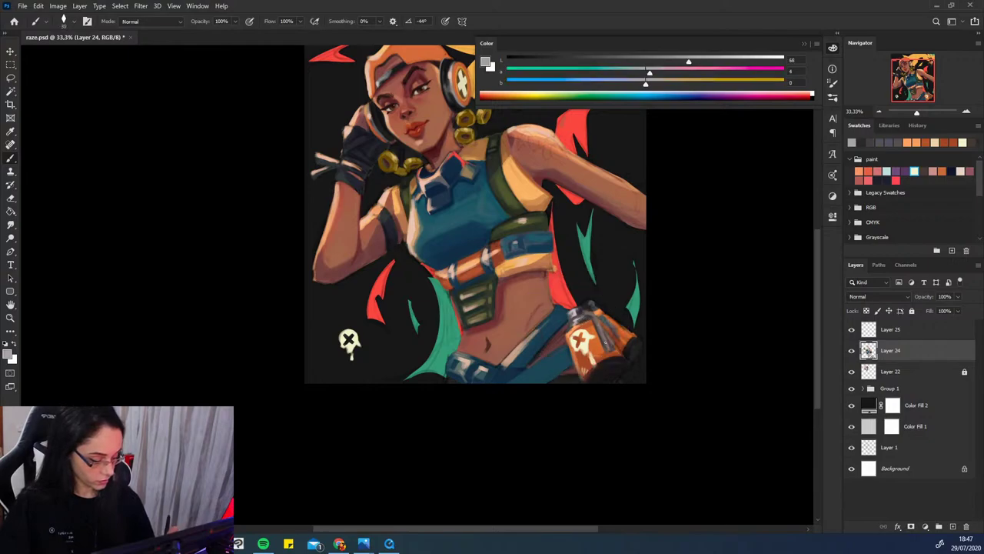
alt+click(607, 346)
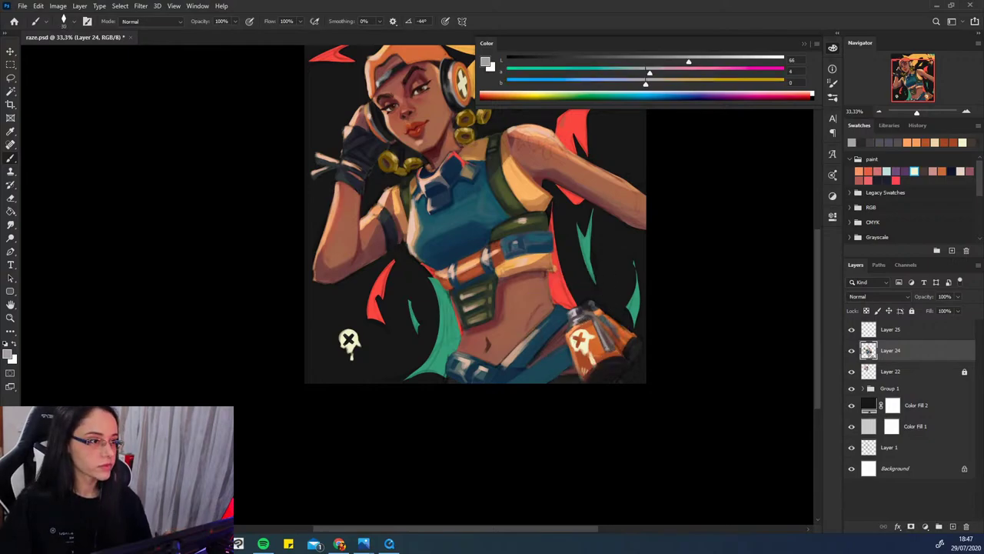
drag(614, 342, 607, 348)
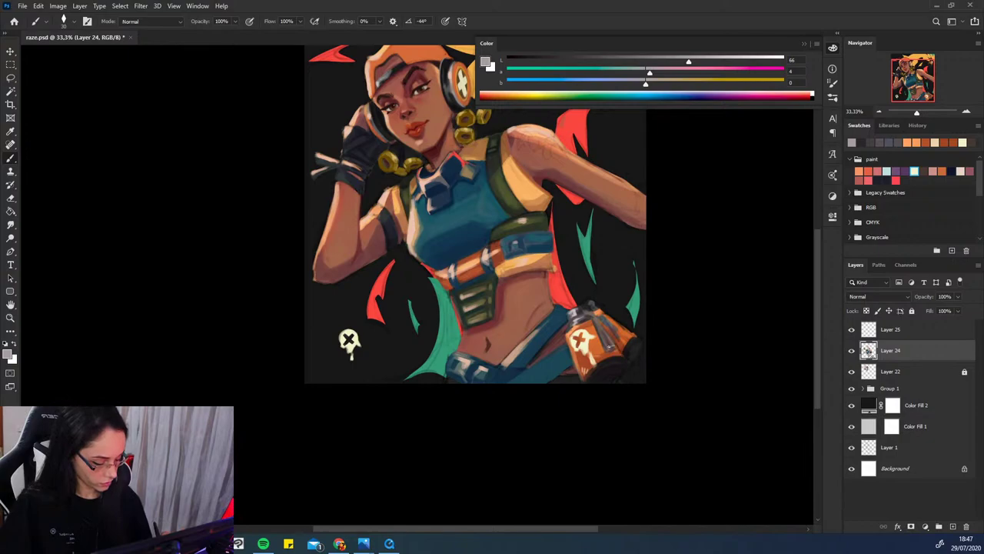
alt+click(618, 362)
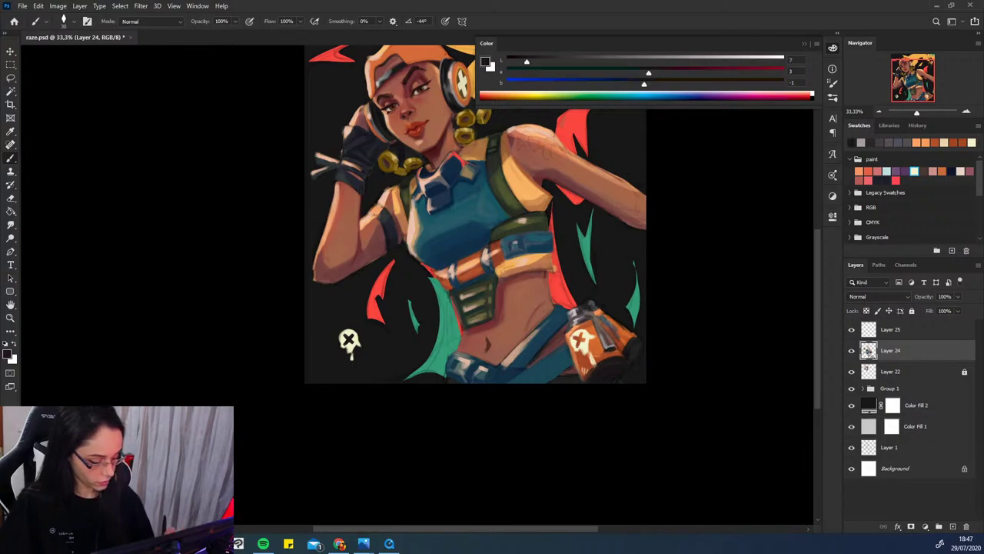
- Refine the hip pouch's hanging strap and its edges using sampled mid-greys, near-black and dark orange
alt+click(599, 321)
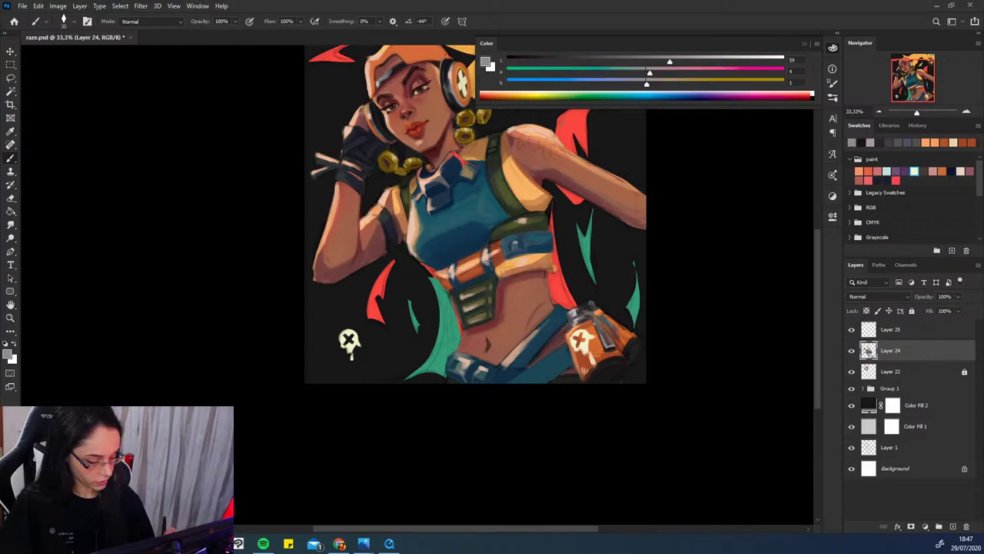
alt+click(606, 338)
alt+click(606, 332)
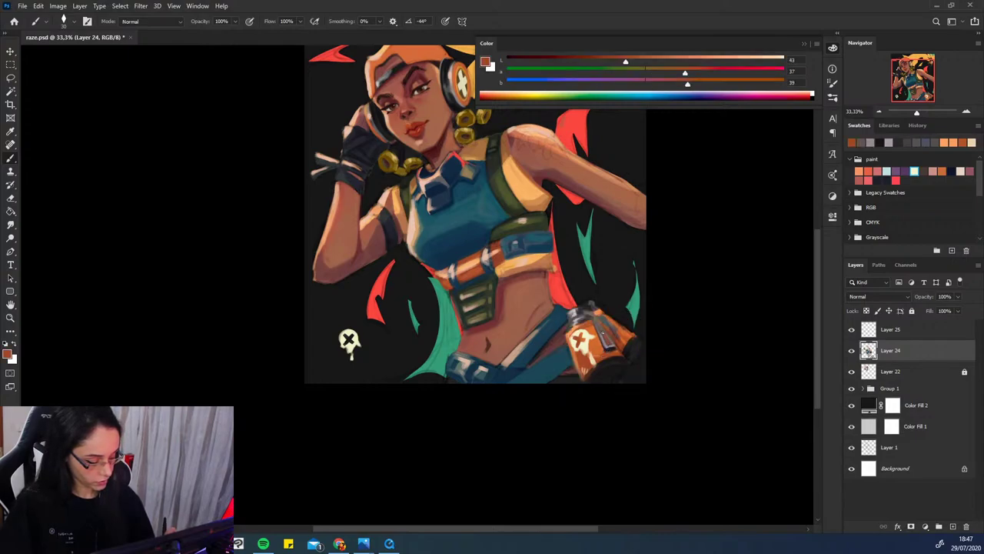
alt+click(609, 343)
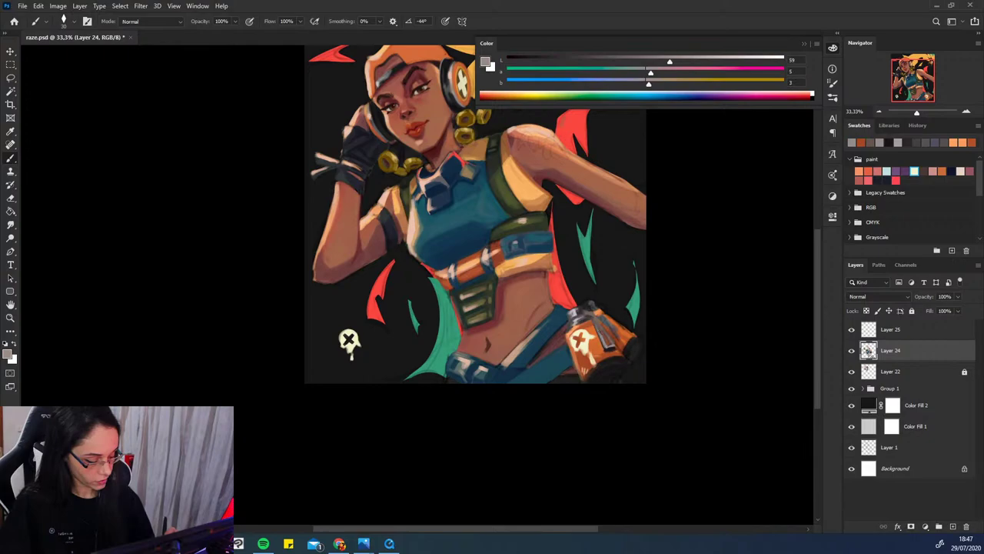
alt+click(615, 345)
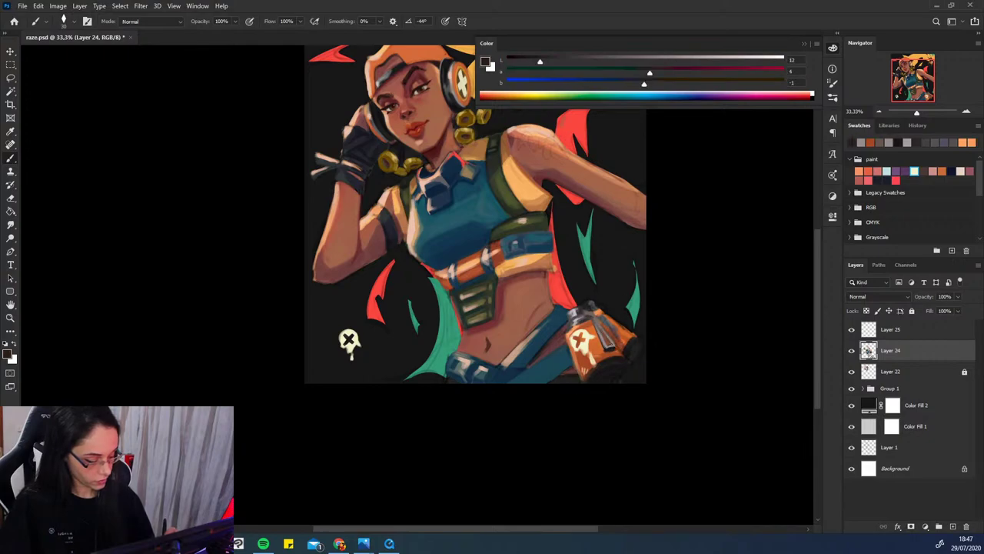
alt+click(605, 344)
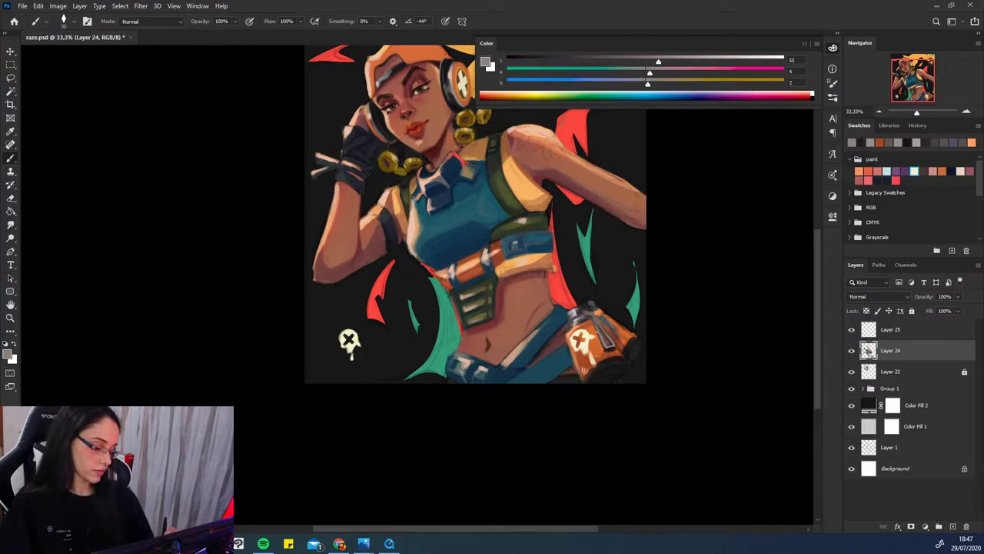
alt+click(605, 345)
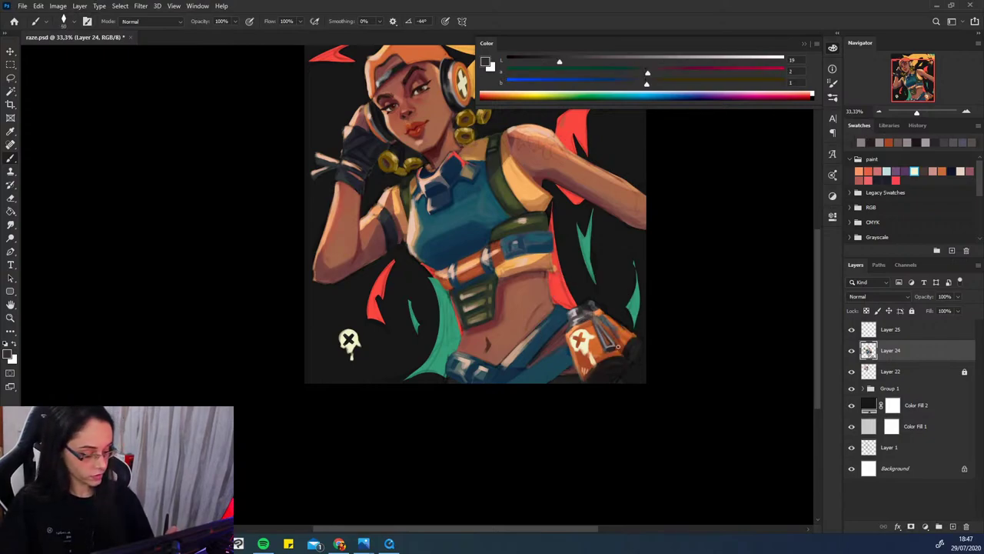
- Darken the pouch's black base with sampled near-blacks and add muted grey accents along its rim
drag(655, 458, 712, 467)
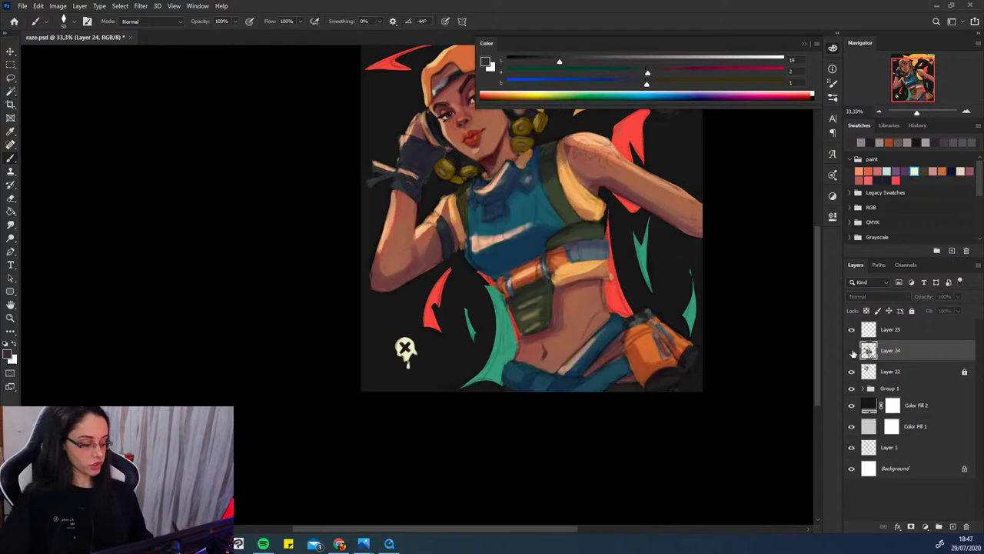
click(880, 112)
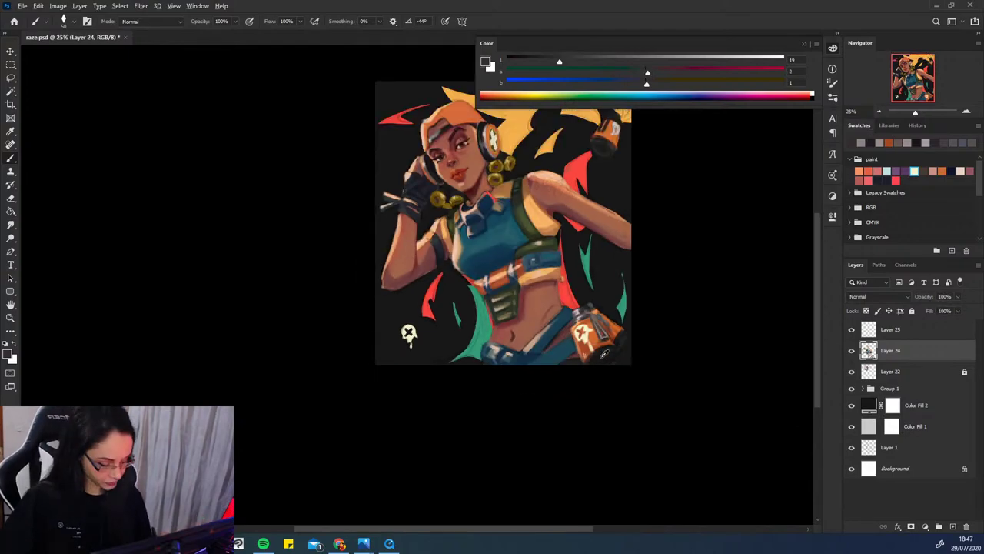
alt+click(609, 338)
alt+click(612, 354)
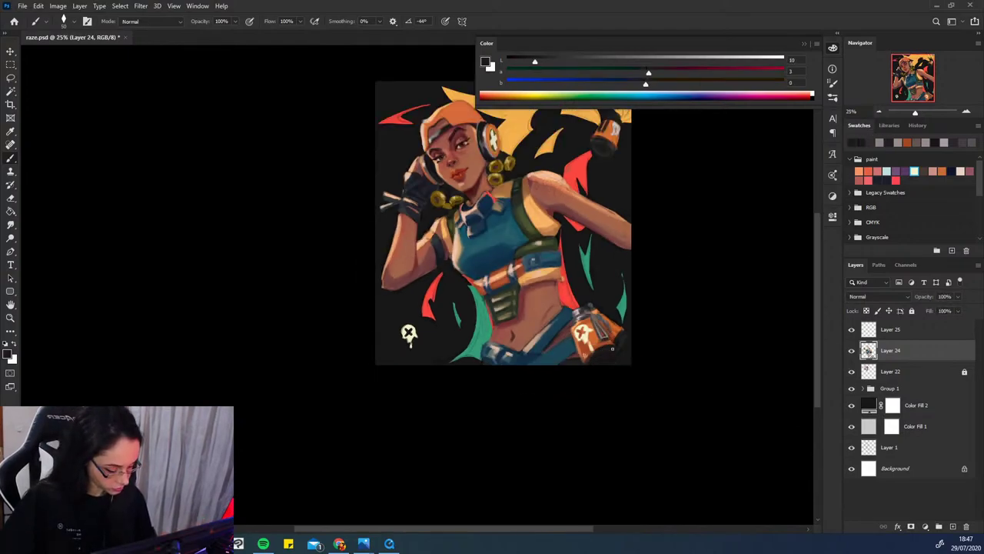
alt+click(608, 346)
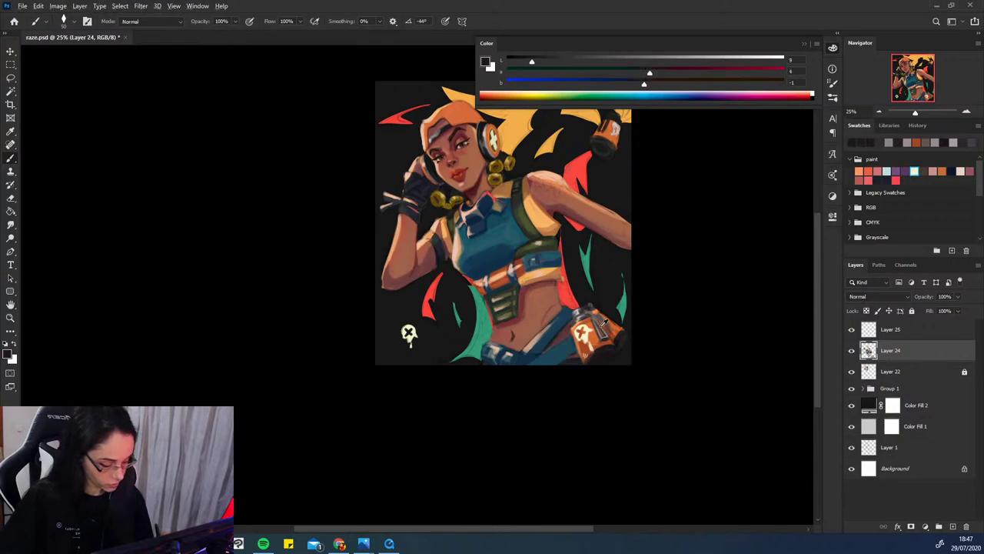
alt+click(598, 315)
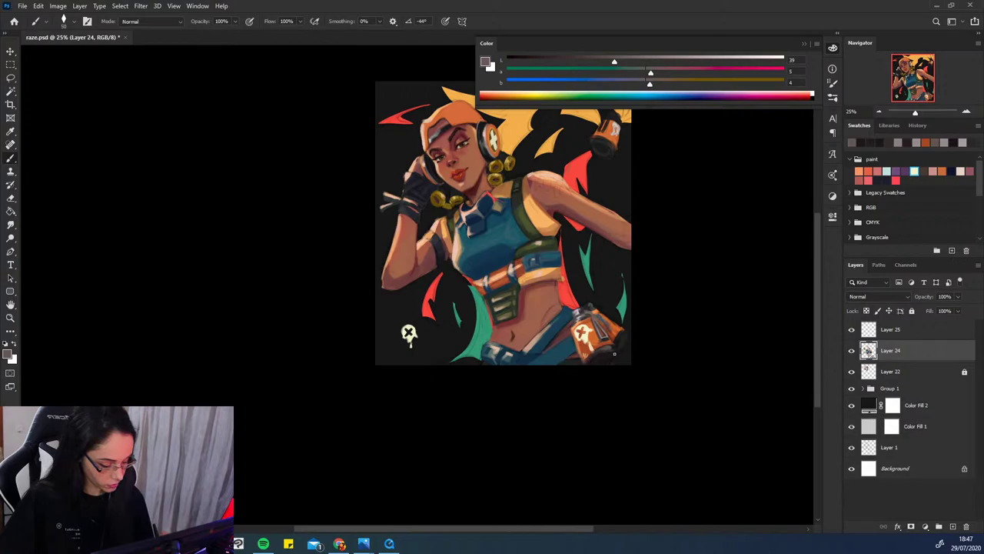
alt+click(603, 356)
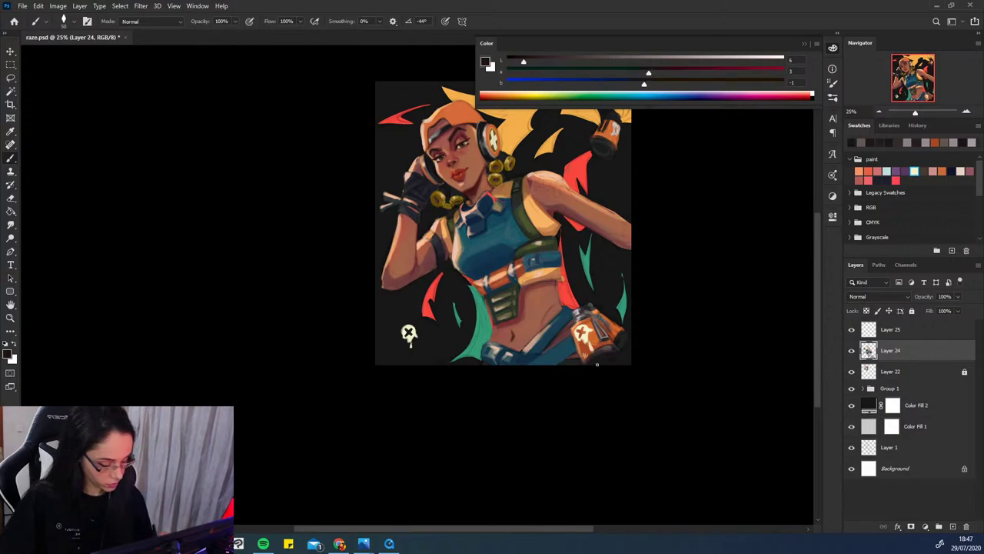
alt+click(600, 353)
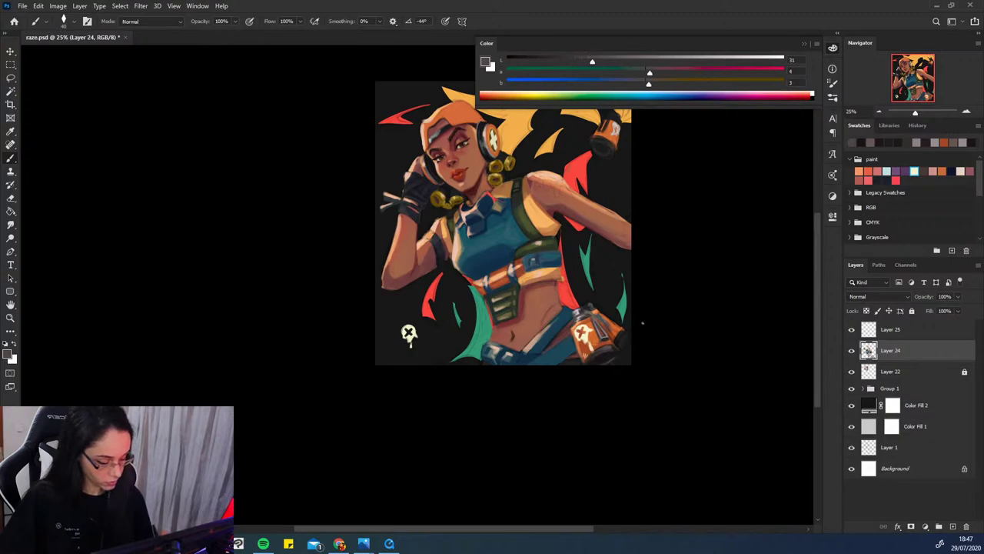
- Shade the orange pouch with a deep red of lightness 36, a 53, b 44, and toggle Layer 24's visibility to check it
alt+click(592, 318)
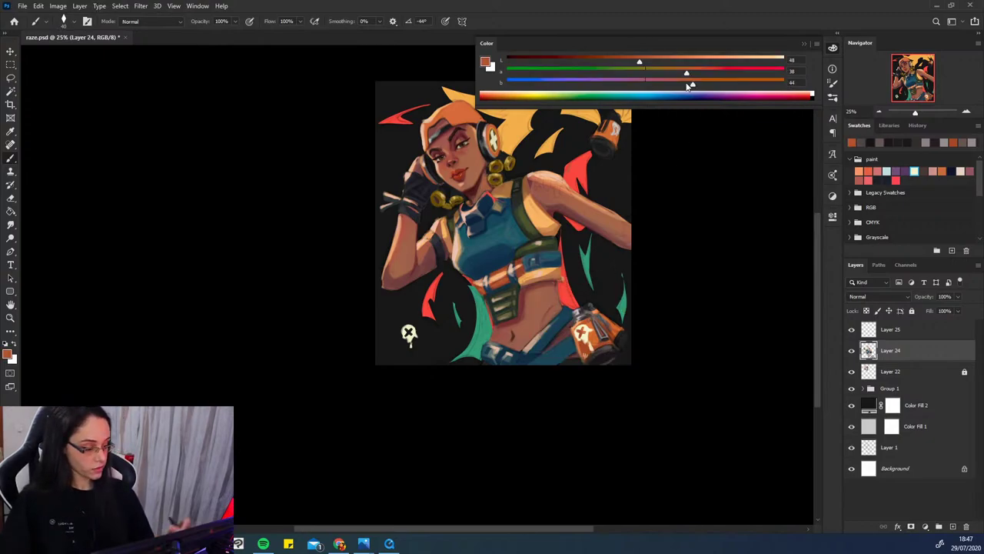
click(703, 71)
click(609, 60)
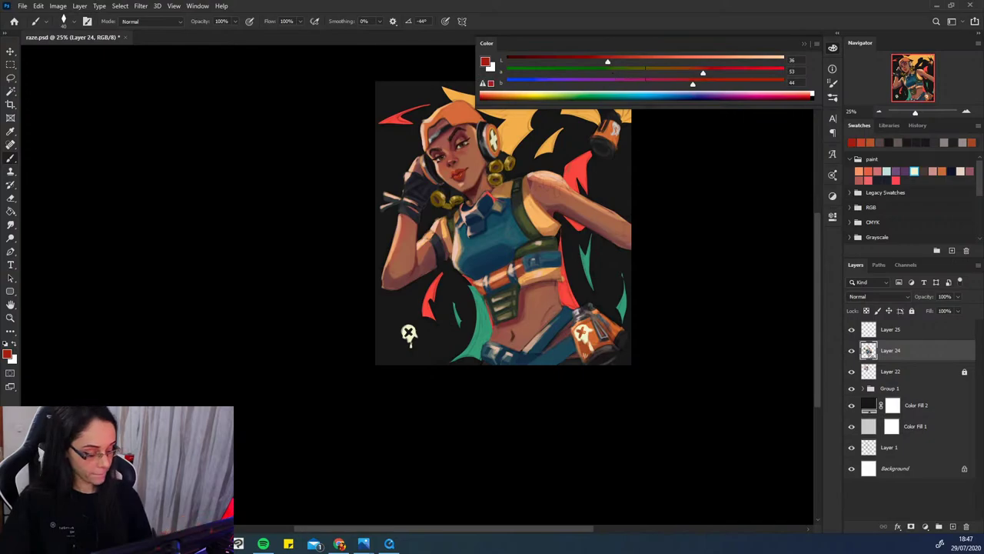
key(bracketright)
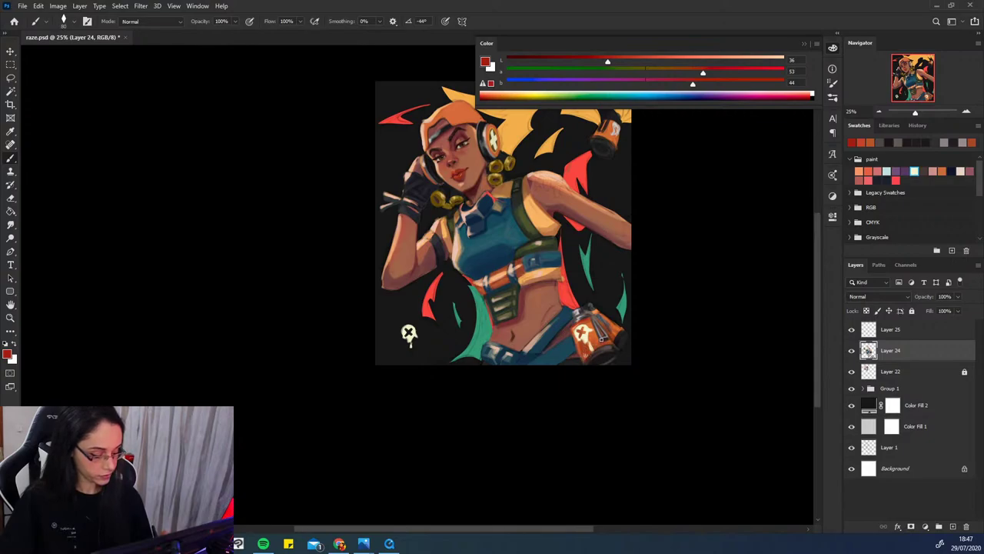
alt+click(577, 333)
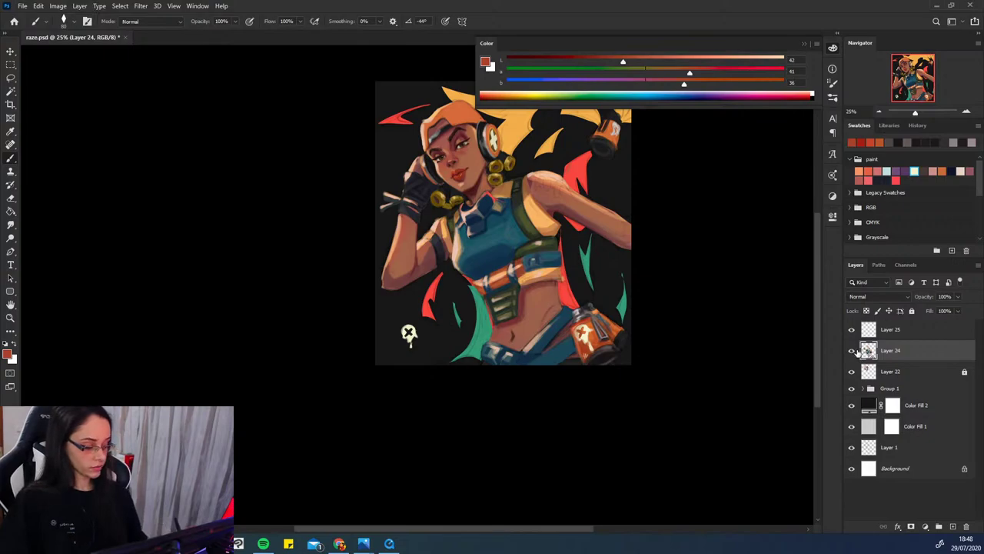
click(851, 351)
click(852, 351)
- Touch up the pouch's body and edges with sampled reds and a dark grey of lightness 23, and save raze.psd
drag(648, 357, 638, 370)
alt+click(568, 358)
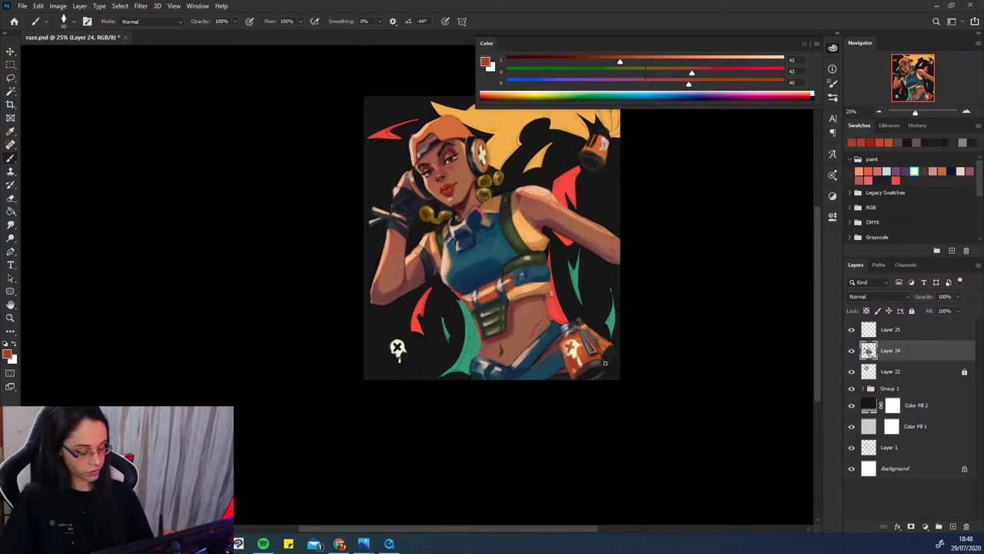
alt+click(578, 332)
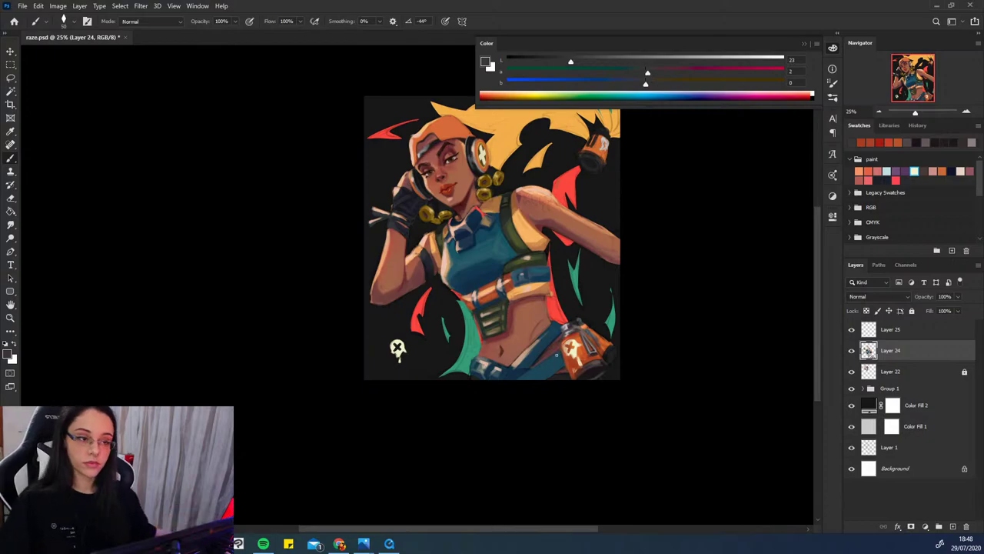
click(22, 5)
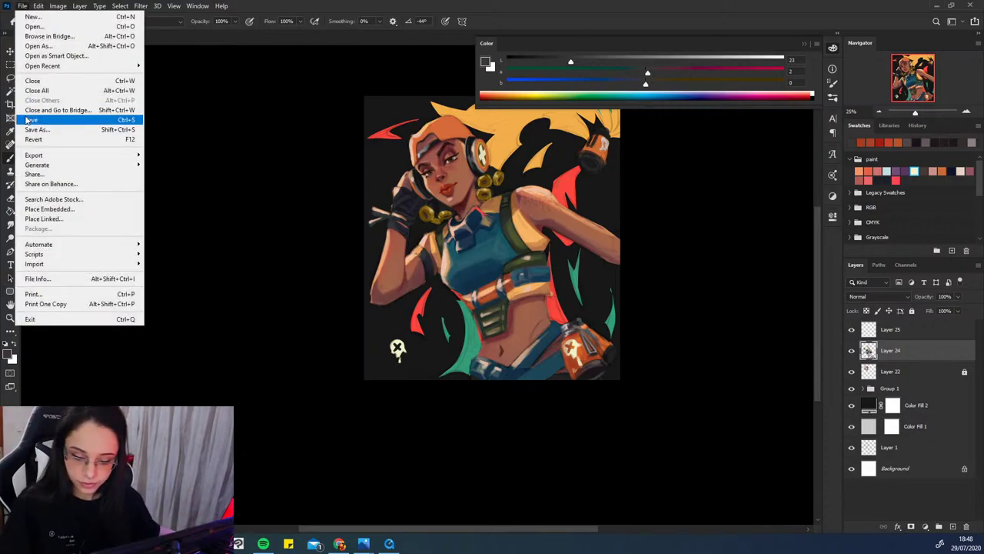
click(30, 120)
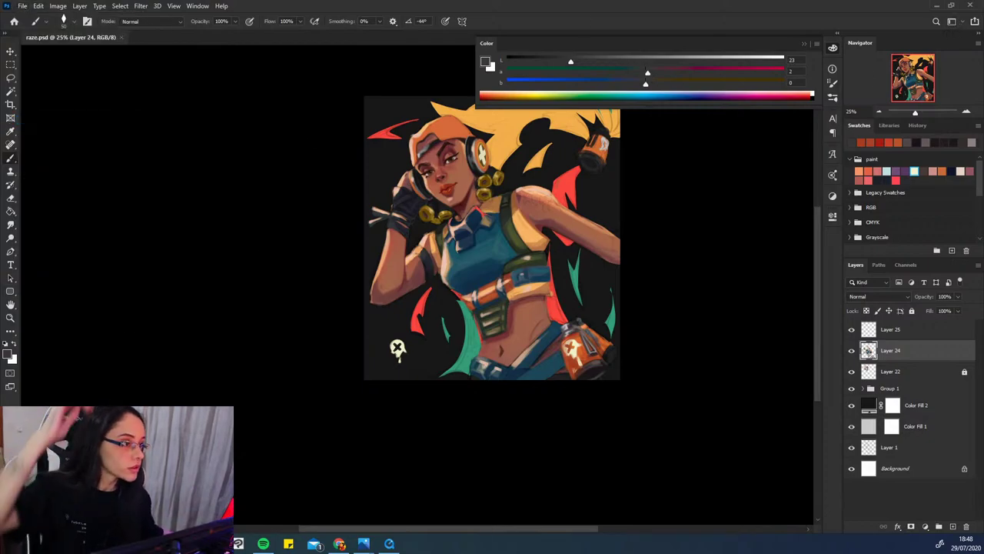
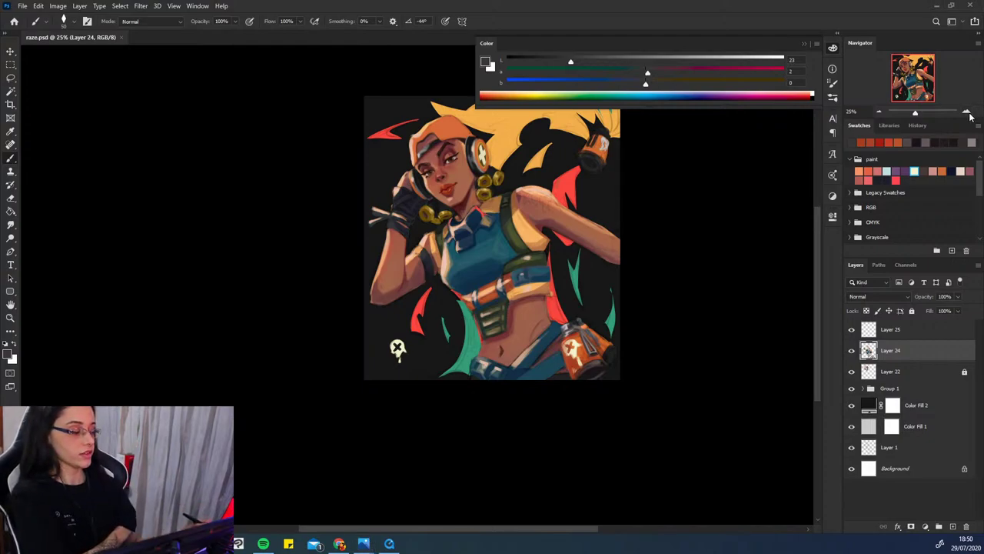
click(968, 113)
click(967, 112)
drag(925, 94, 936, 90)
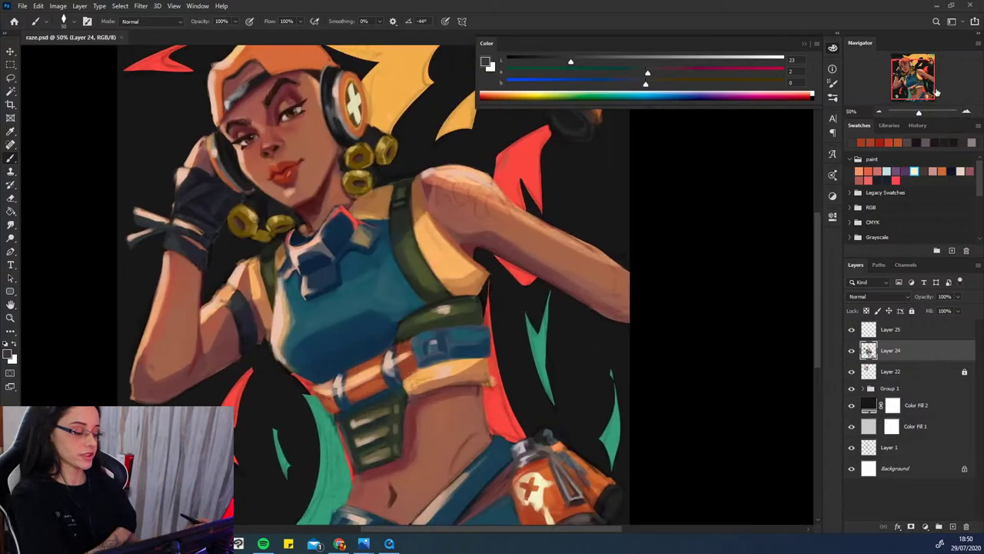
click(879, 113)
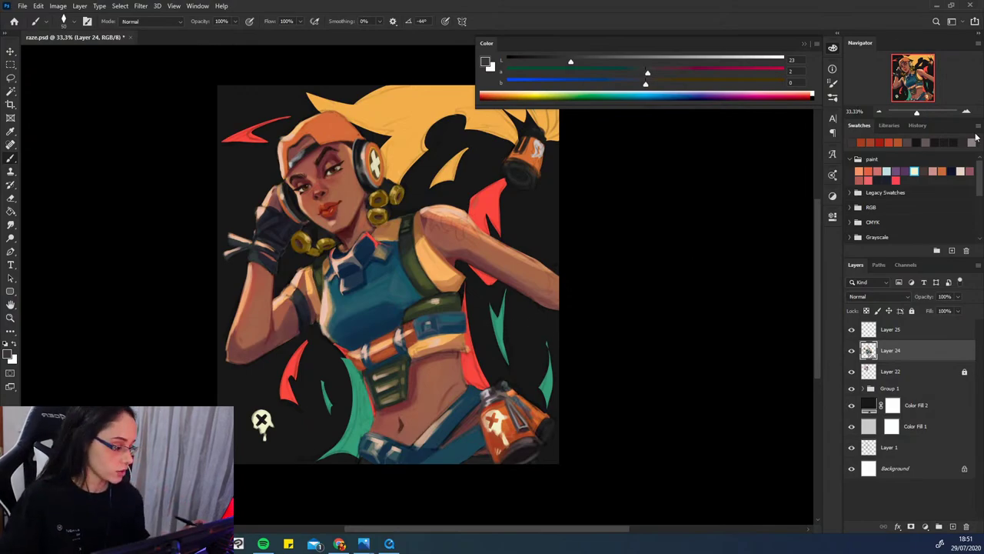
- Block in the tattoo lettering on the outstretched arm's shoulder with a dark grey of lightness 31, a 4, b 3
key(ctrl+plus)
drag(591, 222, 599, 255)
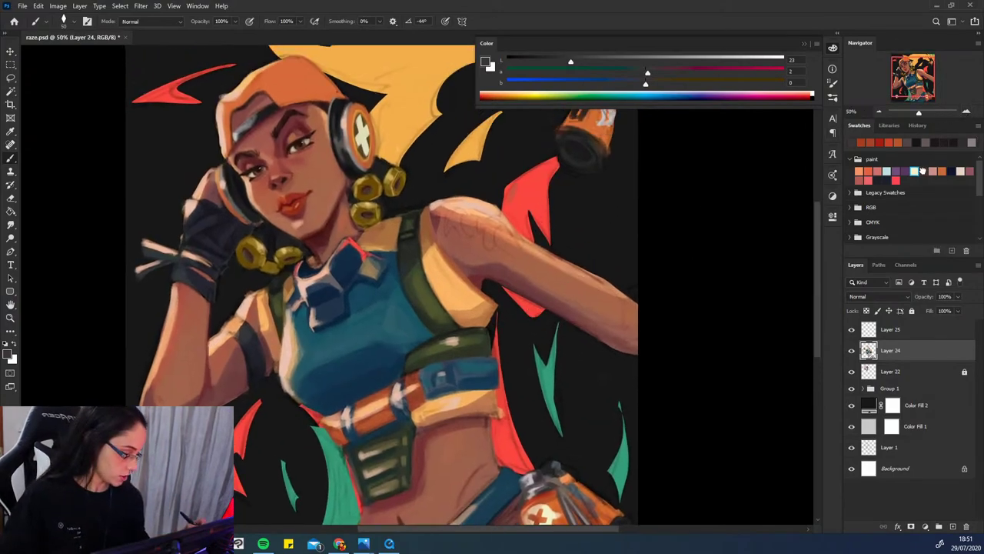
click(923, 170)
click(917, 141)
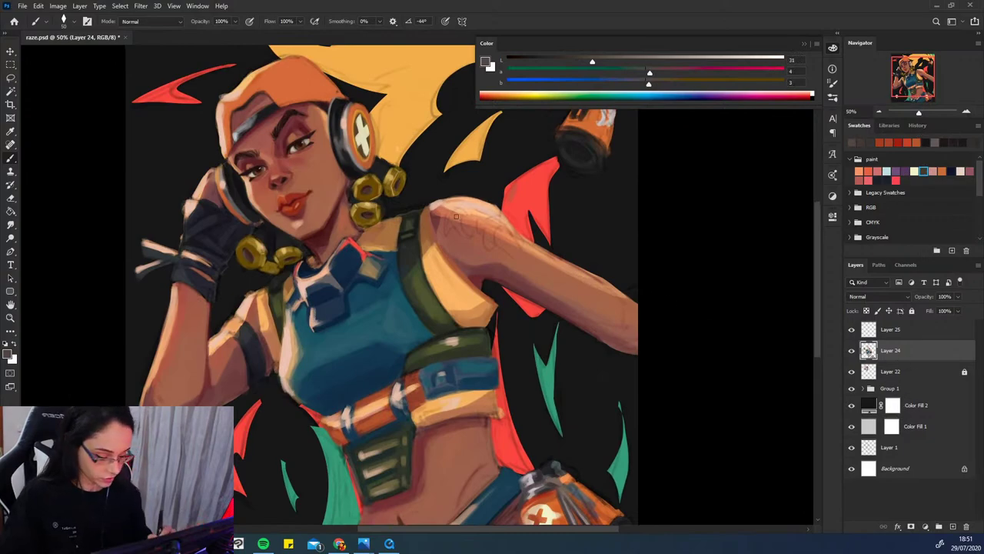
drag(451, 215, 466, 237)
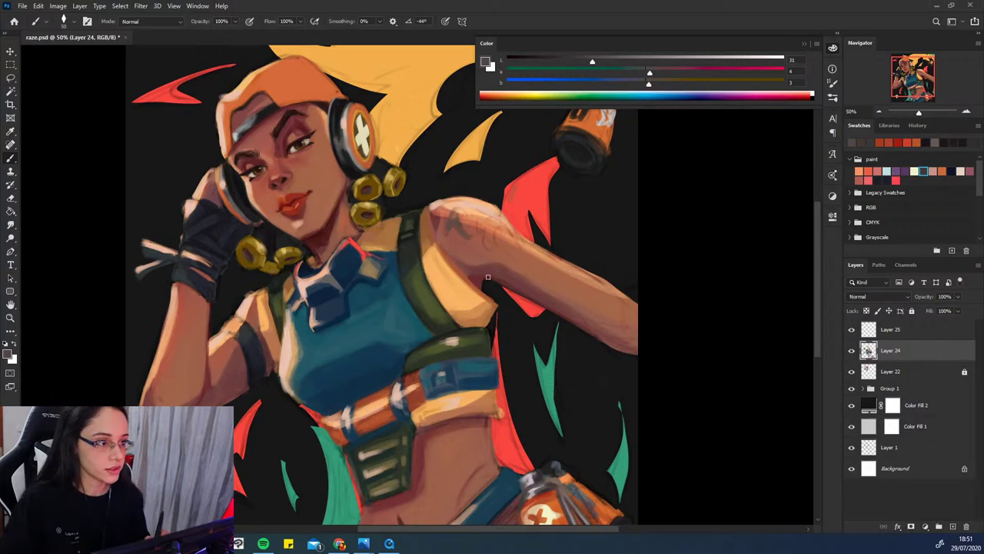
mouse_move(483, 221)
mouse_down()
mouse_move(498, 237)
mouse_move(488, 221)
mouse_move(485, 235)
mouse_up()
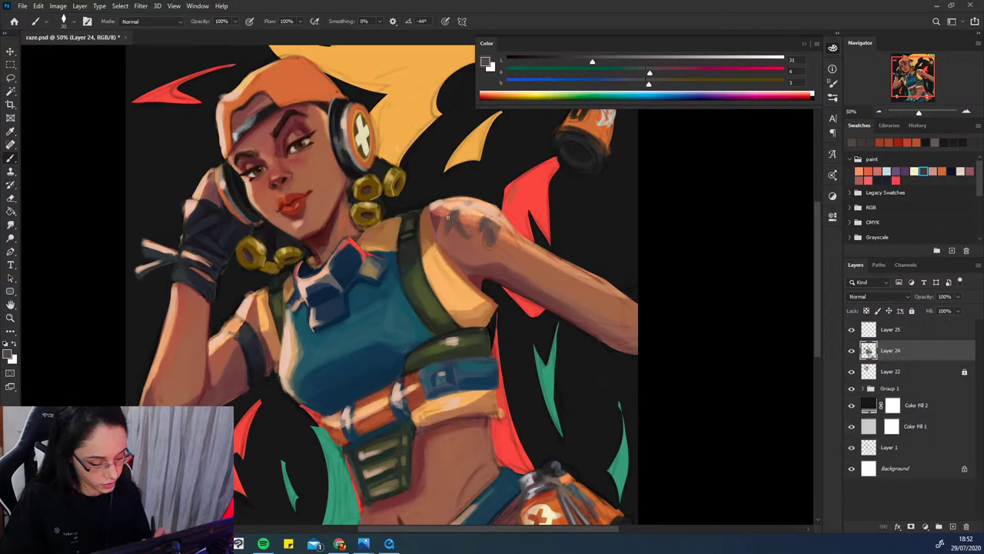
- Darken the shoulder tattoo's strokes with a grey of lightness 23, a 4, b 3, and sample a brownish grey from them
drag(592, 61, 571, 62)
drag(451, 214, 448, 229)
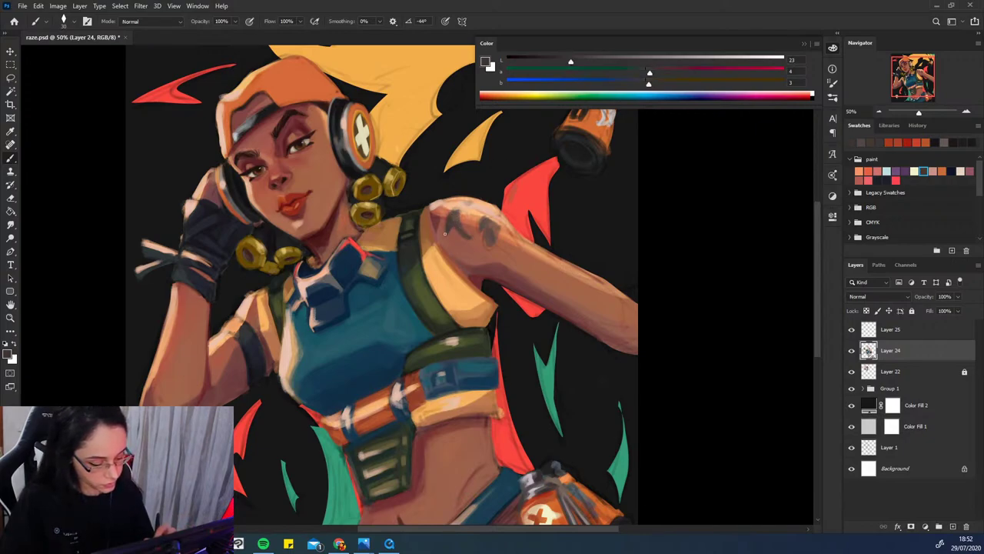
mouse_move(495, 238)
mouse_down()
mouse_move(498, 231)
mouse_move(489, 247)
mouse_up()
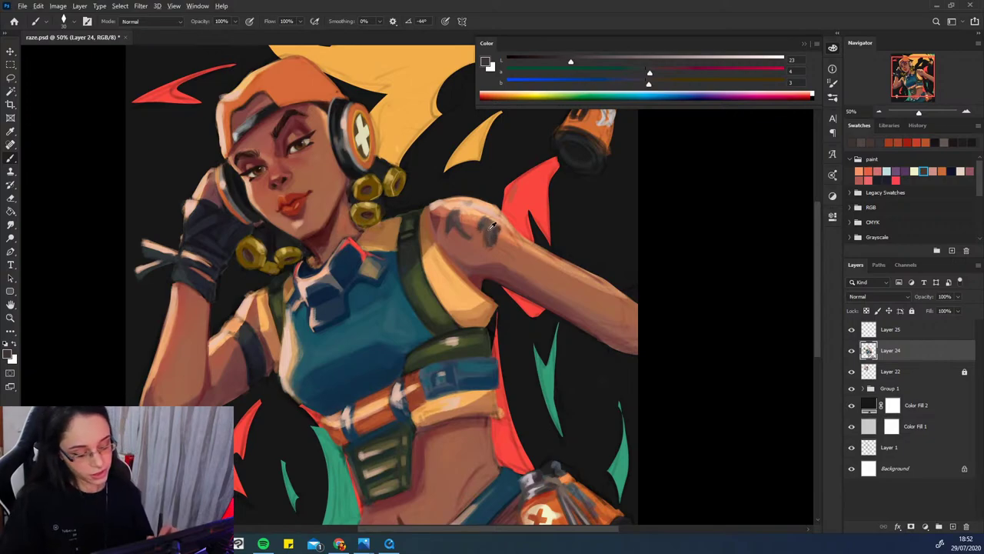
alt+click(490, 233)
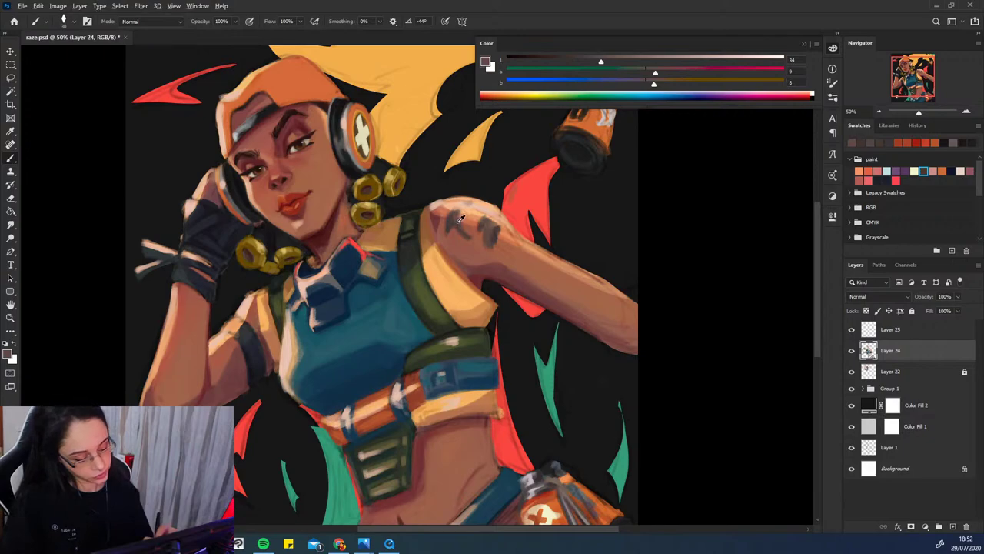
- Refine the first letter of the shoulder tattoo with a dark purplish grey of lightness 25, a 7, b 0
alt+click(459, 224)
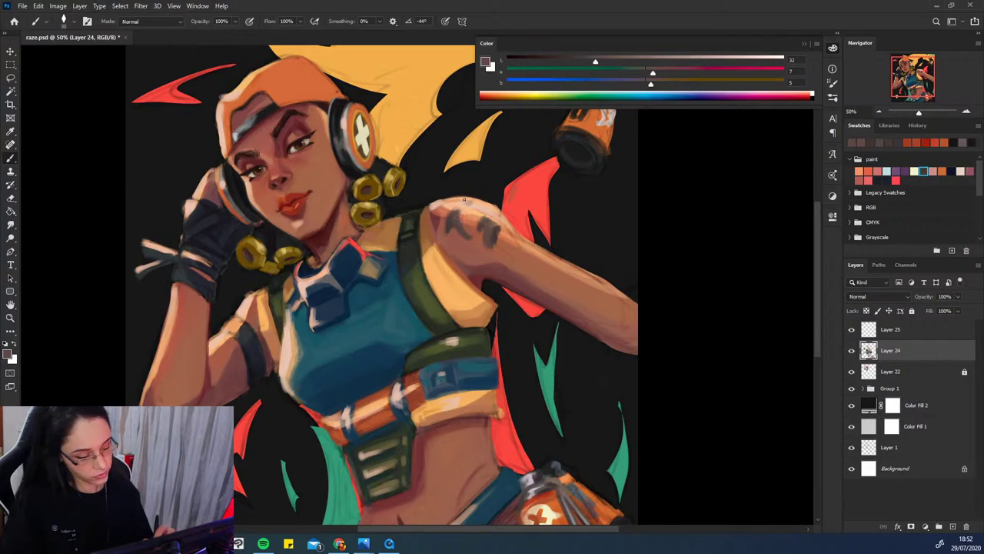
click(644, 84)
click(575, 61)
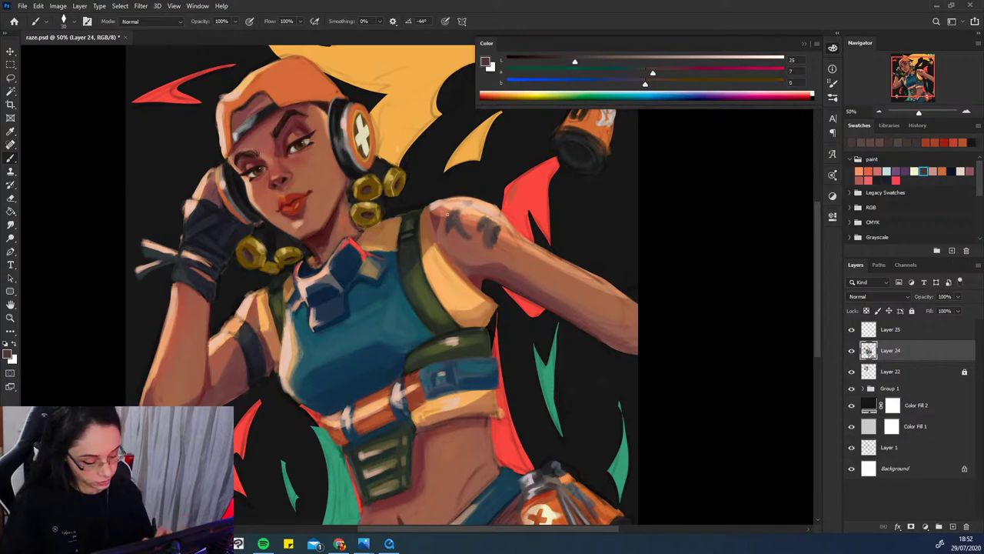
drag(448, 214, 446, 224)
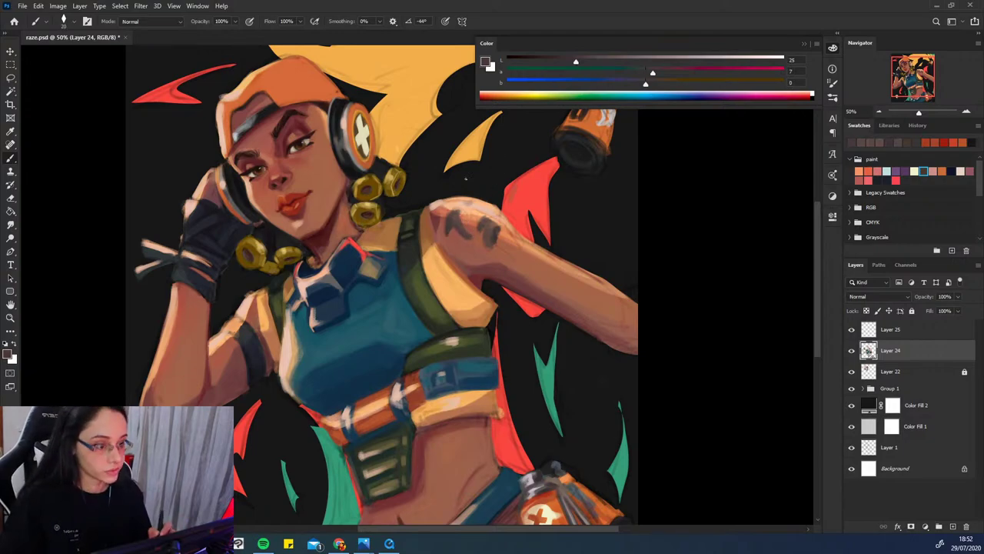
drag(460, 216, 465, 221)
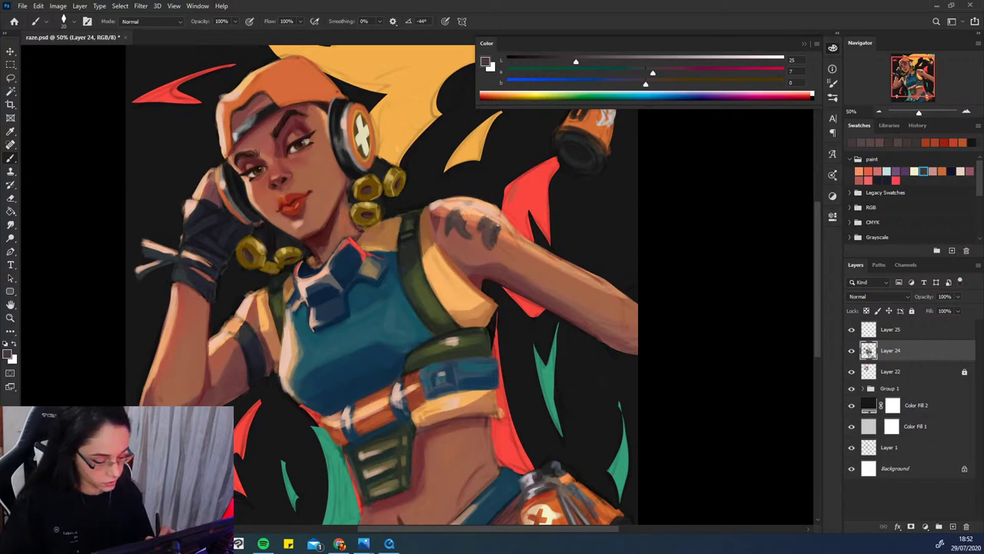
- Fill out the second letter of the shoulder tattoo and blend it with greys sampled from its strokes
drag(497, 225, 494, 238)
alt+click(496, 229)
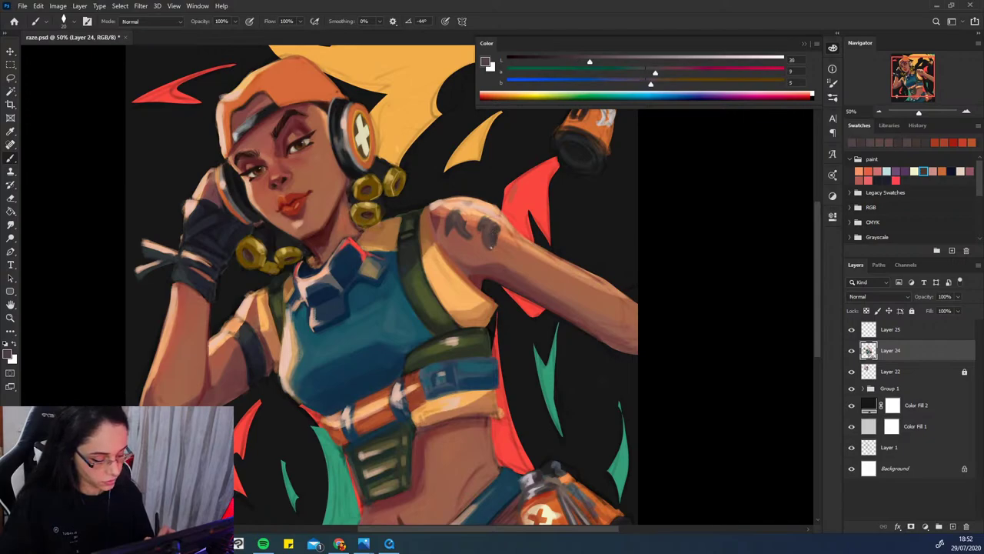
alt+click(491, 236)
alt+click(498, 227)
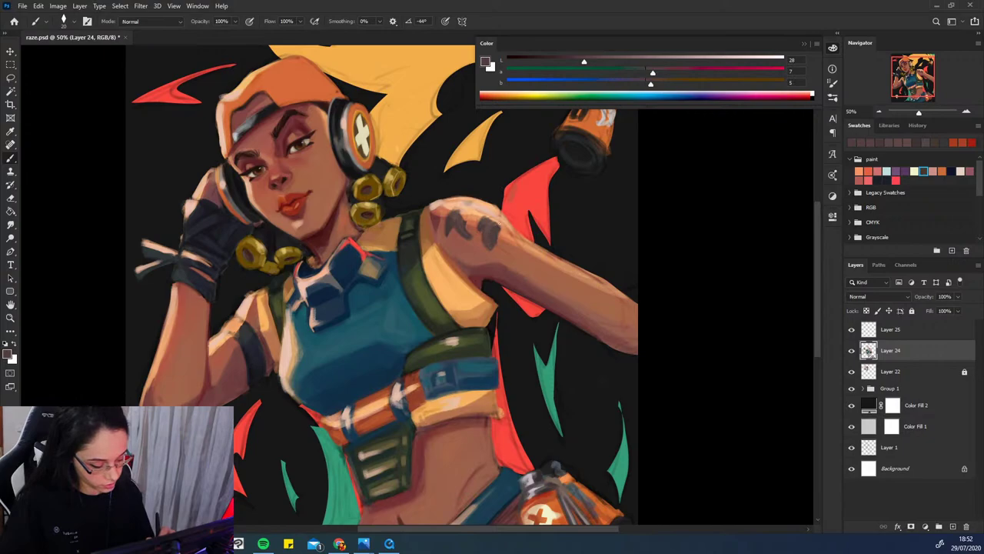
- Extend the tattoo strokes toward the shoulder's upper edge with a darker grey of lightness 22, a 7, b 1
drag(587, 61, 567, 61)
drag(651, 91, 647, 85)
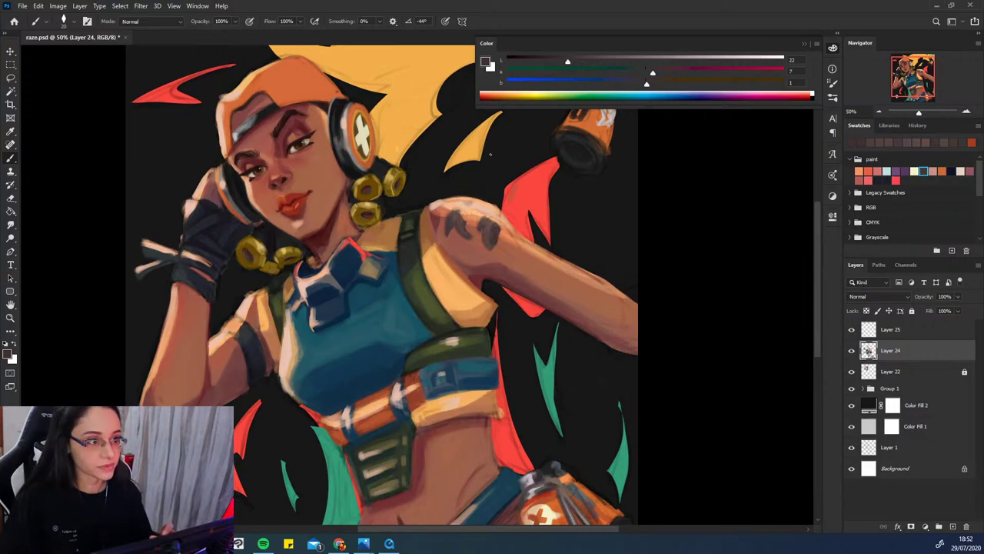
mouse_move(464, 210)
mouse_down()
mouse_move(477, 213)
mouse_move(462, 207)
mouse_up()
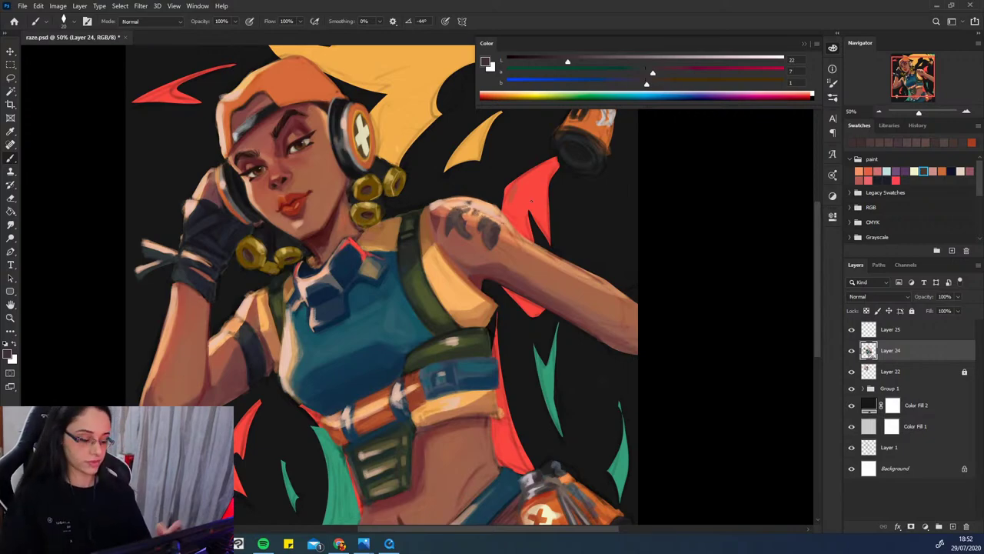
drag(537, 341, 532, 340)
drag(501, 228, 480, 213)
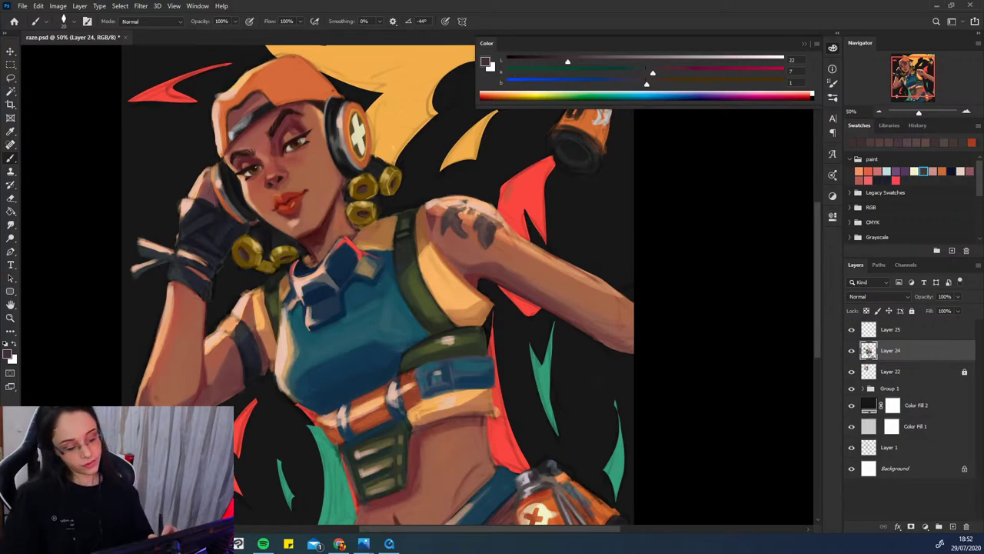
drag(588, 345, 621, 343)
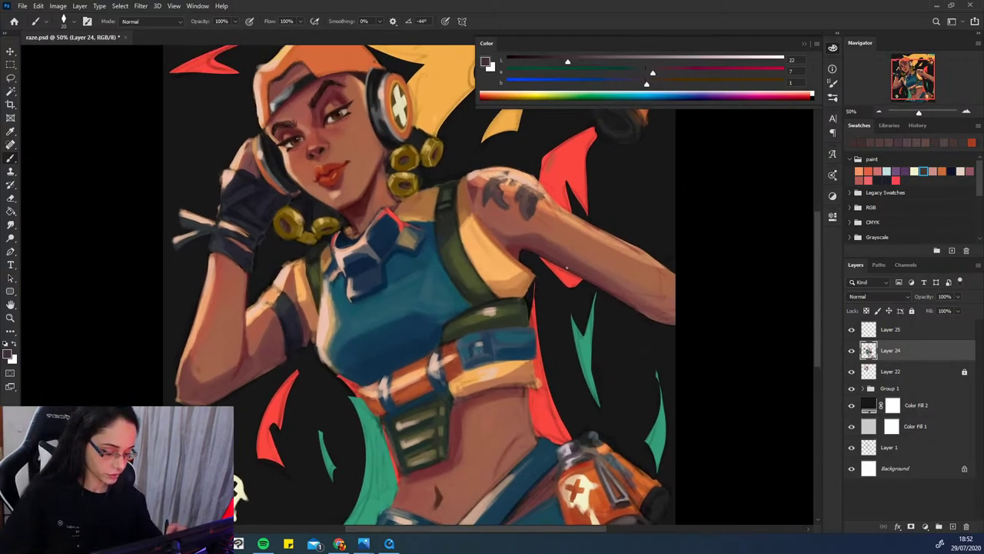
- Enlarge the brush and block in a dark band around the outstretched upper arm, adding a light sampled skin tone at its upper edge
mouse_move(571, 255)
mouse_down()
mouse_move(585, 230)
mouse_move(596, 233)
mouse_move(592, 244)
mouse_move(590, 228)
mouse_move(571, 256)
mouse_move(569, 266)
mouse_move(580, 267)
mouse_move(571, 268)
mouse_move(592, 246)
mouse_move(578, 273)
mouse_move(575, 245)
mouse_move(572, 273)
mouse_move(581, 236)
mouse_move(584, 252)
mouse_move(586, 235)
mouse_move(578, 242)
mouse_move(601, 232)
mouse_move(586, 234)
mouse_move(613, 238)
mouse_move(588, 223)
mouse_move(615, 237)
mouse_move(563, 212)
mouse_up()
key(])
key(])
key(])
key(])
alt+click(304, 346)
alt+click(289, 299)
alt+click(285, 285)
alt+click(581, 247)
alt+click(594, 231)
alt+click(594, 229)
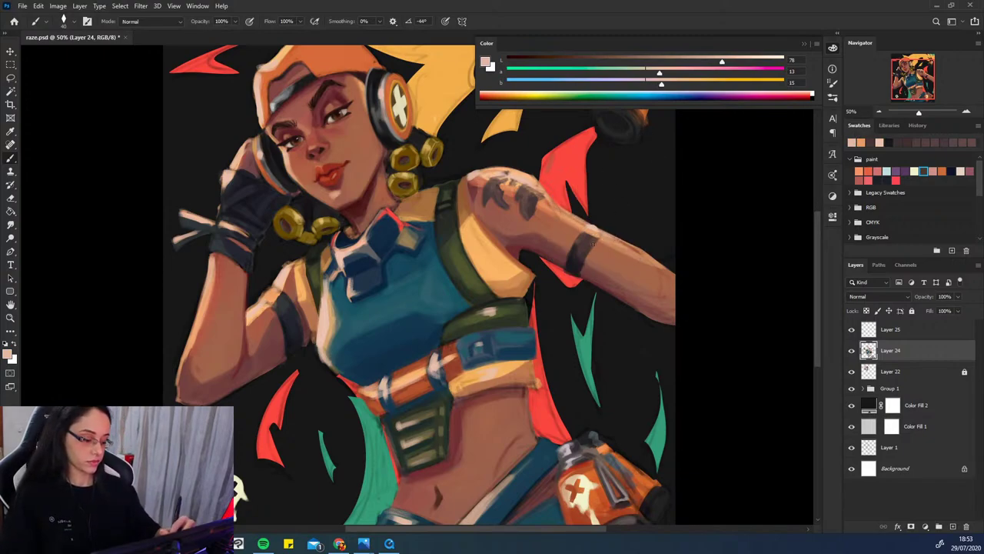
- Shade the body and lower edge of the outstretched arm's band with dark tones sampled from it
alt+click(574, 243)
alt+click(582, 266)
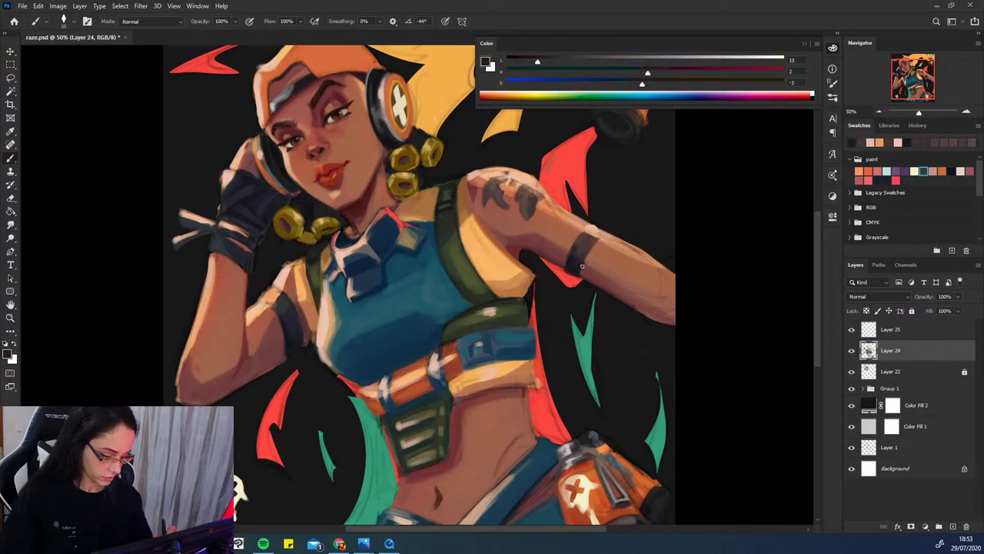
alt+click(583, 264)
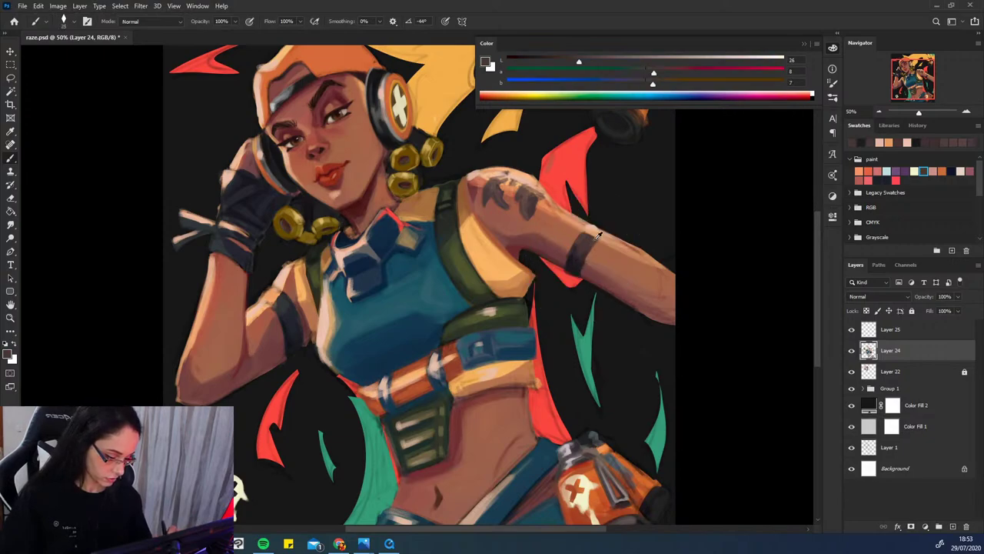
alt+click(580, 271)
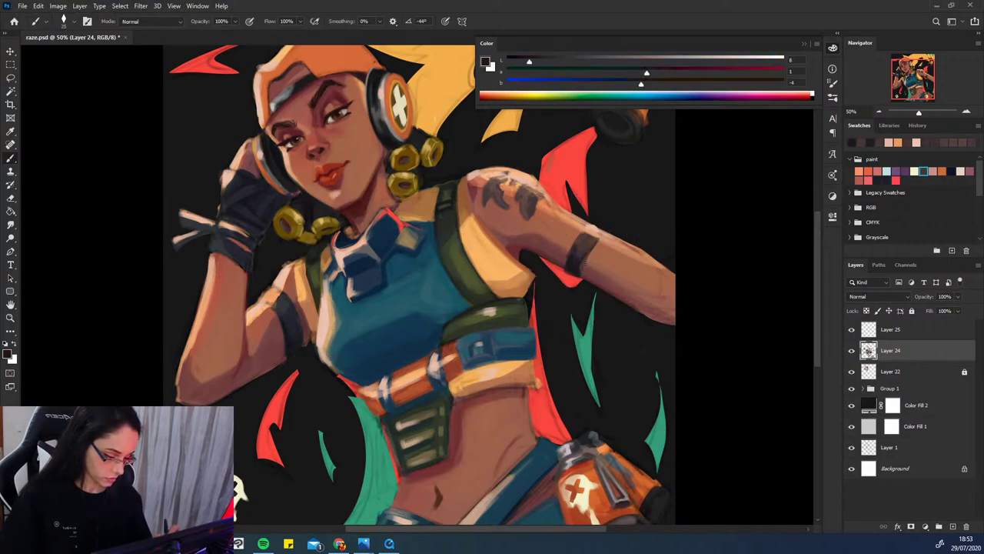
alt+click(565, 263)
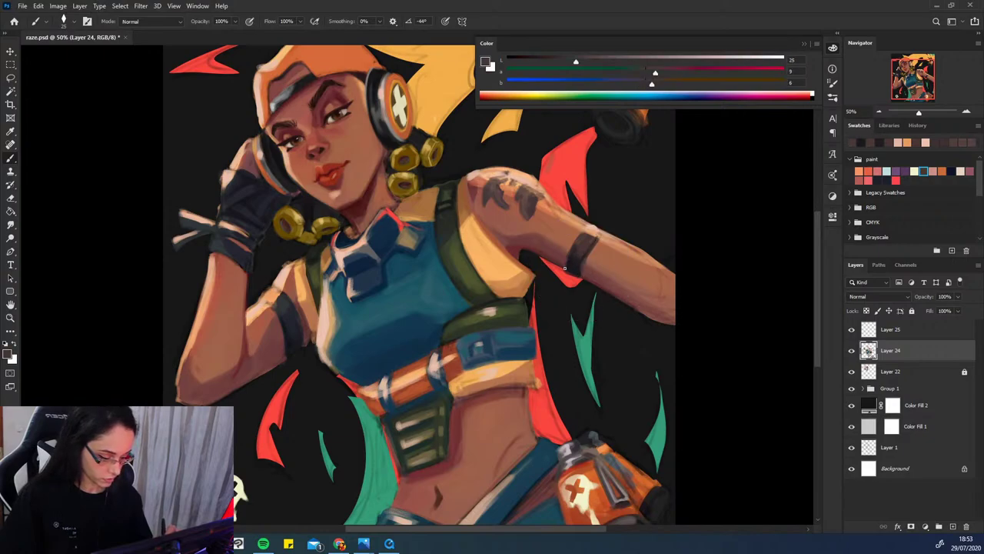
alt+click(570, 263)
alt+click(579, 243)
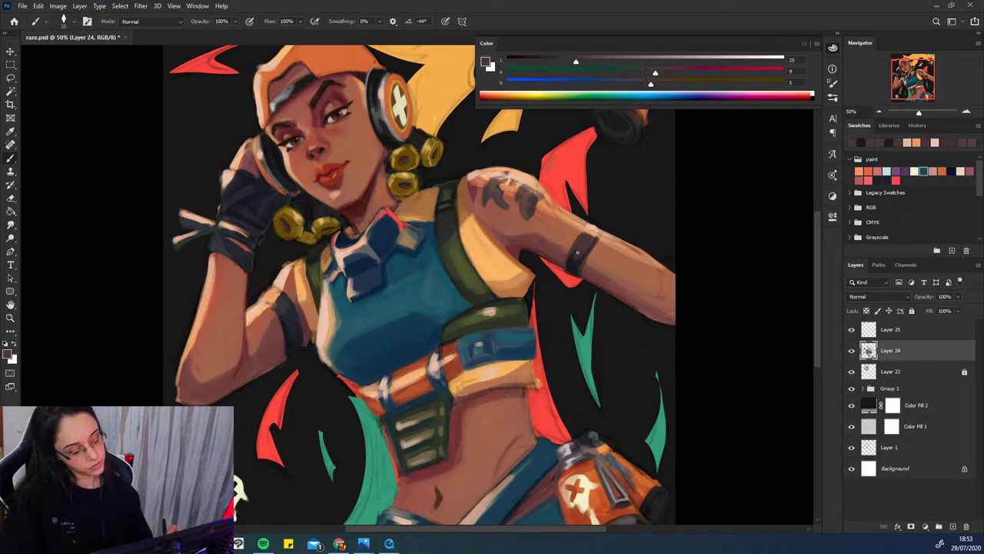
- Enlarge the brush and even out the outstretched arm's band with sampled neutral dark greys
alt+click(579, 255)
key(bracketright)
key(bracketright)
key(bracketright)
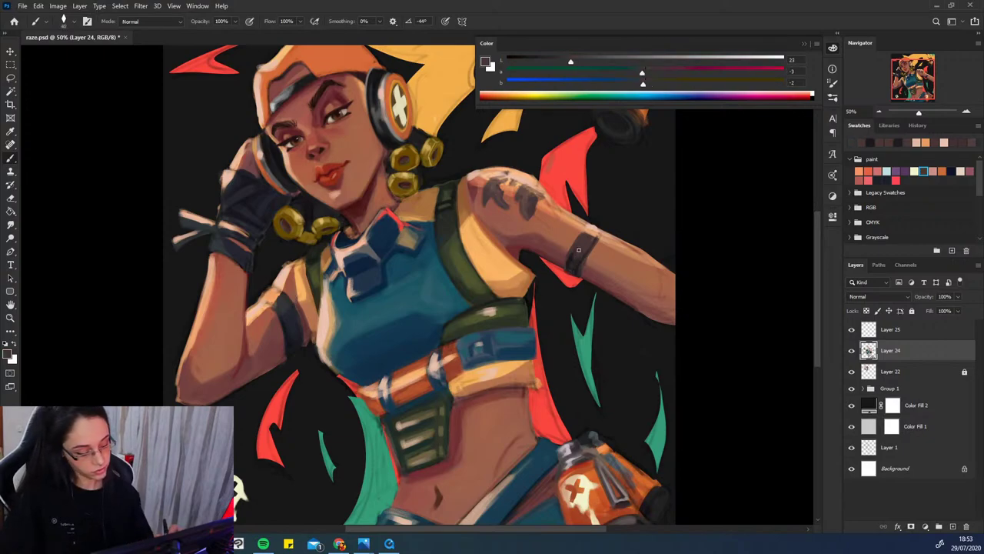
alt+click(568, 264)
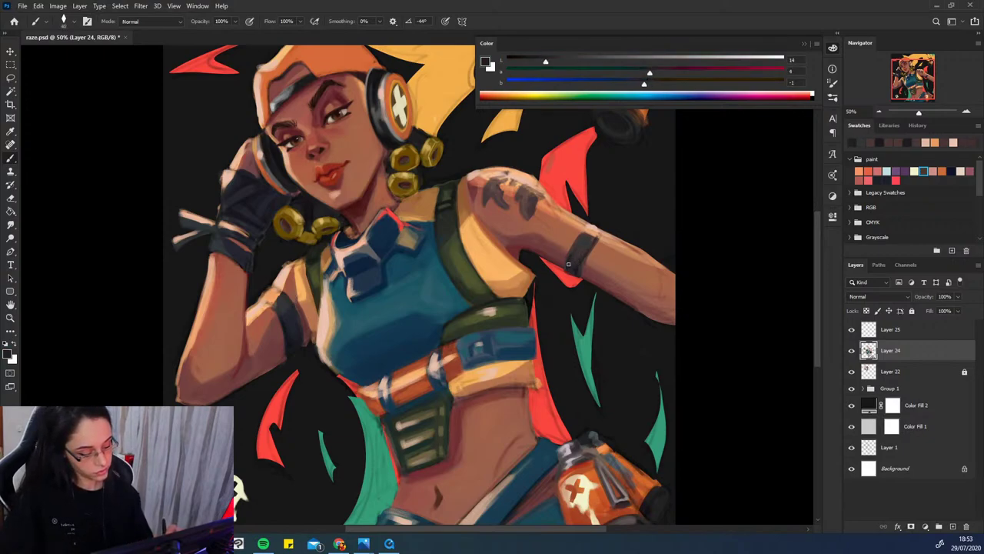
alt+click(569, 265)
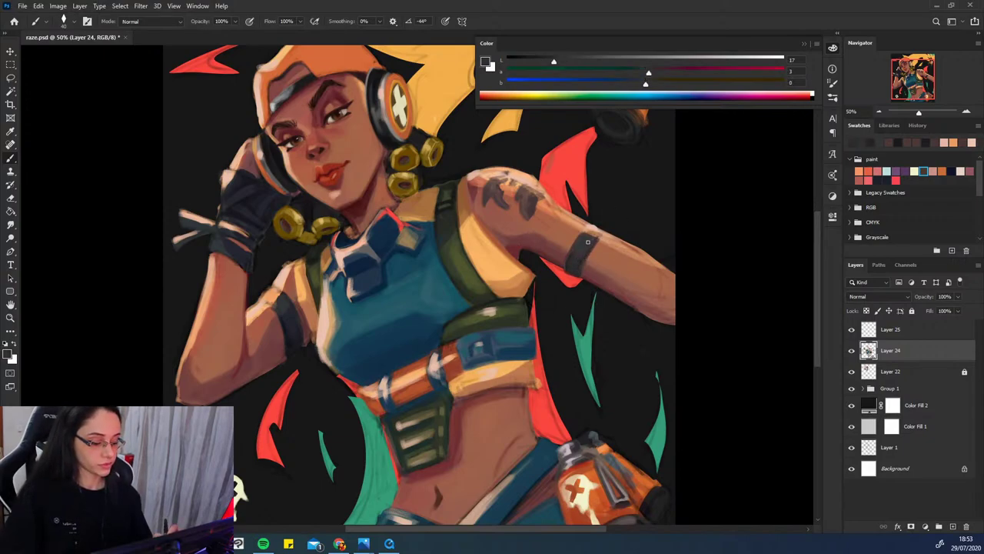
- Deepen the outstretched arm's band with a near-black of lightness 11, a 3, b 0, and lighten it with a grey of lightness 25, a -2, b -1
click(540, 63)
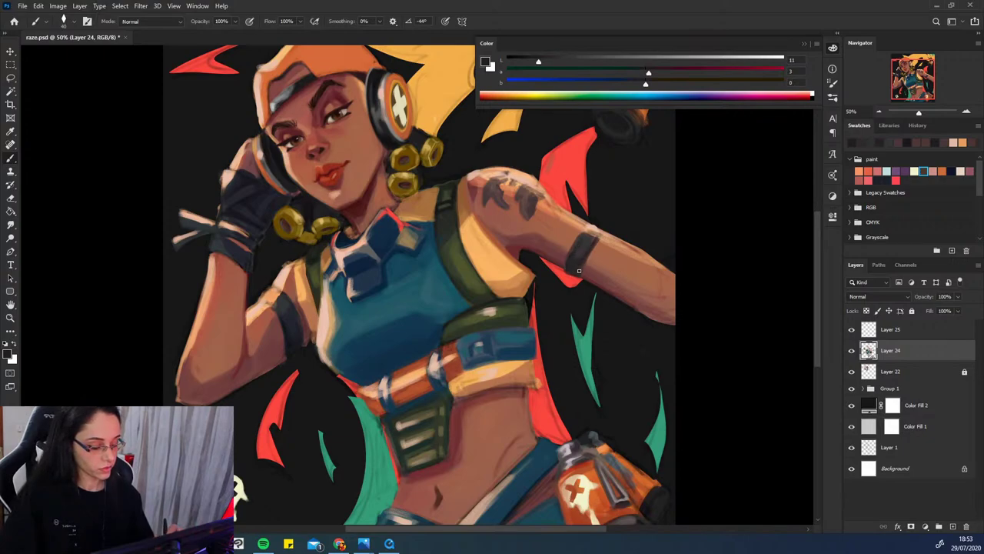
alt+click(581, 241)
click(578, 59)
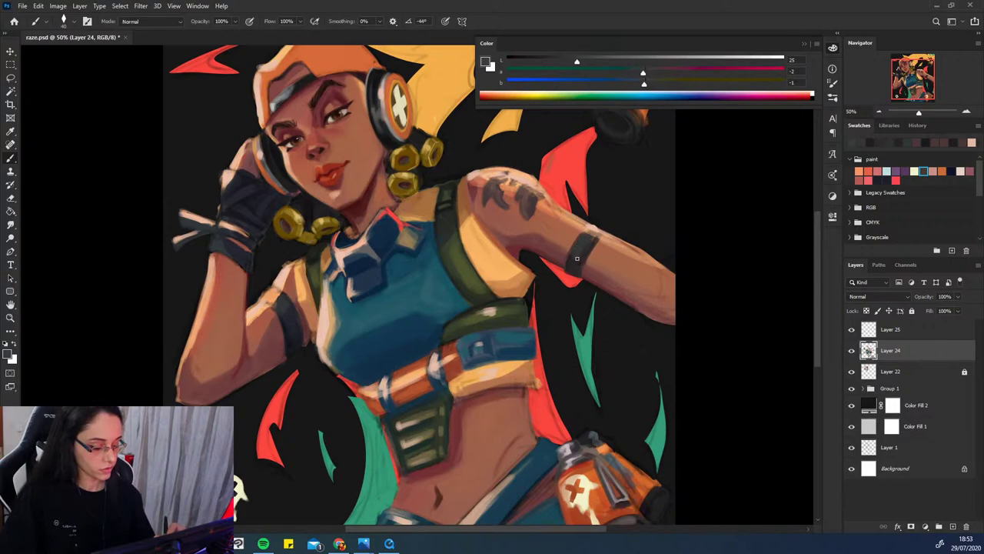
- Check the whole illustration, and touch up the raised arm's band and its skin edge with sampled dark and brown tones
click(880, 111)
click(880, 111)
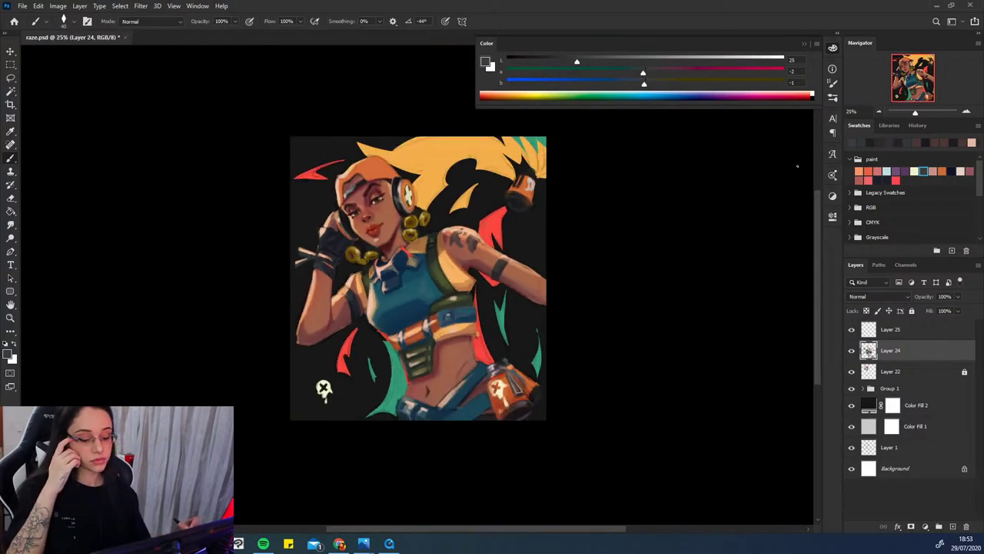
click(967, 112)
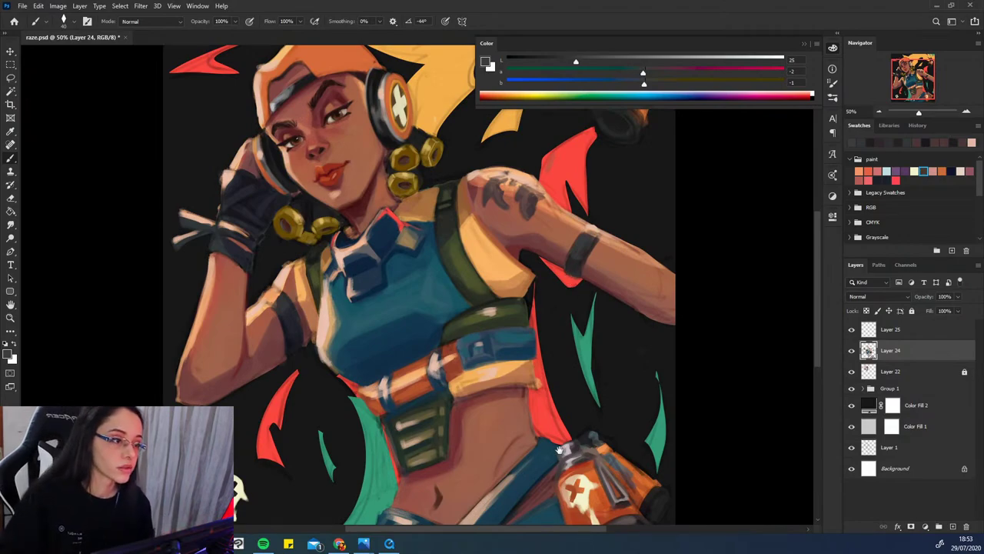
drag(559, 450, 528, 435)
mouse_move(719, 404)
mouse_down()
mouse_move(724, 373)
mouse_move(723, 437)
mouse_move(731, 408)
mouse_up()
alt+click(340, 291)
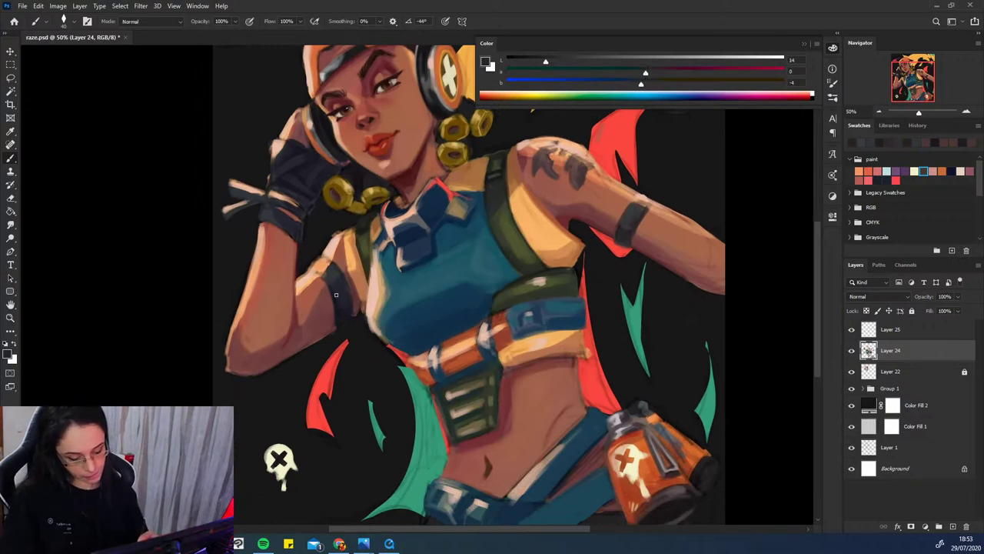
alt+click(341, 257)
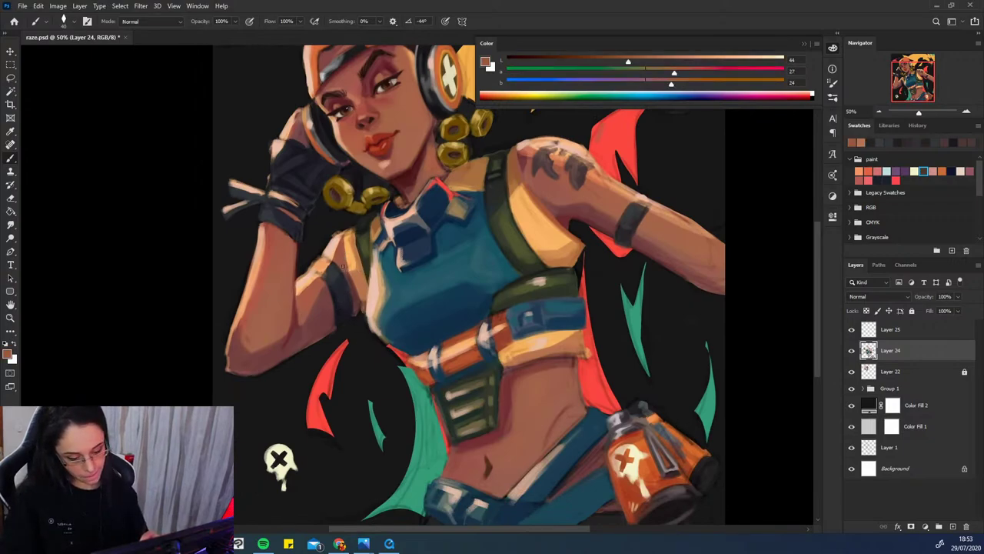
- Blend the skin beside the armband on the raised arm using skin tones sampled from the painting
drag(345, 265, 344, 287)
alt+click(343, 273)
alt+click(345, 297)
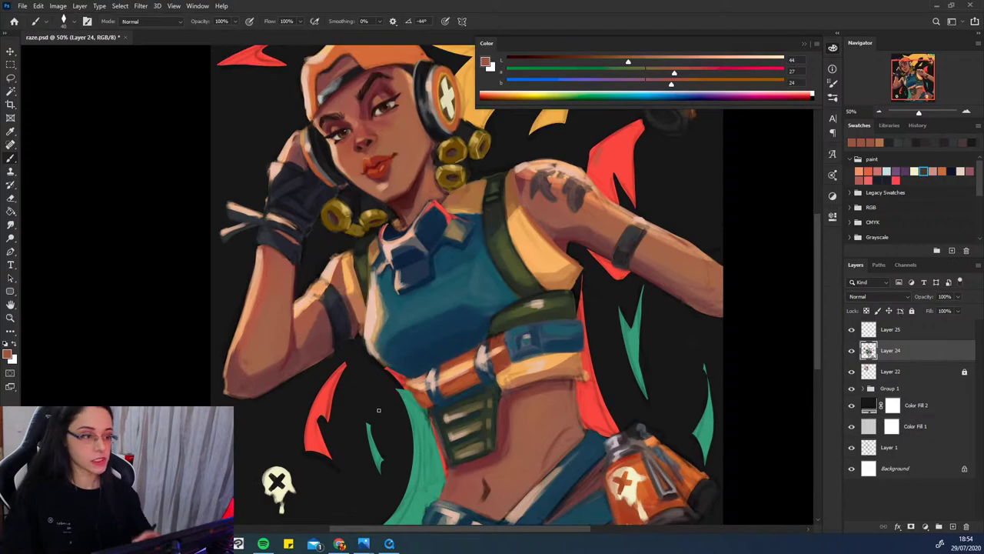
- Switch the painting brush to the DG_MAIN preset at 47 px
right_click(373, 378)
double_click(470, 319)
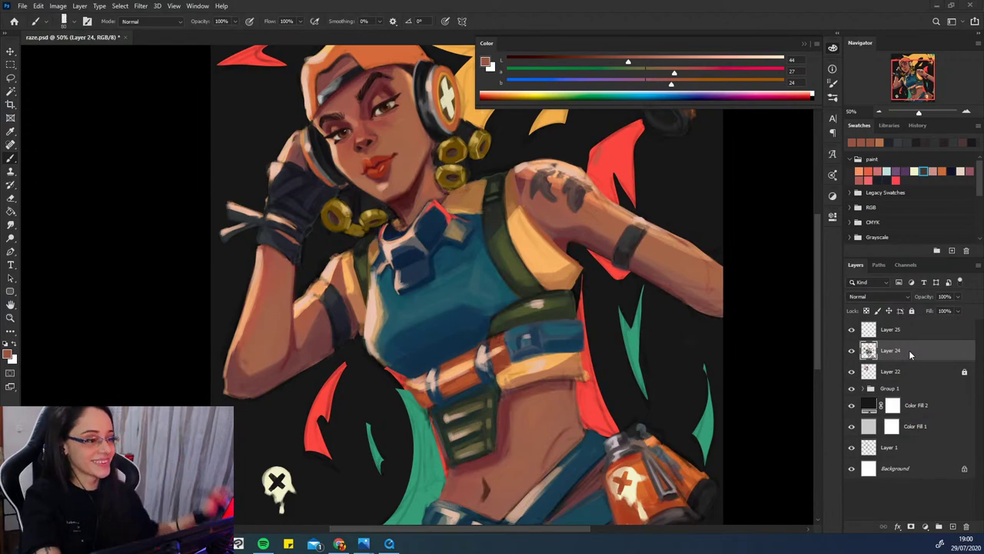
scroll(467, 284, down, 1)
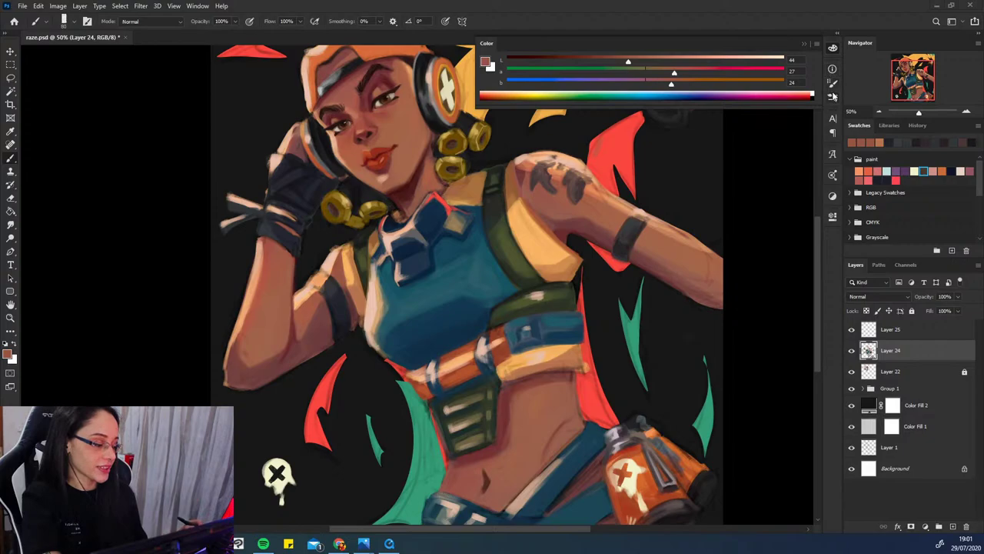
right_click(666, 174)
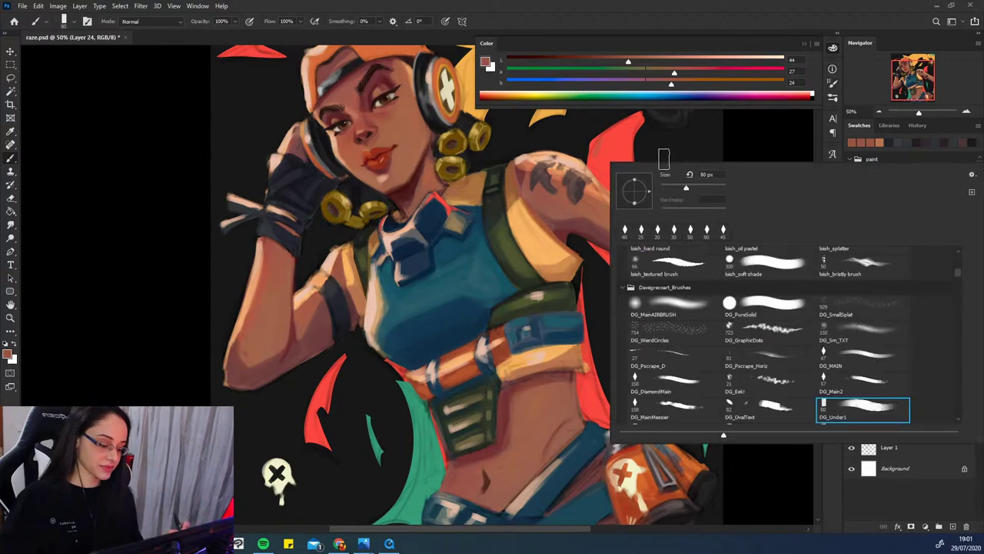
click(886, 386)
click(885, 356)
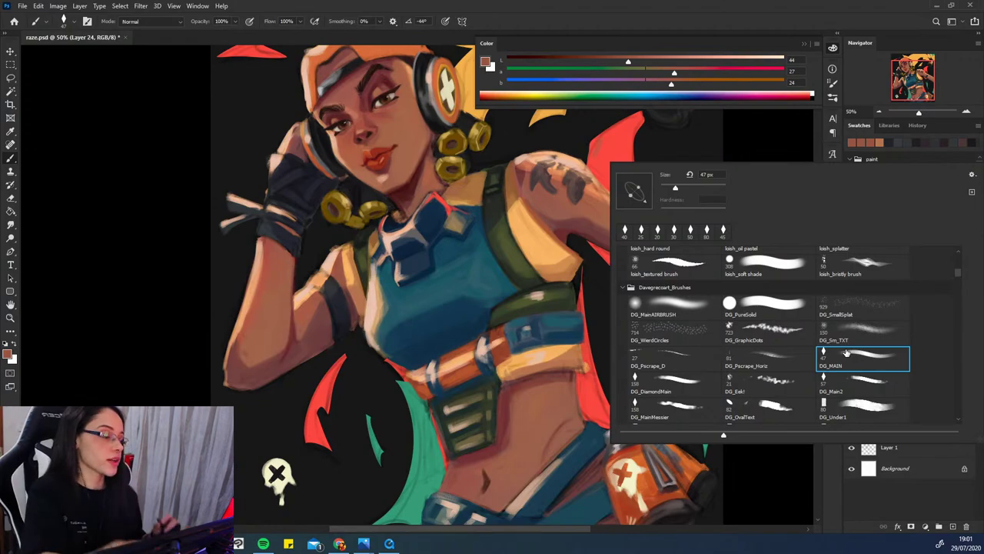
click(730, 150)
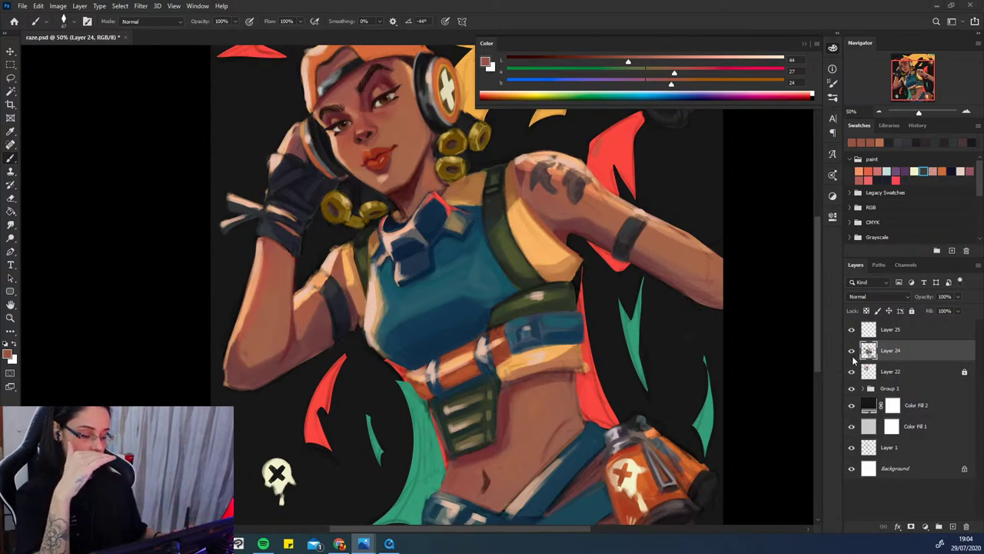
- Hide and show Layer 24 again to compare the detailed painting with the rougher version beneath
mouse_move(852, 355)
mouse_down()
mouse_move(851, 382)
mouse_move(852, 351)
mouse_move(852, 371)
mouse_up()
click(852, 388)
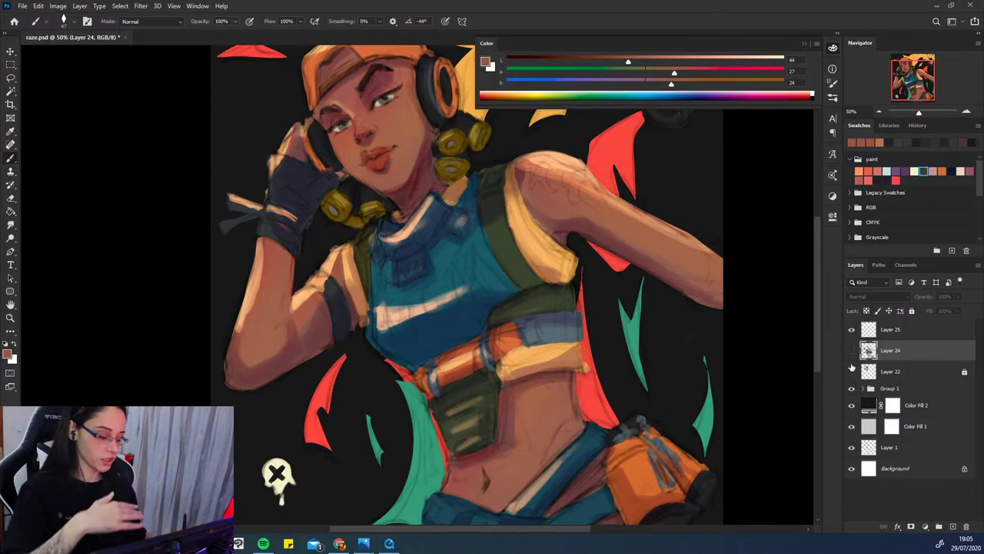
click(852, 380)
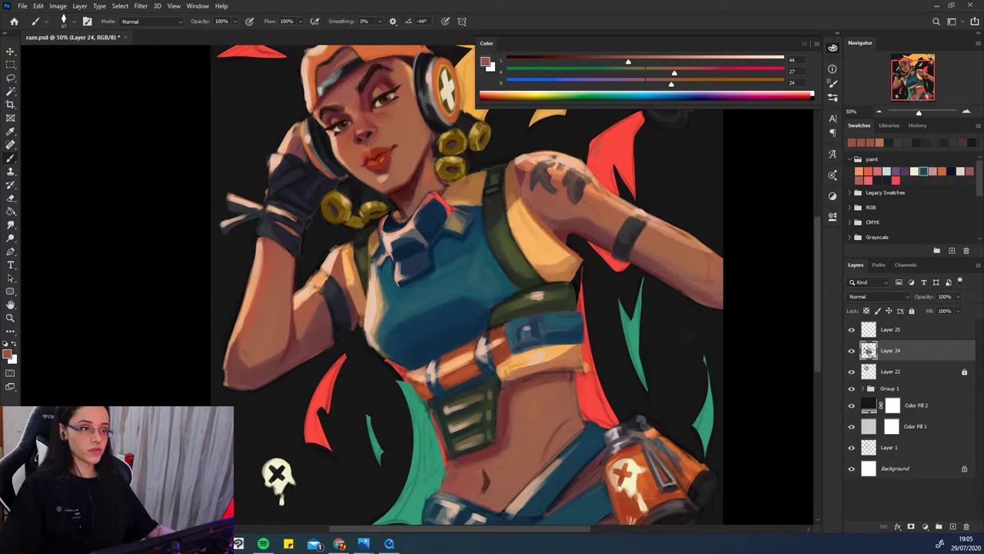
drag(983, 223, 983, 165)
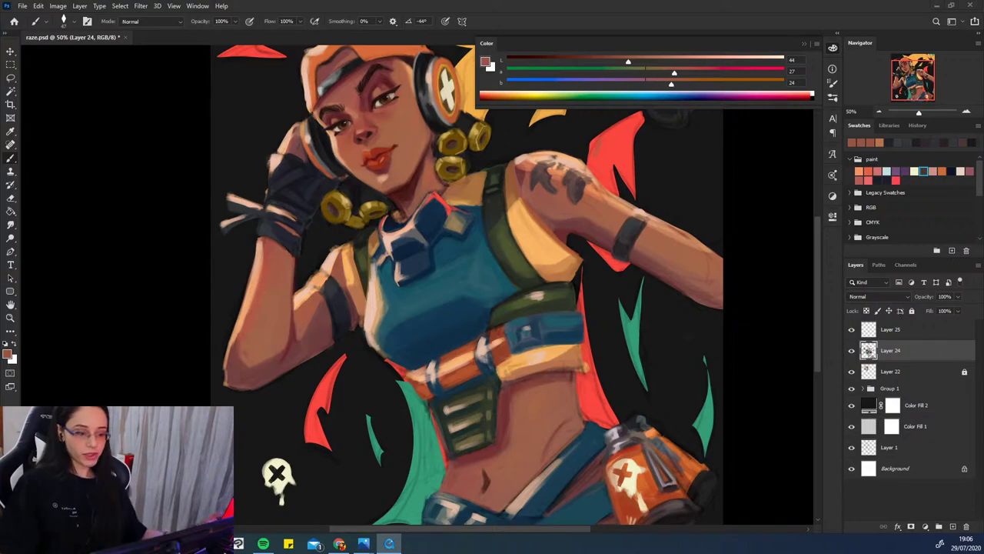
- Sample a dark blue from the clothing near the chest belt and adjust it to Lab 10, -5, -24
alt+click(489, 327)
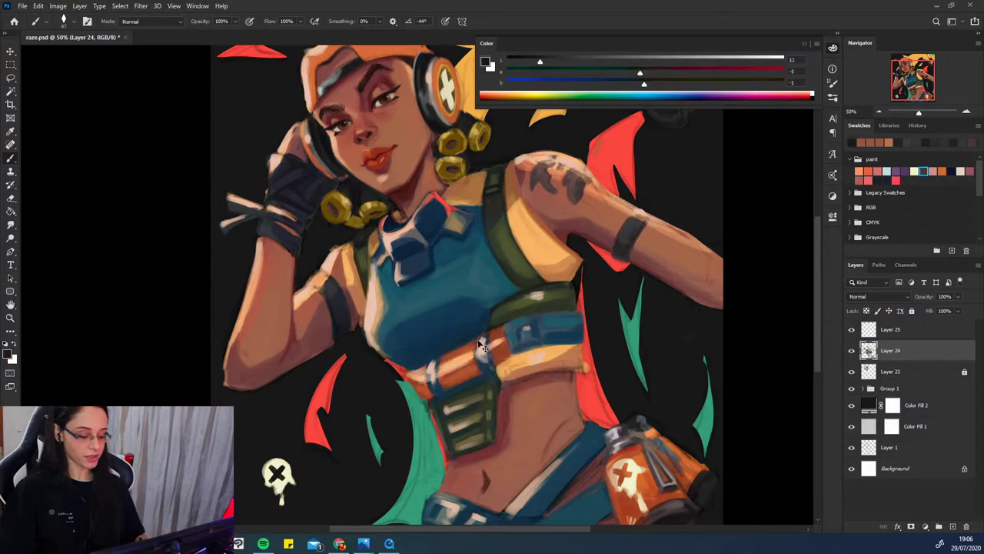
alt+click(489, 328)
alt+click(496, 299)
click(617, 82)
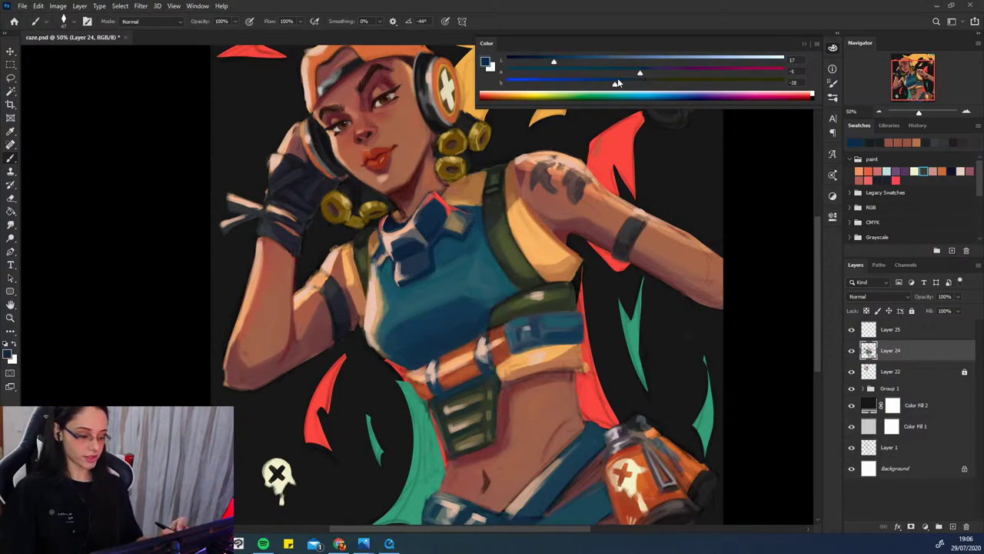
click(537, 60)
drag(614, 84, 620, 84)
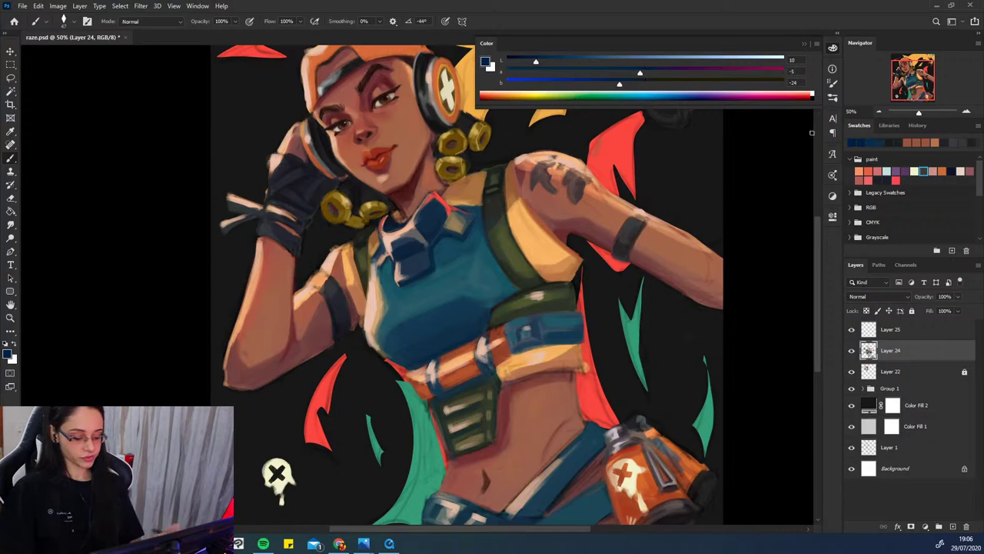
- Refine the metal clip on the orange canisters at the hip with grey and near-black sampled from it
drag(561, 302, 571, 221)
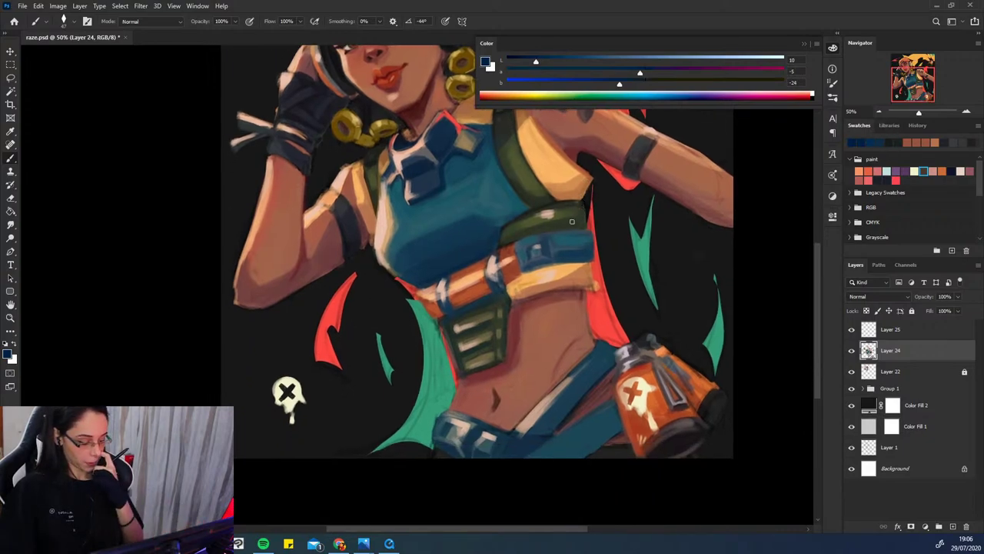
alt+click(670, 385)
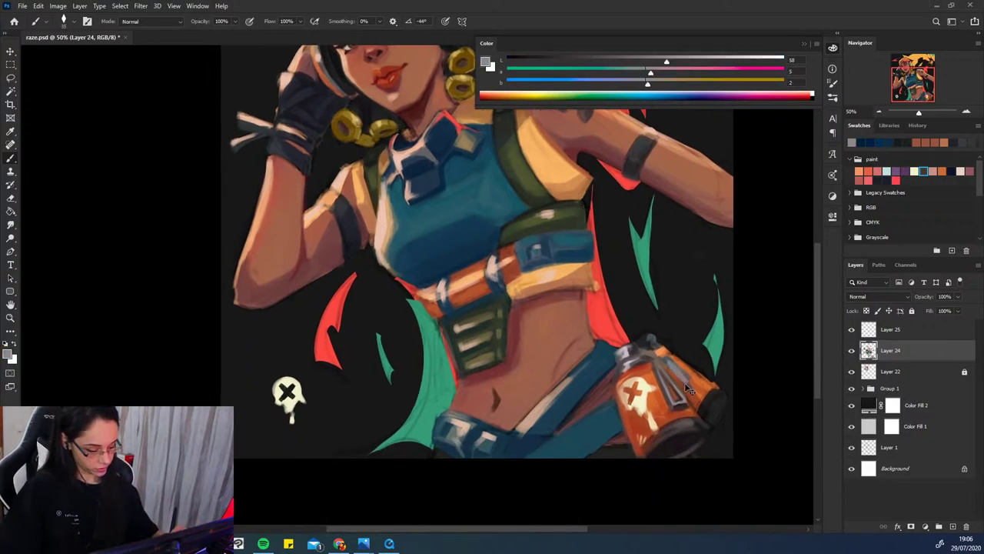
alt+click(687, 394)
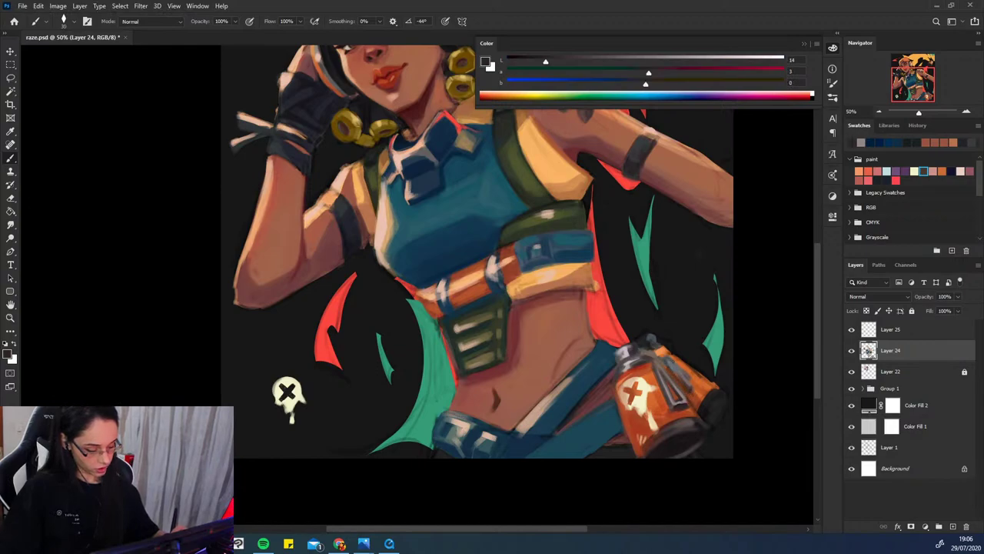
drag(673, 363, 691, 384)
- Shape the metal cap on top of the hip canister using greys sampled from the cap
alt+click(632, 349)
mouse_move(646, 343)
mouse_down()
mouse_move(653, 336)
mouse_move(646, 349)
mouse_move(657, 350)
mouse_up()
alt+click(646, 346)
alt+click(641, 359)
- Repaint the rear canister's orange side and define its dark base with colours sampled from the canisters
alt+click(671, 355)
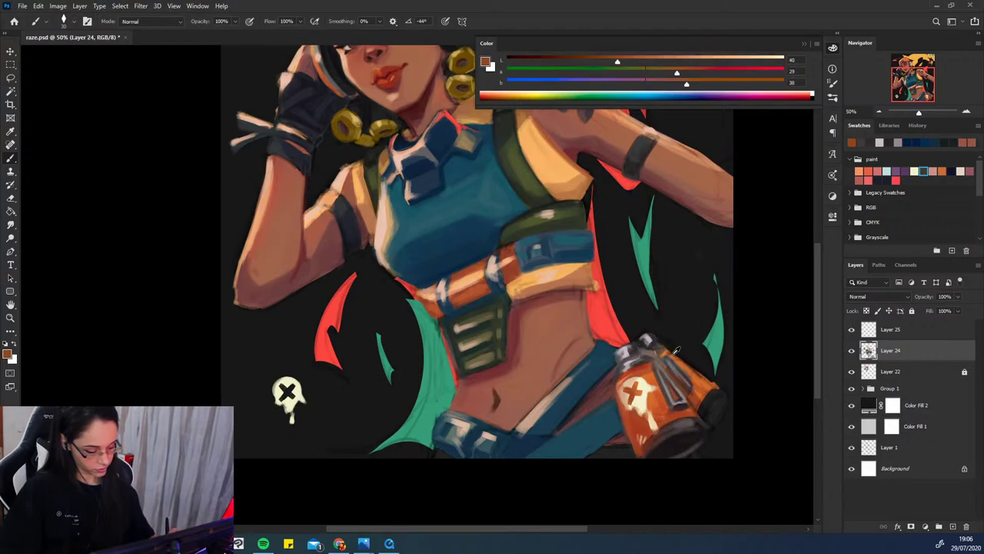
alt+click(704, 377)
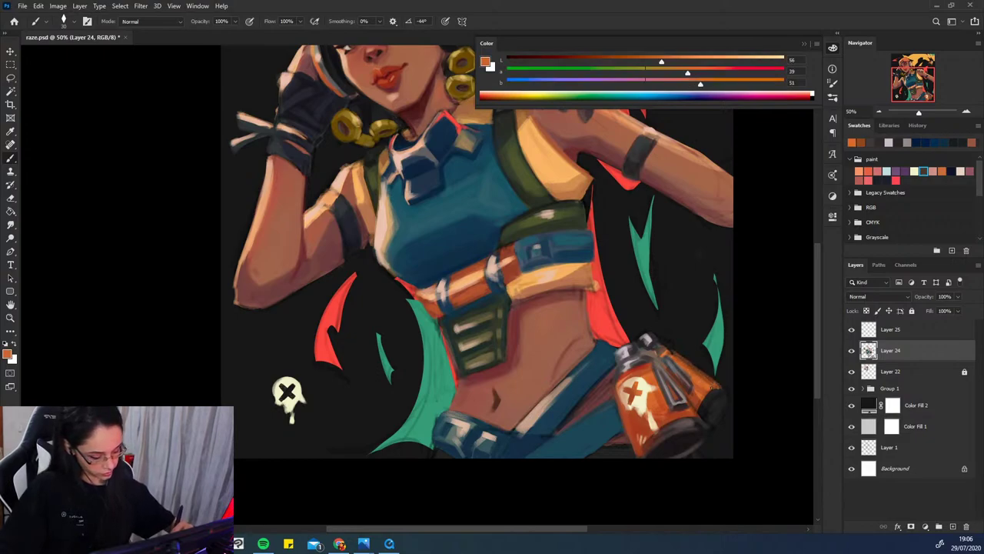
alt+click(692, 421)
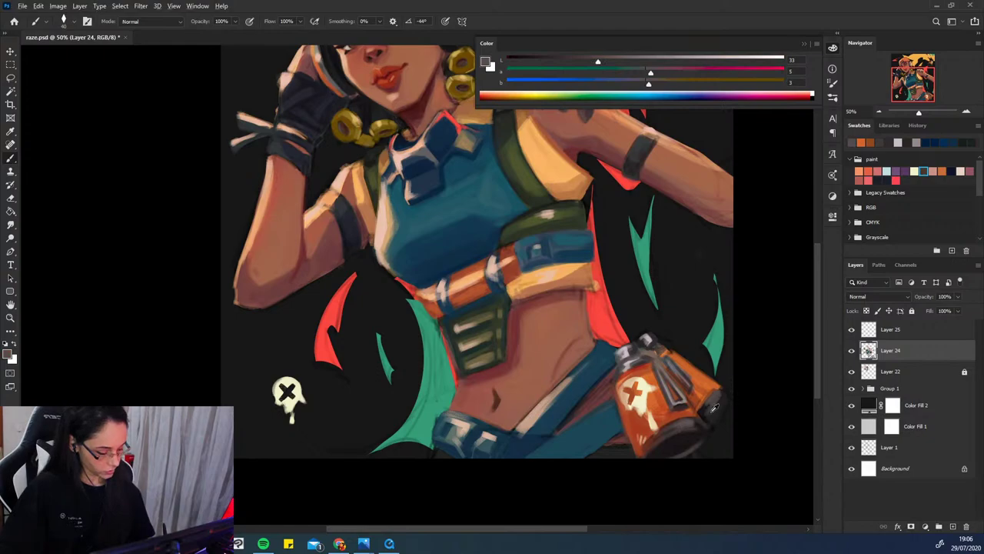
alt+click(715, 408)
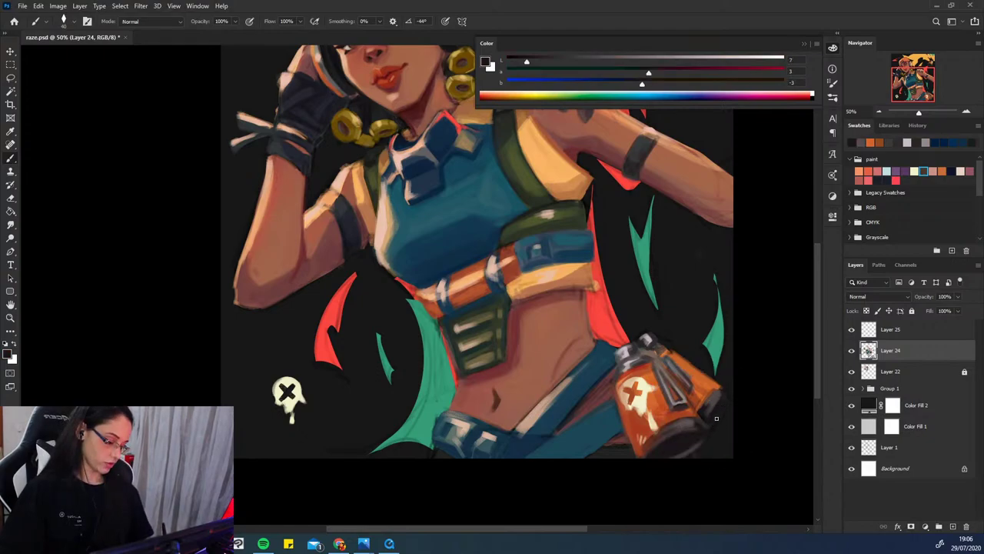
- Clean up the edge between the rear canister's orange body and dark base with sampled dark red and orange tones
alt+click(692, 382)
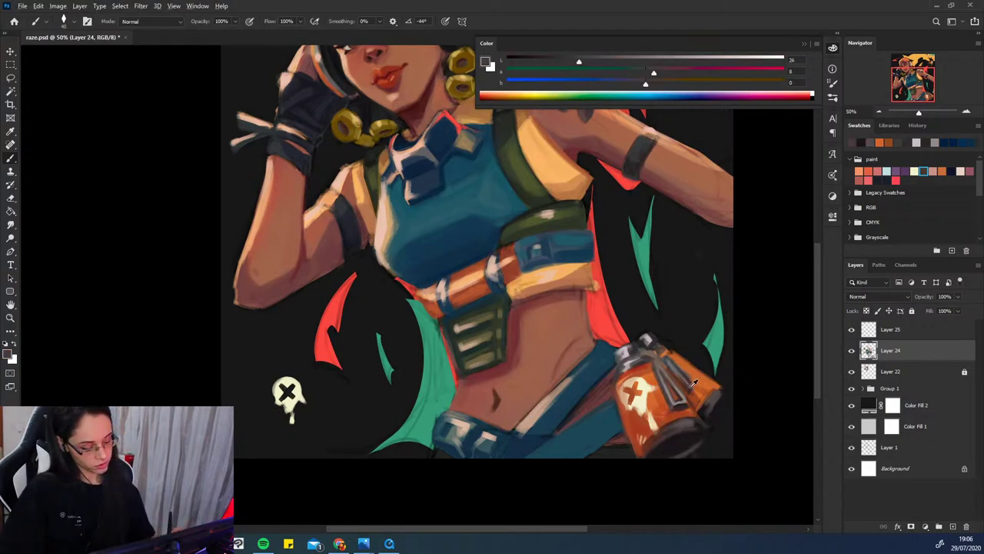
alt+click(650, 397)
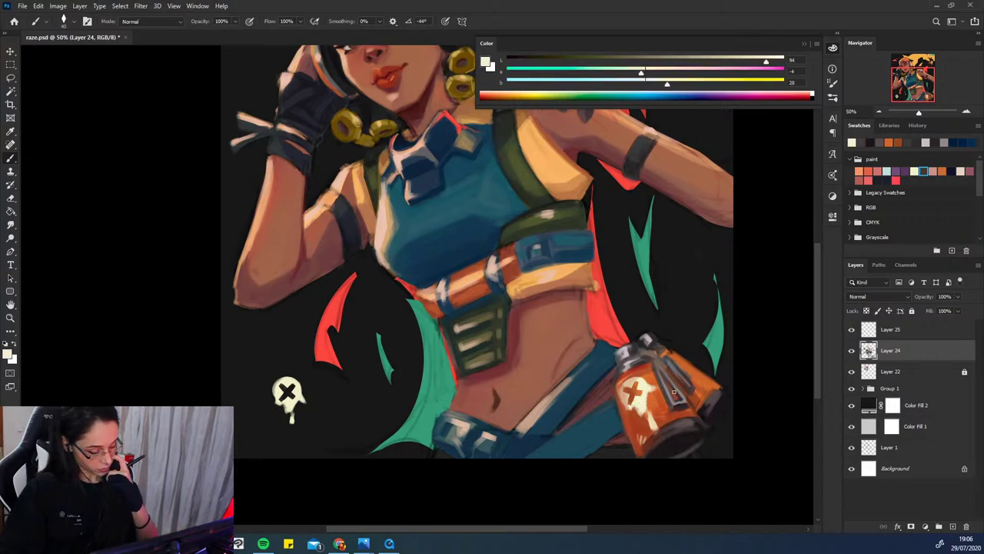
alt+click(674, 401)
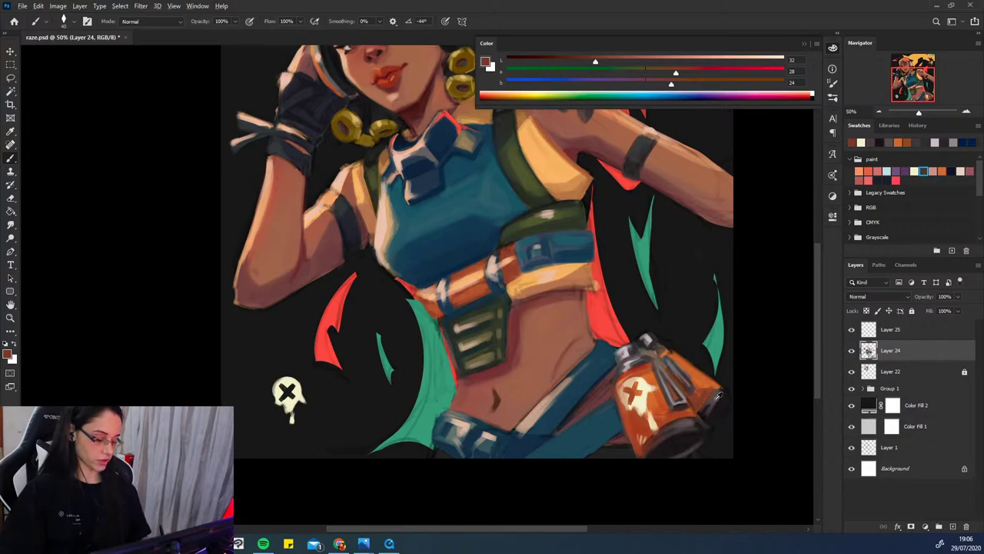
alt+click(711, 408)
alt+click(702, 399)
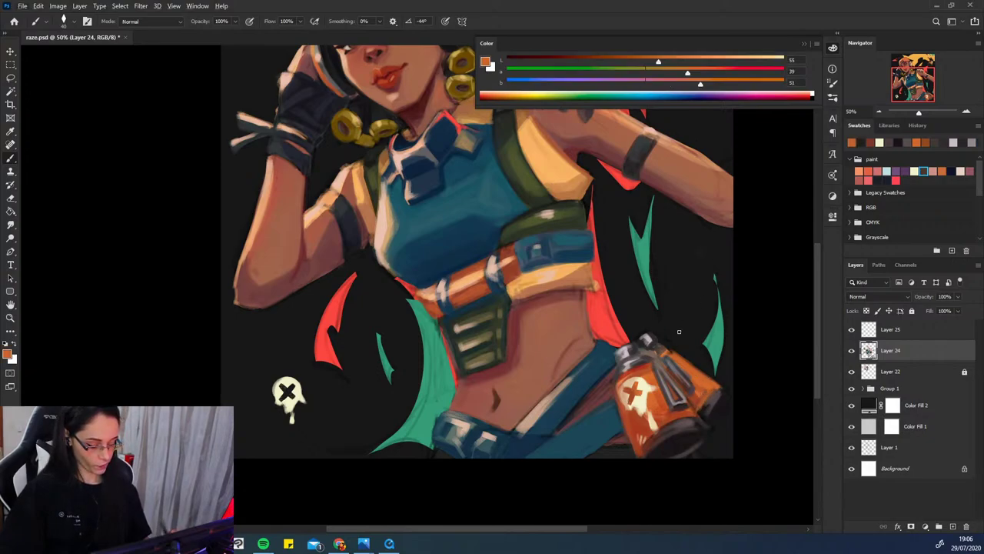
- Define the rear canister's upper edge in sampled brown and orange, and touch up the cap and clip in light grey
alt+click(674, 348)
alt+click(666, 346)
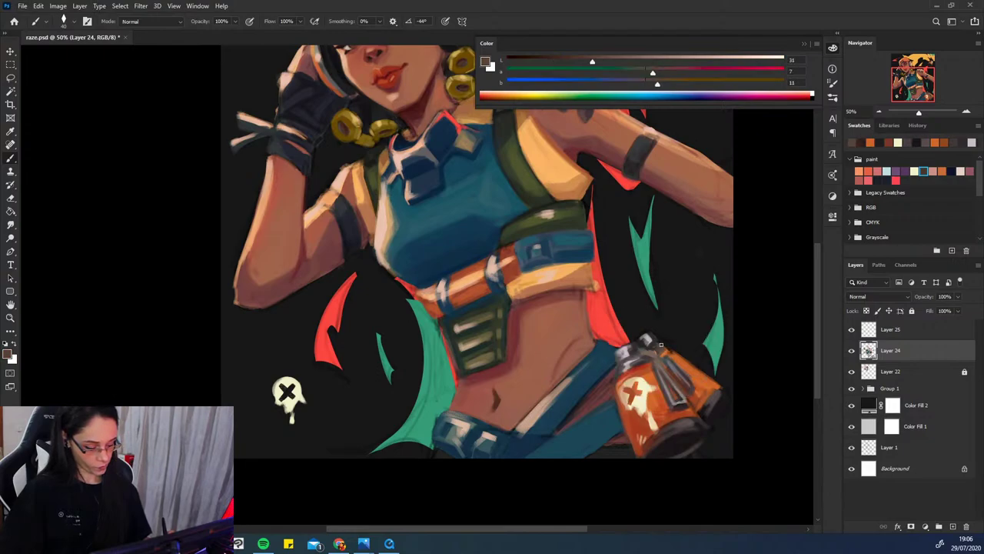
drag(666, 344, 719, 380)
alt+click(675, 352)
alt+click(675, 353)
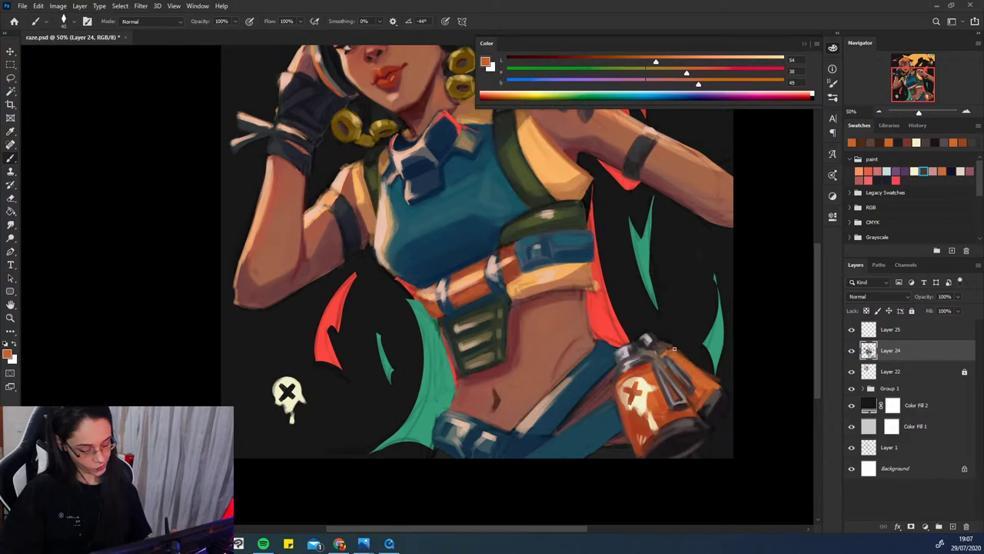
alt+click(650, 346)
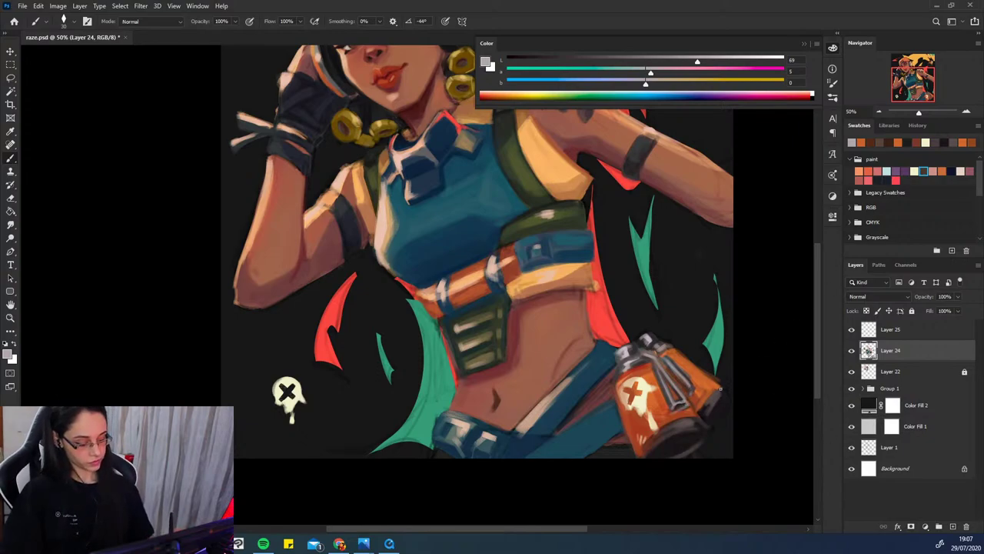
- Try an orange stroke along the rear canister's outer corner, undo it, and sample a dark brown from the base
alt+click(716, 381)
drag(708, 376, 720, 387)
key(ctrl+z)
alt+click(707, 413)
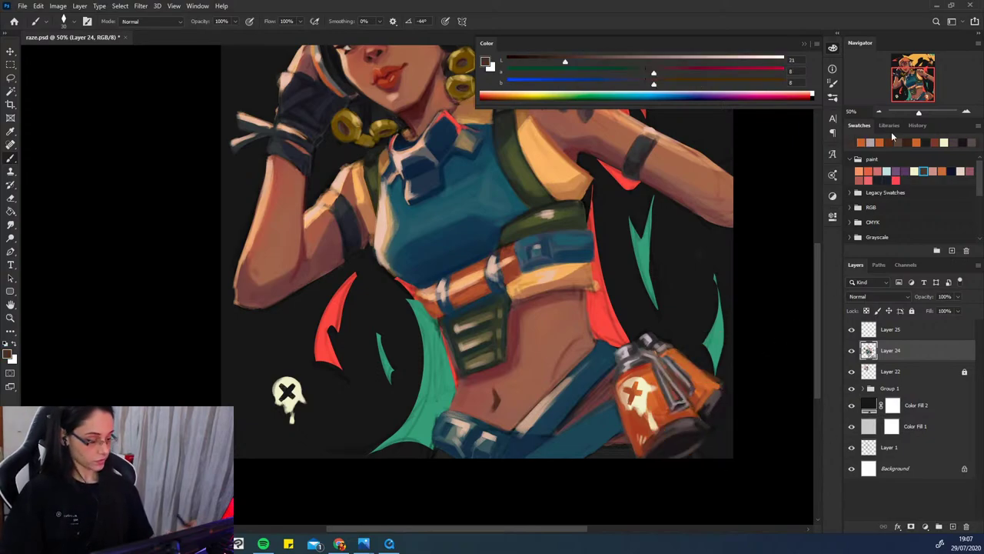
- Enlarge the brush to 50 px and shade the rear canister's orange side with darker oranges sampled from the canisters
click(881, 112)
drag(616, 280, 625, 297)
alt+click(620, 374)
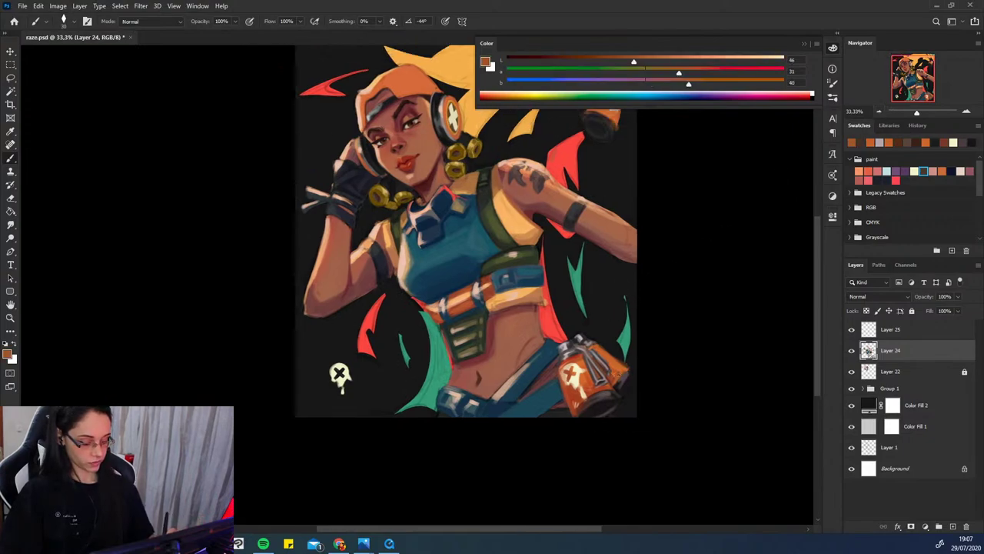
alt+click(619, 378)
key(])
key(])
key(])
key(])
alt+click(574, 392)
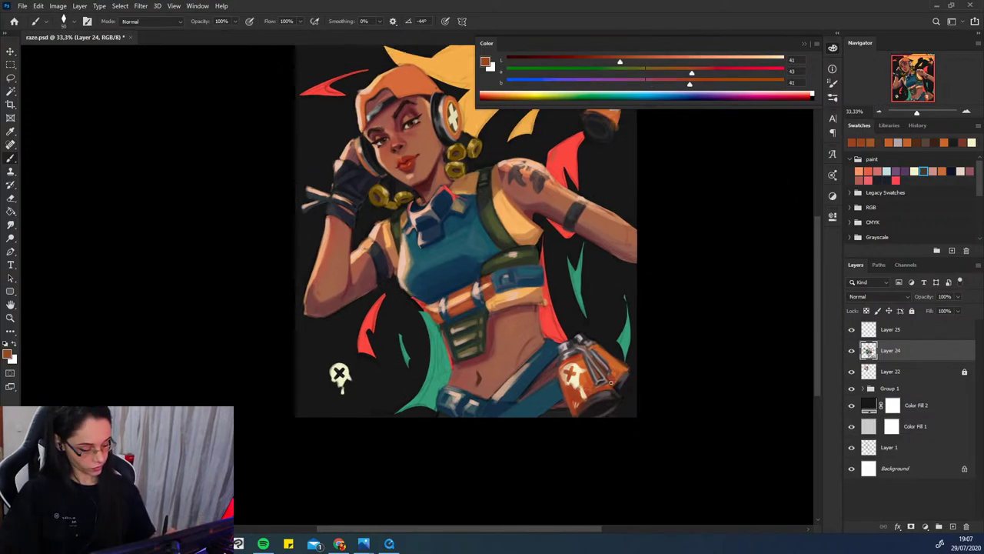
- Paint the rear canister's base with sampled near-black and dark grey, and undo the last stroke
alt+click(618, 387)
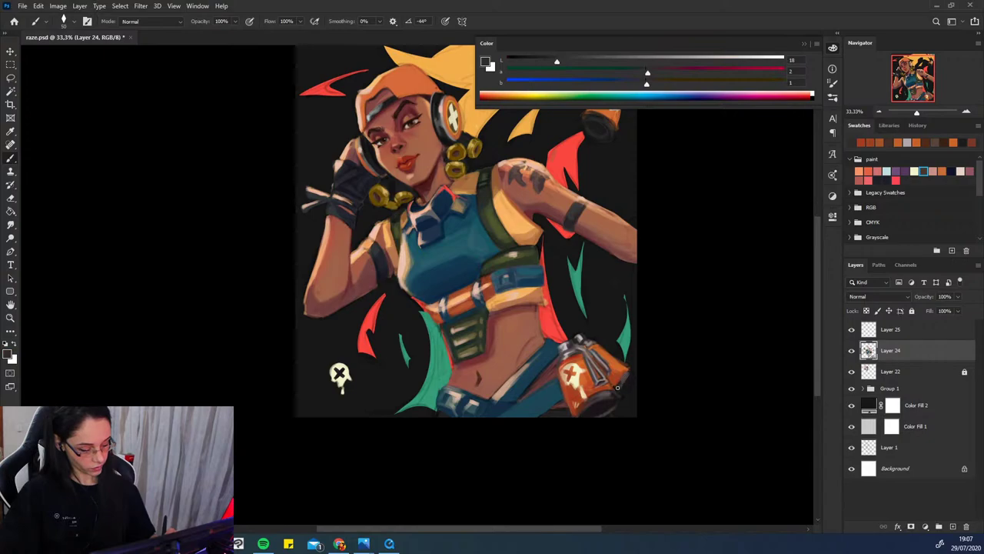
alt+click(617, 384)
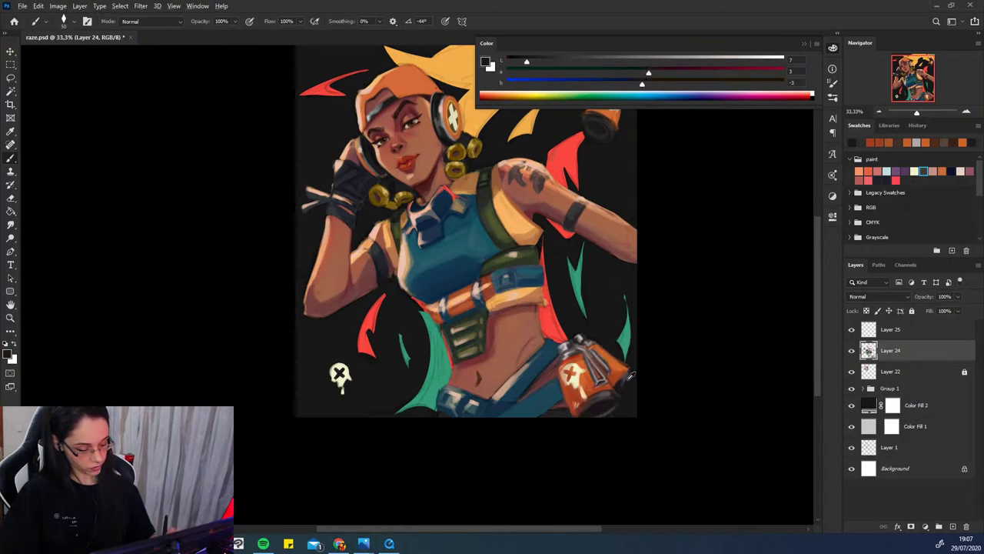
alt+click(625, 393)
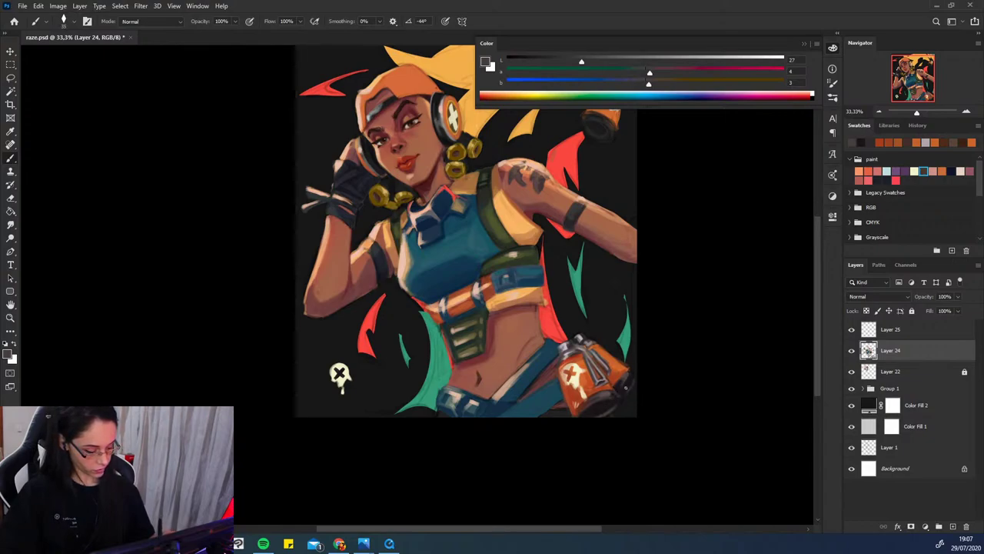
key(ctrl+z)
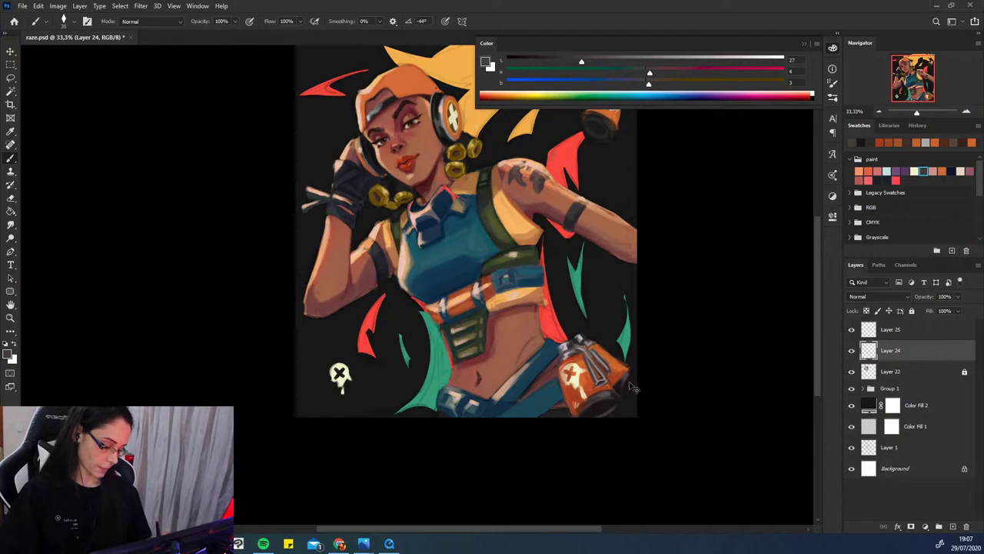
- Refine the rear canister's base with sampled dark greys and near-black, and its outer orange edge with a sampled burnt orange
alt+click(626, 381)
alt+click(629, 374)
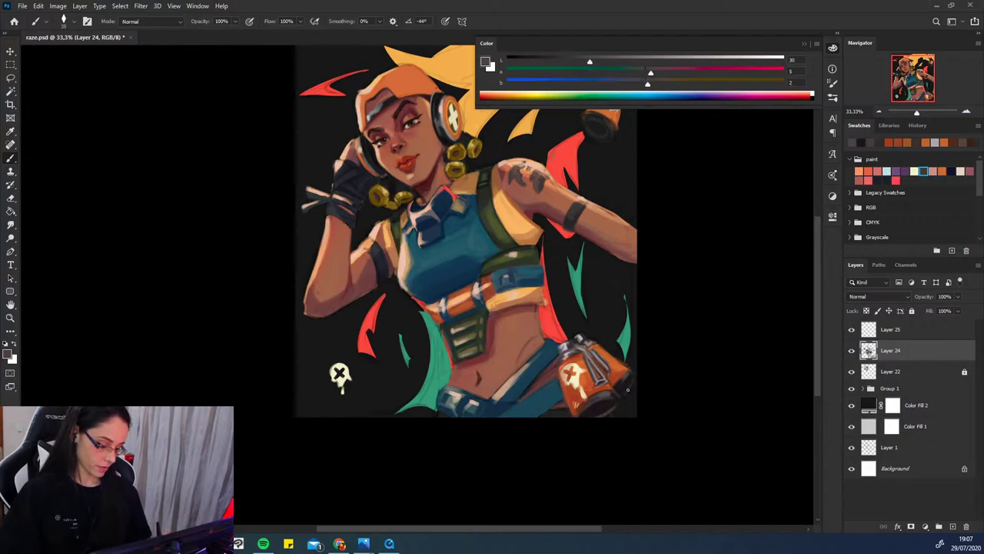
alt+click(624, 384)
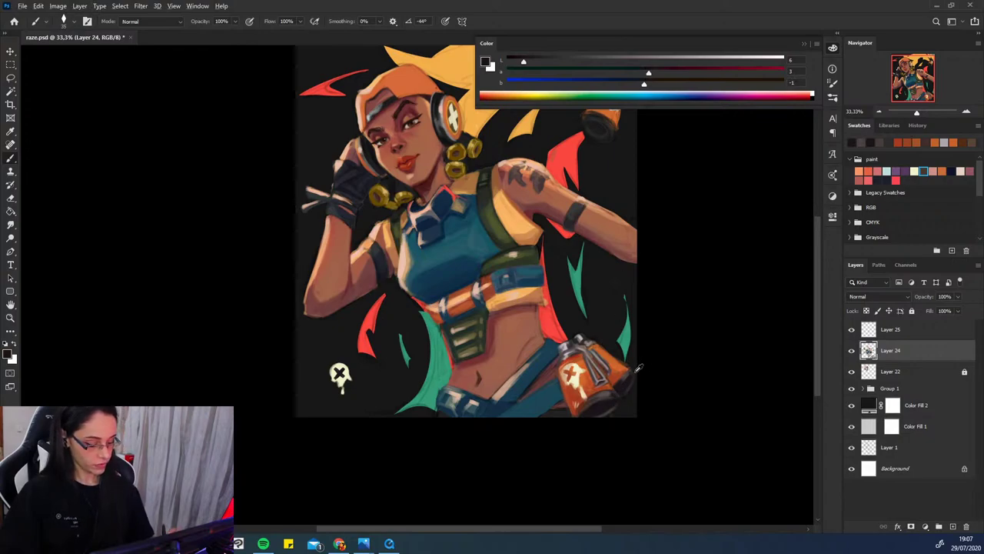
alt+click(627, 368)
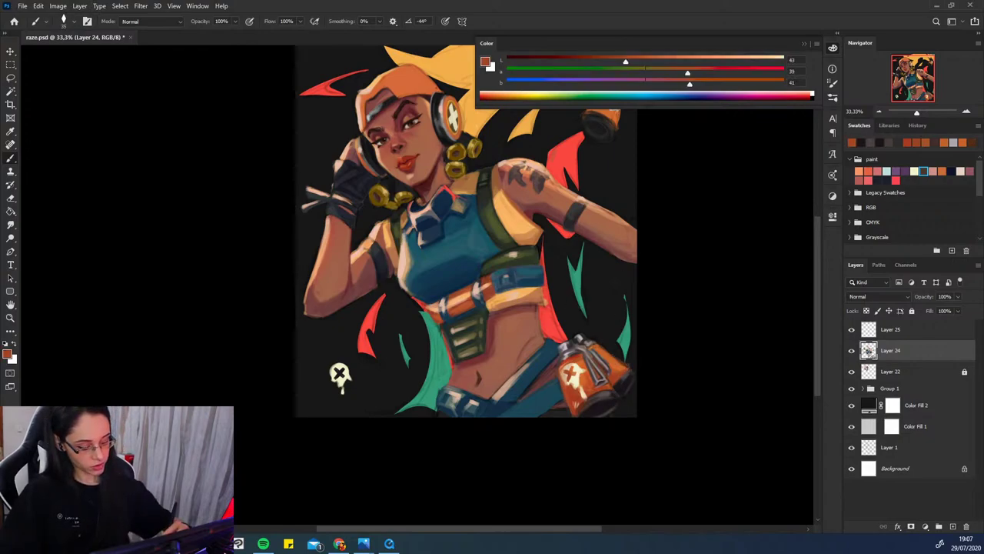
drag(609, 353, 628, 368)
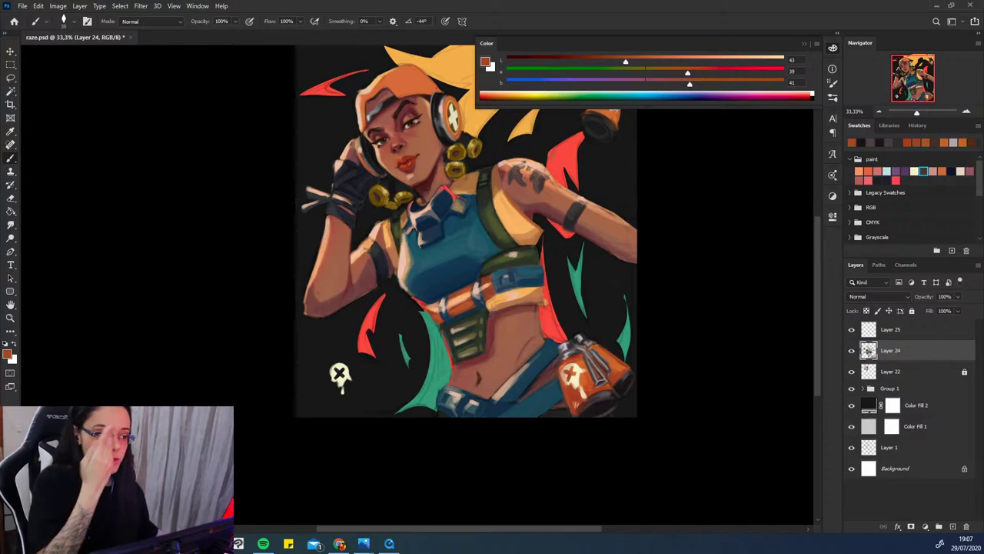
- Retouch the rear canister's side, metal clip and cap using orange, grey and dark tones sampled from the canisters
alt+click(613, 365)
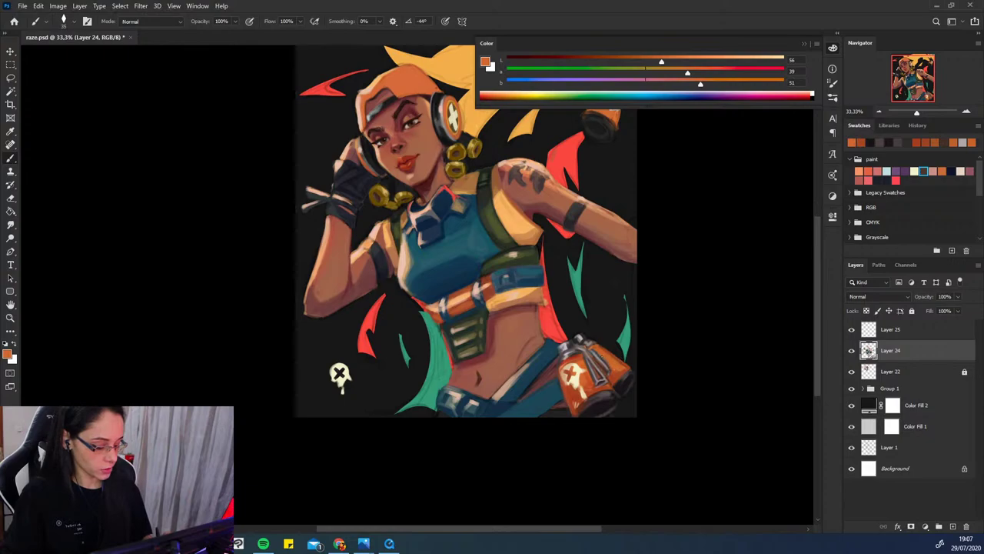
alt+click(596, 350)
alt+click(610, 370)
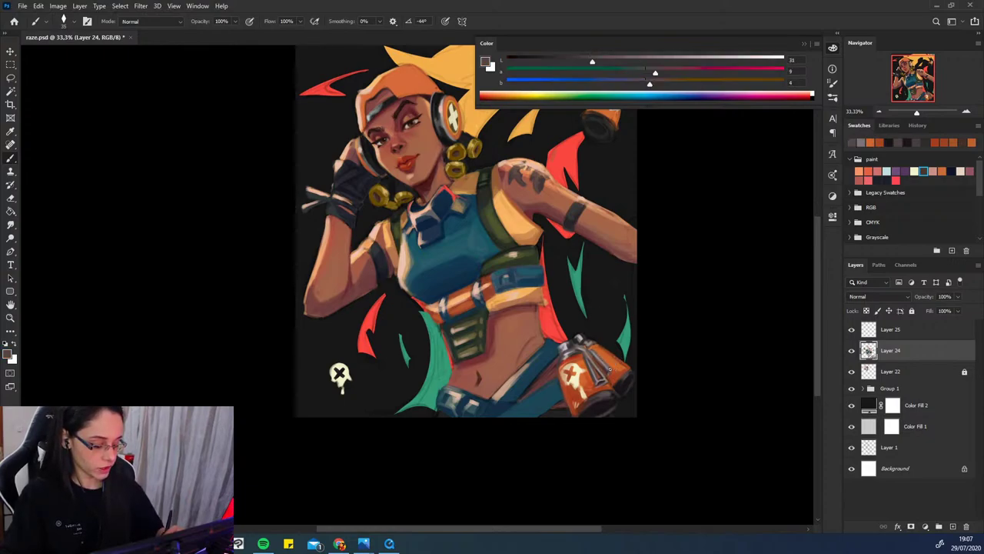
alt+click(609, 370)
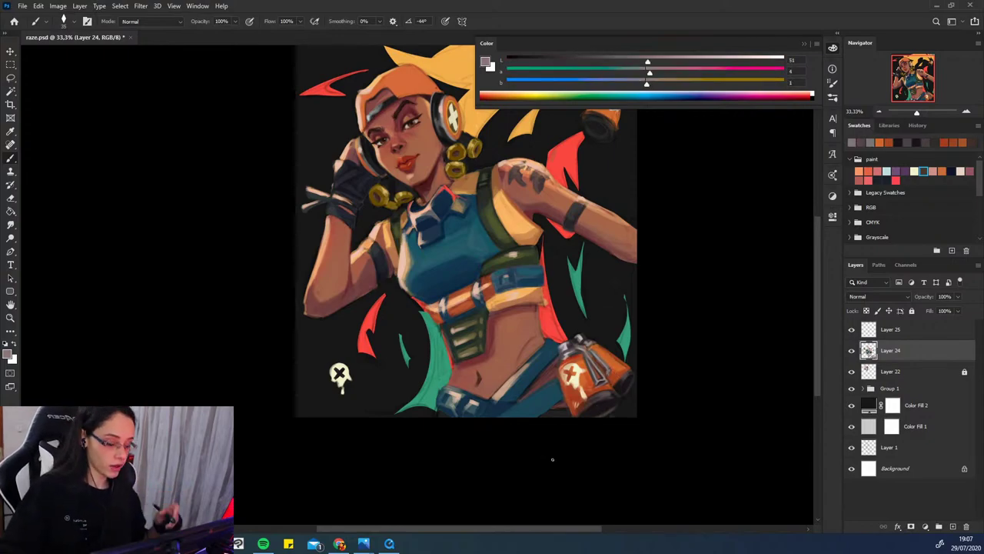
alt+click(586, 346)
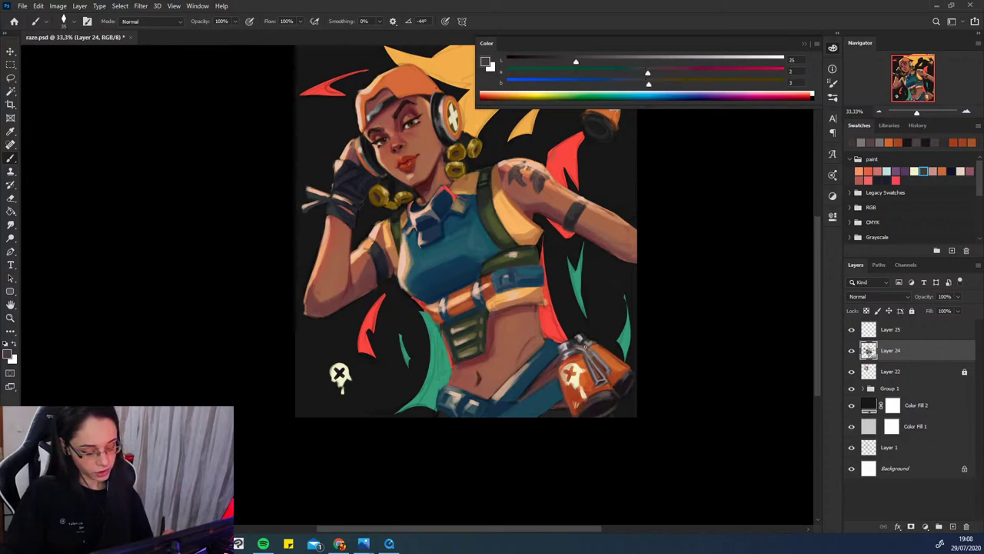
alt+click(580, 338)
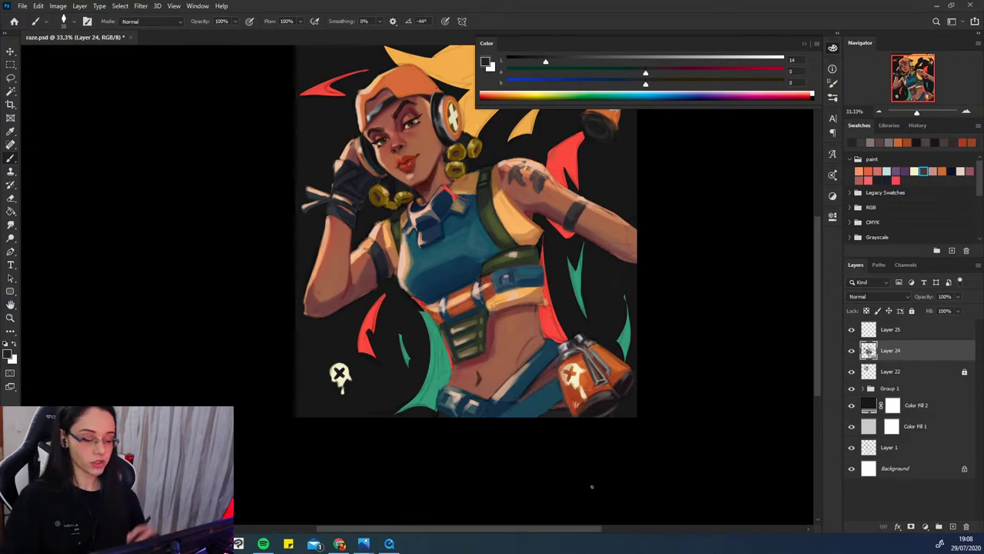
- Shade the bare midriff with a 60 px brush, using reddish-brown skin tones sampled from the belly and raised arm
drag(625, 423, 643, 393)
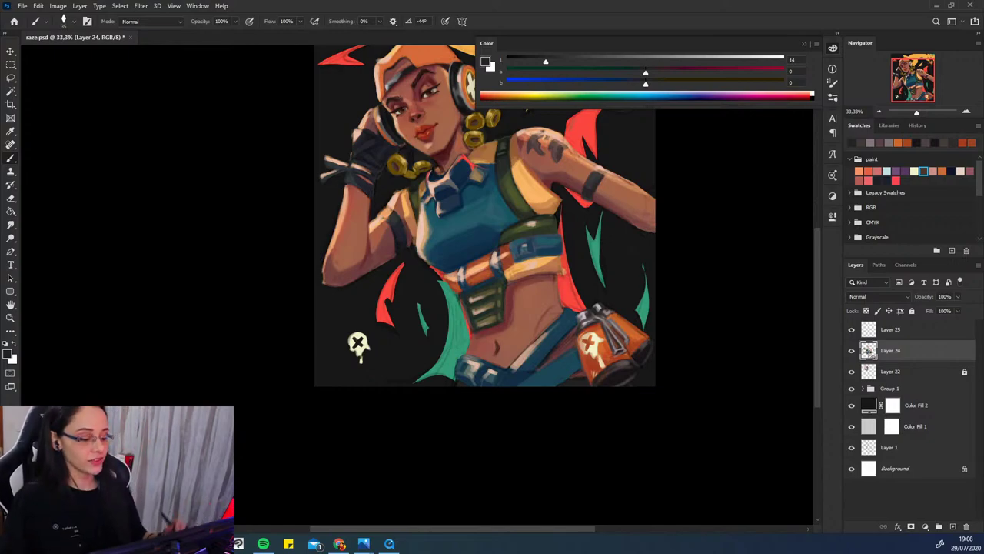
alt+click(555, 291)
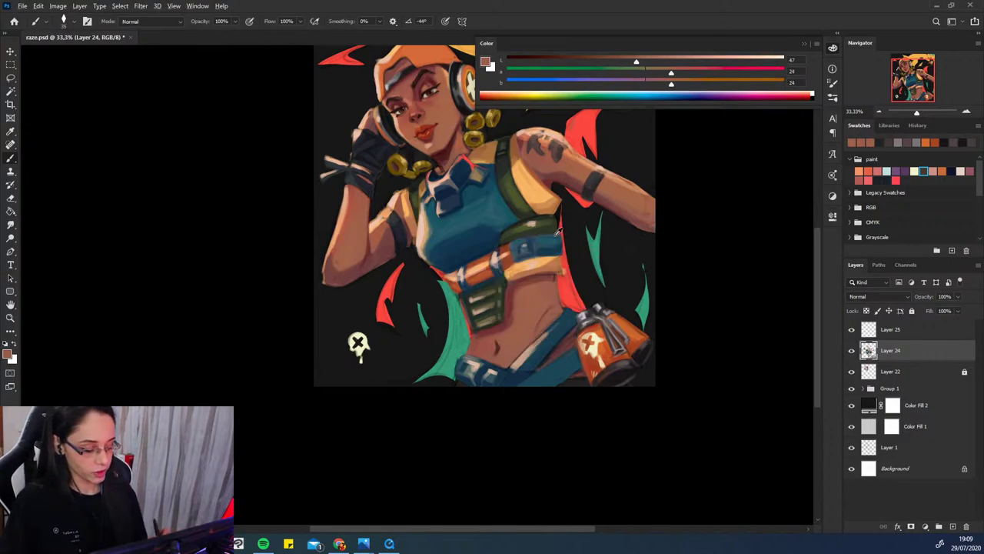
alt+click(533, 282)
drag(644, 62, 656, 61)
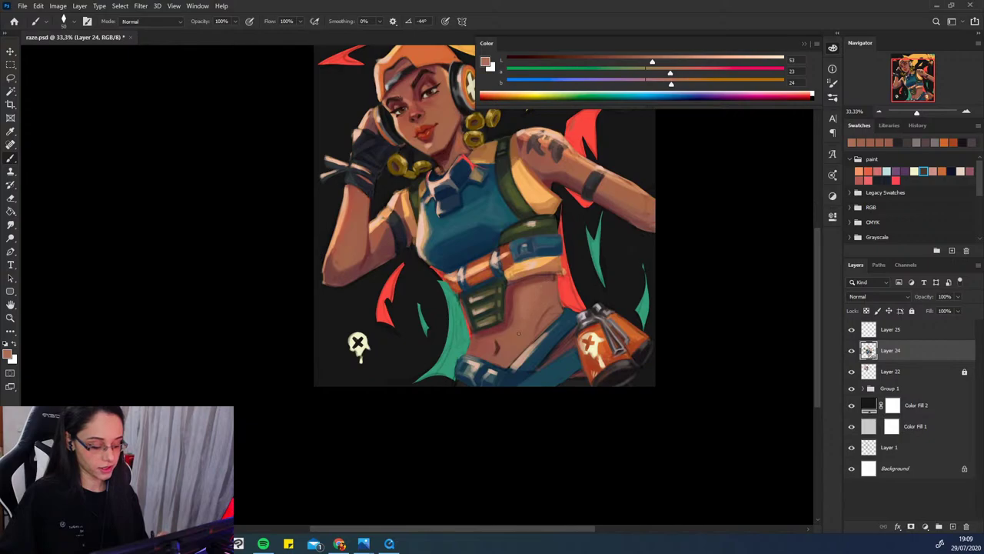
alt+click(387, 232)
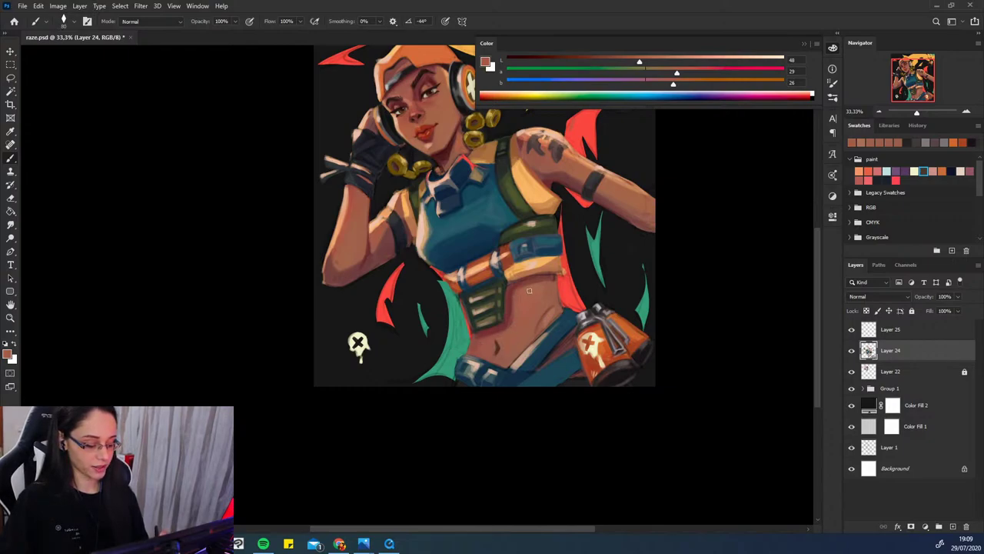
alt+click(555, 308)
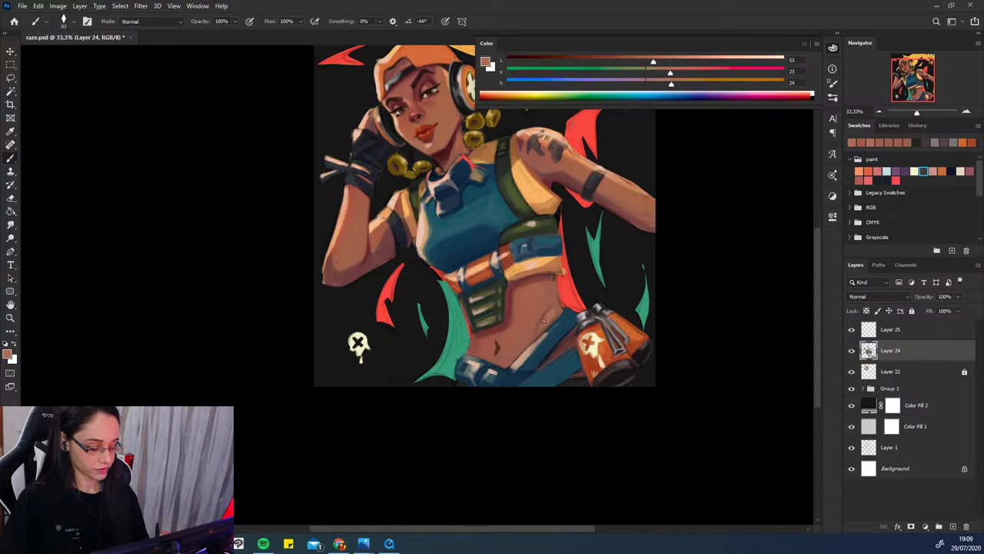
alt+click(554, 307)
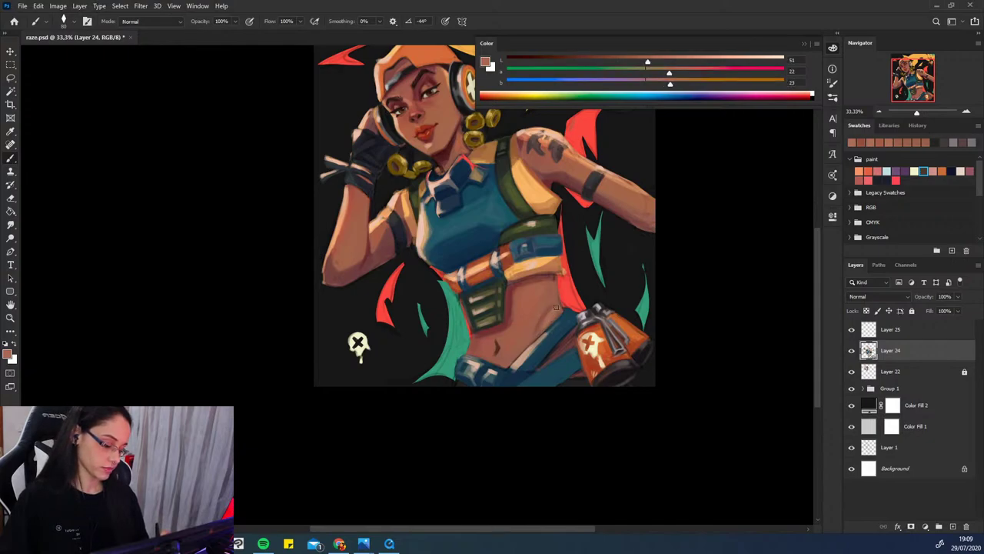
alt+click(517, 307)
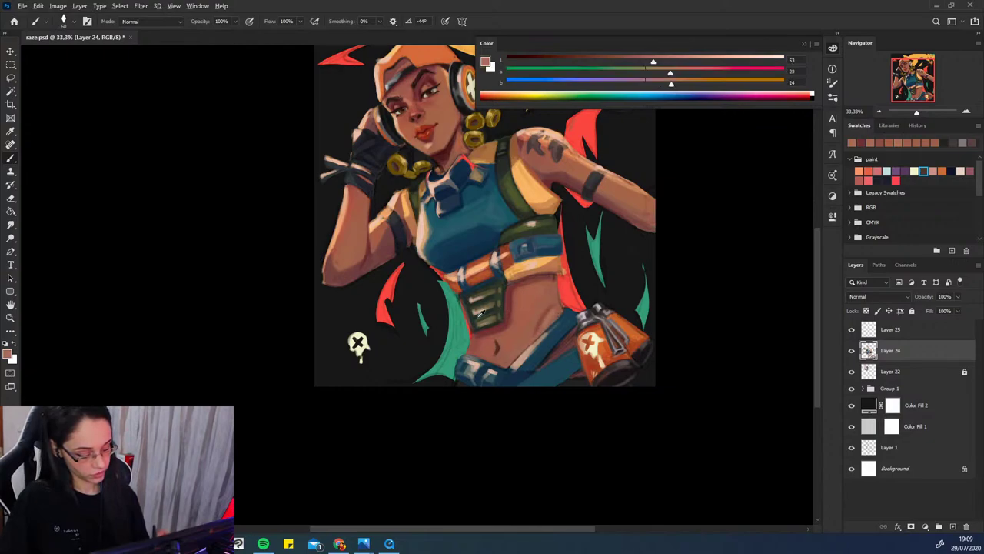
- Enlarge the brush to 100 px and rework the midriff's light and shadow with sampled pale, mid and dark skin tones
alt+click(380, 218)
key(bracketright)
key(bracketright)
key(bracketright)
key(bracketright)
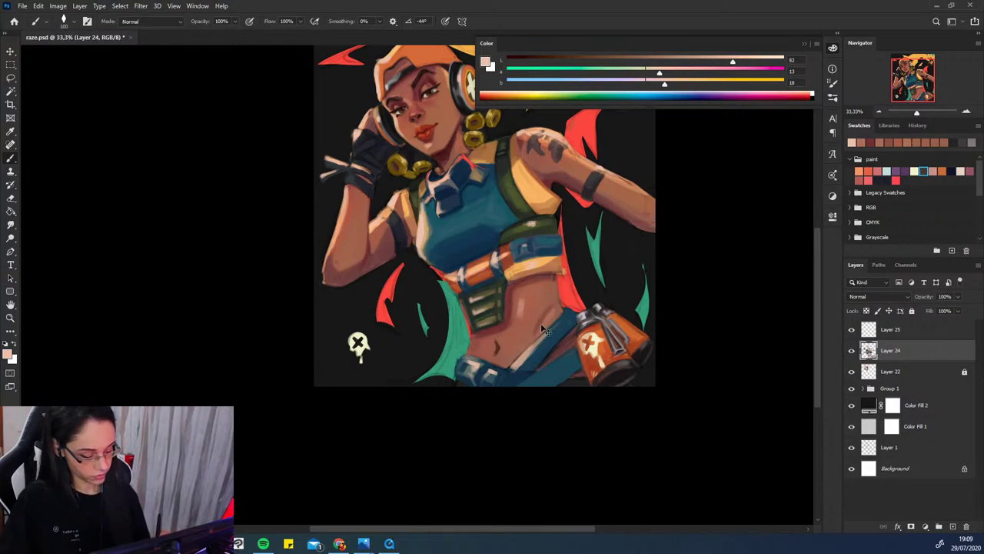
alt+click(559, 309)
alt+click(558, 308)
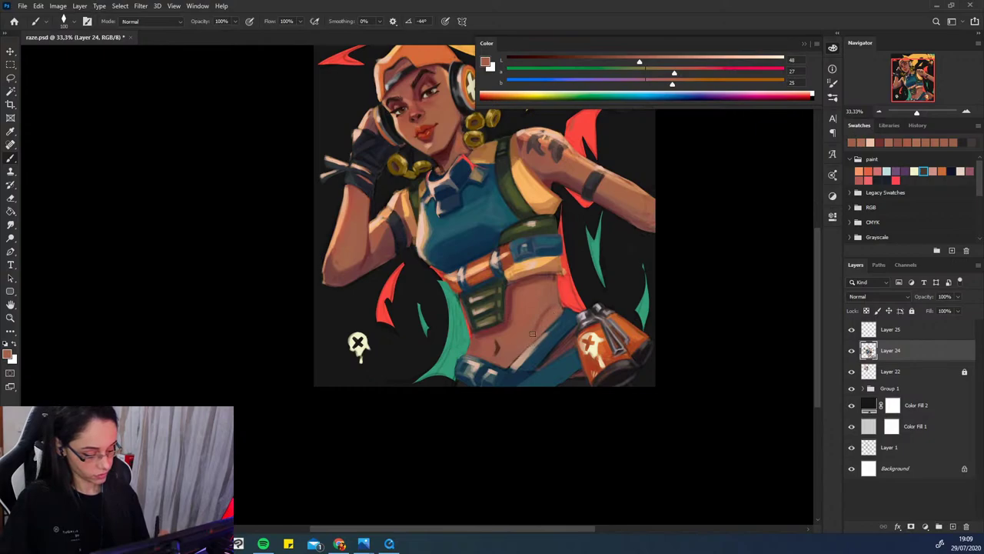
alt+click(548, 311)
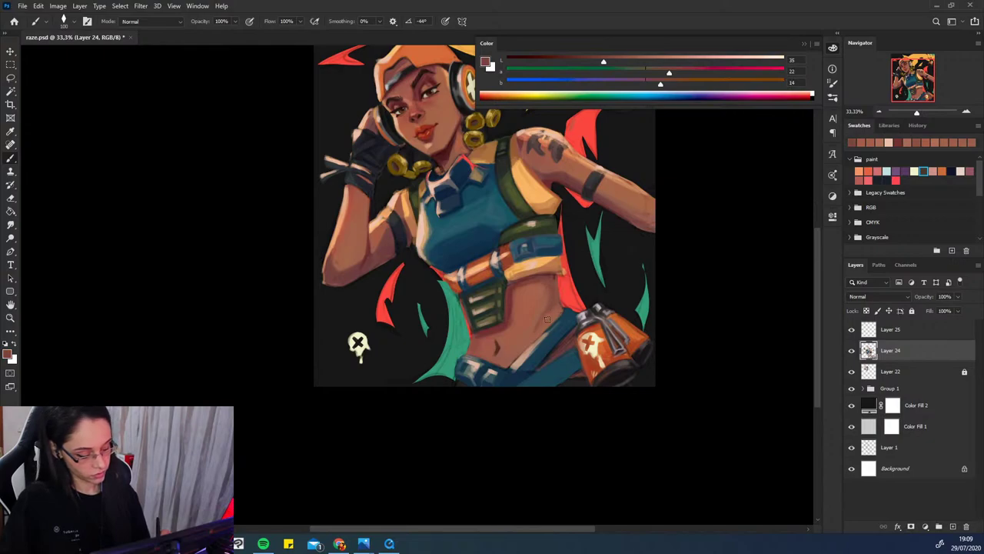
- Paint over the dark armband on the outstretched arm with skin tones sampled from the arm
alt+click(661, 222)
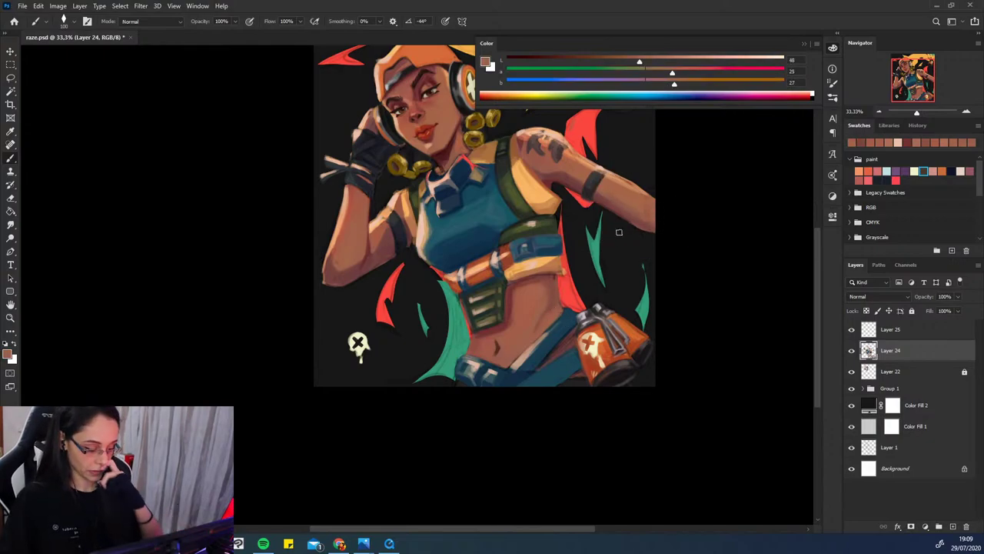
alt+click(593, 161)
alt+click(601, 178)
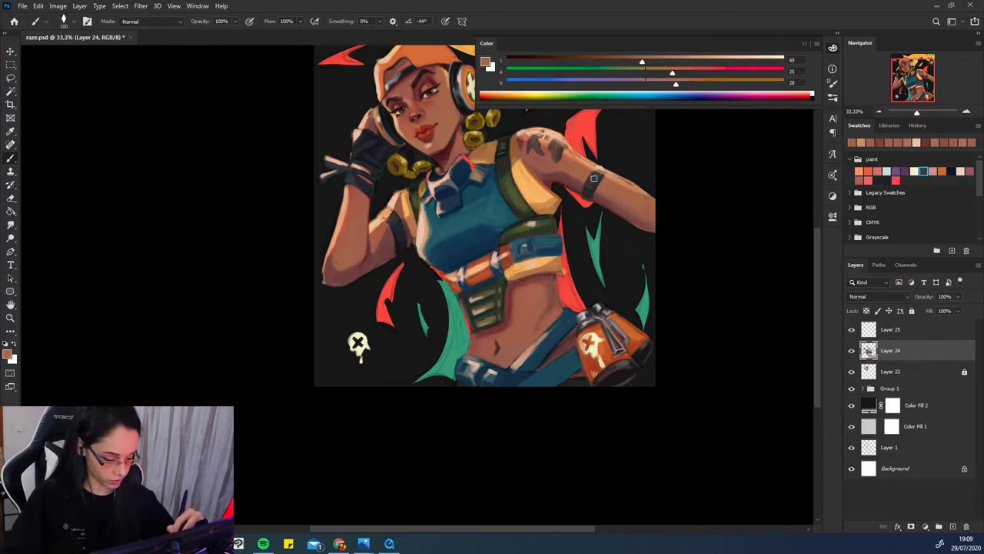
drag(599, 177, 591, 187)
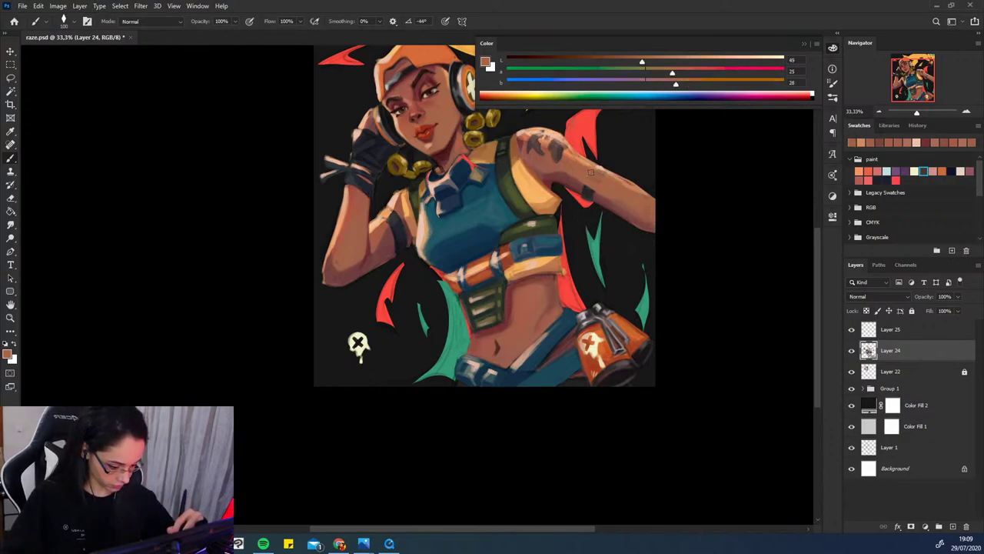
alt+click(593, 187)
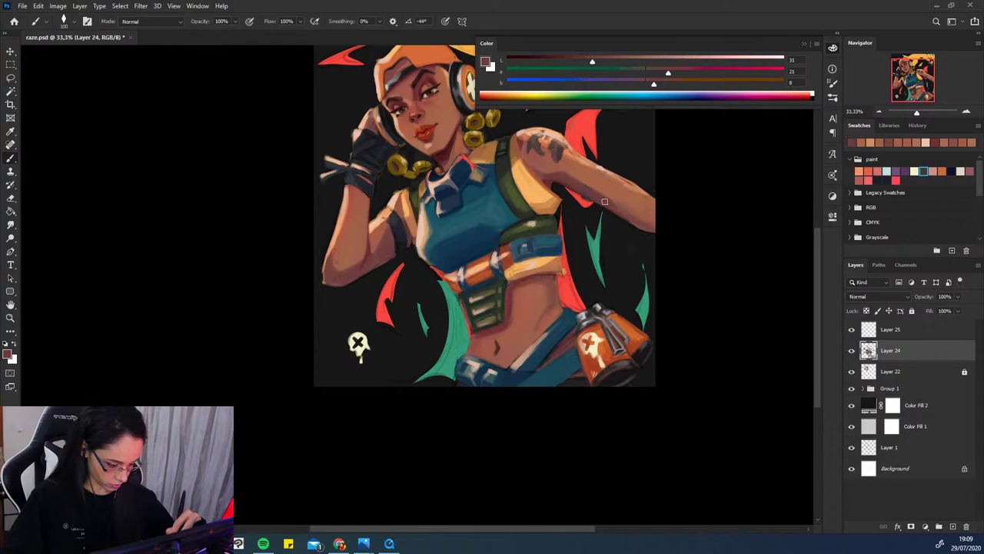
alt+click(589, 198)
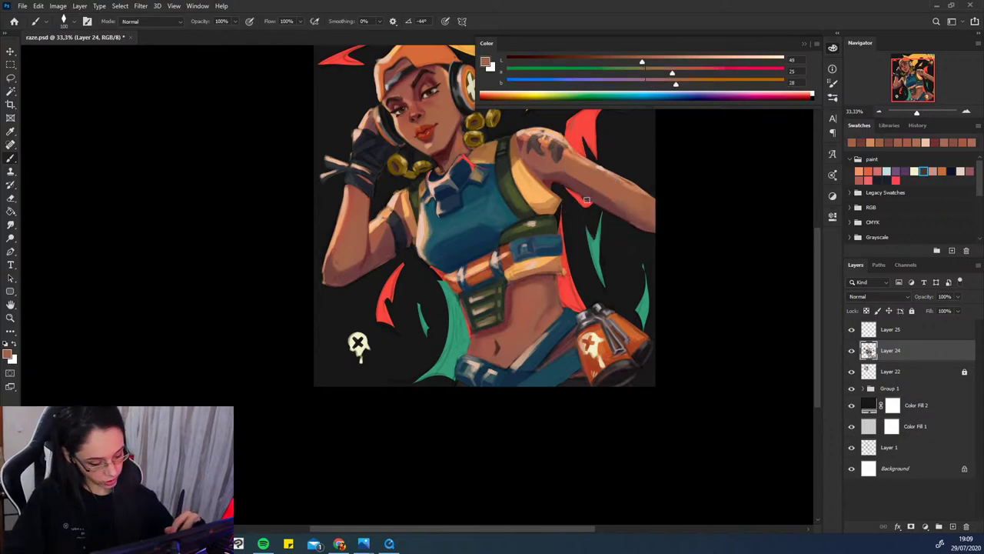
- Clean up the outstretched arm's lower edge where the armband was, alternating between erasing and brushing in skin tone
key(e)
key(alt+e)
key(Escape)
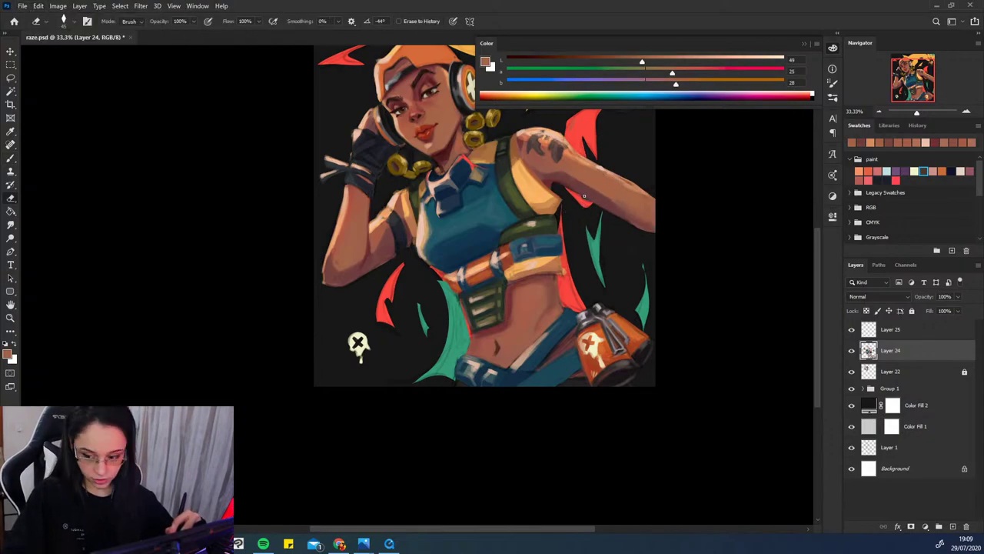
key(b)
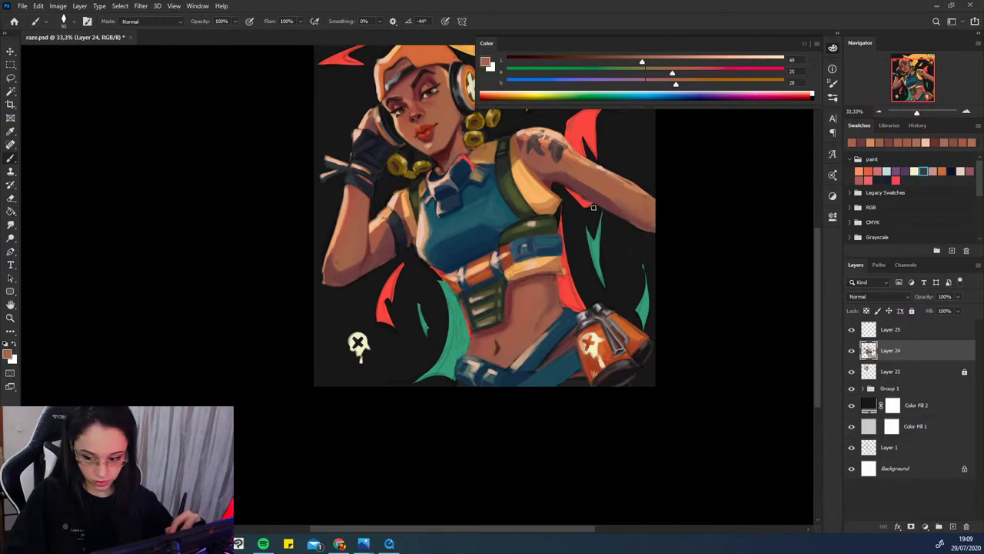
key(e)
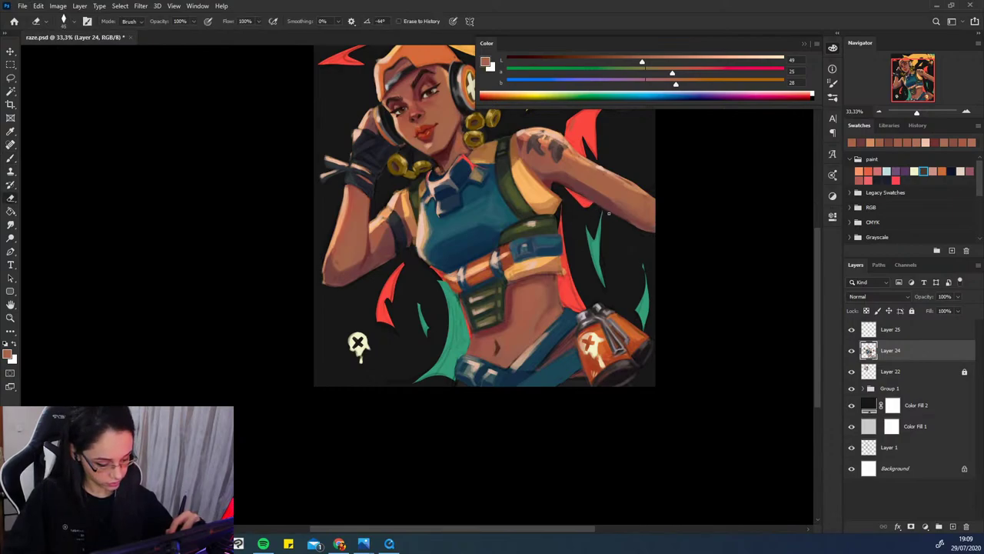
key(b)
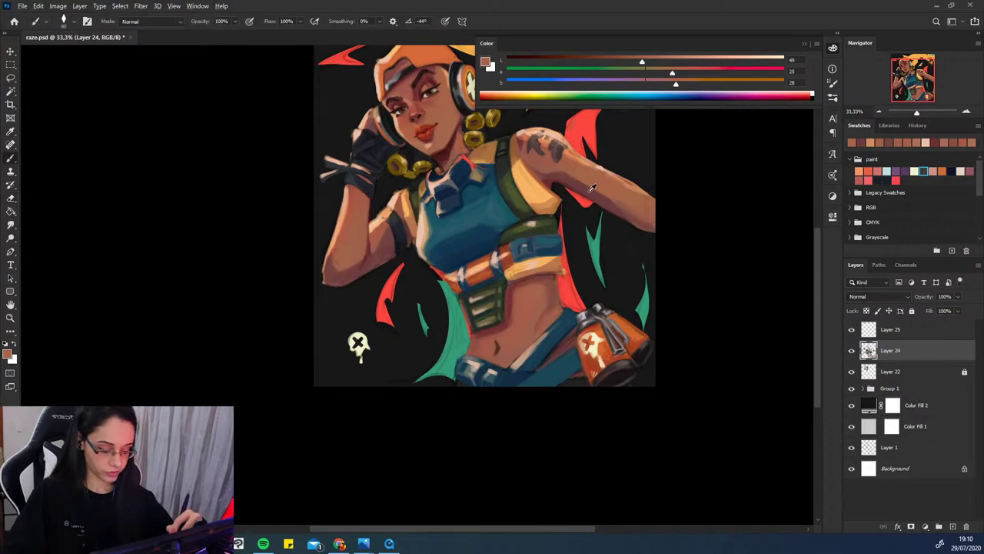
- Paint the outstretched arm's upper edge with sampled light peach and orange highlights, blending in a sampled mid skin tone
alt+click(589, 191)
alt+click(605, 164)
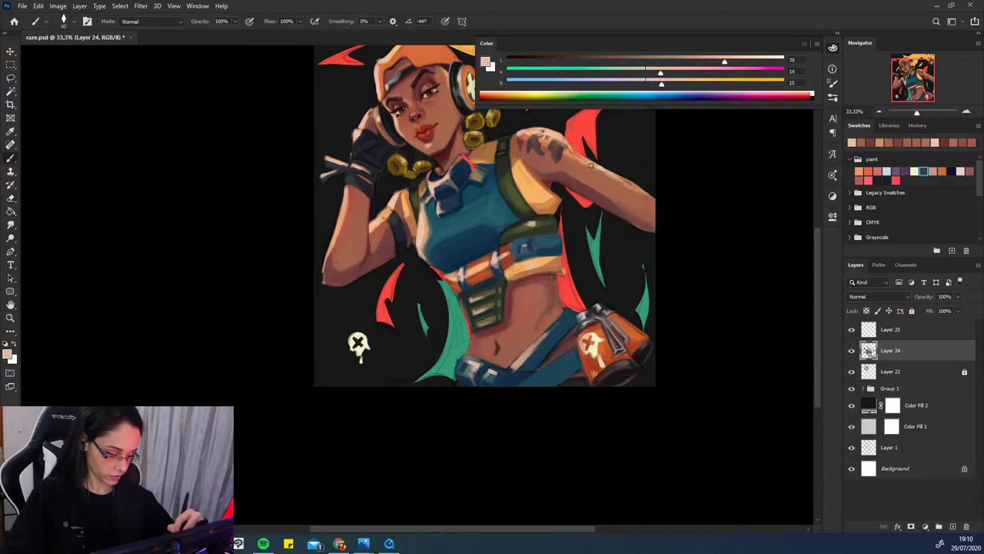
alt+click(448, 148)
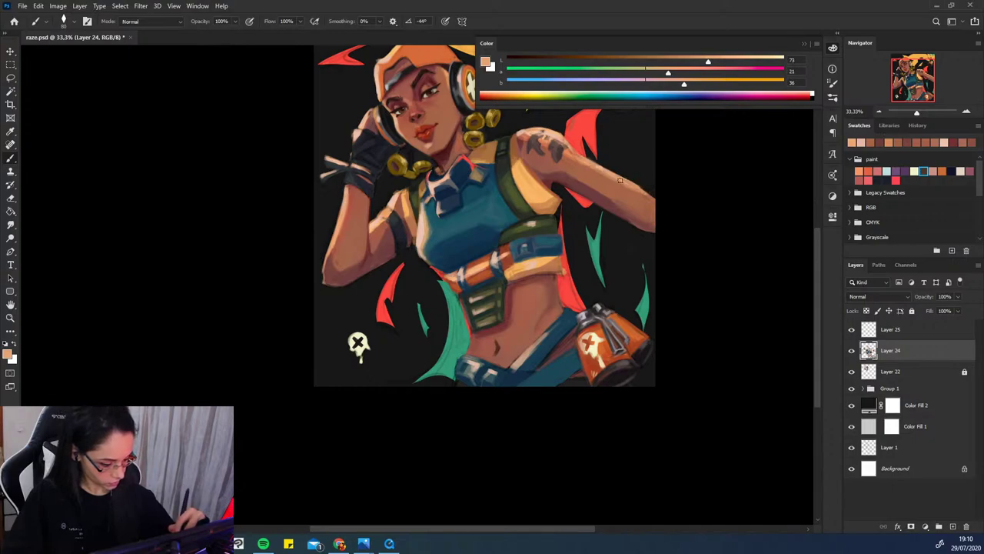
alt+click(575, 166)
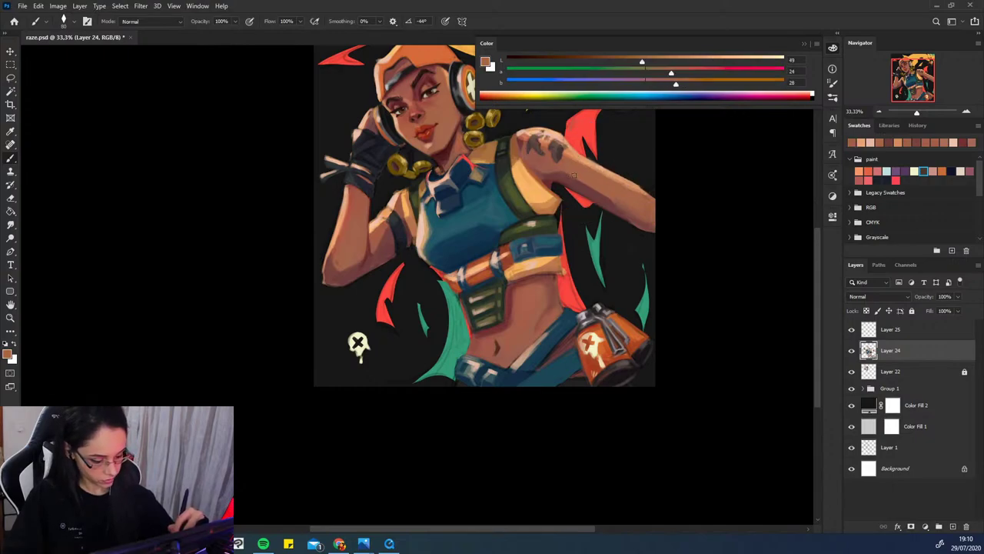
alt+click(372, 197)
alt+click(389, 210)
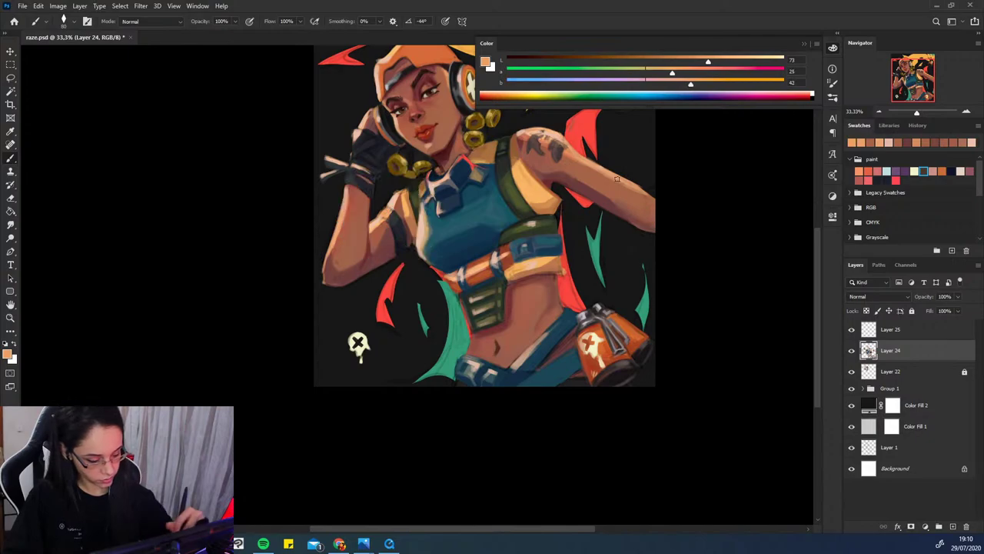
alt+click(604, 170)
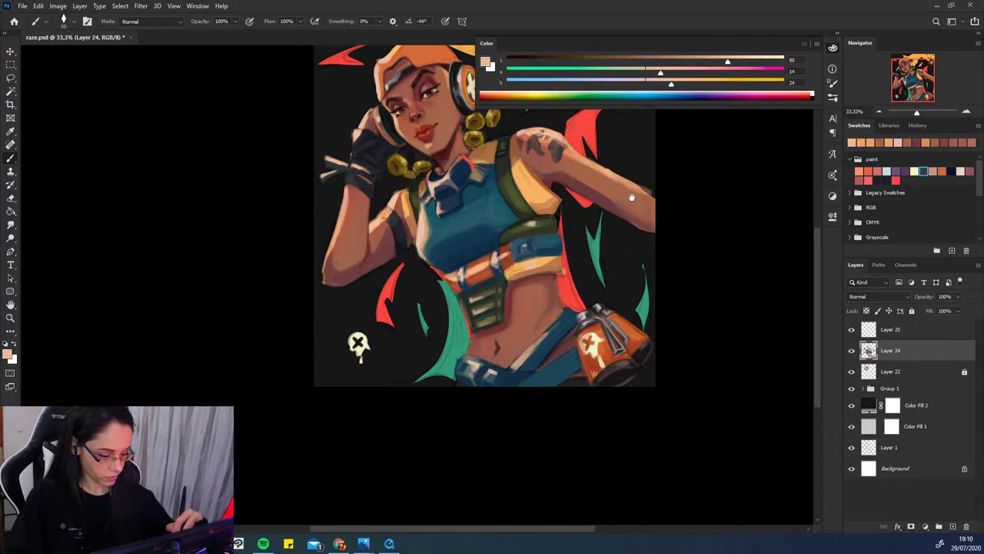
drag(605, 168, 611, 214)
drag(561, 251, 542, 237)
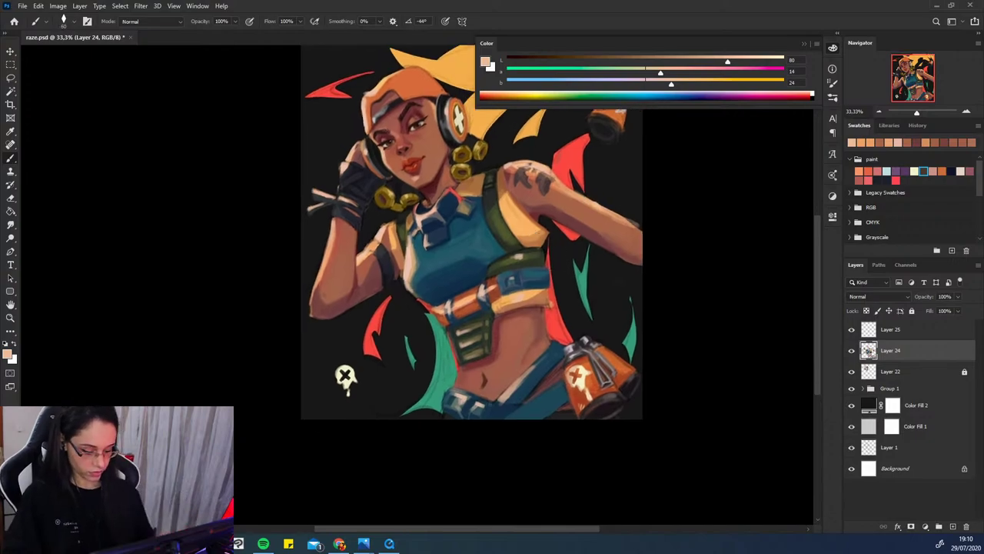
drag(544, 448, 529, 468)
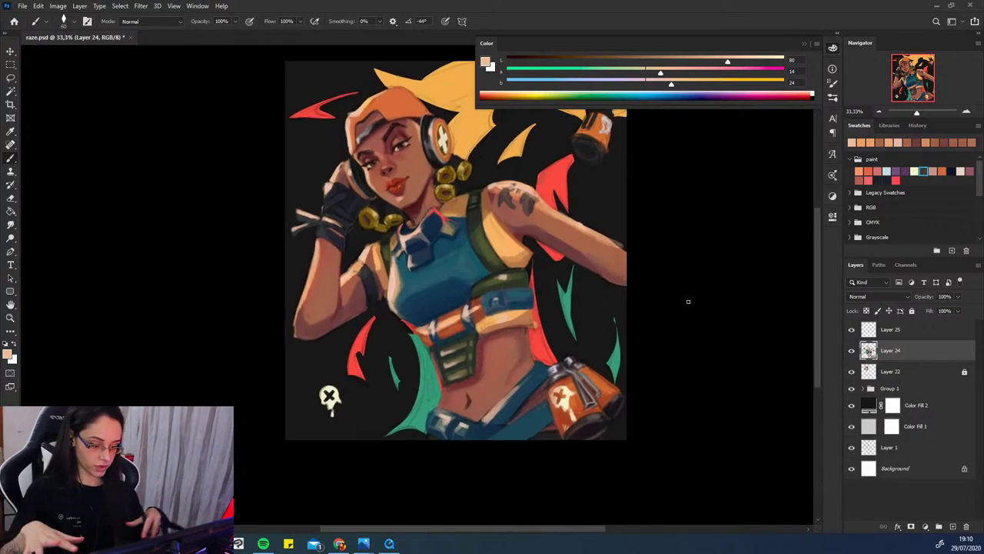
- Compare the illustration with Layer 25 hidden and shown
drag(606, 273, 569, 292)
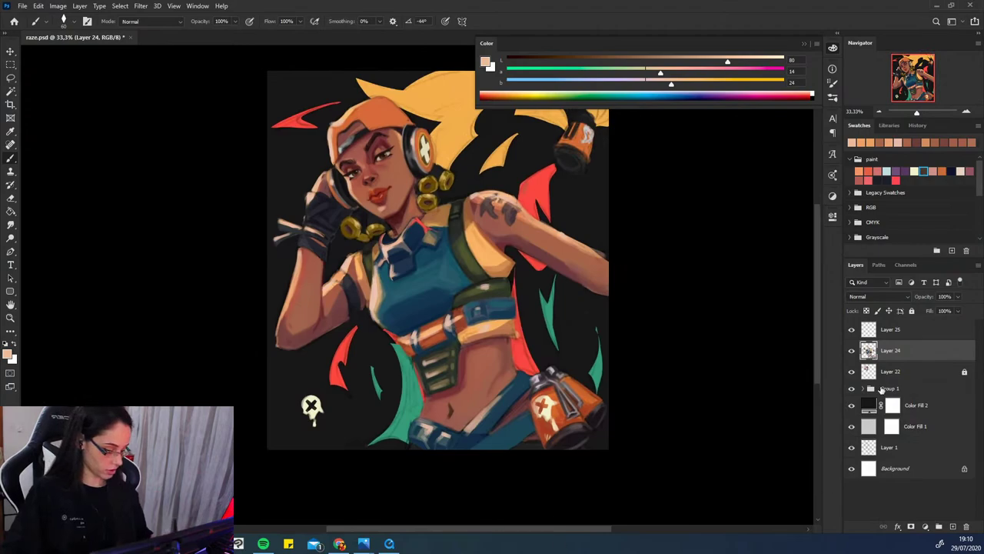
click(851, 329)
click(852, 330)
drag(746, 360, 737, 377)
click(851, 329)
click(851, 329)
- Examine the rendered details against the earlier rough paint by repeatedly hiding and showing Layer 24
click(851, 350)
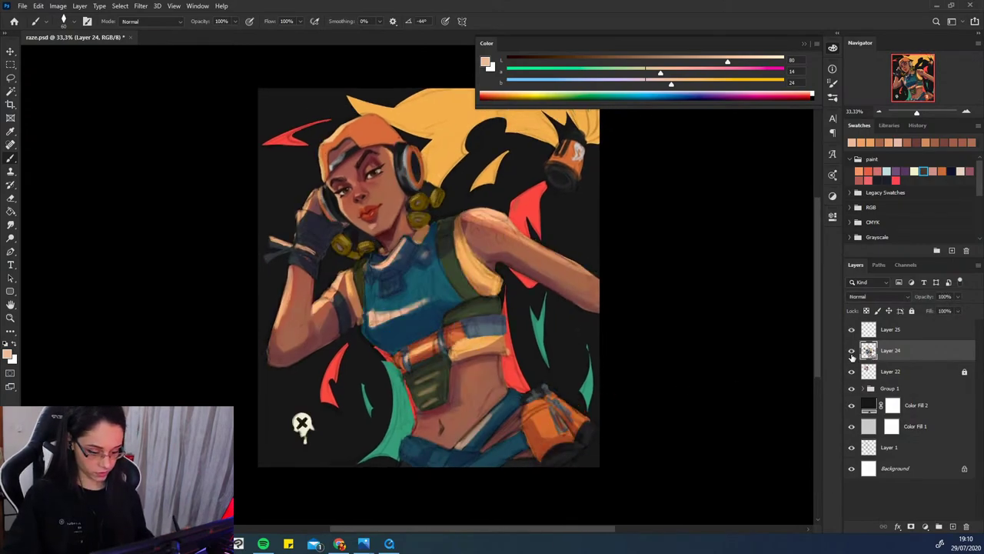
click(851, 350)
click(852, 350)
click(852, 352)
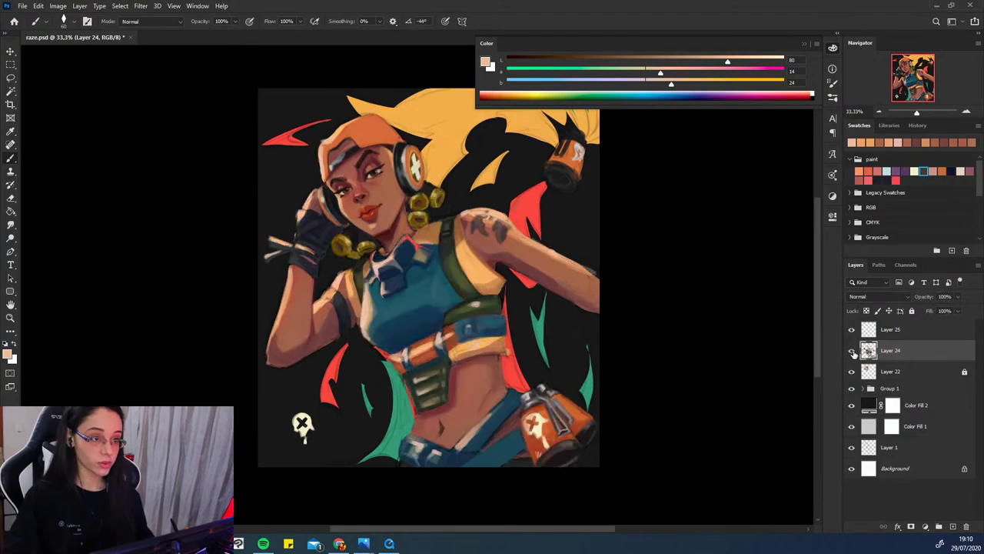
click(852, 351)
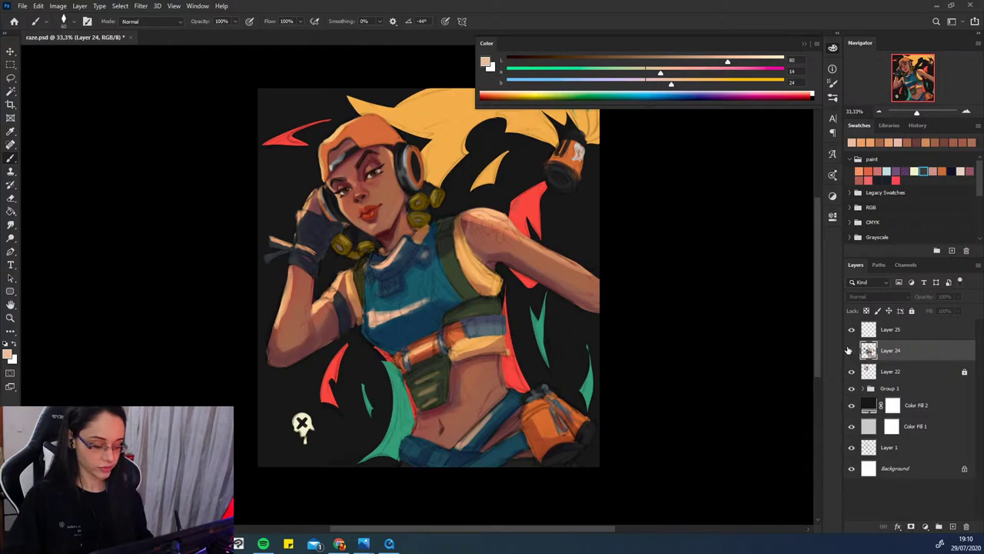
click(852, 352)
click(851, 353)
click(852, 352)
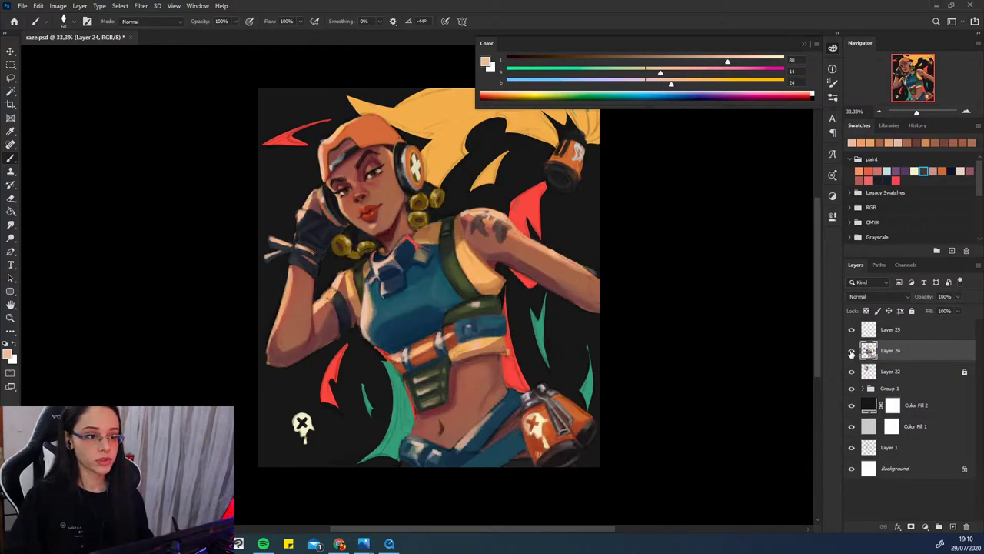
click(852, 352)
click(850, 353)
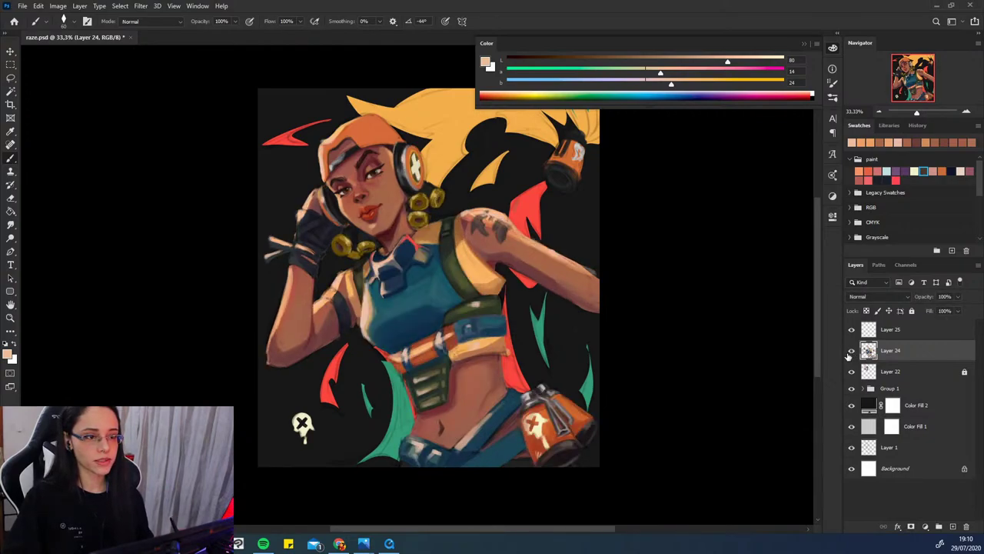
click(851, 352)
click(851, 354)
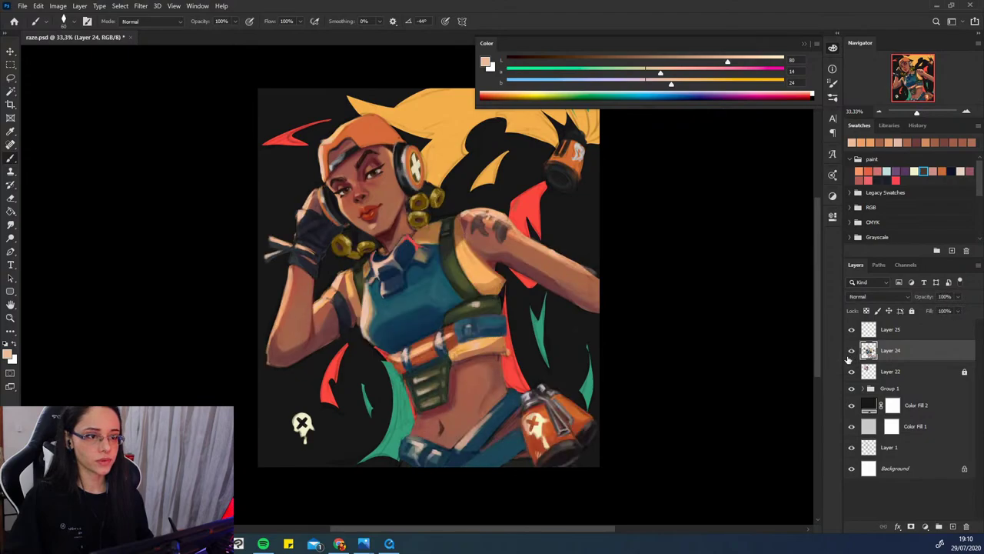
click(851, 352)
click(851, 352)
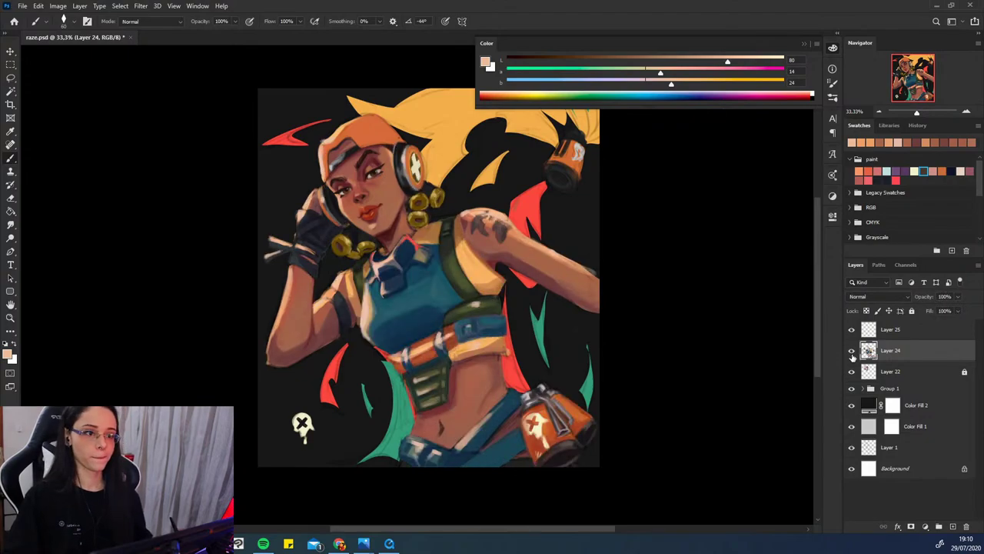
- Add a new layer above Layer 24 in Multiply blend mode with a 64% fill
drag(493, 456, 504, 459)
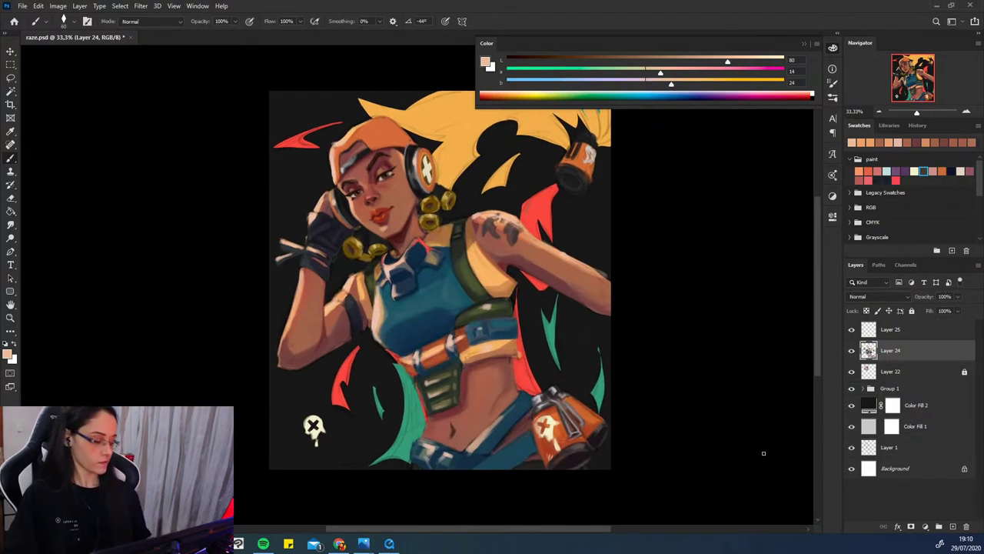
click(953, 526)
click(879, 296)
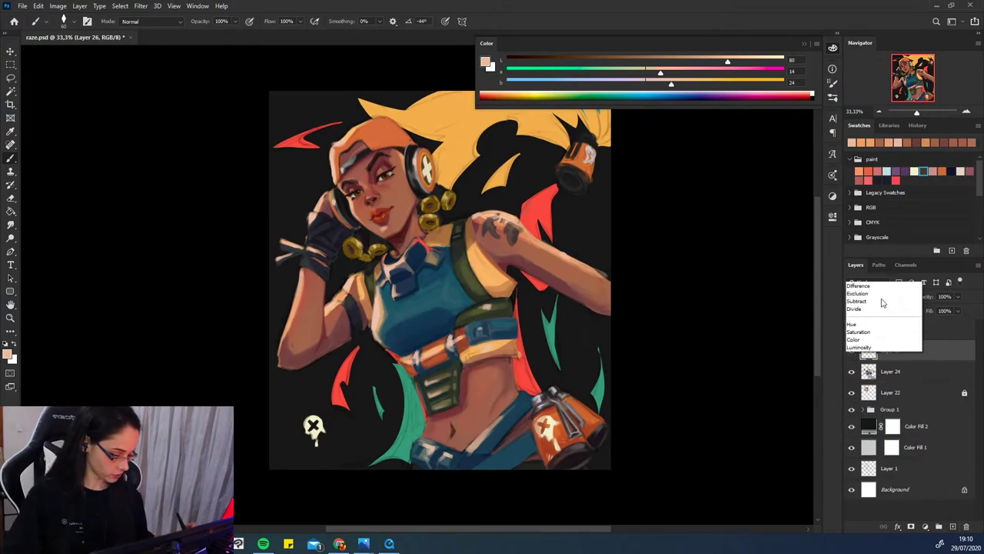
click(869, 311)
click(957, 311)
drag(944, 323, 932, 326)
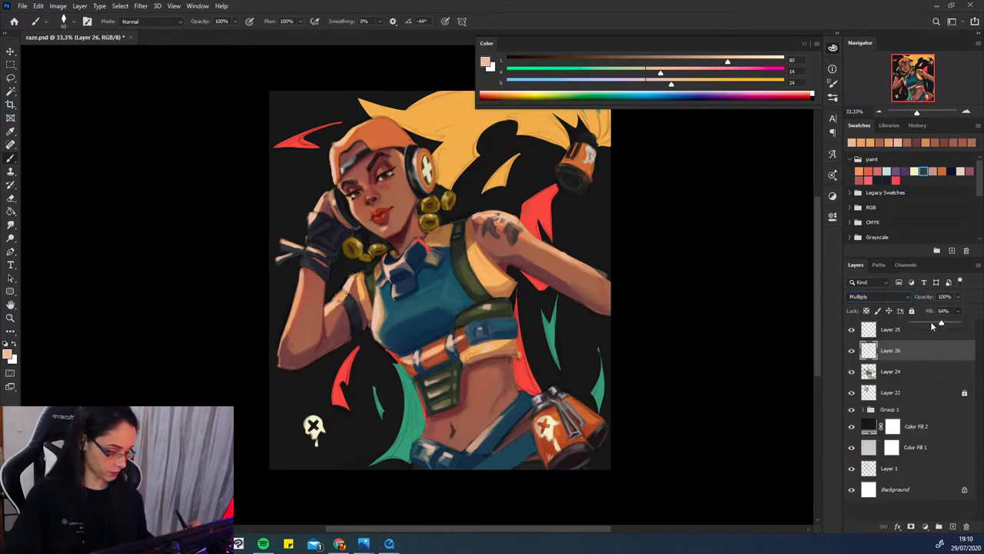
- Try a test shadow on the torso with a sampled blue, also shifting the colour's a value to 11
alt+click(489, 300)
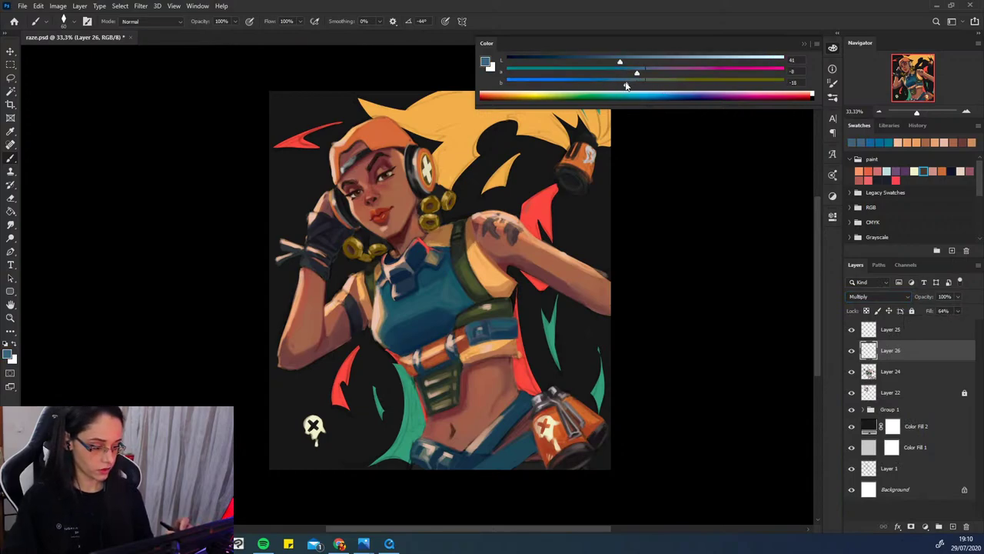
mouse_move(488, 300)
mouse_down()
mouse_move(493, 293)
mouse_move(498, 323)
mouse_move(503, 293)
mouse_up()
key(ctrl+z)
click(658, 72)
key(ctrl+z)
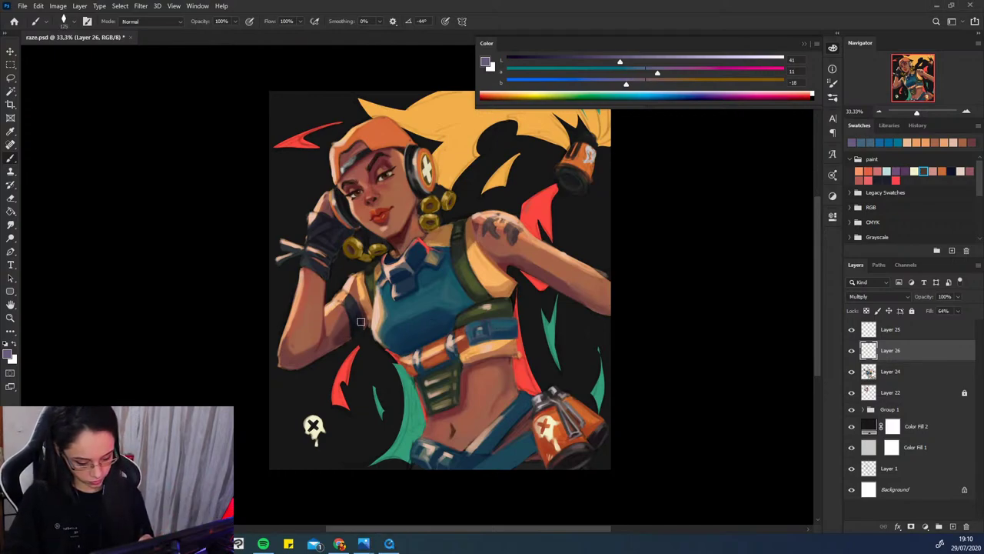
- Set the brush colour to a muted purple of L 45, a 25, b -9 and lower the Multiply layer's fill to 46%
click(636, 83)
click(630, 62)
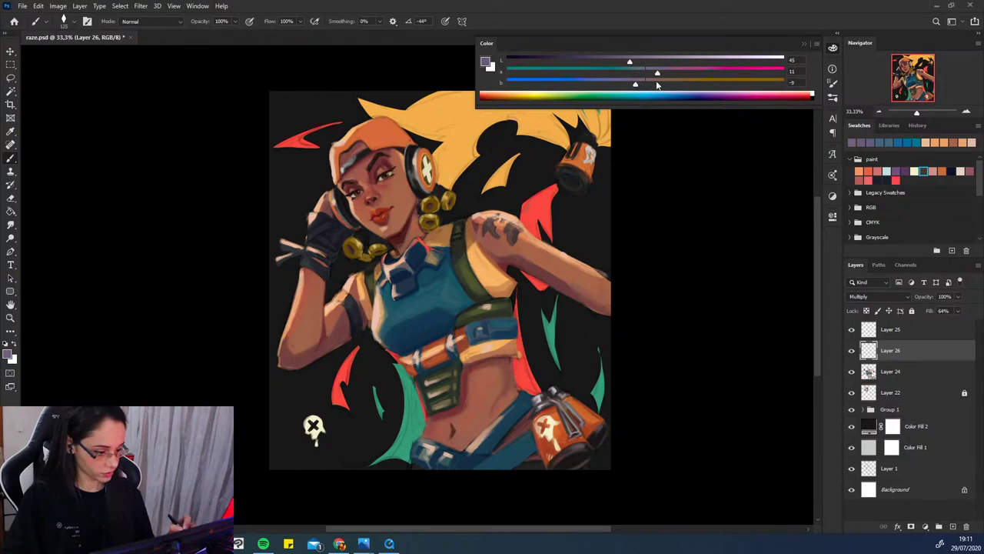
click(675, 72)
drag(674, 73, 672, 73)
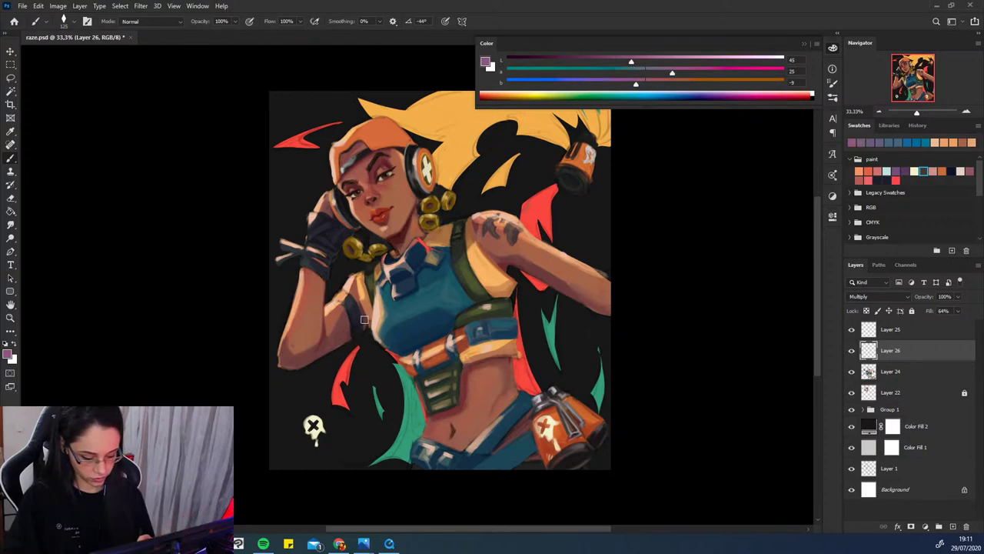
click(958, 310)
drag(962, 322, 950, 323)
- Paint purple Multiply shadows over the shoulder strap, the side under the arm, the chest gear and the shirt's lower edge
click(502, 271)
drag(500, 263, 474, 232)
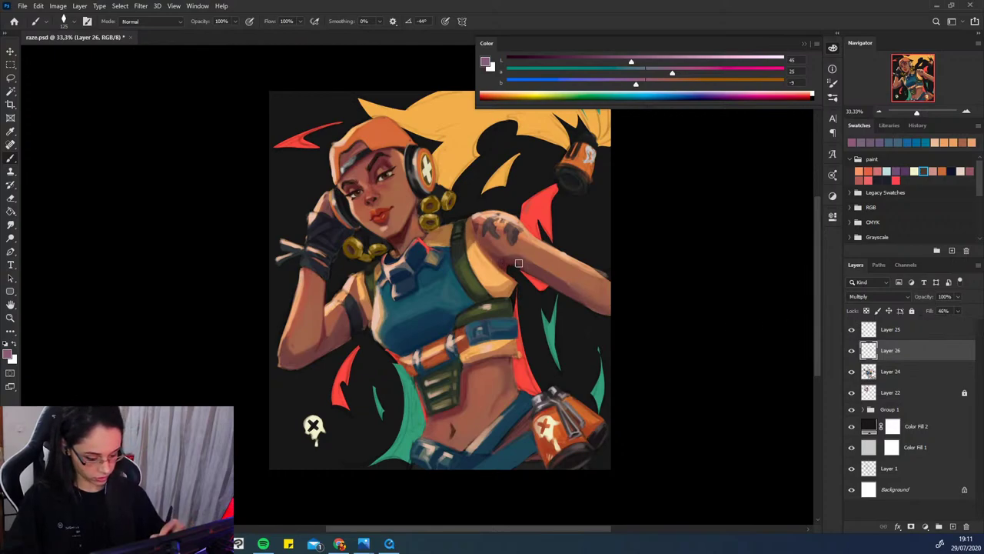
key(ctrl+z)
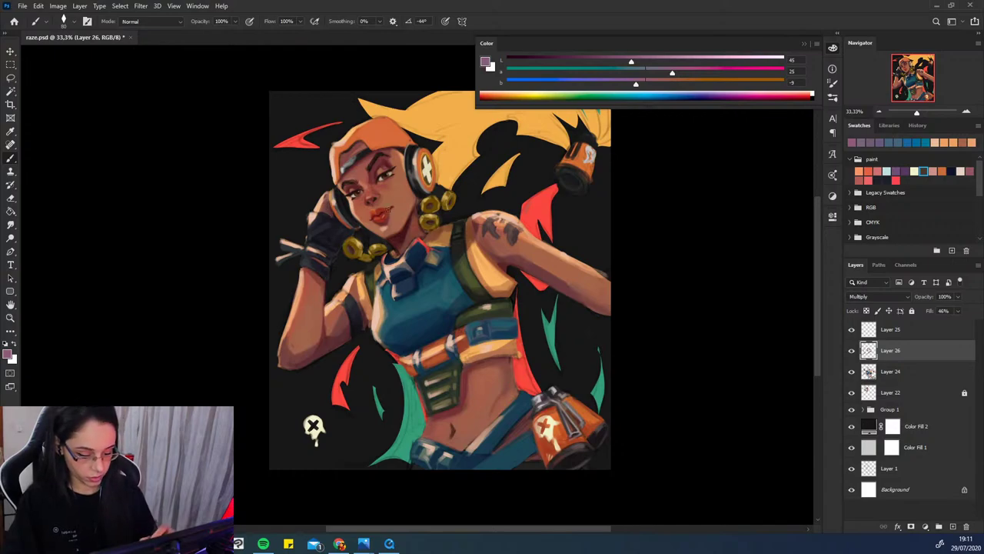
mouse_move(485, 366)
mouse_down()
mouse_move(486, 293)
mouse_move(418, 300)
mouse_move(466, 274)
mouse_up()
mouse_move(413, 301)
mouse_down()
mouse_move(472, 266)
mouse_move(513, 259)
mouse_move(468, 274)
mouse_move(451, 293)
mouse_move(512, 270)
mouse_move(463, 284)
mouse_move(471, 278)
mouse_move(445, 321)
mouse_move(454, 290)
mouse_move(472, 282)
mouse_move(500, 293)
mouse_up()
key(e)
key(b)
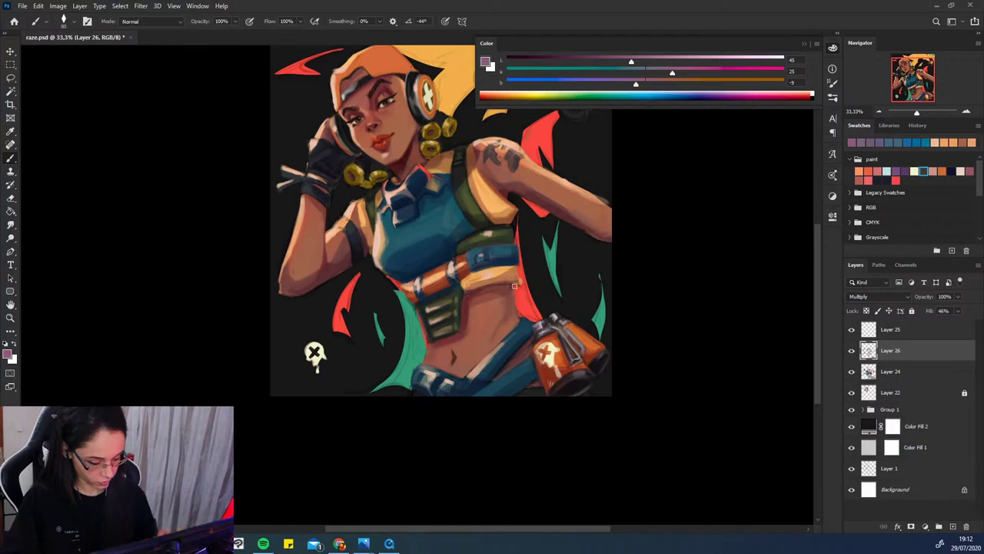
mouse_move(514, 287)
mouse_down()
mouse_move(473, 288)
mouse_move(517, 279)
mouse_up()
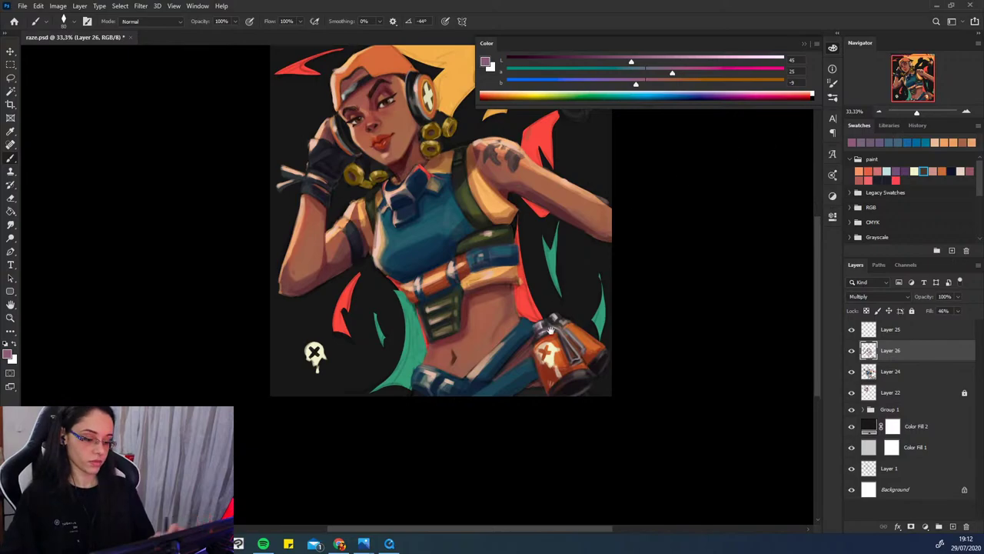
- Compare the figure with the Multiply shadow layer hidden and shown, and raise that layer's fill to 63%
drag(399, 210, 377, 271)
click(852, 351)
click(852, 351)
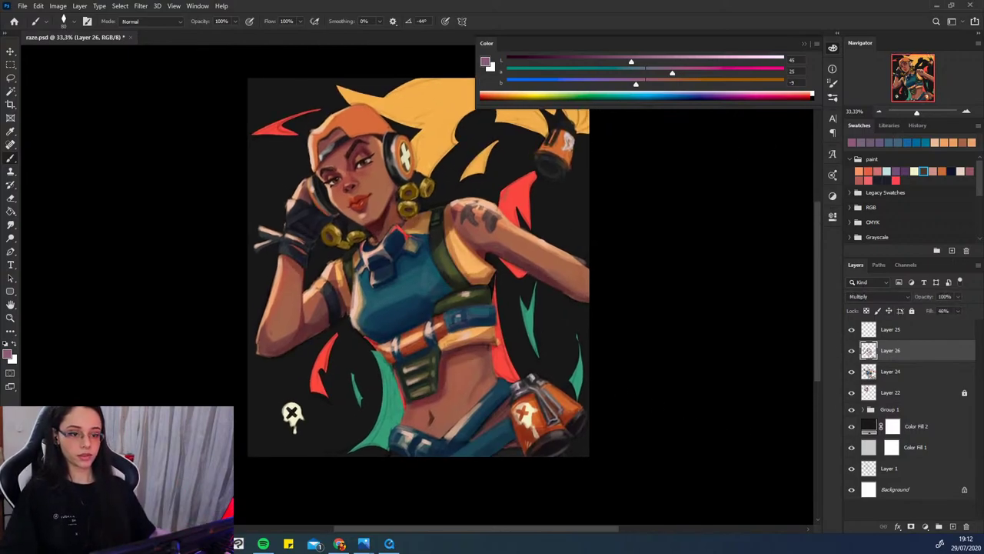
click(851, 352)
click(851, 352)
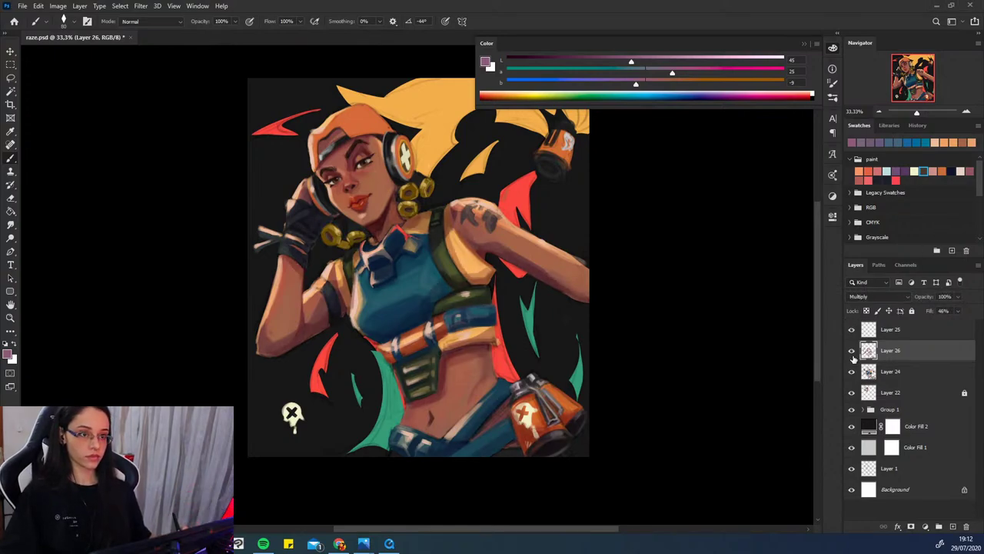
click(957, 311)
drag(960, 323, 960, 328)
- Compare the whole illustration with the strengthened shadows on Layer 26 hidden and shown
key(ctrl+minus)
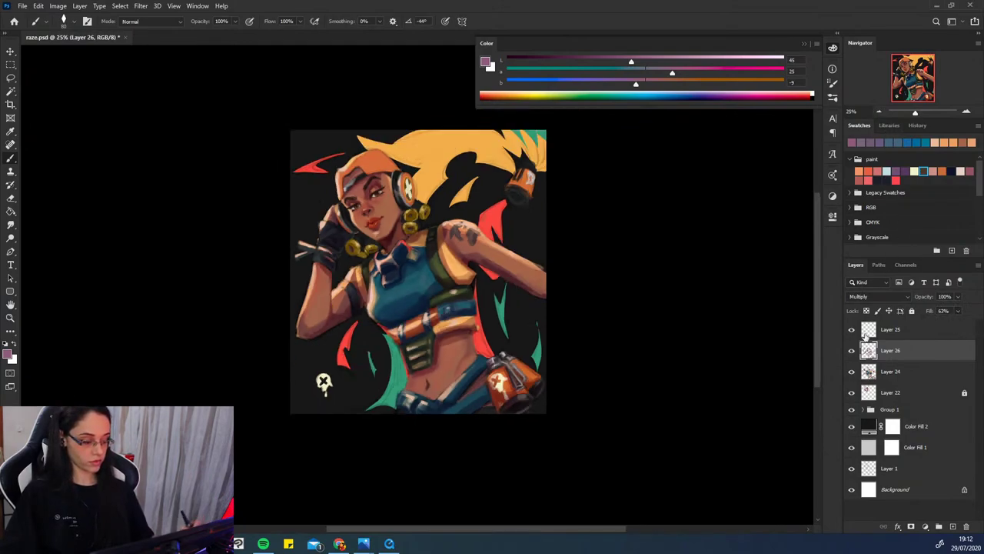
click(852, 351)
click(852, 351)
click(851, 351)
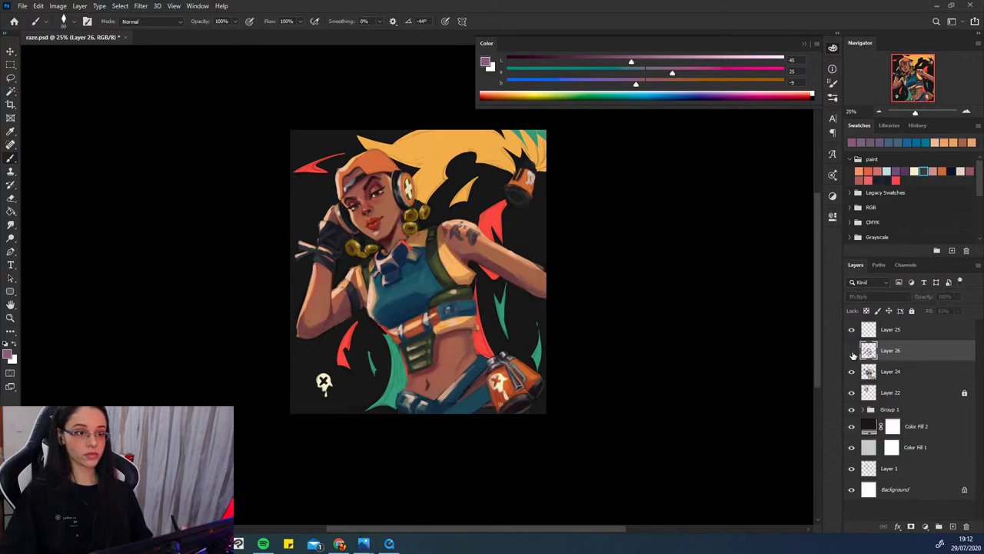
click(851, 351)
click(852, 350)
click(852, 351)
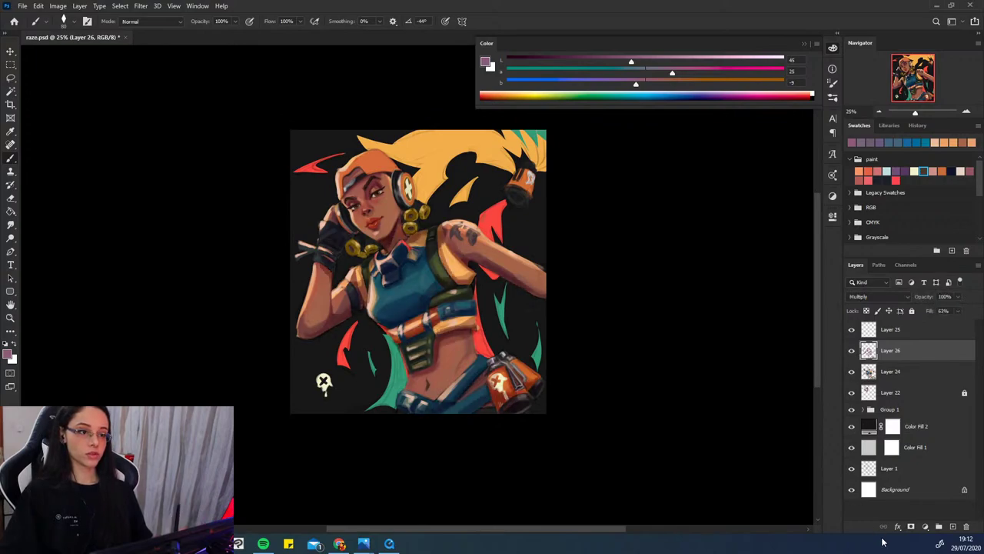
- Check the composition mirrored horizontally at different zoom levels and flip it back to its original orientation
key(ctrl+shift+h)
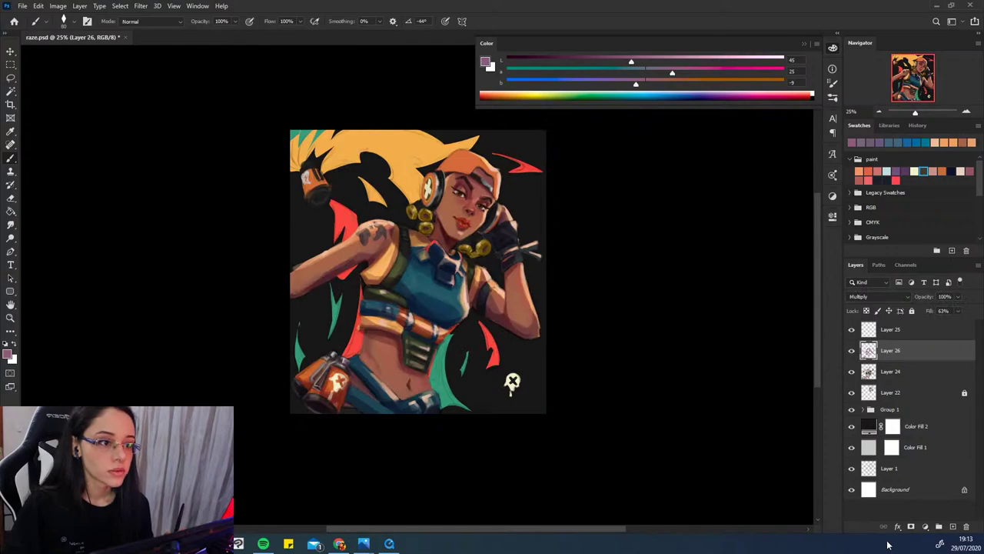
key(ctrl+plus)
key(ctrl+plus)
key(ctrl+minus)
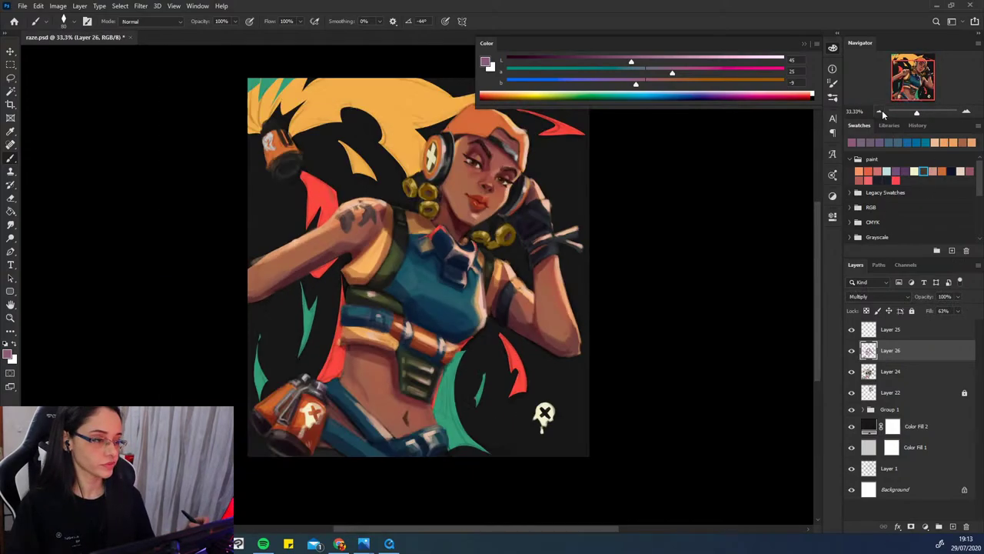
key(ctrl+shift+h)
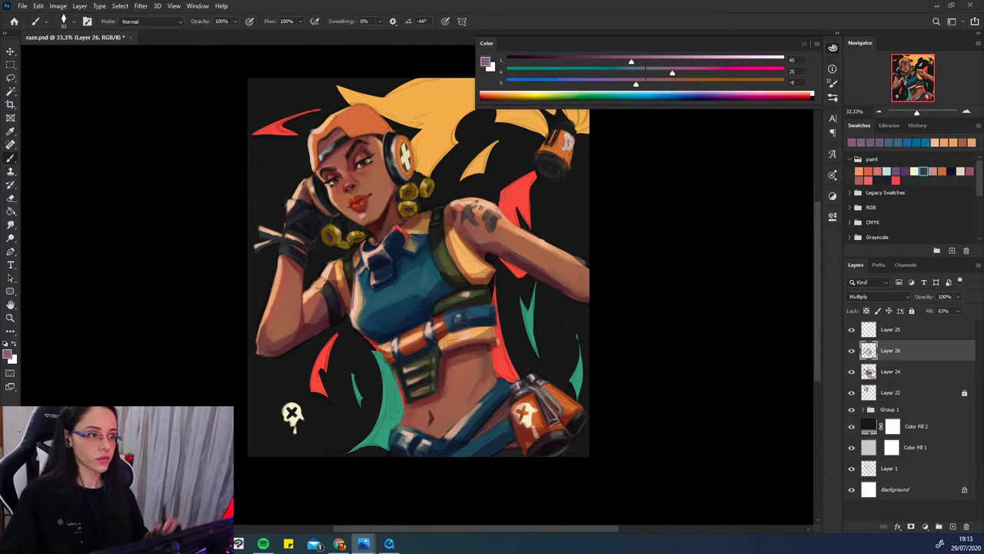
- Add a new layer above Layer 26 and set the brush colour to a red of L 53, a 71, b 41
click(953, 526)
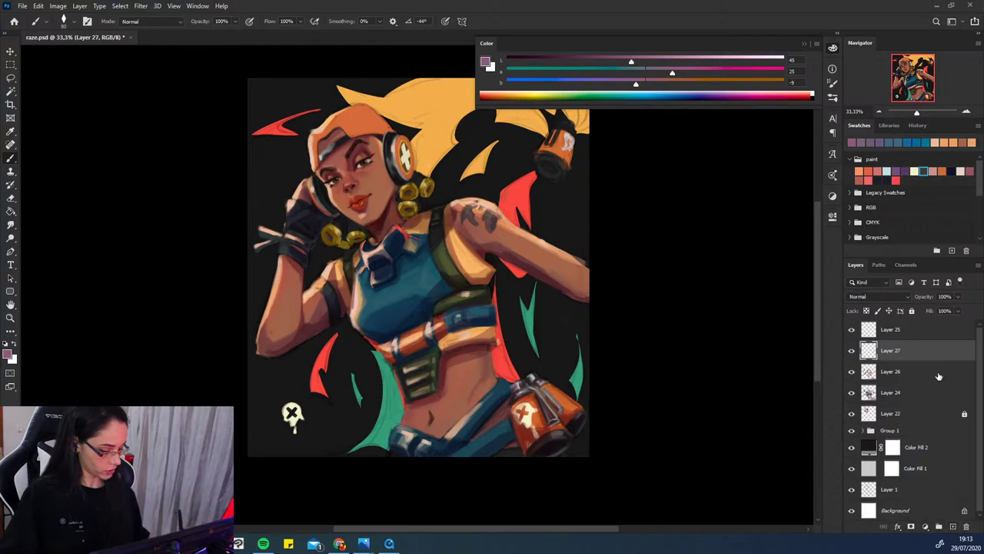
click(966, 111)
drag(580, 313, 615, 325)
click(896, 180)
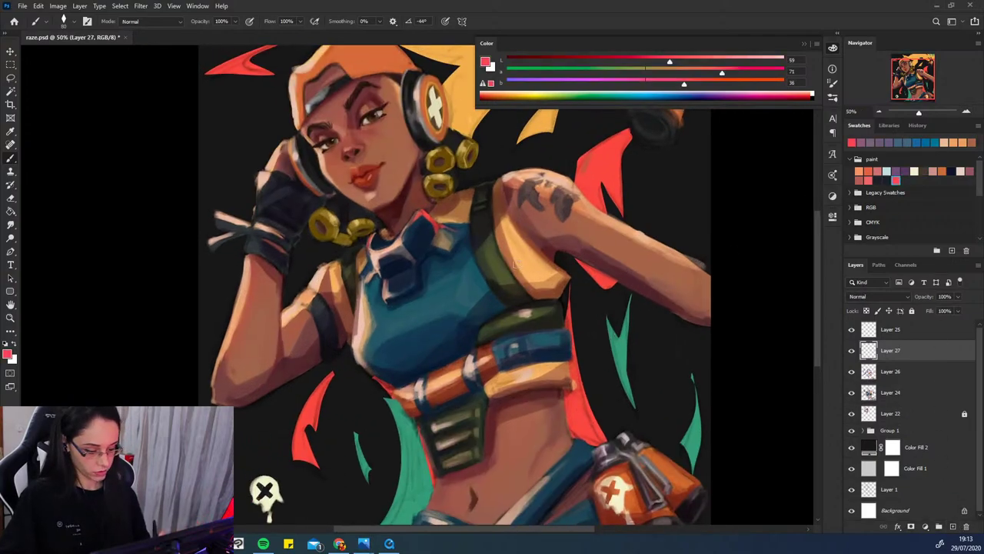
alt+click(436, 225)
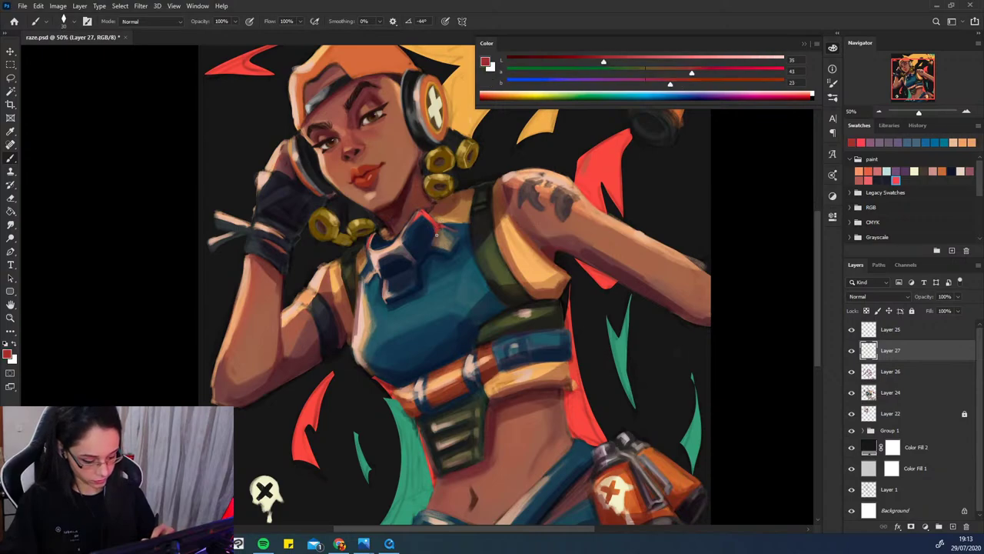
click(896, 180)
drag(668, 62, 655, 61)
click(690, 83)
- Paint red rim light on the collar, the face edge beside the headphone and the raised hand's fingers
drag(587, 171, 600, 182)
drag(565, 223, 569, 234)
mouse_move(567, 445)
mouse_down()
mouse_move(538, 393)
mouse_move(550, 441)
mouse_up()
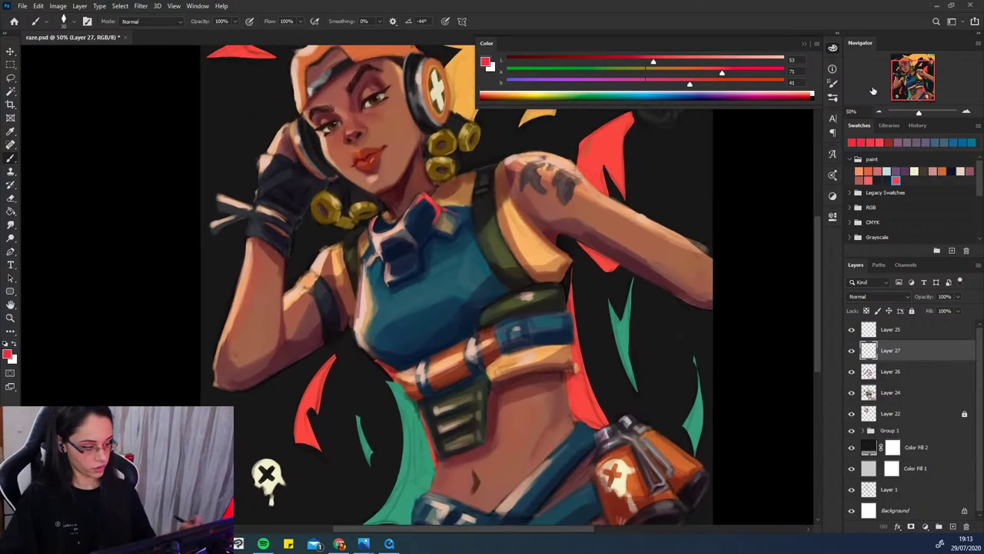
click(878, 111)
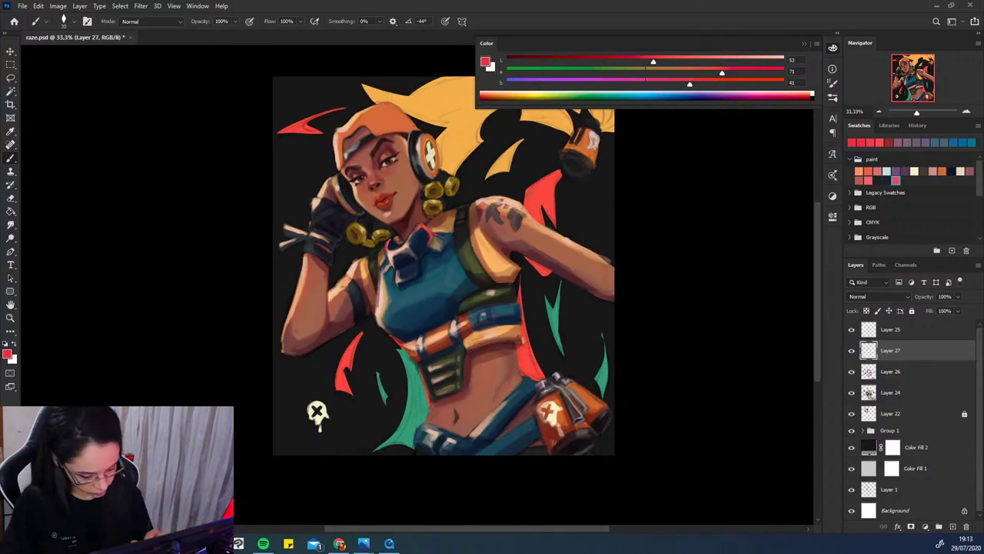
drag(386, 336, 378, 344)
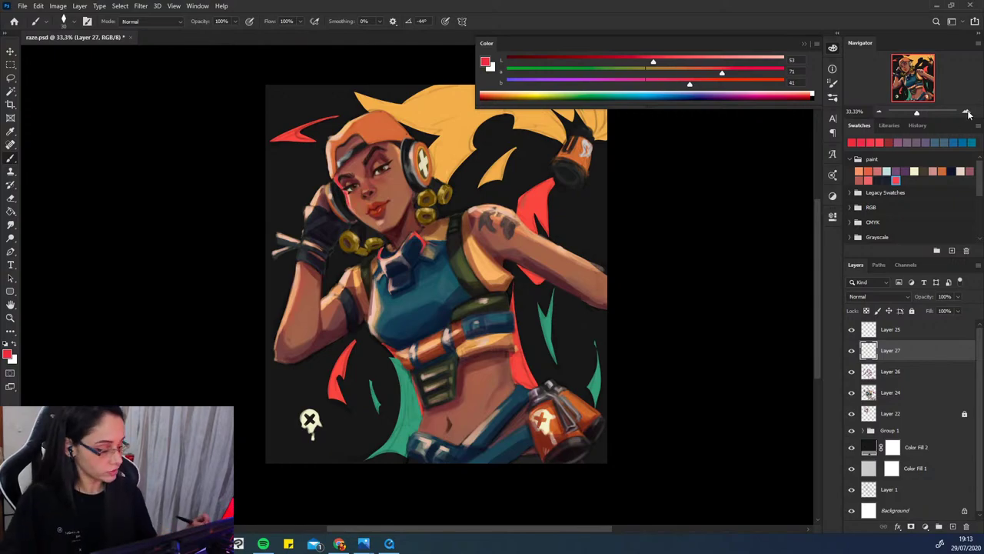
key(ctrl+plus)
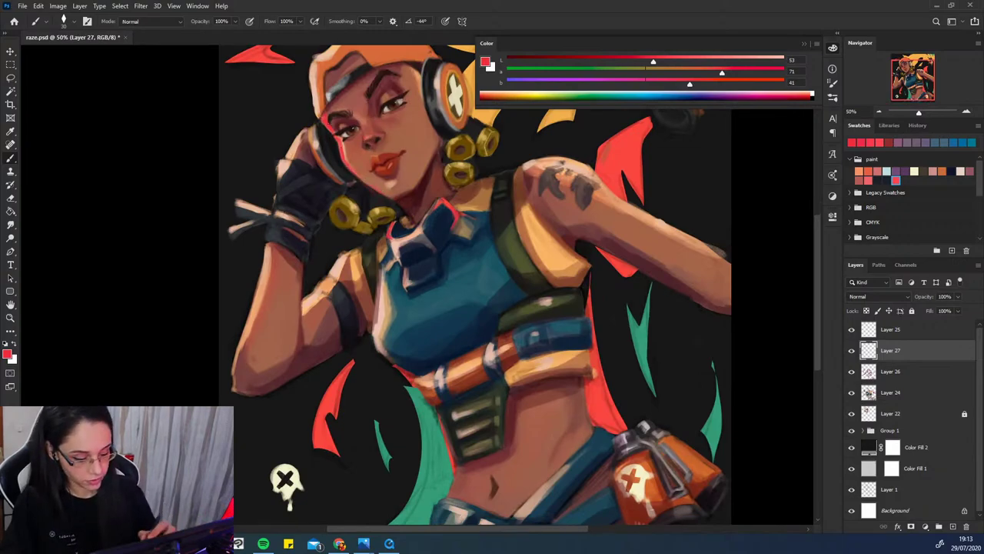
drag(287, 154, 310, 128)
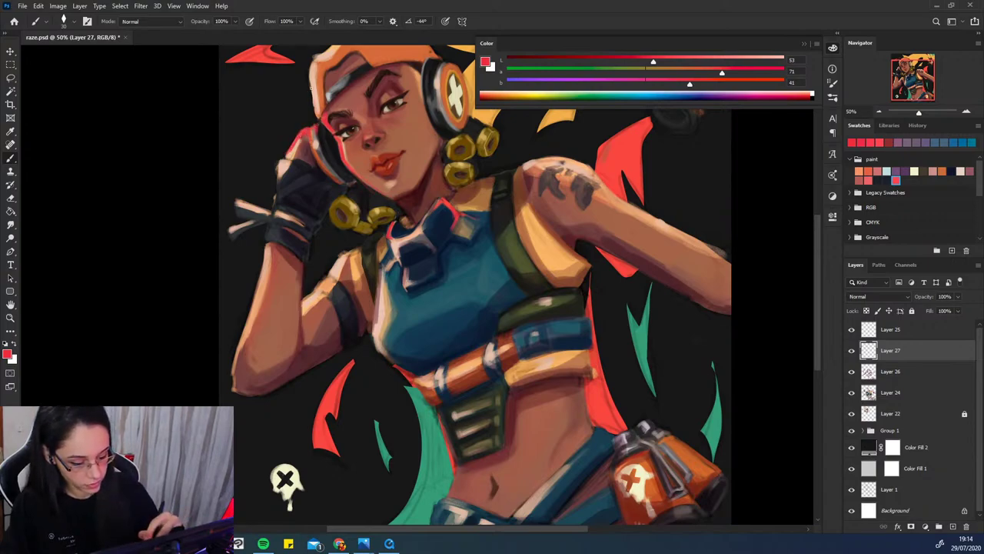
- Paint red rim light along the raised arm's shoulder and sleeve band, and down the torso's side to the waist
drag(332, 273, 342, 255)
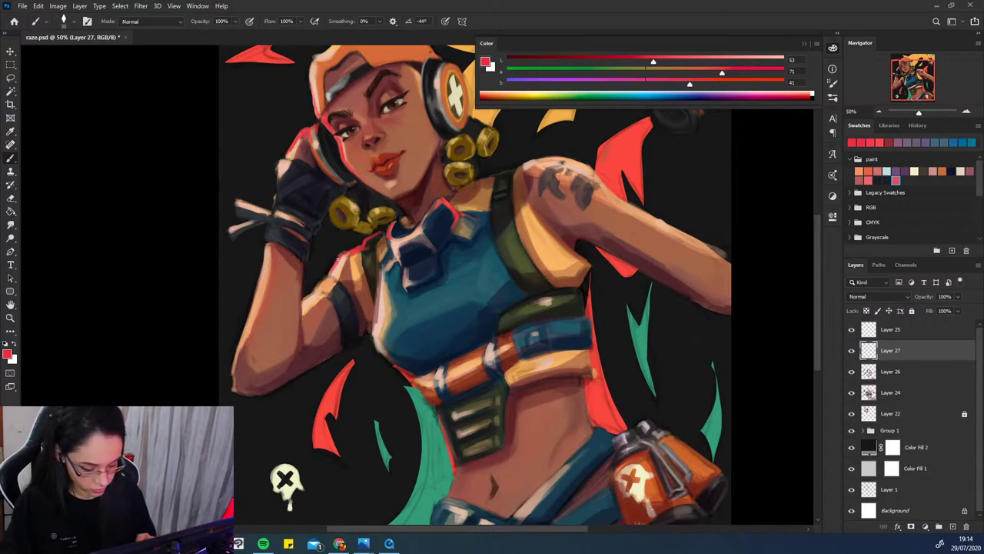
drag(319, 292, 328, 291)
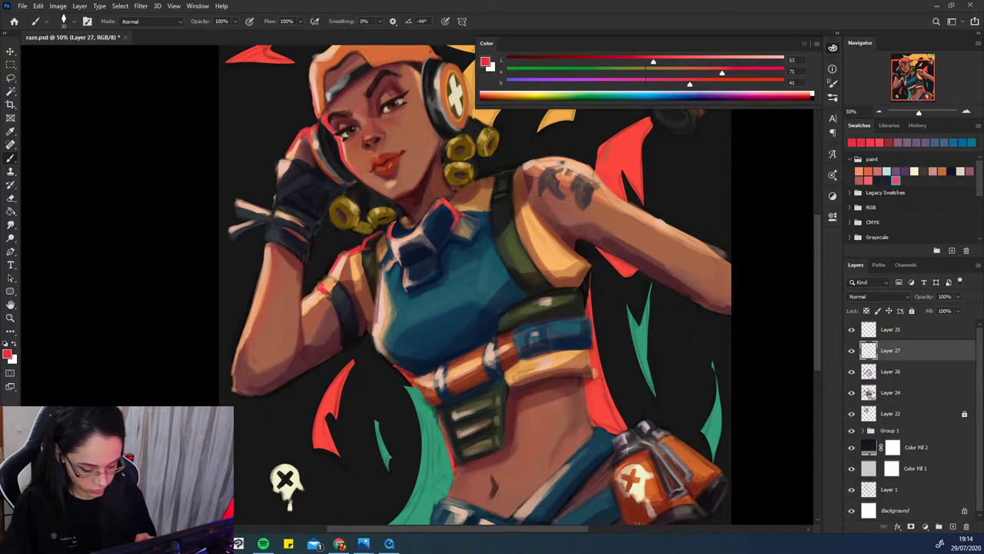
drag(387, 399, 379, 387)
key(bracketright)
key(bracketright)
key(bracketright)
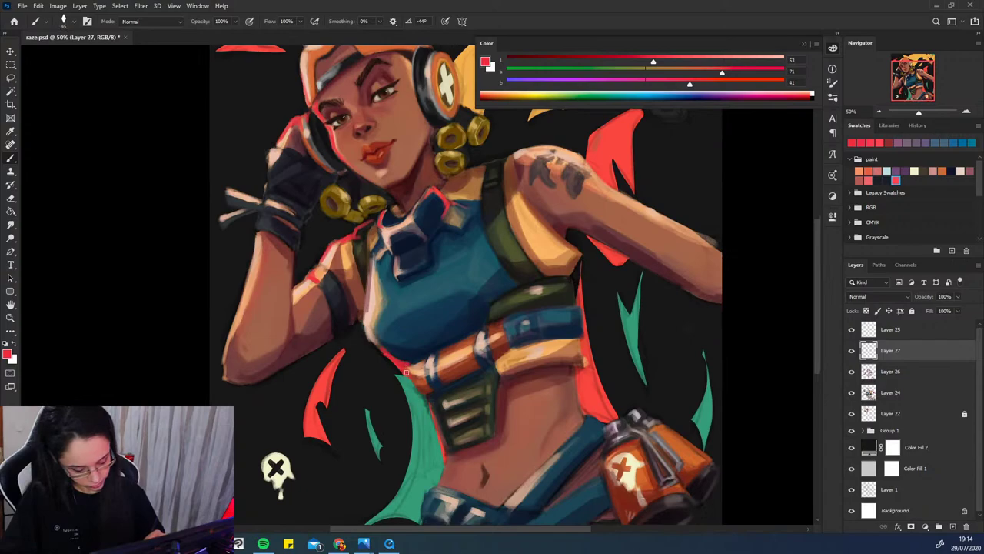
drag(429, 397, 450, 453)
key(ctrl+z)
mouse_move(427, 402)
mouse_down()
mouse_move(450, 453)
mouse_move(441, 481)
mouse_up()
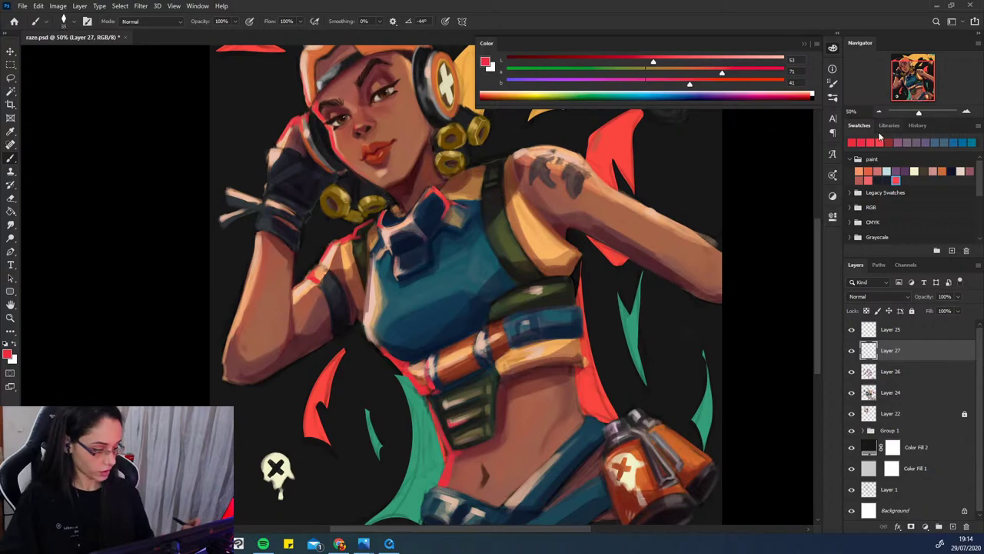
key(ctrl+minus)
mouse_move(604, 410)
mouse_down()
mouse_move(601, 378)
mouse_move(597, 412)
mouse_move(572, 397)
mouse_up()
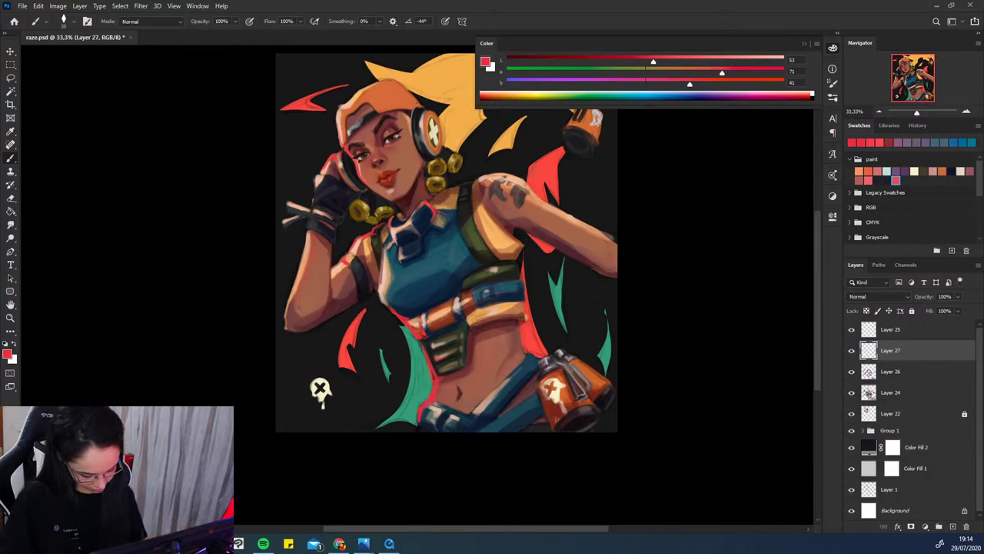
key(ctrl+z)
- Paint red rim light on the raised hand's glove cuff and the loose straps at the wrist
drag(470, 238, 484, 275)
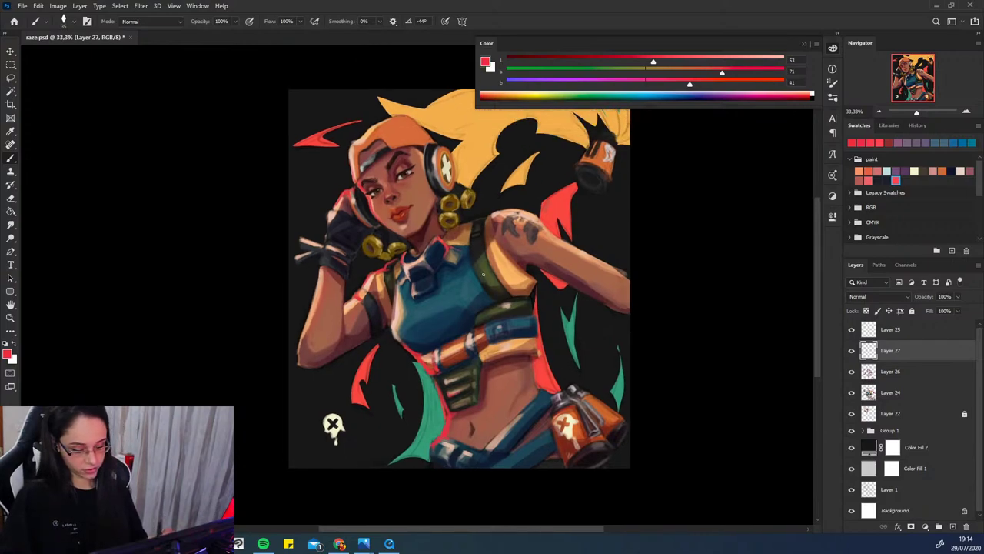
mouse_move(324, 253)
mouse_down()
mouse_move(322, 264)
mouse_move(339, 262)
mouse_move(325, 265)
mouse_up()
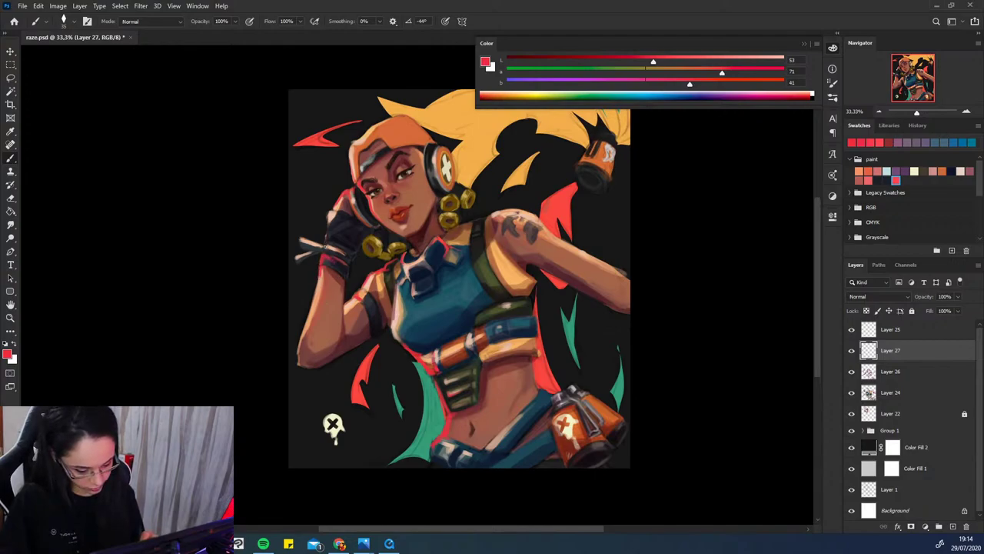
mouse_move(328, 231)
mouse_down()
mouse_move(331, 223)
mouse_move(322, 247)
mouse_move(299, 242)
mouse_move(311, 253)
mouse_move(301, 257)
mouse_up()
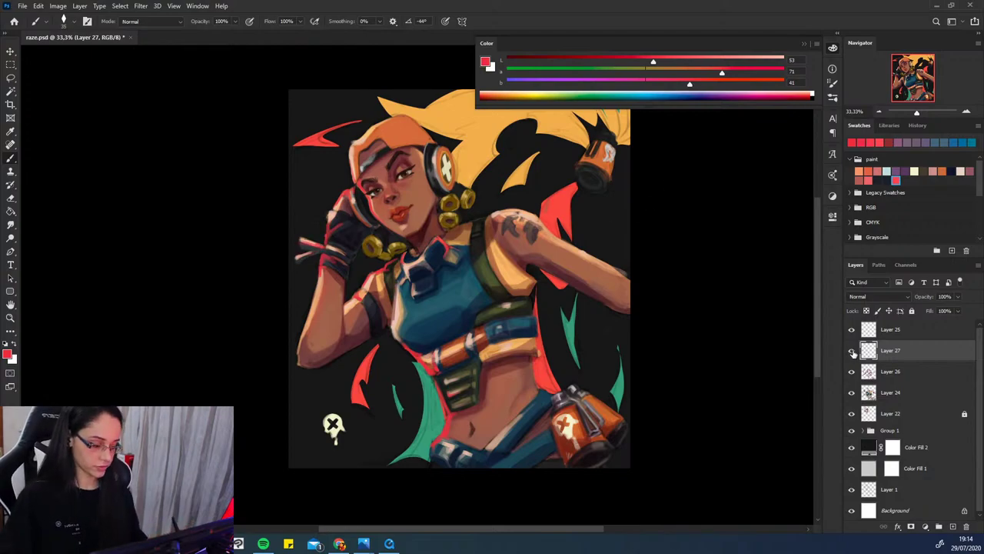
drag(563, 425, 551, 446)
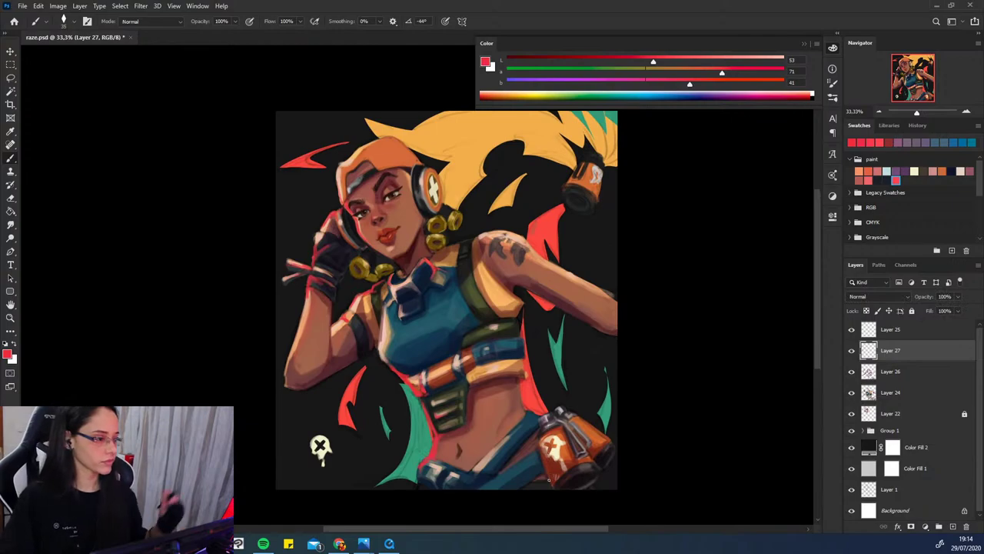
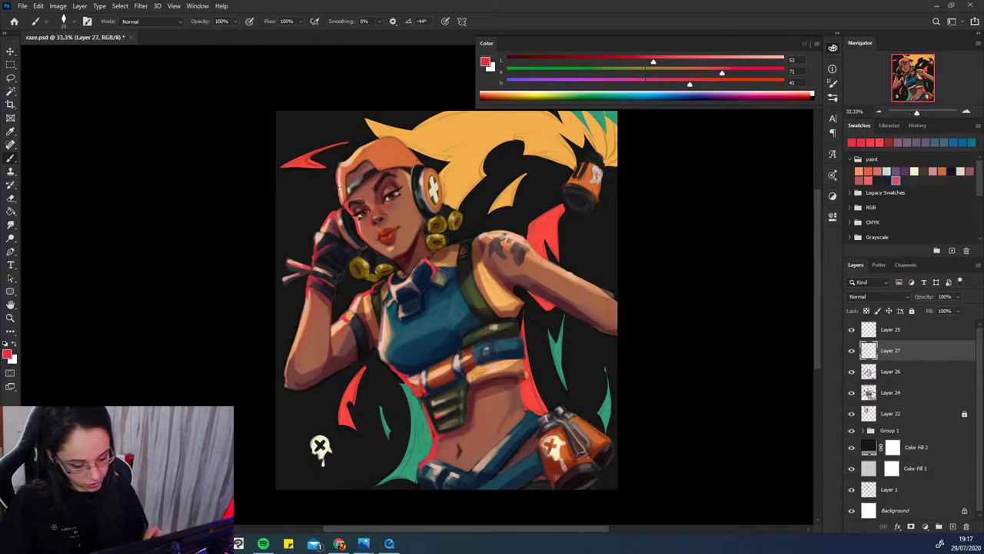
ctrl+click(354, 196)
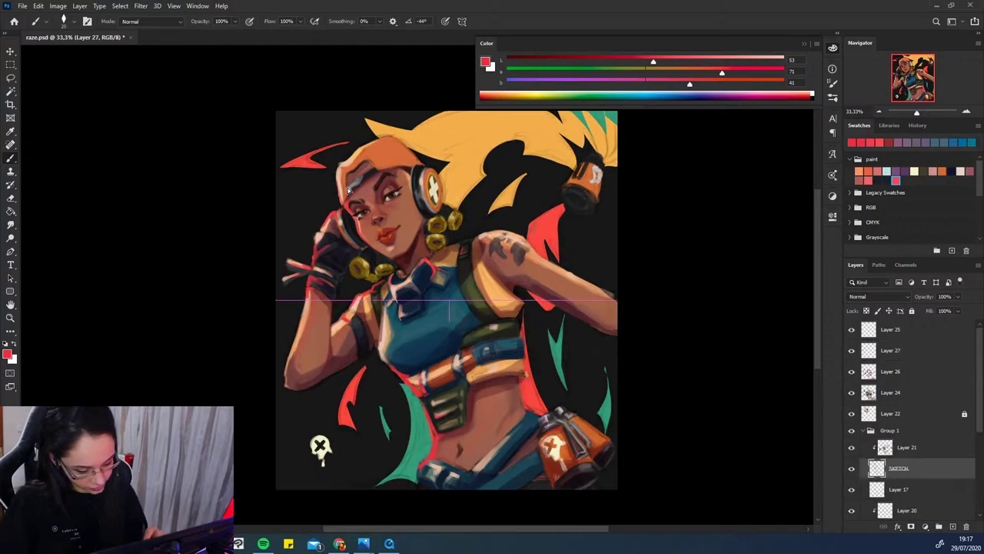
click(922, 329)
click(922, 377)
click(896, 350)
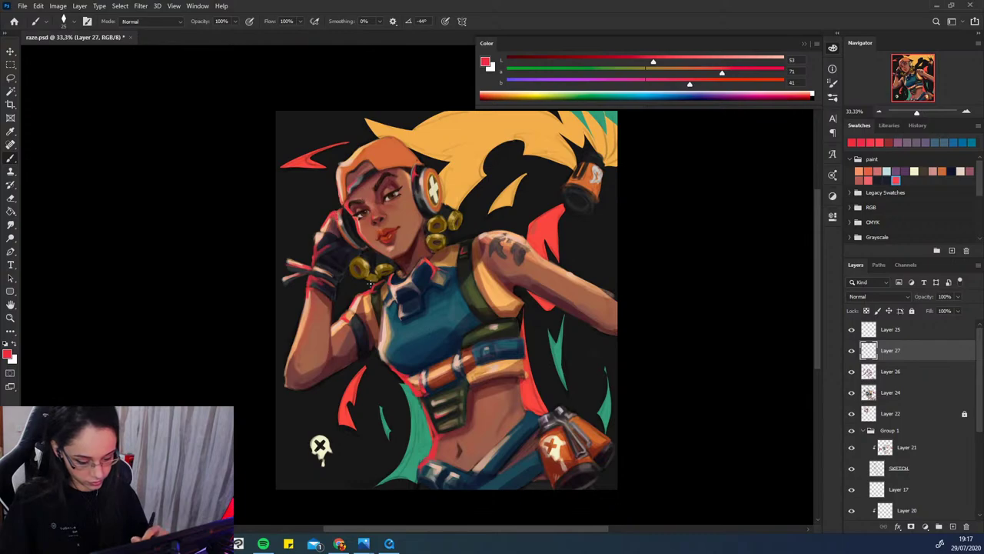
- Add a new layer above Layer 27
drag(497, 462, 474, 398)
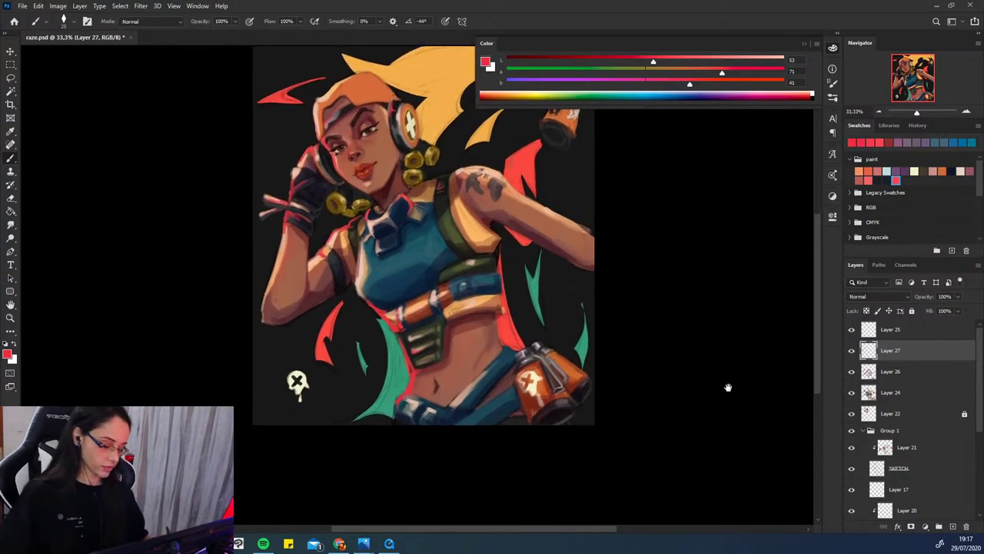
drag(592, 392, 617, 417)
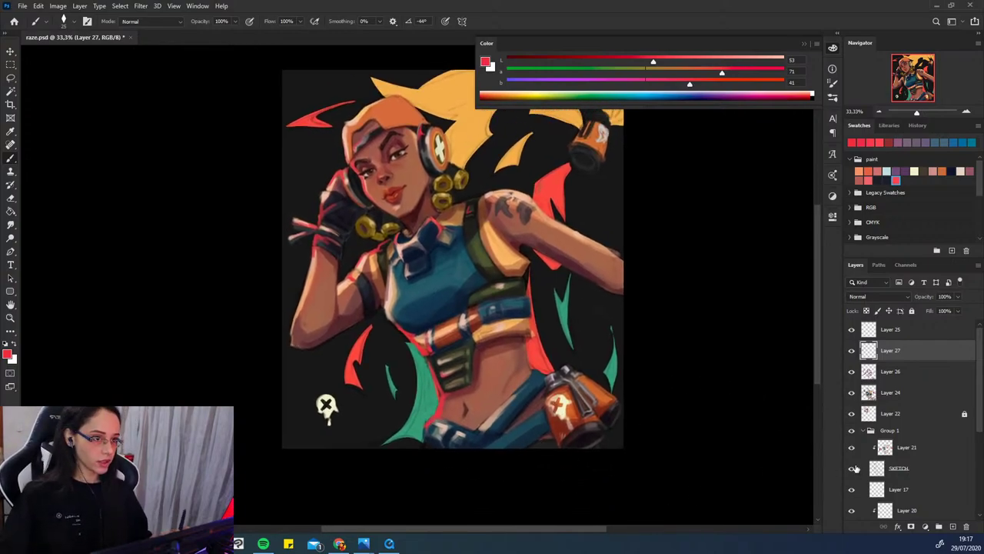
click(952, 527)
scroll(581, 306, down, 1)
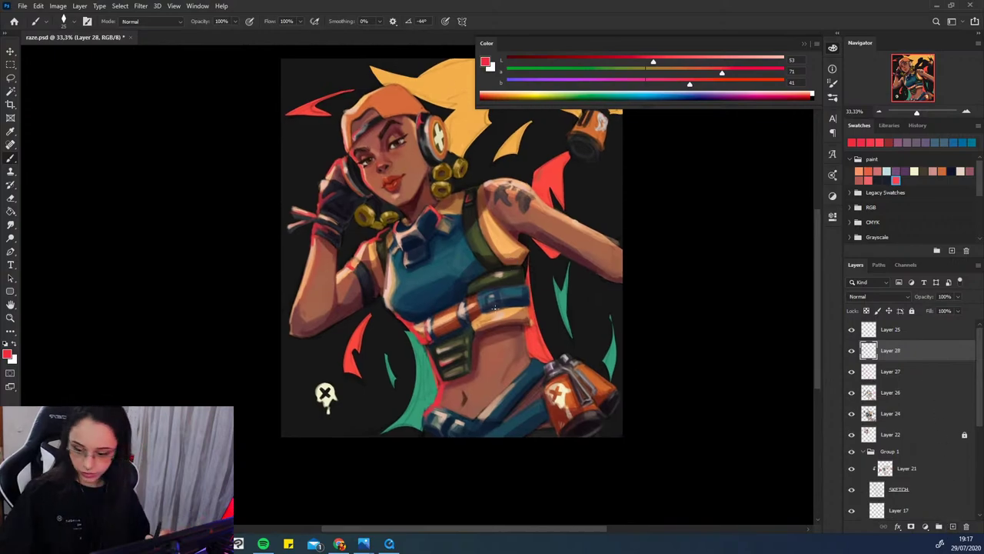
key(e)
click(478, 333)
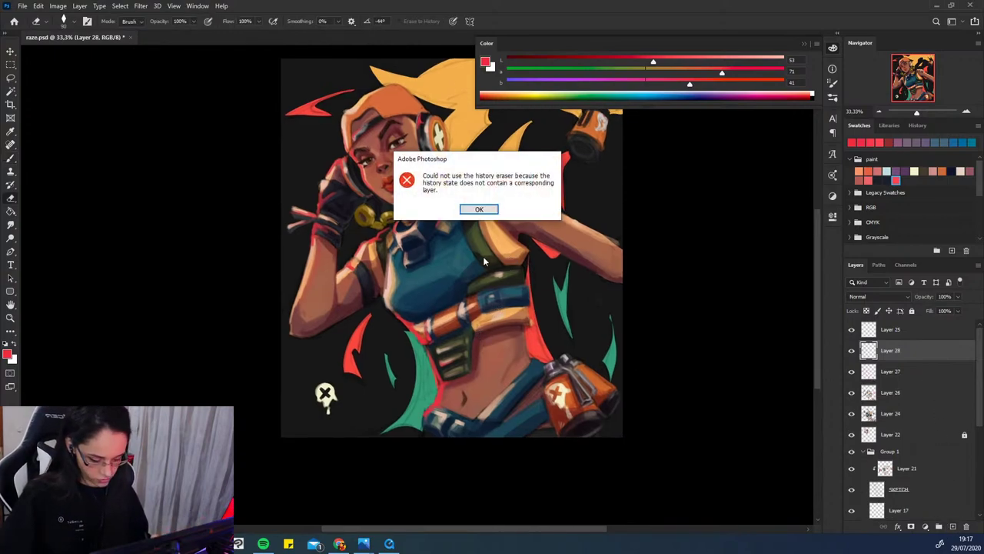
click(480, 213)
key(b)
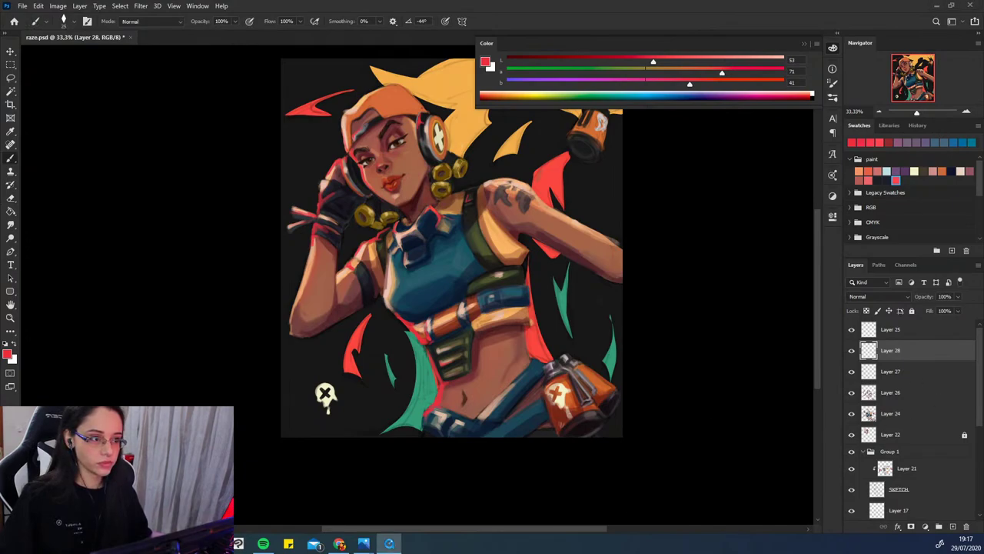
- Repaint the yellow shirt hem below the belt with sampled brown and light orange tones on Layer 28
alt+click(496, 319)
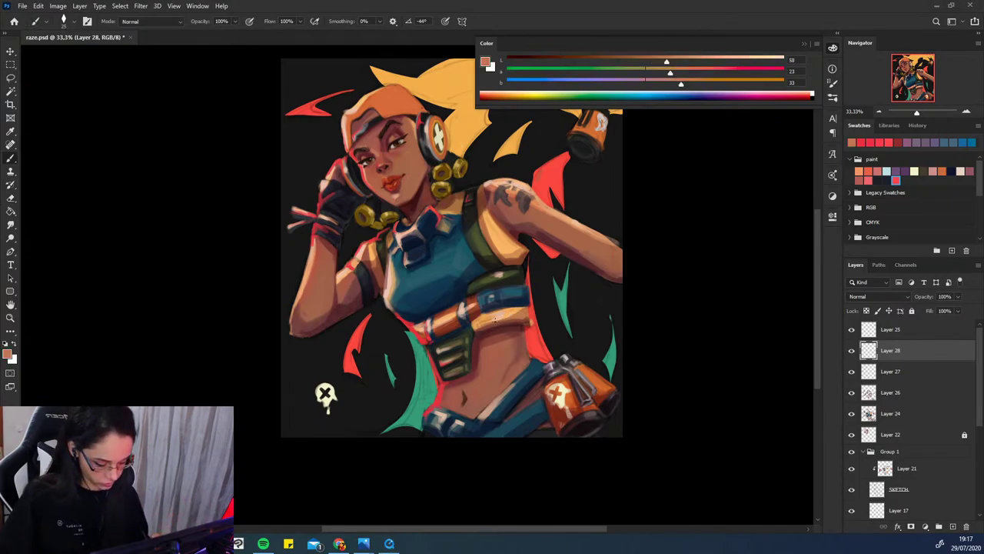
drag(487, 323, 509, 324)
alt+click(497, 323)
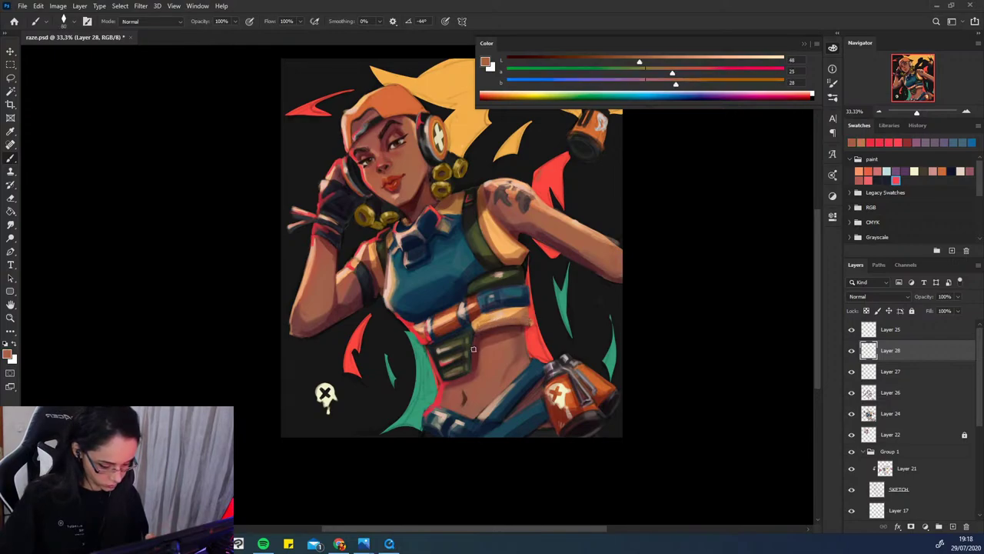
alt+click(512, 311)
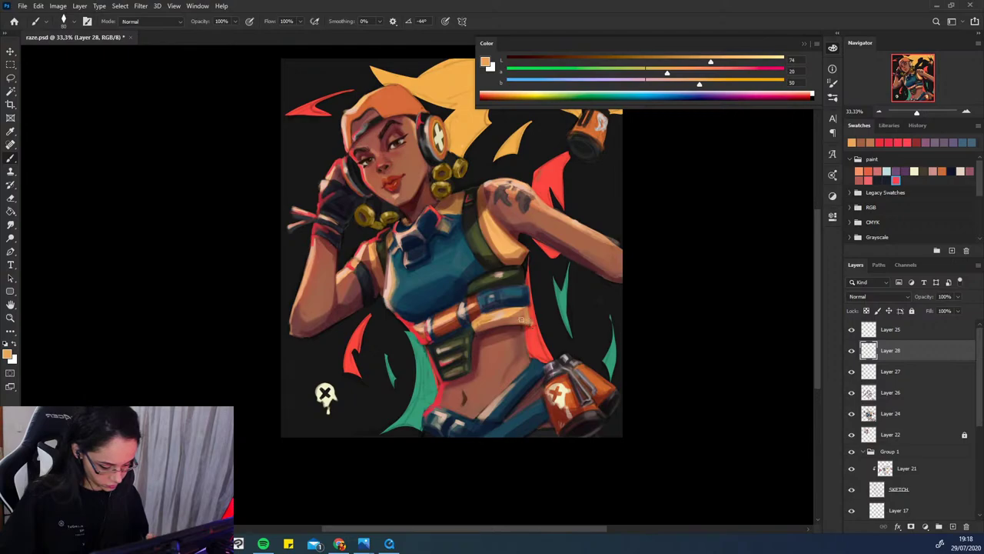
- Blend the midriff shadow beneath the shirt hem with sampled dark red and reddish-brown skin tones
alt+click(477, 336)
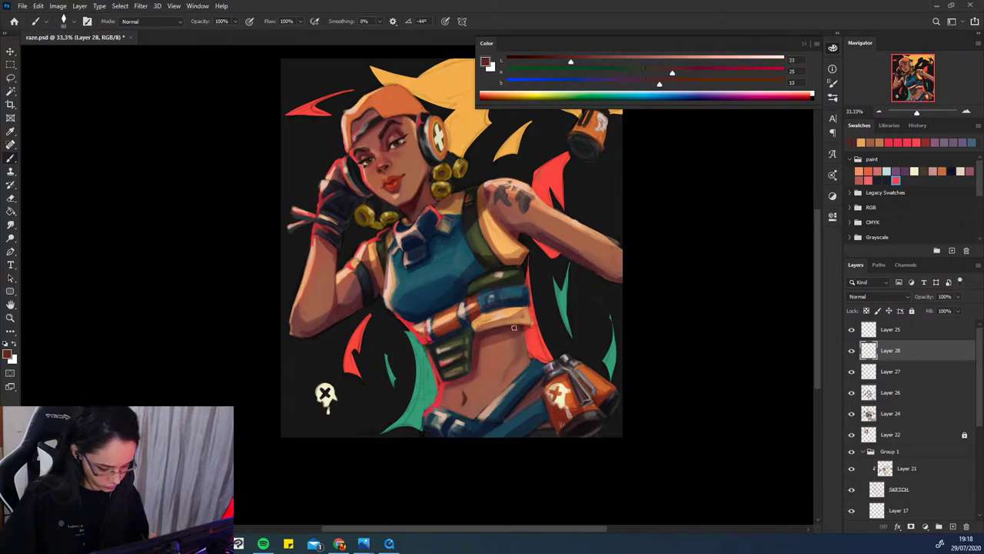
alt+click(491, 337)
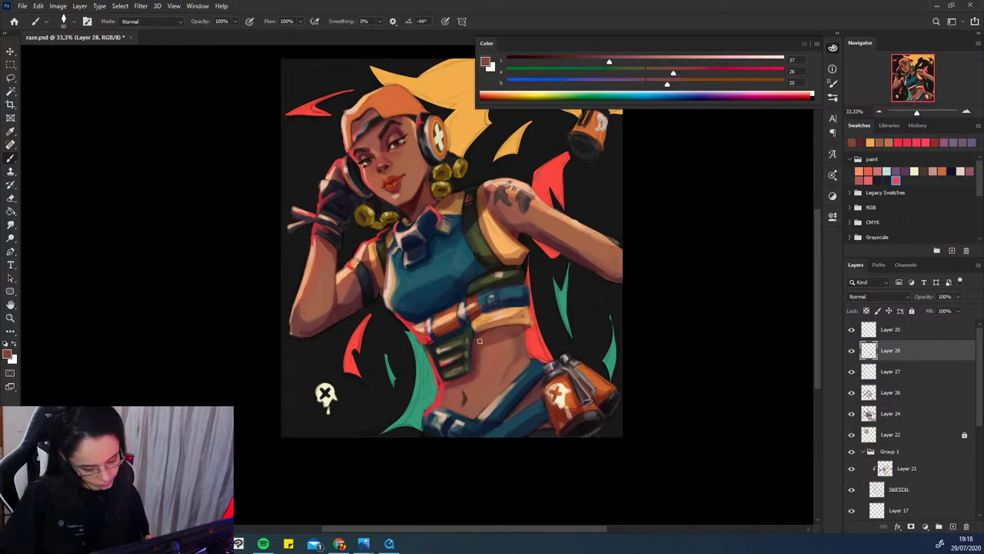
alt+click(506, 338)
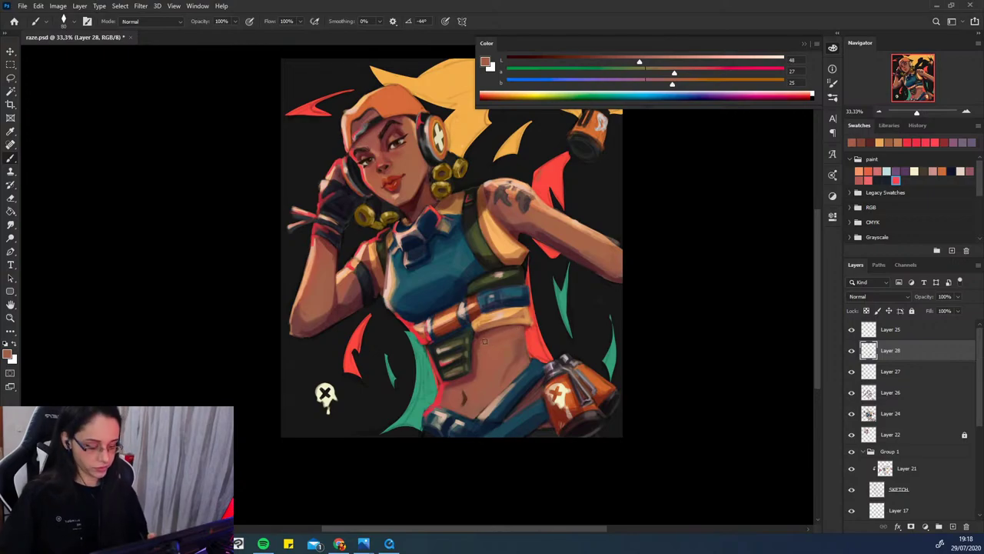
alt+click(515, 338)
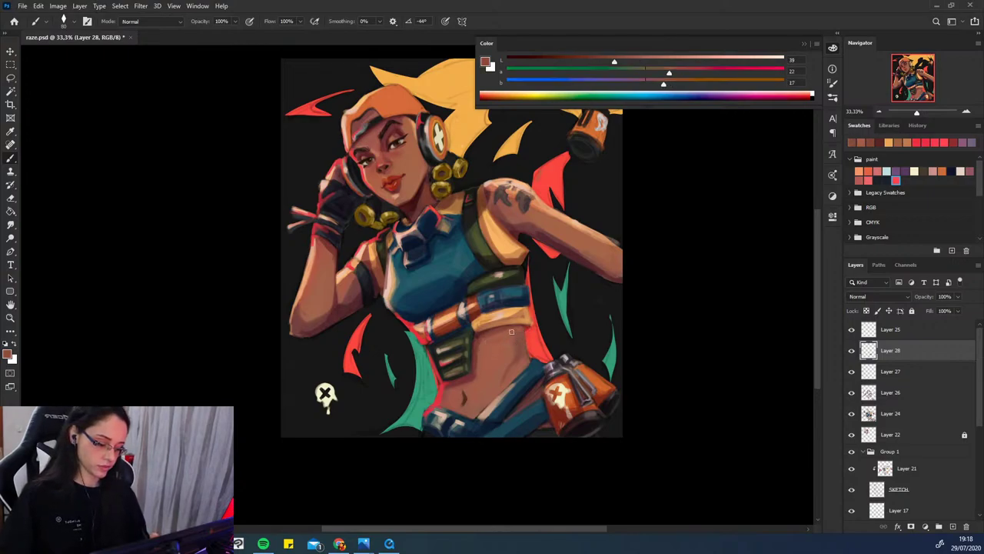
alt+click(505, 344)
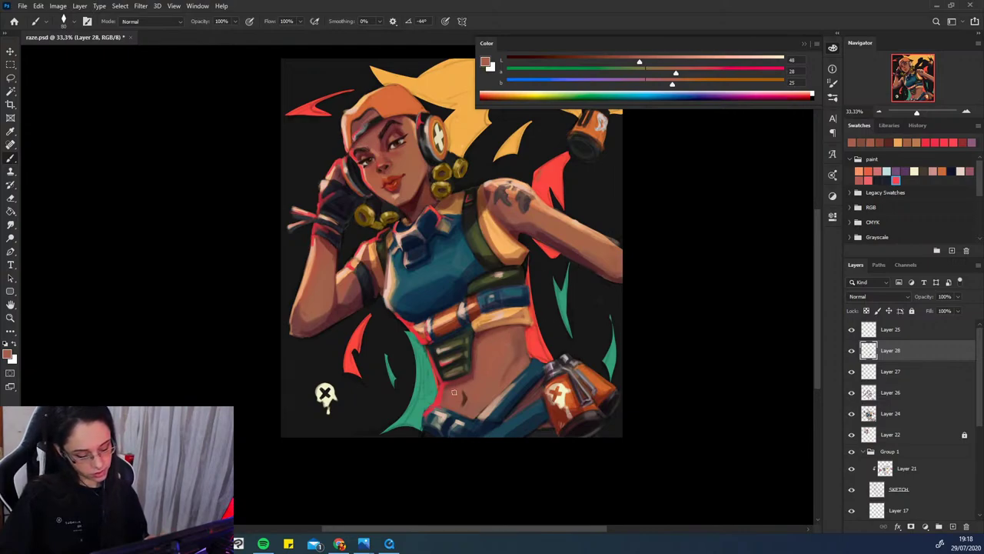
- Clean up the shirt hem's edges and shading with sampled light orange, dark red and brown tones, reducing the brush size
alt+click(480, 321)
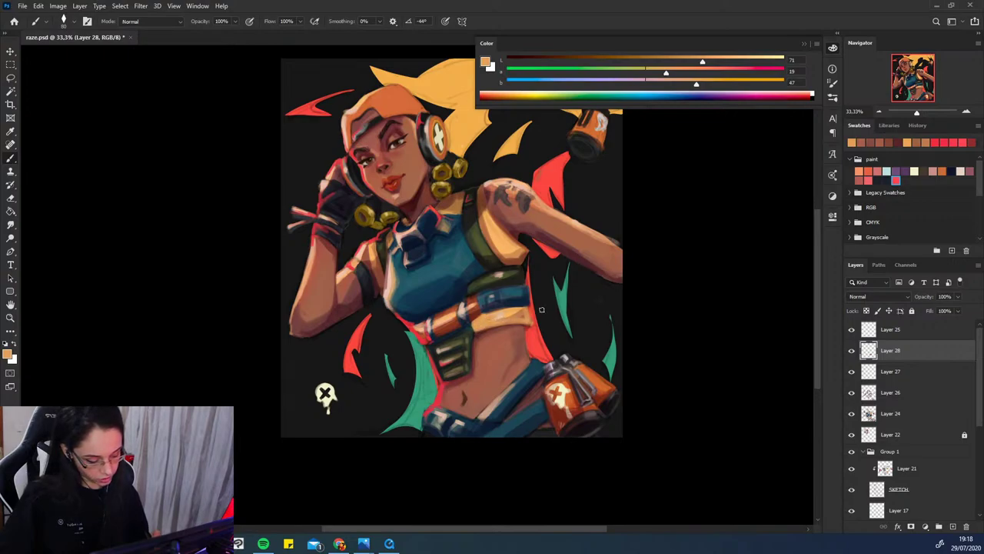
alt+click(476, 314)
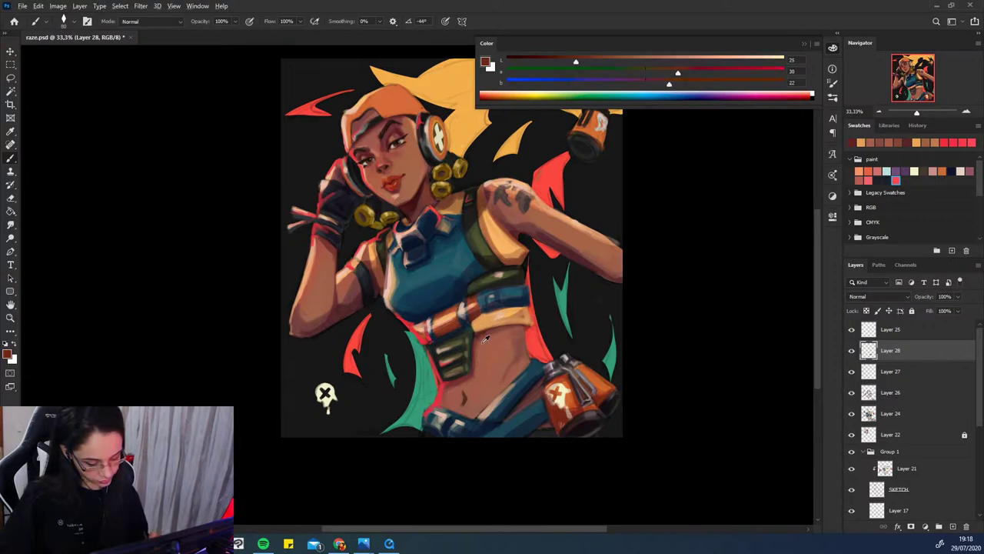
alt+click(525, 310)
key(bracketleft)
key(bracketleft)
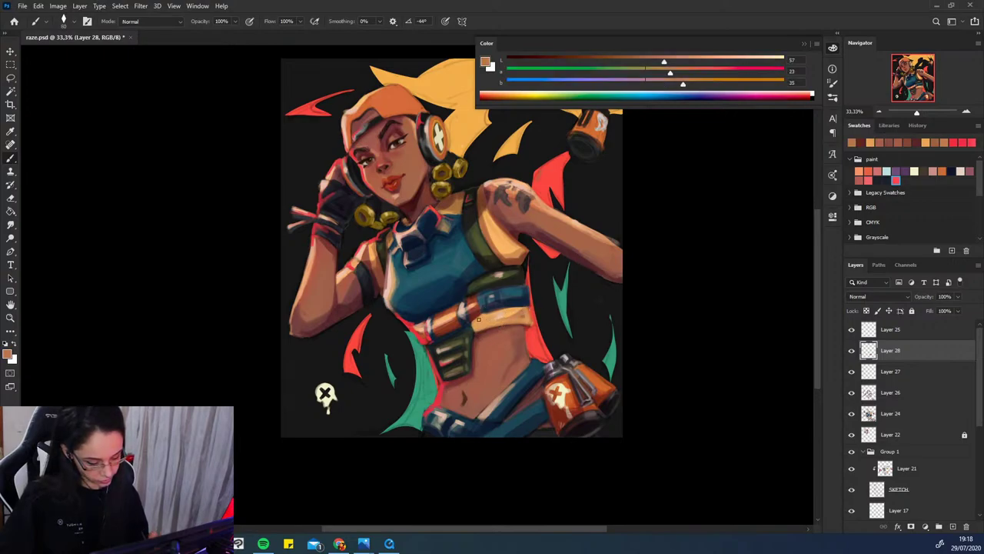
- Refine the blue belt and the orange pouch beside it with sampled dark navy and dark red shadow tones
alt+click(520, 302)
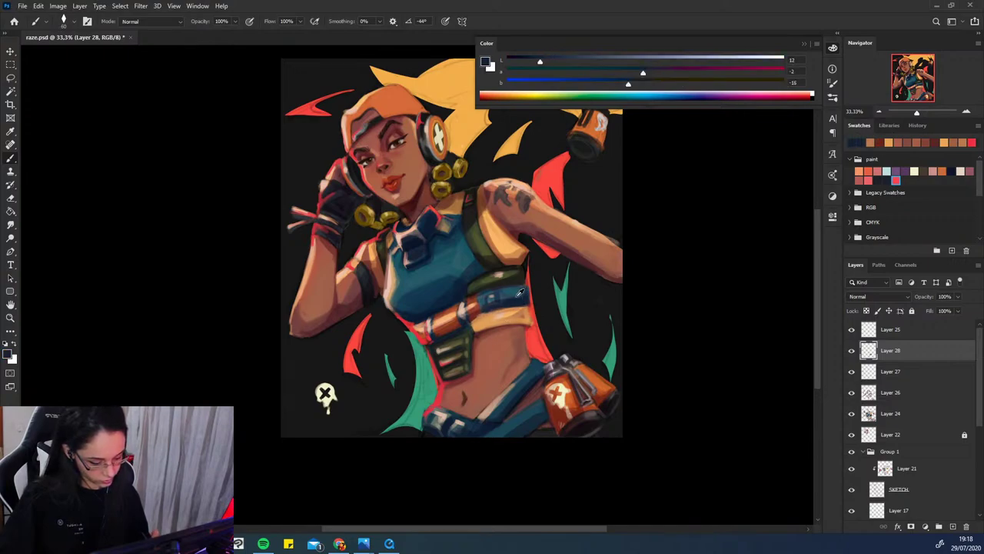
alt+click(475, 306)
alt+click(454, 324)
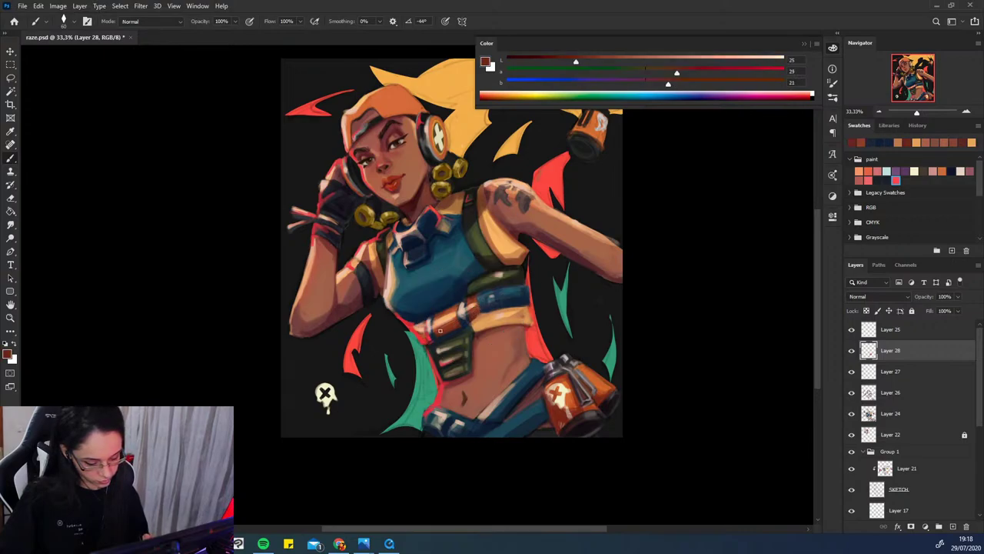
- Touch up the green chest pouch and the yellow collar area with a smaller brush, using sampled dark, brown and light orange tones
alt+click(466, 374)
key([)
key([)
key([)
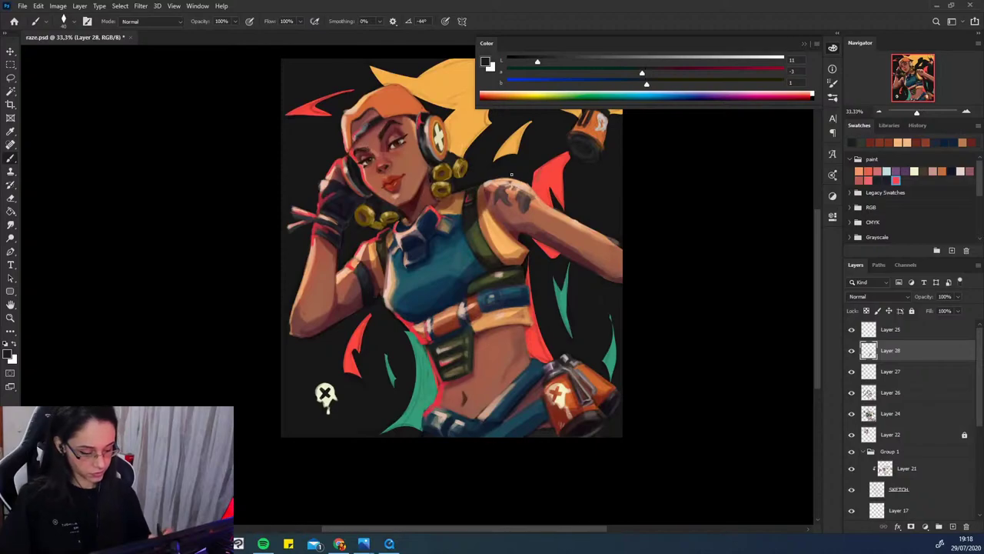
alt+click(466, 207)
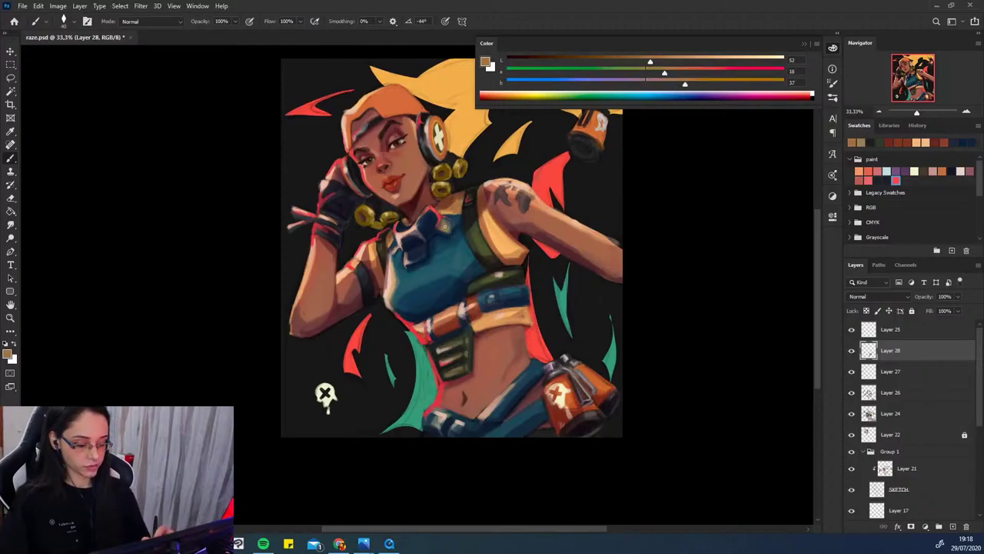
alt+click(498, 230)
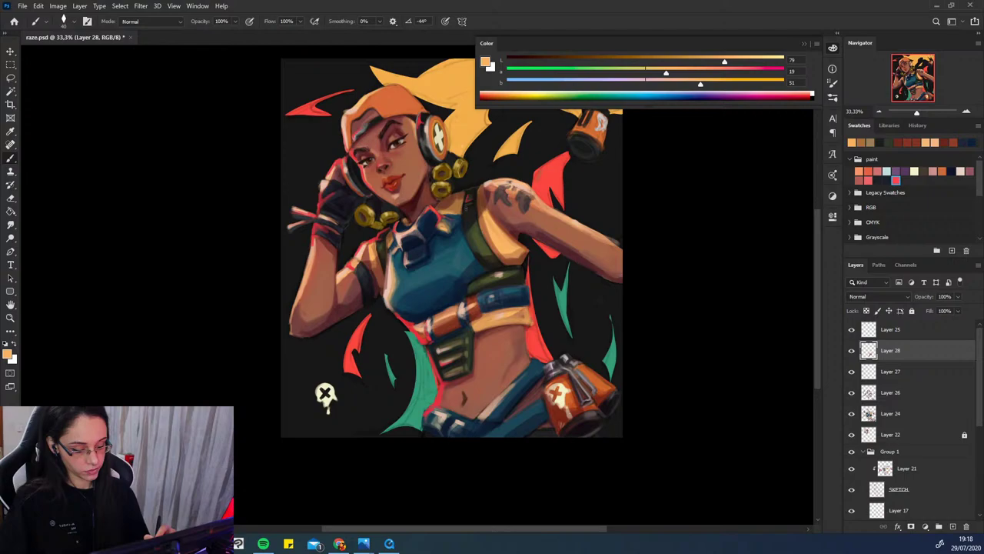
- Add a new layer above Layer 28
drag(523, 306, 532, 319)
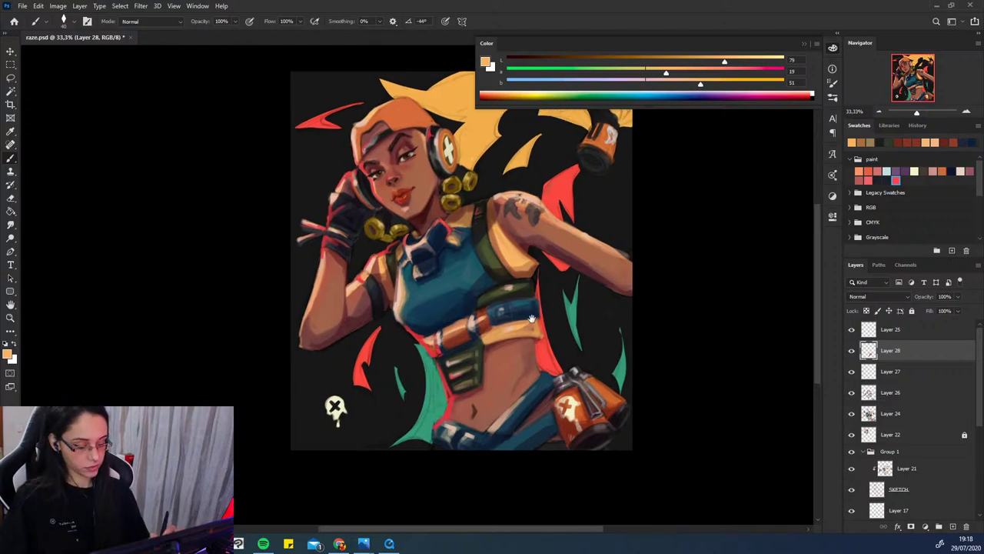
click(952, 527)
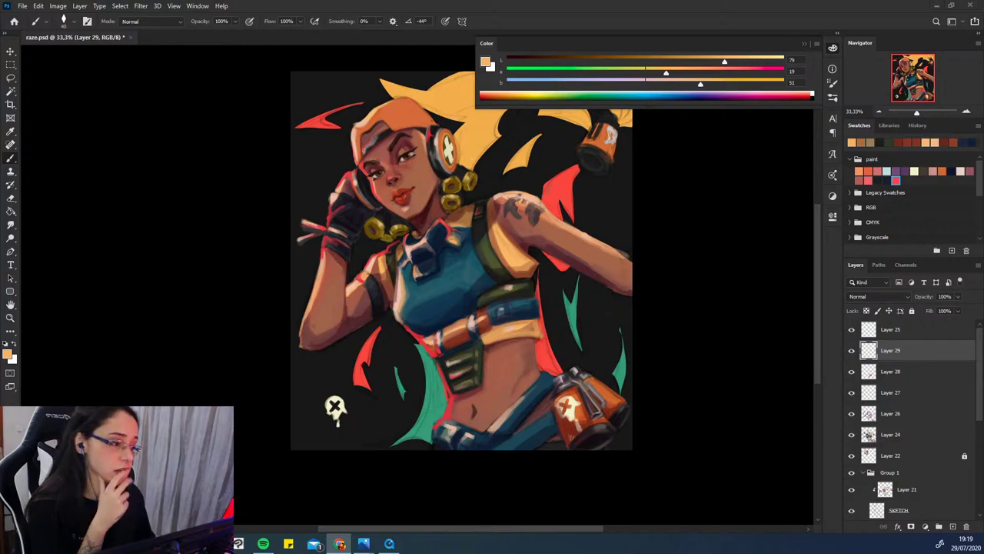
key(alt+Tab)
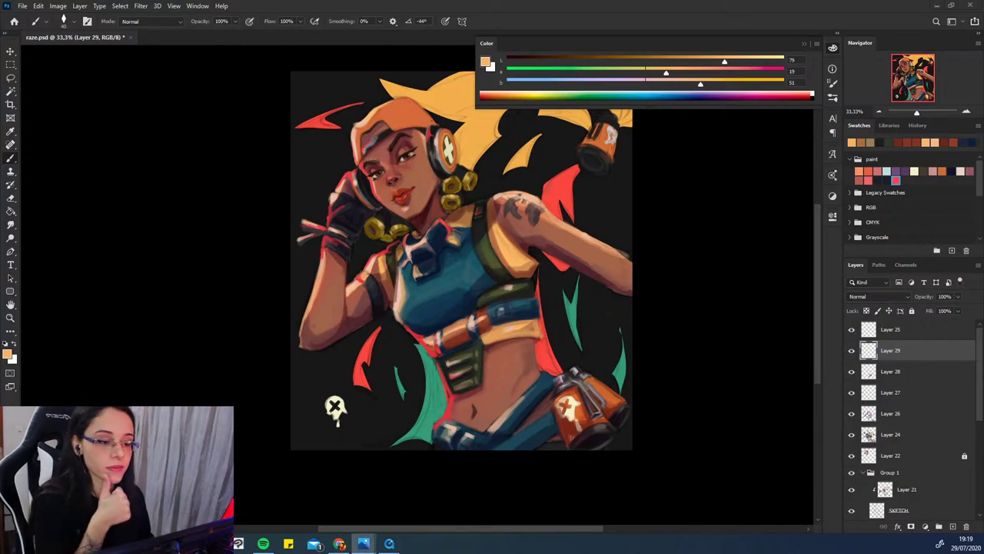
key(alt+Tab)
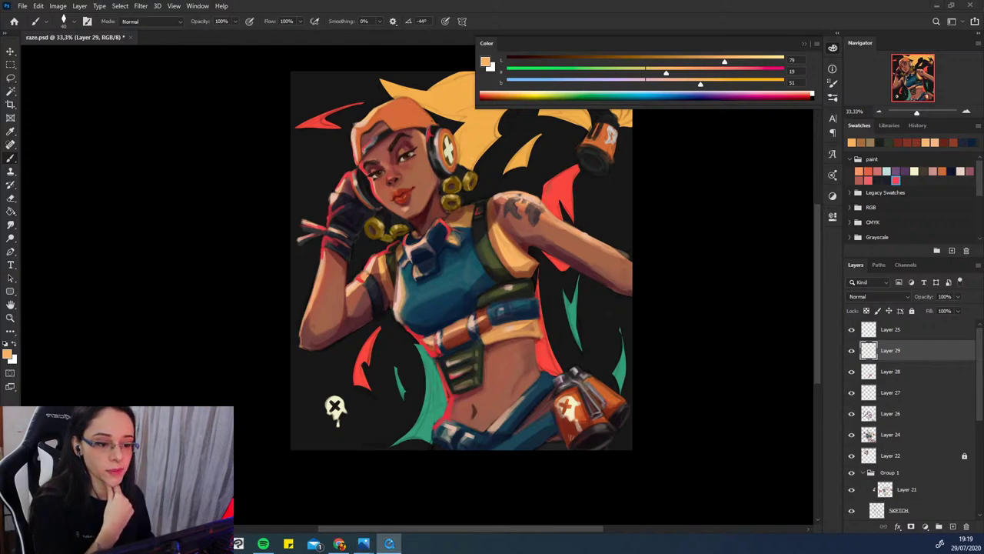
key(alt+Tab)
key(alt+Tab)
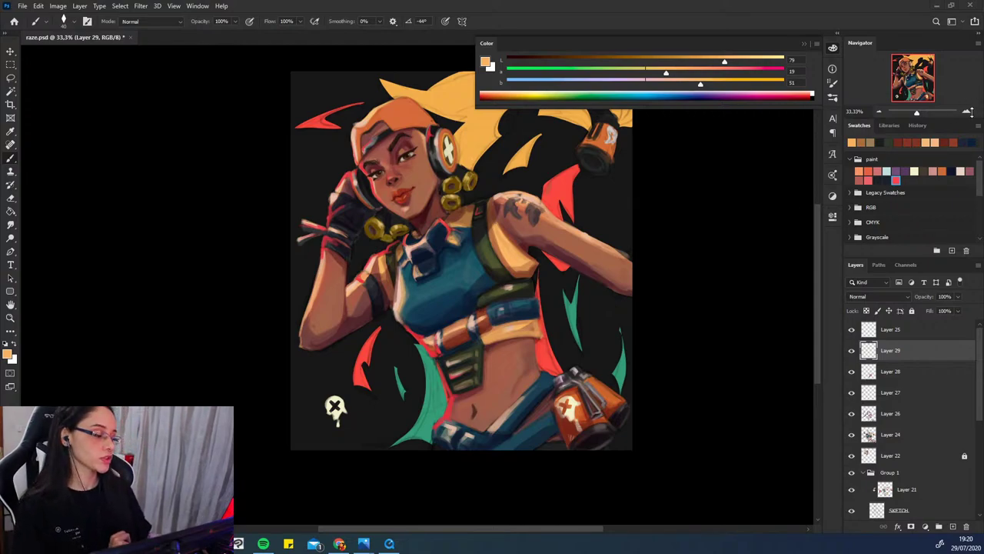
- Refine the stomach skin below the shirt hem, beside the green pouch and around the navel with sampled dark and mid red-brown tones
click(967, 112)
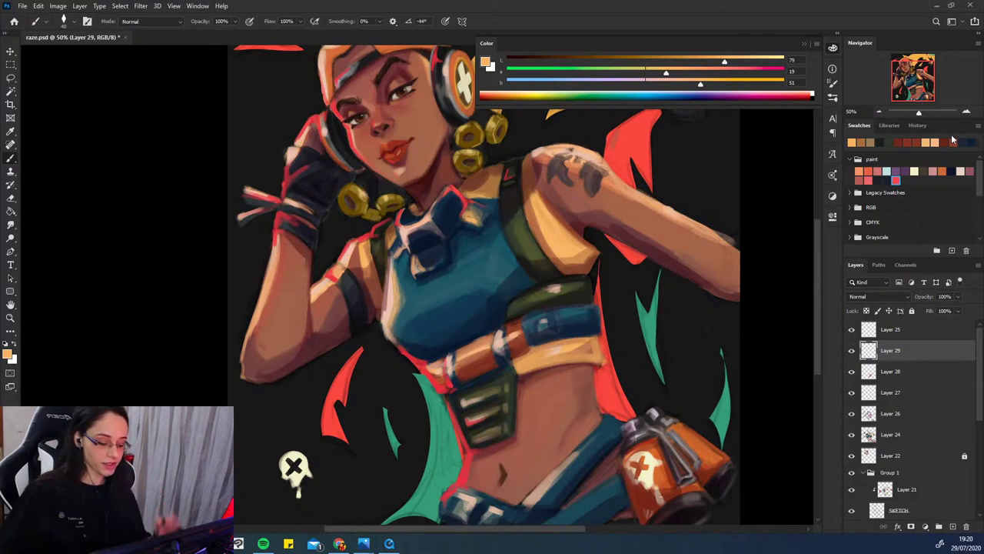
alt+click(524, 378)
alt+click(521, 401)
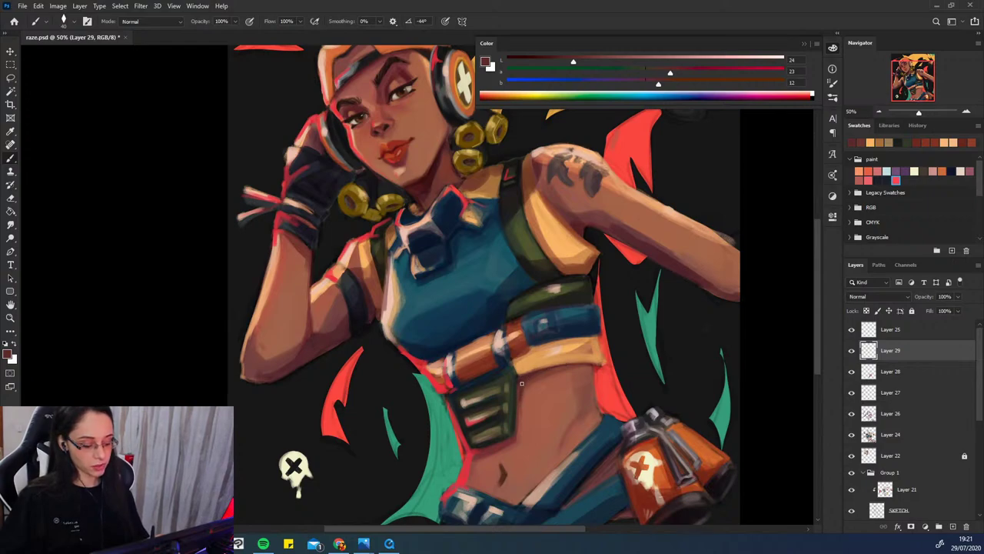
alt+click(521, 414)
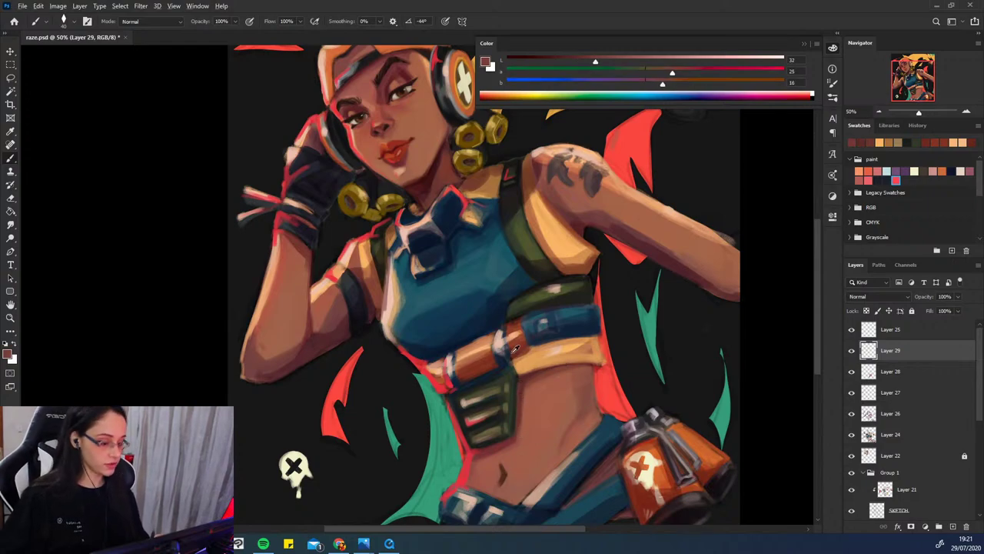
alt+click(512, 422)
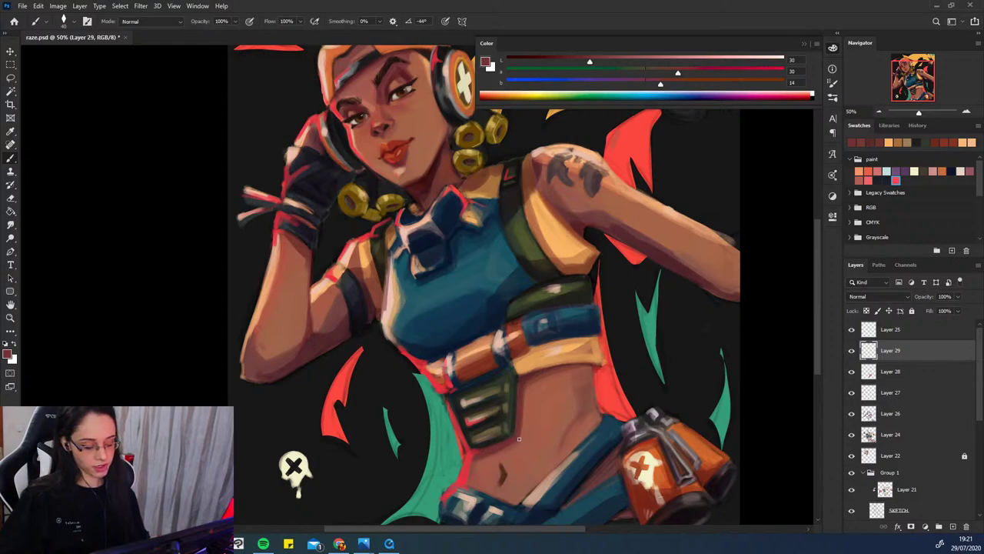
drag(503, 475, 505, 484)
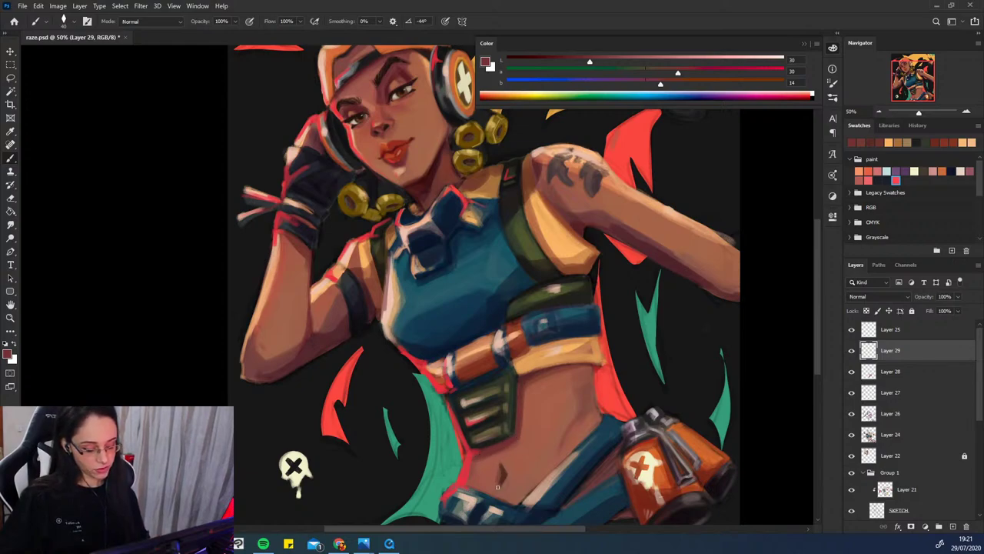
alt+click(583, 420)
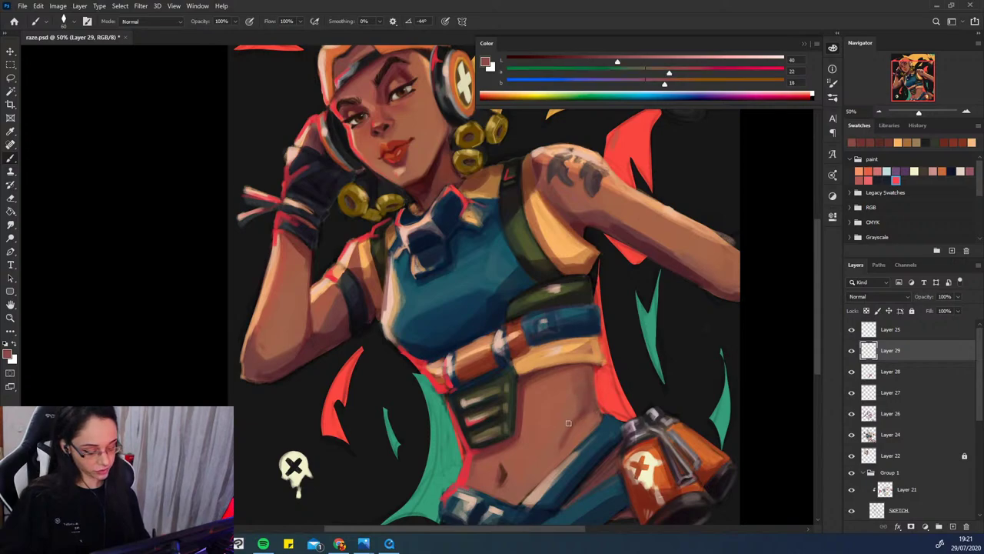
alt+click(592, 413)
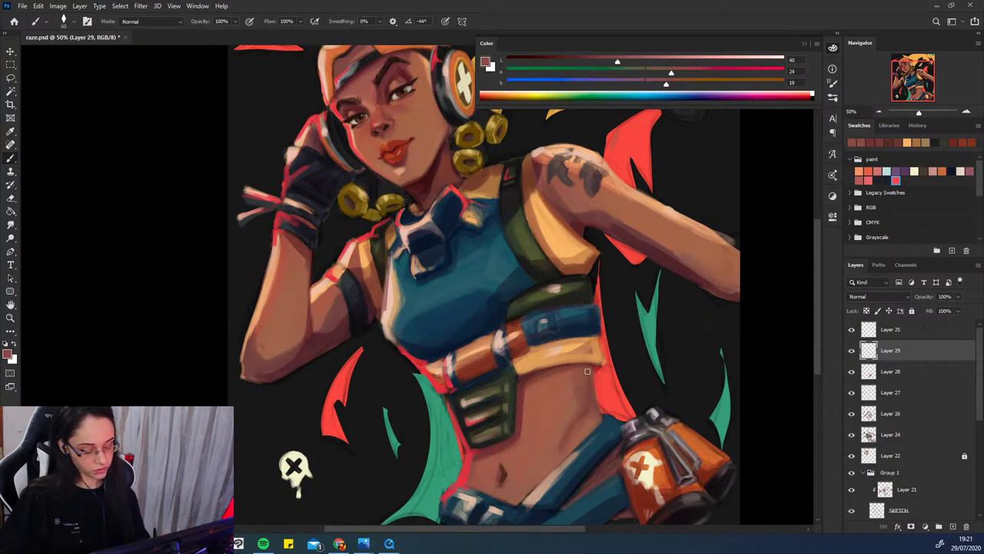
- Touch up the tattooed shoulder and the underarm shadow with sampled dark brown, reddish-brown and light orange skin tones
drag(545, 459, 531, 439)
alt+click(602, 213)
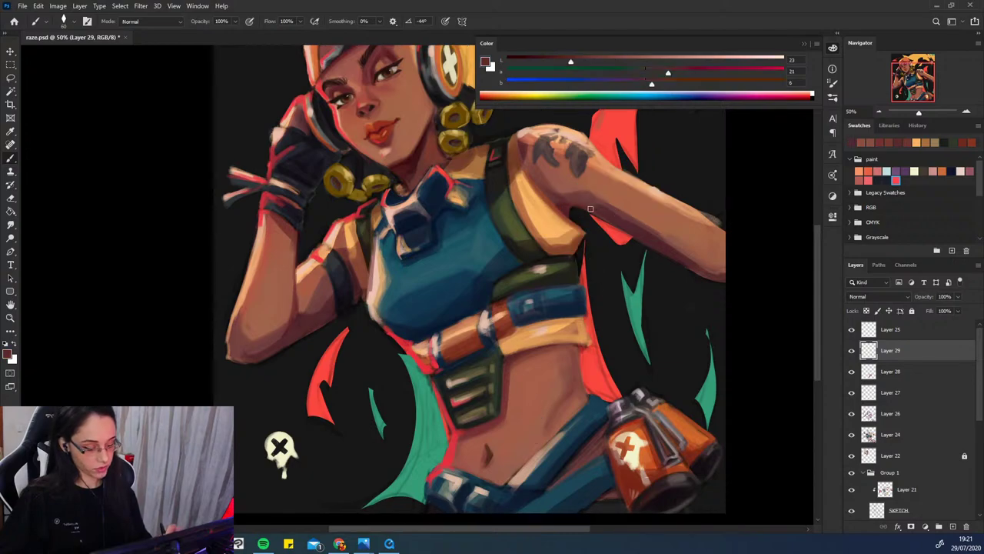
alt+click(566, 154)
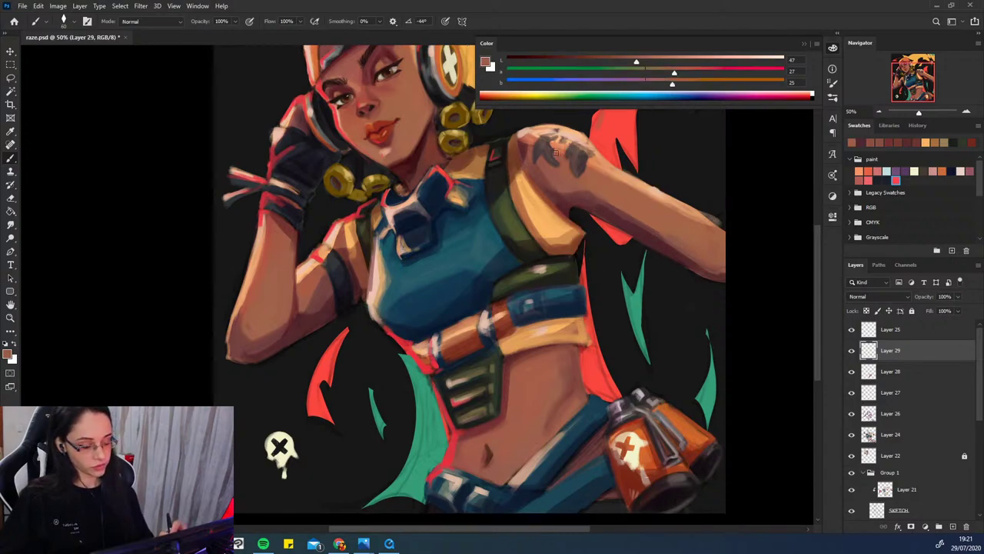
alt+click(532, 156)
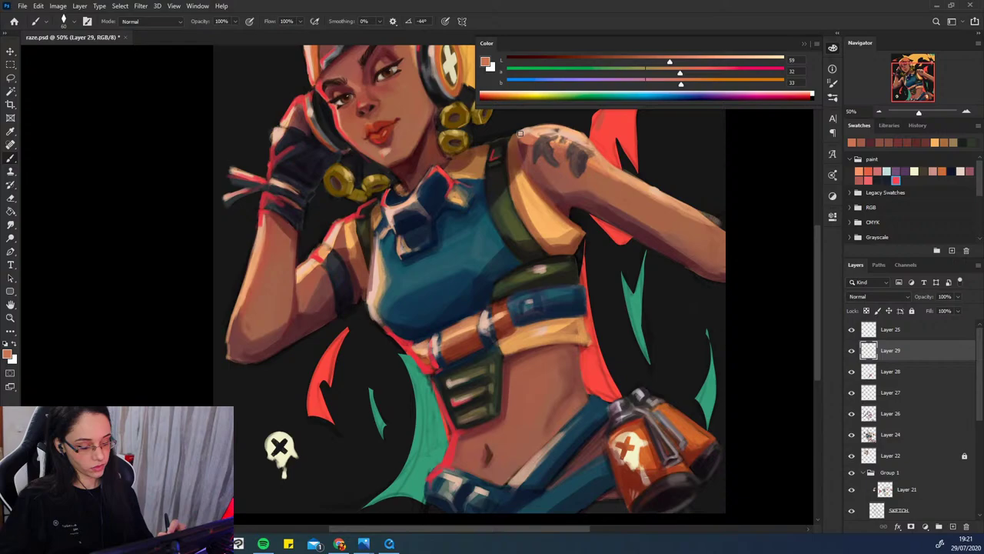
alt+click(524, 146)
alt+click(528, 154)
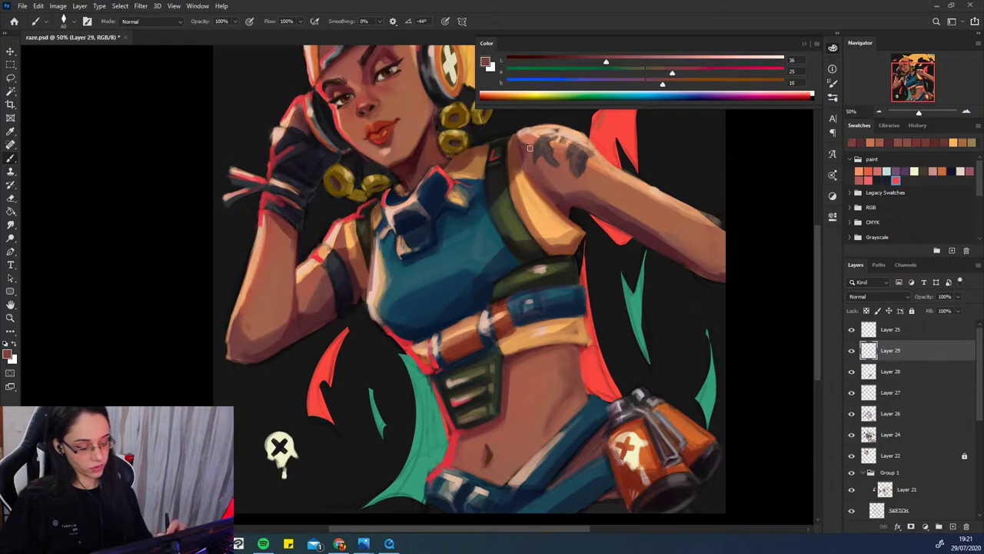
- Refine the yellow sleeve's edges and the adjoining blue top with sampled orange-brown, light orange and teal tones
alt+click(535, 179)
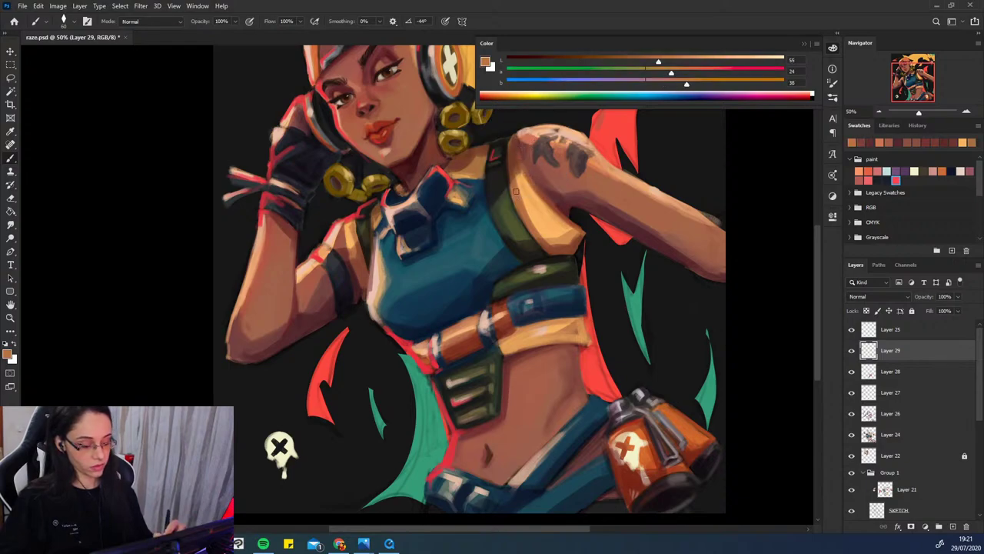
alt+click(515, 158)
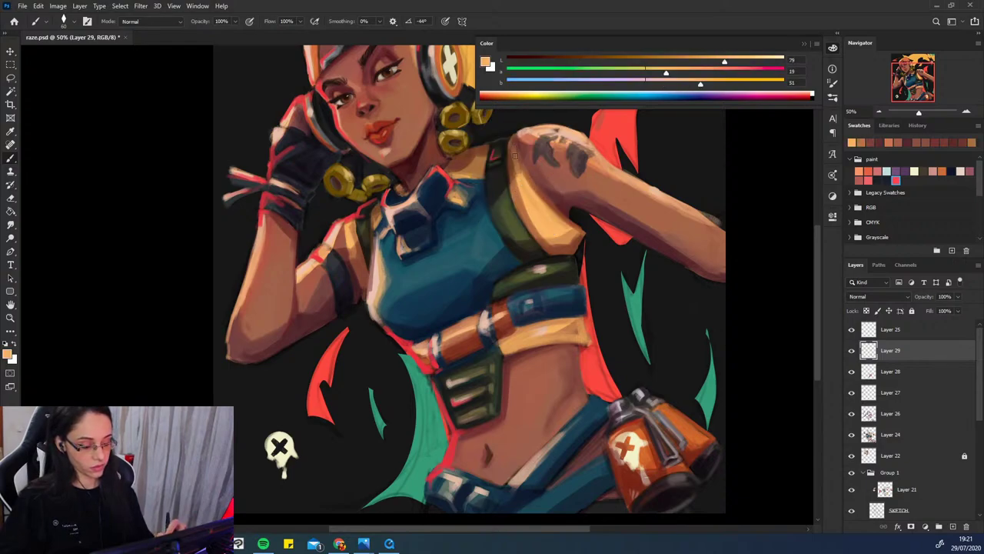
alt+click(570, 236)
alt+click(491, 238)
- Examine the whole illustration's composition and values at thumbnail scale
drag(492, 238, 493, 272)
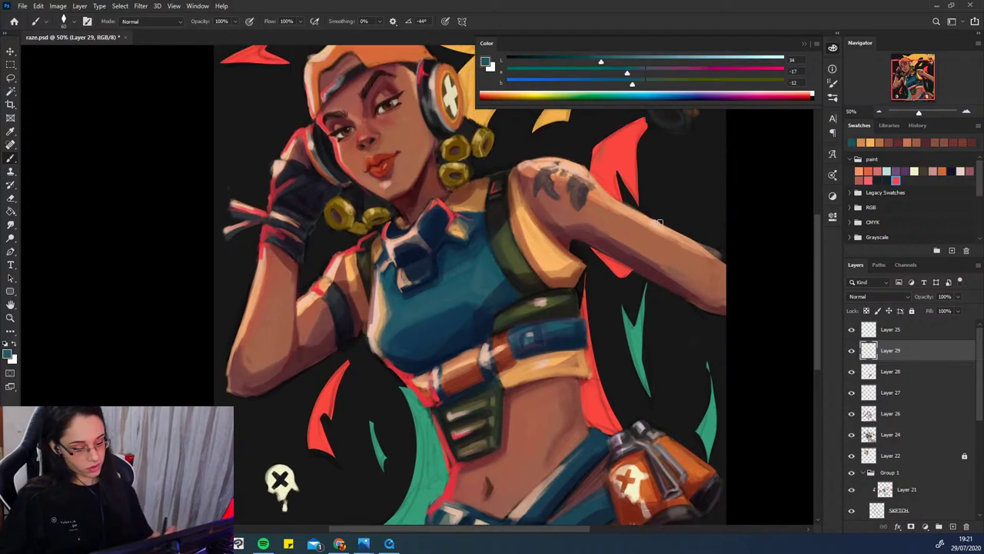
click(880, 113)
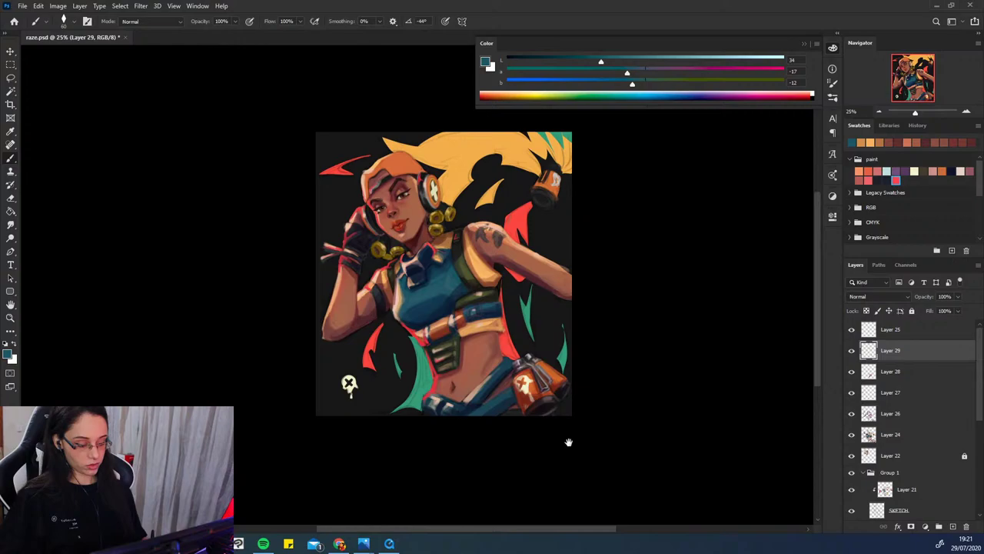
drag(569, 444, 570, 461)
click(880, 112)
click(880, 111)
click(879, 111)
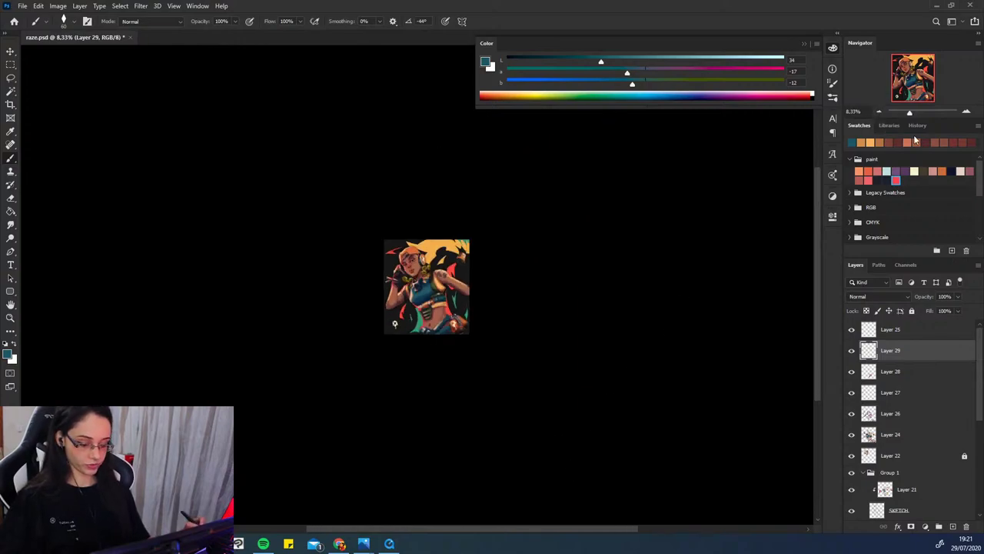
click(966, 113)
click(966, 113)
click(966, 113)
click(967, 113)
drag(631, 246, 646, 234)
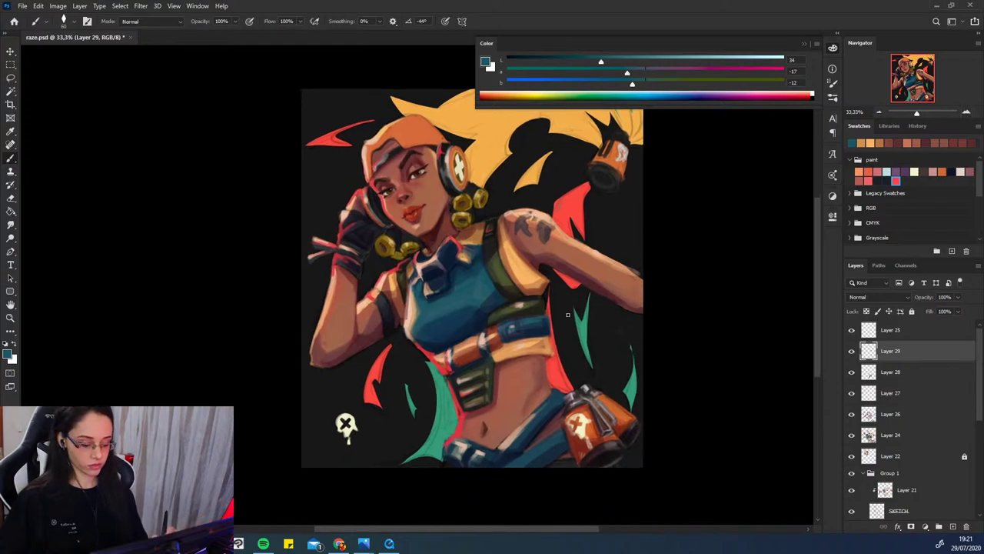
- Refine the hip skin and the blue trousers' straps with a smaller brush, using sampled dark red-brown and dark blue tones
alt+click(465, 417)
alt+click(513, 363)
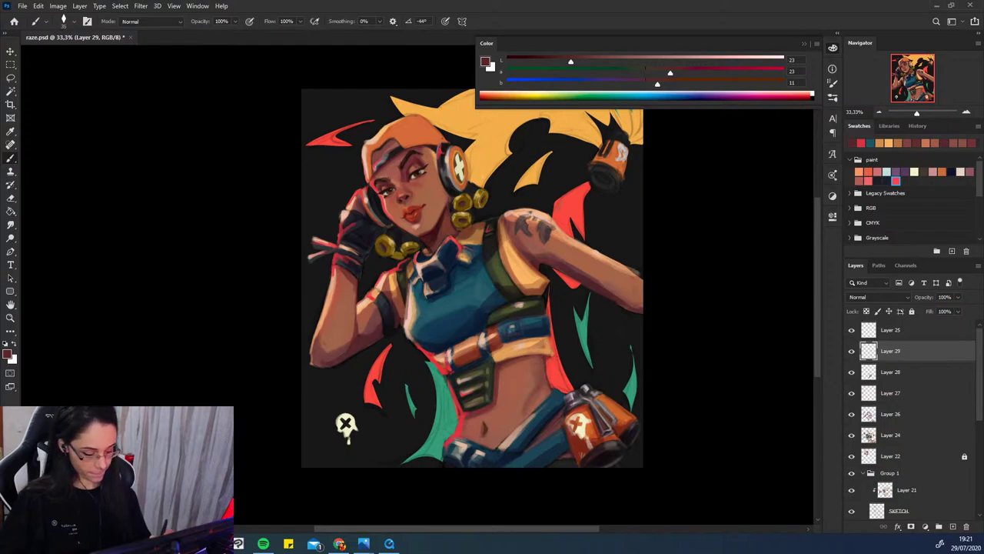
alt+click(559, 424)
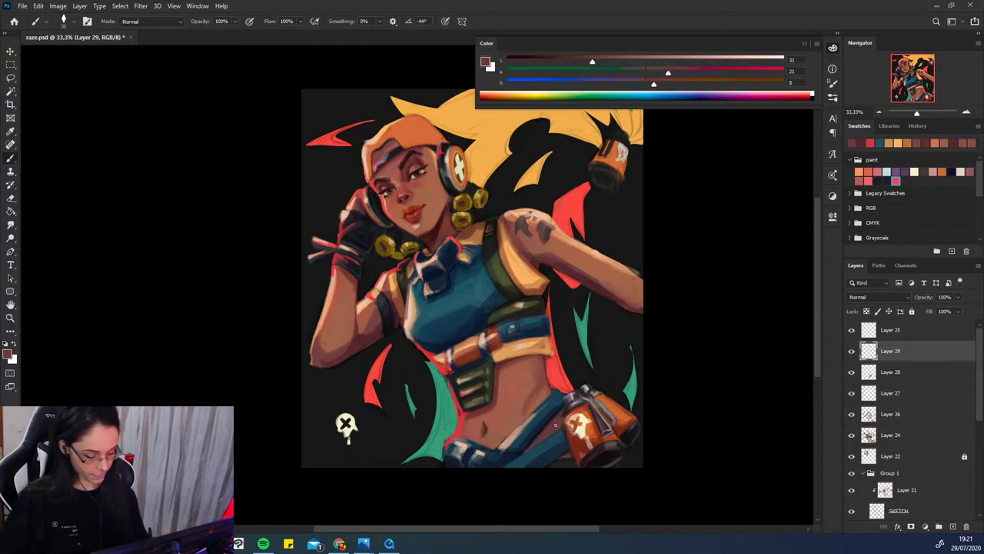
alt+click(513, 463)
alt+click(551, 440)
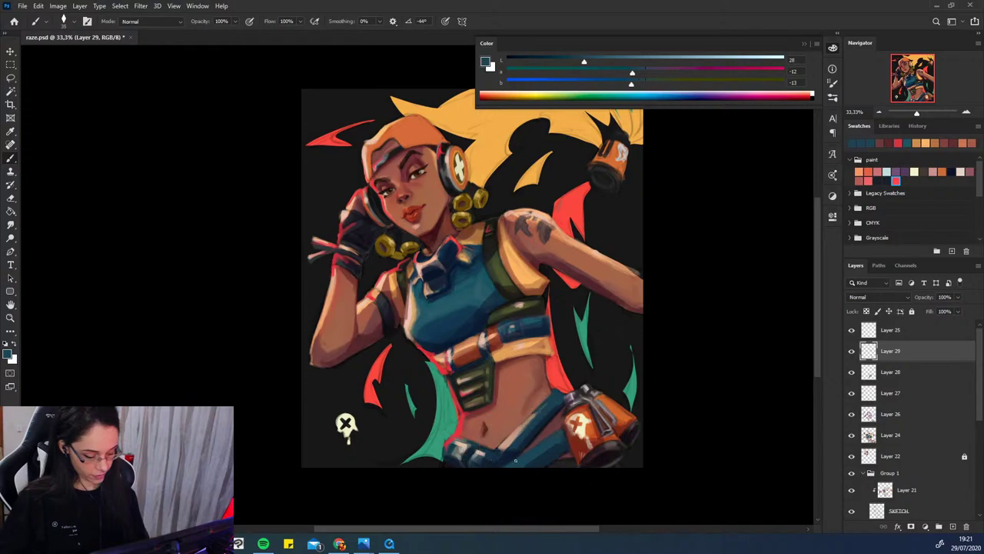
alt+click(545, 429)
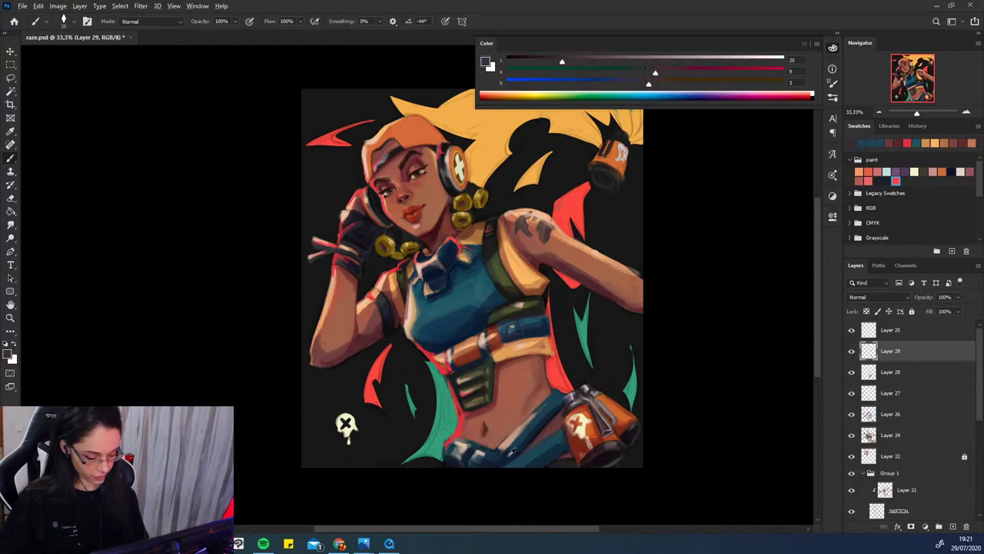
- Paint pale pinkish highlights and red rim light along the edges of the blue trousers' straps
alt+click(513, 452)
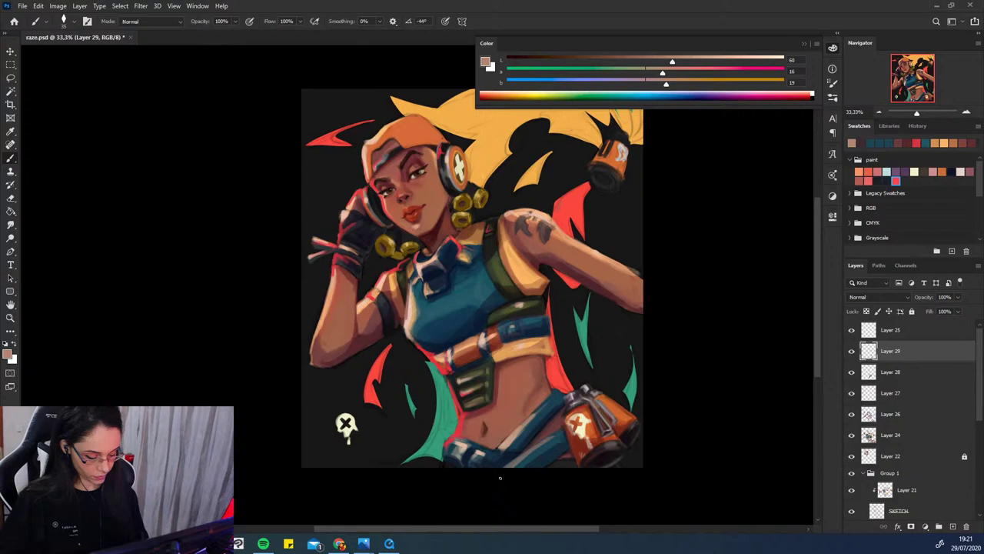
alt+click(467, 422)
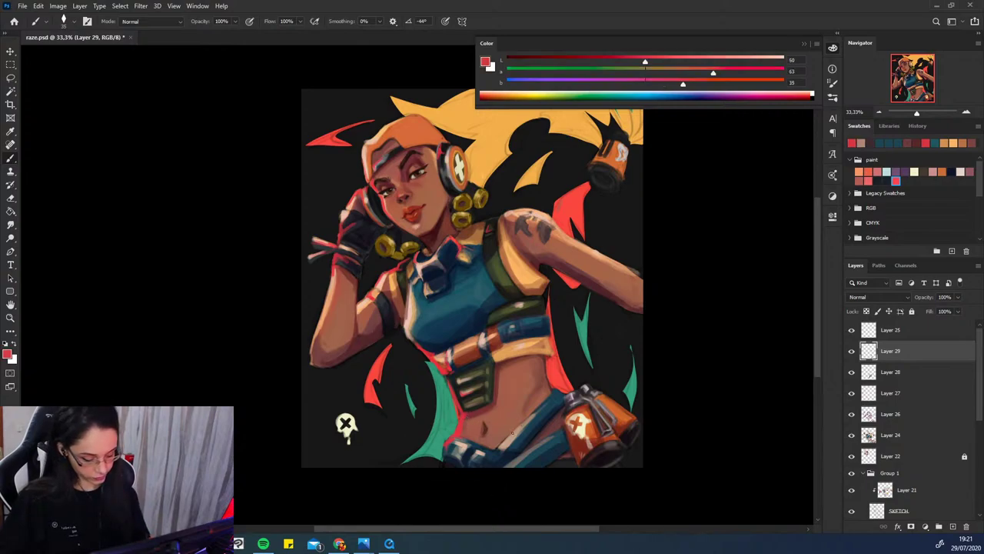
mouse_move(499, 450)
mouse_down()
mouse_move(482, 445)
mouse_move(525, 451)
mouse_up()
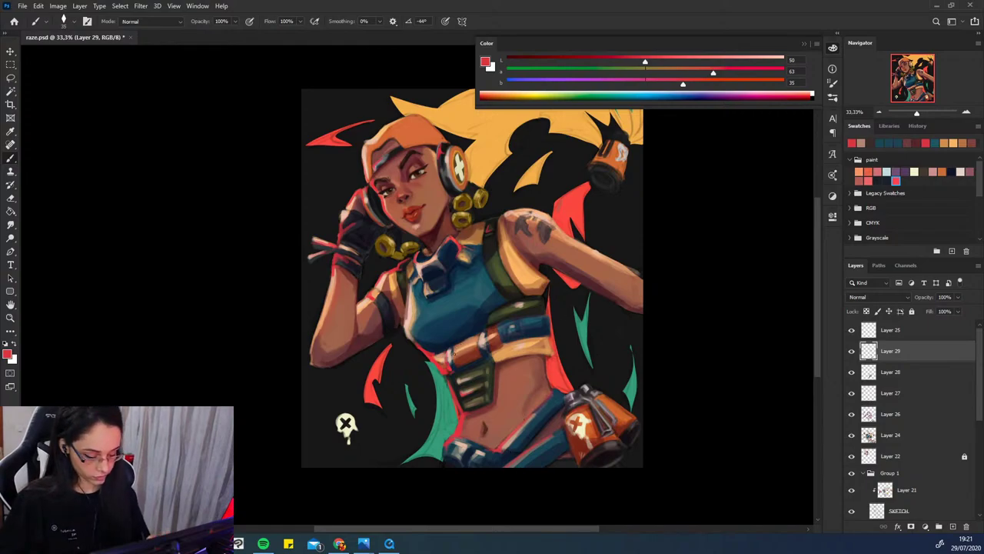
- Touch up the metal clasp on the belt with sampled dark navy and pale peach tones
alt+click(474, 348)
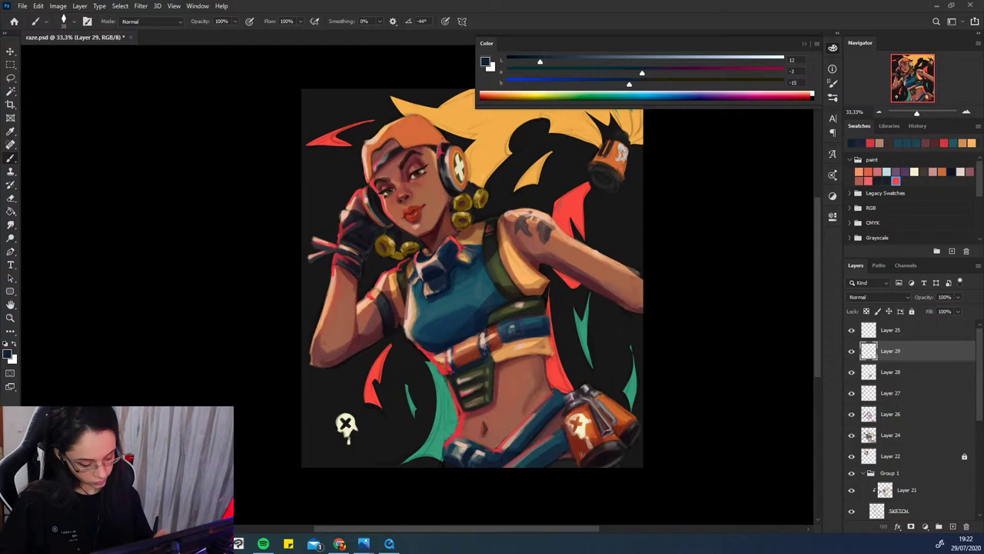
alt+click(480, 341)
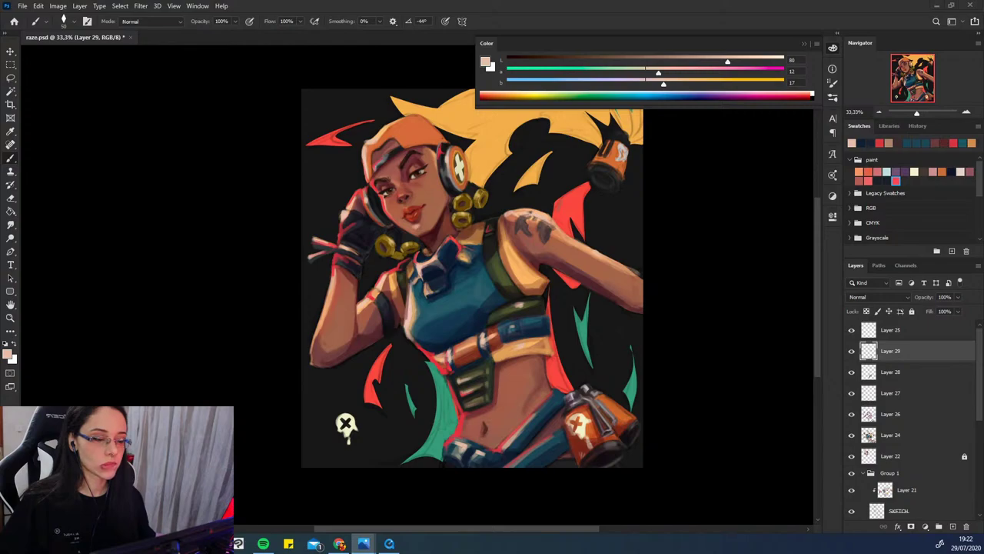
- Refine the waist's edge against the red shape with sampled skin, dark red-brown and bright red tones, comparing Layer 29 shown and hidden
alt+click(548, 371)
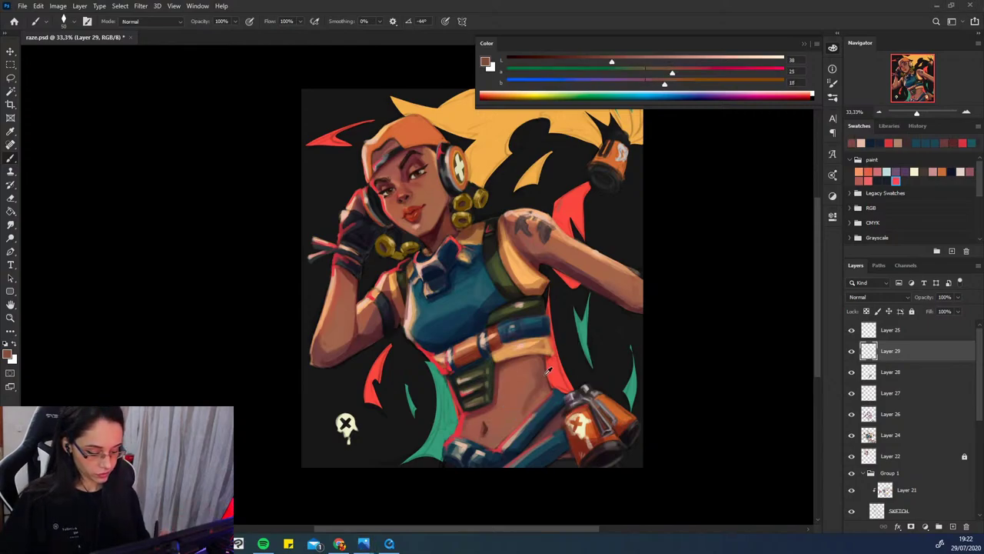
alt+click(549, 359)
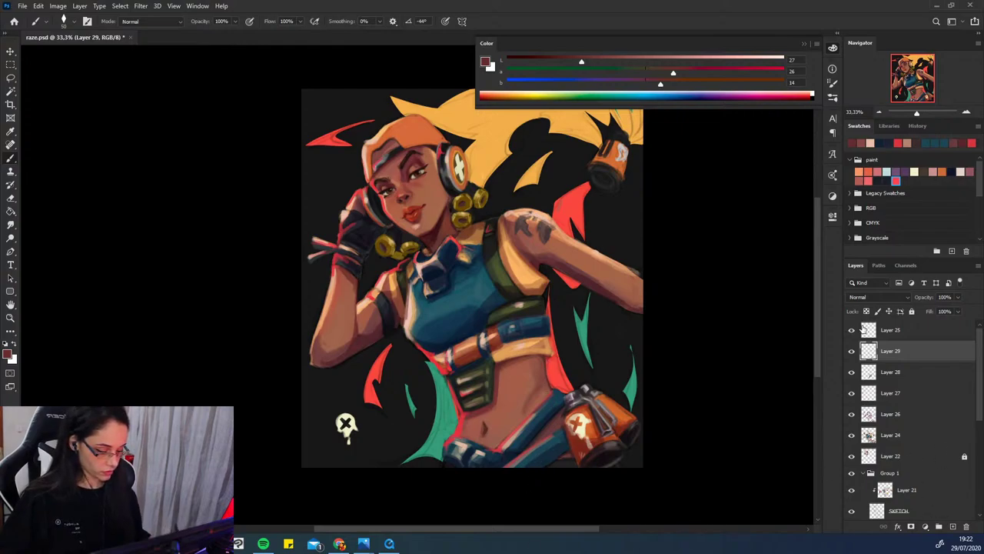
click(852, 350)
click(851, 350)
click(851, 351)
click(851, 351)
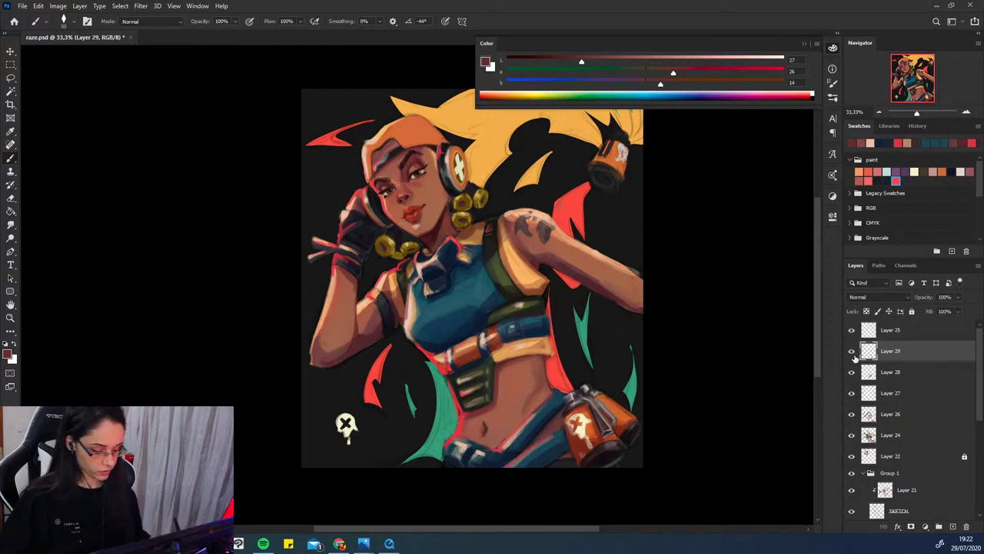
alt+click(549, 366)
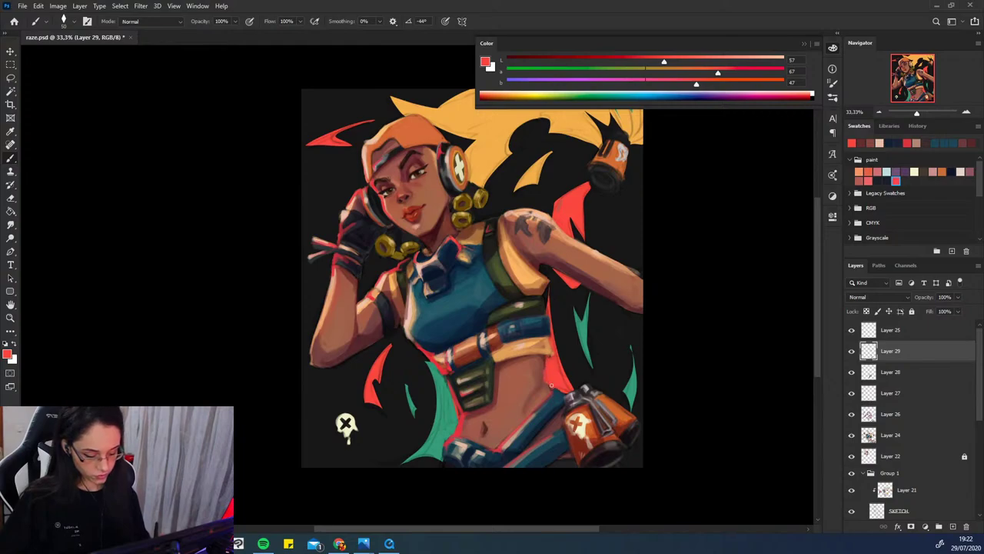
alt+click(548, 355)
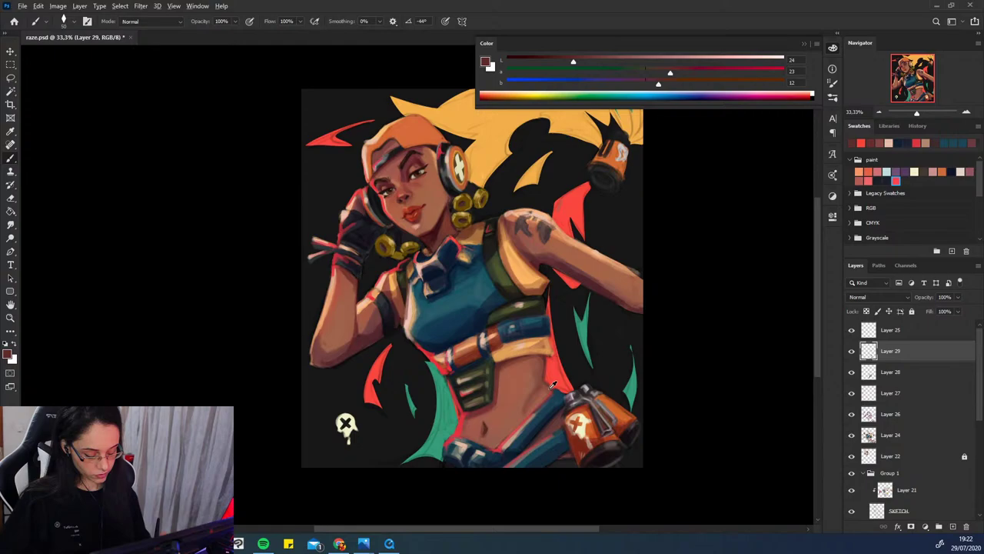
alt+click(548, 356)
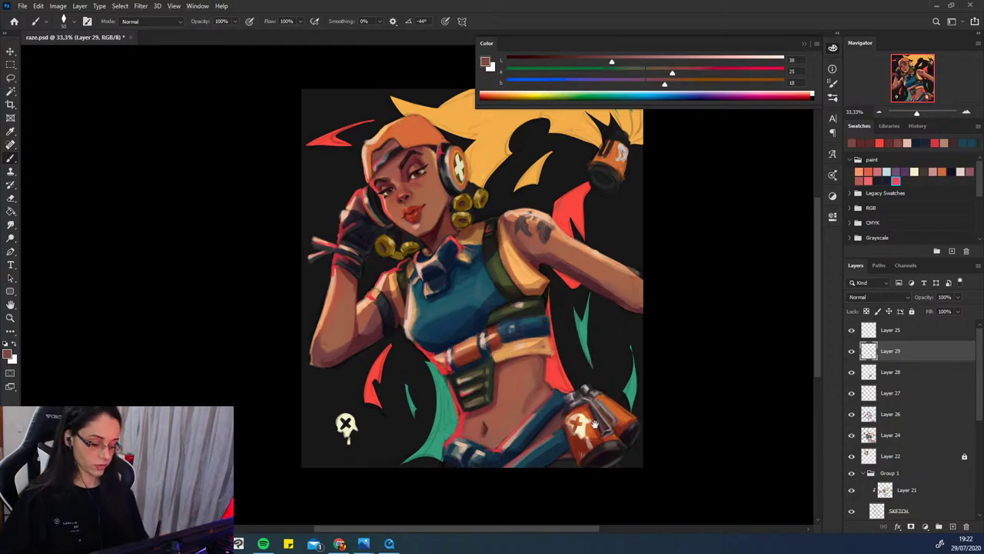
- Blend the skin shading along the waist and hip beside the red shape with sampled dark red-brown and mid-brown tones
drag(594, 425, 592, 399)
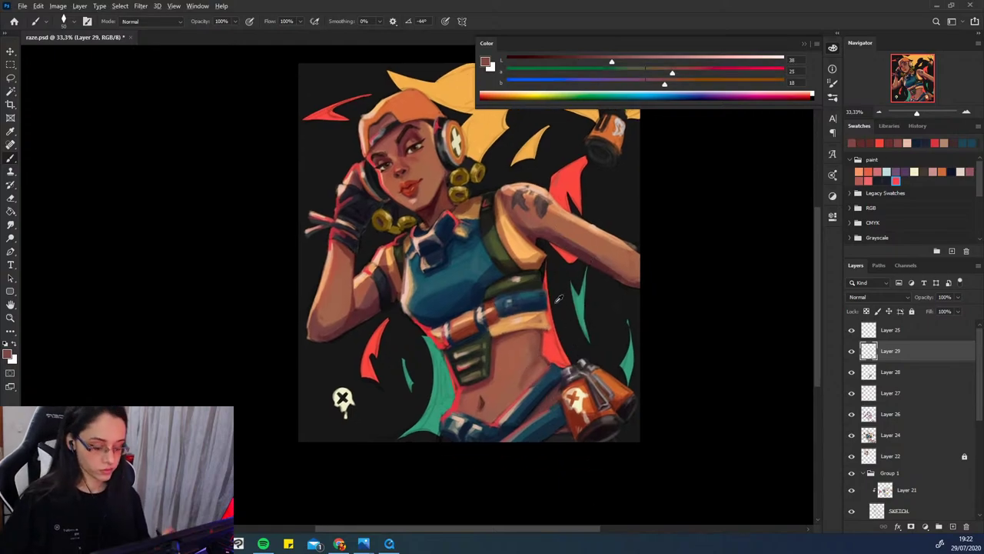
alt+click(542, 331)
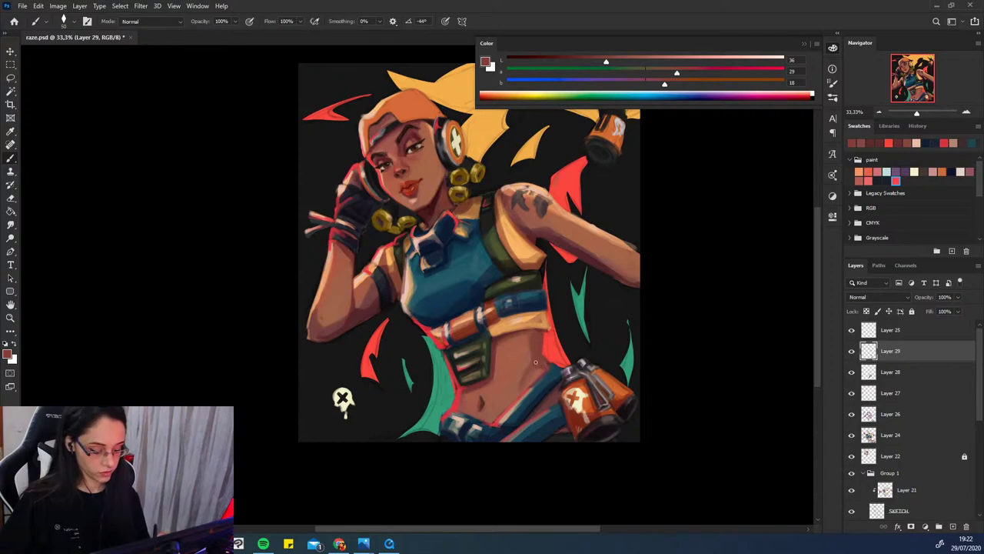
alt+click(536, 366)
alt+click(526, 375)
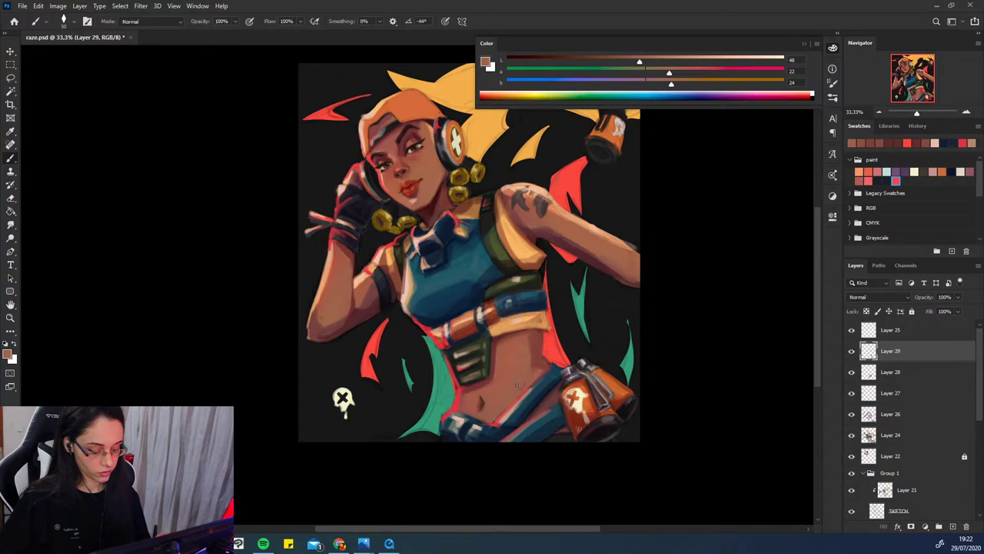
alt+click(541, 371)
alt+click(547, 357)
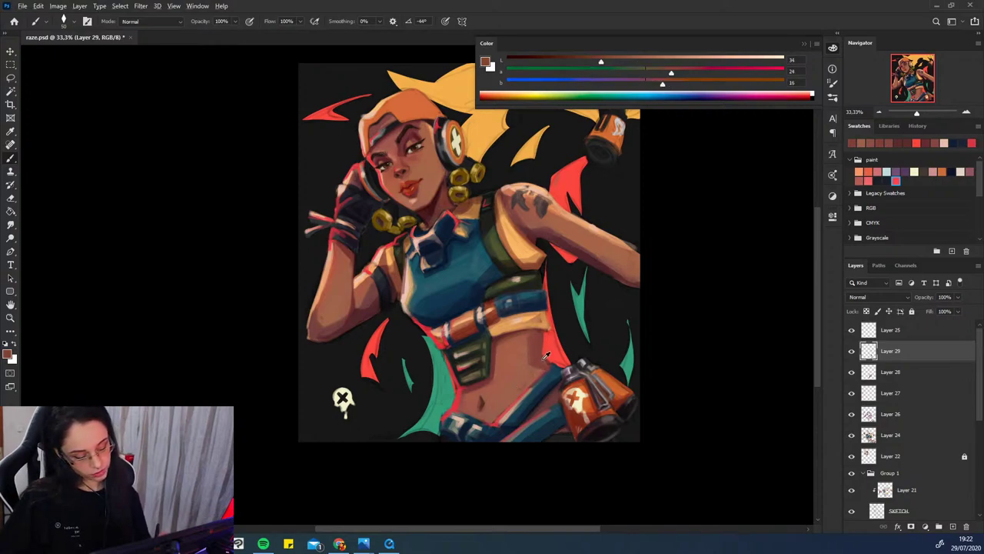
- Refine the stomach skin beneath the yellow hem and near the navel with sampled warm brown and dark reddish tones
alt+click(513, 367)
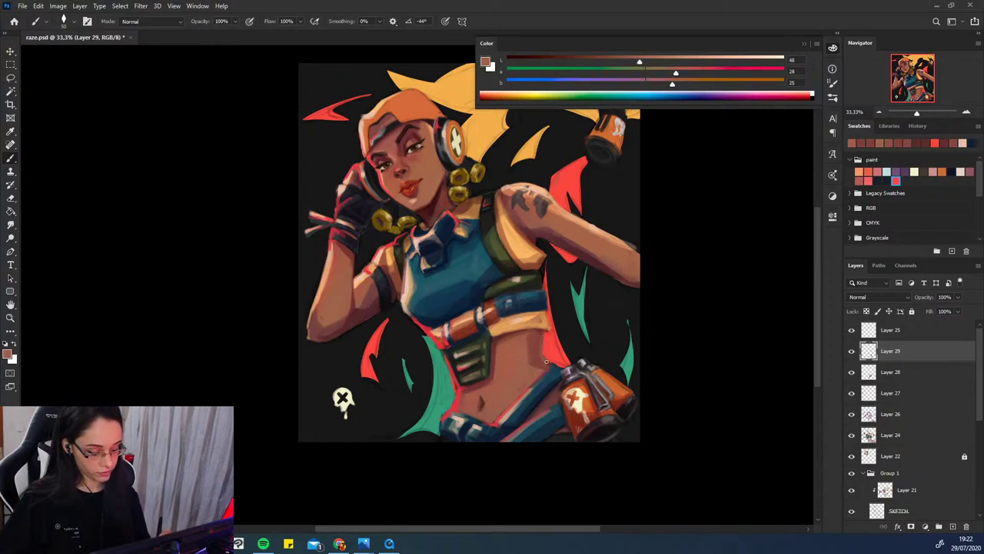
alt+click(510, 339)
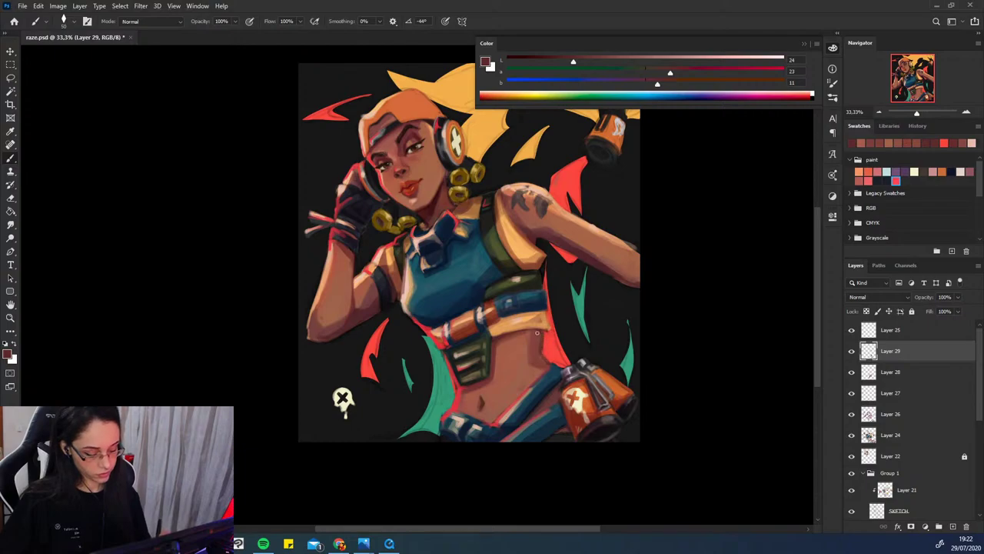
alt+click(525, 352)
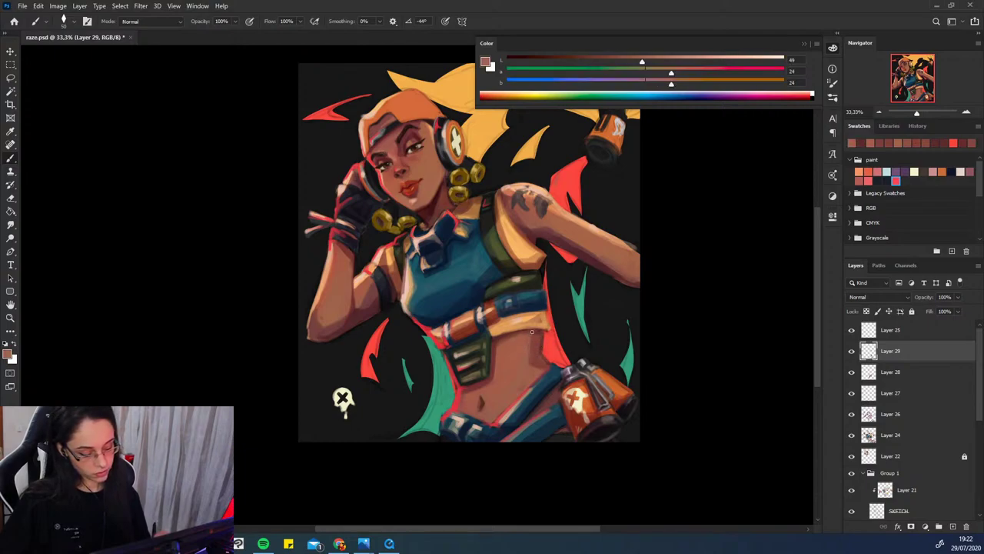
alt+click(538, 354)
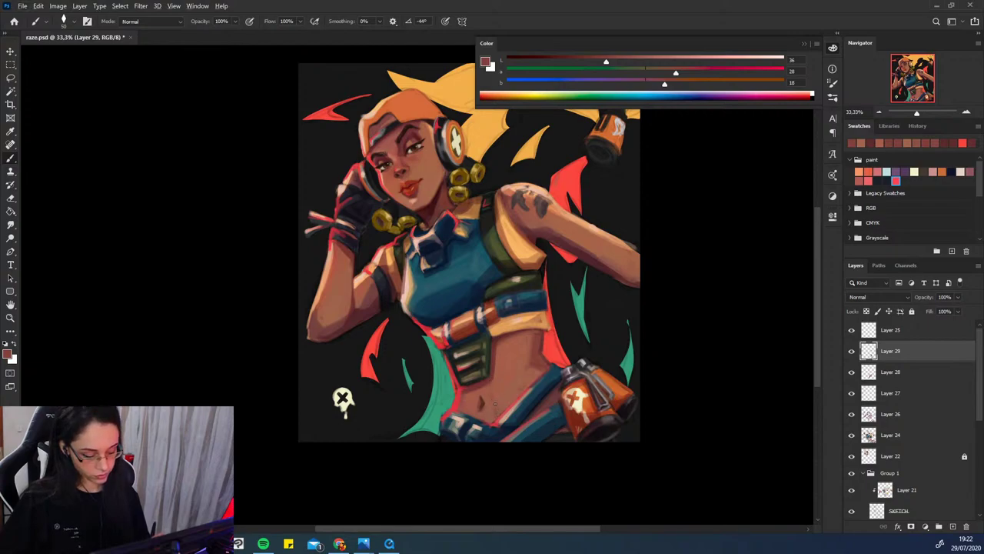
alt+click(490, 390)
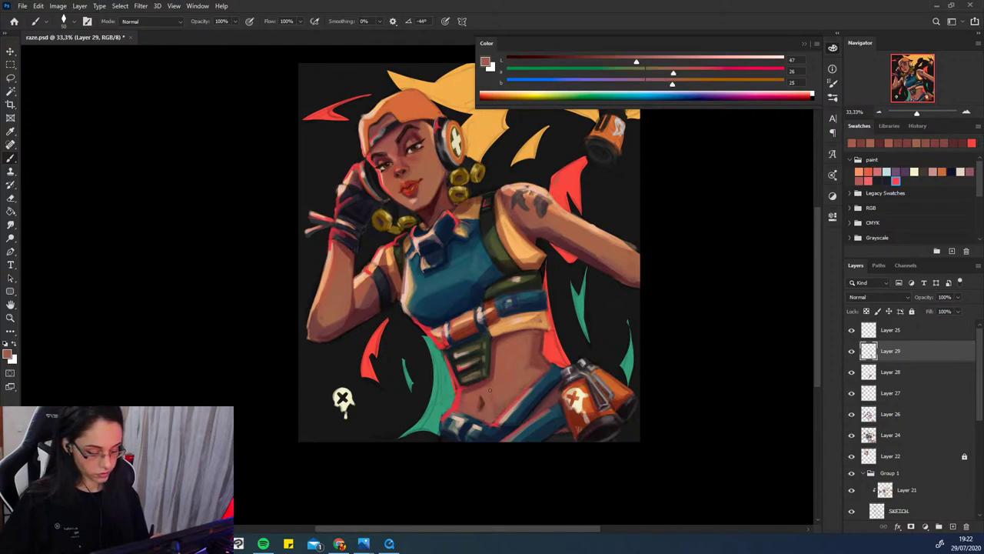
- Check the whole illustration's composition by viewing it small and flipped horizontally, and restore its original orientation
click(879, 113)
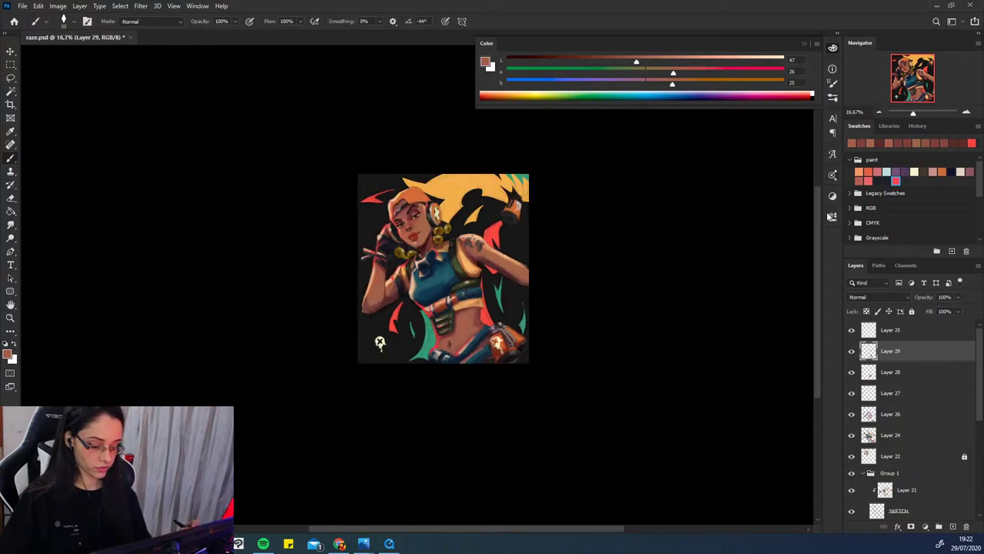
key(ctrl+shift+h)
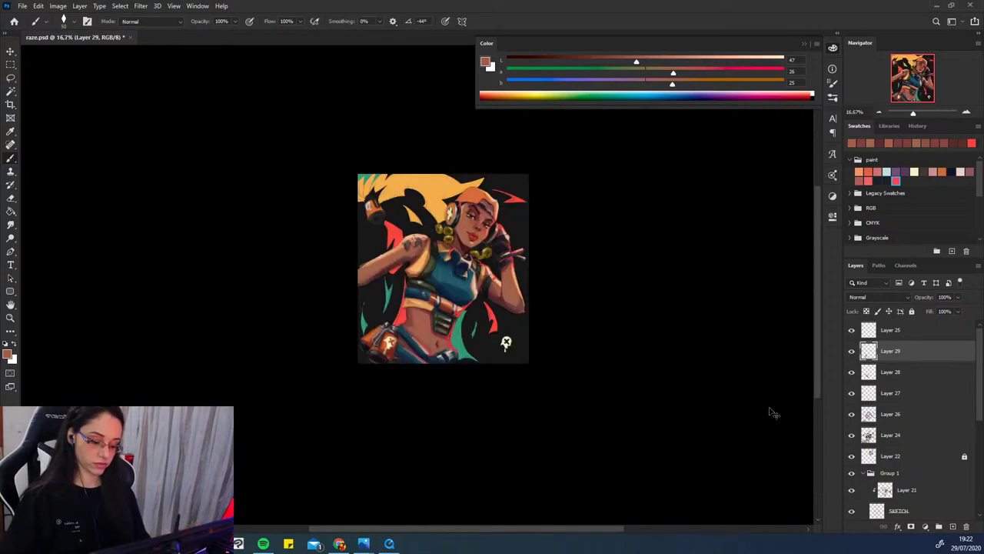
key(ctrl+shift+h)
key(ctrl+plus)
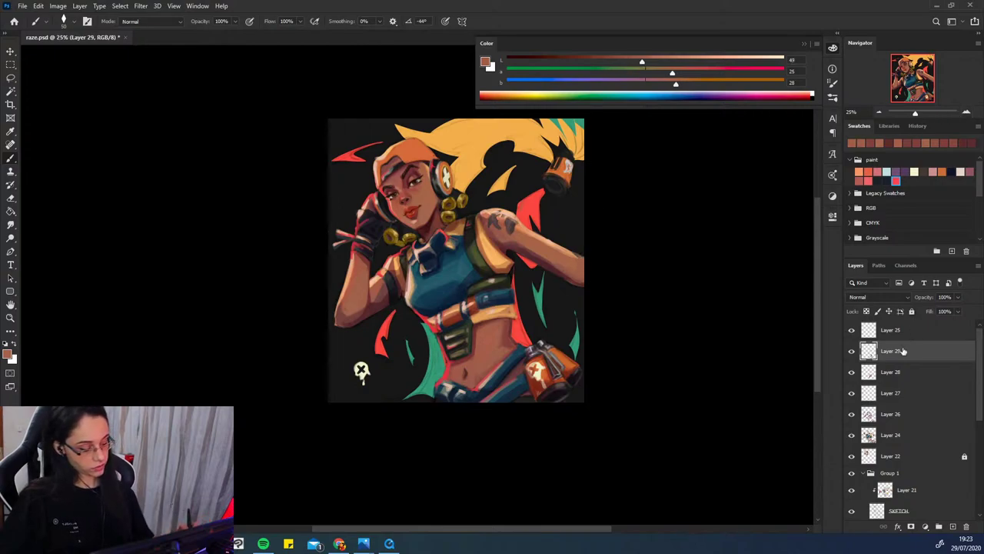
- Compare the painting with Layers 29 through 22 hidden and shown, checking Layers 24 and 26 individually
drag(851, 351, 852, 456)
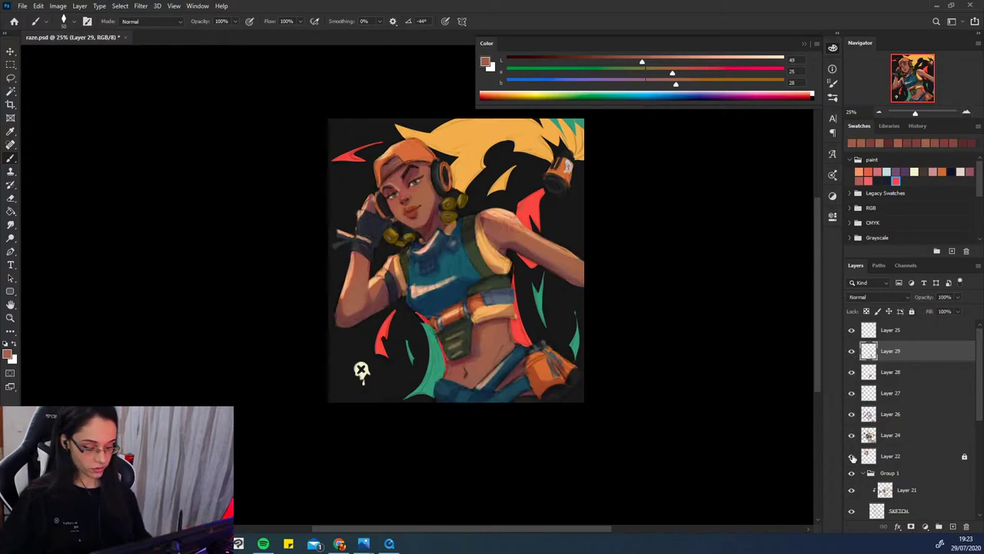
drag(853, 369, 854, 455)
click(854, 440)
click(855, 439)
click(854, 438)
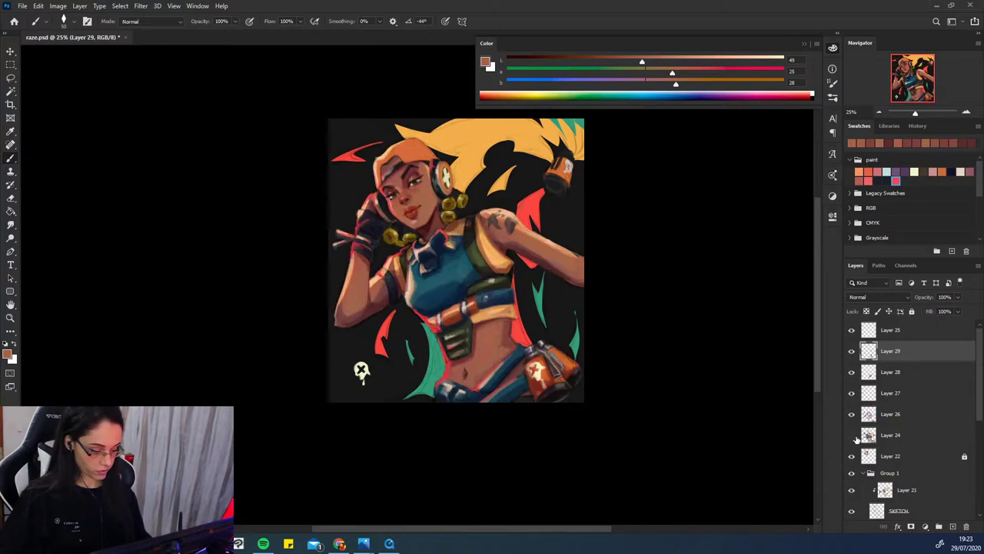
click(853, 437)
click(852, 416)
click(852, 416)
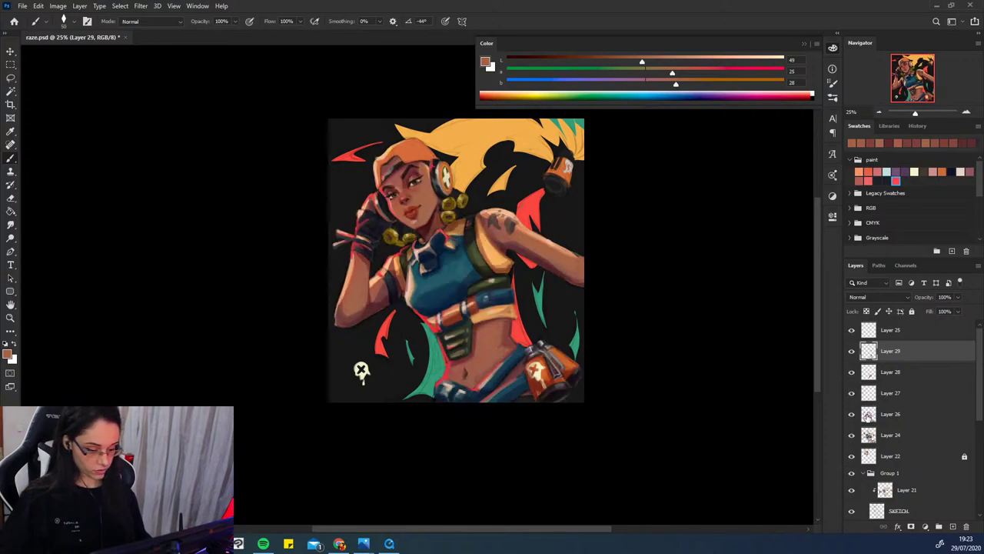
- Try to merge Layer 26 with Layer 24, and undo the merge
click(869, 416)
key(ctrl+e)
key(ctrl+z)
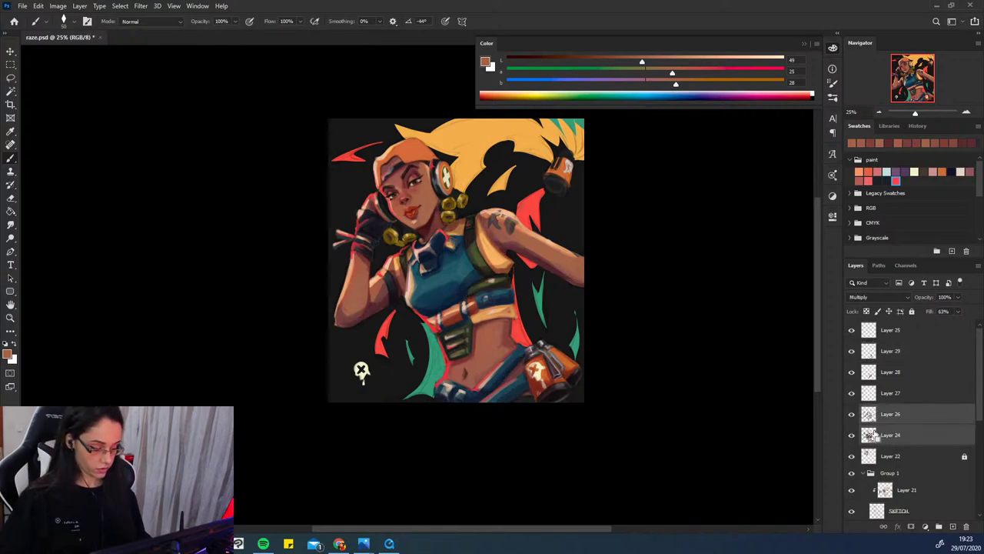
click(877, 420)
click(878, 435)
click(877, 417)
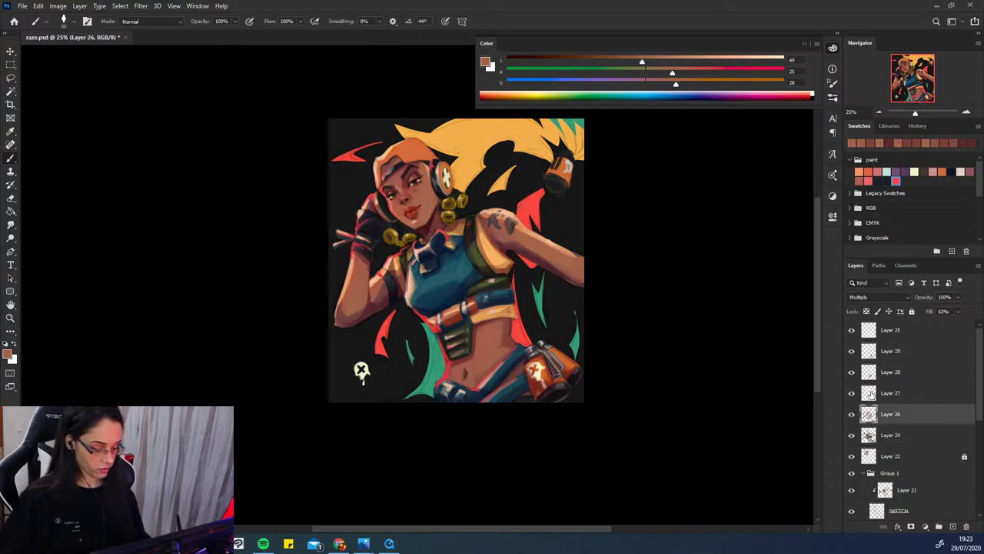
click(876, 396)
click(877, 417)
click(876, 435)
shift+click(878, 423)
key(ctrl+e)
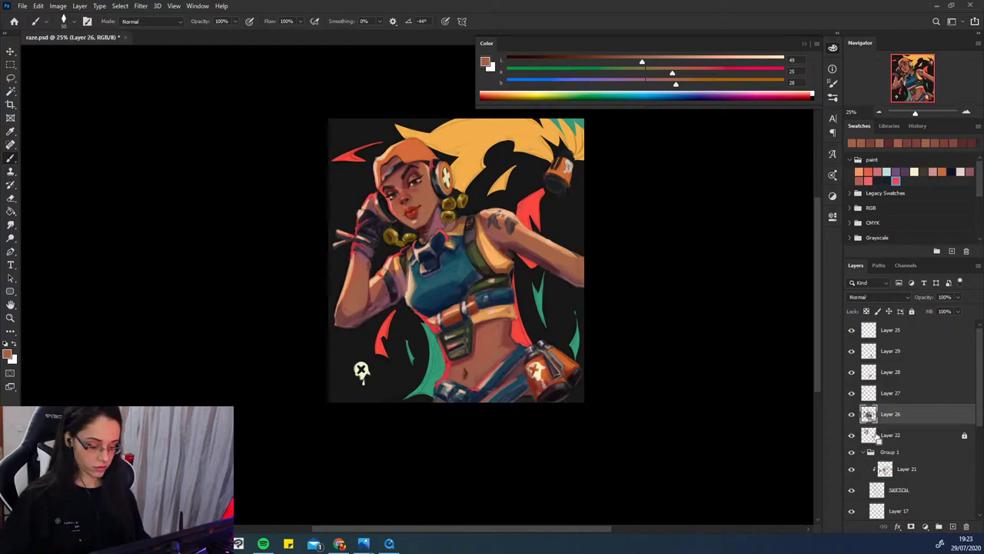
key(ctrl+z)
- Compare the painting with Layers 27, 28 and 29 each hidden and shown
click(870, 399)
click(852, 395)
click(851, 394)
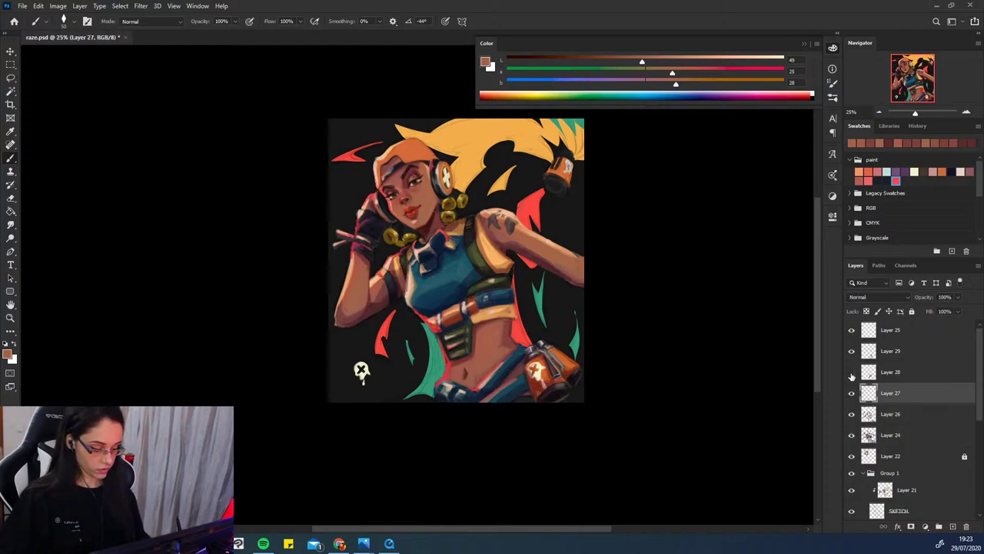
click(851, 373)
click(852, 372)
click(851, 351)
click(851, 352)
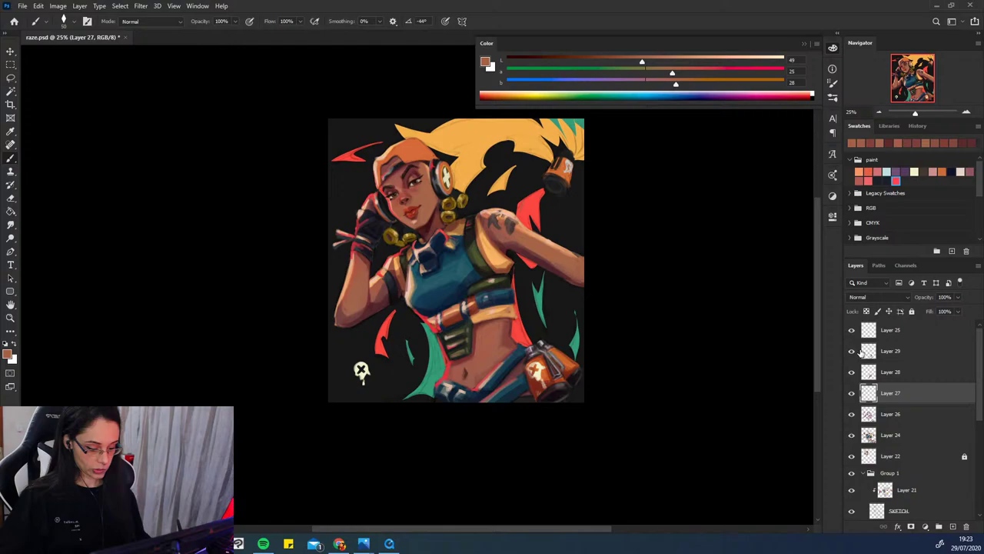
click(852, 352)
click(851, 352)
- Add a new layer above Layer 29 and choose the pale cream swatch as the painting colour
click(868, 352)
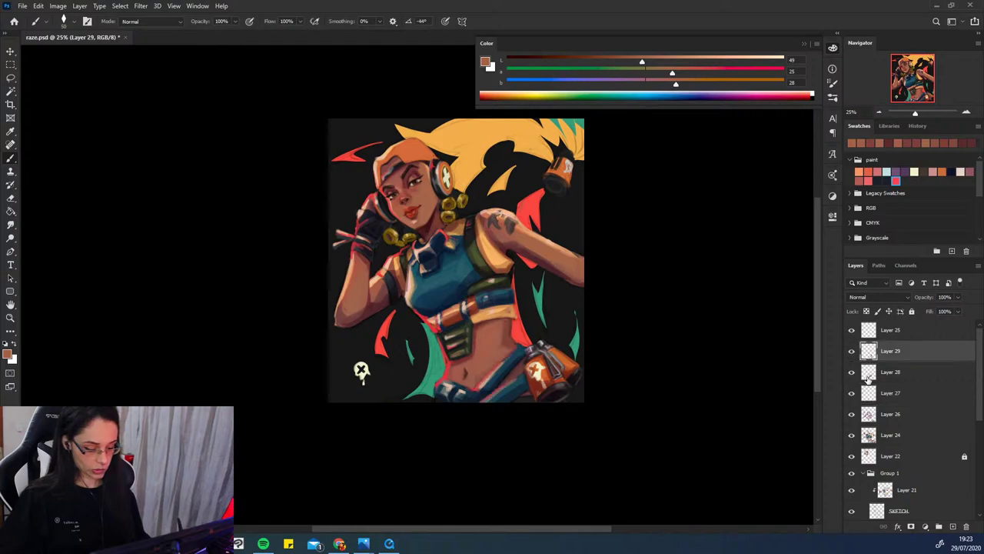
double_click(866, 360)
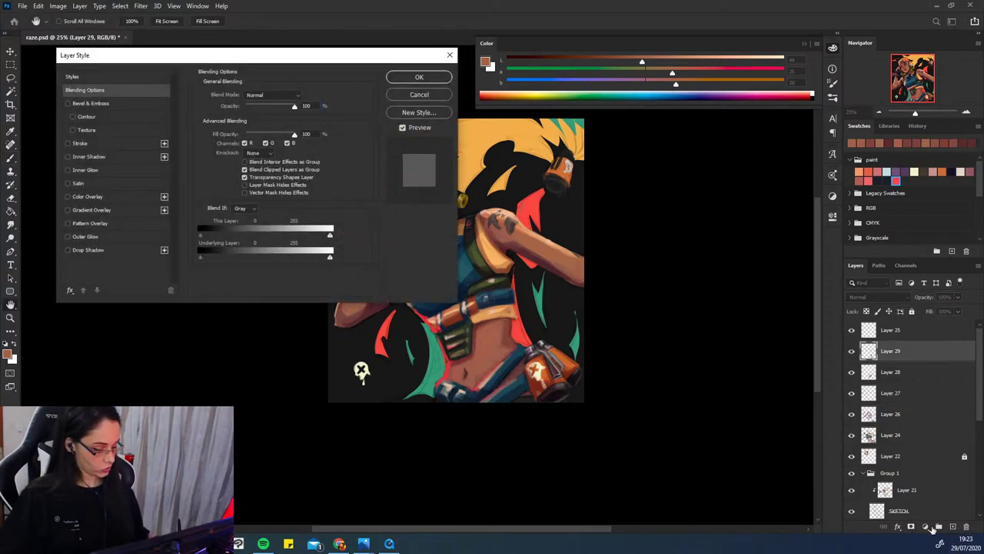
click(446, 57)
key(ctrl+shift+alt+n)
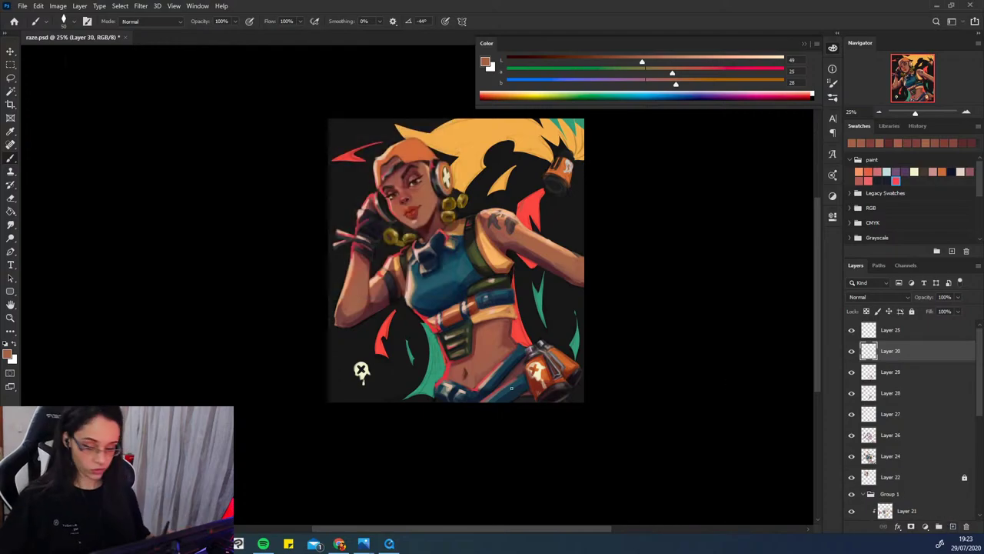
click(915, 172)
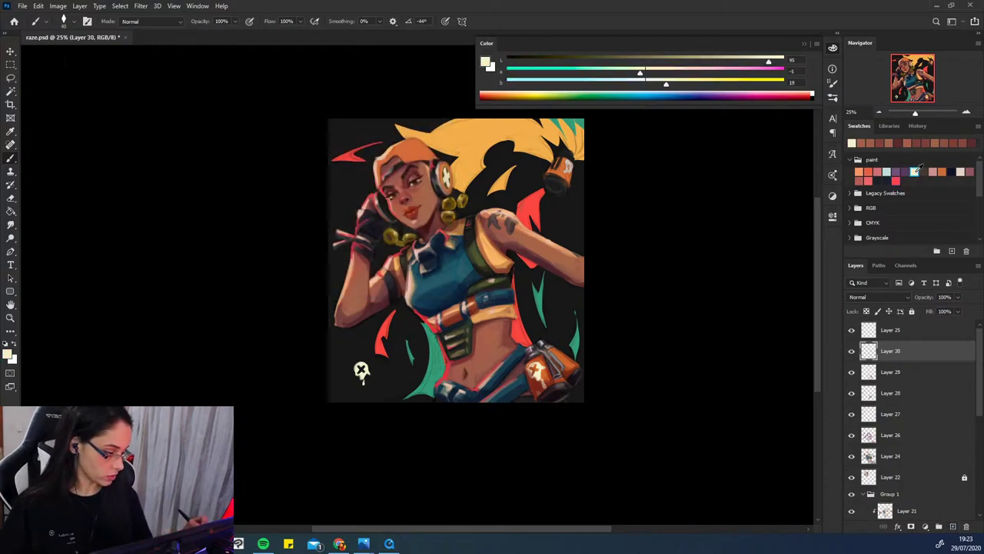
- Try hand-lettering a cream capital B above the skull emblem with a size 25 brush, and undo the attempts
scroll(416, 285, up, 2)
drag(525, 346, 530, 305)
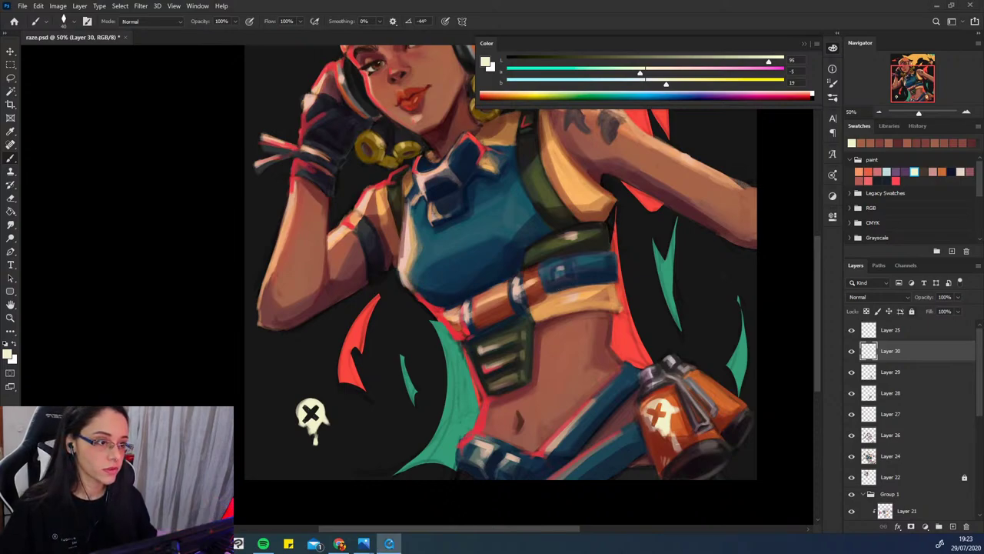
drag(517, 134, 421, 210)
drag(406, 344, 613, 159)
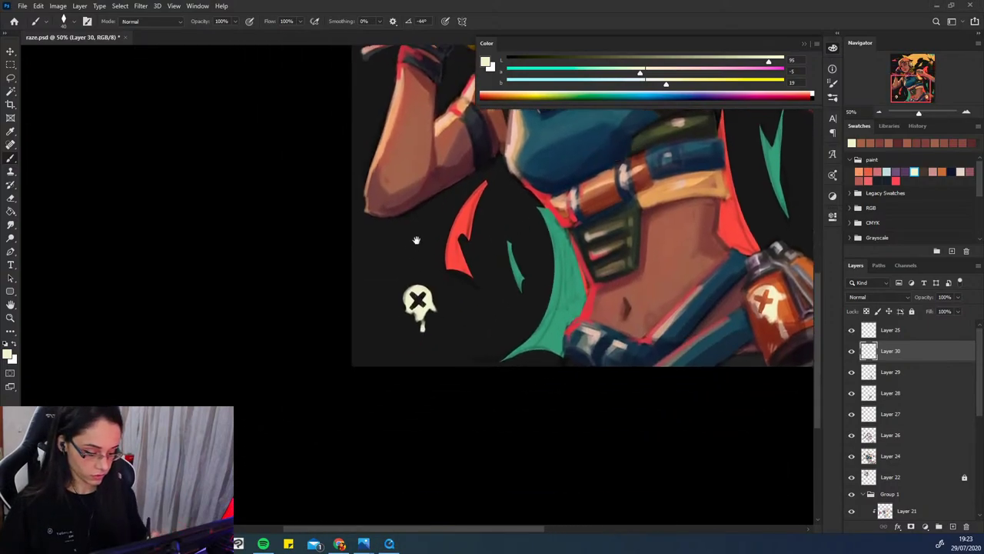
drag(417, 240, 413, 270)
drag(418, 266, 423, 246)
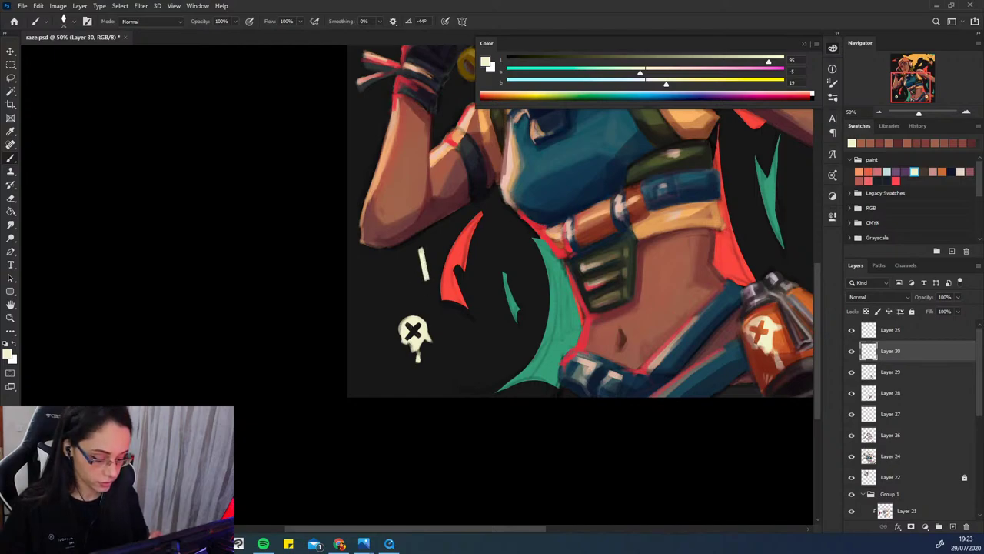
mouse_move(422, 243)
mouse_down()
mouse_move(424, 261)
mouse_move(455, 273)
mouse_move(429, 282)
mouse_up()
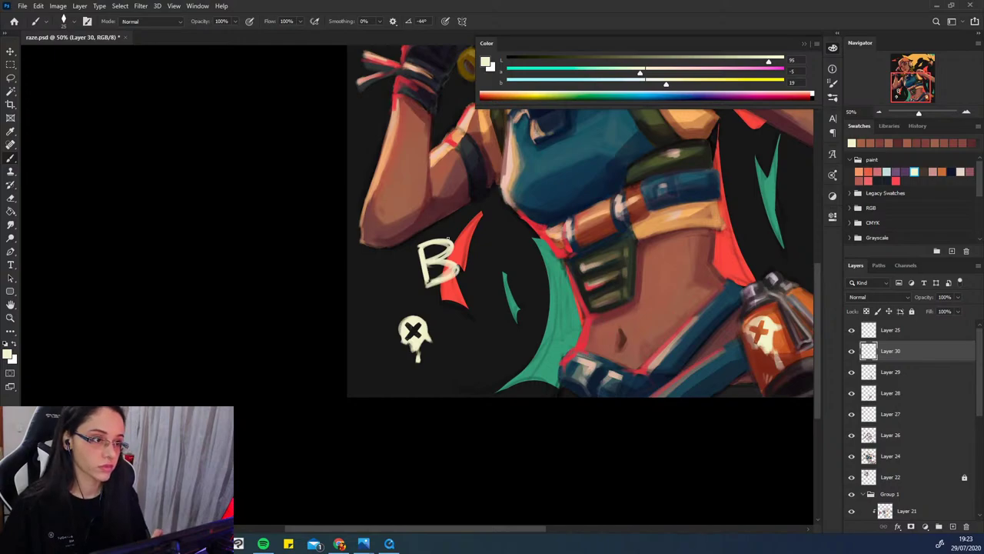
key(ctrl+z)
key(ctrl+z)
key(ctrl+z)
key(ctrl+z)
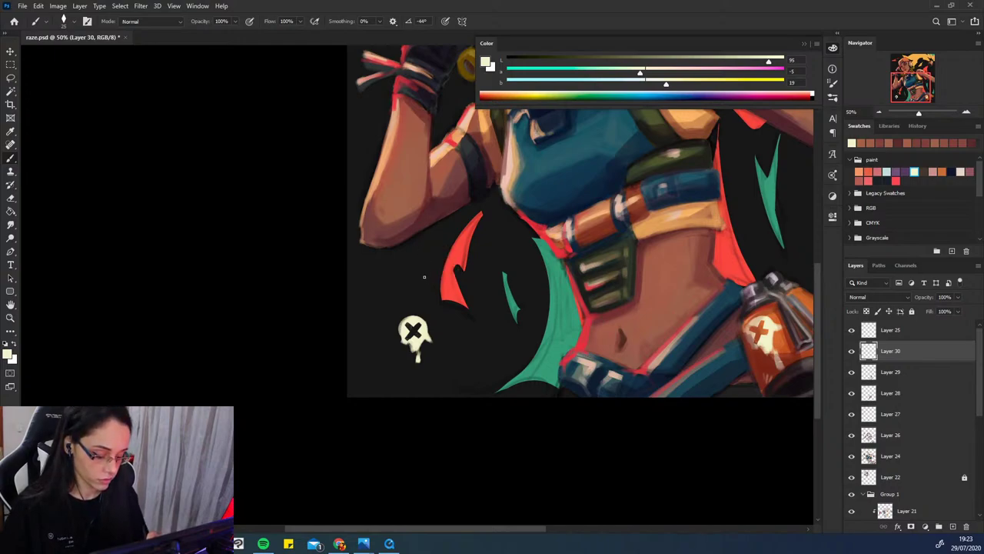
drag(425, 274, 428, 282)
mouse_move(421, 248)
mouse_down()
mouse_move(446, 251)
mouse_move(426, 263)
mouse_up()
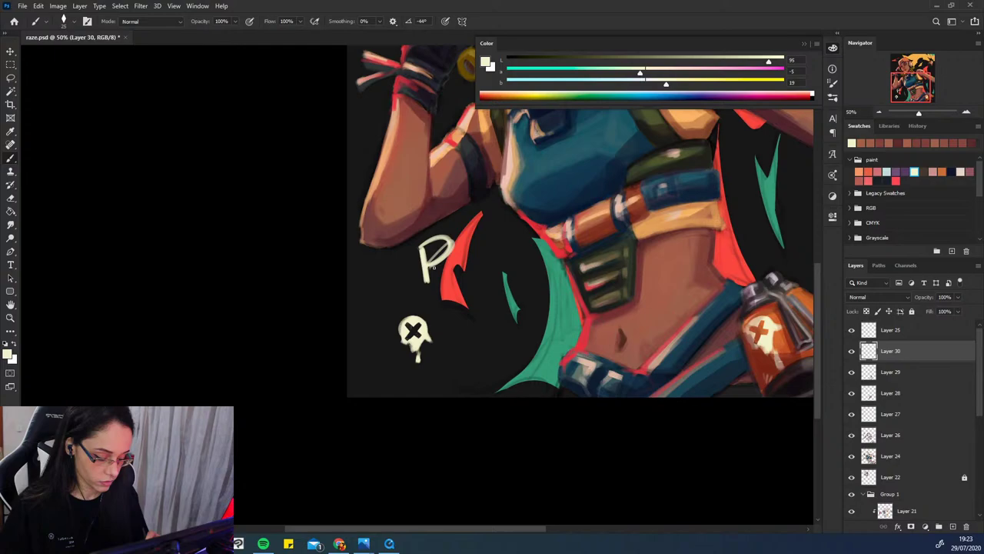
key(ctrl+z)
key(ctrl+z)
key(ctrl+z)
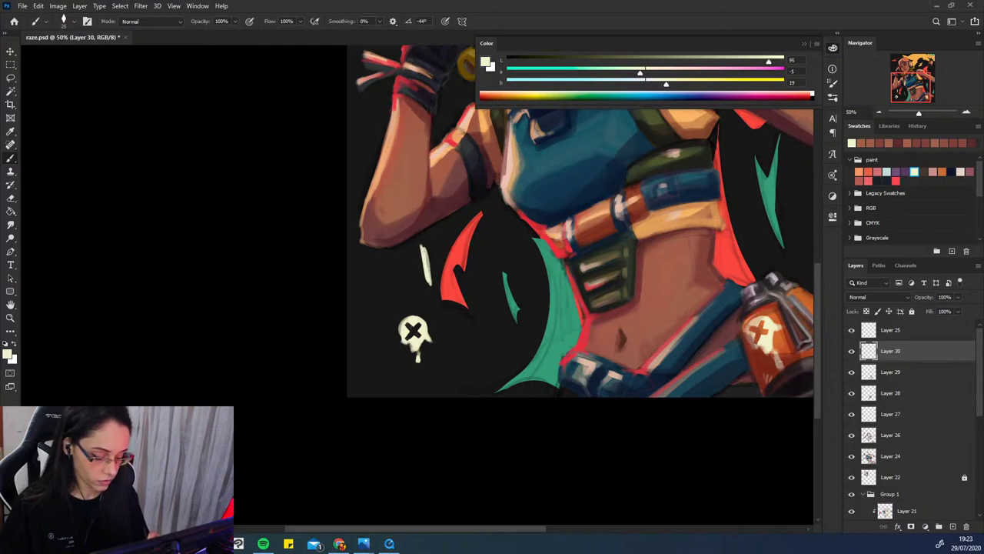
- Hand-letter the word BOOM in pale cream above the skull emblem, across the red shape, redoing the M
drag(424, 239, 435, 288)
drag(428, 257, 435, 285)
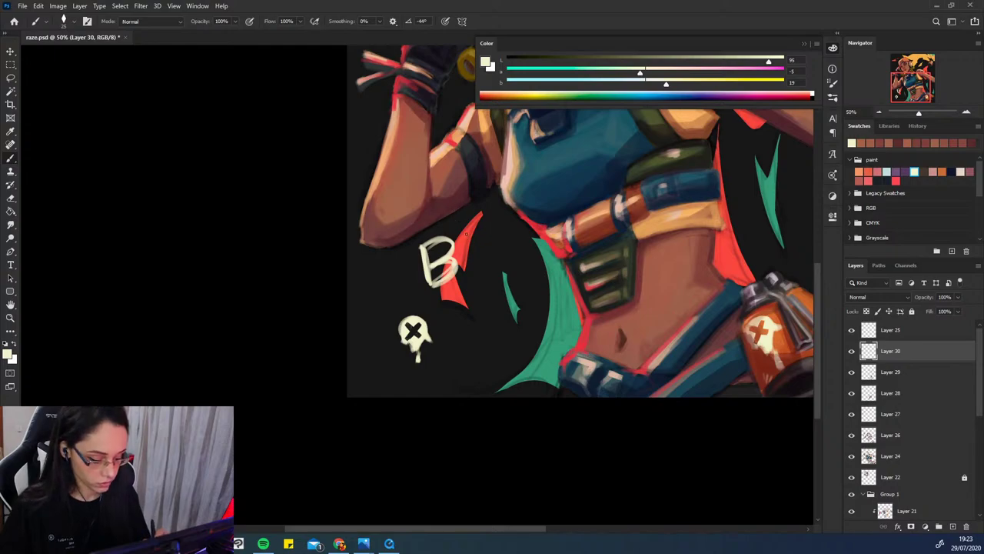
mouse_move(465, 234)
mouse_down()
mouse_move(483, 276)
mouse_move(461, 236)
mouse_move(489, 261)
mouse_move(481, 265)
mouse_move(514, 248)
mouse_move(500, 232)
mouse_up()
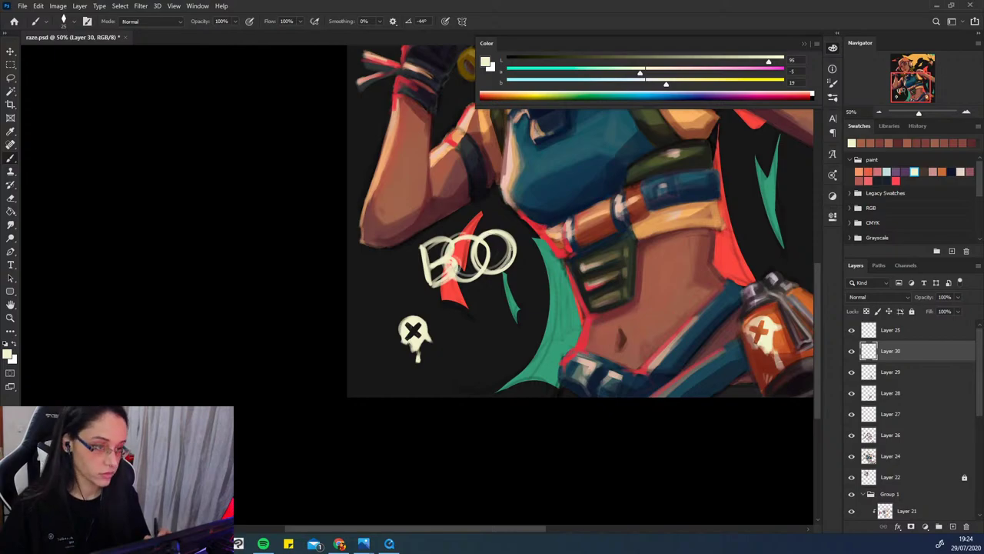
mouse_move(504, 267)
mouse_down()
mouse_move(524, 254)
mouse_move(533, 221)
mouse_move(542, 269)
mouse_move(508, 236)
mouse_move(533, 238)
mouse_up()
key(ctrl+z)
key(ctrl+z)
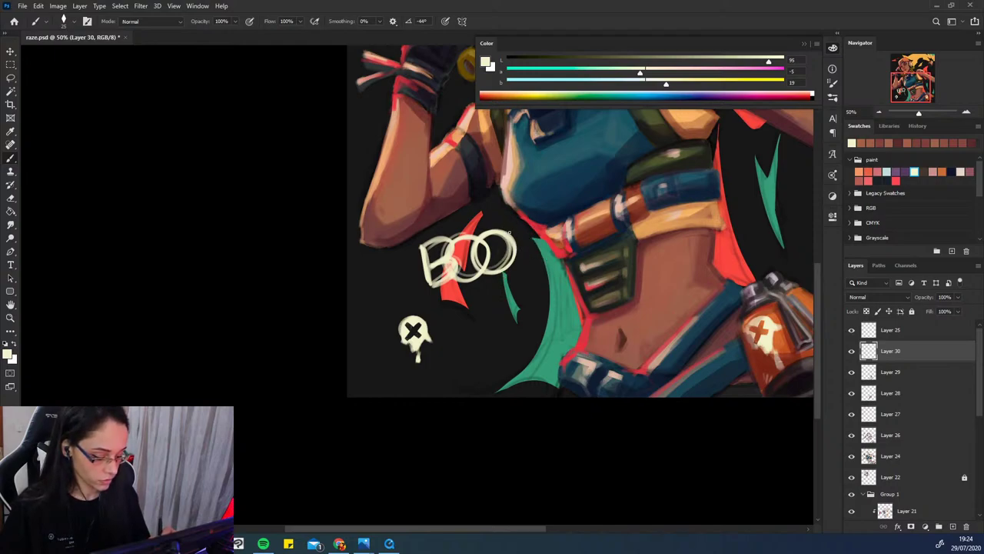
mouse_move(504, 279)
mouse_down()
mouse_move(510, 230)
mouse_move(525, 253)
mouse_move(530, 229)
mouse_move(541, 254)
mouse_up()
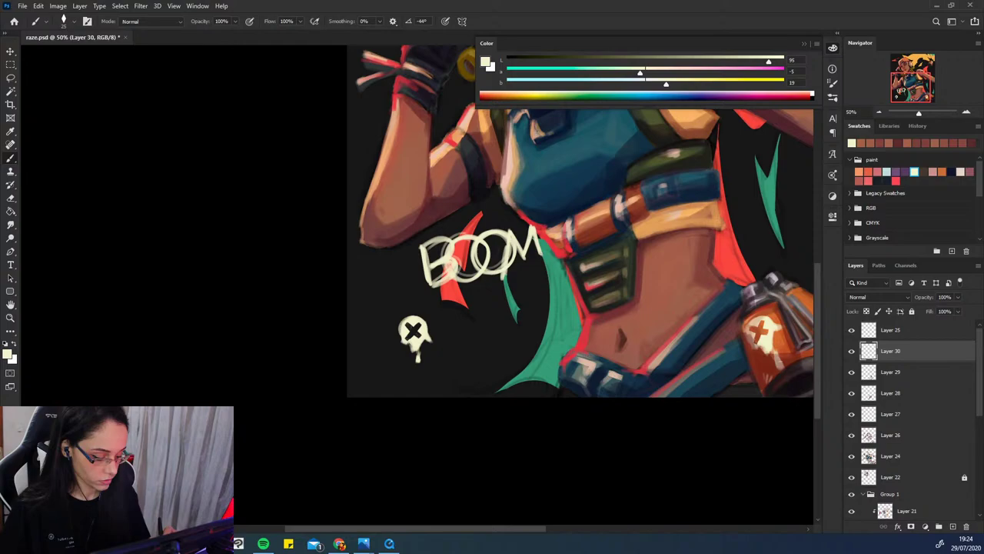
- Add small cream arrow, dash and star accents around the BOOM lettering, then move it onto the blue top rotated about -18°
drag(505, 284, 507, 244)
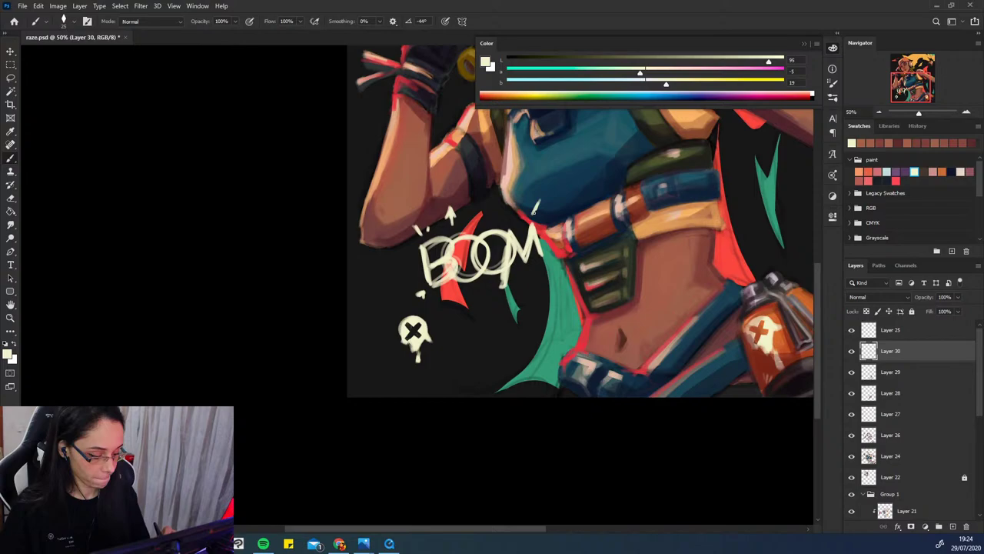
drag(537, 207, 542, 214)
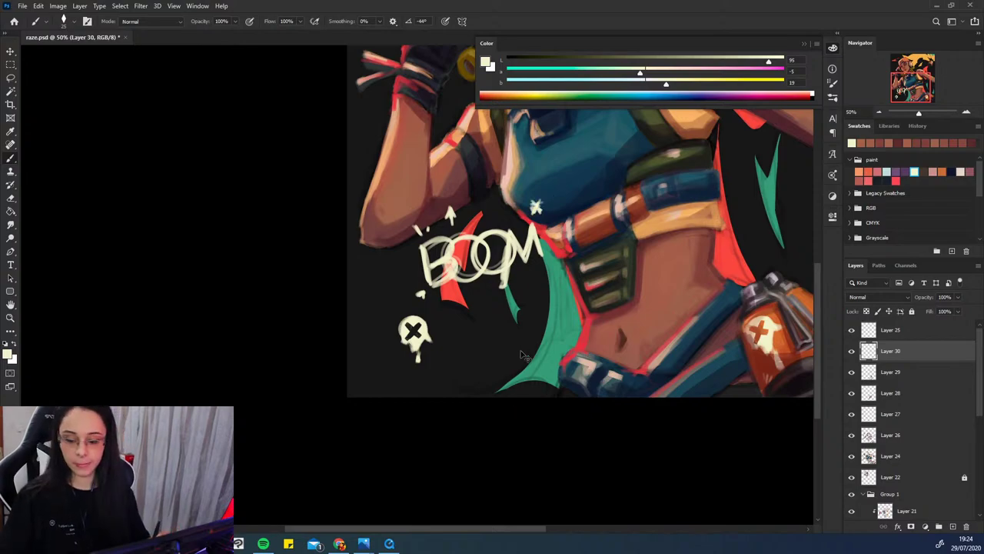
key(ctrl+t)
drag(536, 339, 501, 445)
mouse_move(480, 366)
mouse_down()
mouse_move(576, 280)
mouse_move(564, 273)
mouse_up()
drag(612, 215, 591, 192)
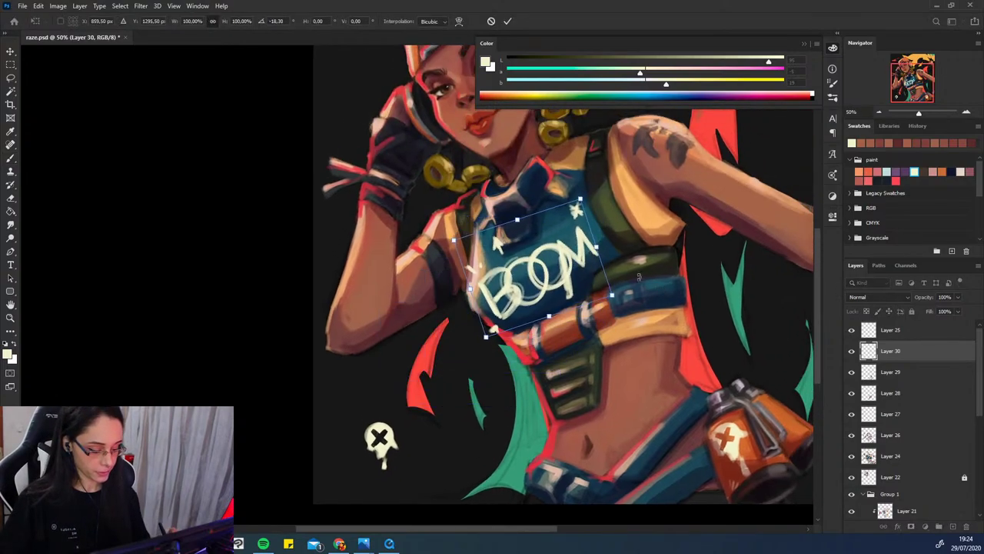
- Distort and rotate the BOOM lettering on the chest to about 94% width, 111% height and -13° rotation
drag(577, 254, 571, 266)
drag(572, 207, 574, 212)
drag(515, 251, 522, 240)
drag(611, 293, 610, 304)
drag(453, 237, 463, 232)
drag(510, 284, 522, 274)
drag(461, 242, 461, 234)
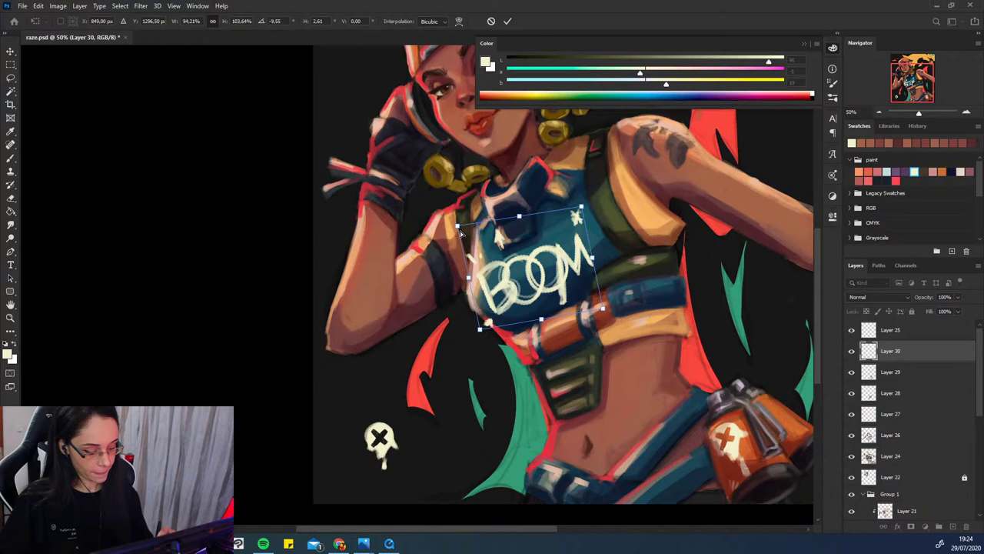
drag(500, 301, 498, 308)
drag(580, 213, 577, 203)
- Warp the BOOM lettering so its upper edge and sides bend with the curve of the blue top
right_click(569, 235)
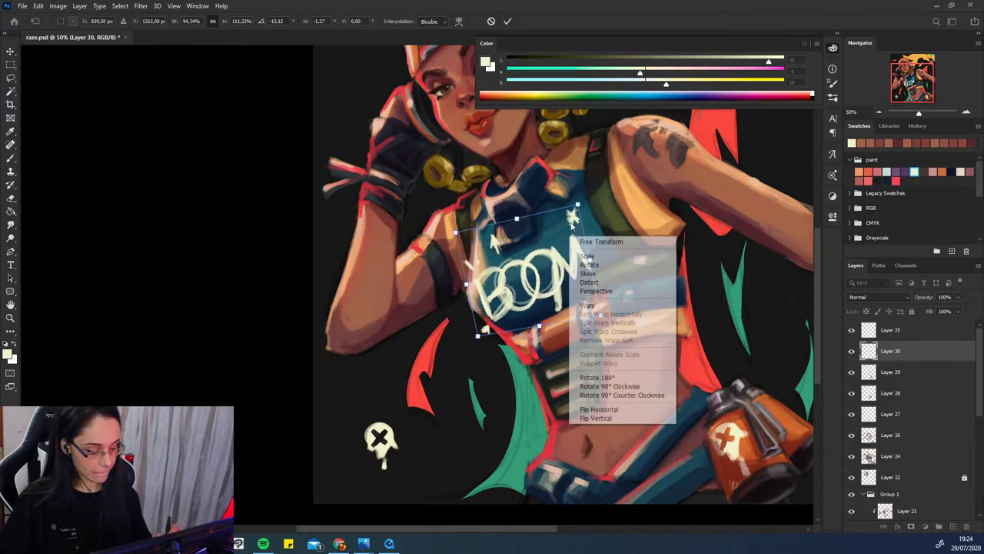
click(603, 307)
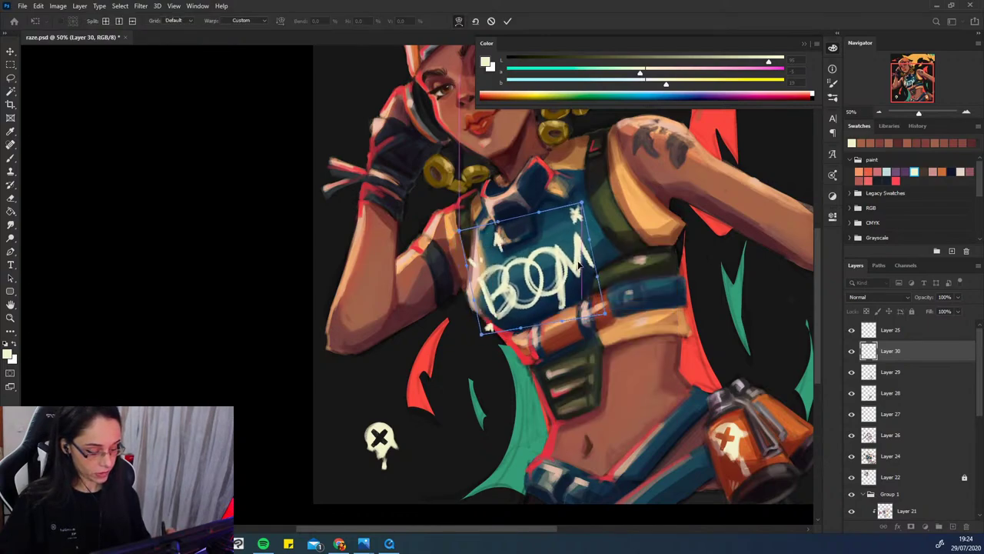
drag(586, 245, 592, 243)
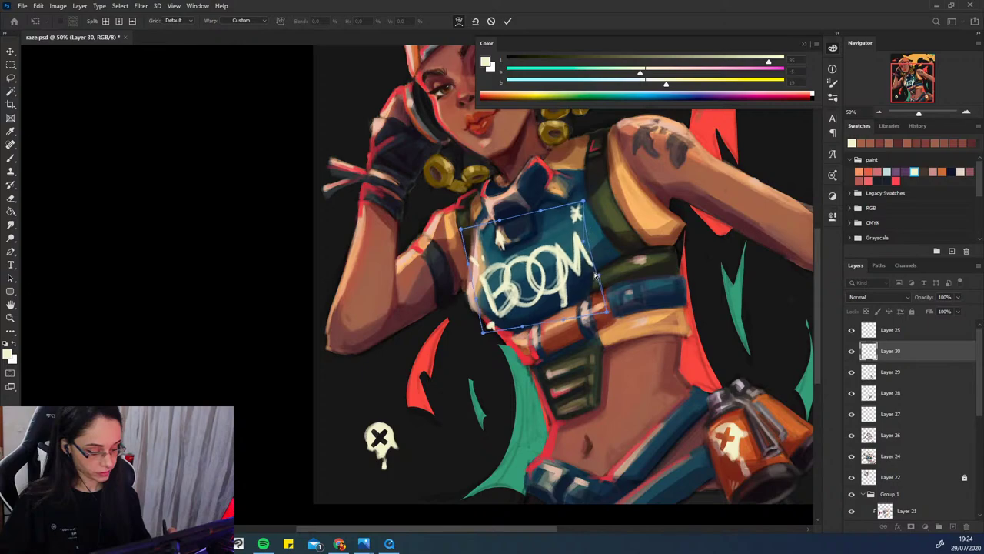
drag(499, 222, 520, 216)
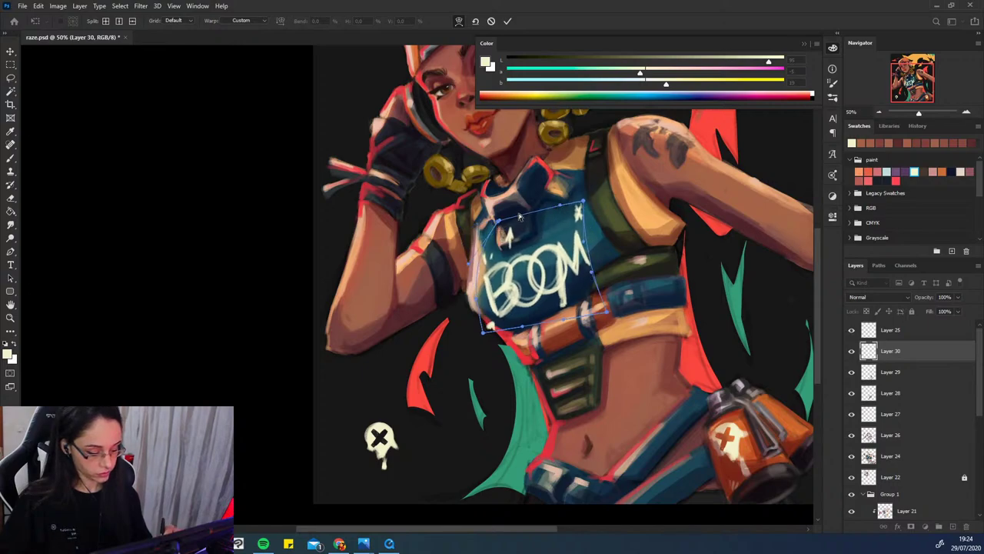
drag(582, 202, 583, 194)
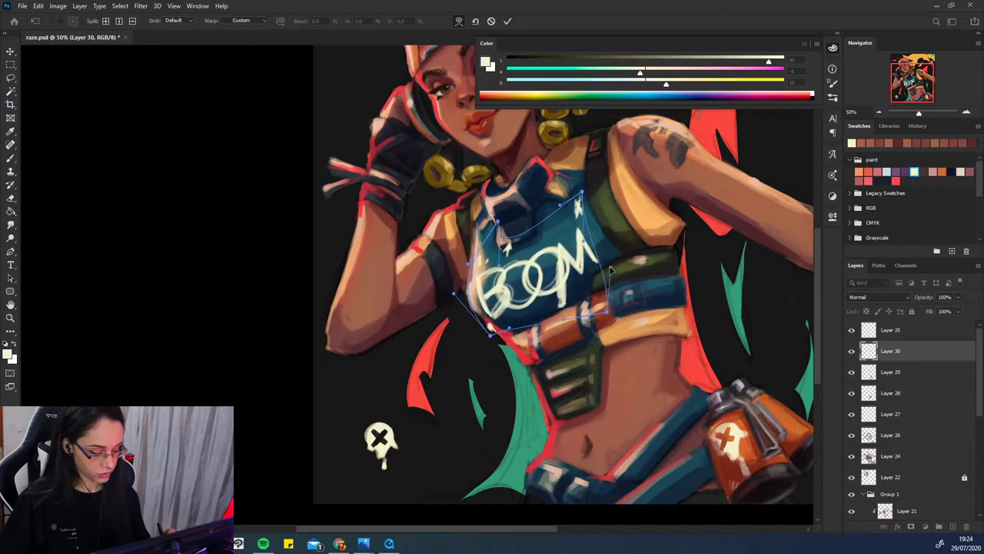
- Return to free transform and distort the lettering's corners, shifting it slightly down along the chest
right_click(562, 232)
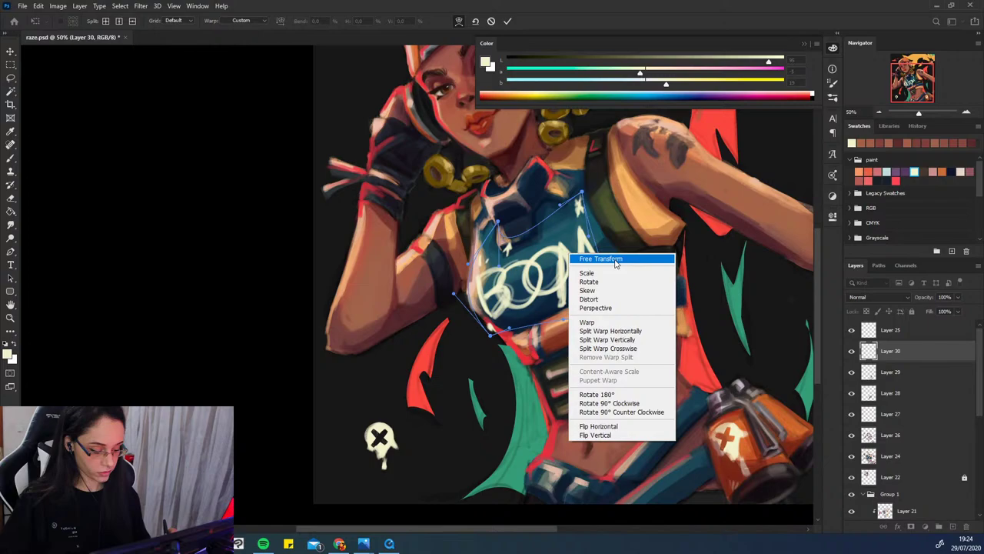
click(619, 257)
drag(542, 327, 547, 323)
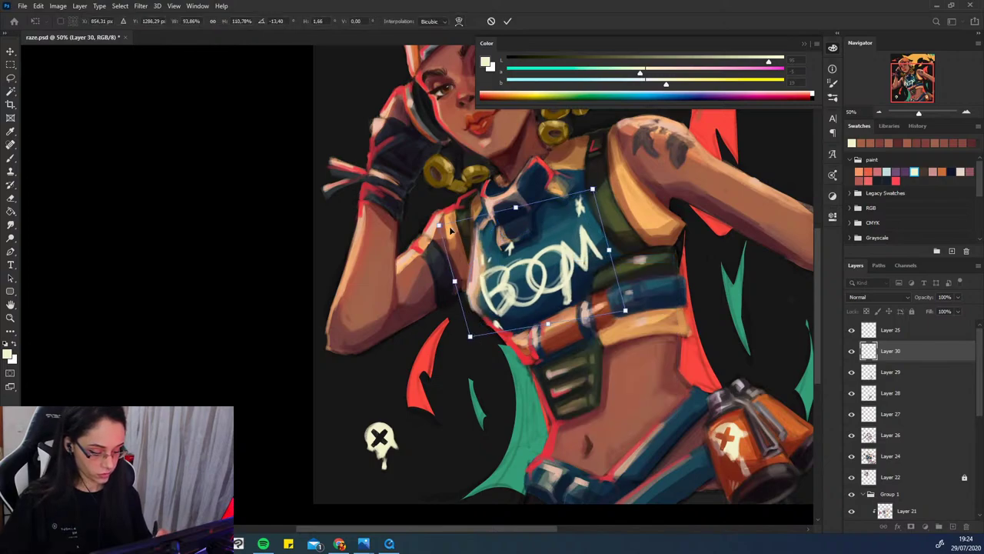
drag(439, 225, 452, 228)
drag(470, 336, 474, 329)
drag(523, 284, 507, 301)
drag(460, 345, 464, 340)
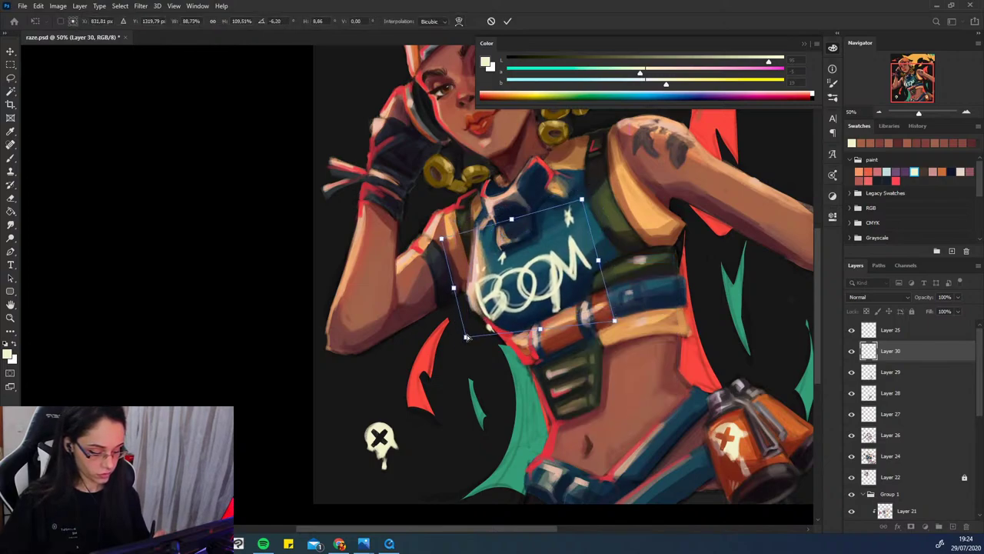
- Refine the BOOM lettering's distortion on the chest to about 93% width, 105% height and -15° rotation, and apply the transform
mouse_move(582, 193)
mouse_down()
mouse_move(583, 183)
mouse_move(592, 191)
mouse_up()
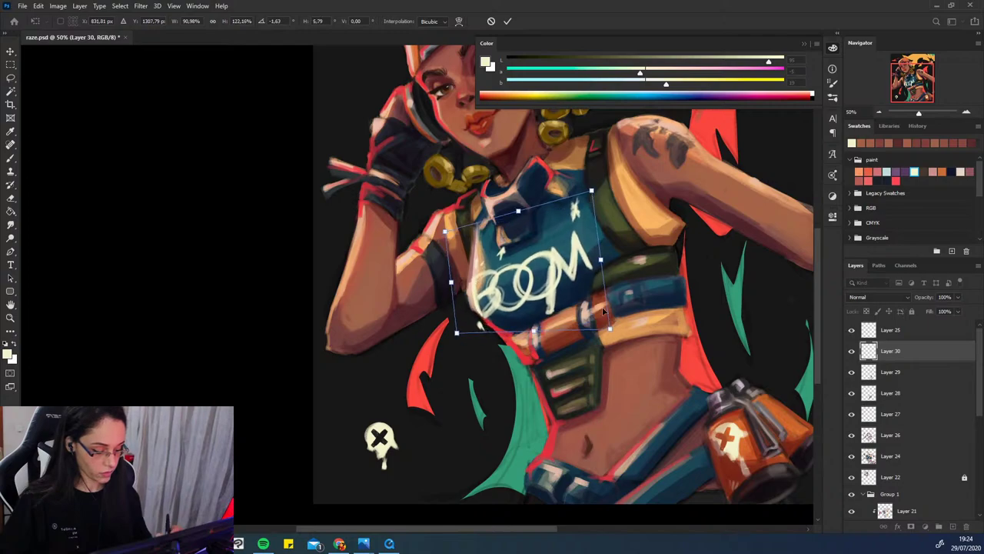
drag(611, 327, 625, 320)
drag(594, 272, 602, 312)
drag(579, 184, 574, 193)
drag(582, 254, 585, 255)
double_click(879, 112)
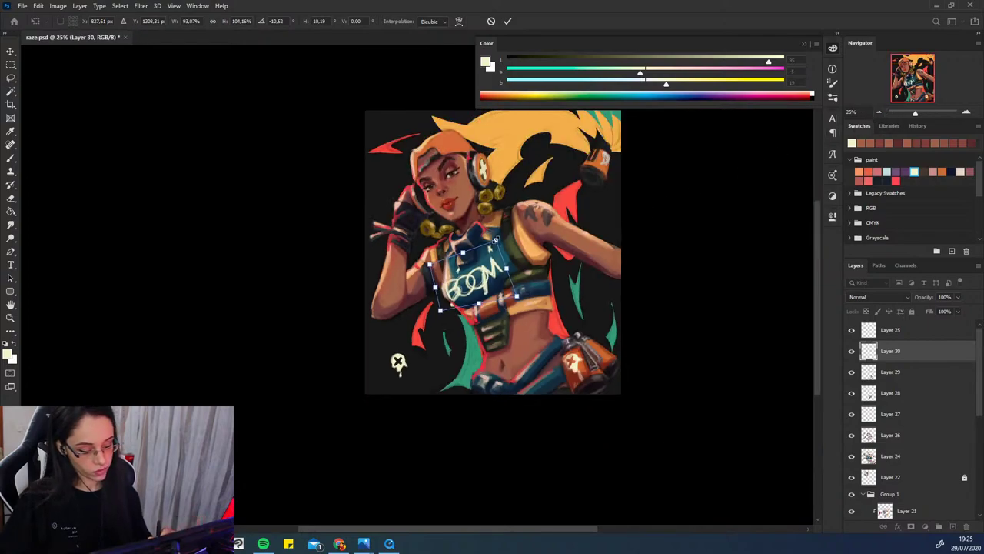
drag(496, 241, 543, 331)
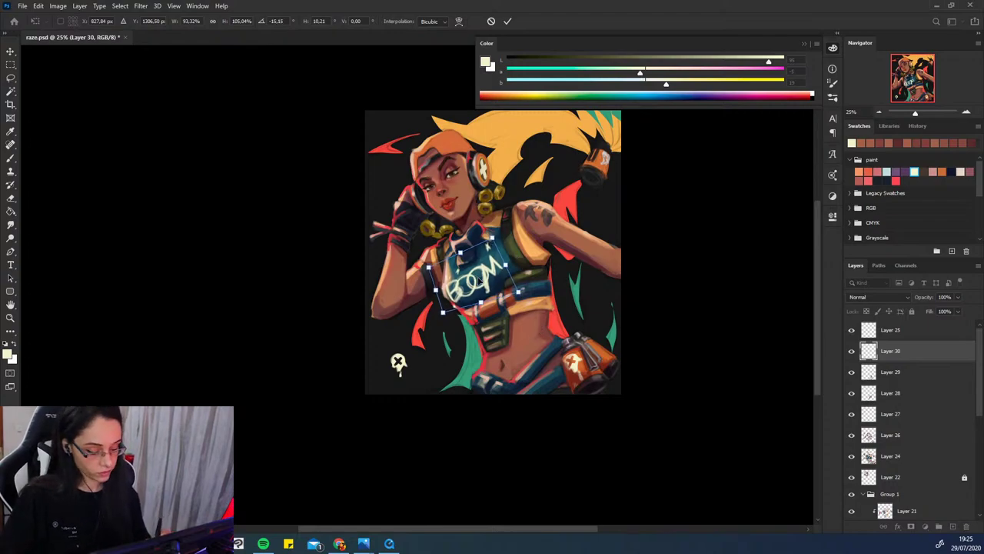
key(Escape)
- Warp the BOOM lettering again, pushing its middle and edges toward the form of the chest, and apply the warp
key(ctrl+t)
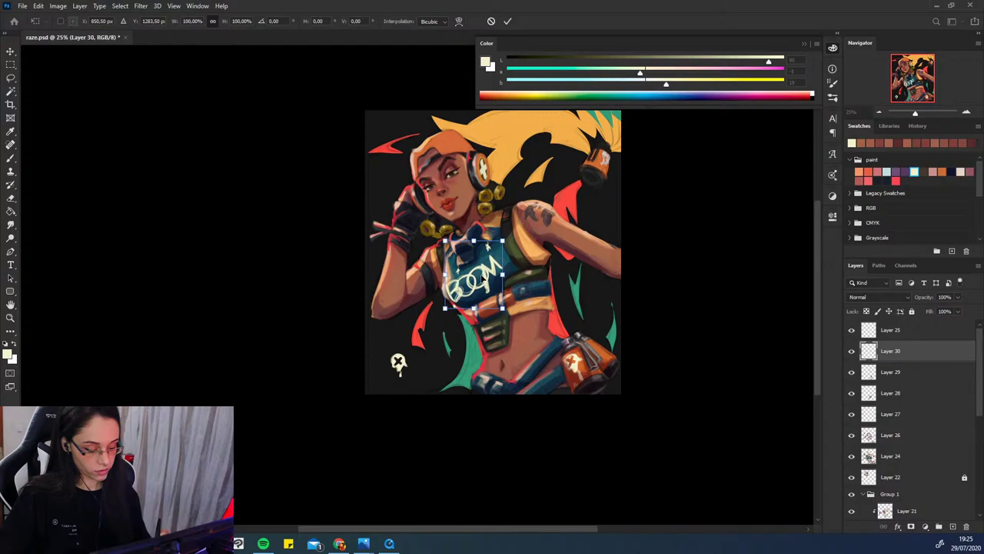
right_click(482, 278)
click(504, 336)
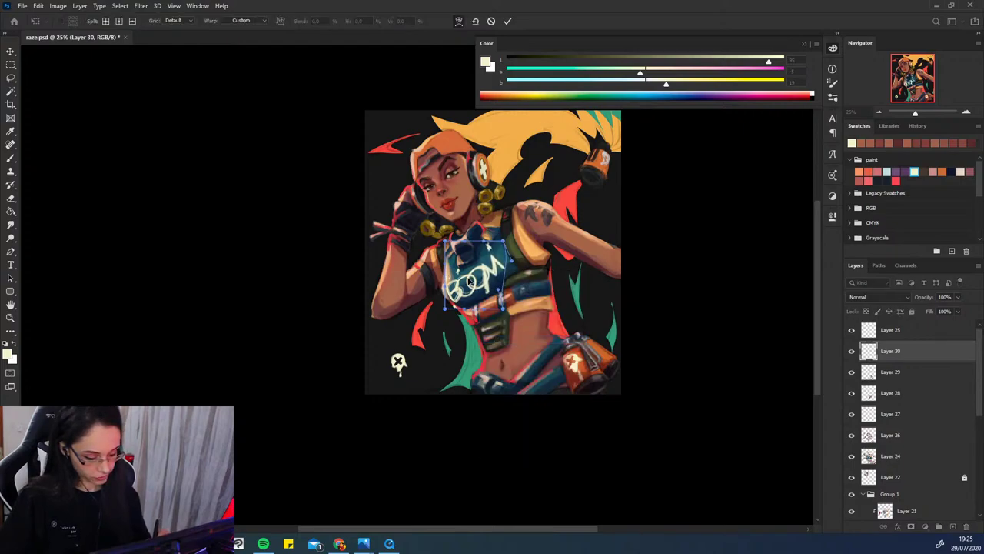
drag(468, 282, 488, 272)
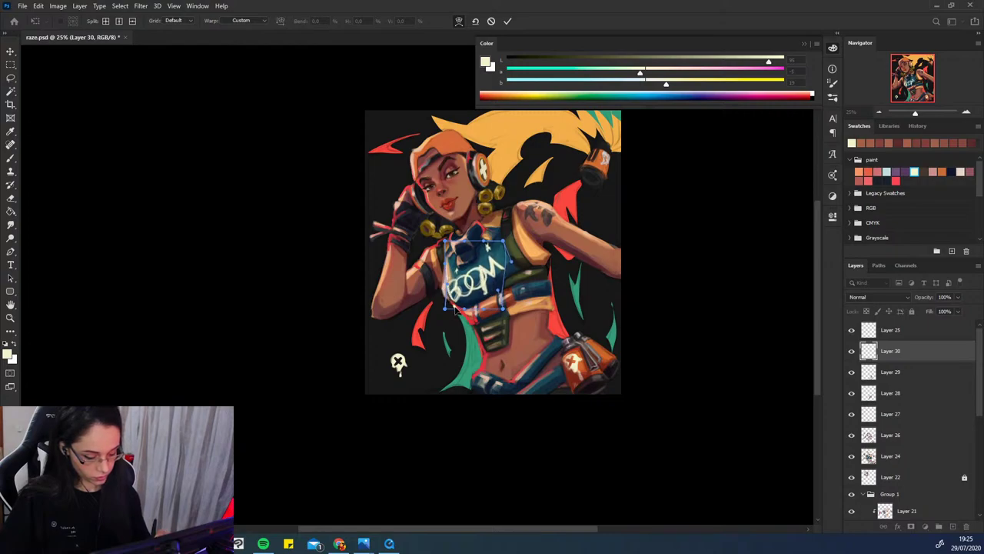
drag(455, 309, 483, 278)
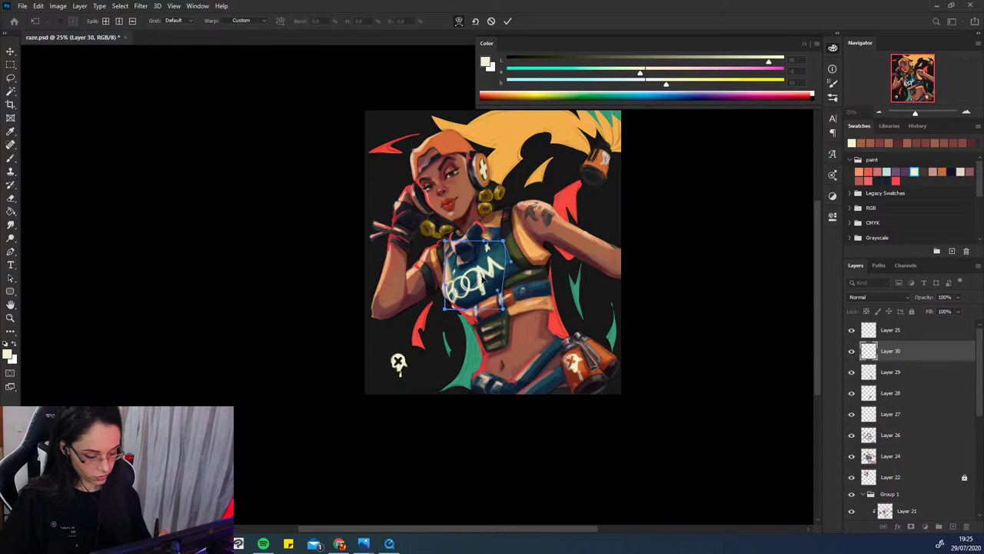
drag(504, 242, 510, 250)
drag(478, 288, 484, 283)
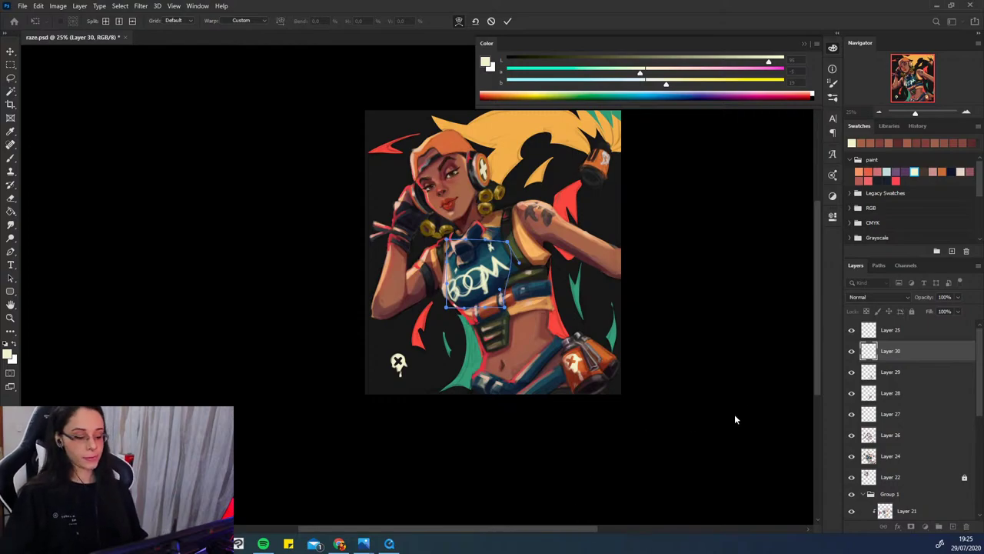
key(Return)
- Check the painting mirrored horizontally, flip it back, and save the document
key(ctrl+w)
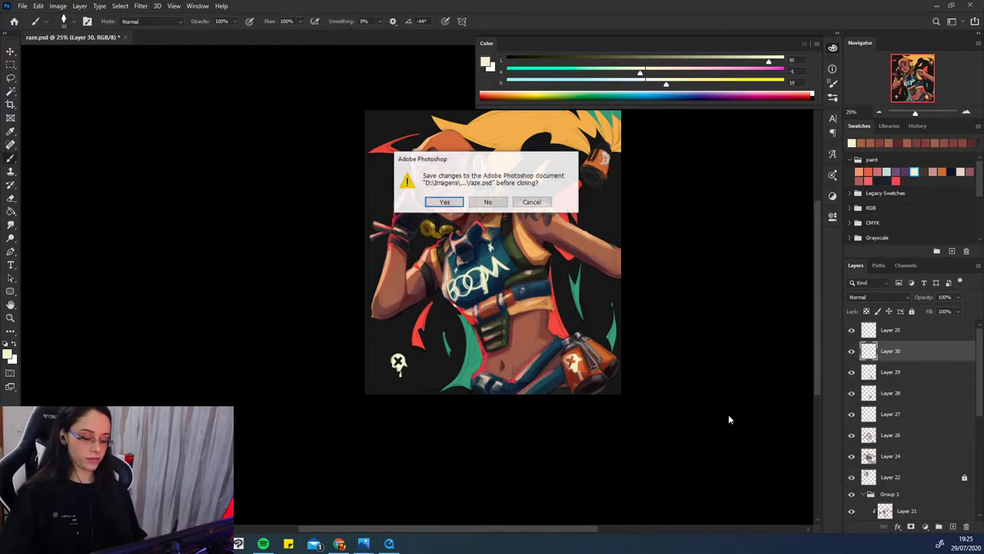
click(531, 201)
key(ctrl+shift+h)
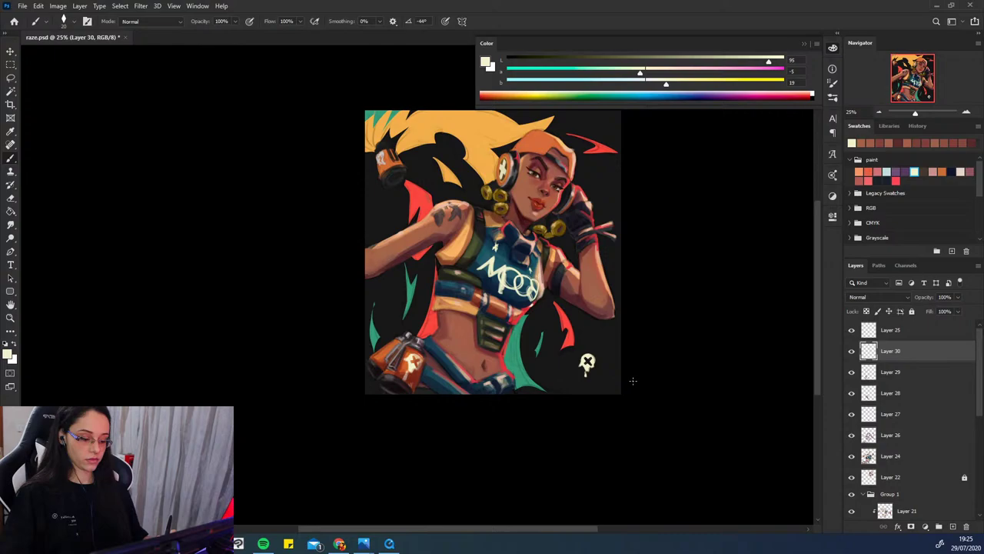
key(ctrl+shift+h)
click(22, 5)
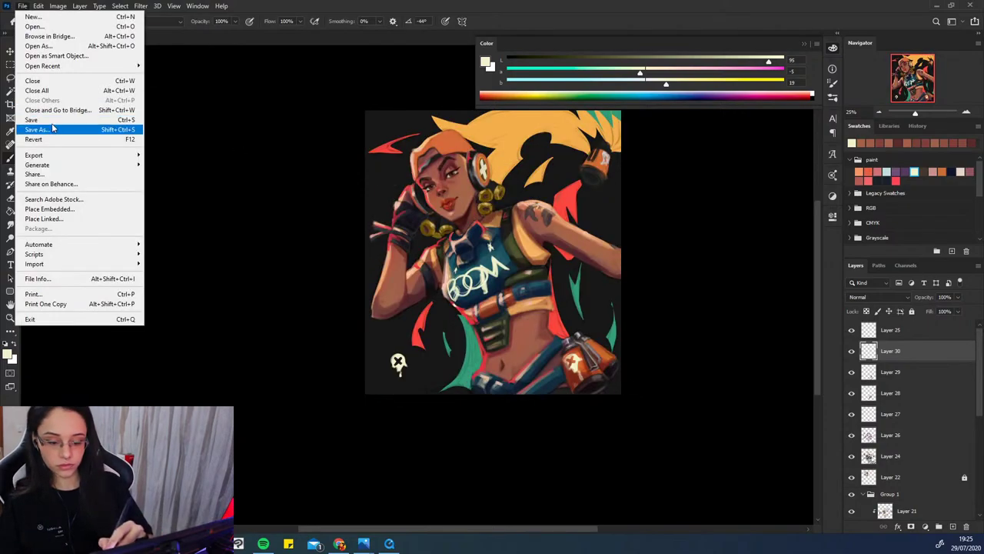
click(52, 122)
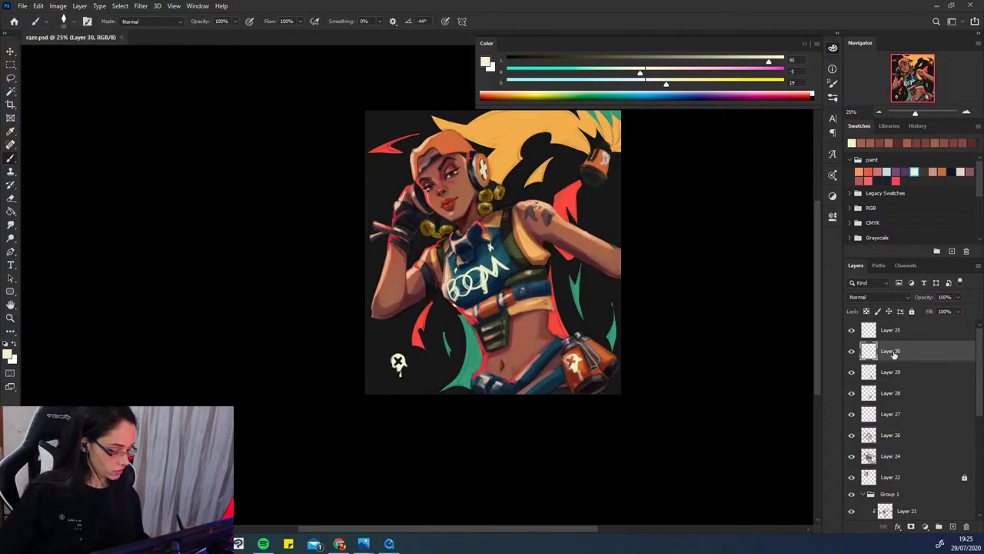
- Set Layer 30's blend mode to Overlay and duplicate the lettering layer once
click(884, 297)
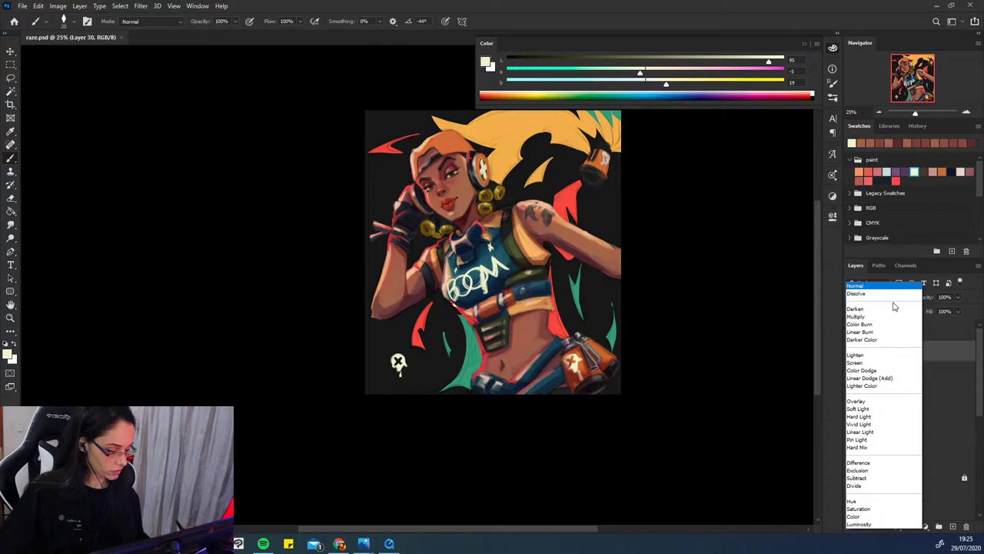
click(885, 401)
key(ctrl+j)
key(ctrl+j)
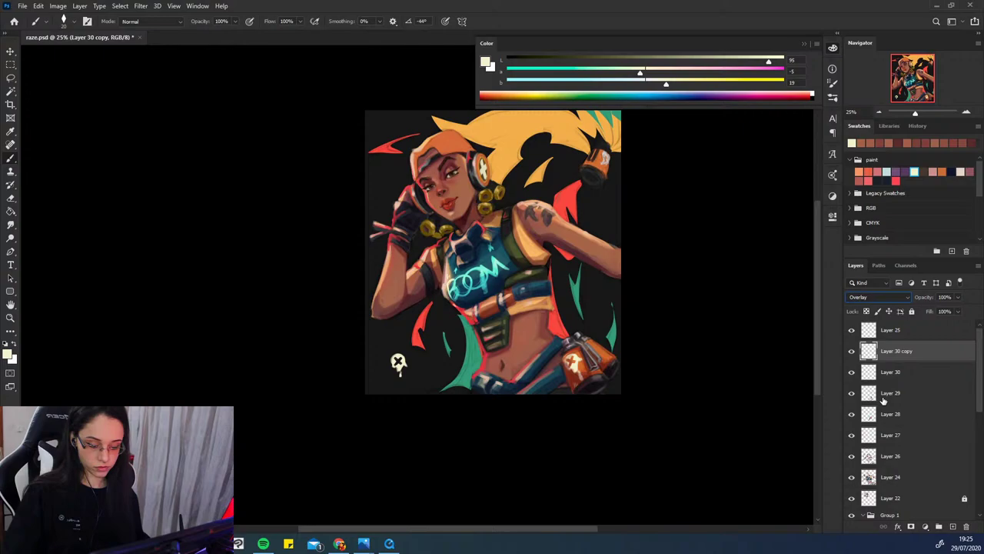
key(ctrl+z)
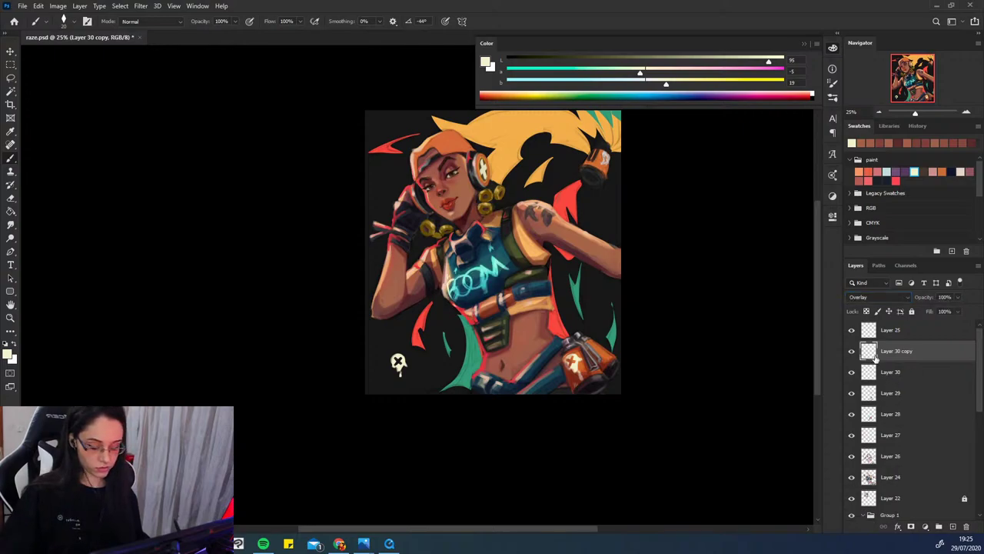
key(ctrl+z)
key(ctrl+j)
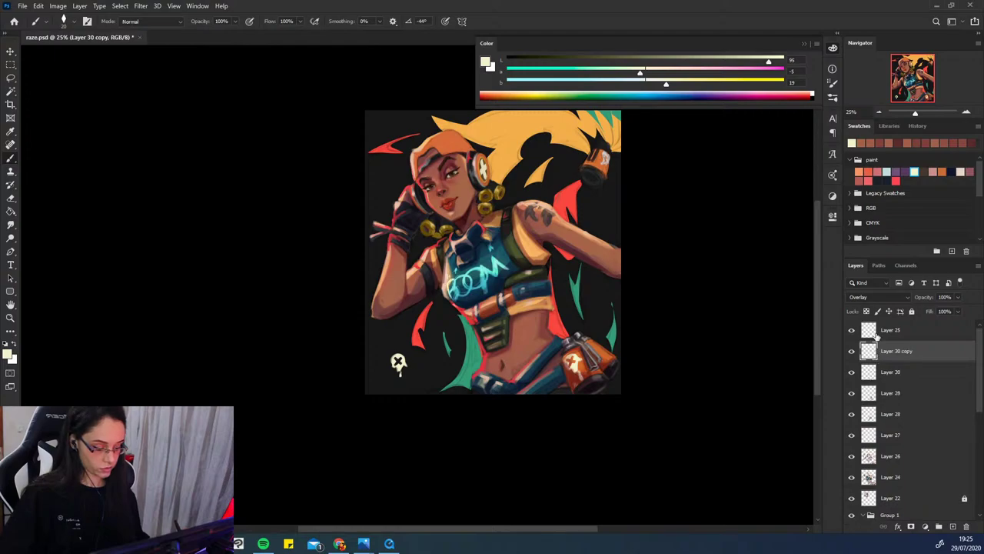
- Set Layer 30 copy's blend mode to Lighter Color and its fill to 66%
click(871, 298)
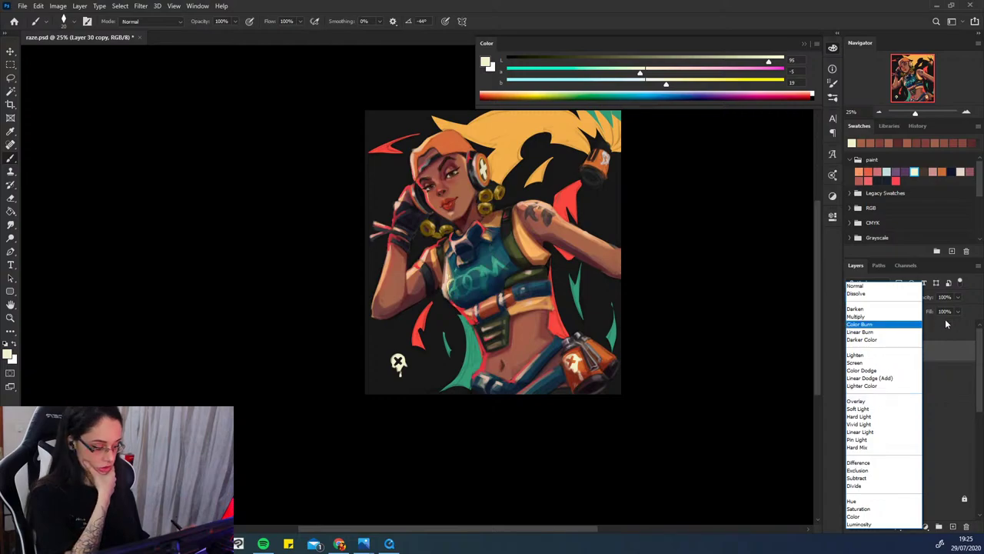
click(890, 390)
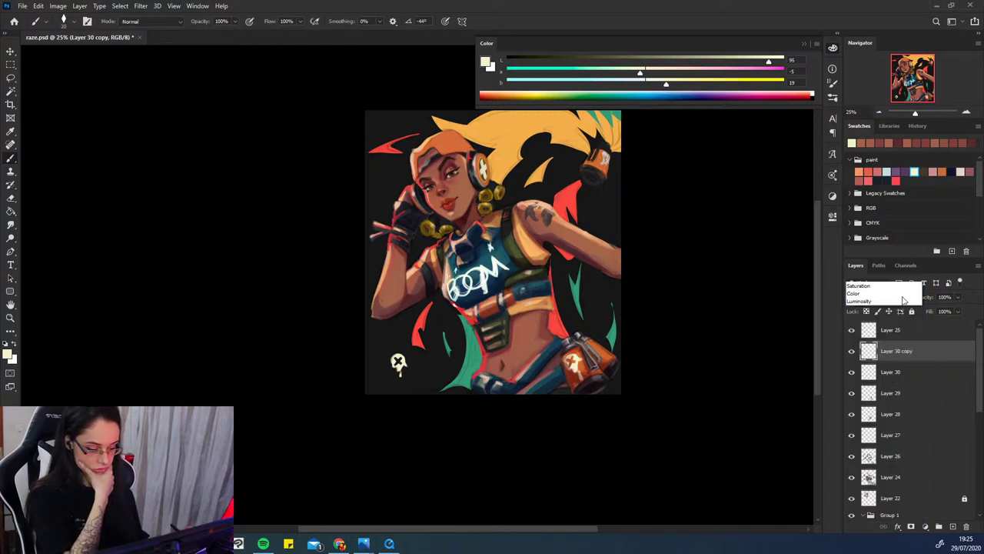
click(885, 297)
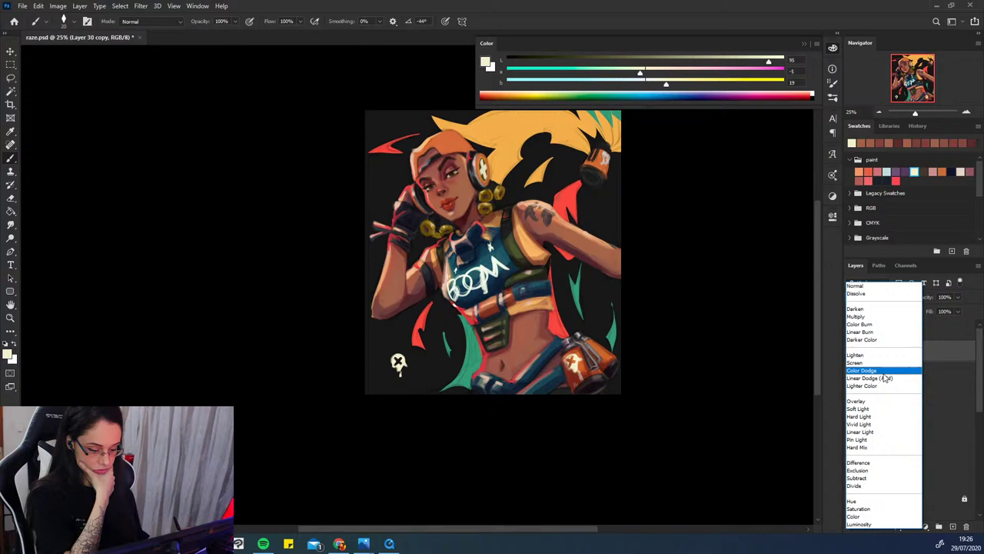
click(884, 388)
click(958, 311)
click(940, 323)
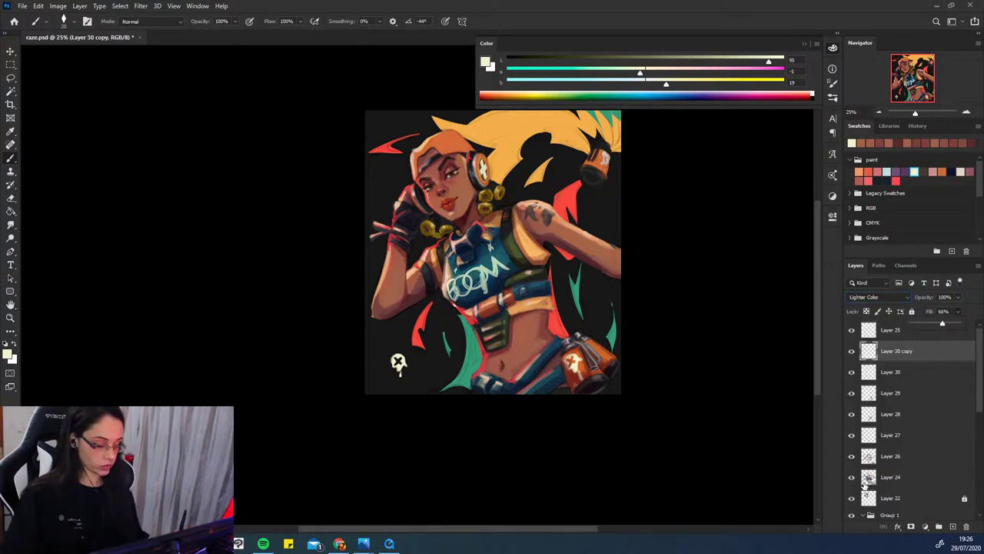
- Select Layer 30 and check the whole painting mirrored horizontally, at 12.5% and 25% zoom
click(903, 372)
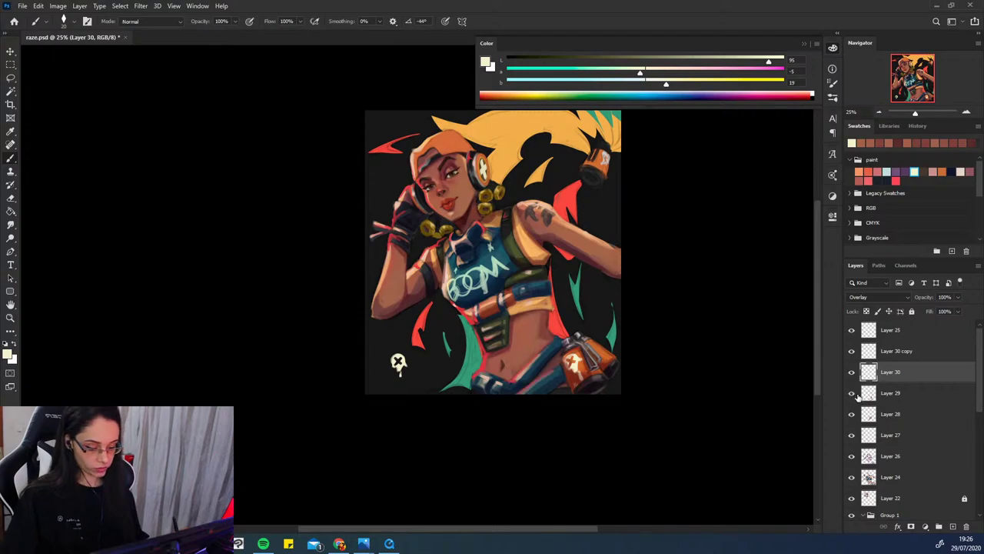
click(880, 112)
key(ctrl+shift+h)
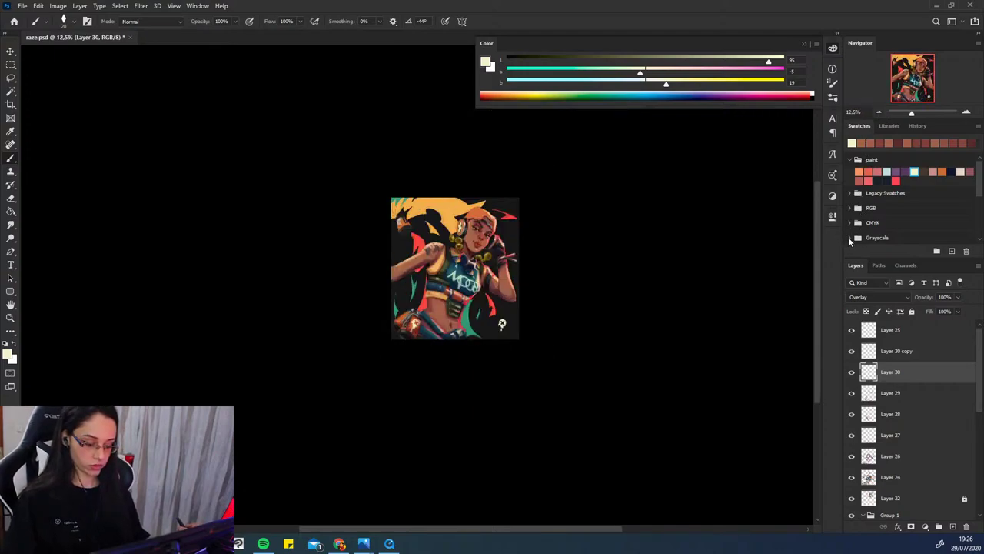
key(ctrl+shift+h)
key(ctrl+plus)
key(ctrl+plus)
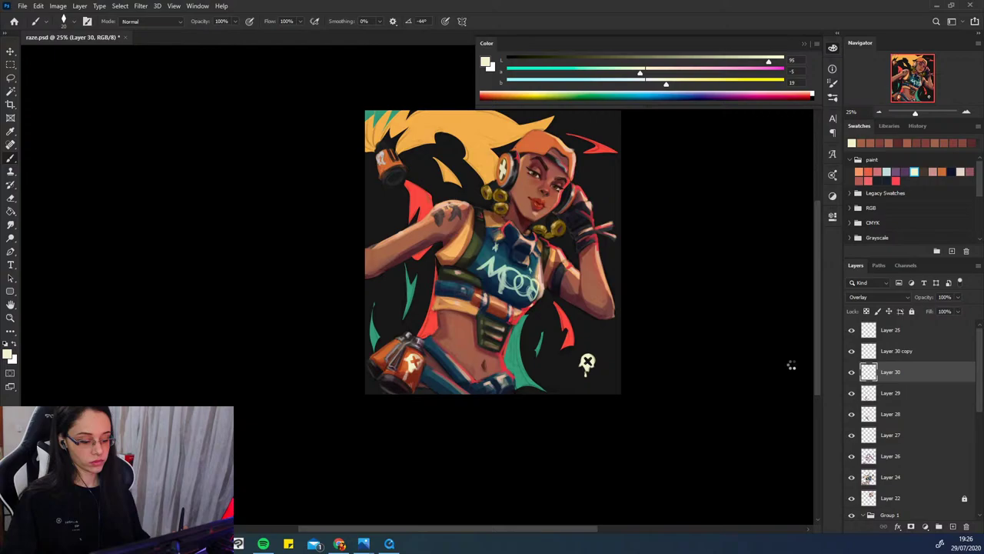
- Flip the painting back to its original orientation and select Layer 30 copy with the Eraser active
key(ctrl+shift+h)
key(e)
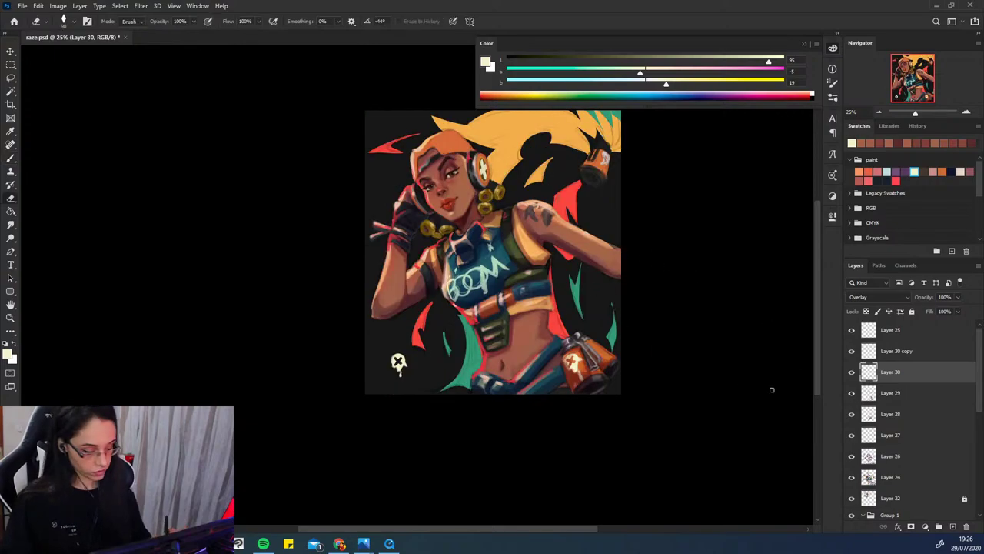
click(898, 392)
key(alt+bracketright)
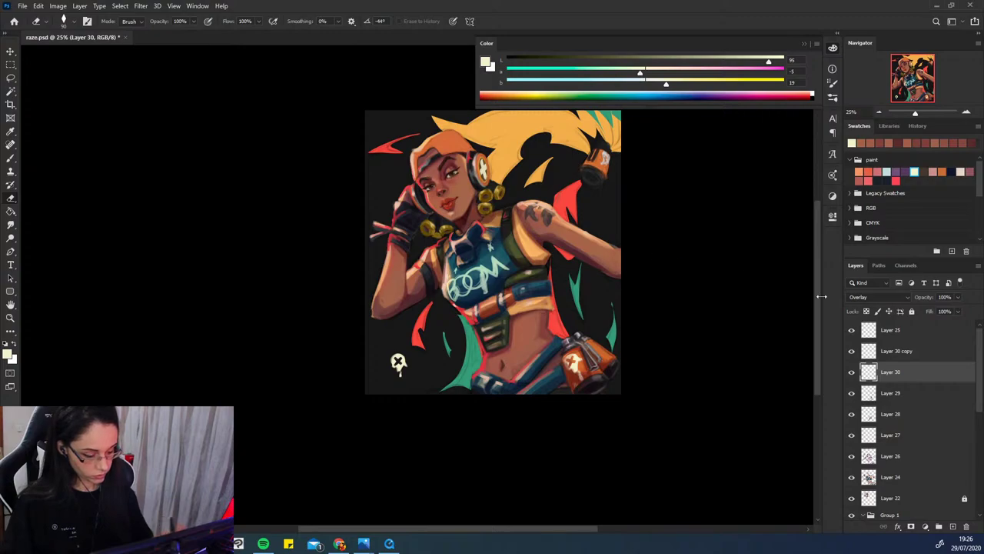
key(alt+bracketright)
click(851, 351)
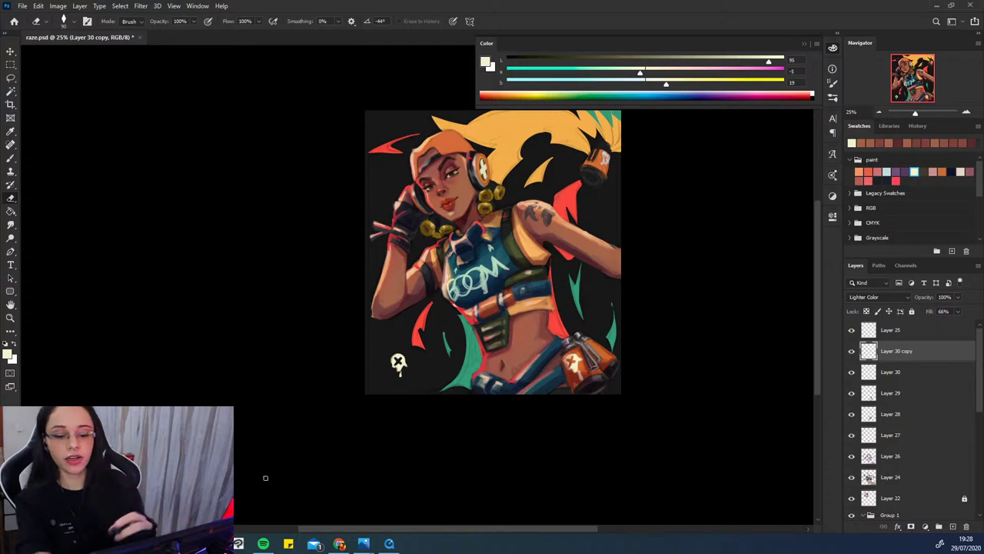
- Look through the Preferences pages, including General, Plug-Ins, Transparency & Gamut and Performance, and close the dialog without changing anything
click(23, 5)
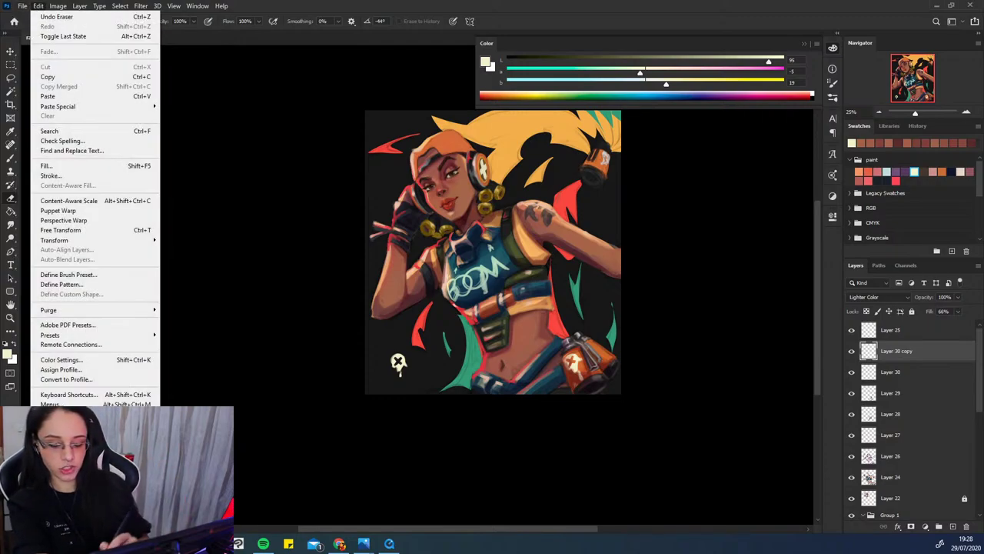
mouse_move(69, 415)
click(209, 231)
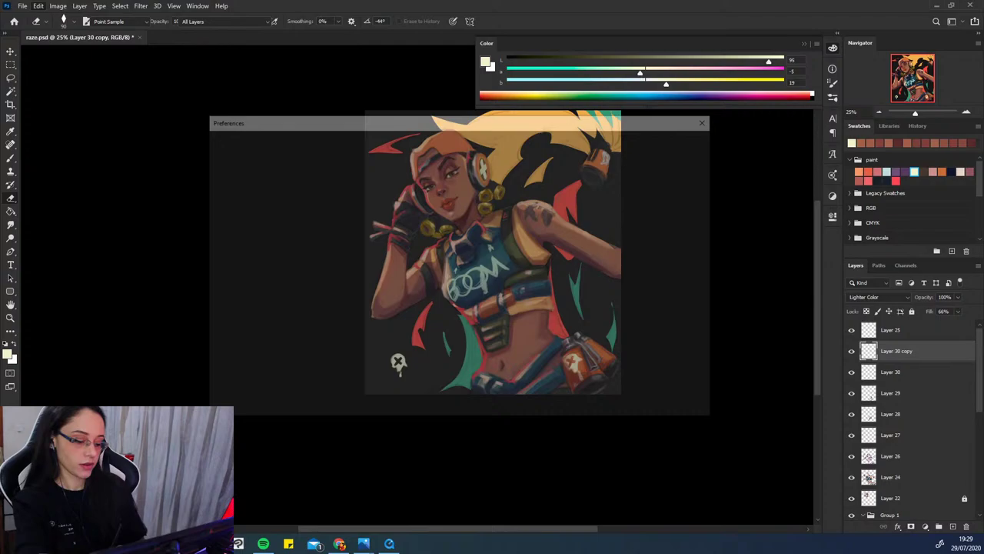
click(229, 150)
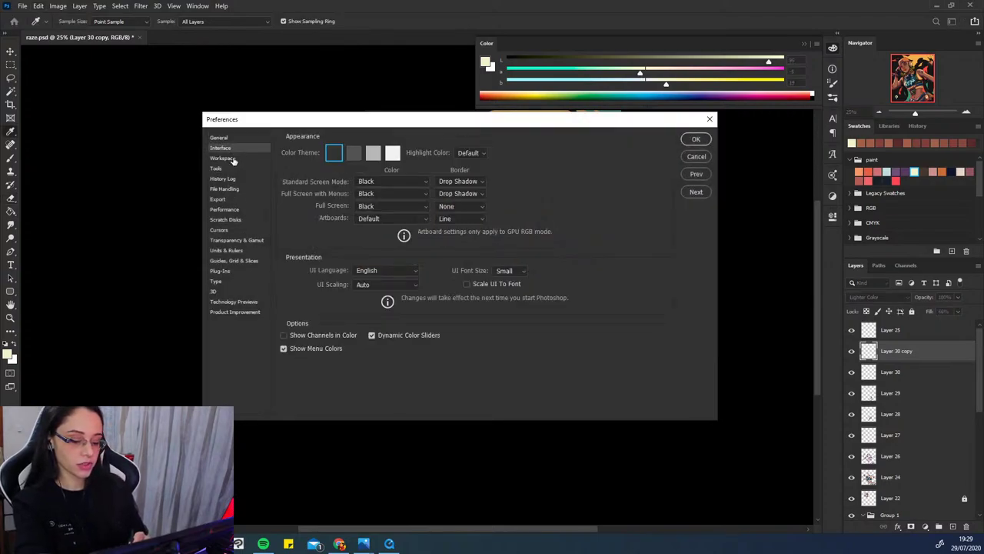
click(231, 158)
click(227, 179)
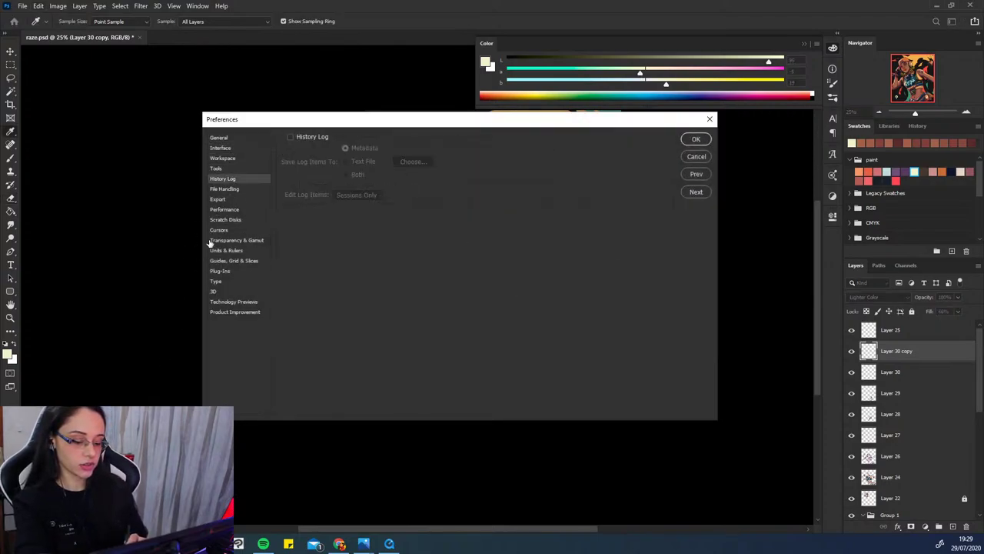
click(228, 138)
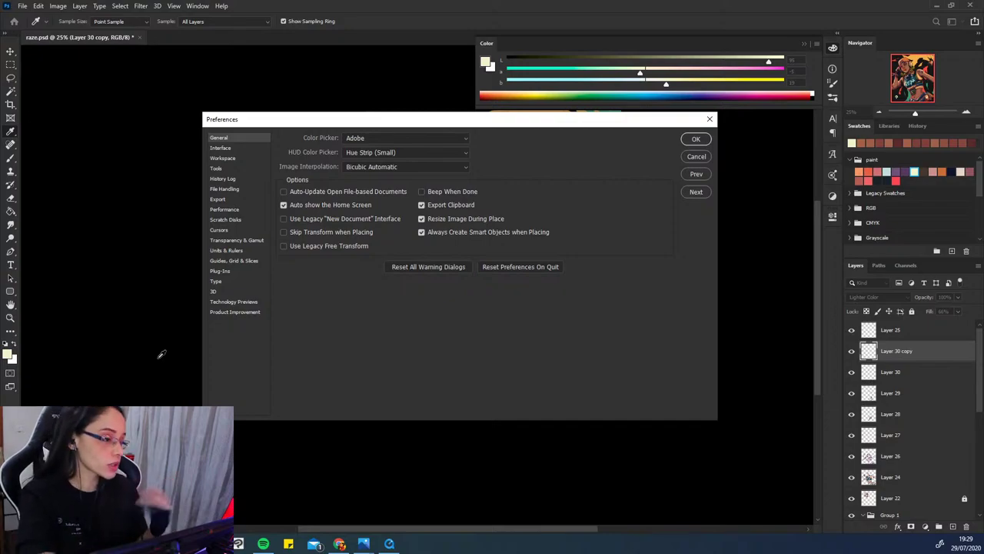
click(223, 271)
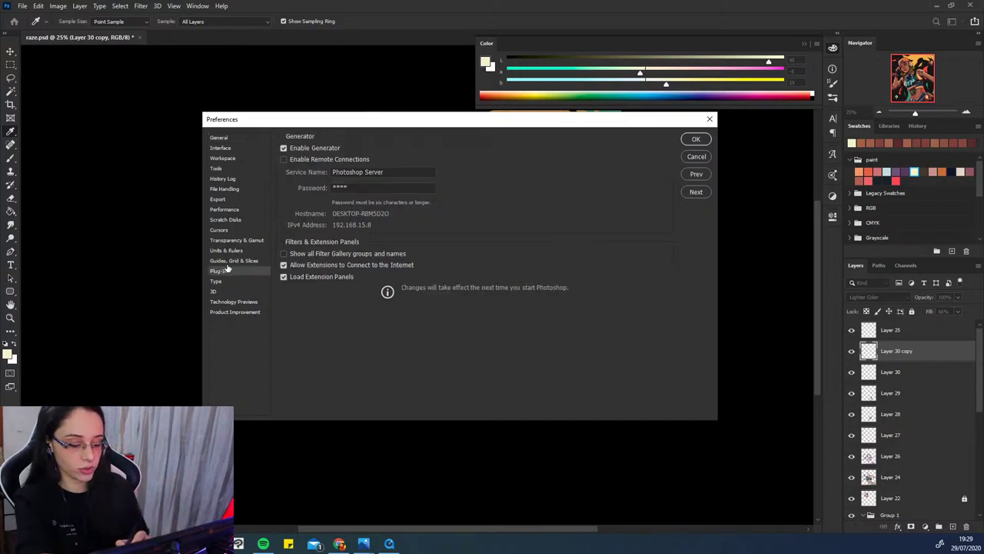
click(230, 261)
click(249, 240)
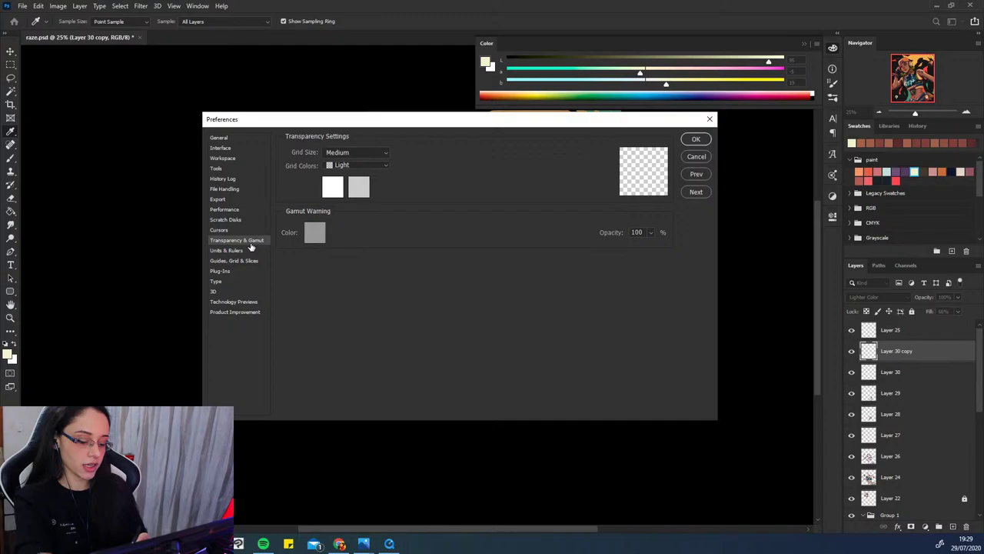
click(236, 230)
click(234, 220)
click(227, 210)
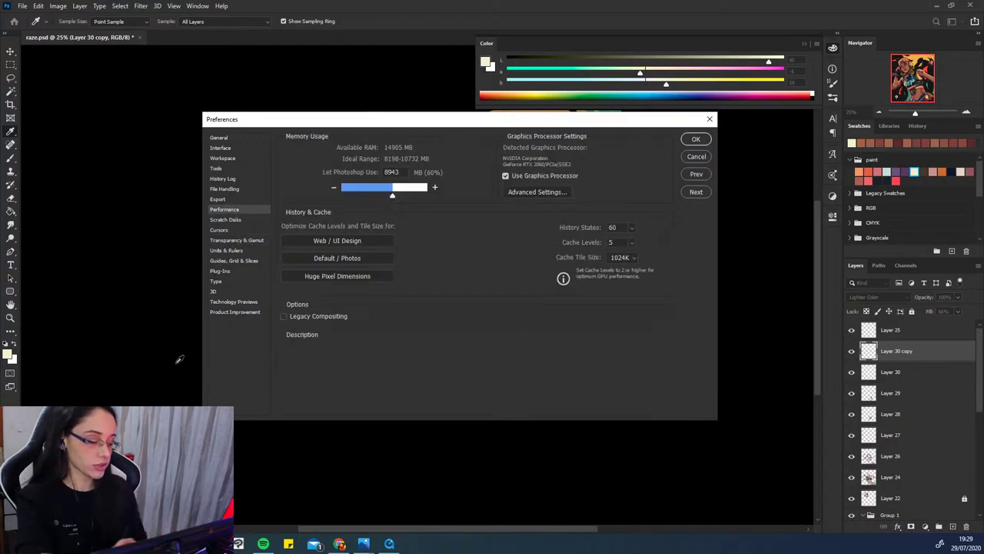
click(710, 119)
key(e)
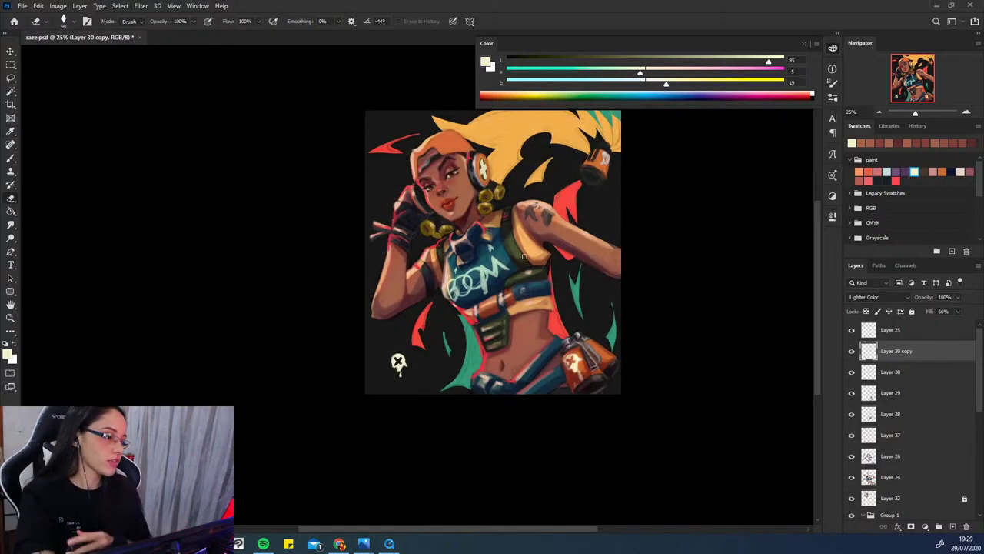
- Examine the painting at 25% and 33.33% zoom
click(966, 112)
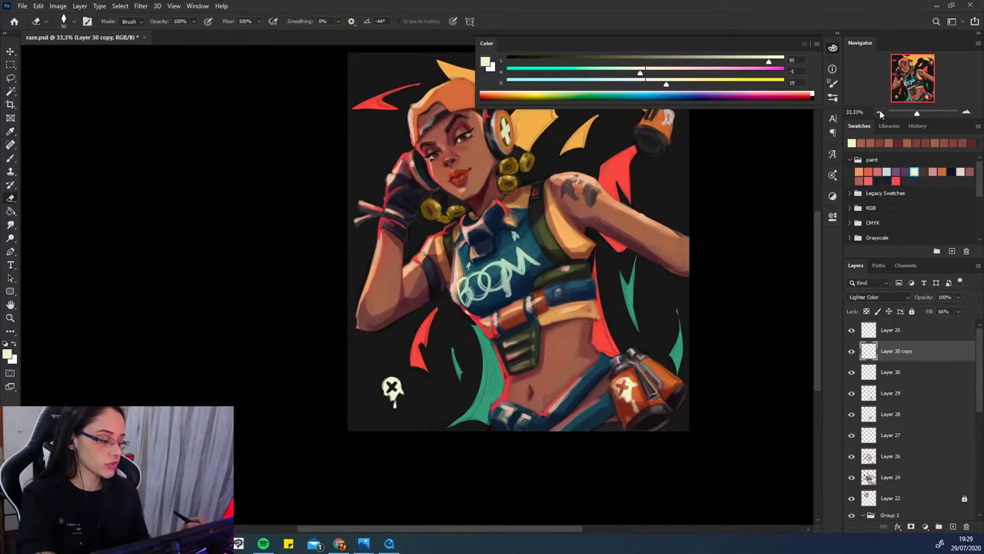
click(966, 114)
drag(920, 93, 921, 88)
click(881, 113)
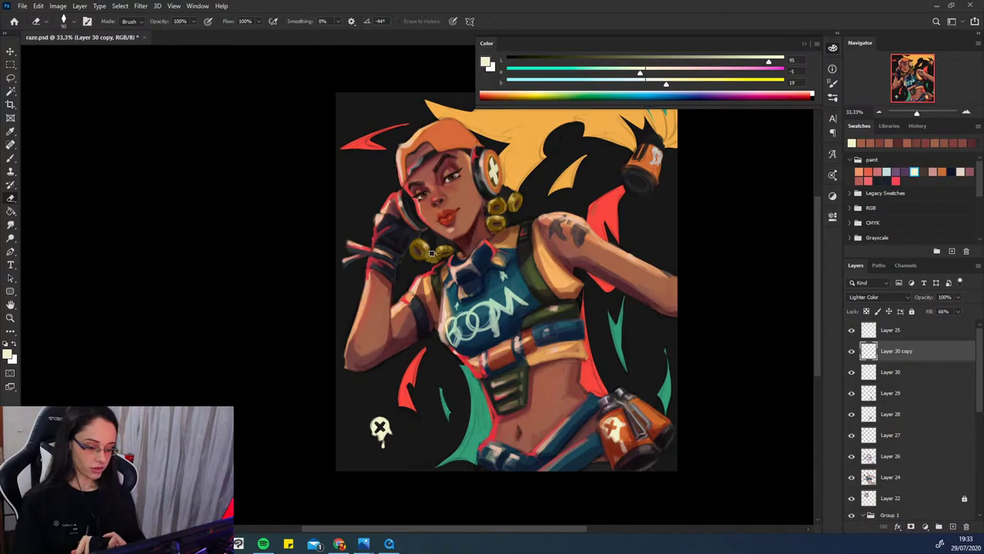
click(878, 112)
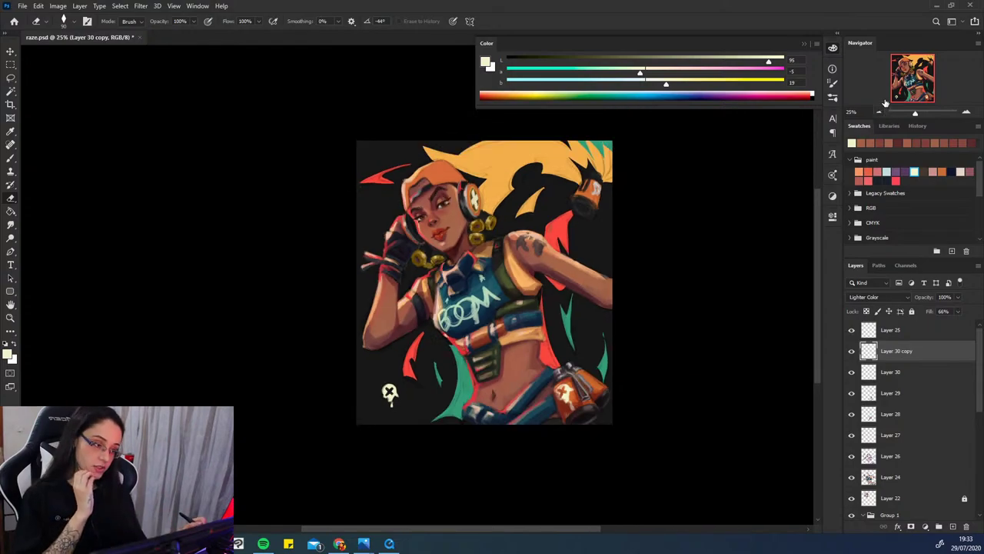
click(966, 112)
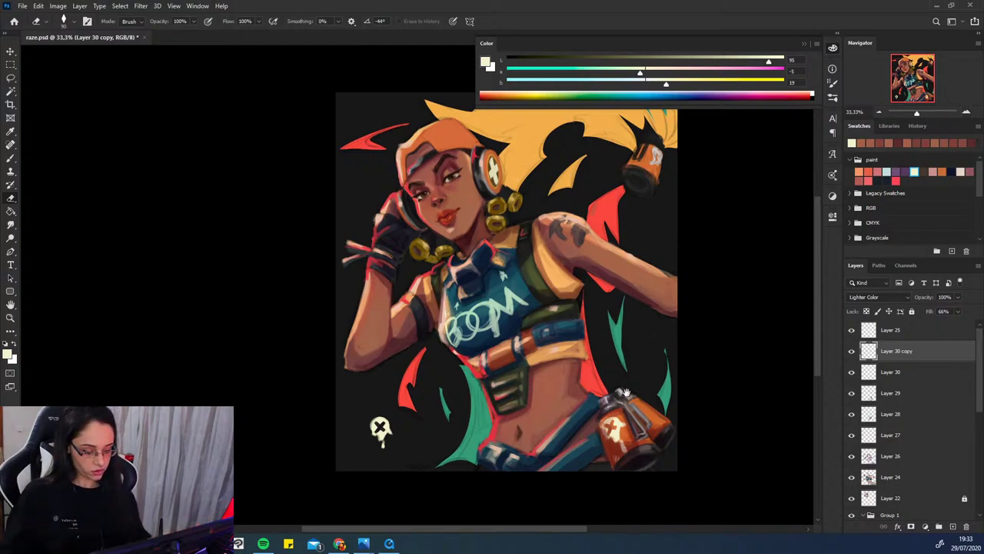
drag(626, 393, 602, 391)
- Compare the lettering and clothing with Layer 30 copy, Layer 30 and Layer 29 each hidden and shown
click(851, 351)
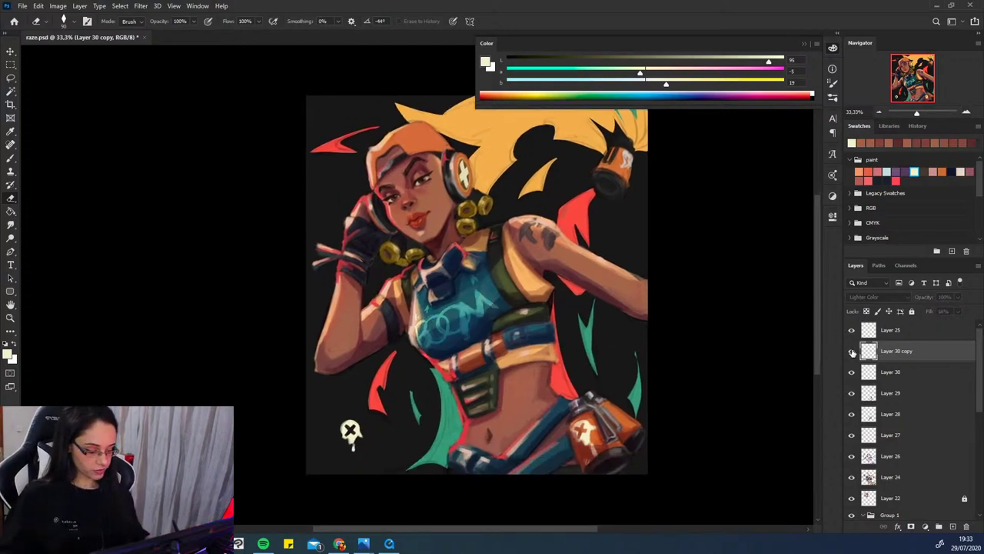
click(851, 352)
click(851, 372)
click(851, 372)
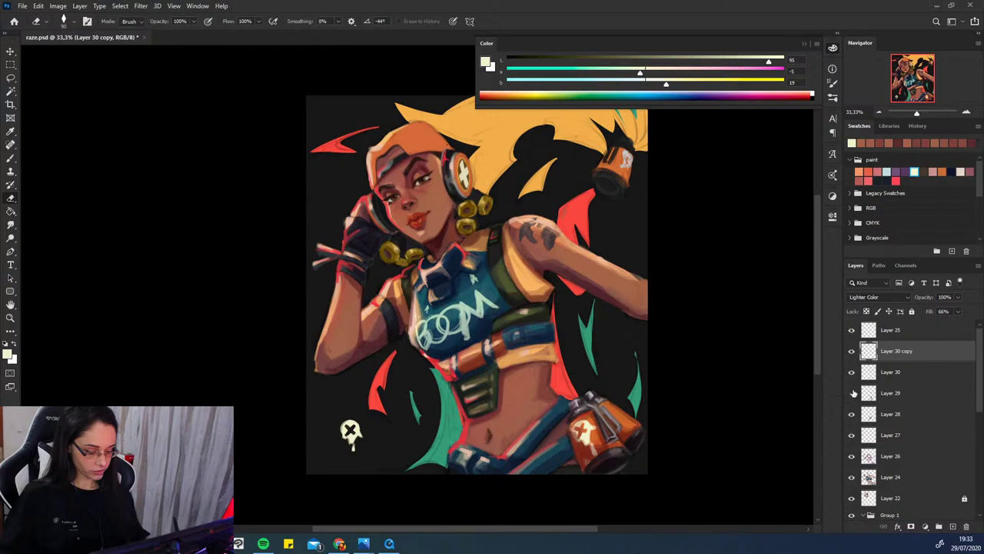
click(851, 393)
click(851, 393)
click(852, 393)
- On Layer 29, touch up the top's light orange hem where it meets the green panel, using colours sampled from both
click(915, 393)
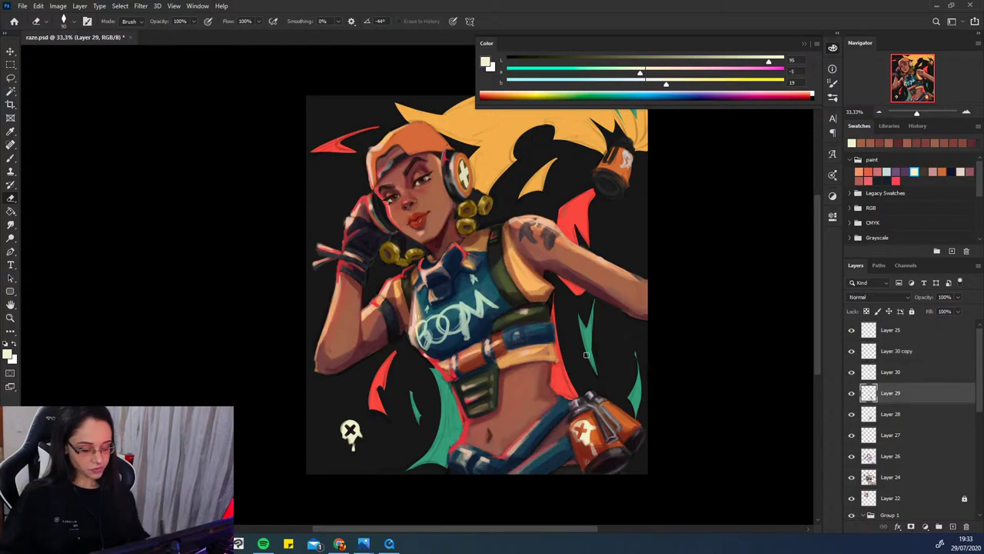
click(504, 365)
key(Return)
key(b)
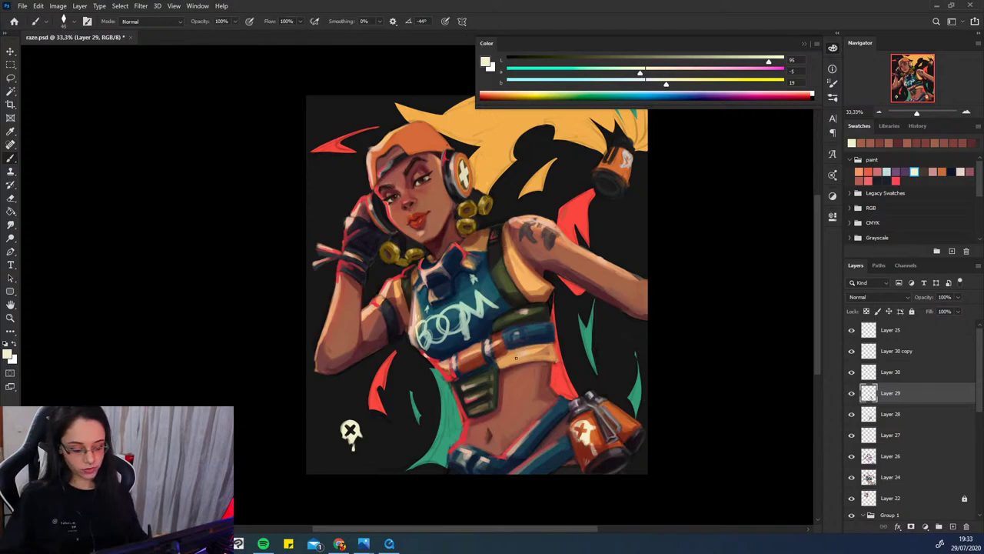
alt+click(507, 361)
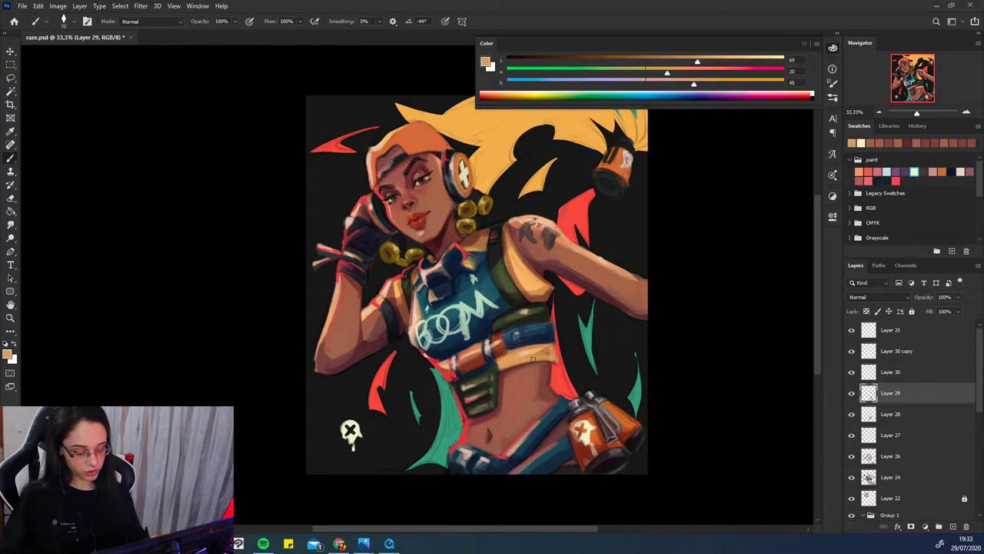
alt+click(496, 366)
alt+click(498, 367)
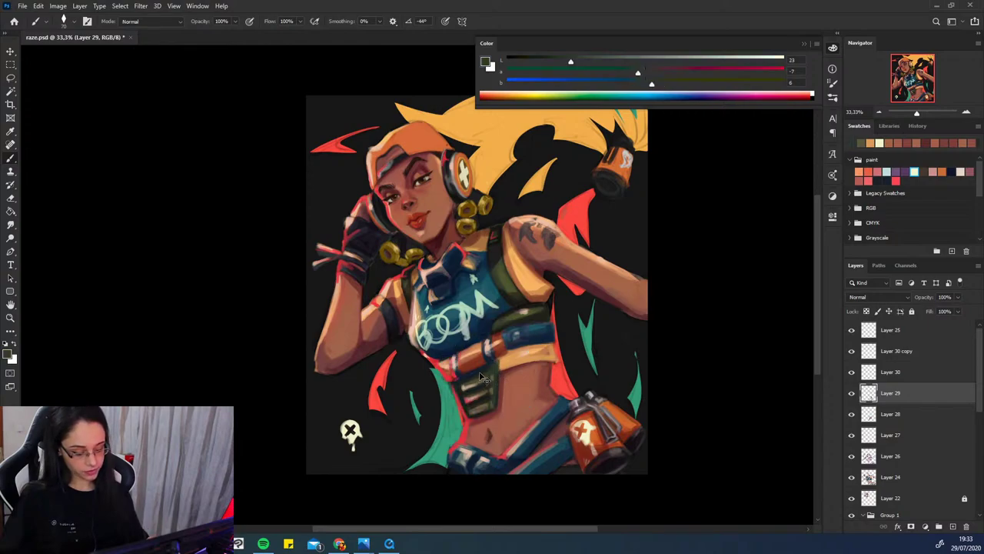
- Repaint the orange section of the belt below the lettering with sampled browns and a brighter orange
alt+click(484, 368)
alt+click(477, 358)
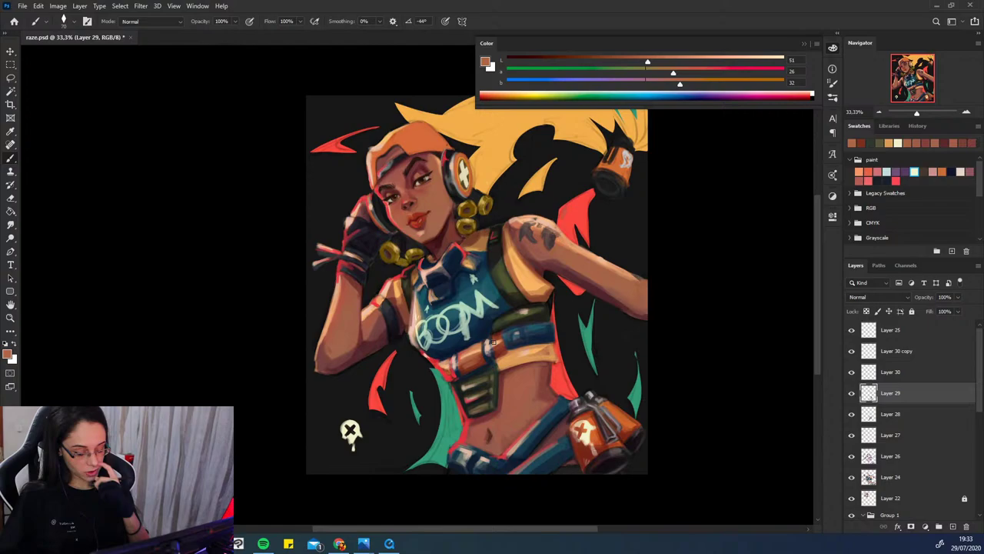
alt+click(485, 350)
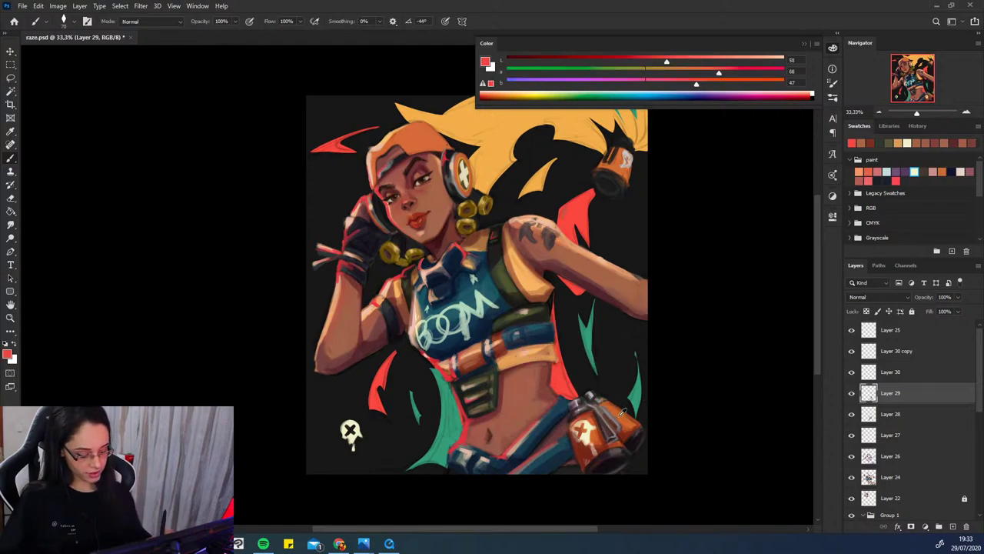
alt+click(475, 355)
drag(475, 356, 459, 373)
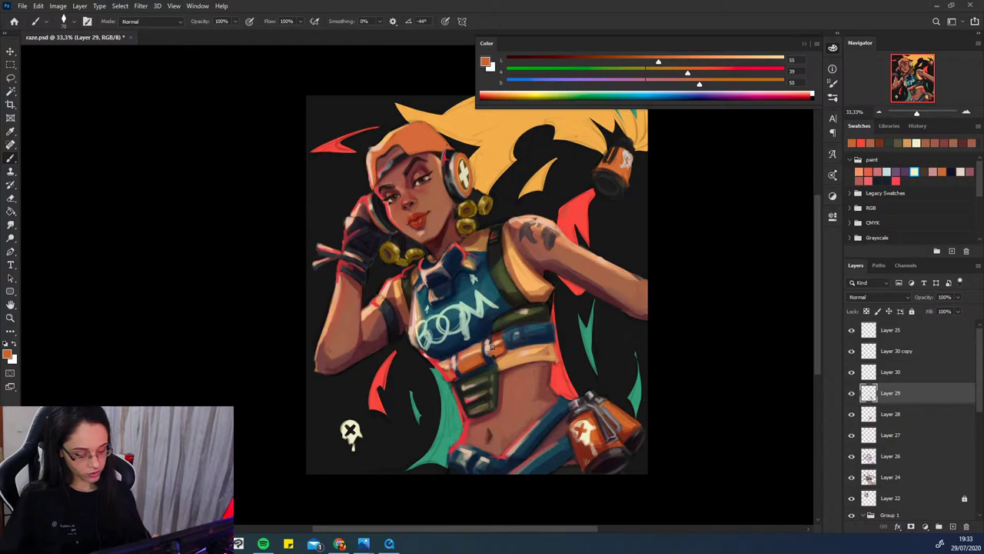
alt+click(466, 357)
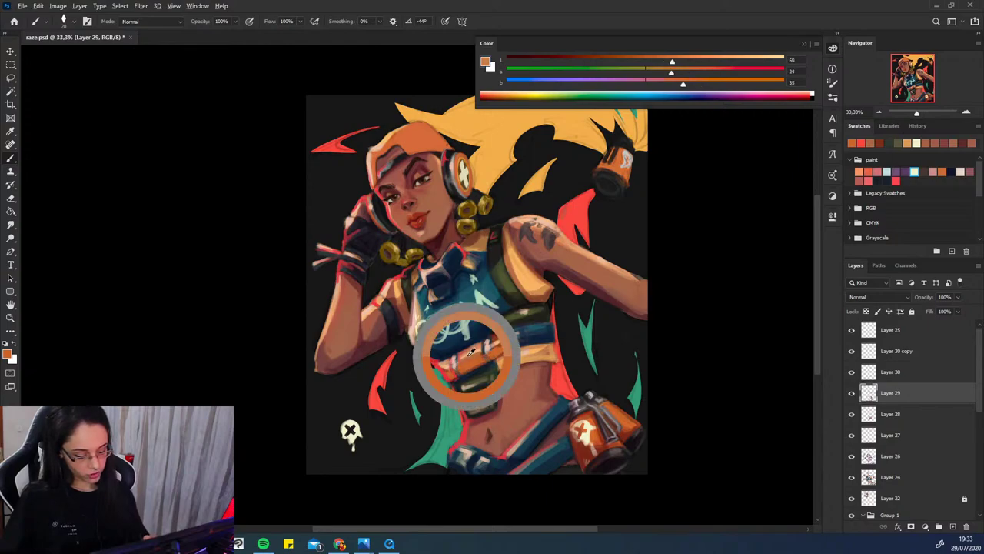
- Paint over the dark strap crossing the orange belt section with oranges sampled around it
alt+click(500, 339)
mouse_move(488, 355)
mouse_down()
mouse_move(466, 359)
mouse_move(500, 335)
mouse_move(453, 372)
mouse_move(498, 360)
mouse_up()
alt+click(493, 351)
alt+click(493, 358)
alt+click(502, 347)
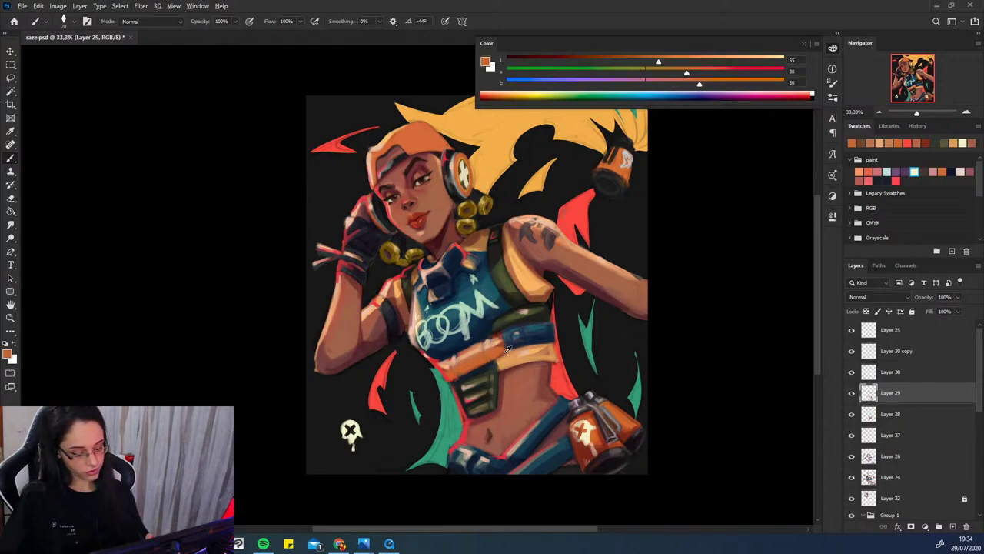
alt+click(504, 350)
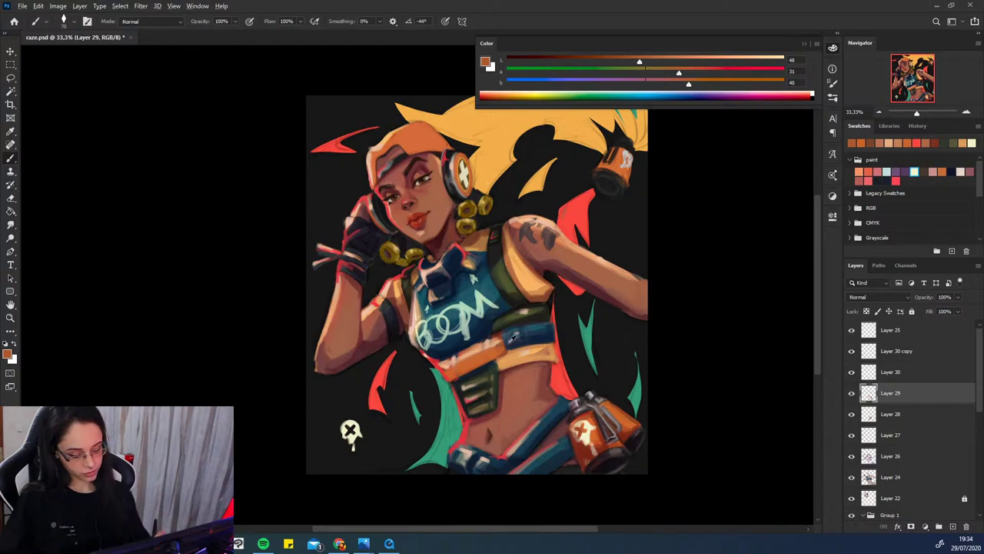
- Clean up the orange belt section's ends and try strokes of a lighter orange with lightness 63, undoing unwanted ones
alt+click(506, 338)
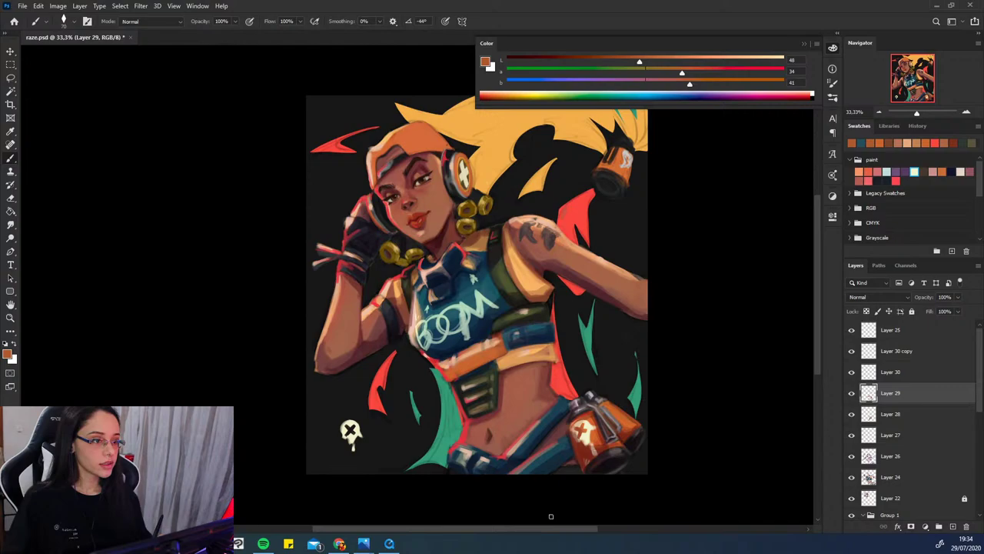
mouse_move(453, 361)
mouse_down()
mouse_move(484, 347)
mouse_move(454, 361)
mouse_move(460, 368)
mouse_move(444, 360)
mouse_up()
key(ctrl+z)
click(681, 60)
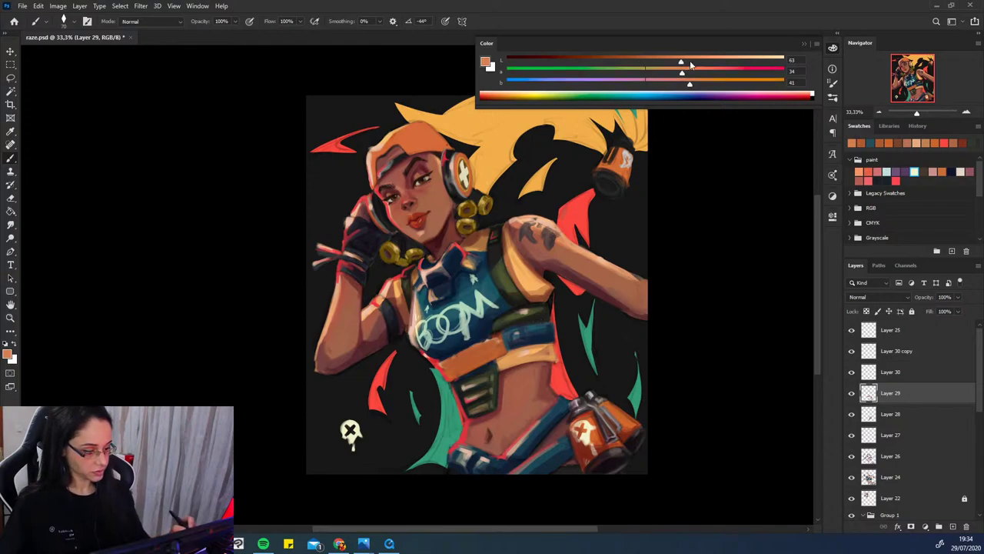
mouse_move(497, 339)
mouse_down()
mouse_move(448, 356)
mouse_move(456, 376)
mouse_move(496, 358)
mouse_move(467, 370)
mouse_up()
key(ctrl+z)
key(ctrl+z)
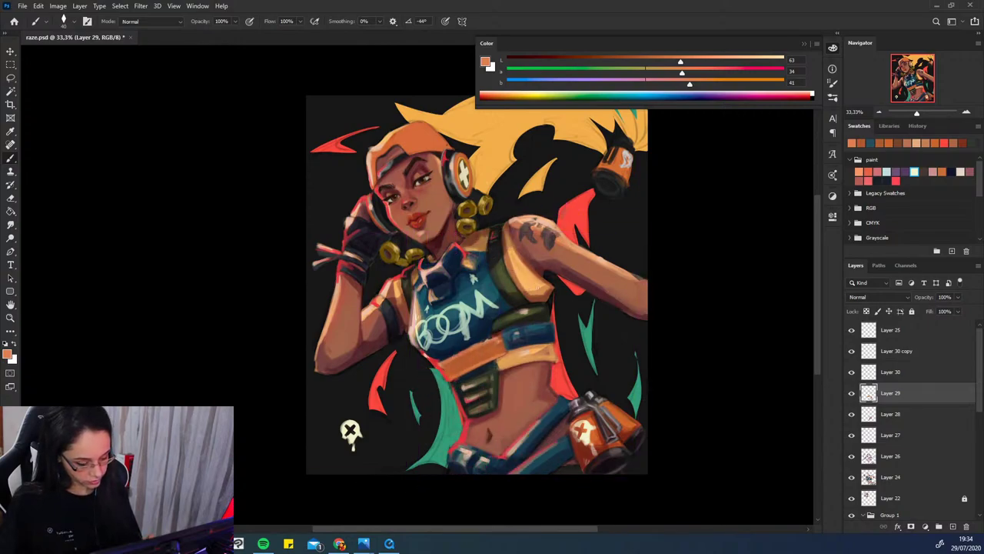
- Add redder accents to the orange belt section, using a sampled orange with a set to 50 and lightness 41
alt+click(487, 340)
drag(683, 72, 699, 73)
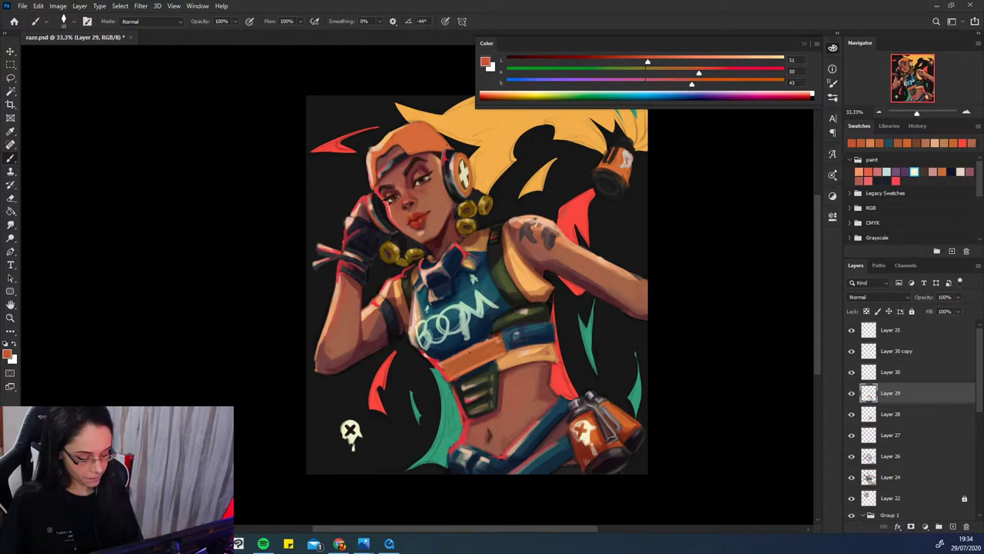
click(621, 58)
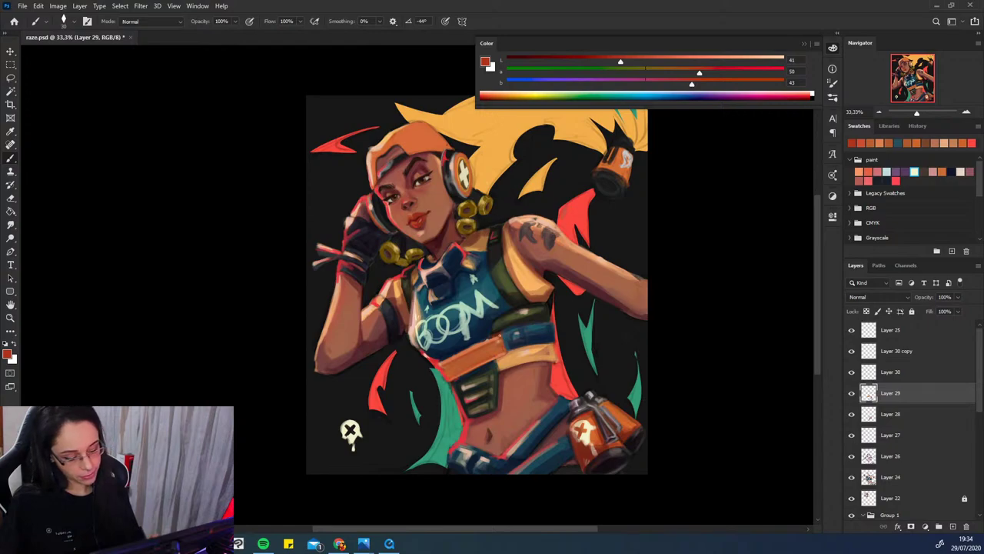
- Refine the lower edge of the blue belt section with sampled dark navy and check the painting mirrored at 25% zoom
alt+click(510, 338)
alt+click(522, 345)
drag(508, 351, 546, 343)
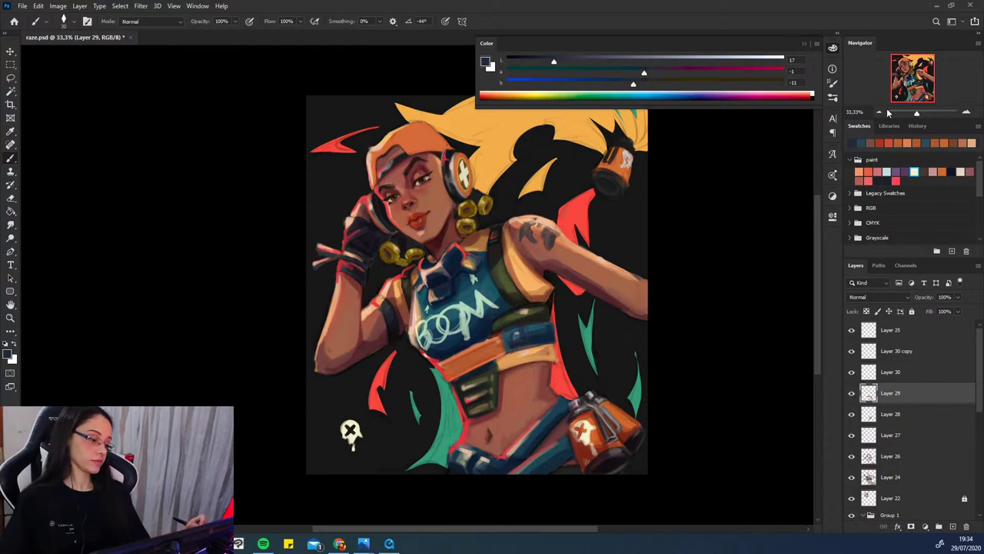
key(ctrl+minus)
key(ctrl+shift+h)
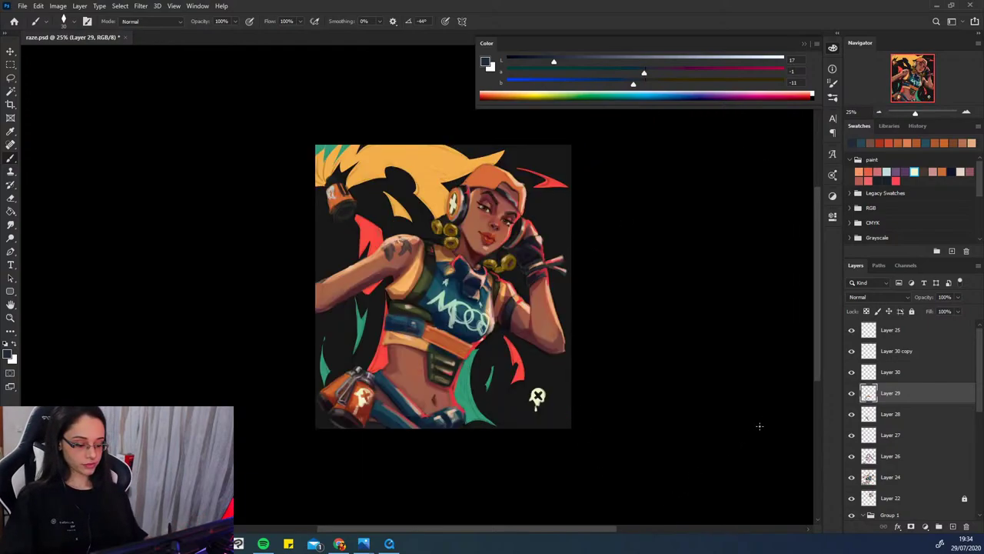
- Duplicate the skull decal layer, Layer 25, keep the copy hidden as a backup and leave the original layer selected
key(ctrl+shift+h)
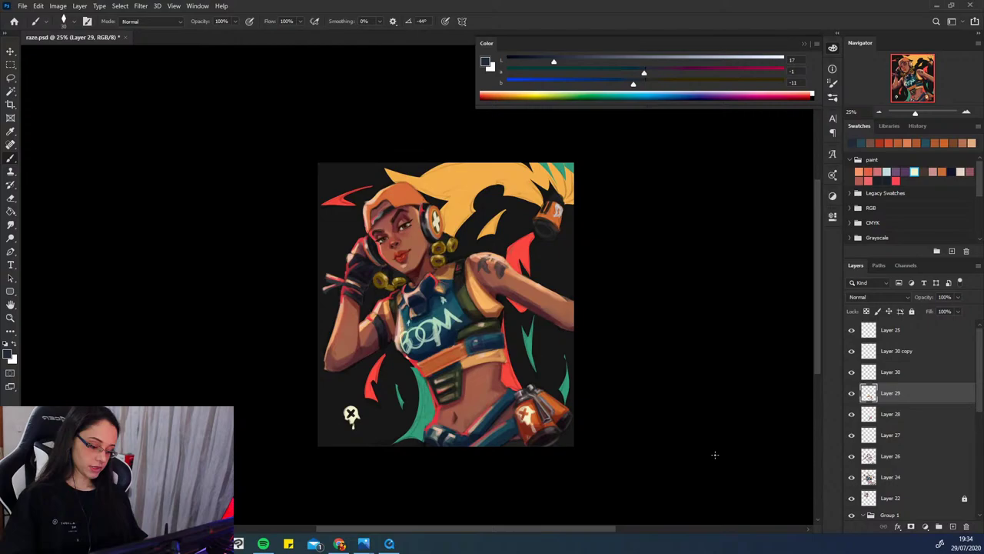
key(ctrl+plus)
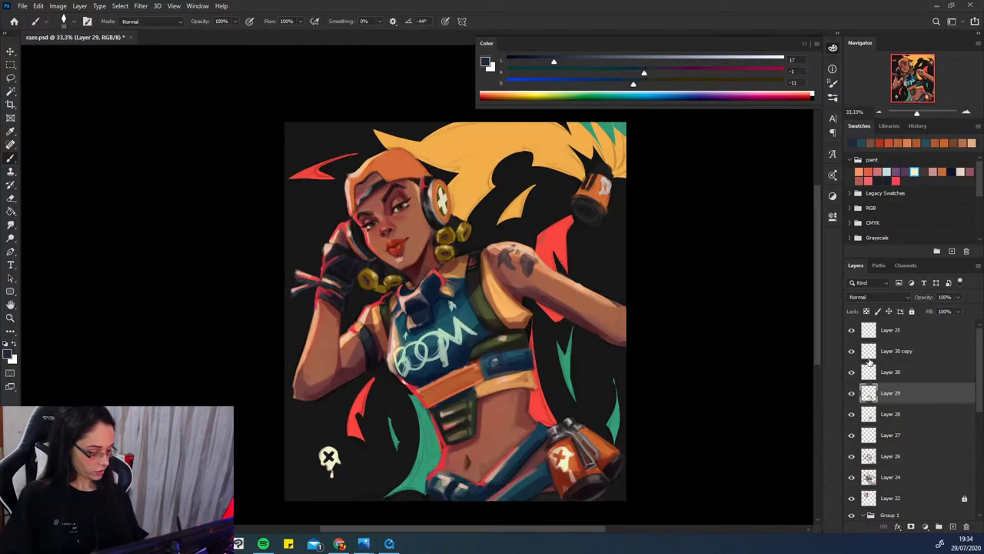
click(850, 353)
click(851, 331)
click(851, 332)
click(869, 331)
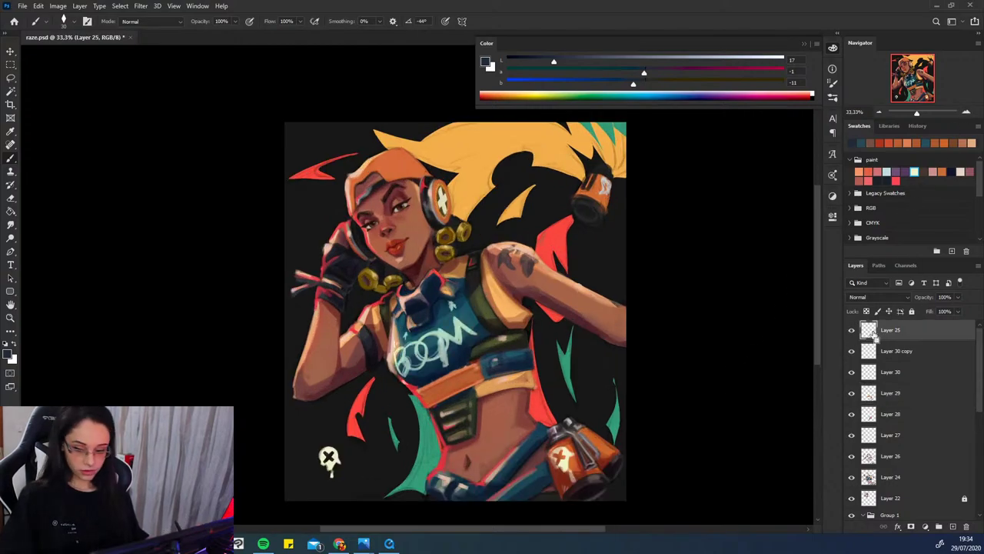
key(ctrl+j)
click(851, 352)
click(868, 352)
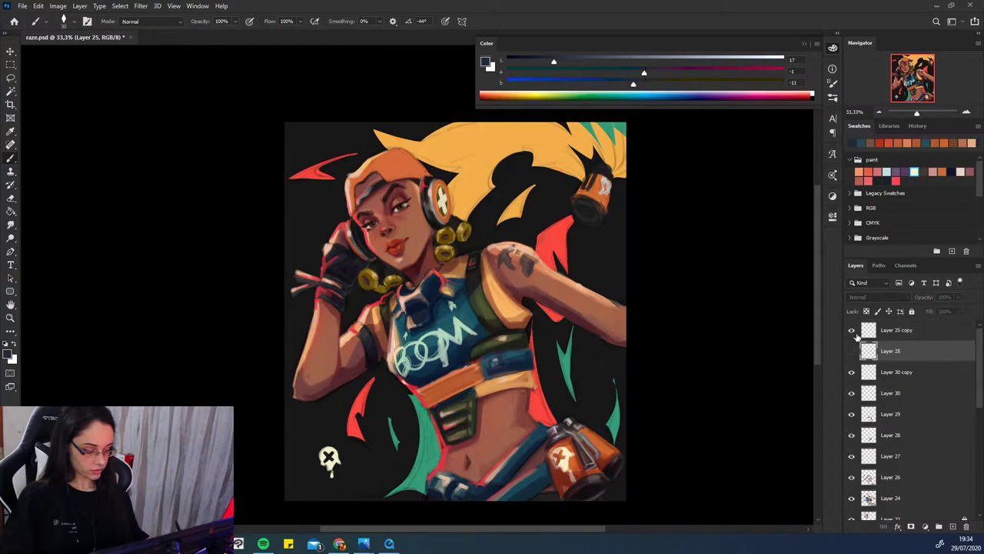
click(852, 330)
click(851, 351)
- Transform the skull decal to fit the rear orange canister at her hip, moving, rotating, scaling and warping it
key(ctrl+t)
drag(329, 457, 638, 401)
mouse_move(604, 429)
mouse_down()
mouse_move(596, 413)
mouse_move(598, 435)
mouse_move(622, 447)
mouse_move(615, 454)
mouse_move(632, 453)
mouse_move(605, 438)
mouse_up()
right_click(599, 437)
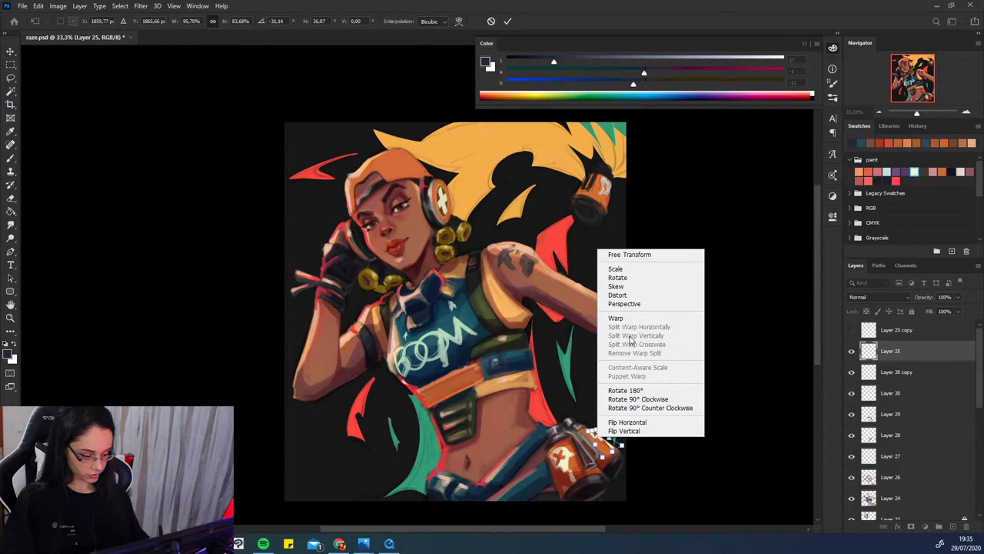
click(629, 323)
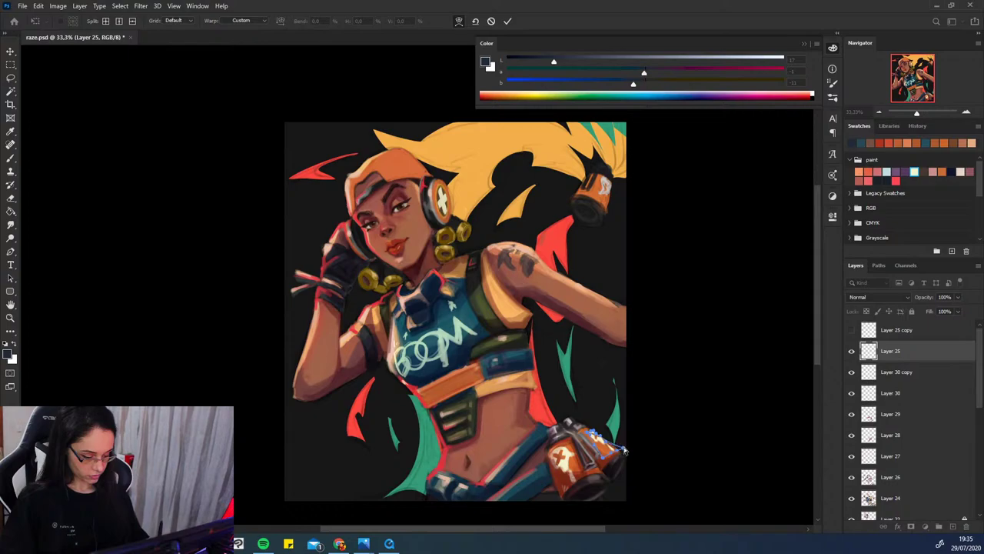
key(Return)
key(b)
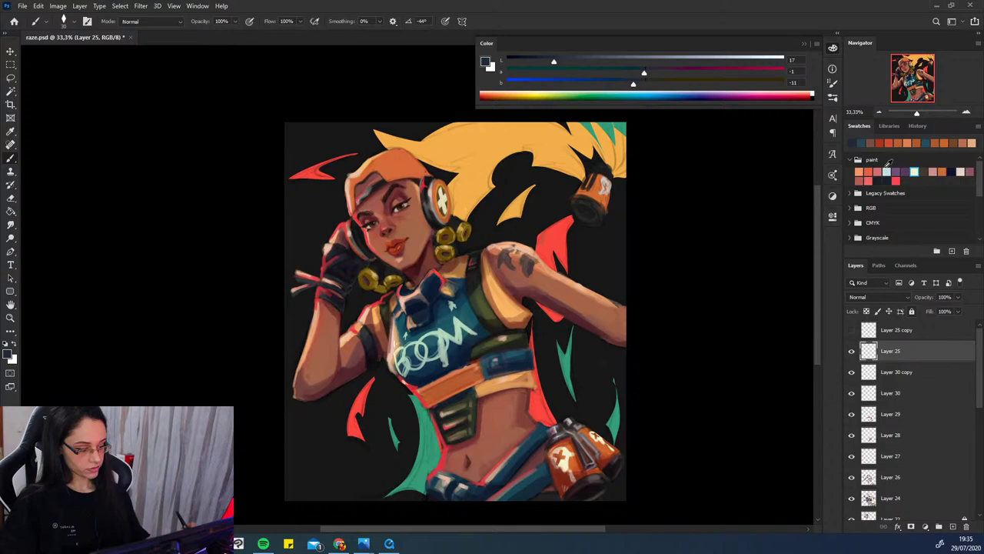
- Examine the painting mirrored and unmirrored at 25% and 16.67% zoom
key(ctrl+minus)
key(ctrl+shift+h)
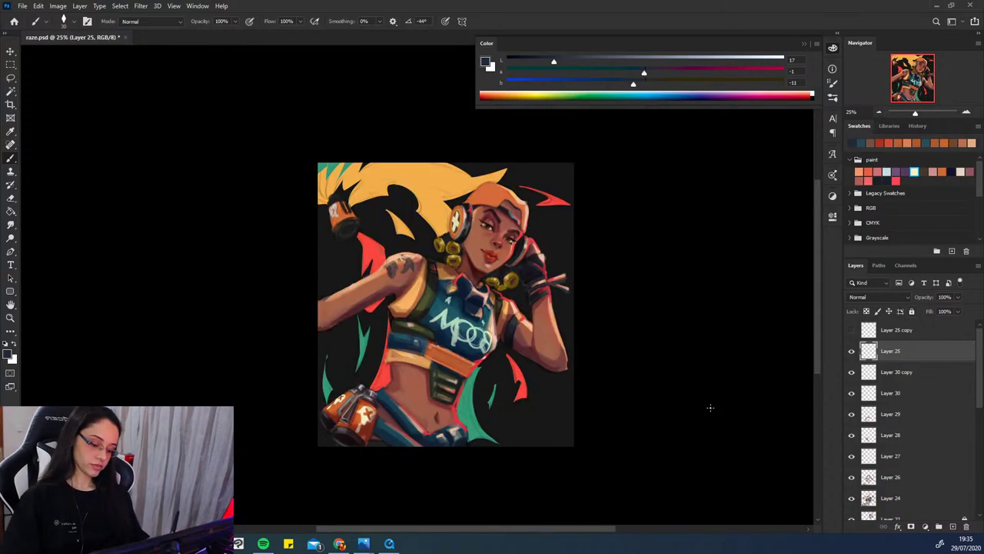
key(h)
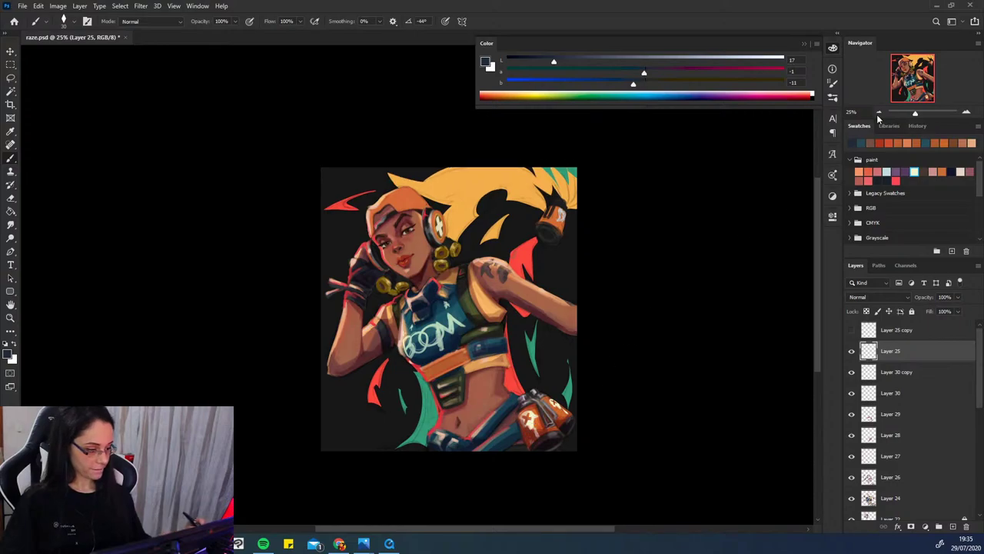
key(ctrl+minus)
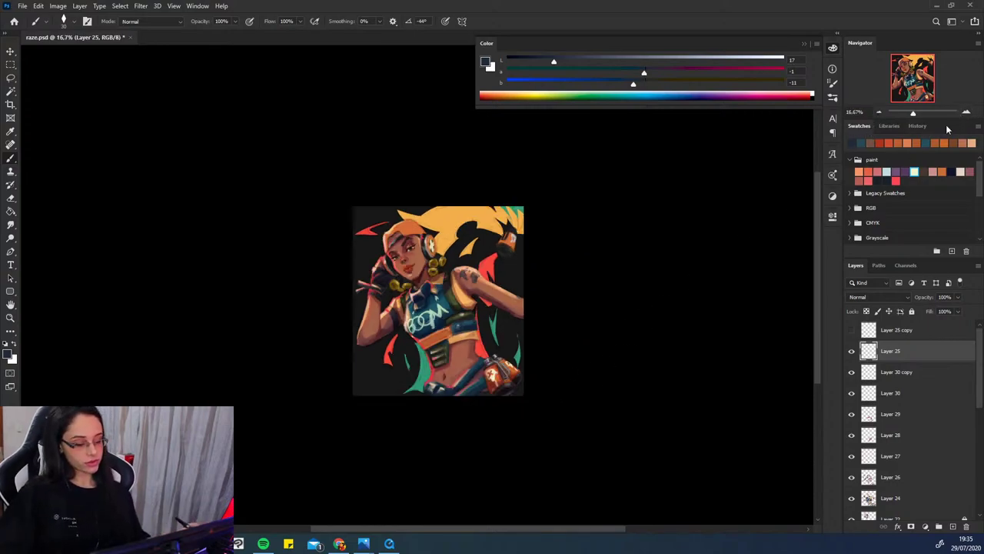
key(ctrl+plus)
key(h)
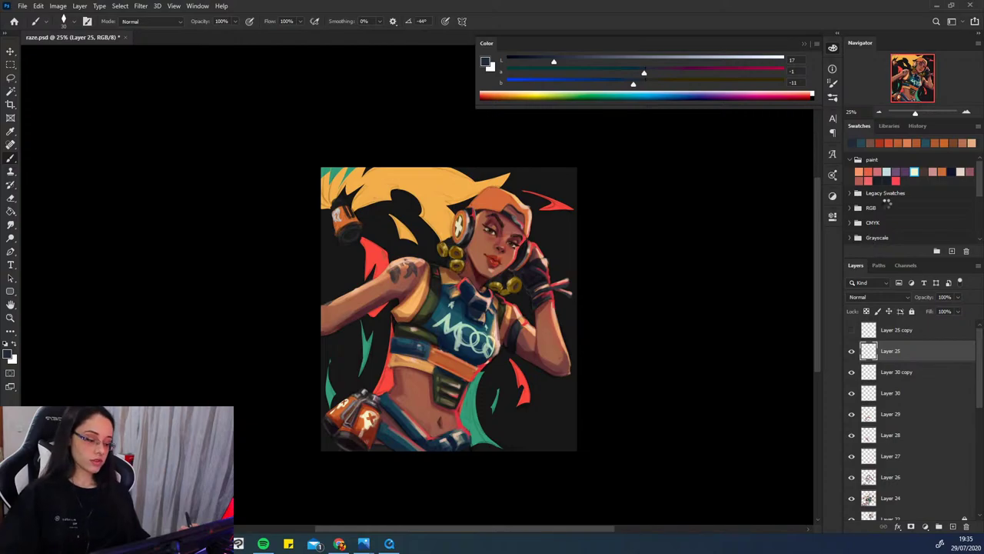
key(h)
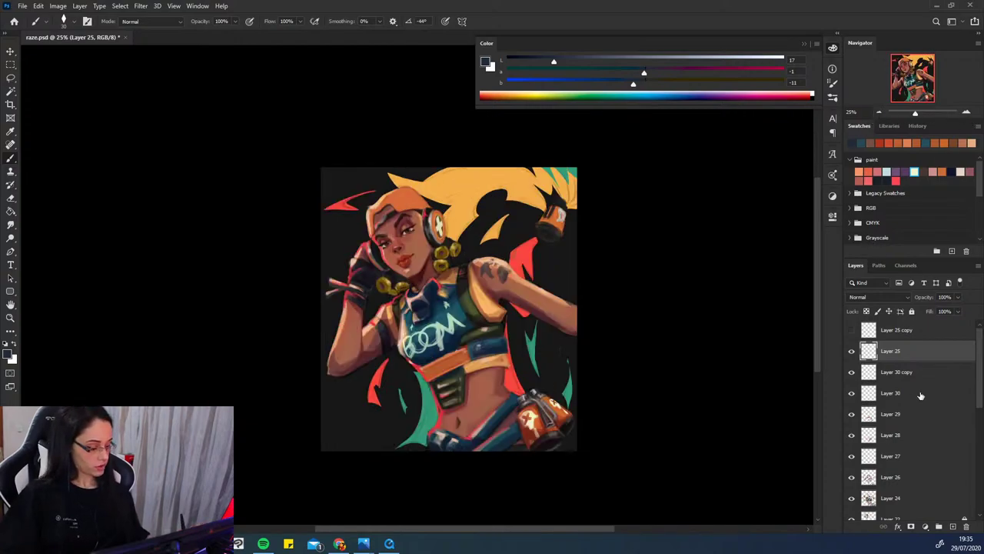
- On a new layer above Layer 25 copy, paint a flame-like pattern on the orange cap in red-orange with lightness 46, a 55, b 59
click(896, 330)
click(952, 526)
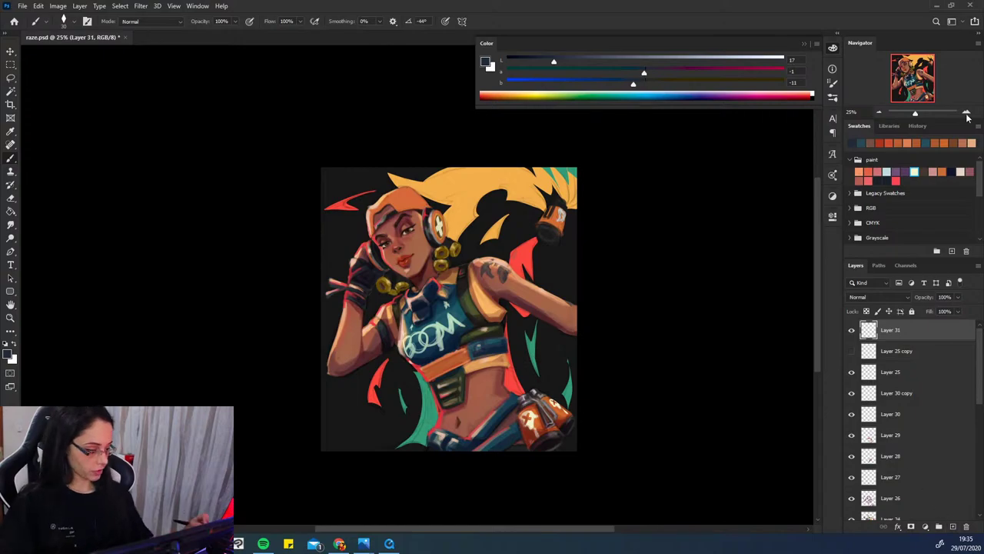
click(966, 113)
drag(556, 300, 565, 303)
alt+click(579, 457)
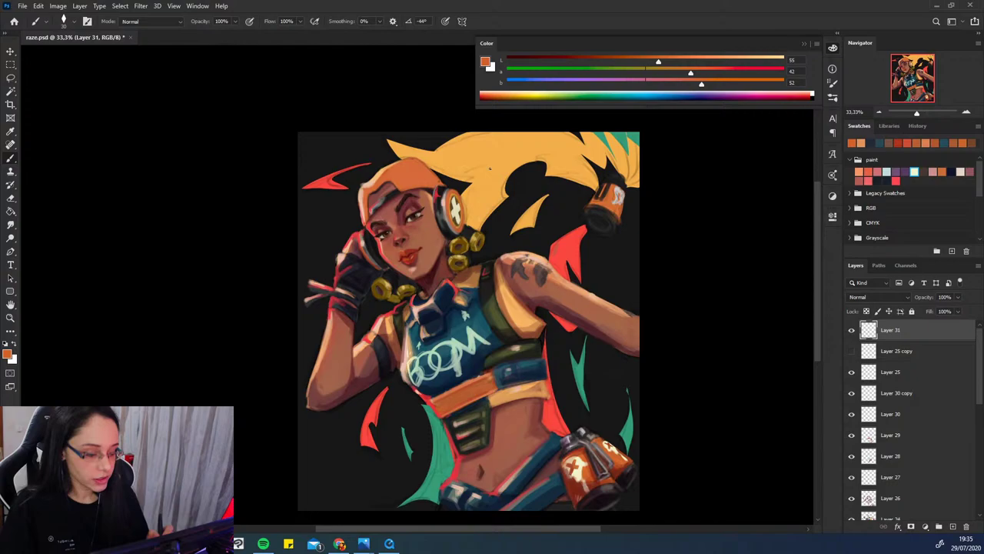
click(636, 61)
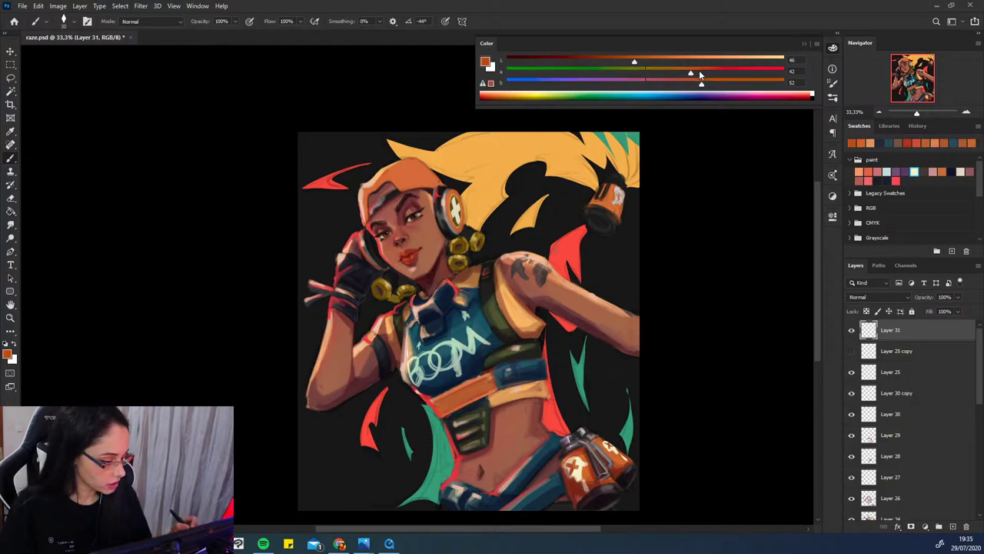
click(705, 73)
click(709, 84)
drag(708, 83, 710, 83)
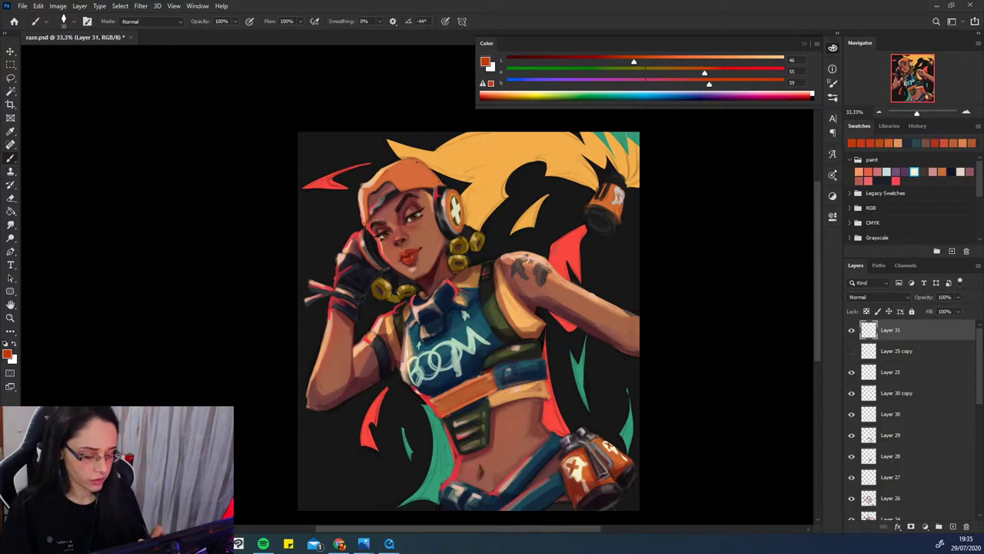
drag(406, 164, 400, 178)
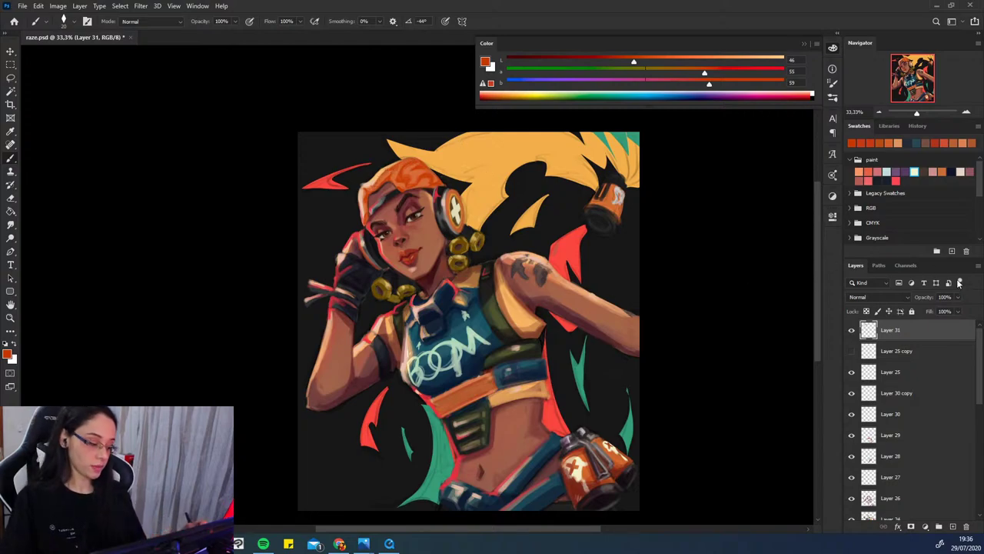
- Reduce the fill of the cap pattern layer to 76%
click(958, 310)
drag(960, 323, 947, 323)
click(409, 181)
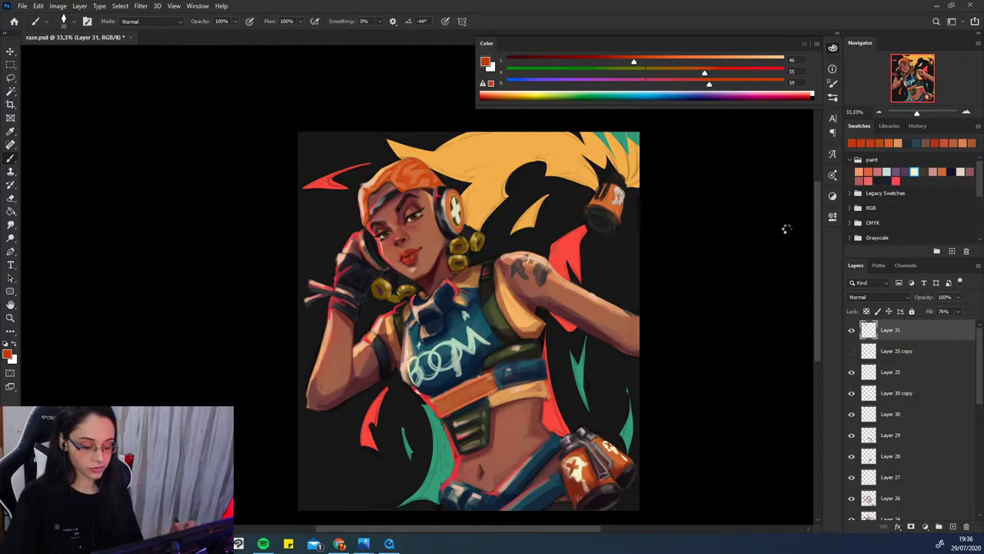
- Examine the painting with its cap pattern mirrored and unmirrored, at 8.33% and 25% zoom
key(ctrl+shift+h)
key(ctrl+minus)
key(ctrl+minus)
key(ctrl+minus)
click(880, 113)
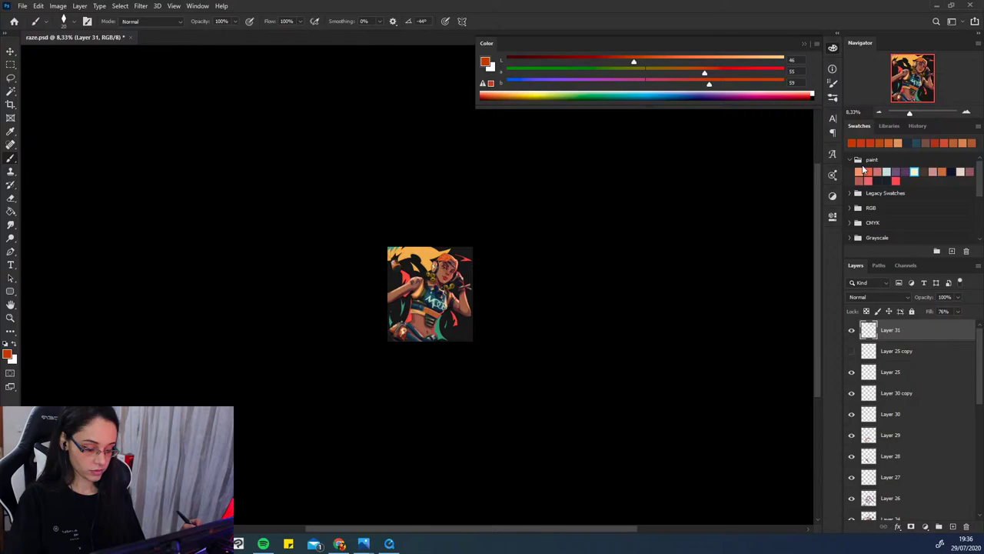
key(ctrl+shift+h)
click(965, 112)
click(965, 113)
click(965, 113)
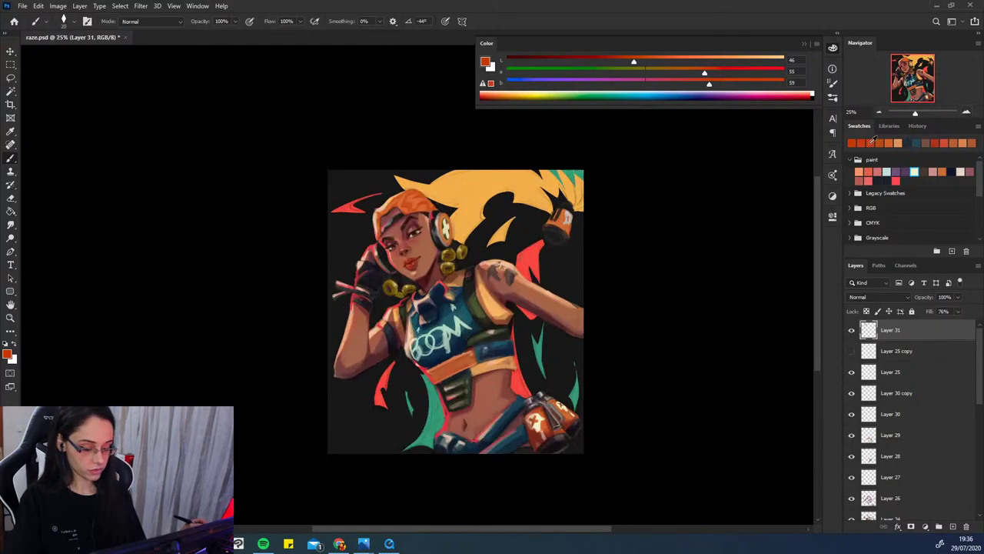
drag(511, 321, 508, 298)
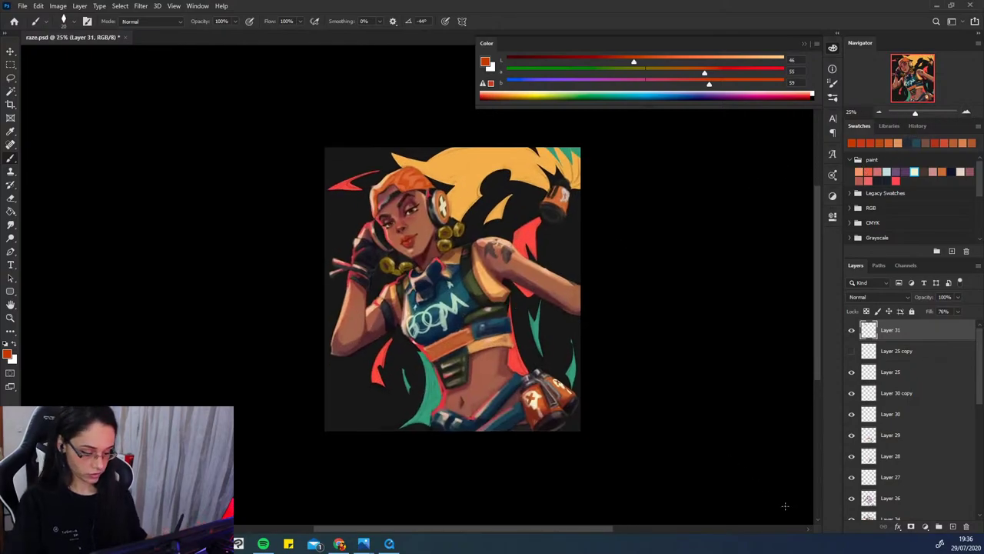
key(ctrl+shift+h)
key(ctrl+shift+h)
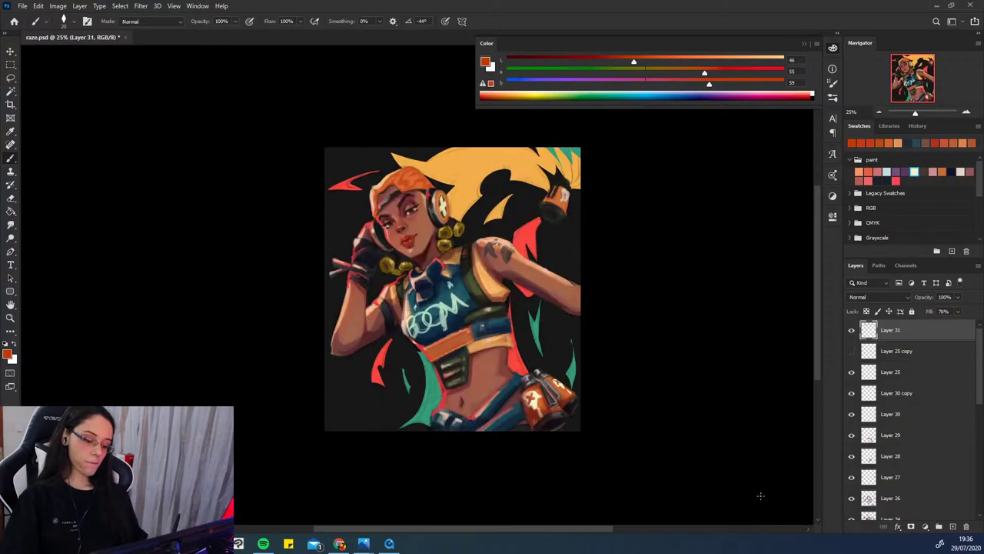
drag(593, 446, 589, 459)
- Paint dark strap lines across the orange belt section using sampled dark navy and a larger brush
alt+click(438, 333)
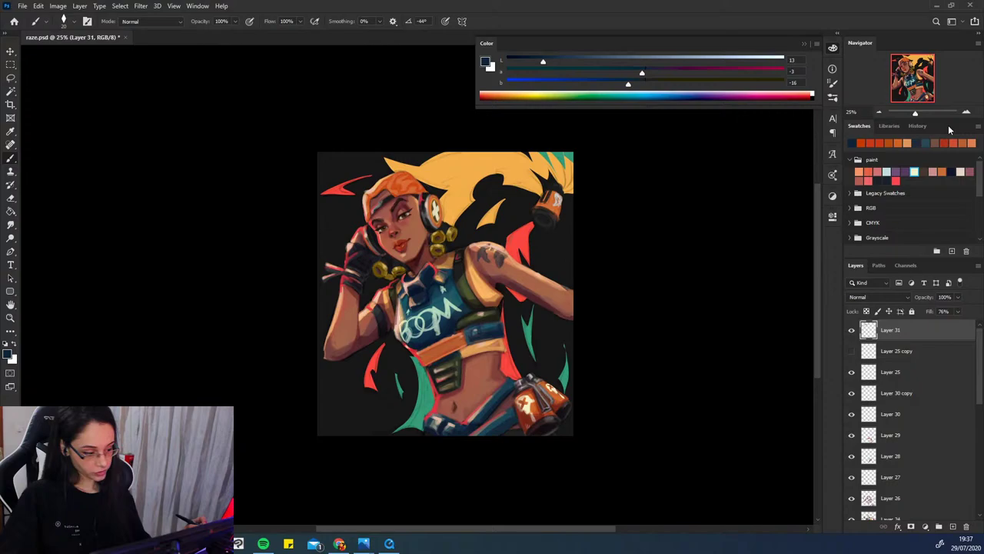
key(ctrl+plus)
alt+click(456, 353)
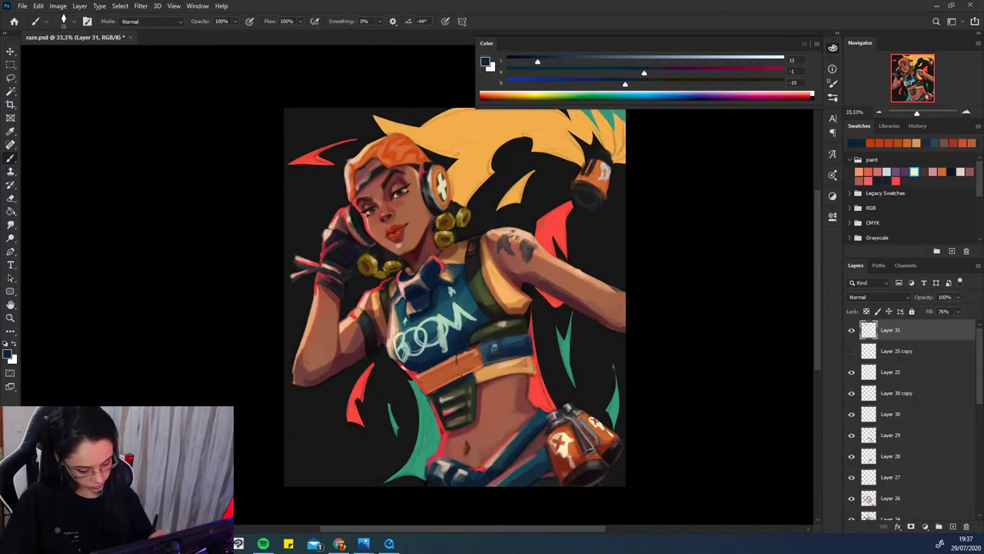
key(bracketright)
key(bracketright)
mouse_move(457, 363)
mouse_down()
mouse_move(462, 375)
mouse_move(456, 365)
mouse_move(459, 372)
mouse_move(427, 370)
mouse_move(433, 386)
mouse_up()
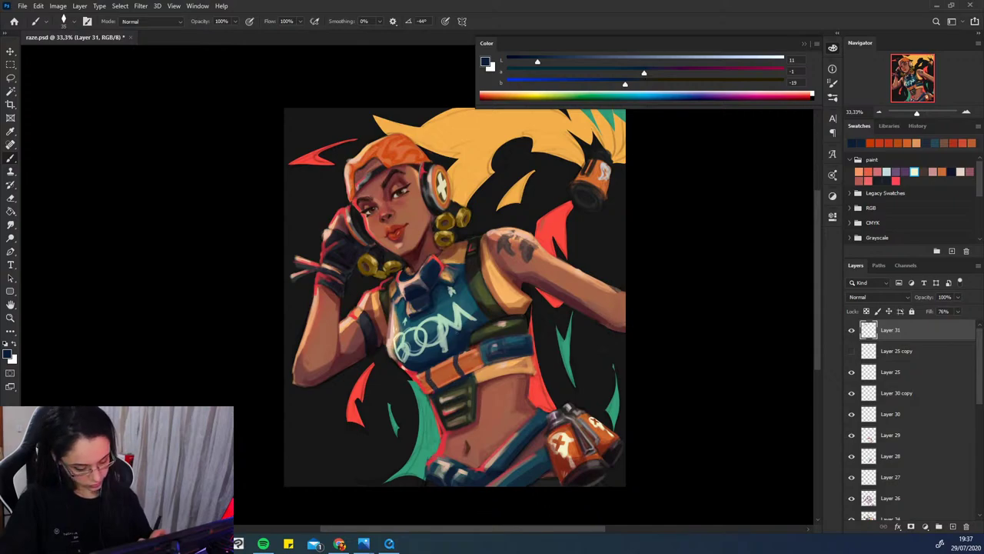
- Shade around the straps on the orange belt section with dark red at lightness 27, a 47, b 50
alt+click(446, 372)
drag(693, 81, 700, 82)
click(697, 71)
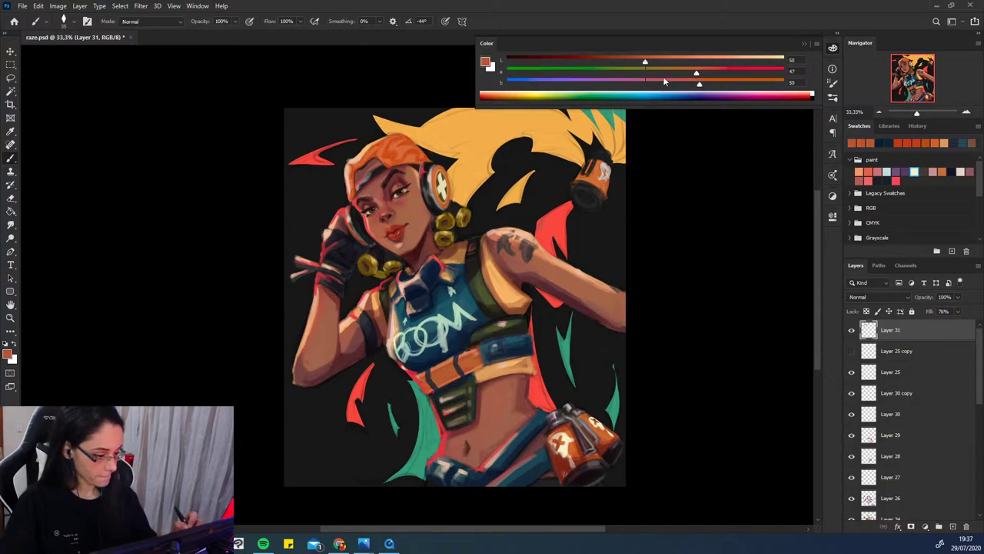
drag(645, 61, 614, 62)
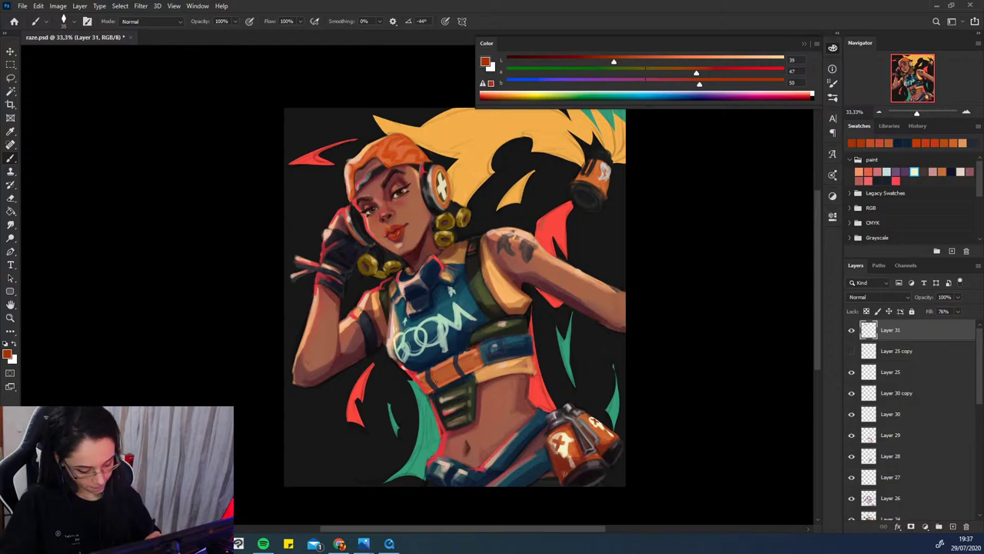
alt+click(434, 375)
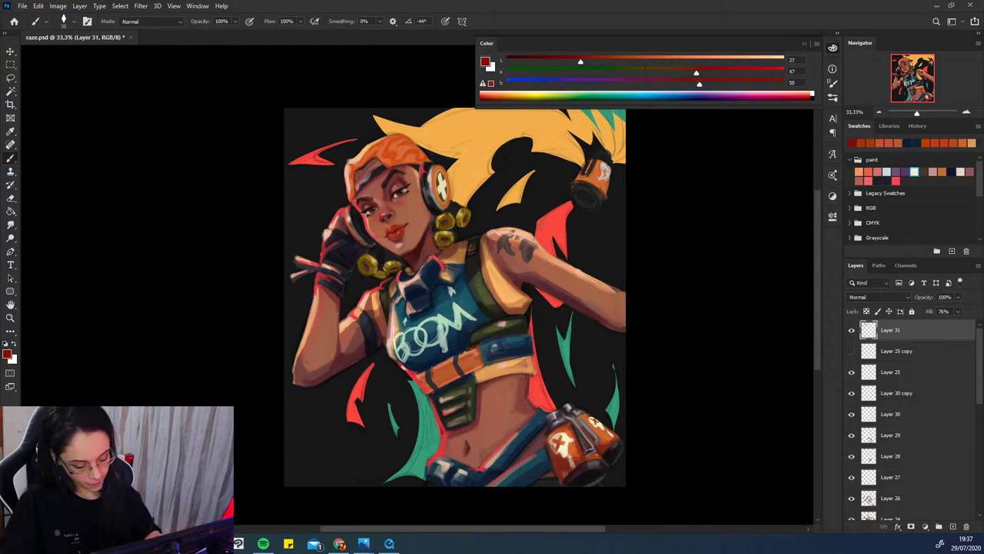
drag(459, 355, 463, 367)
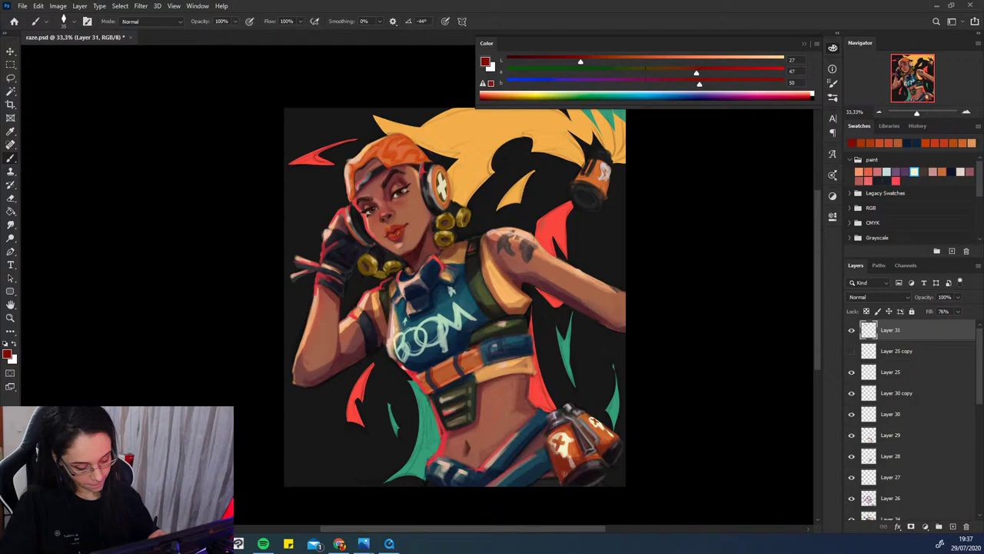
- Refine the details where the orange and blue belt sections meet with sampled pale grey-green, orange, dark red and dark navy
alt+click(443, 347)
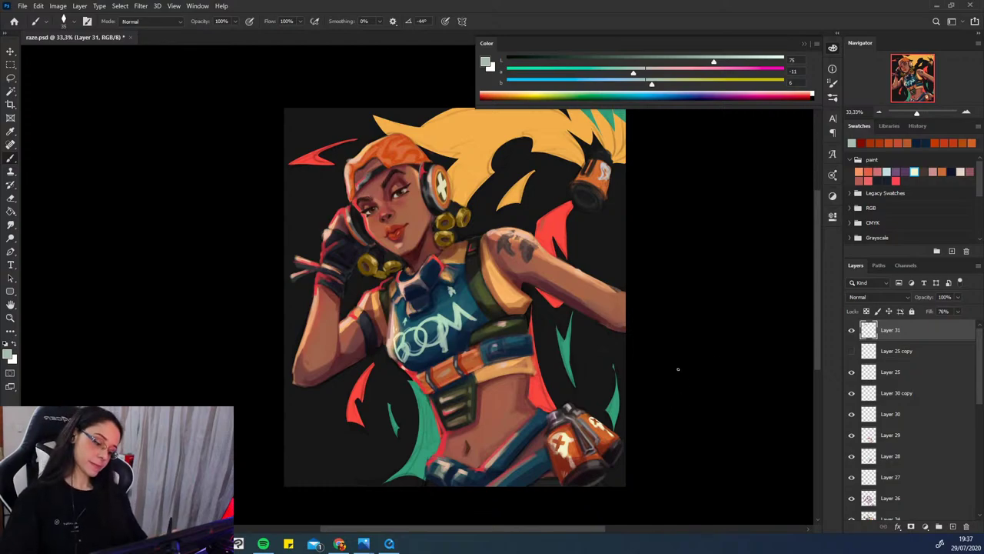
alt+click(473, 350)
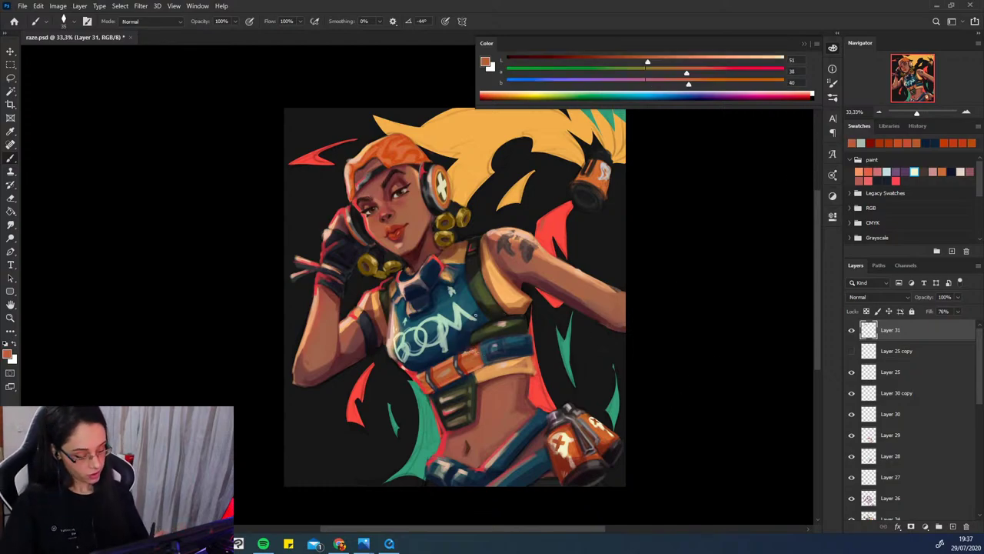
alt+click(477, 351)
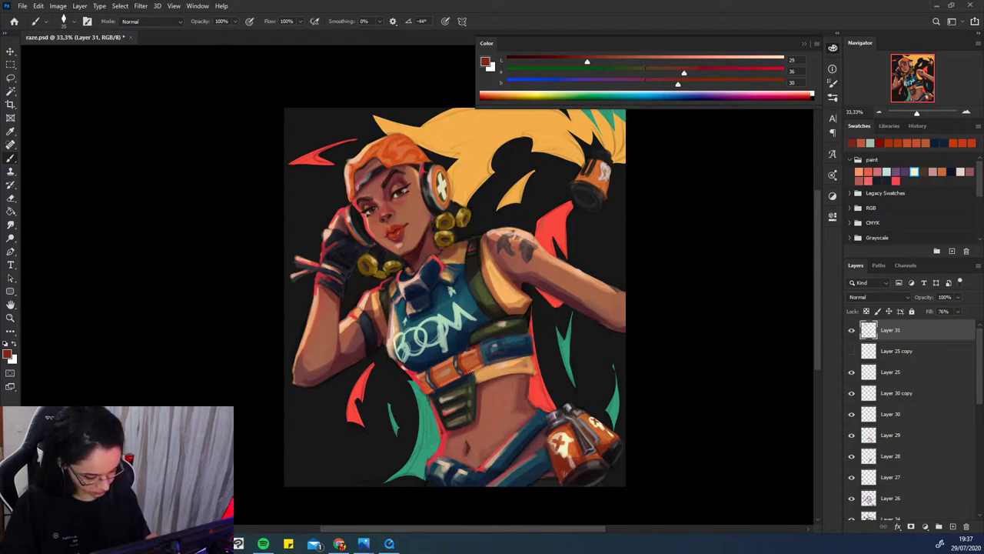
alt+click(487, 350)
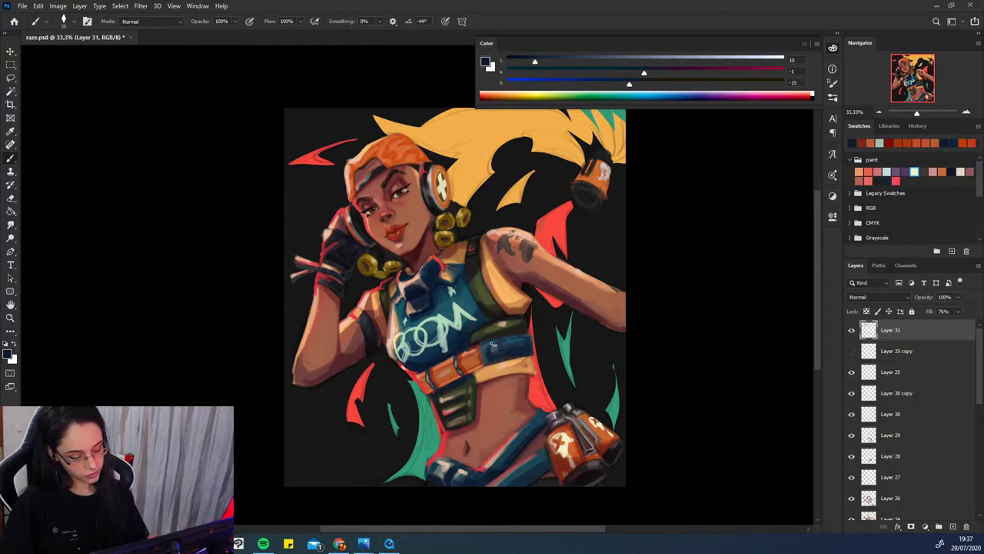
- Paint the green pouch above the blue belt section with sampled olive greens, near-black and muted beige
alt+click(511, 321)
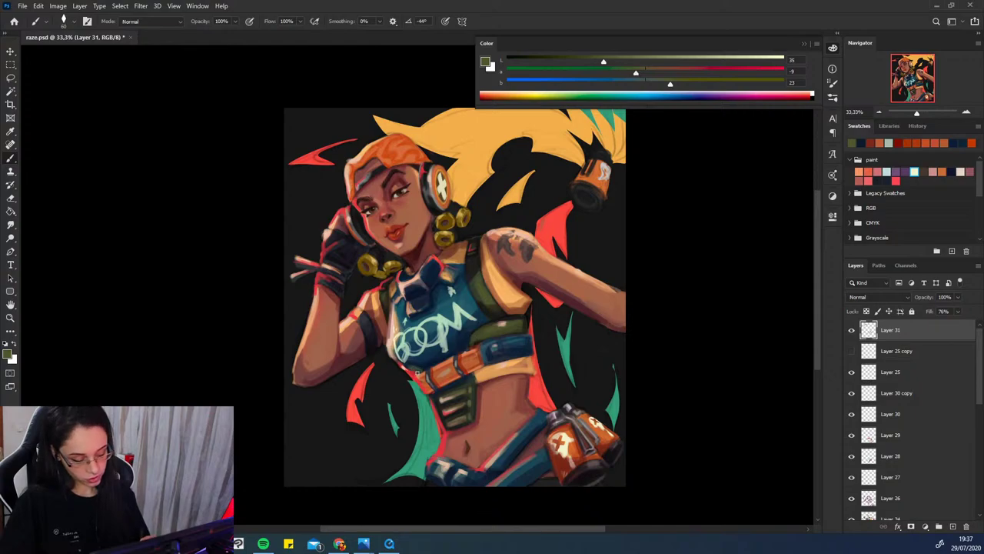
alt+click(483, 337)
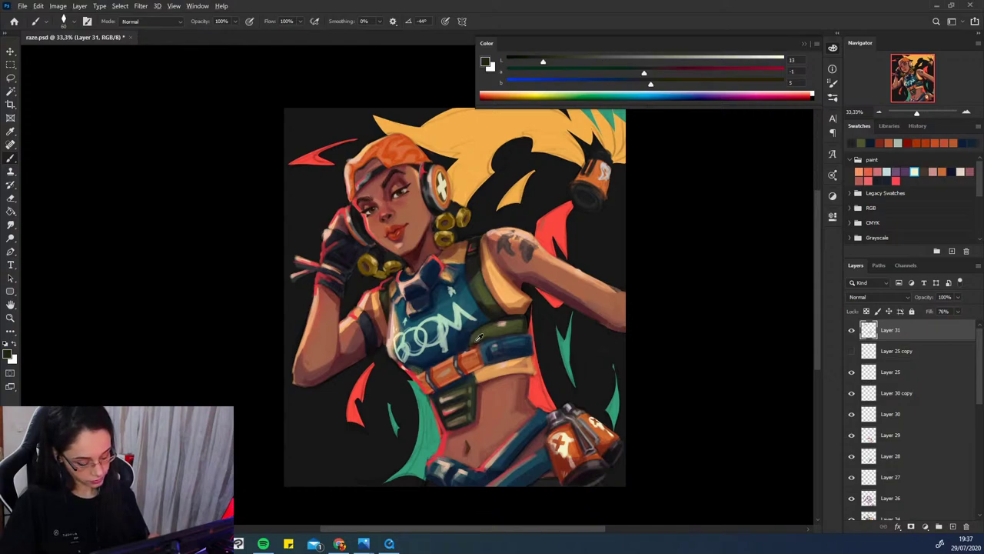
alt+click(490, 336)
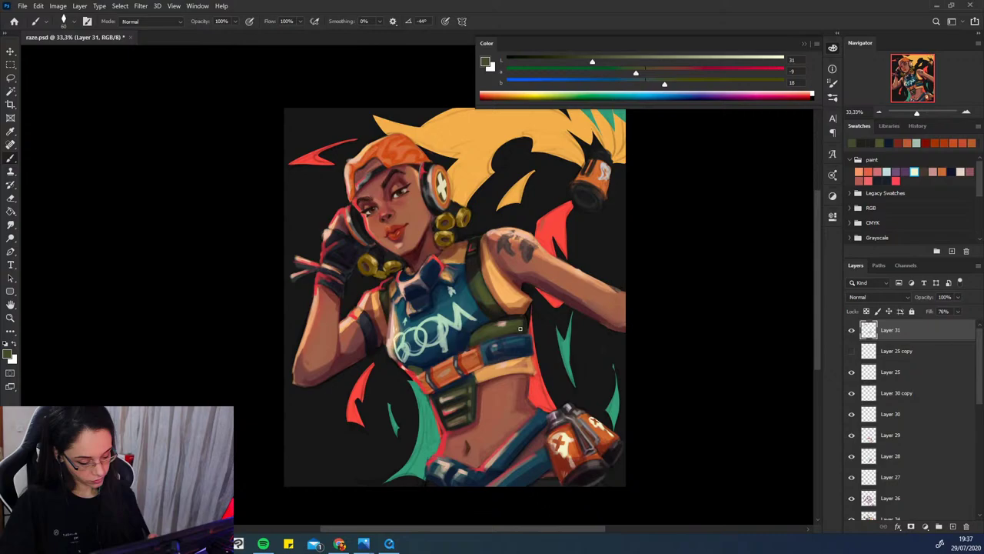
alt+click(493, 327)
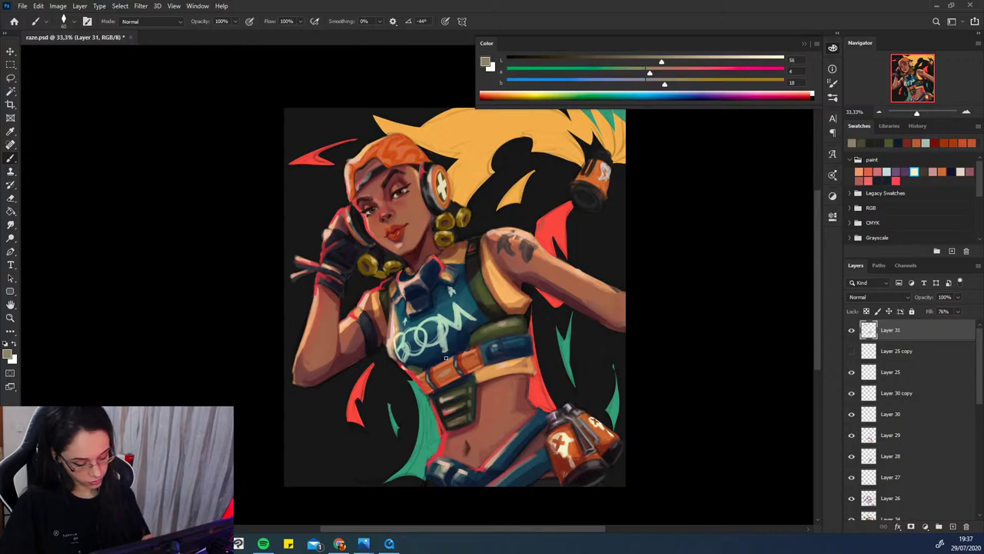
- Refine the green shoulder strap beside the shirt with sampled near-black and olive tones, using a larger brush
alt+click(483, 307)
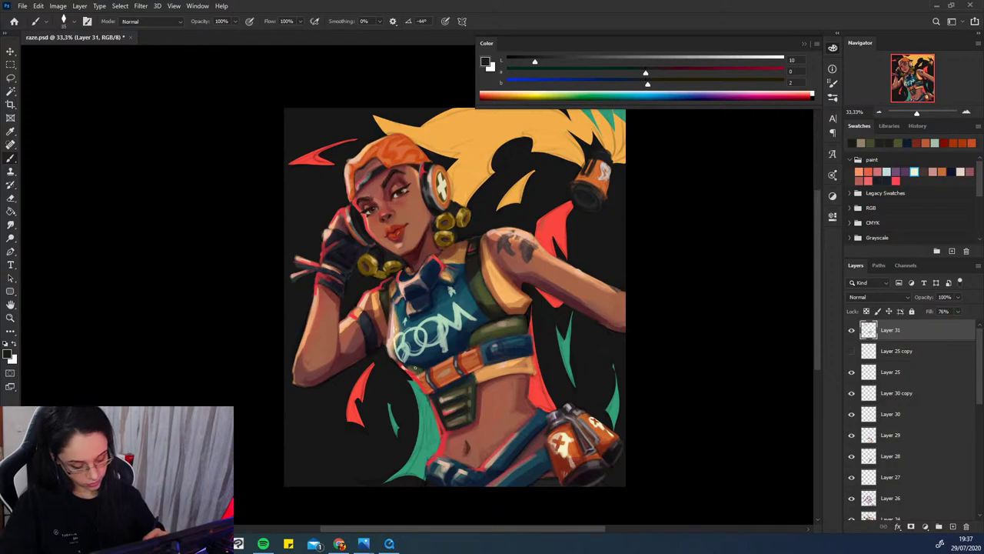
alt+click(487, 294)
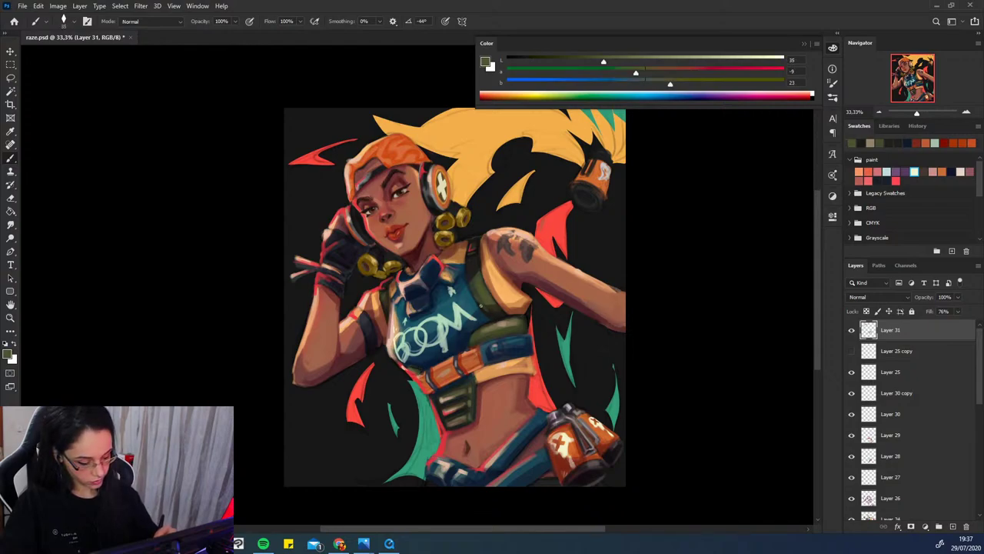
key(])
key(])
key(])
alt+click(470, 286)
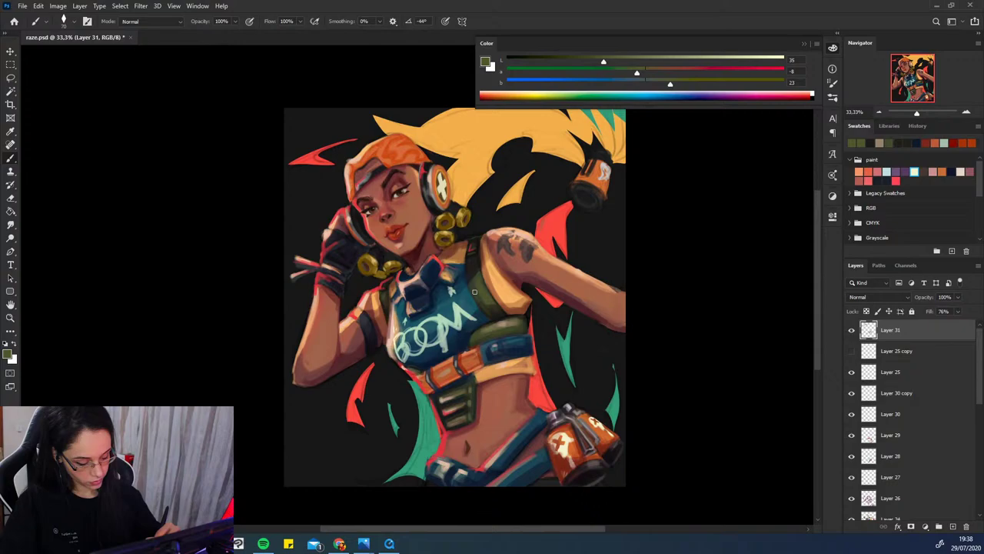
alt+click(471, 287)
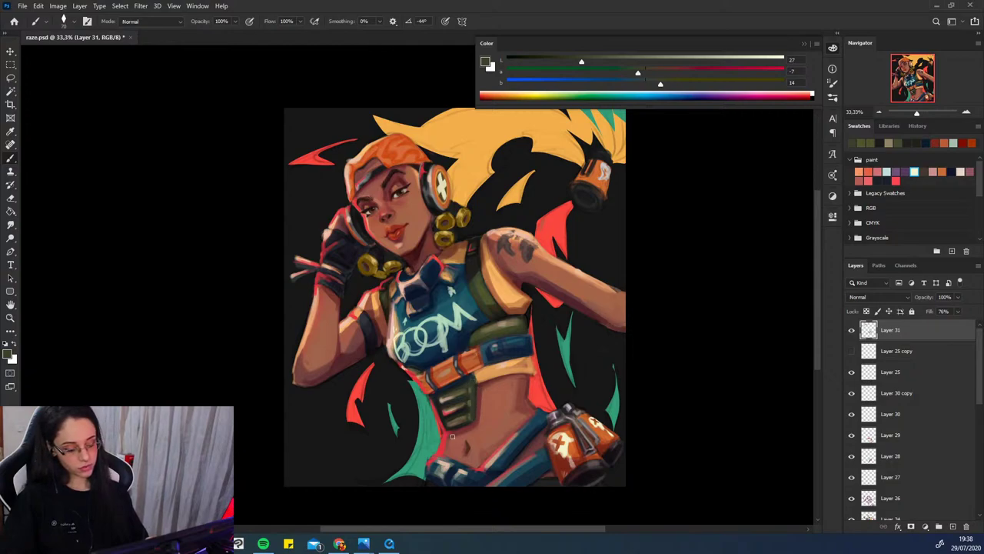
- Check the painting mirrored at 12.5% zoom and refine the green pouch's shading with sampled dark and mid olive tones
double_click(881, 113)
click(881, 113)
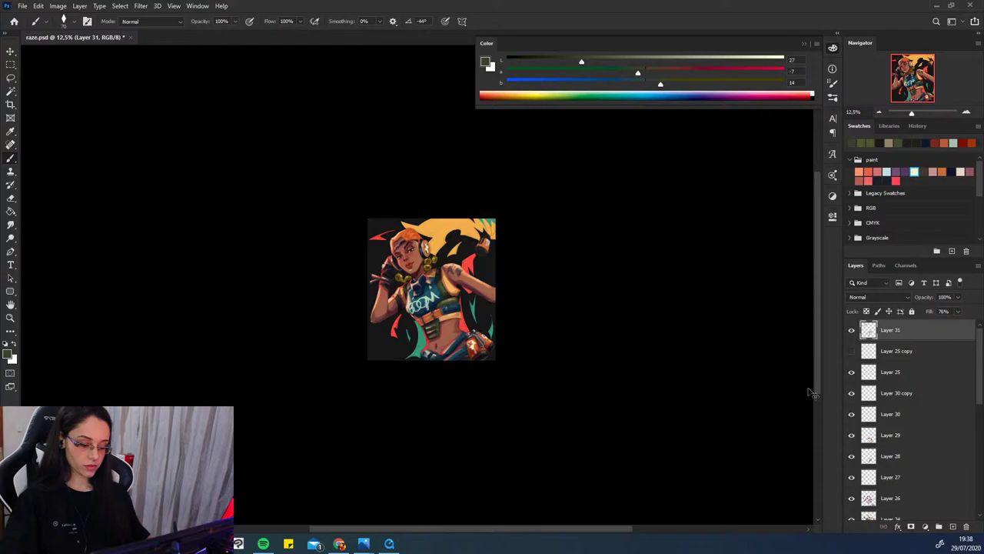
key(ctrl+shift+h)
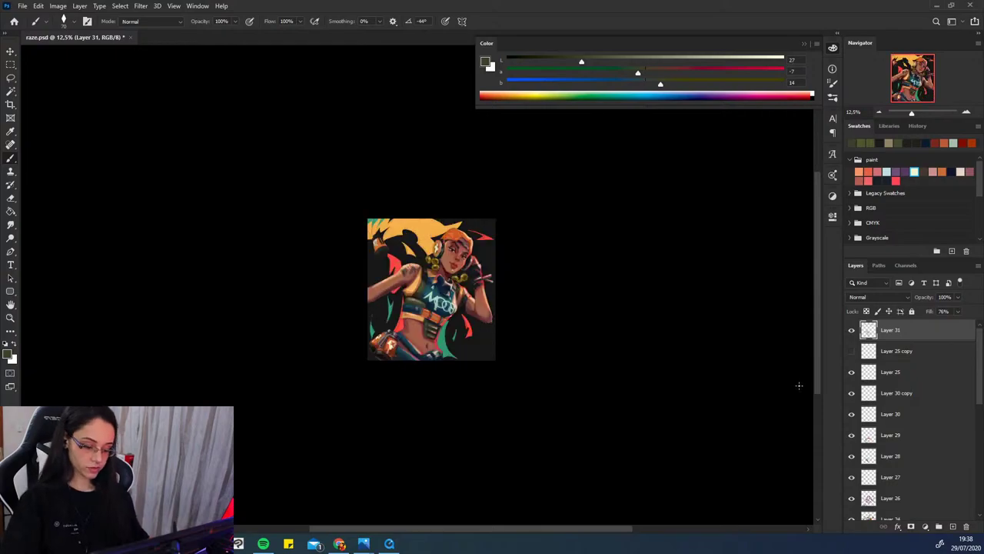
double_click(967, 112)
key(h)
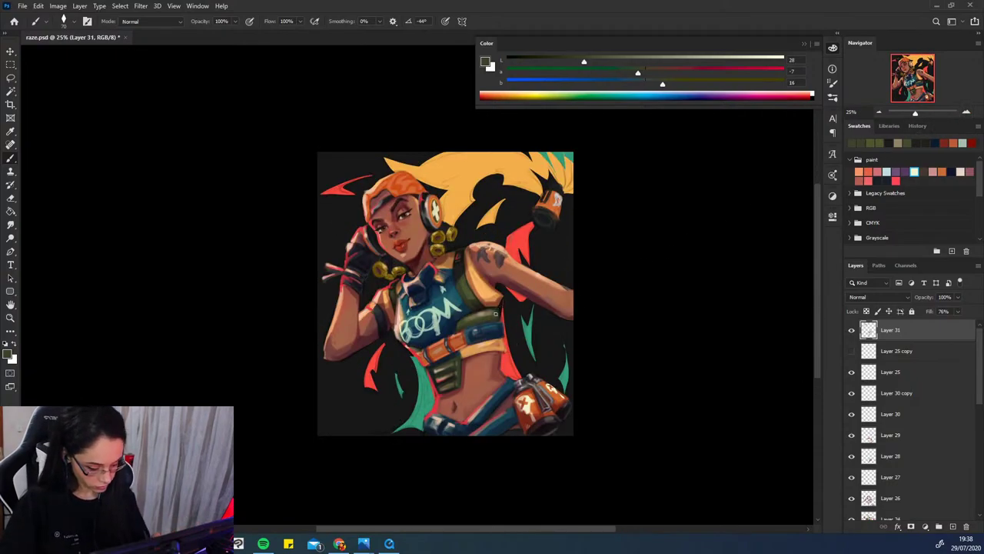
alt+click(492, 312)
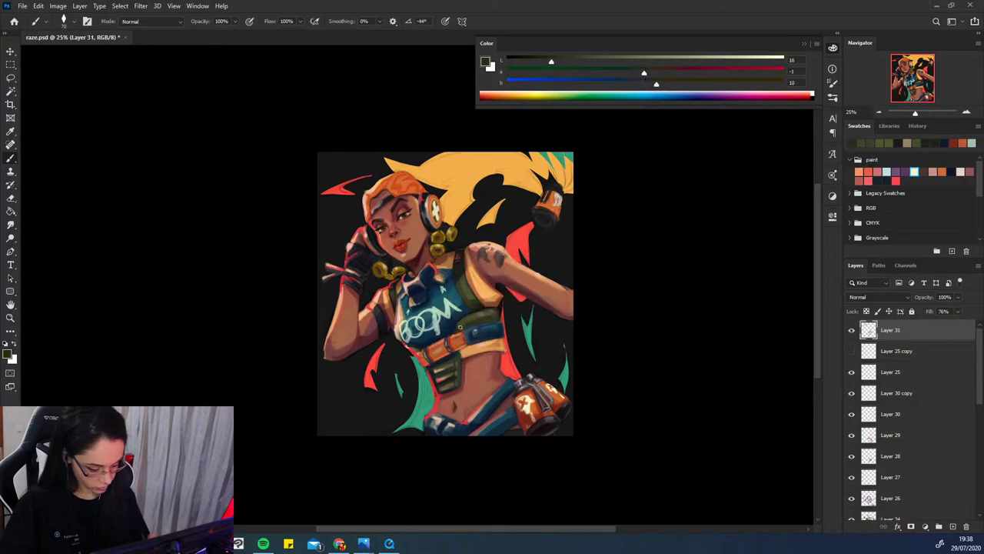
alt+click(484, 314)
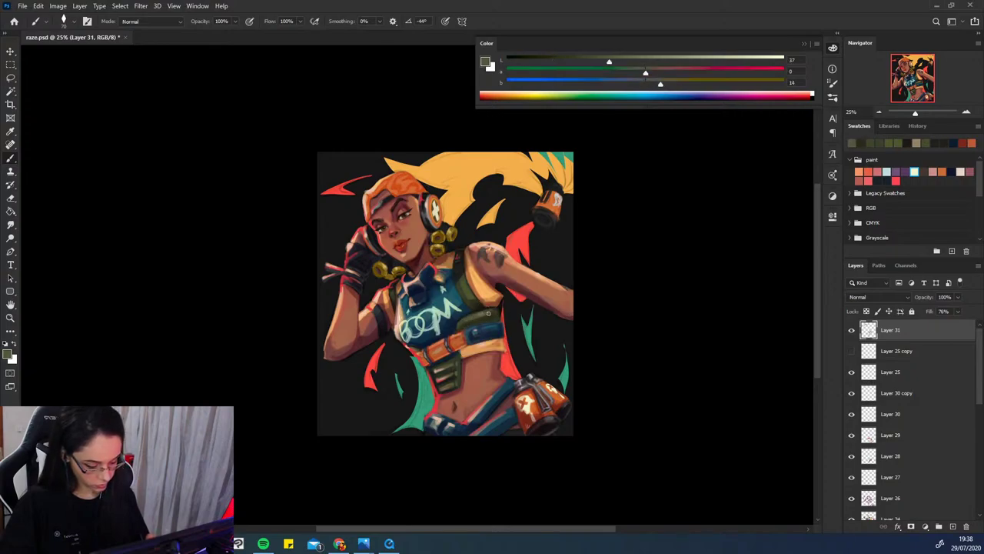
alt+click(464, 320)
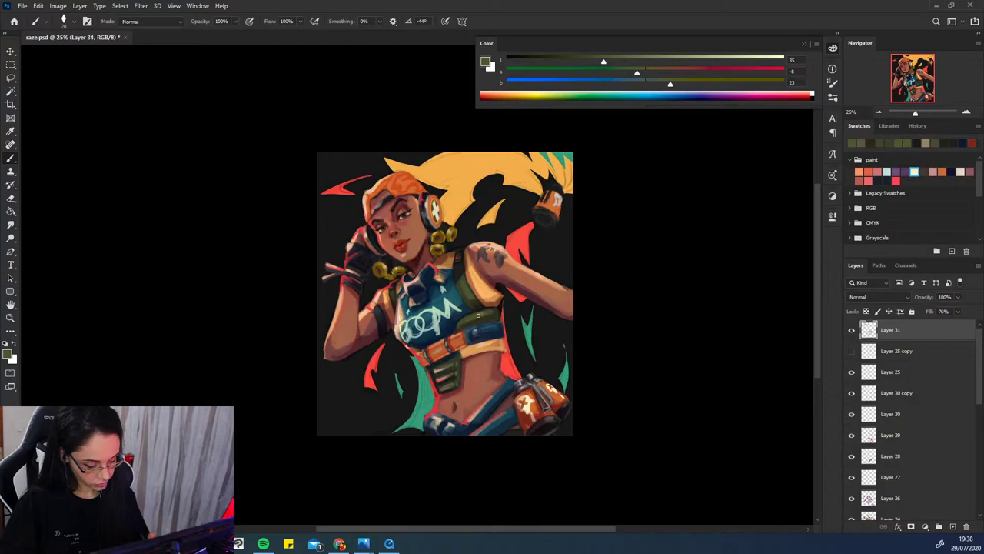
- Compare the painting with Layer 31 hidden and shown, set the layer's fill to 100%, and check the mirrored composition
click(852, 330)
click(852, 330)
click(852, 330)
click(852, 330)
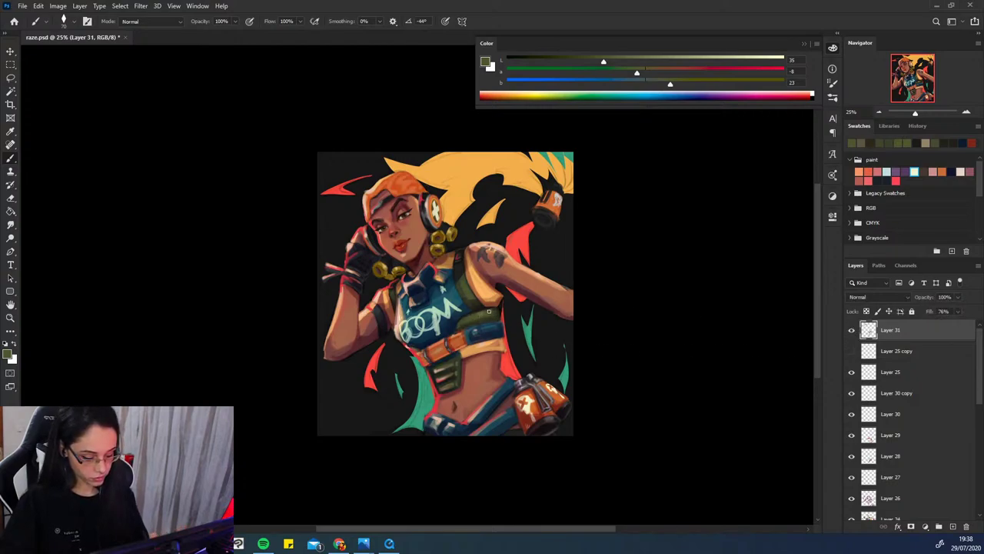
click(958, 311)
drag(960, 324, 967, 325)
click(900, 365)
key(ctrl+shift+h)
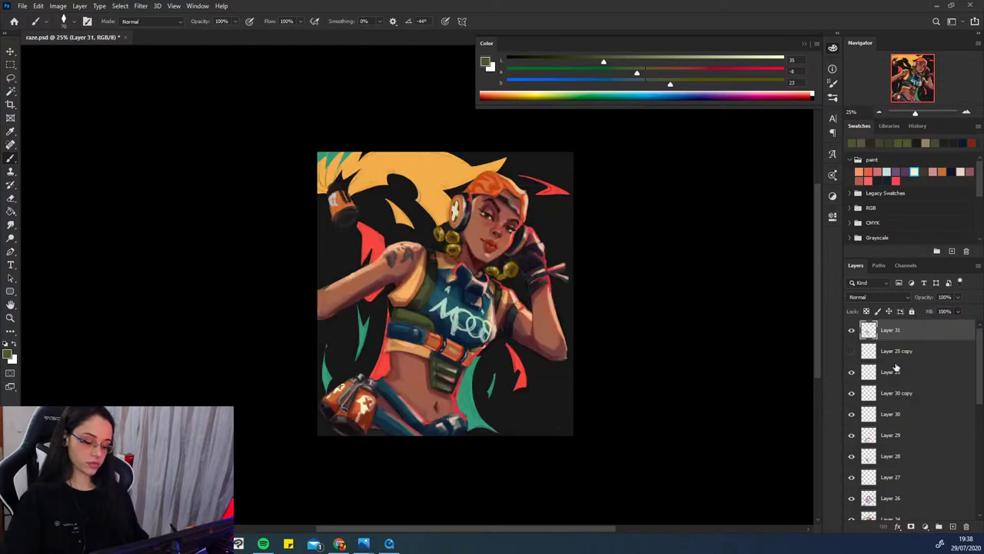
key(ctrl+shift+h)
- Clean up the edges of the orange belt section with the eraser and sampled dark navy brush strokes
key(e)
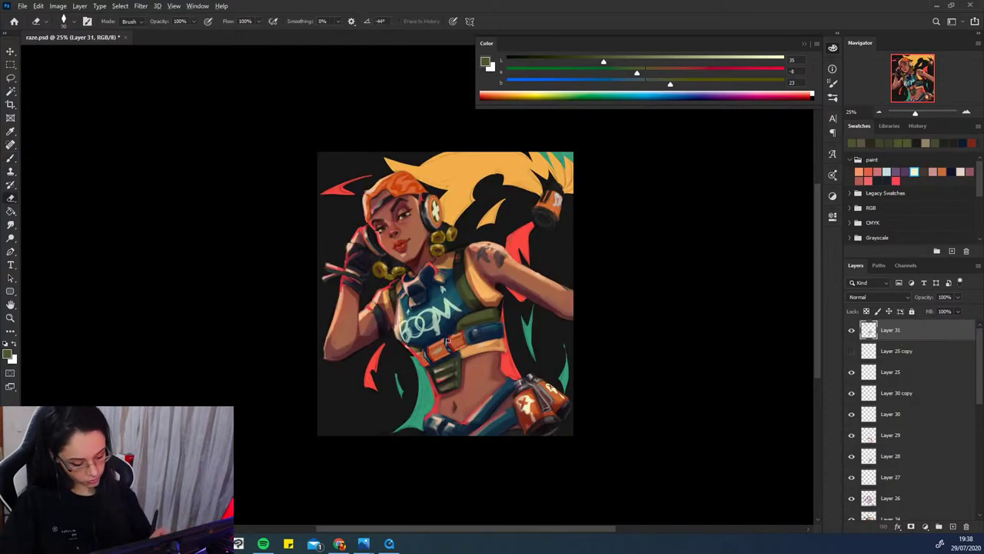
key(b)
alt+click(448, 338)
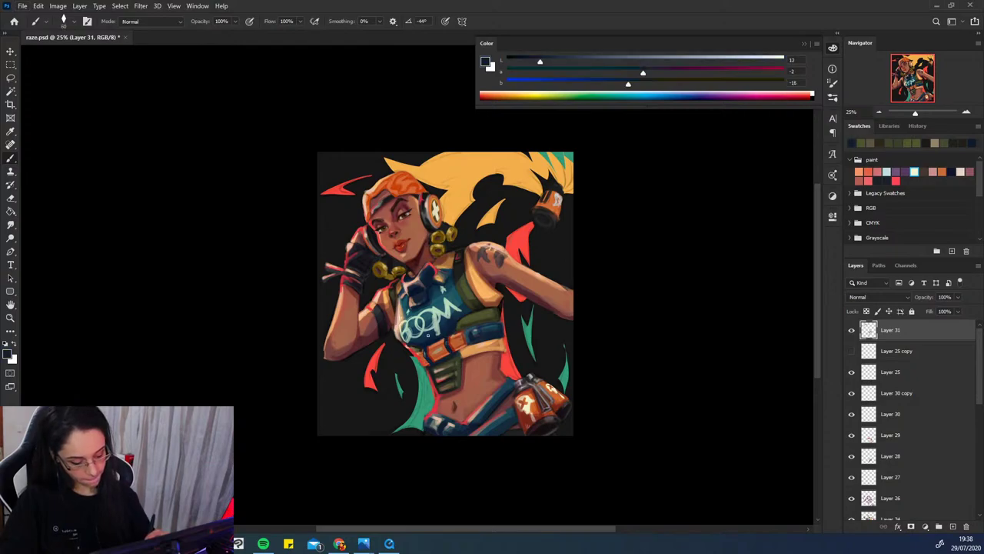
drag(481, 343, 462, 348)
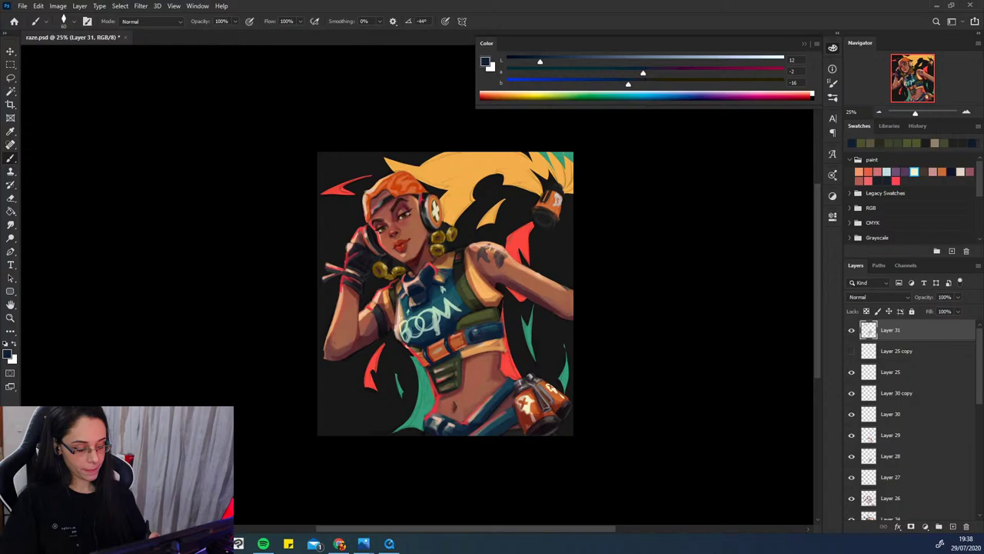
alt+click(463, 334)
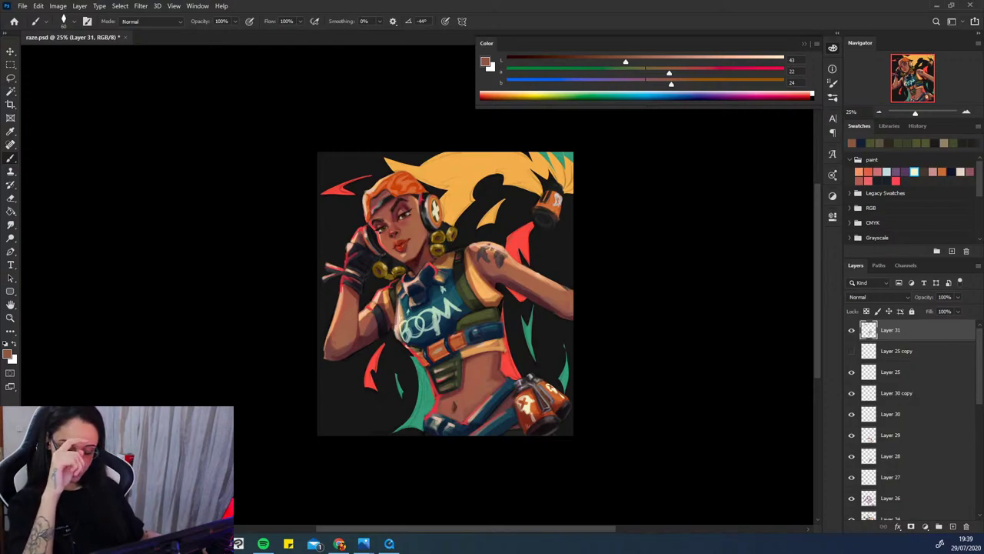
- Open the Wacom tablet properties and review the Pro Pen 2 pen, eraser and calibration settings
key(super)
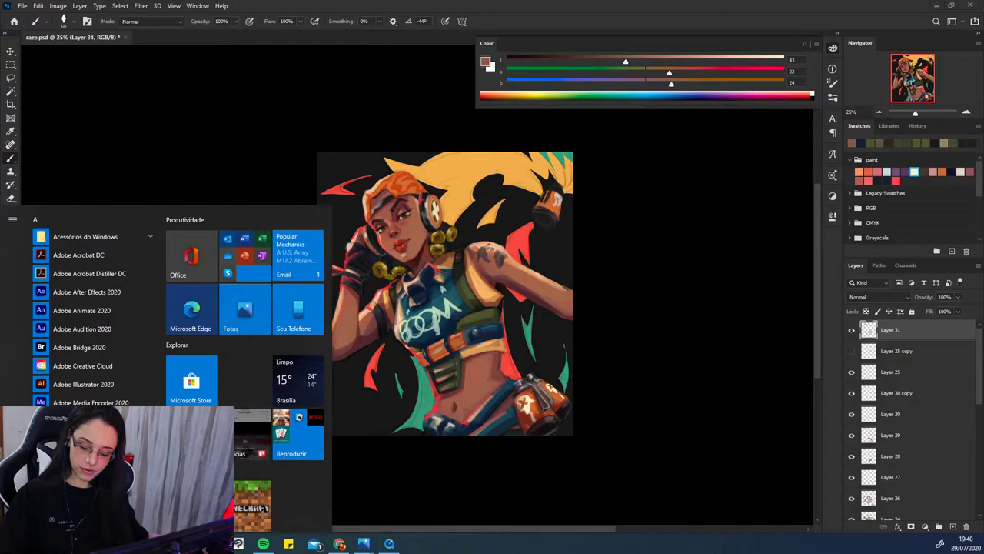
text(waco)
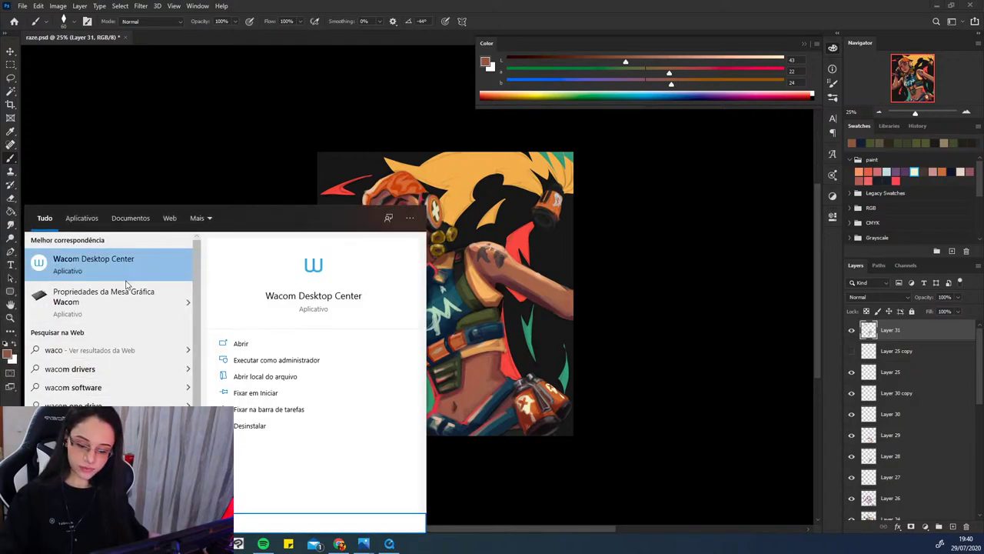
key(BackSpace)
key(Return)
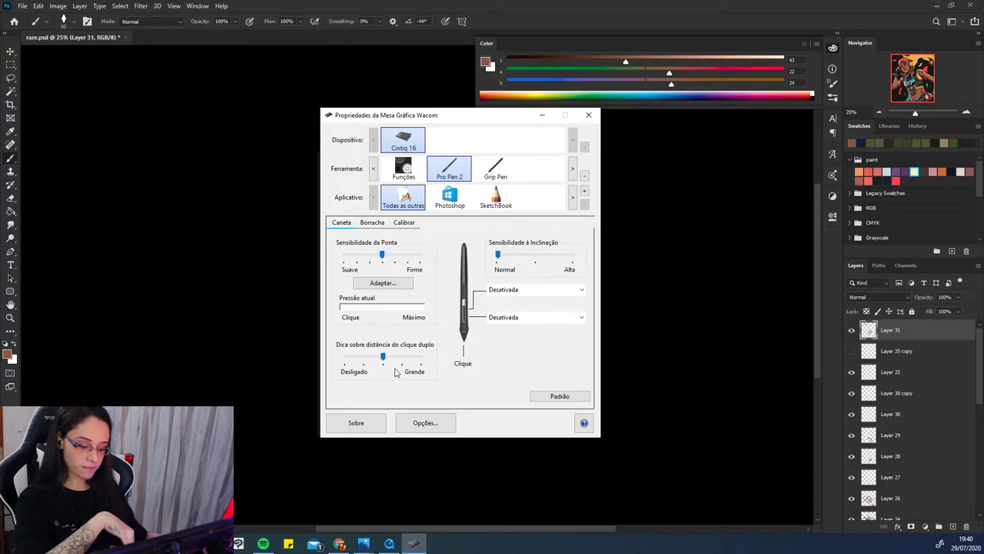
click(408, 223)
click(375, 224)
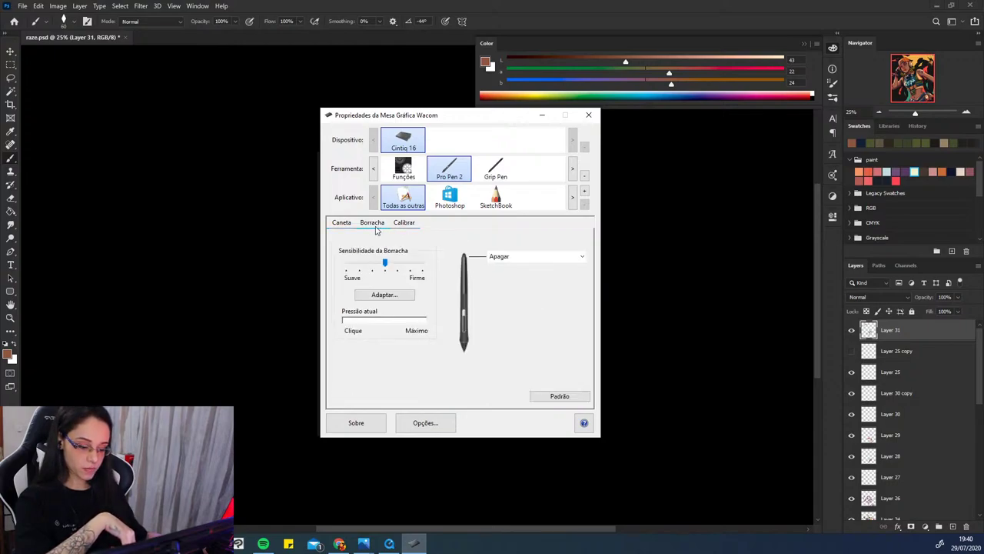
click(337, 227)
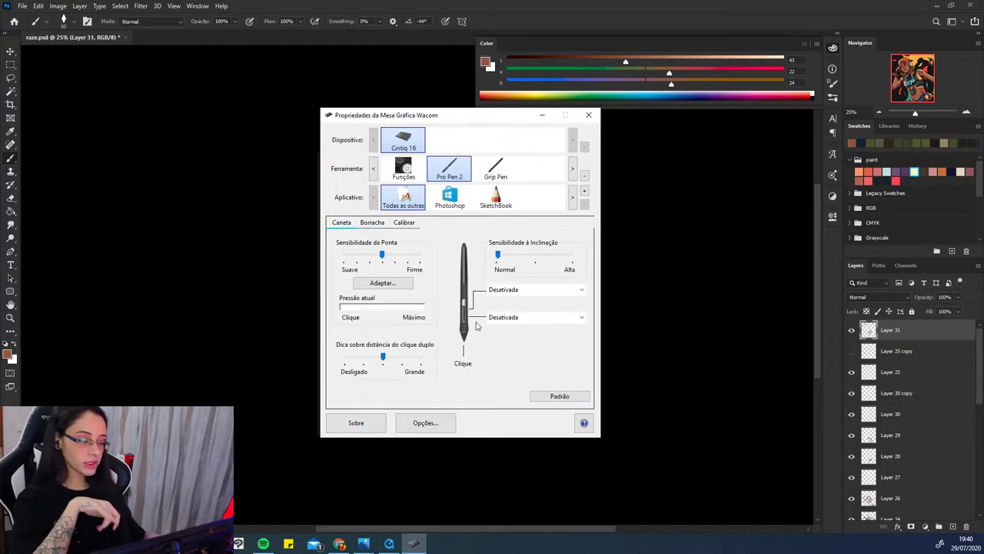
click(589, 114)
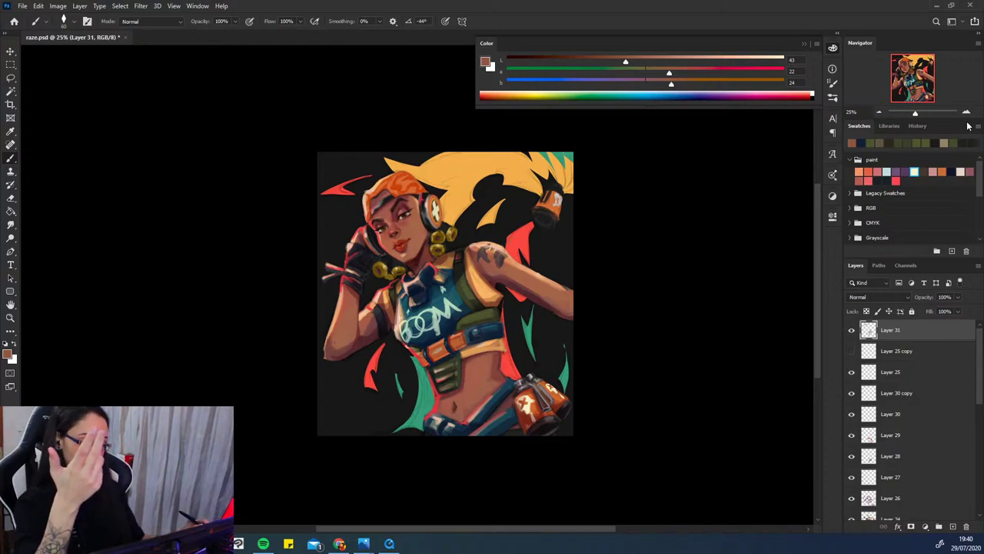
key(ctrl+plus)
key(ctrl+plus)
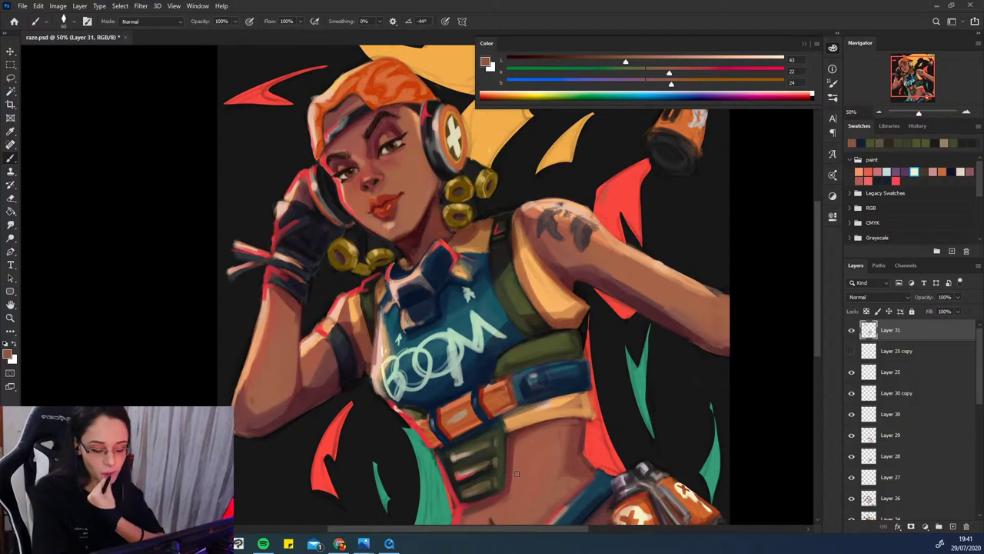
mouse_move(918, 112)
mouse_down()
mouse_move(887, 114)
mouse_move(915, 113)
mouse_up()
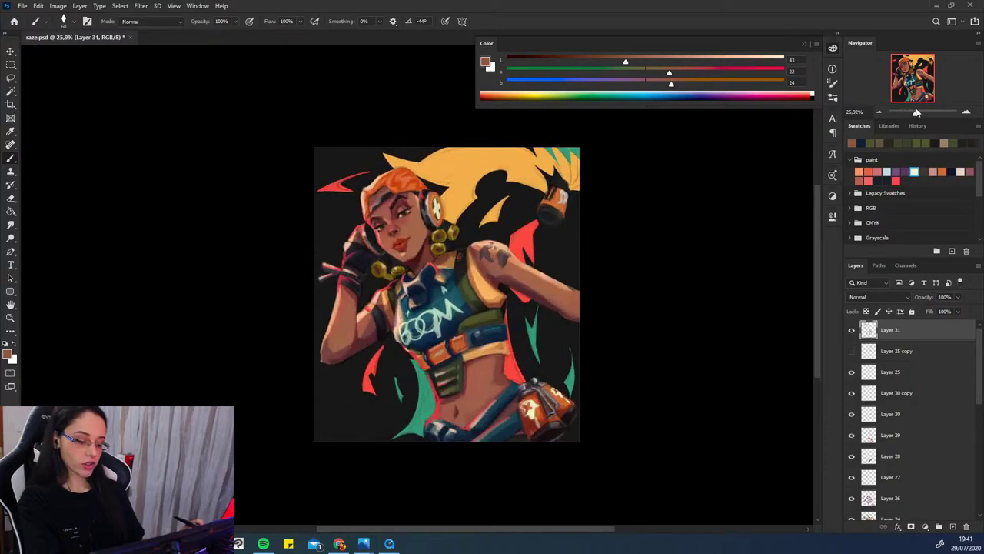
click(968, 114)
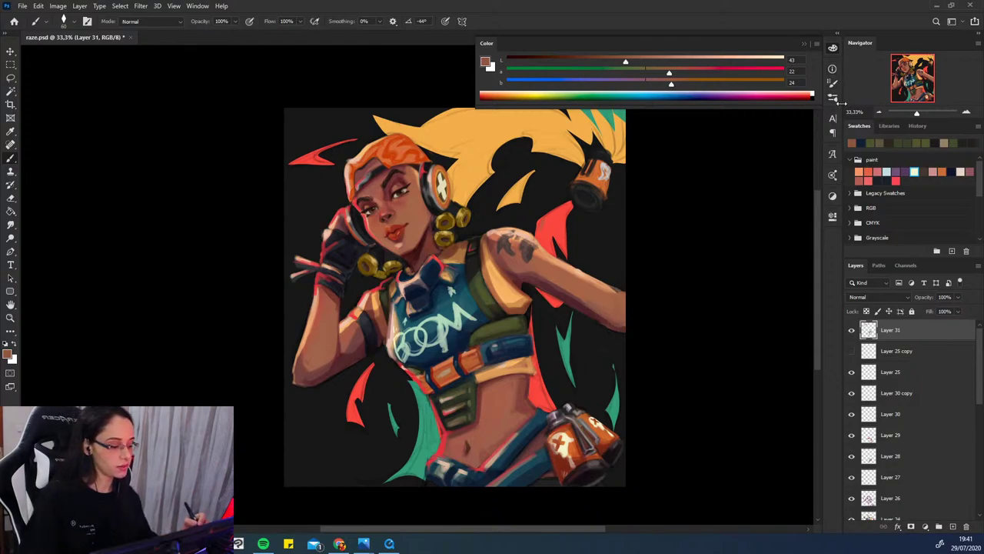
- Choose the DG_MAIN brush at 47 px from the Davegrecoart_Brushes set
right_click(552, 223)
double_click(853, 290)
right_click(512, 173)
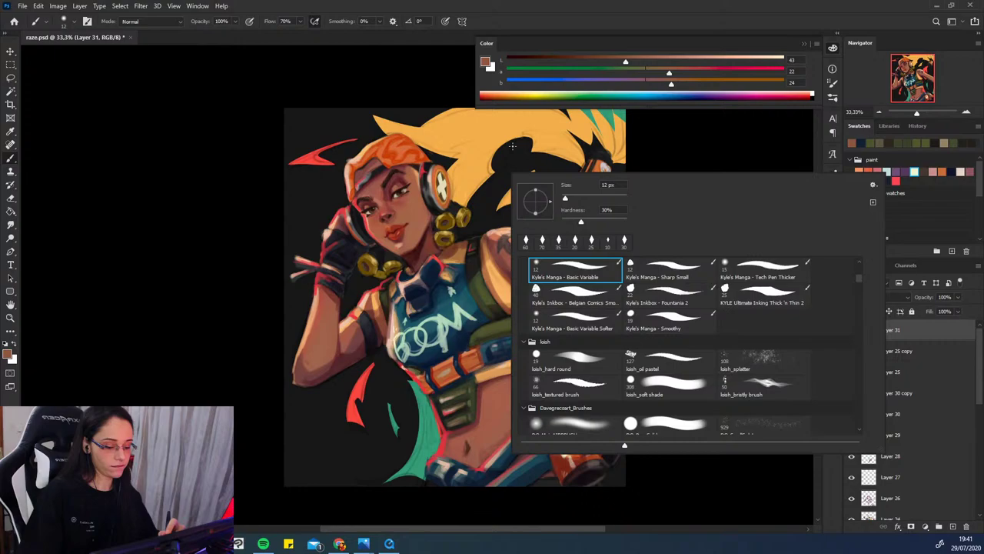
mouse_move(861, 284)
mouse_down()
mouse_move(860, 294)
mouse_move(861, 283)
mouse_up()
click(776, 338)
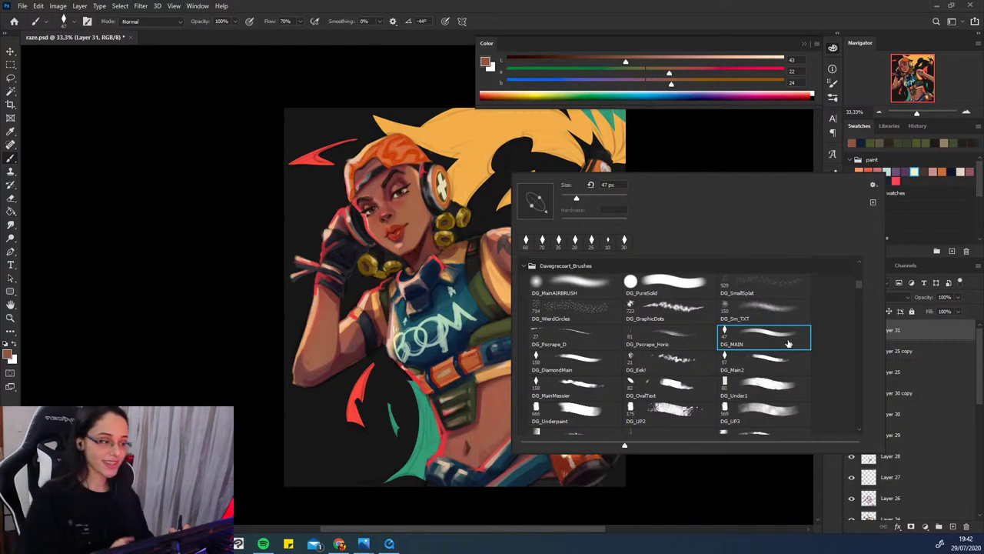
click(818, 130)
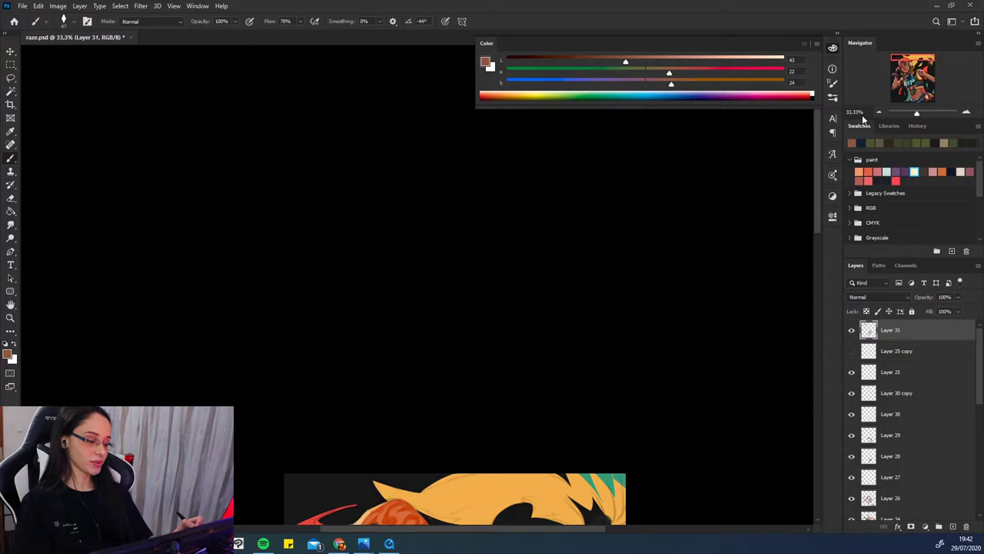
- Examine the whole painting at 25% zoom with the Layer 31 details hidden and shown
drag(922, 90, 918, 115)
click(881, 113)
click(953, 111)
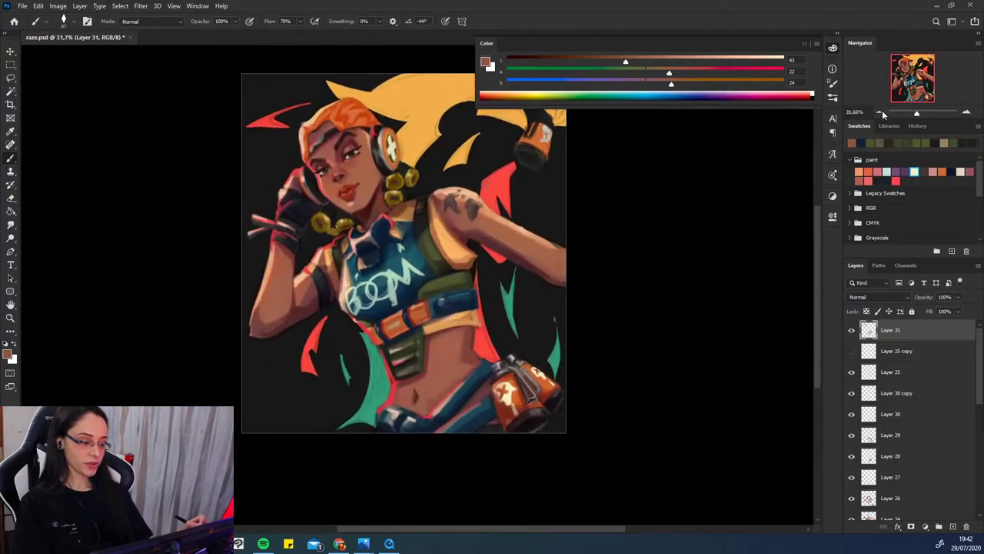
click(880, 112)
click(851, 330)
click(851, 330)
click(852, 332)
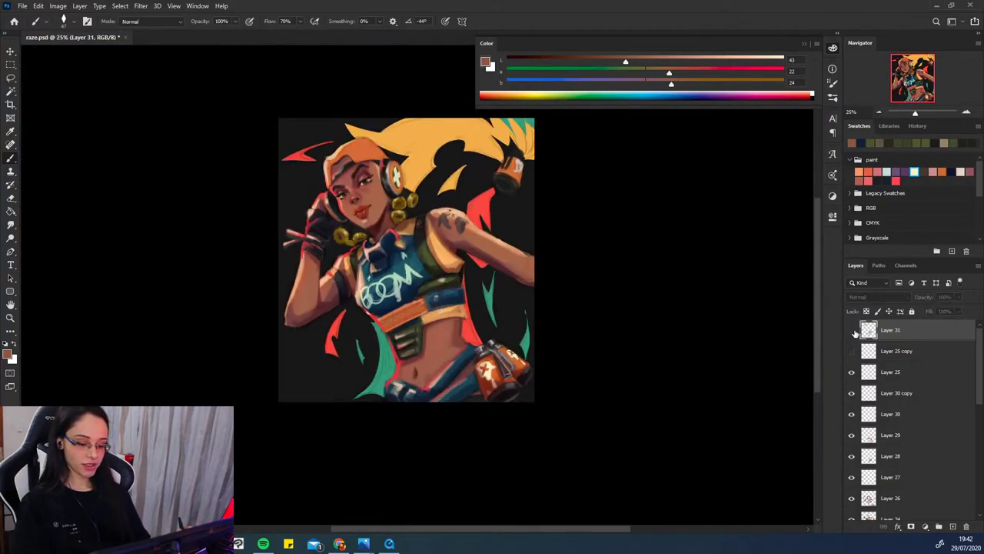
click(852, 332)
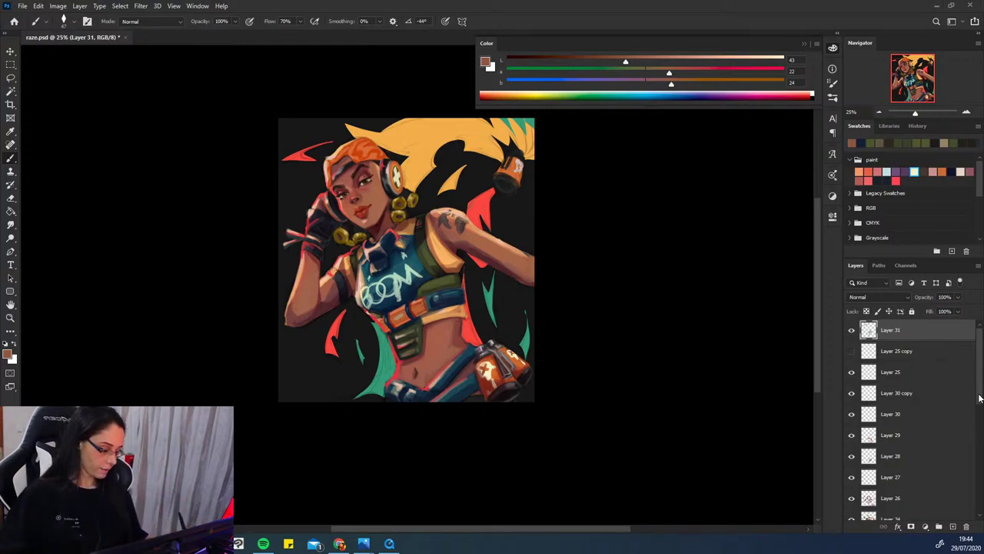
- Group the painting layers from Layer 31 down to Layer 24
drag(982, 402, 982, 435)
shift+click(890, 403)
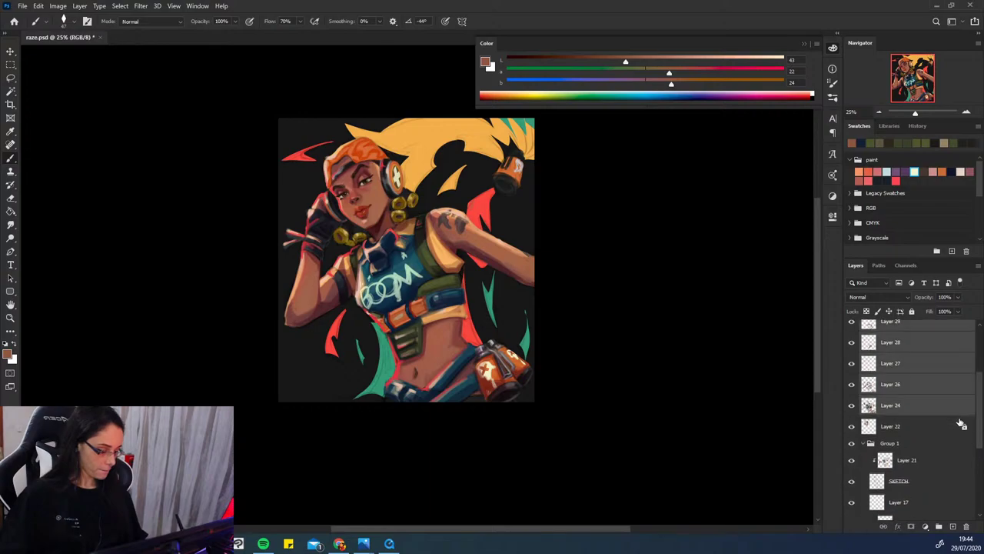
key(ctrl+g)
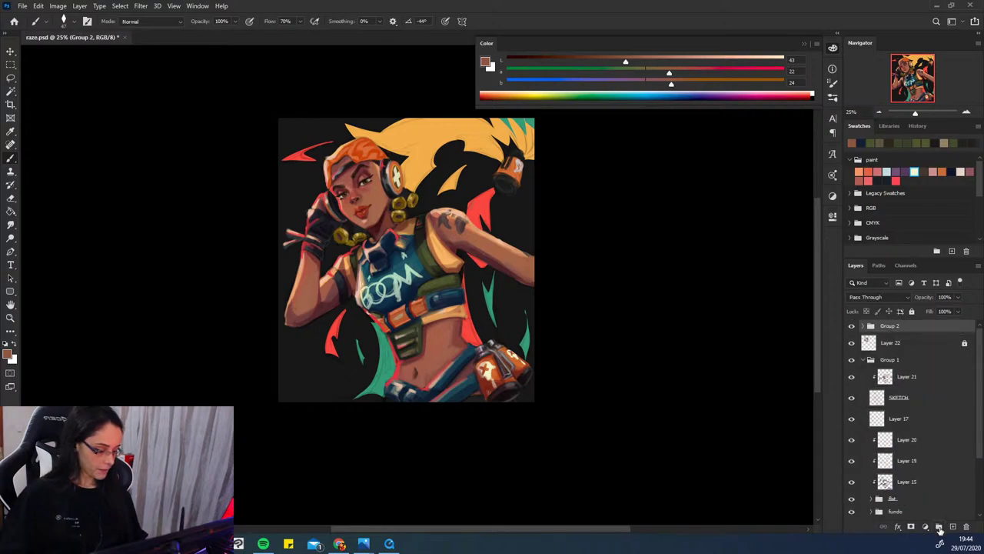
- Compare the painting at 33.3% zoom with the grouped rendering layers hidden and shown
click(851, 326)
click(851, 326)
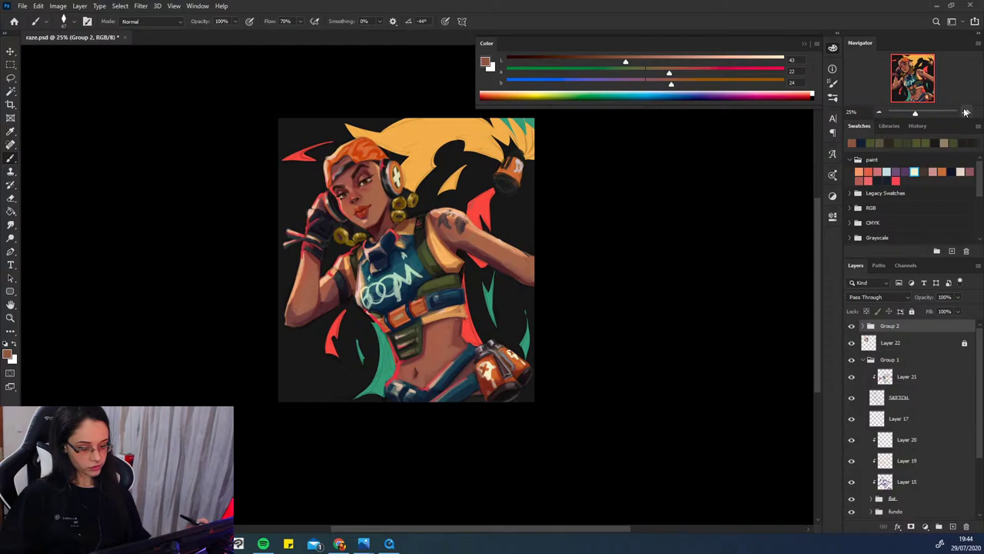
click(966, 113)
drag(603, 338, 638, 390)
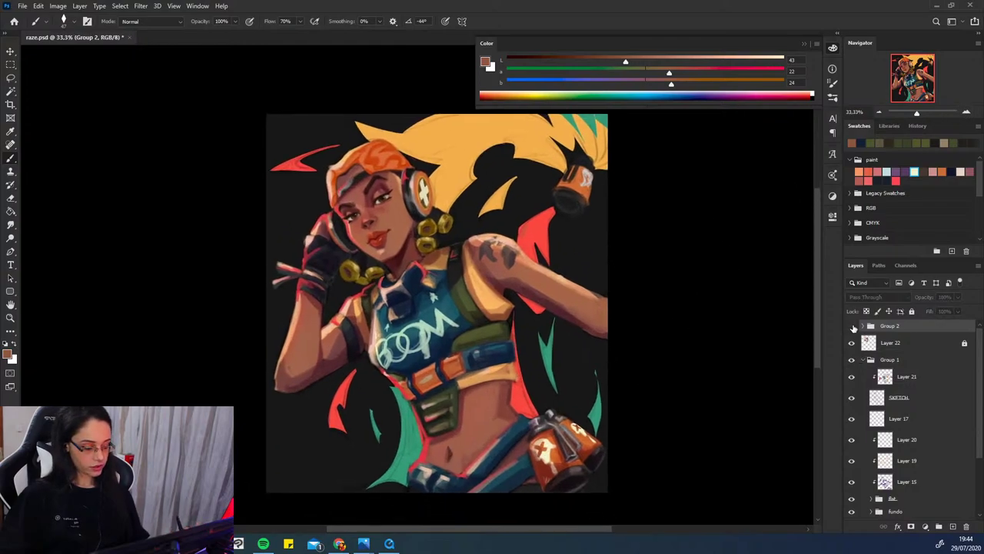
click(851, 326)
click(852, 327)
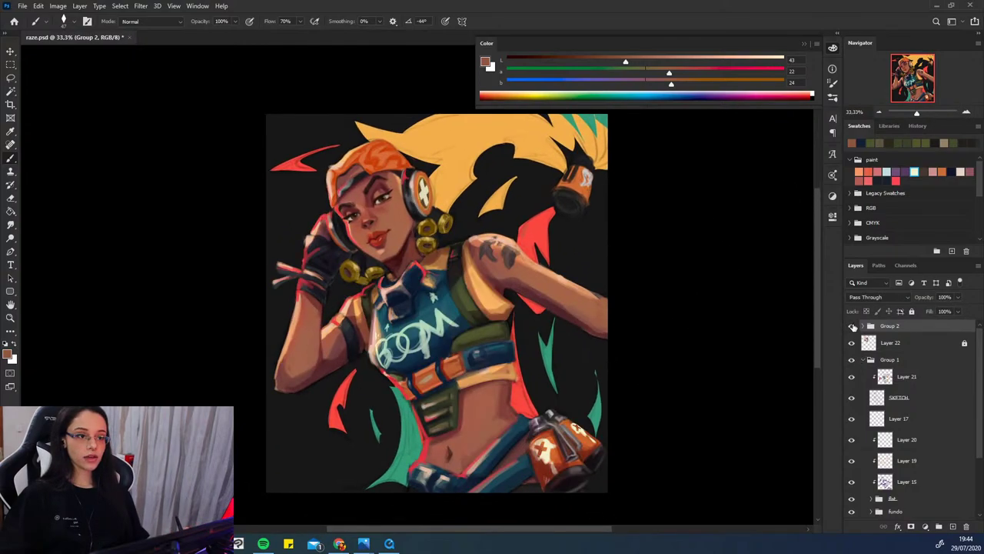
click(853, 326)
click(852, 327)
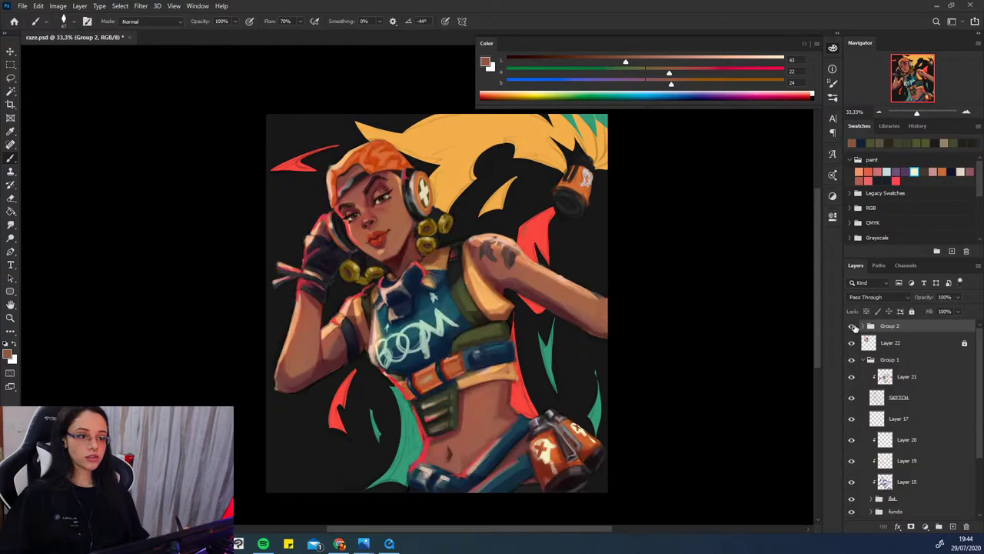
click(852, 326)
click(852, 326)
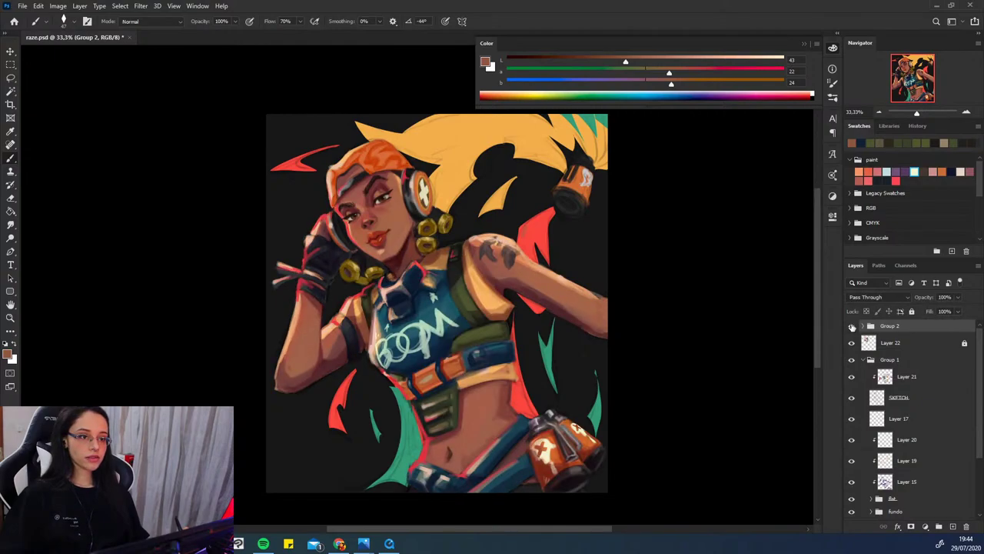
click(852, 326)
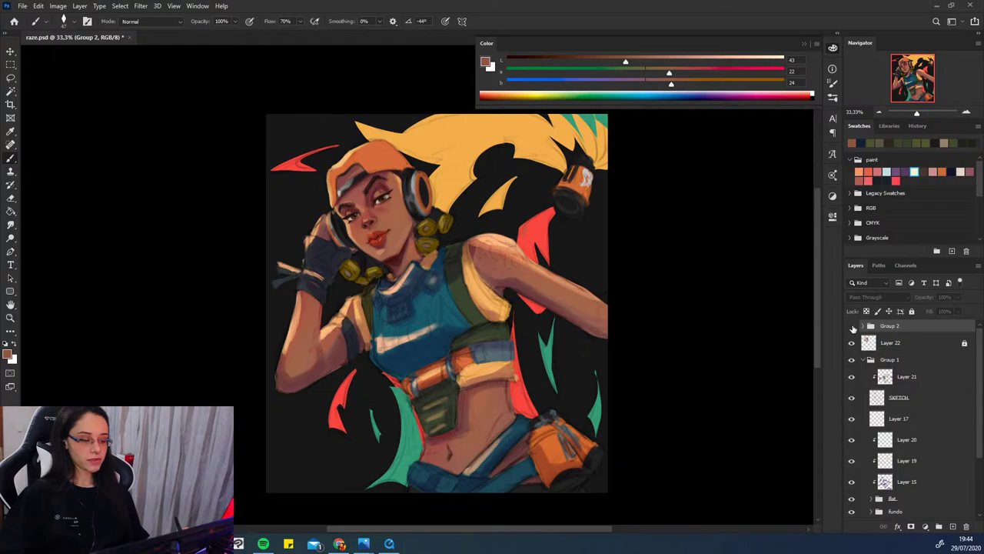
click(852, 327)
key(ctrl+shift+h)
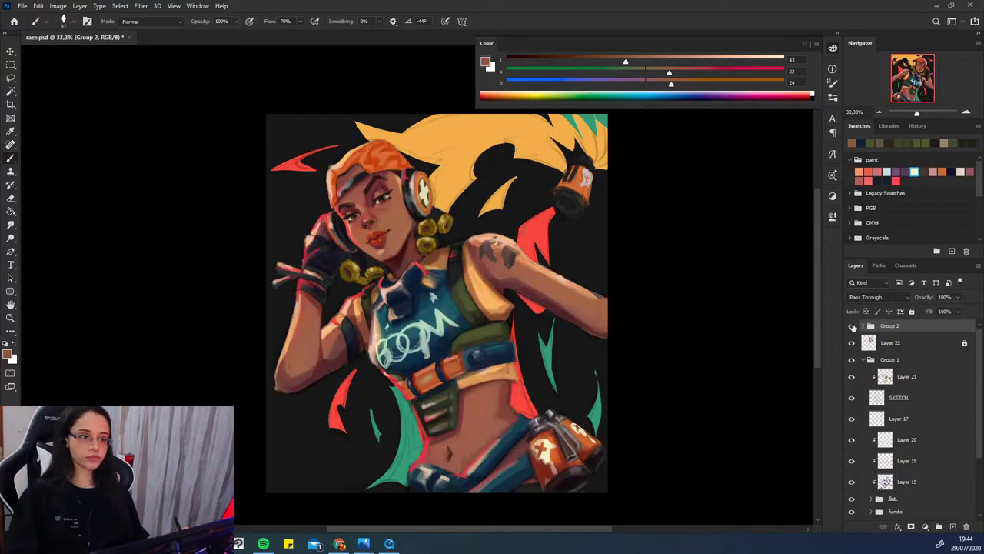
key(h)
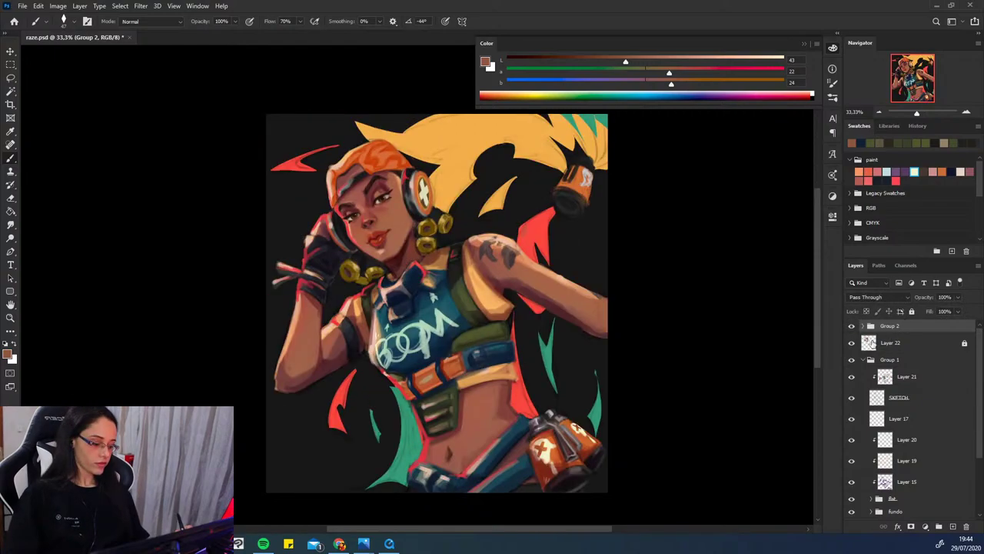
click(852, 326)
click(852, 326)
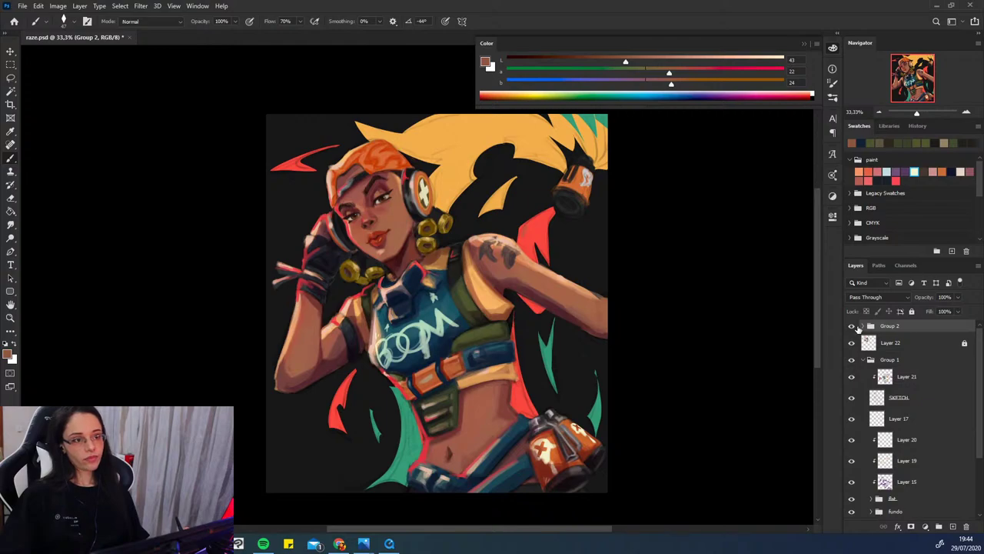
click(852, 326)
click(852, 326)
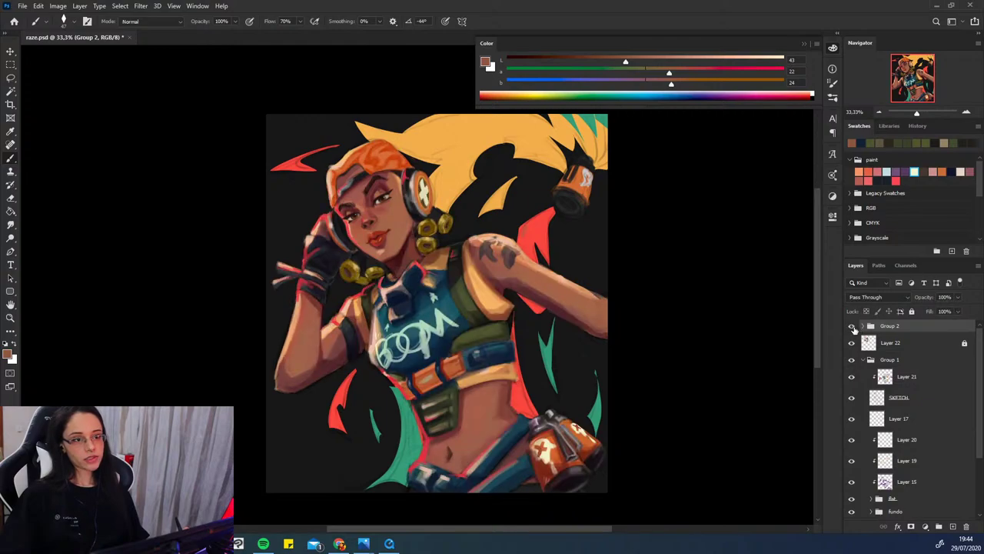
- Check how the whole composition reads at 5% thumbnail size and return to 25% zoom
click(880, 112)
click(880, 112)
click(880, 112)
click(880, 112)
click(880, 112)
click(881, 112)
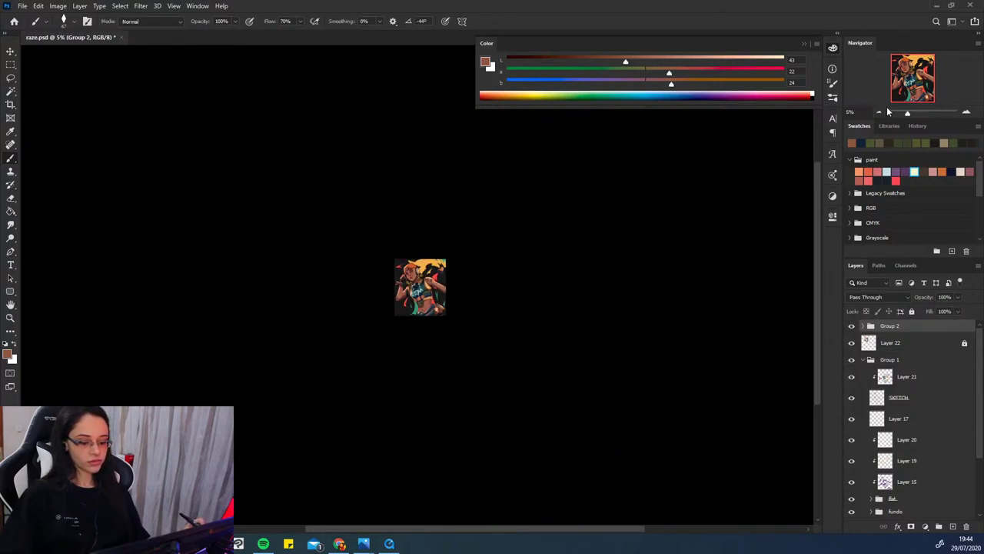
click(966, 113)
click(967, 112)
click(966, 112)
click(967, 112)
click(966, 112)
- Examine what the fundo group, the flat colour group and the Color Fill 2 layer contribute by hiding and restoring each
drag(980, 361, 981, 364)
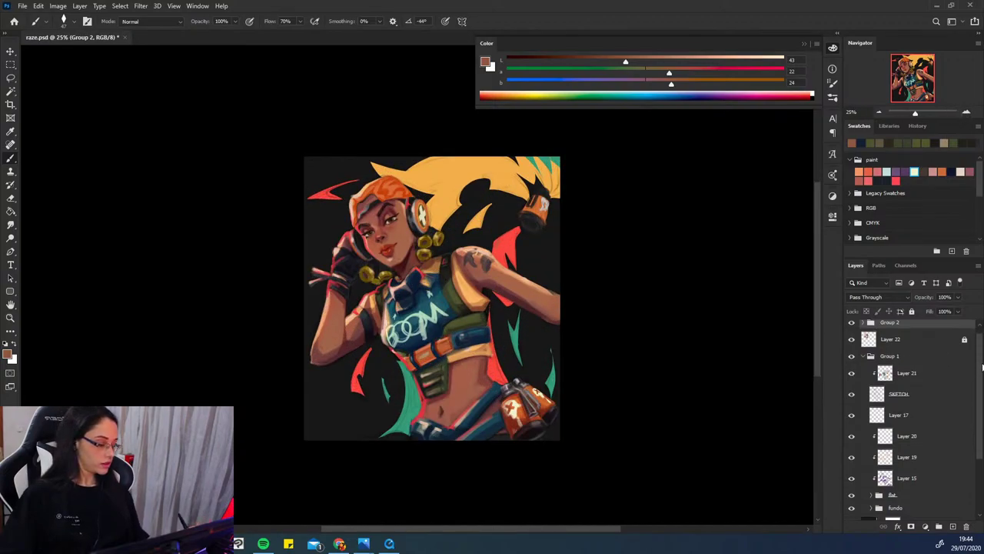
scroll(982, 367, down, 3)
click(852, 430)
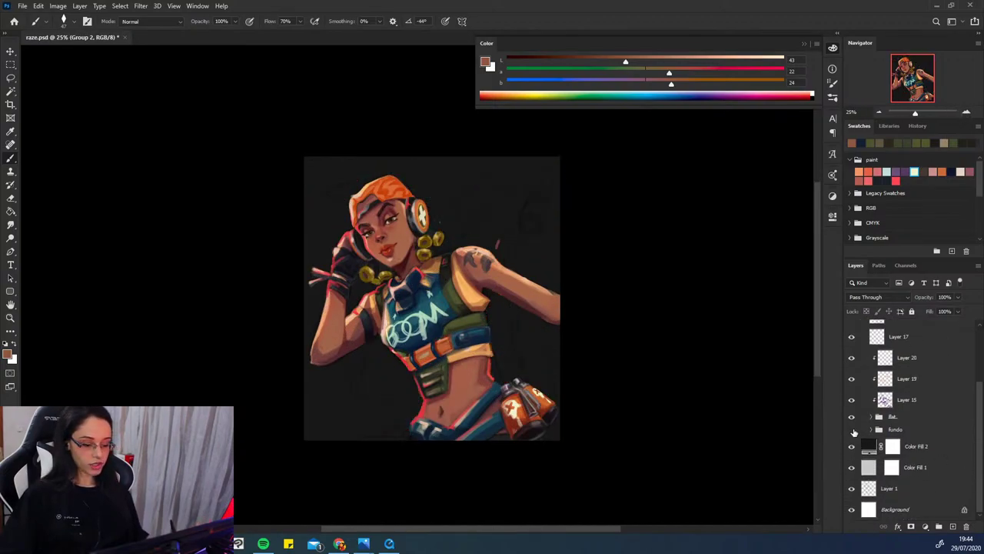
click(852, 430)
click(851, 416)
click(852, 417)
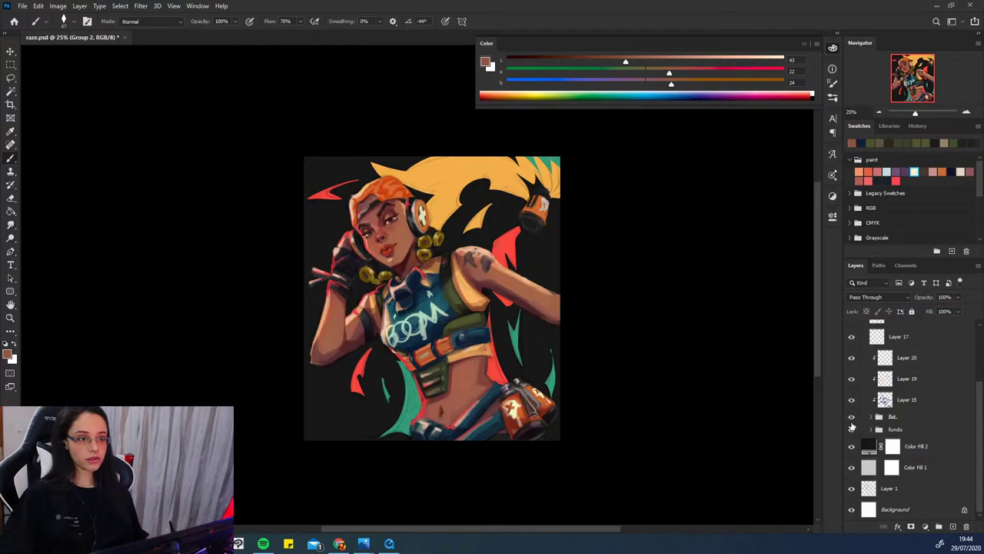
click(851, 417)
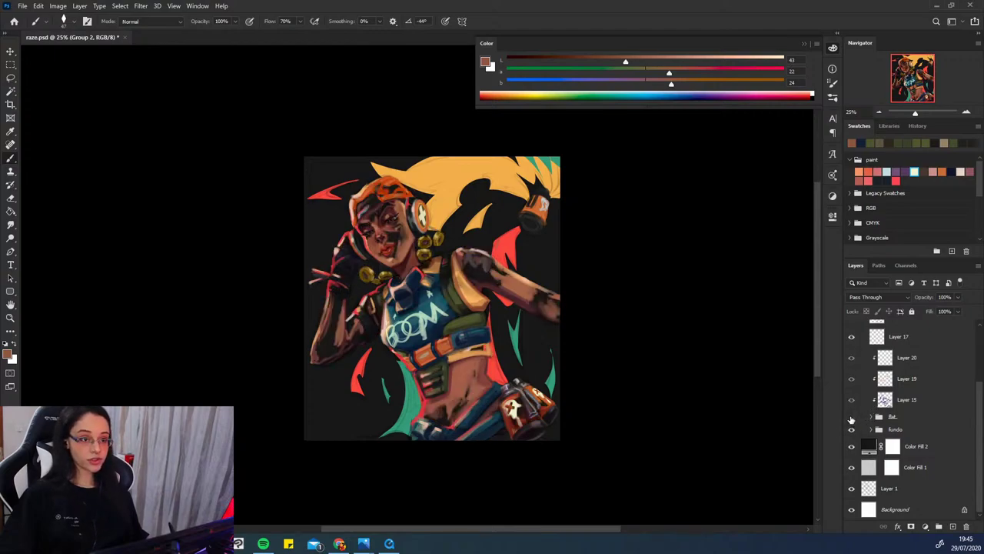
click(851, 417)
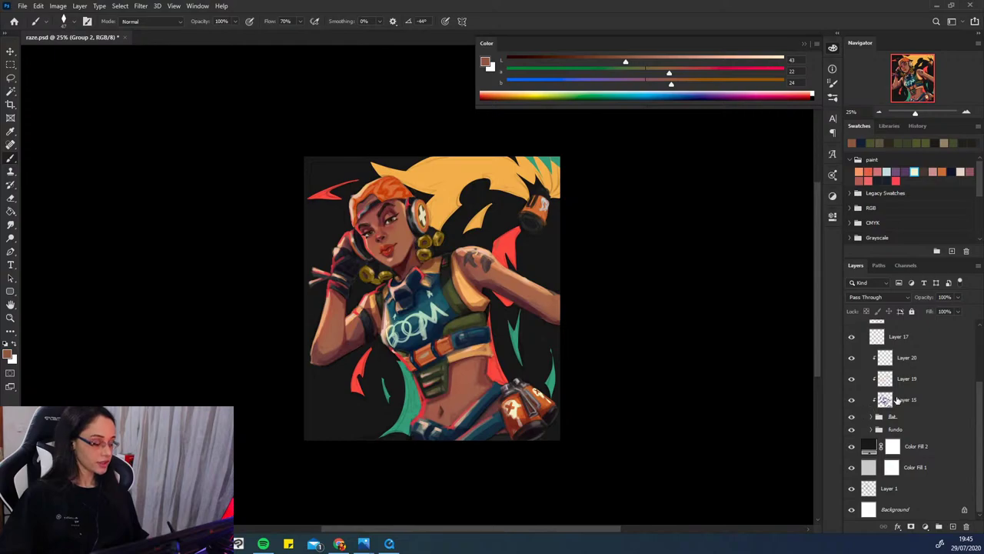
click(851, 429)
click(851, 430)
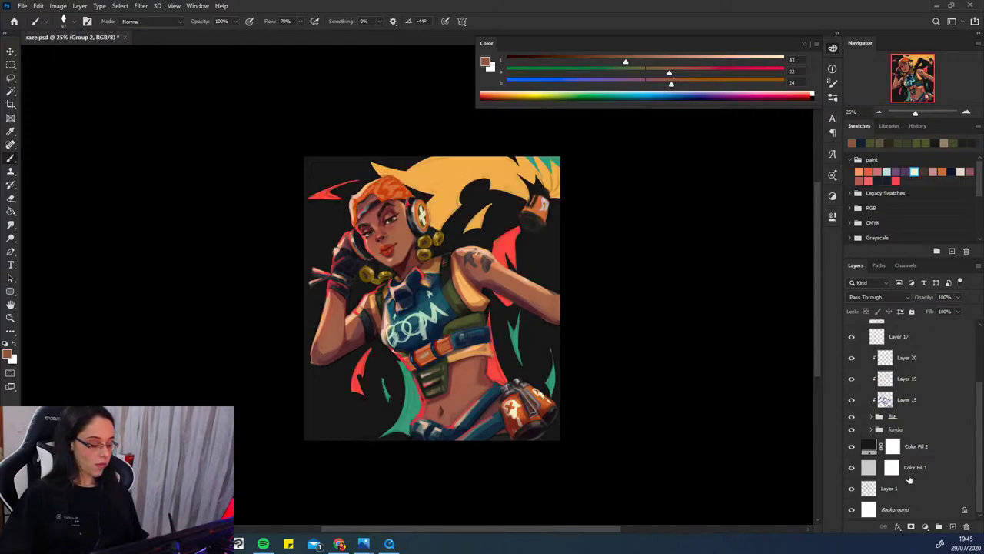
click(851, 447)
click(851, 447)
- Try a muted red as the background colour of the Color Fill 2 layer
click(868, 449)
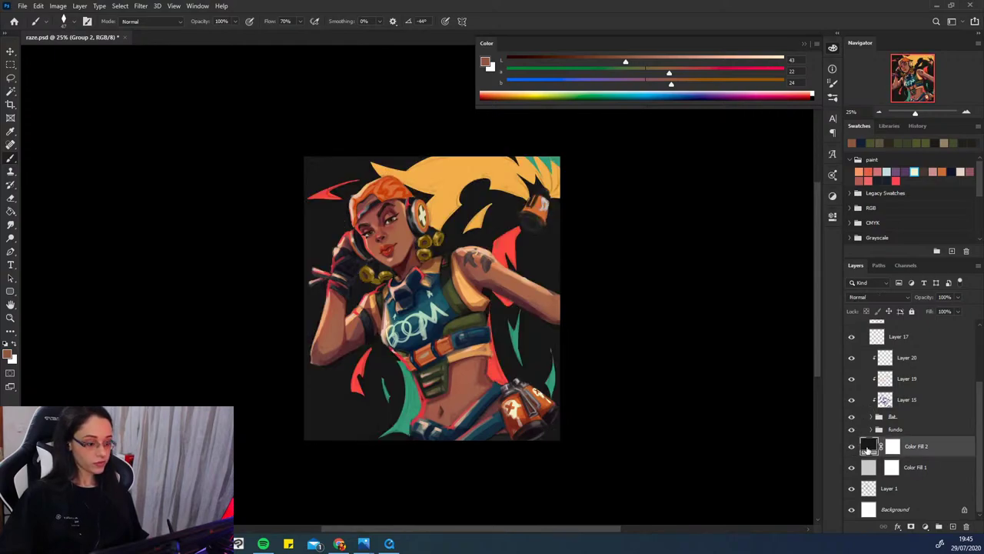
double_click(868, 449)
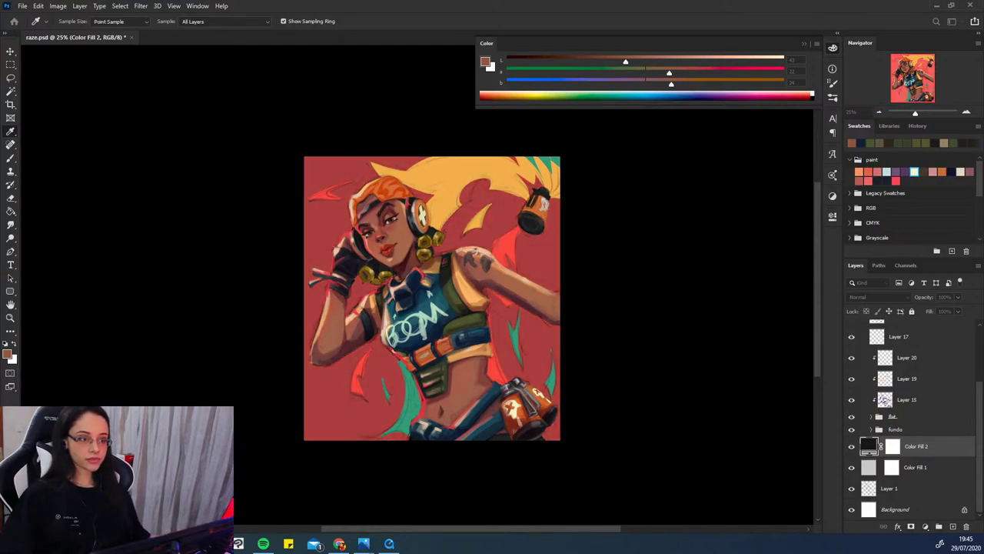
key(Escape)
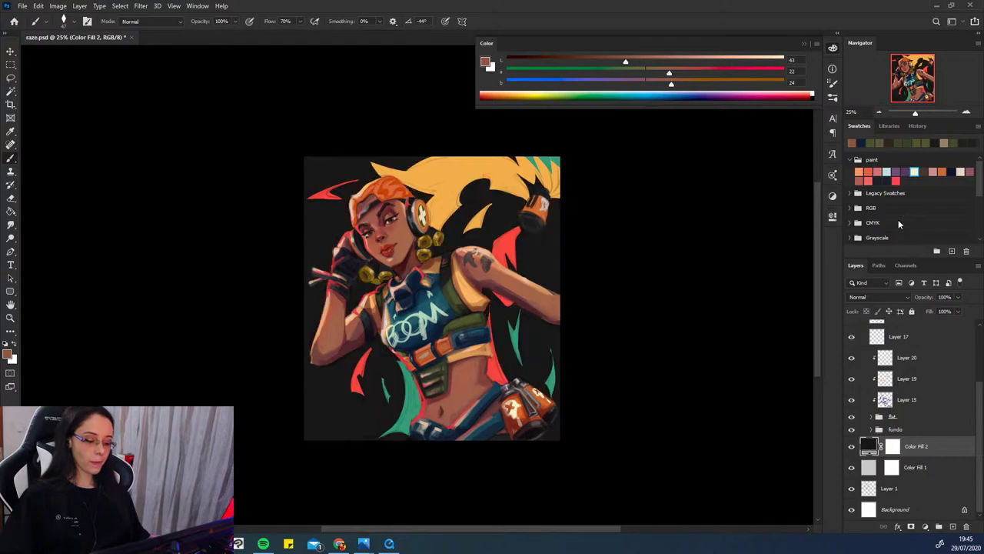
- Compare the base painting with the refined version at 33.3% zoom by repeatedly hiding and showing Group 2
click(966, 112)
drag(898, 113, 918, 114)
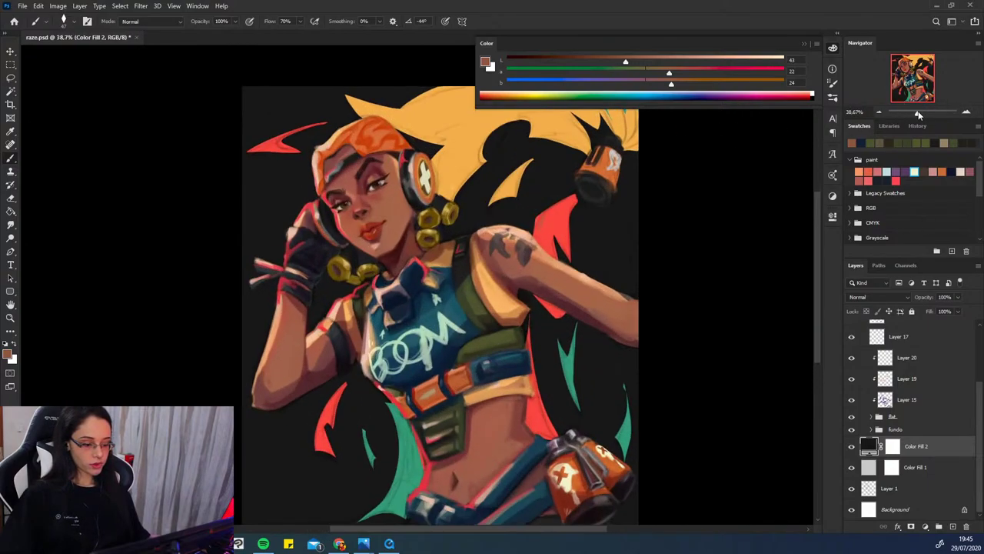
click(879, 113)
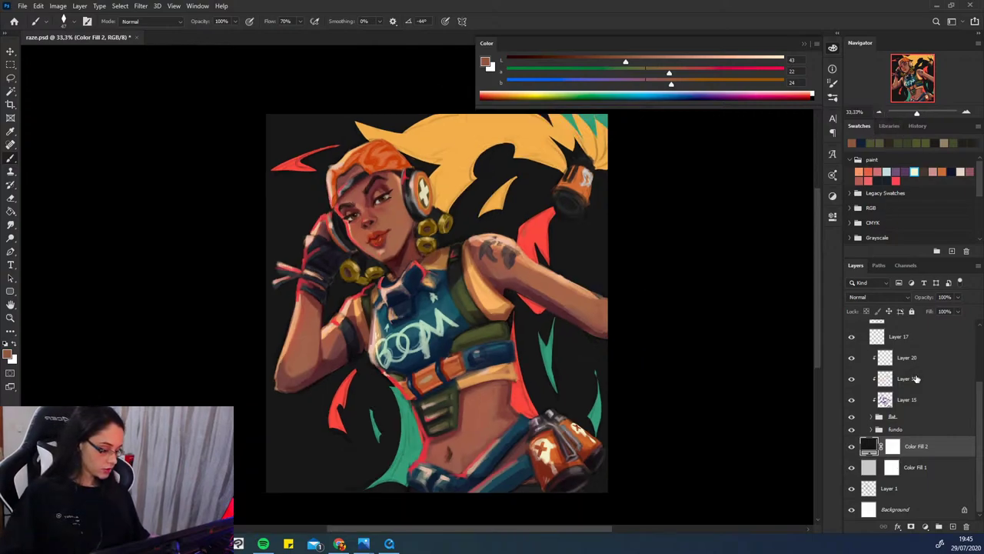
scroll(896, 375, up, 3)
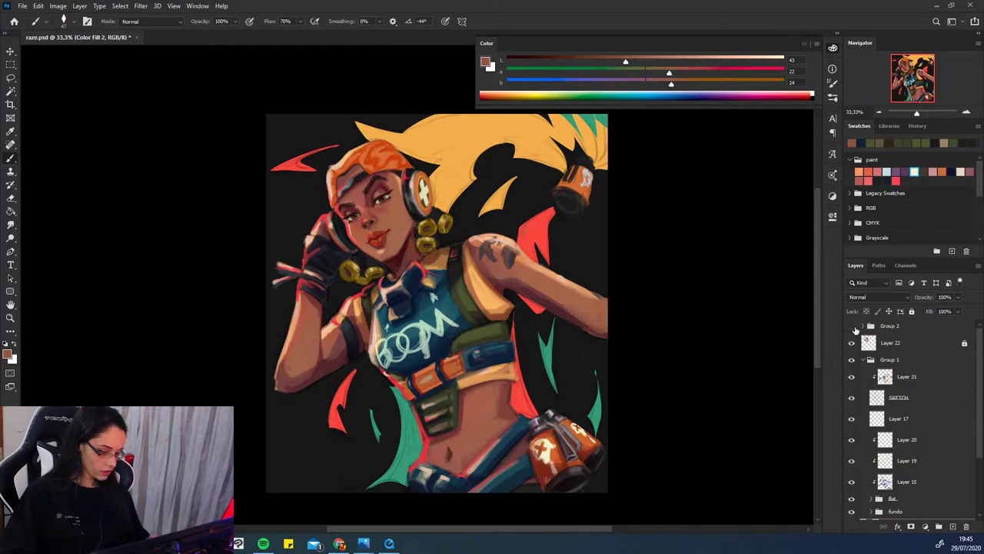
click(852, 326)
click(851, 326)
click(852, 326)
click(851, 326)
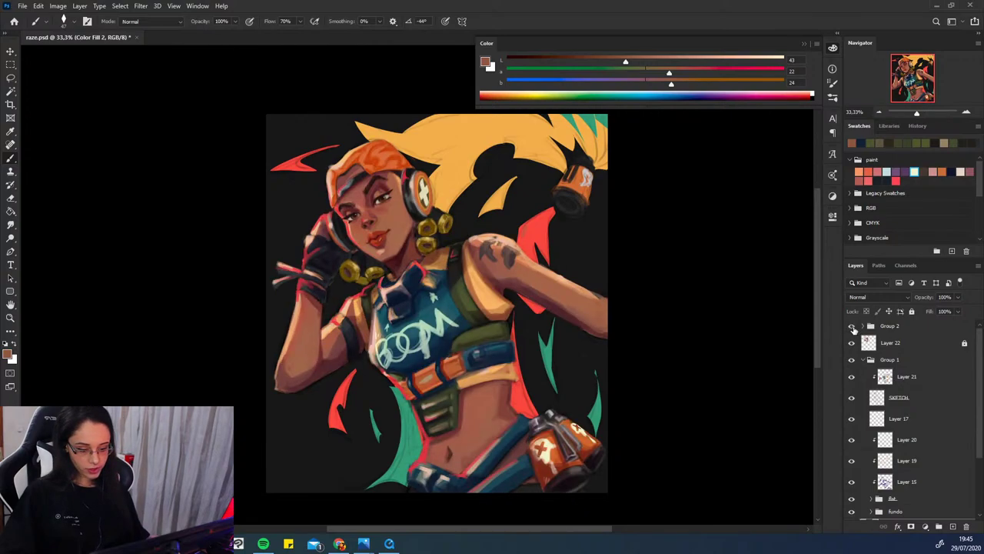
click(851, 326)
click(852, 326)
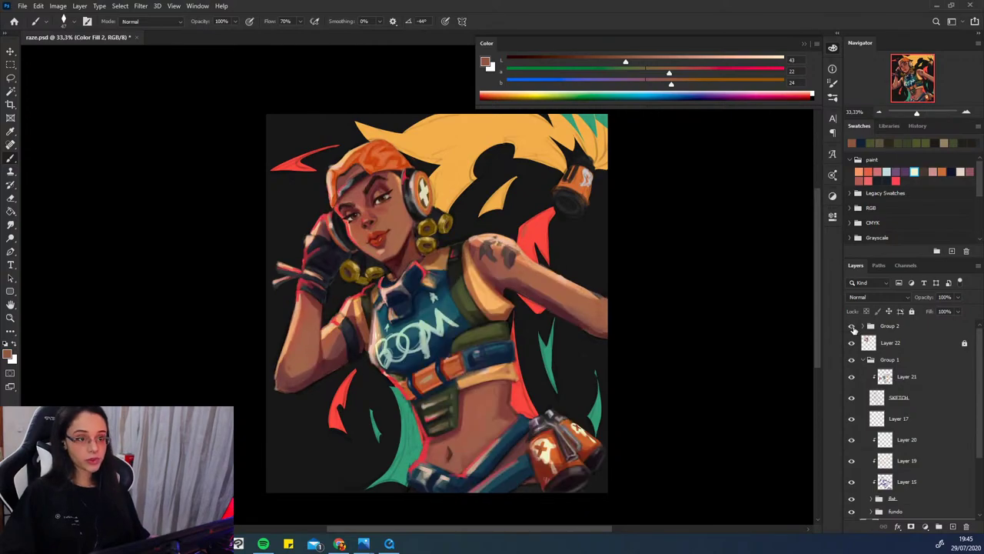
click(851, 326)
click(851, 326)
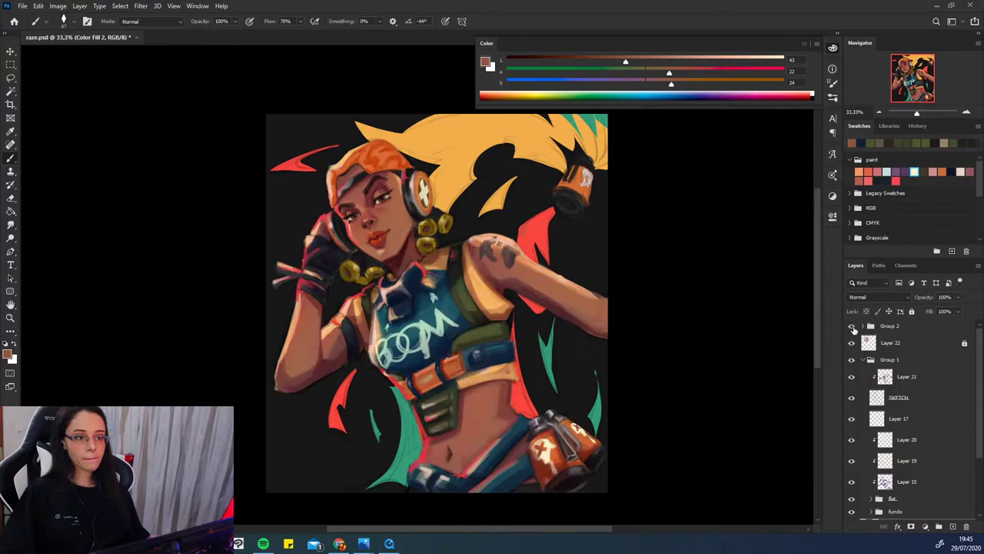
click(852, 326)
click(851, 326)
click(852, 326)
click(852, 326)
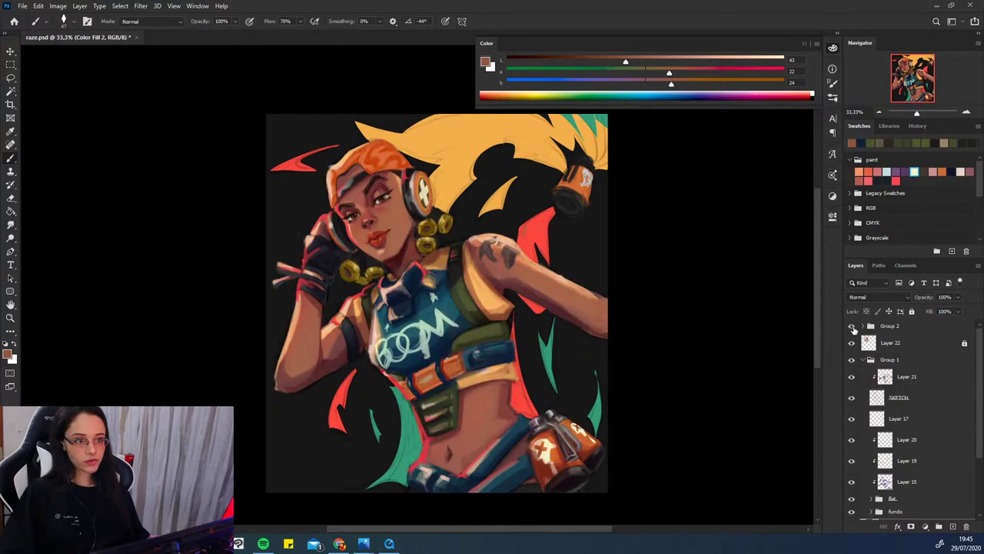
- Examine the painting's values in a grayscale proof at 12.5% and 25% zoom, and restore the colour view
key(ctrl+y)
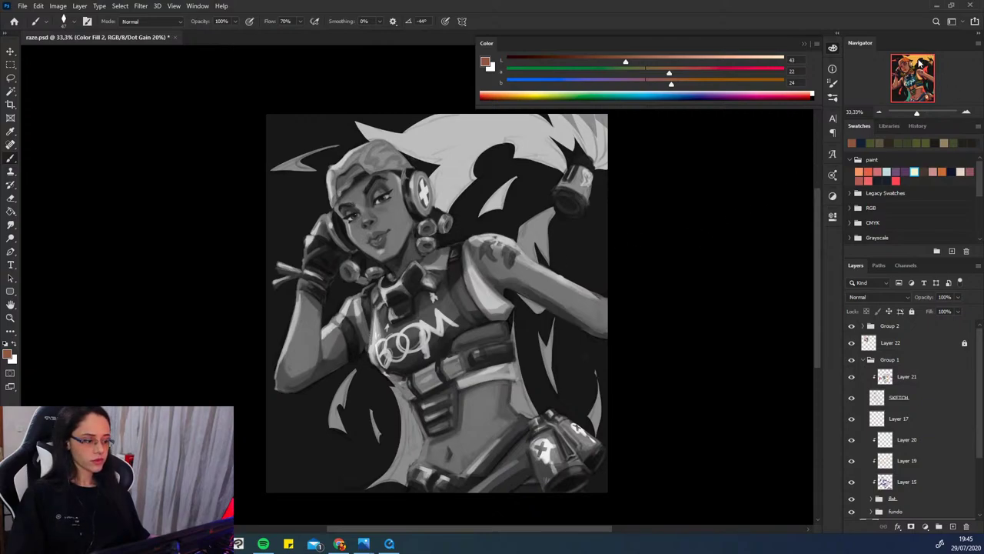
click(878, 112)
click(878, 112)
click(879, 112)
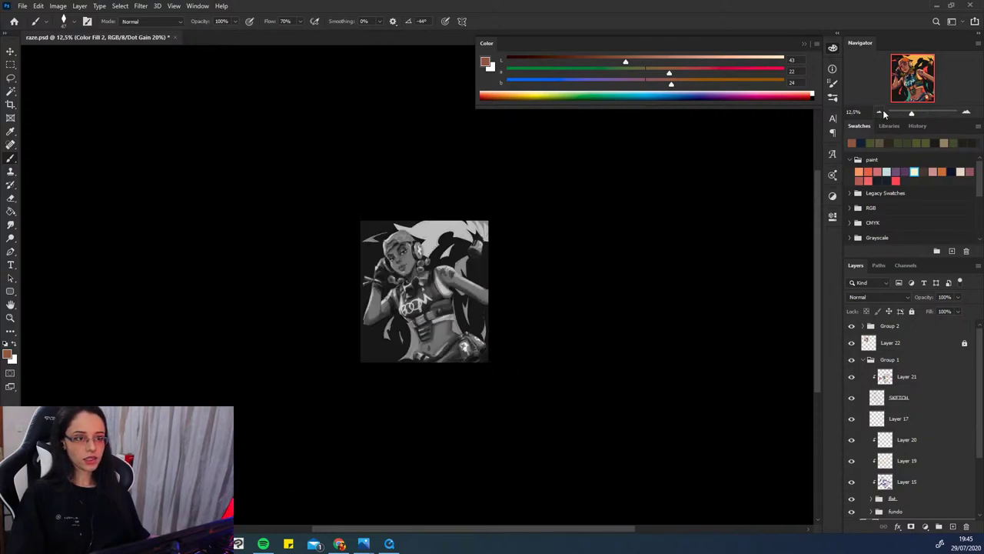
click(967, 112)
click(966, 112)
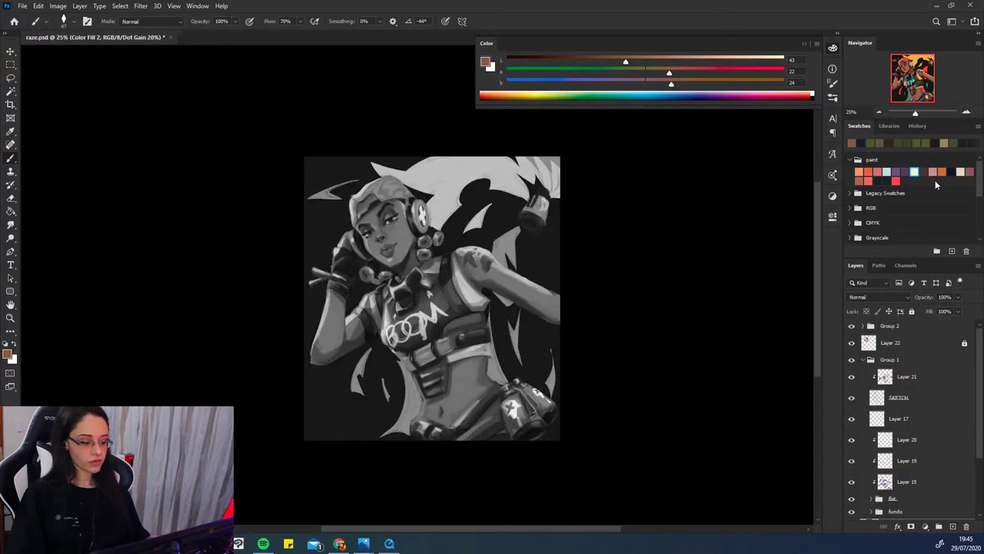
key(ctrl+y)
- Check Layer 22's contribution and compare the painting in colour and in the grayscale proof
click(890, 346)
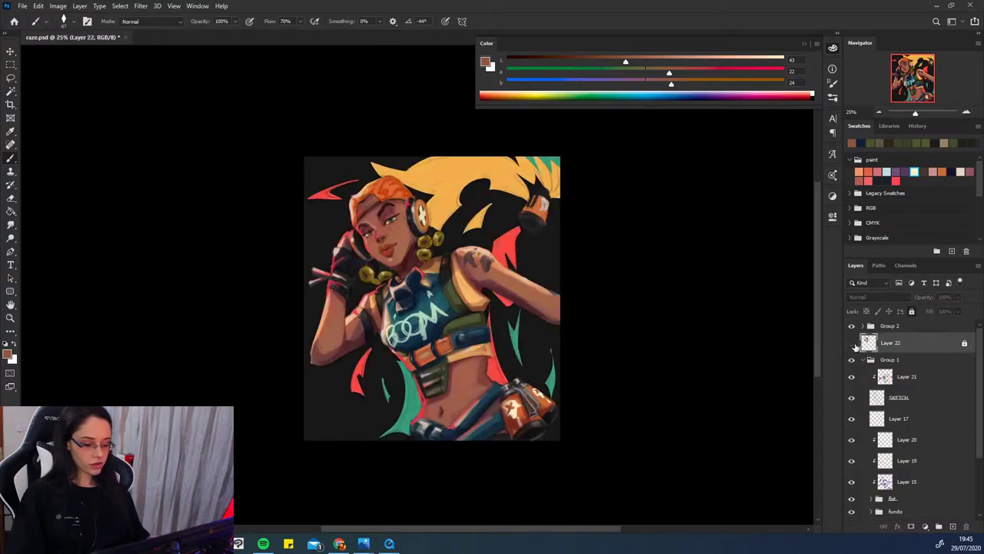
key(ctrl+y)
key(ctrl+y)
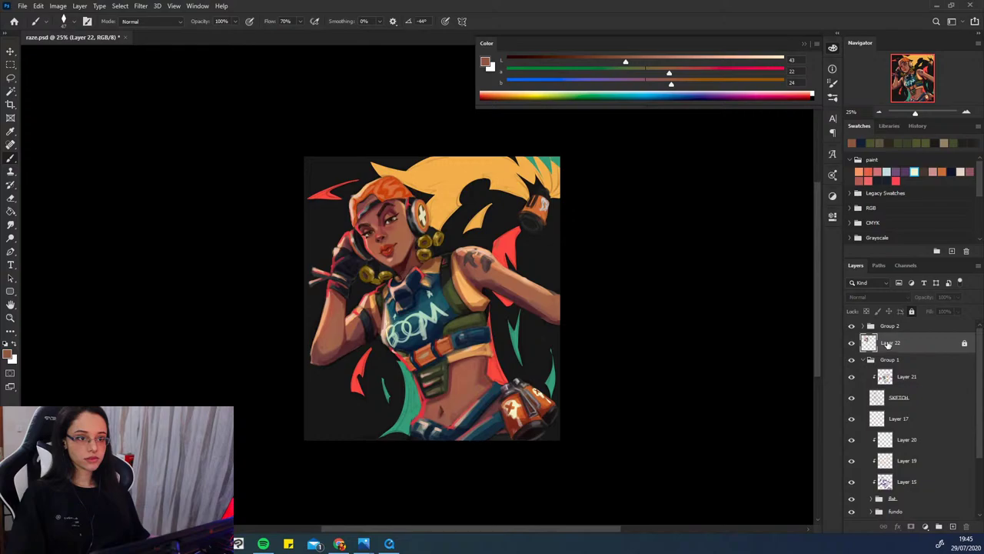
key(ctrl+y)
key(ctrl+y)
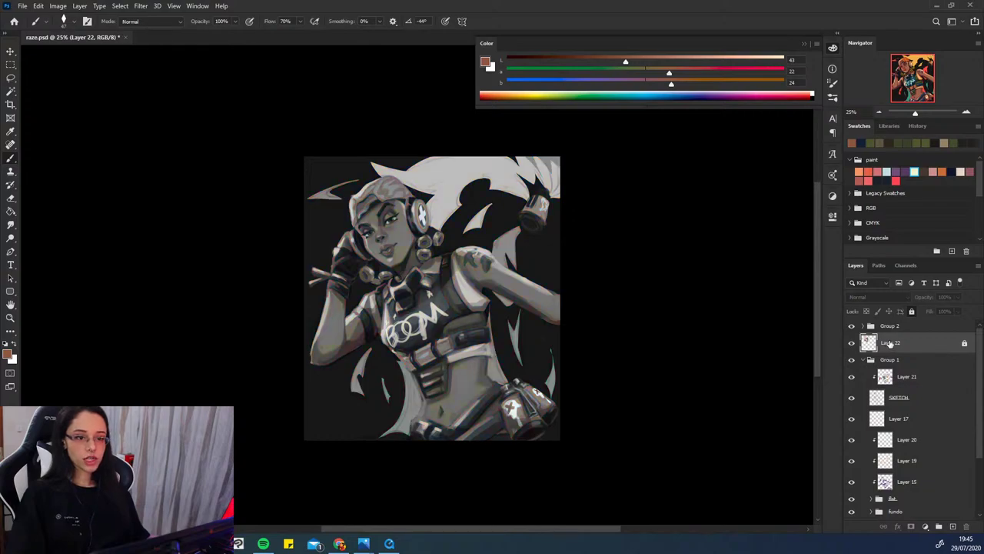
- Switch the painting from the grayscale proof back to colour and inspect it at 50% and 33.3% zoom
key(ctrl+y)
key(ctrl+y)
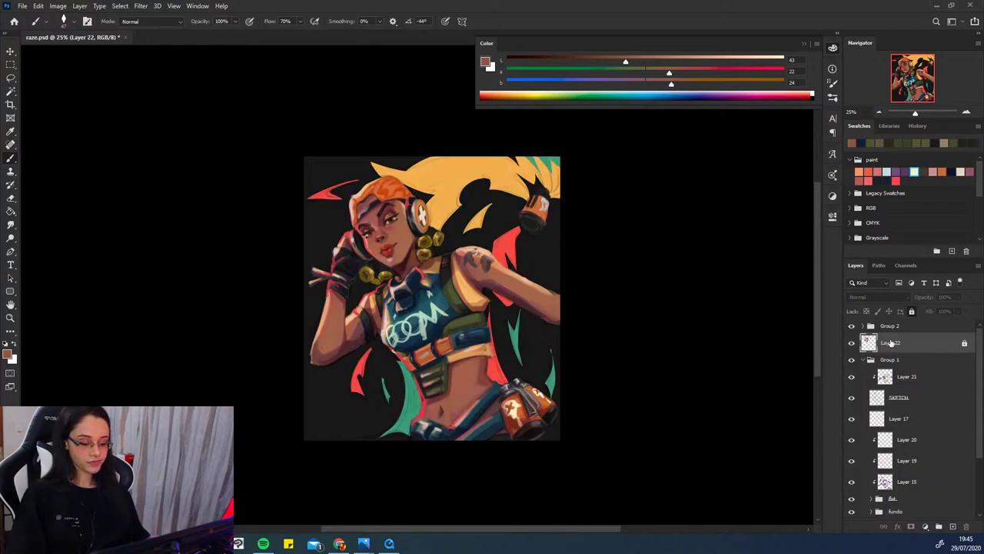
click(967, 112)
click(967, 112)
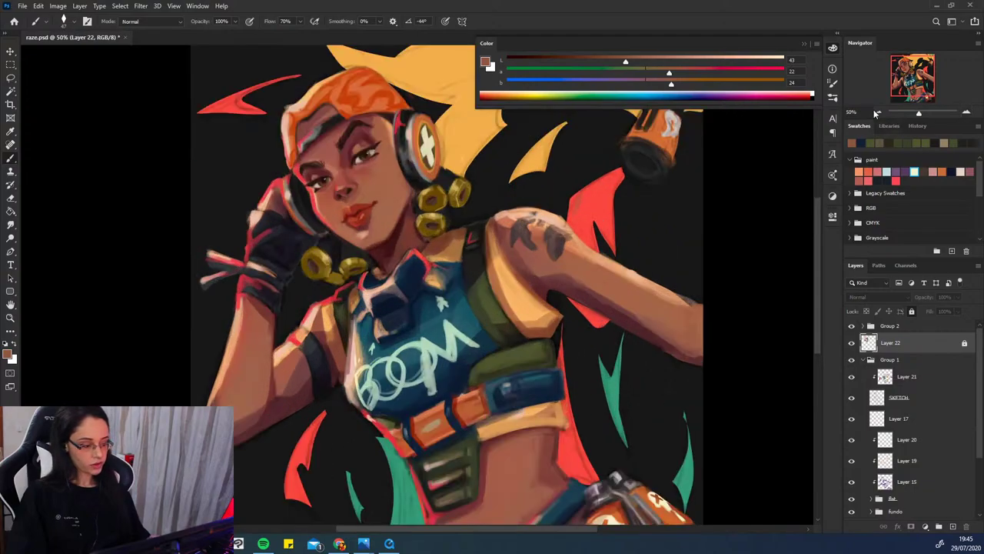
click(877, 113)
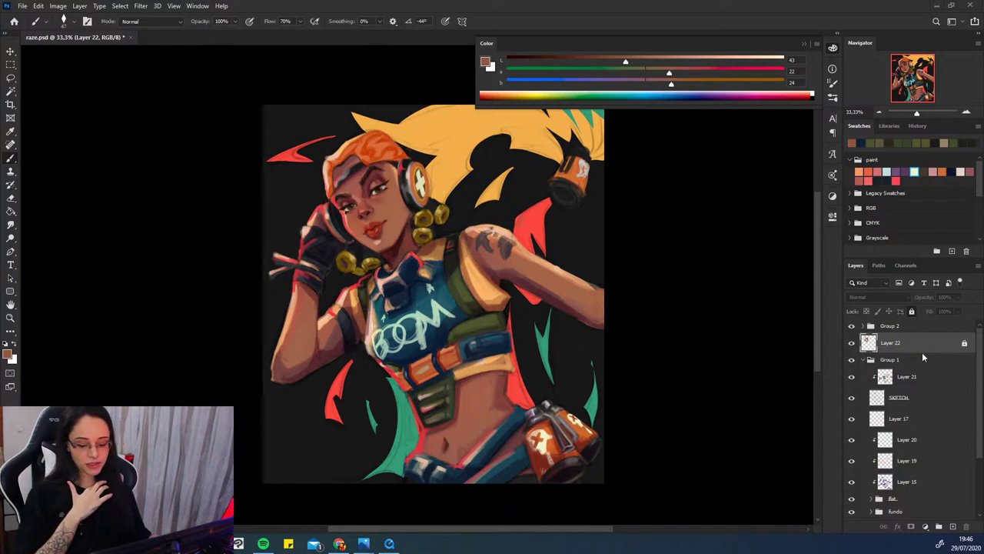
- Switch to the Wacom tablet properties (Propriedades da Mesa Gráfica Wacom) to view the Pro Pen 2 settings
key(super)
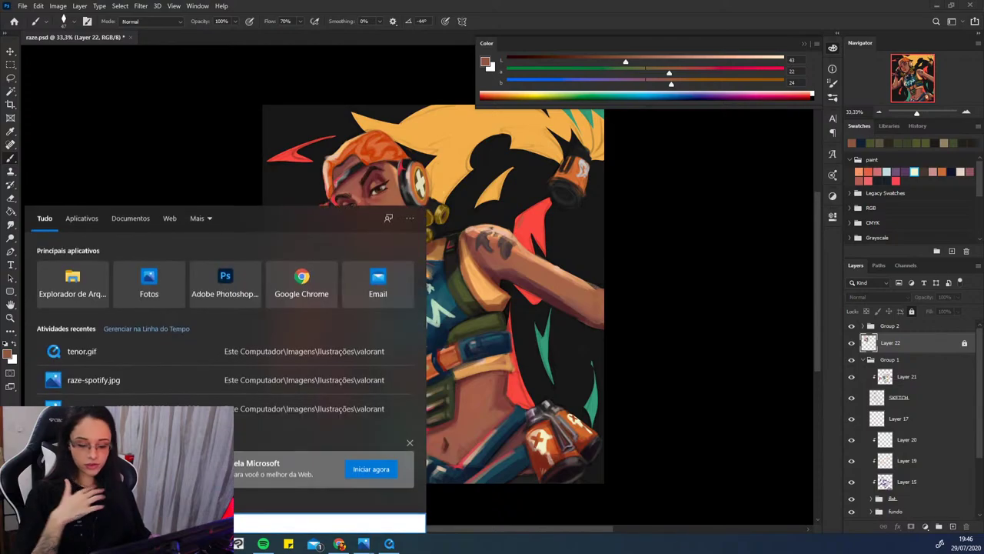
text(wacom)
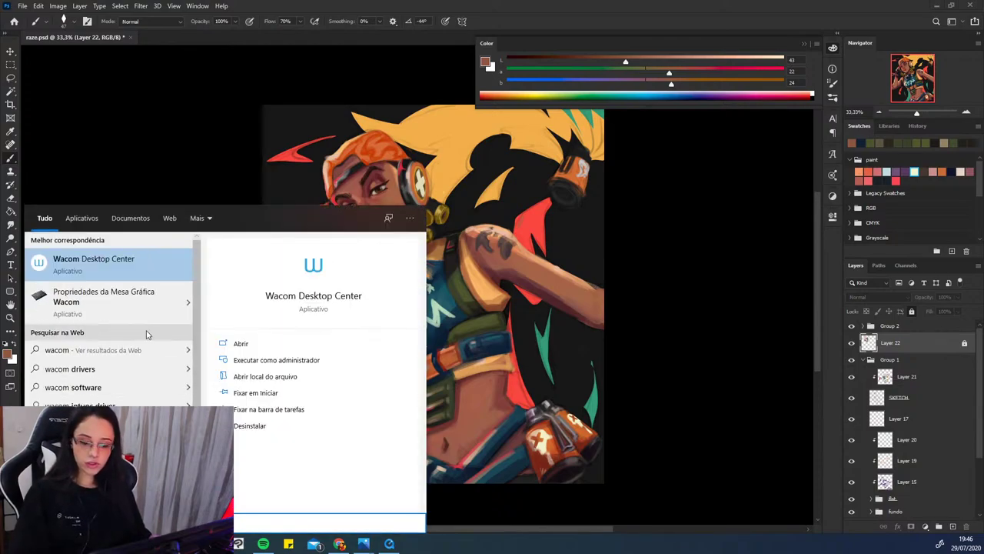
click(100, 298)
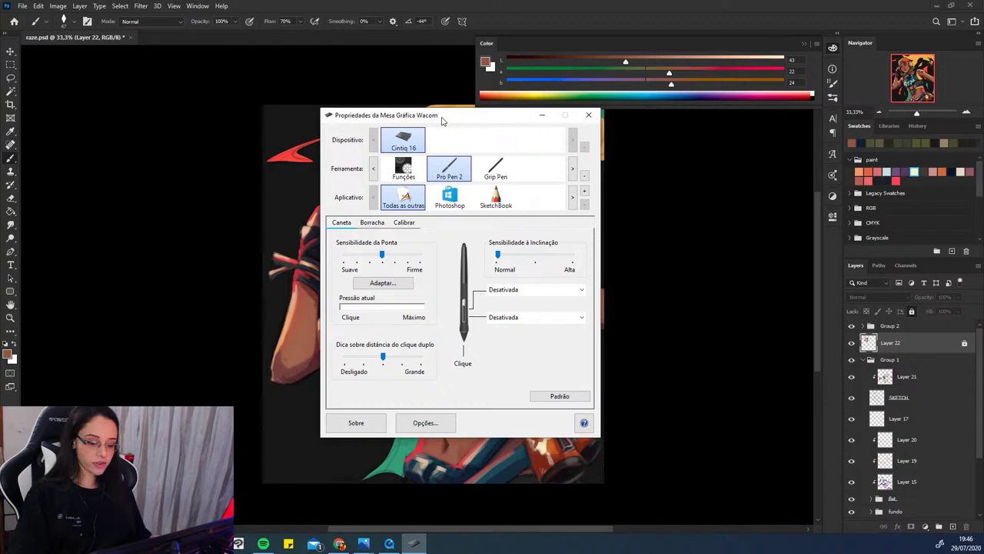
drag(442, 115, 454, 113)
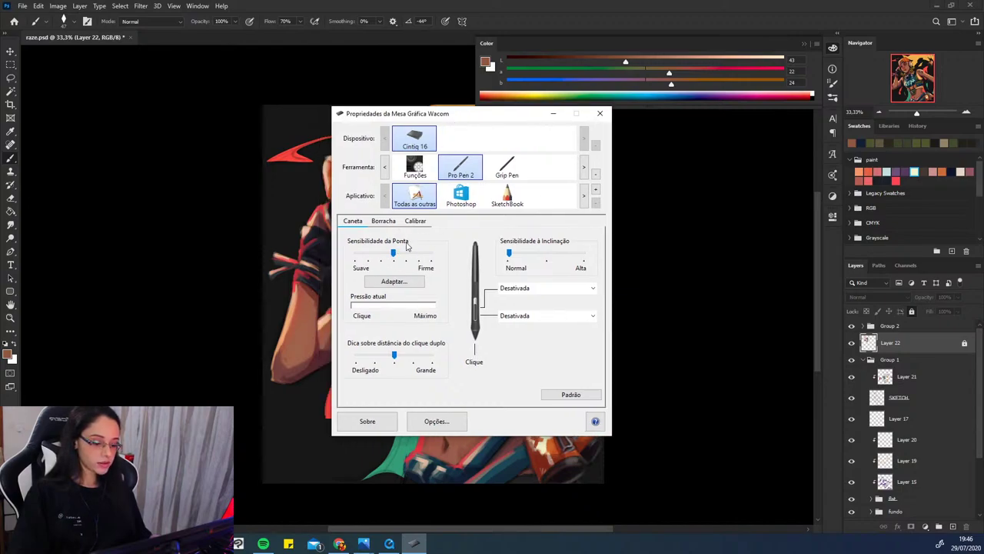
- Try a softer pressure curve for the Pro Pen 2 tip by raising its sensitivity point, cancel it and close the tablet properties
click(395, 281)
drag(452, 184, 599, 183)
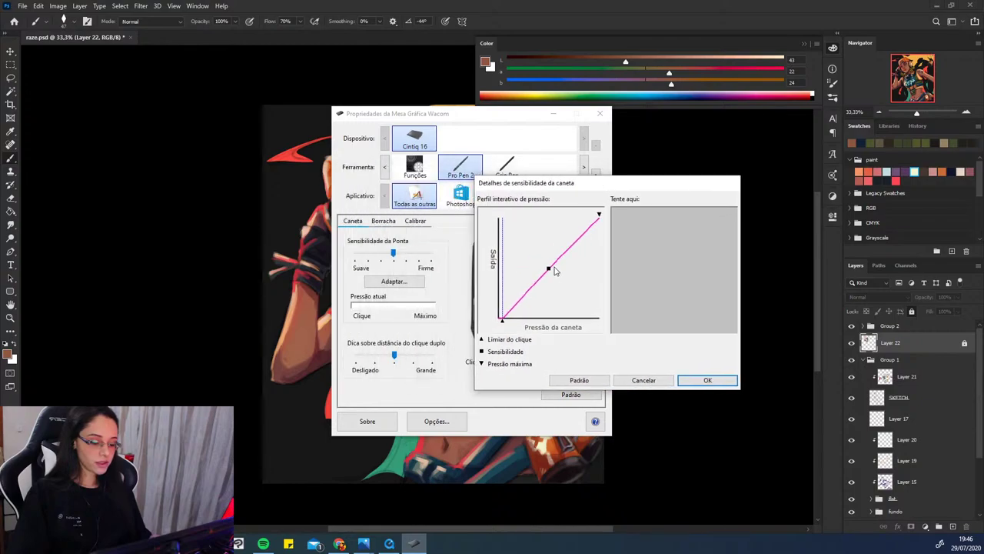
mouse_move(548, 269)
mouse_down()
mouse_move(561, 289)
mouse_move(538, 248)
mouse_move(566, 223)
mouse_move(523, 252)
mouse_move(532, 262)
mouse_up()
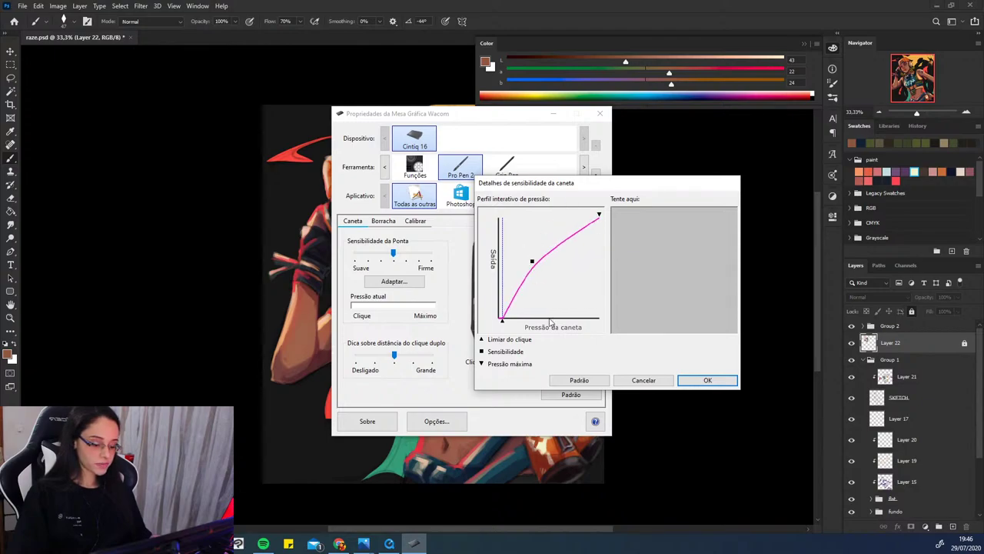
click(624, 380)
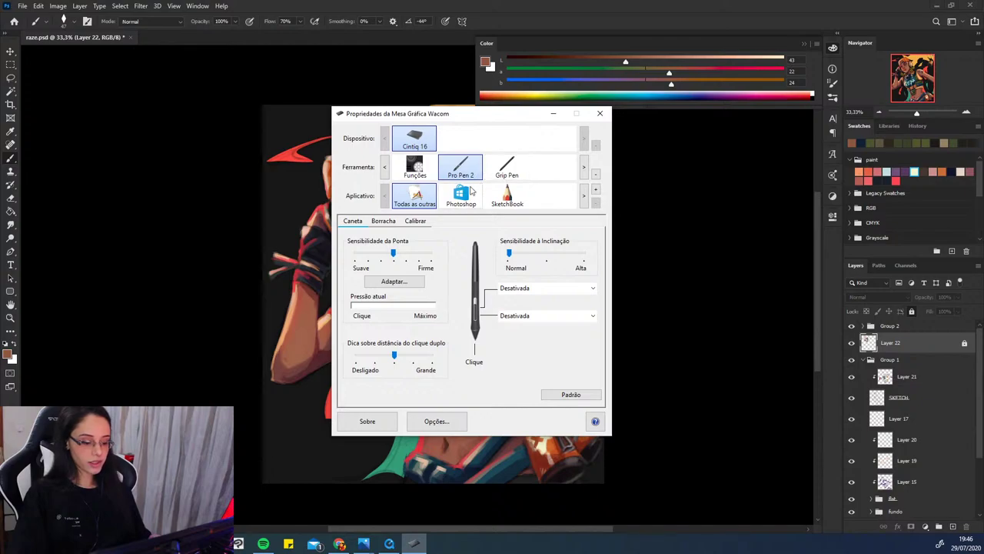
click(601, 112)
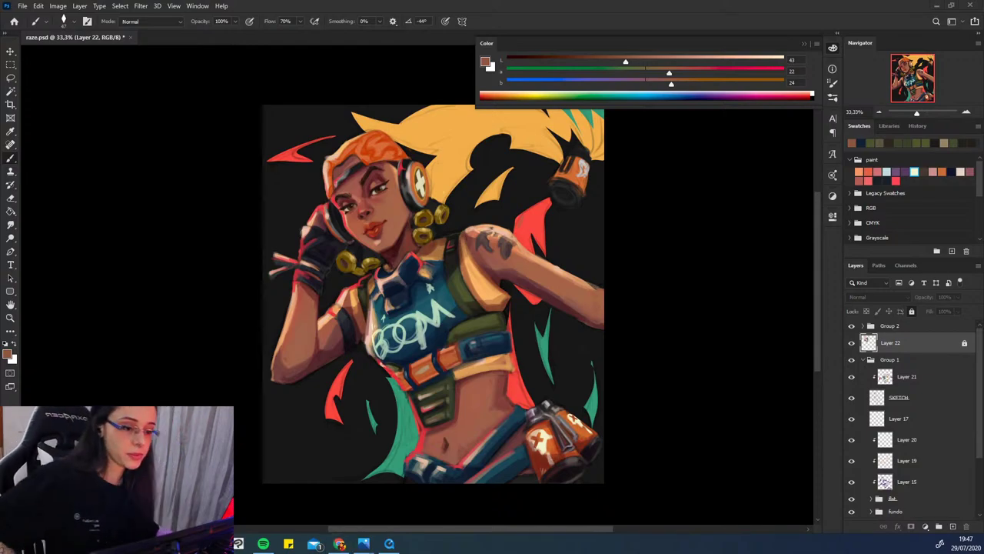
key(super+d)
key(super+d)
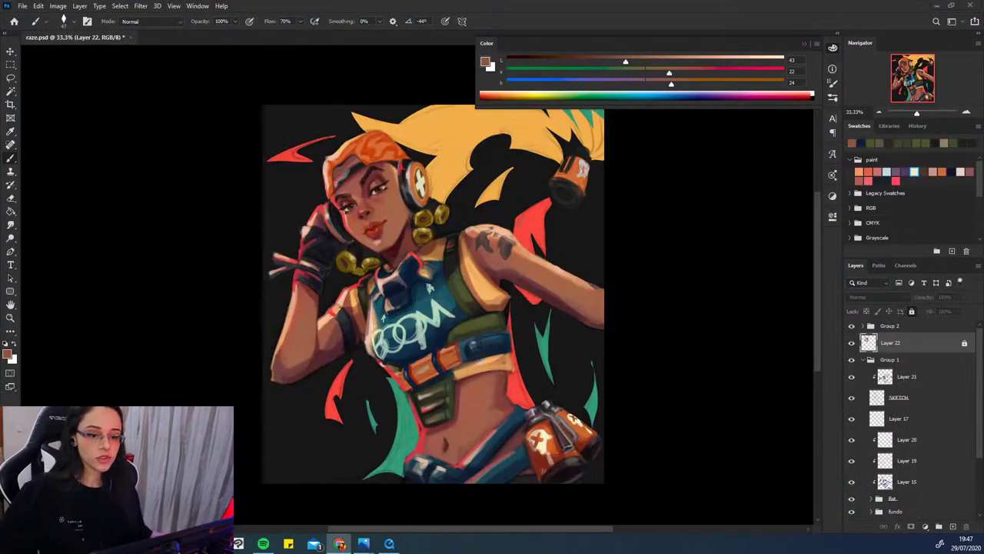